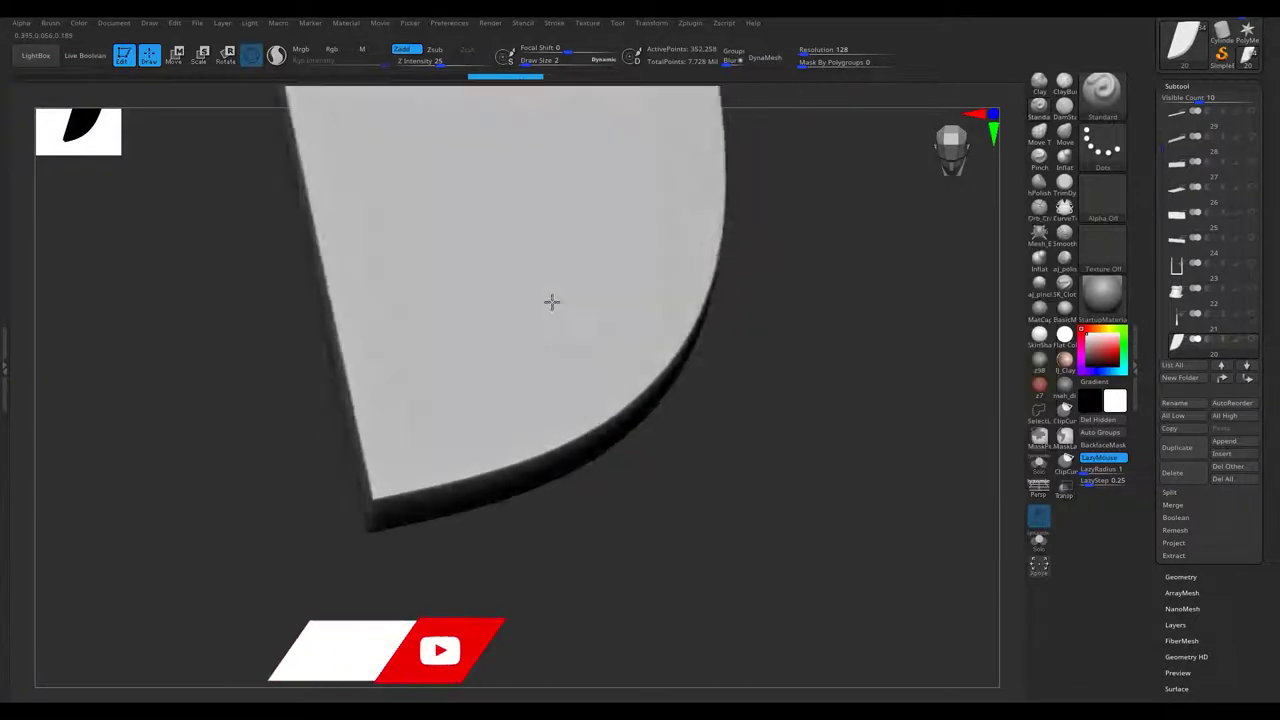
Chip the board's right and straight edges with ClipCurve cuts and a worn notch.
mouse_move(551, 272)
right_mouse_down()
mouse_move(517, 386)
mouse_move(486, 269)
mouse_move(535, 275)
mouse_move(540, 338)
right_mouse_up()
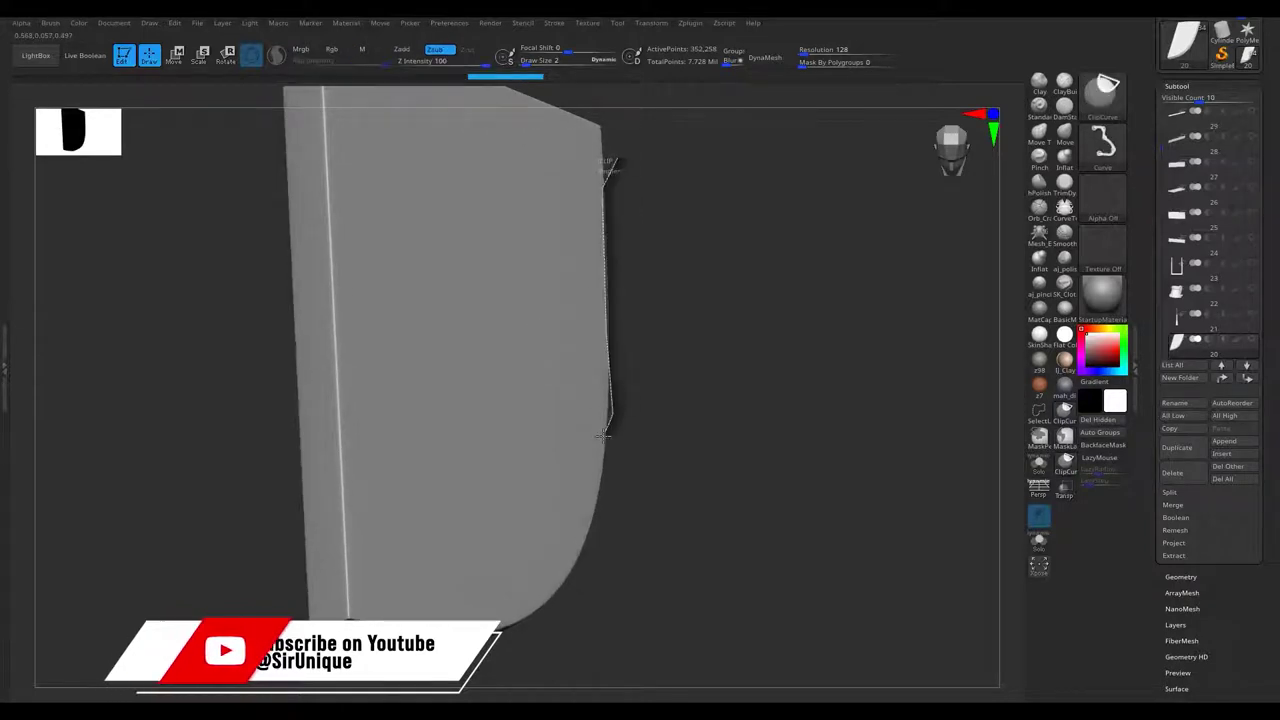
left_click_drag(603, 433, 570, 558)
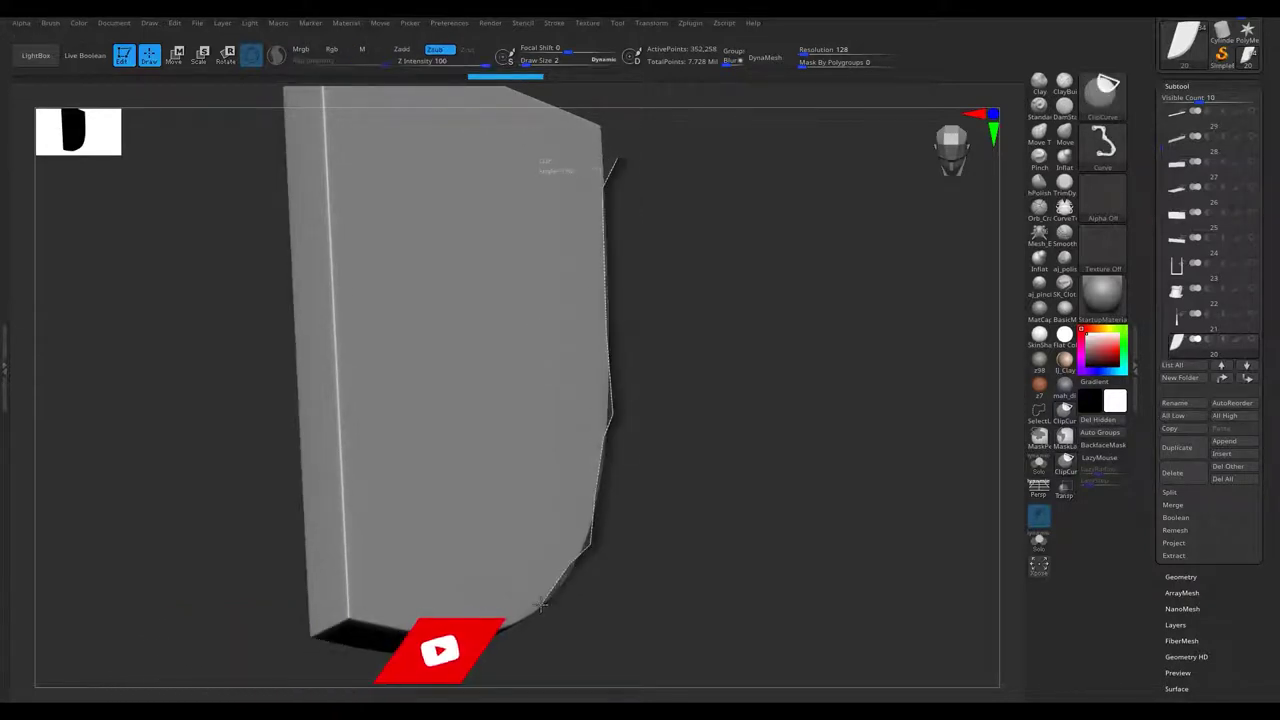
left_click_drag(543, 614, 540, 625, "ctrl+shift")
mouse_move(540, 625)
right_mouse_down()
mouse_move(591, 354)
mouse_move(540, 450)
mouse_move(489, 418)
right_mouse_up()
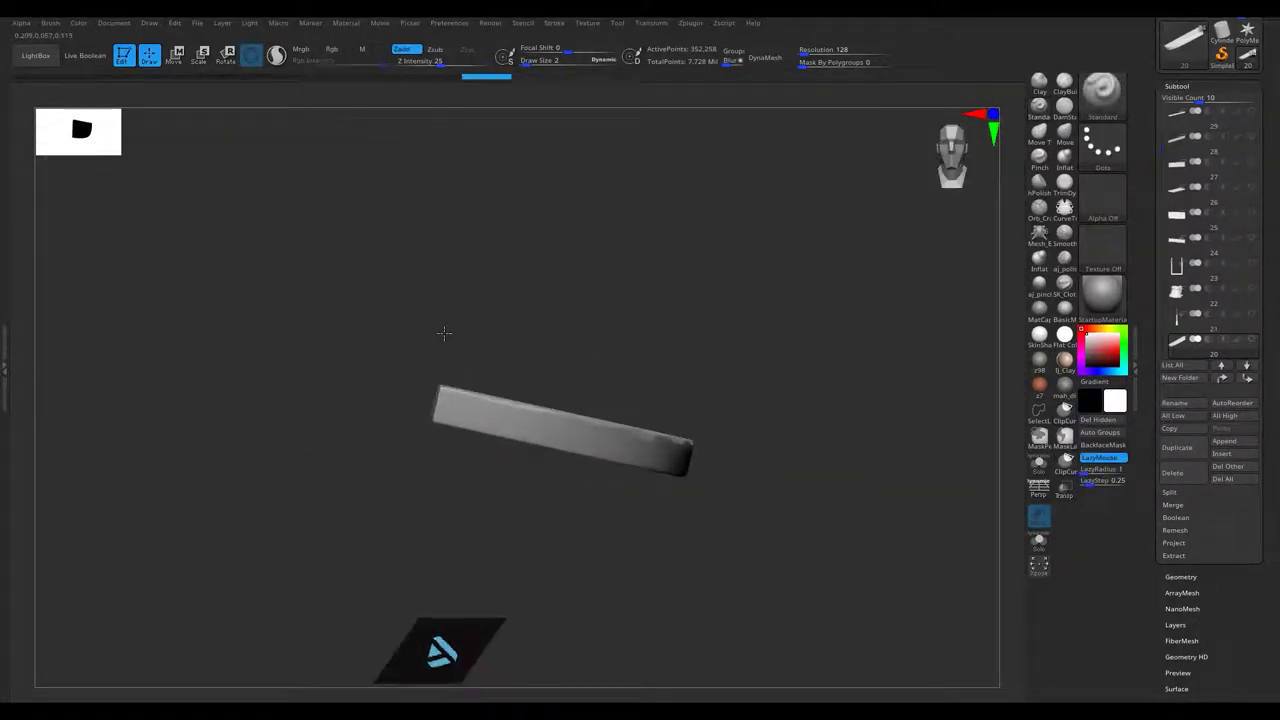
right_click_drag(444, 333, 549, 646, "alt")
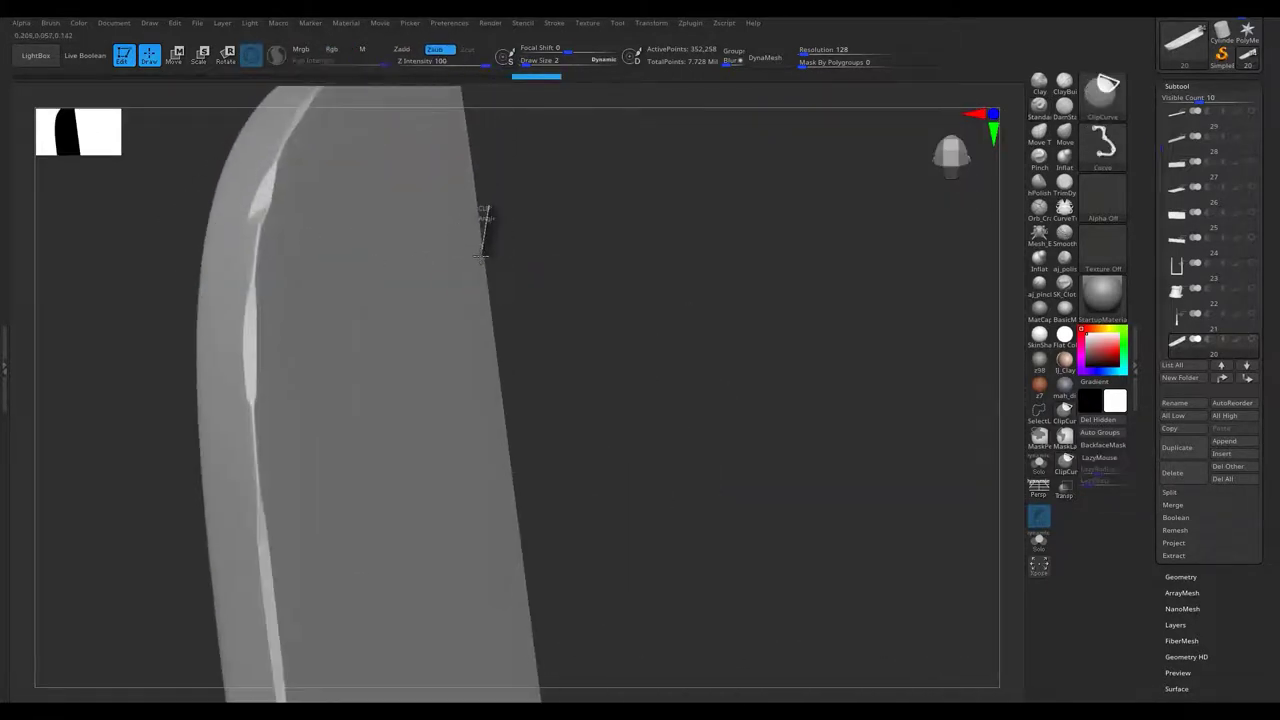
mouse_move(530, 645)
left_mouse_down("ctrl+shift")
mouse_move(466, 608)
mouse_move(560, 257)
left_mouse_up("ctrl+shift")
mouse_move(590, 345)
left_mouse_down()
mouse_move(534, 331)
mouse_move(597, 218)
left_mouse_up()
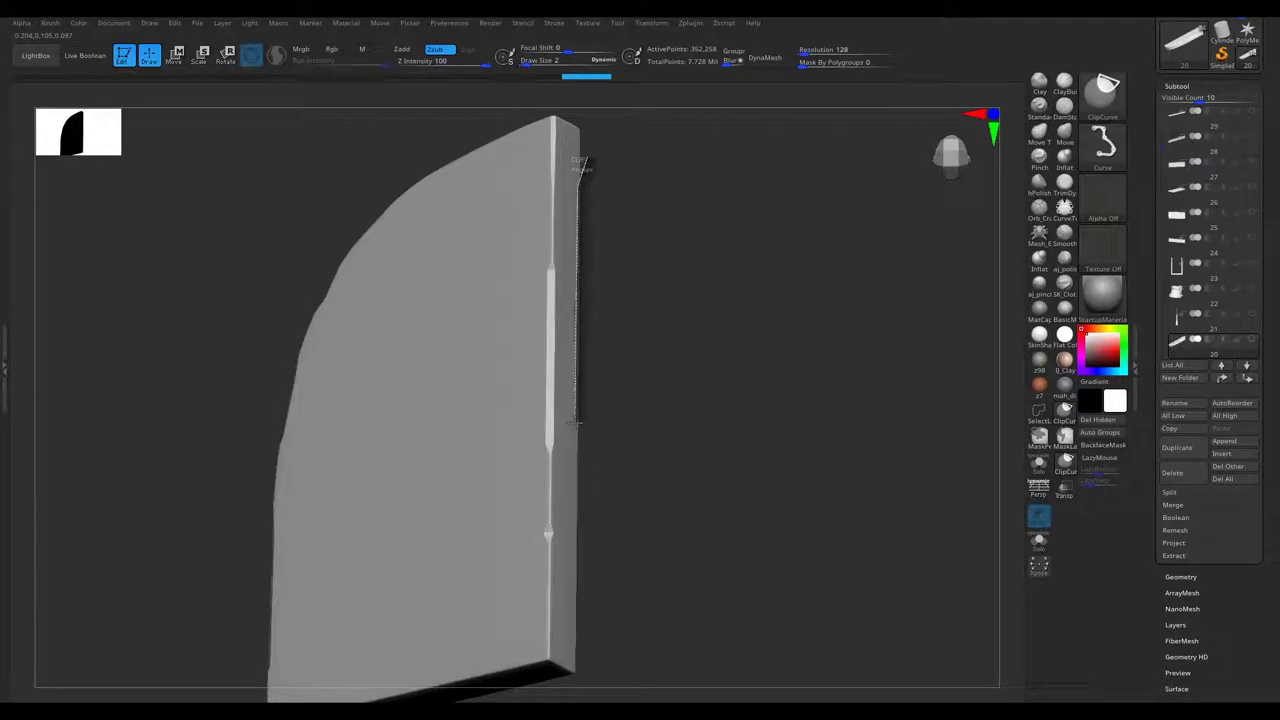
mouse_move(579, 654)
left_mouse_down()
mouse_move(623, 457)
mouse_move(566, 163)
left_mouse_up()
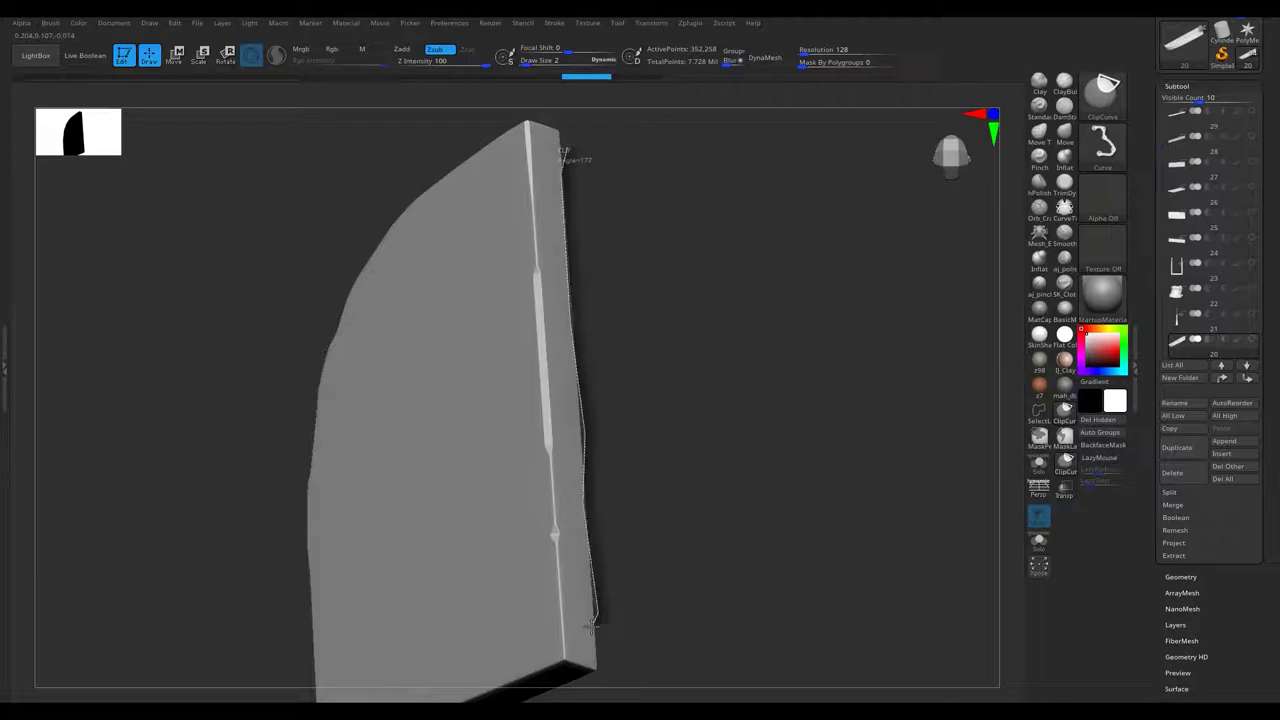
Chip the board's long and curved edges and rounded corner, adding a worn bevel.
mouse_move(594, 636)
left_mouse_down()
mouse_move(551, 294)
mouse_move(506, 386)
mouse_move(520, 383)
left_mouse_up()
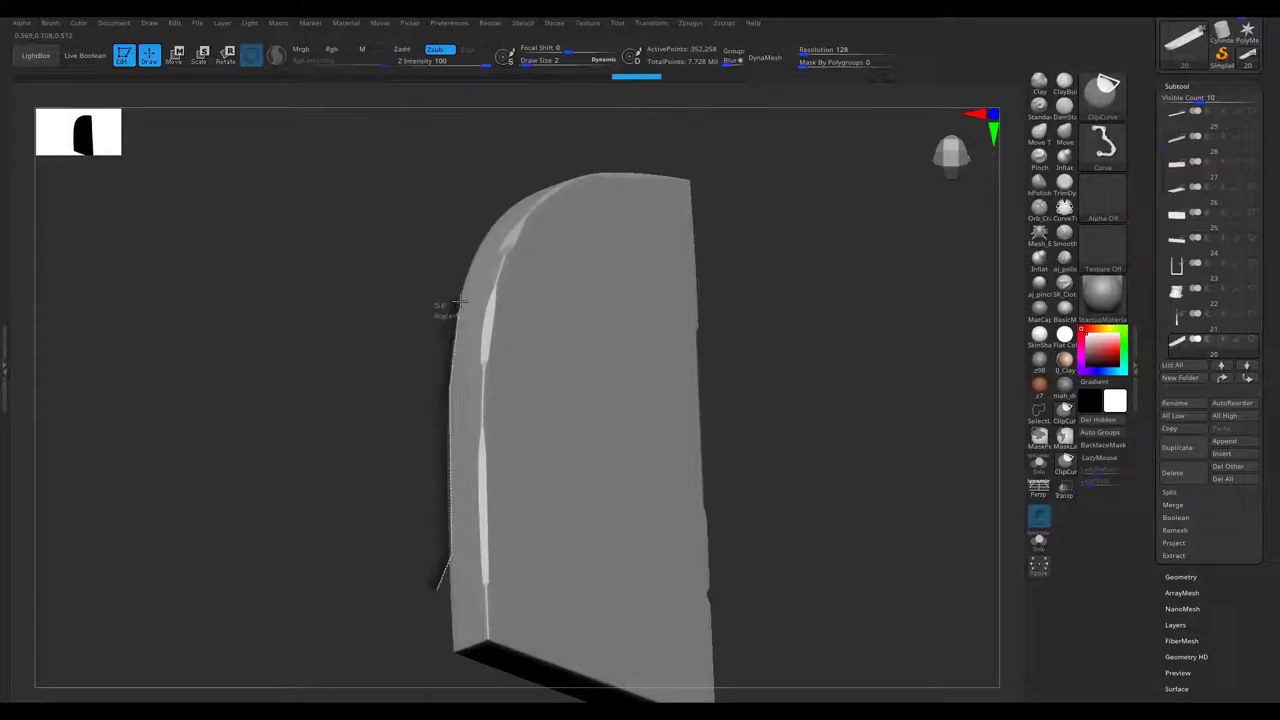
left_click_drag(452, 246, 440, 585, "ctrl+shift")
mouse_move(300, 400)
left_mouse_down()
mouse_move(492, 433)
mouse_move(503, 371)
mouse_move(480, 370)
left_mouse_up()
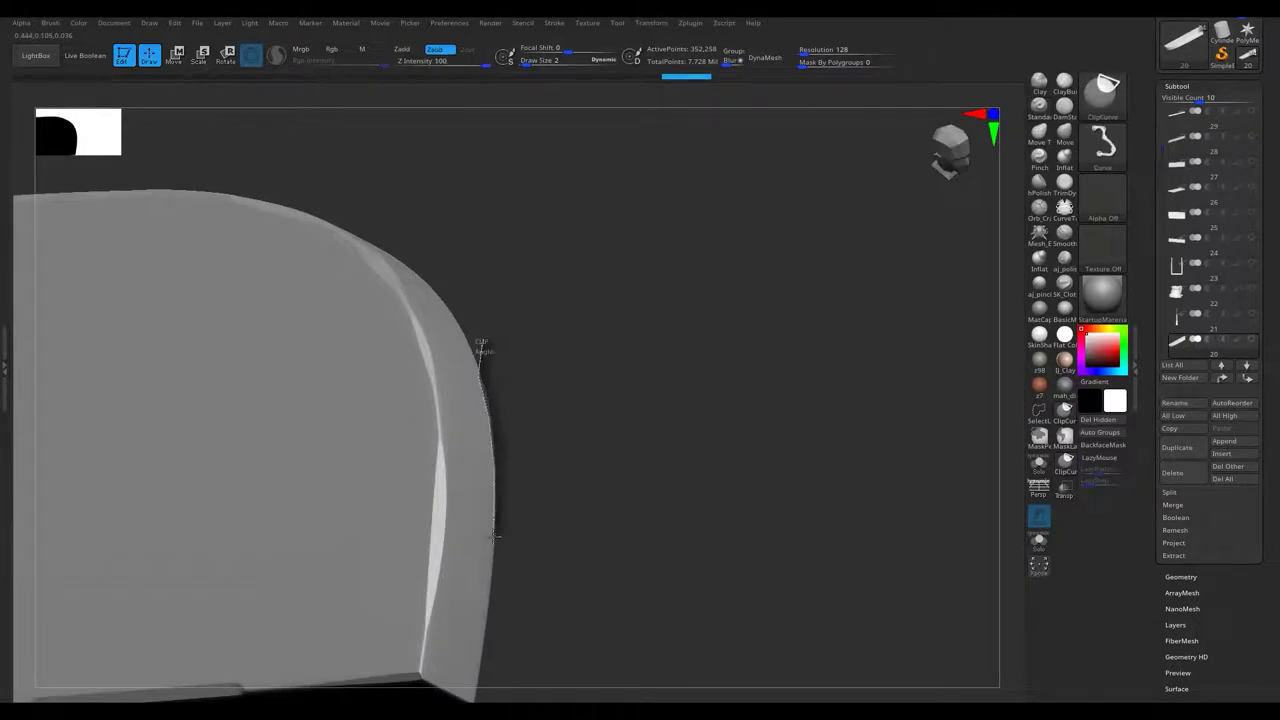
mouse_move(487, 665)
left_mouse_down()
mouse_move(463, 420)
mouse_move(557, 450)
mouse_move(567, 191)
left_mouse_up()
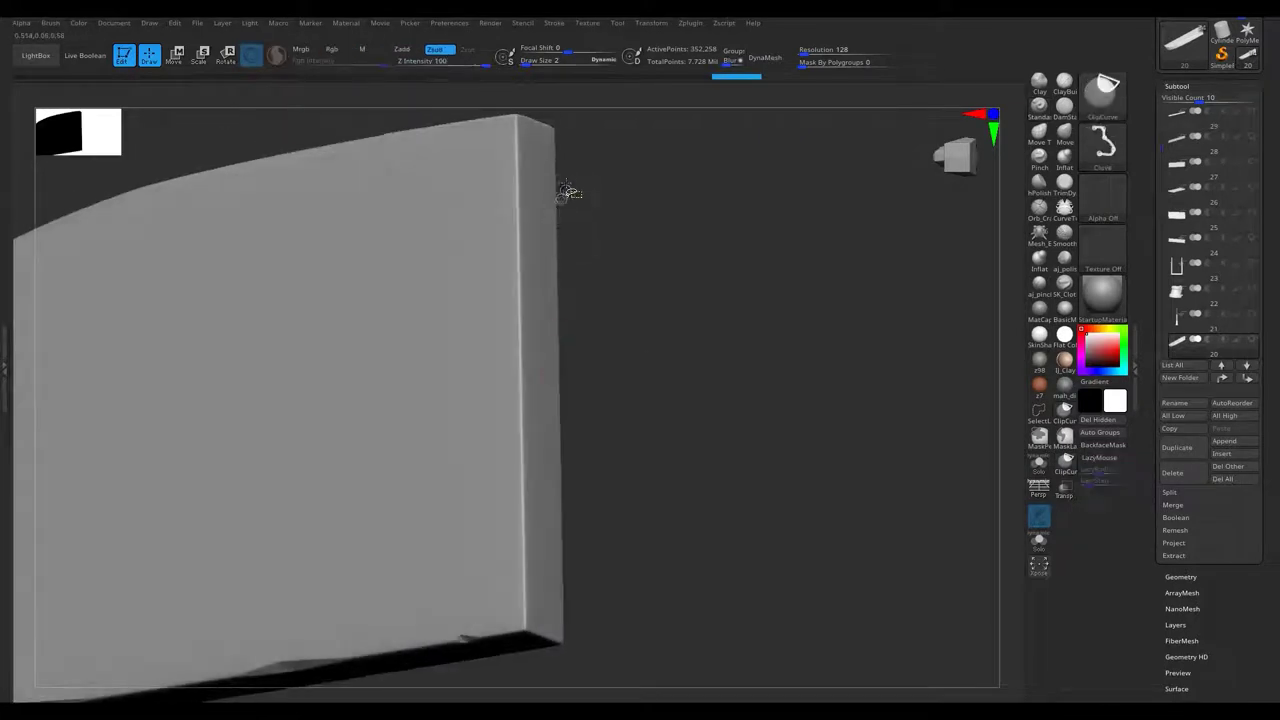
left_click_drag(560, 595, 461, 590)
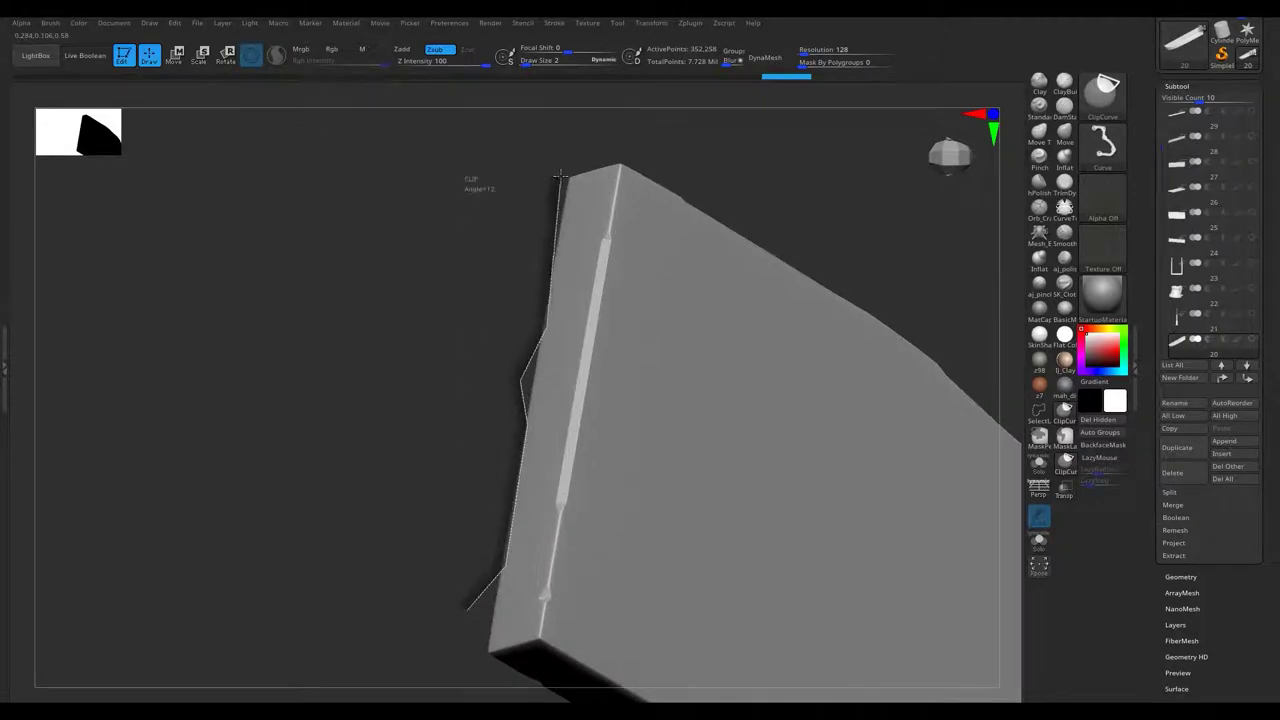
left_click_drag(560, 176, 511, 277)
Cut more chips into the board edge and narrow side, then subdivide to about 1.409 million points.
left_click_drag(575, 204, 614, 589)
left_click_drag(594, 487, 596, 489)
mouse_move(534, 200)
left_mouse_down()
mouse_move(408, 459)
mouse_move(500, 328)
mouse_move(400, 400)
mouse_move(371, 448)
mouse_move(417, 403)
mouse_move(423, 437)
mouse_move(388, 412)
left_mouse_up()
mouse_move(375, 307)
left_mouse_down()
mouse_move(411, 200)
mouse_move(462, 463)
mouse_move(471, 424)
mouse_move(466, 457)
mouse_move(445, 458)
mouse_move(536, 492)
left_mouse_up()
mouse_move(496, 354)
left_mouse_down()
mouse_move(560, 471)
mouse_move(512, 543)
mouse_move(472, 537)
mouse_move(441, 582)
left_mouse_up()
key("ctrl+d")
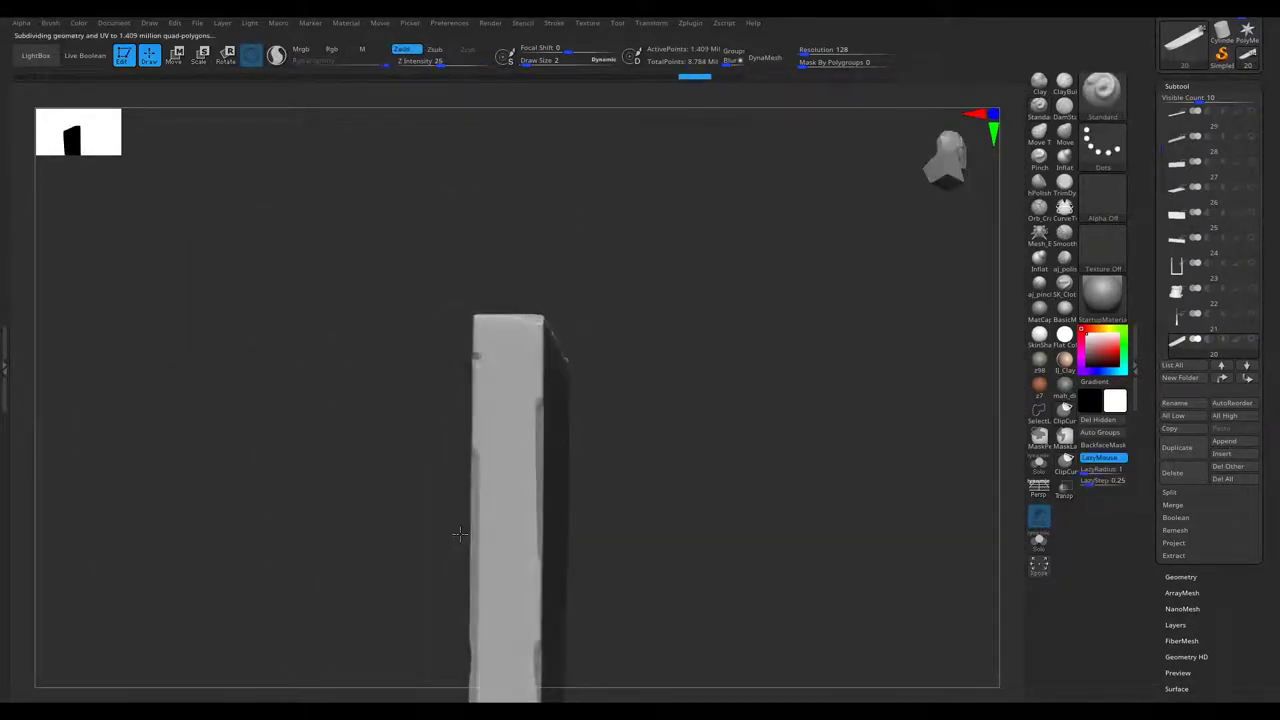
Chip the board's narrow, upright and curved edges, then make the S-hook the active subtool.
mouse_move(472, 542)
left_mouse_down("ctrl+shift")
mouse_move(500, 520)
mouse_move(348, 502)
mouse_move(316, 558)
mouse_move(300, 320)
mouse_move(386, 443)
mouse_move(460, 437)
mouse_move(457, 364)
left_mouse_up("ctrl+shift")
mouse_move(440, 316)
left_mouse_down()
mouse_move(463, 446)
mouse_move(414, 437)
mouse_move(445, 520)
left_mouse_up()
mouse_move(449, 424)
left_mouse_down("ctrl+shift")
mouse_move(523, 509)
mouse_move(491, 437)
mouse_move(306, 400)
mouse_move(317, 392)
mouse_move(310, 470)
mouse_move(297, 474)
mouse_move(343, 466)
mouse_move(293, 597)
mouse_move(214, 614)
mouse_move(351, 449)
mouse_move(366, 571)
mouse_move(384, 492)
left_mouse_up("ctrl+shift")
mouse_move(416, 545)
left_mouse_down()
mouse_move(343, 537)
mouse_move(500, 443)
mouse_move(396, 395)
mouse_move(480, 400)
mouse_move(591, 329)
mouse_move(536, 391)
mouse_move(560, 360)
mouse_move(470, 330)
mouse_move(500, 390)
mouse_move(455, 258)
mouse_move(440, 280)
mouse_move(490, 395)
mouse_move(505, 400)
left_mouse_up()
left_click(1177, 161)
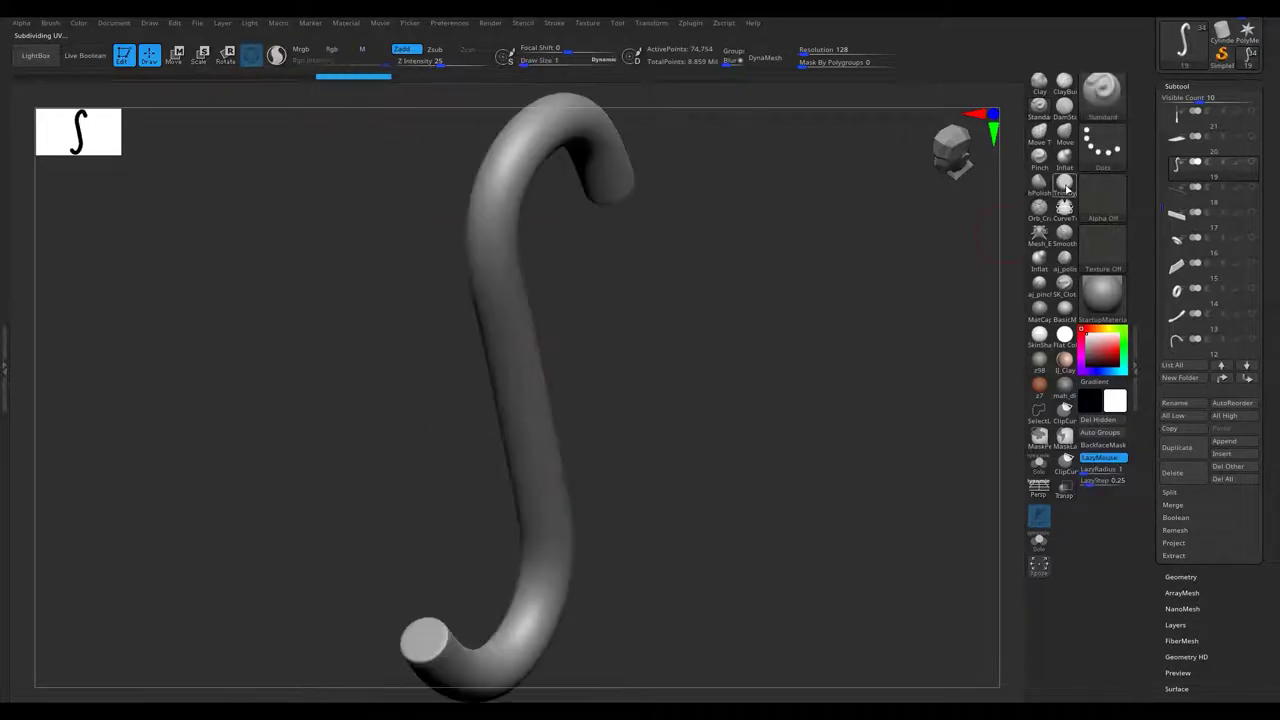
Shrink the TrimDynamic brush and hammer dents into the S-hook's lower curve and sides.
key("s")
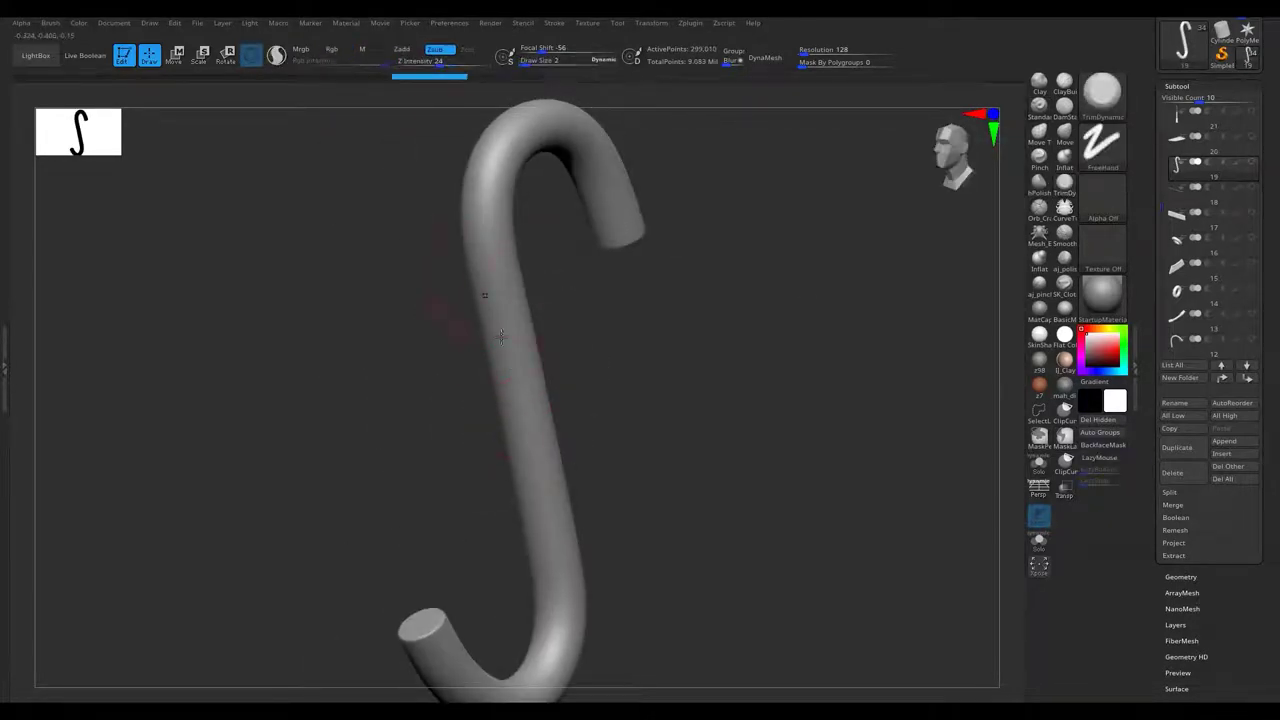
right_click_drag(529, 400, 508, 381)
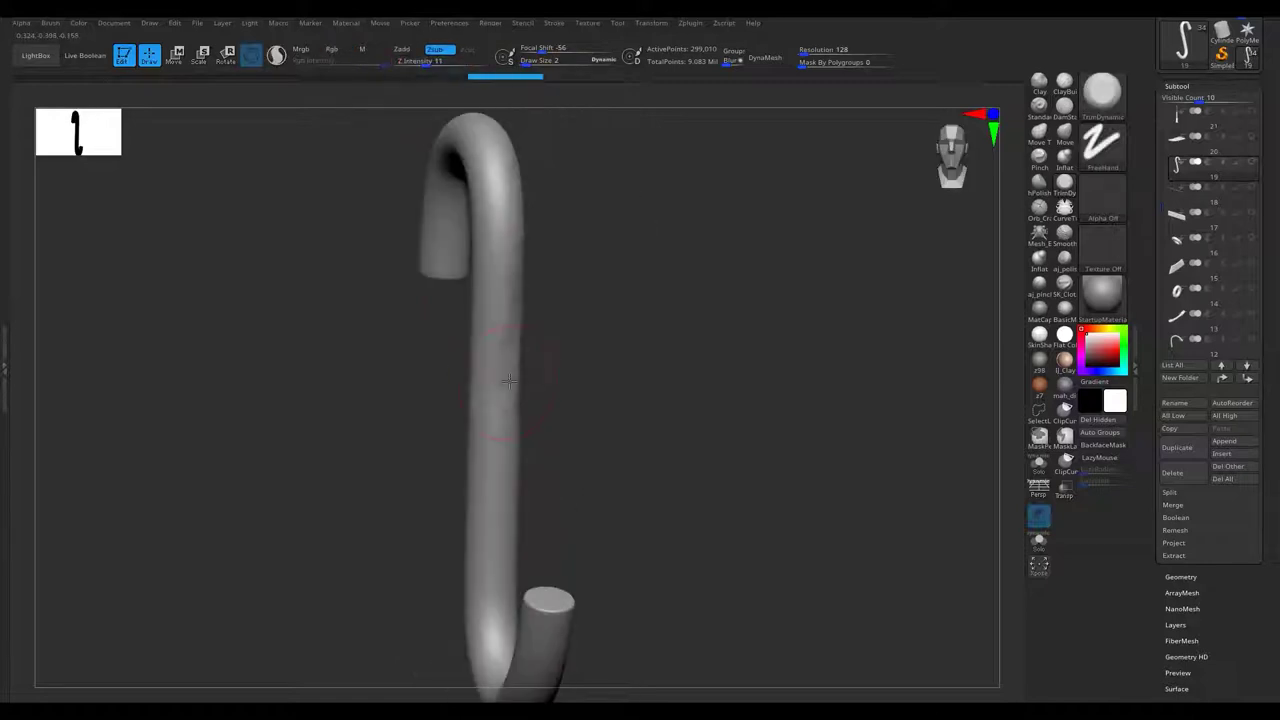
right_click_drag(480, 510, 492, 299)
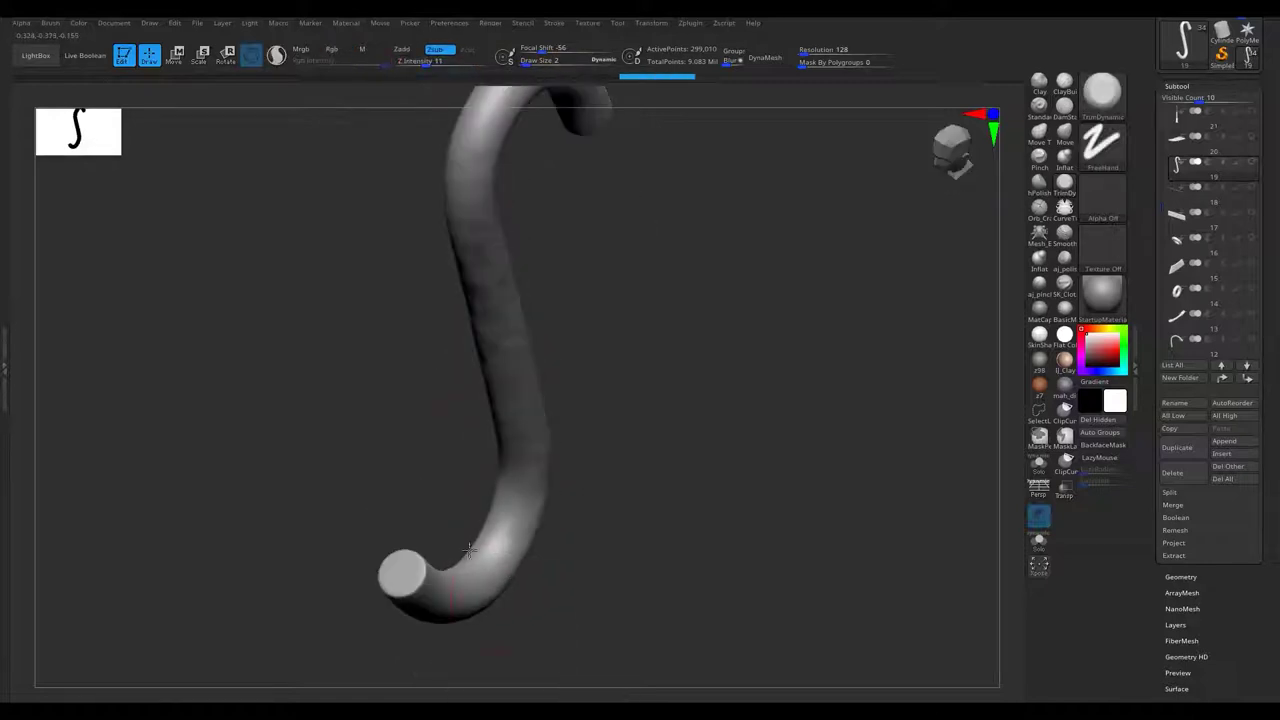
right_click_drag(512, 583, 542, 502)
mouse_move(479, 453)
right_mouse_down()
mouse_move(563, 490)
mouse_move(619, 485)
mouse_move(655, 470)
mouse_move(669, 420)
mouse_move(549, 453)
right_mouse_up()
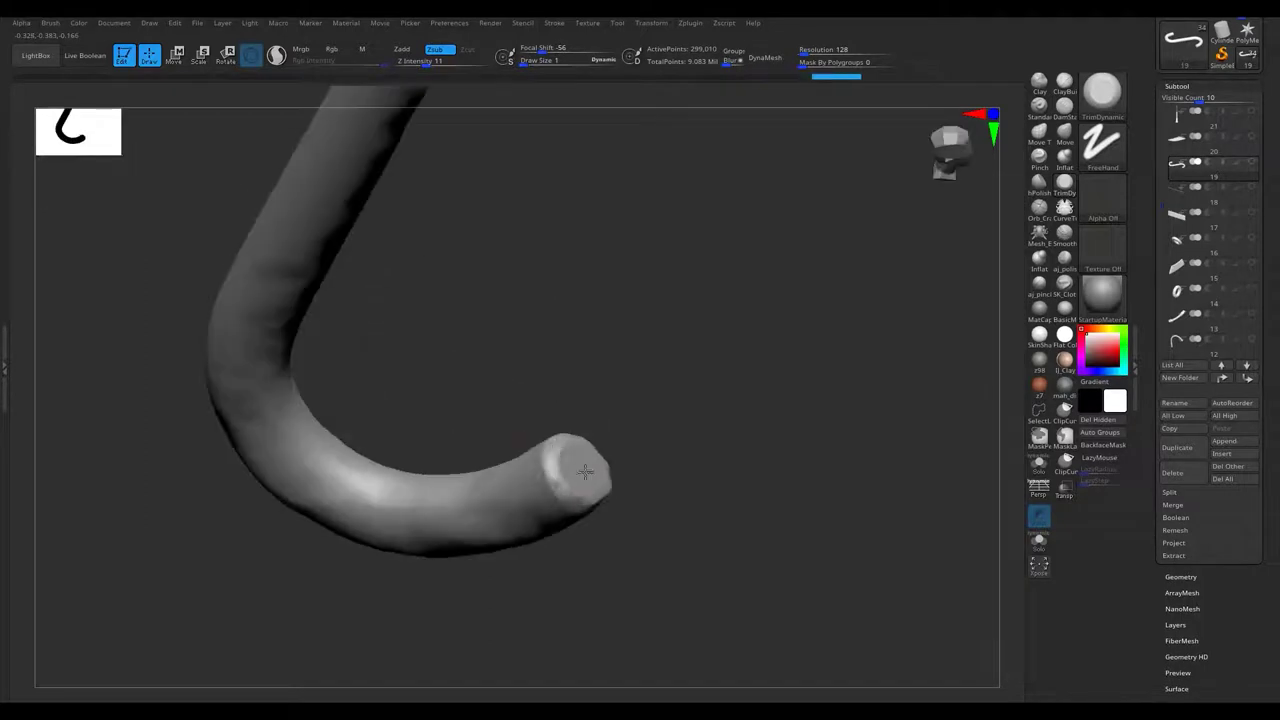
mouse_move(555, 503)
right_mouse_down()
mouse_move(577, 520)
mouse_move(649, 465)
mouse_move(749, 617)
mouse_move(511, 354)
right_mouse_up()
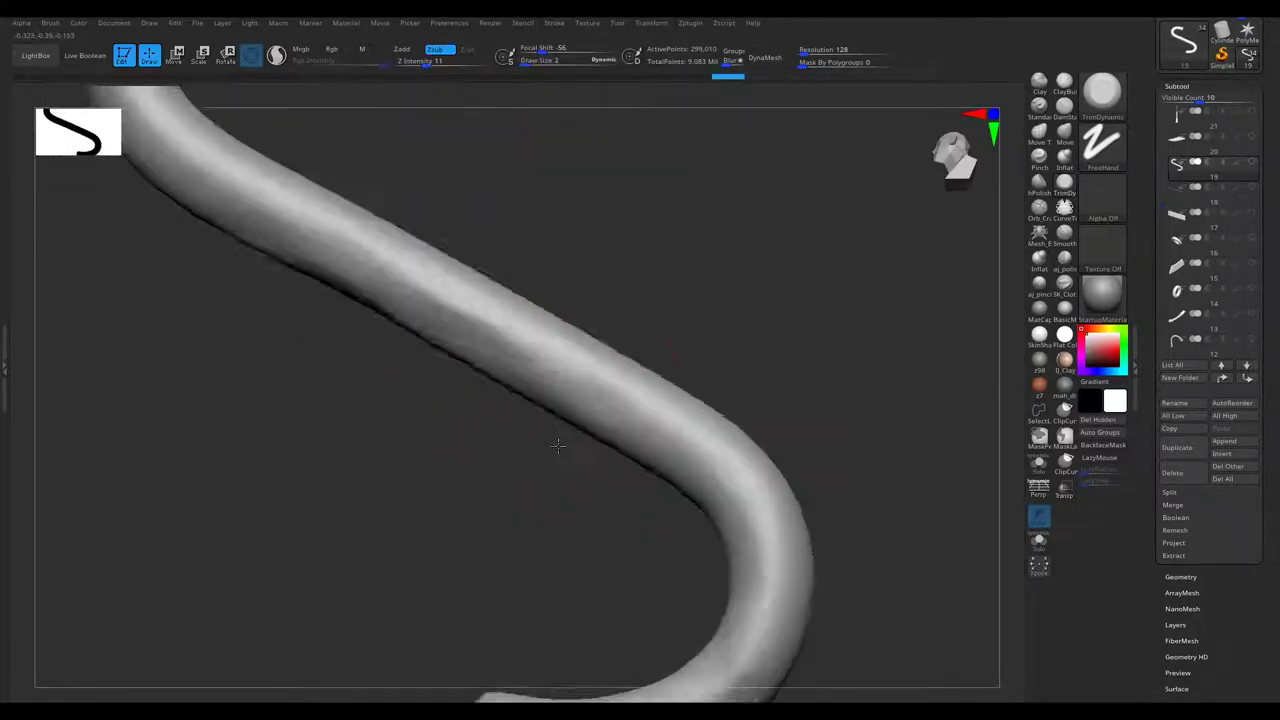
mouse_move(576, 420)
right_mouse_down()
mouse_move(631, 463)
mouse_move(612, 383)
mouse_move(560, 340)
mouse_move(569, 277)
mouse_move(474, 209)
mouse_move(706, 432)
mouse_move(470, 515)
right_mouse_up()
Resize the brush and dent the hook's tube end and arch.
key("s")
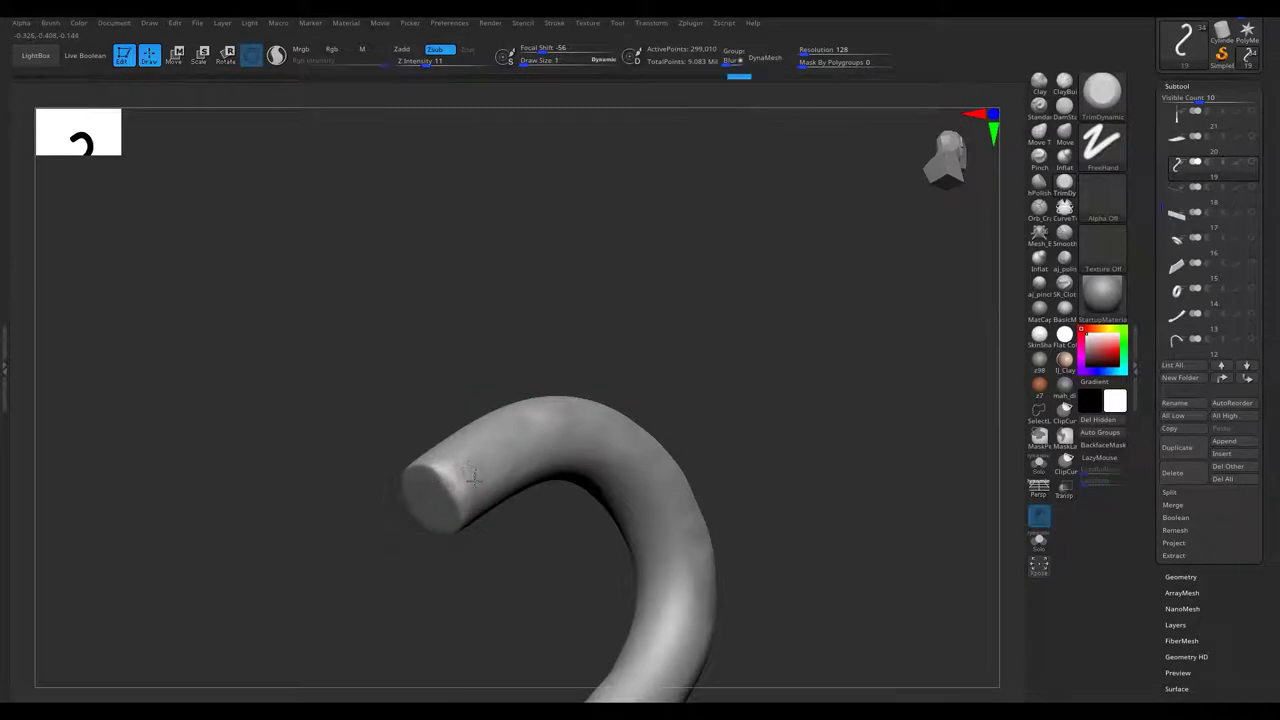
right_click_drag(430, 477, 427, 456, "shift")
mouse_move(366, 510)
right_mouse_down()
mouse_move(600, 430)
mouse_move(608, 472)
mouse_move(600, 424)
mouse_move(782, 341)
right_mouse_up()
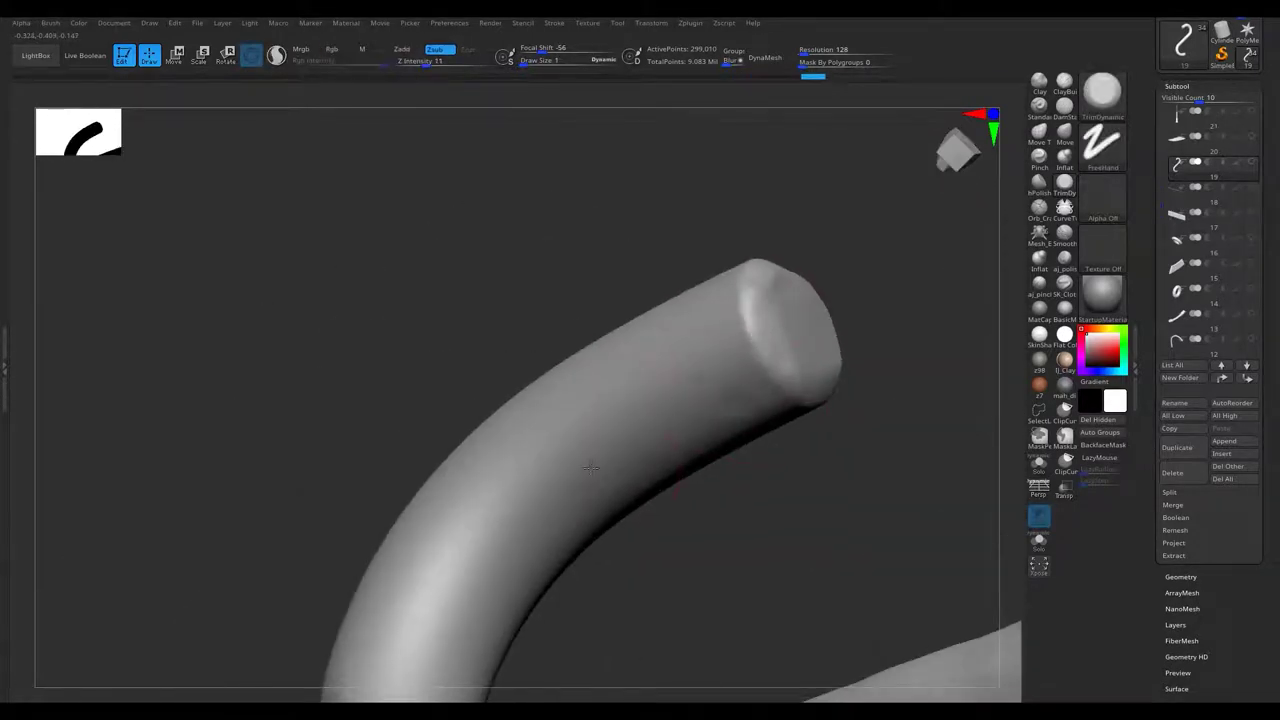
right_click_drag(672, 400, 609, 419)
key("s")
mouse_move(566, 382)
right_mouse_down()
mouse_move(657, 343)
mouse_move(420, 226)
mouse_move(600, 300)
mouse_move(536, 335)
right_mouse_up()
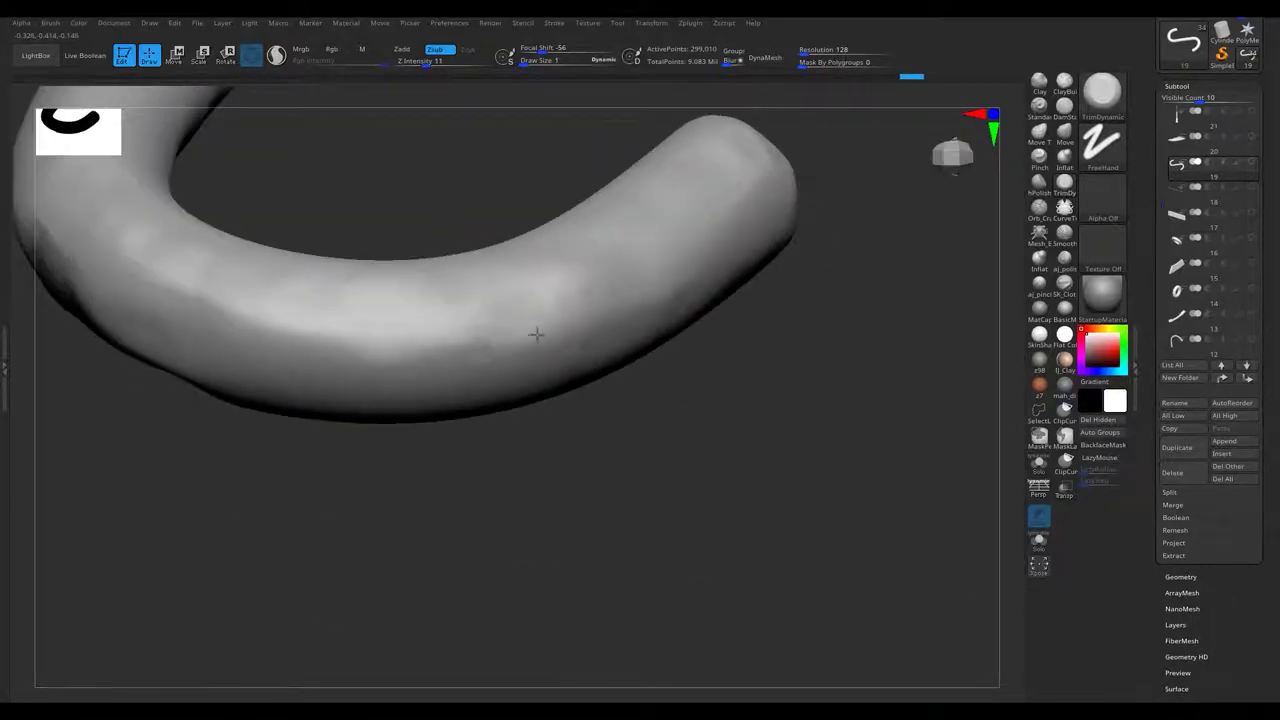
right_click_drag(385, 368, 601, 361)
right_click_drag(239, 305, 668, 433)
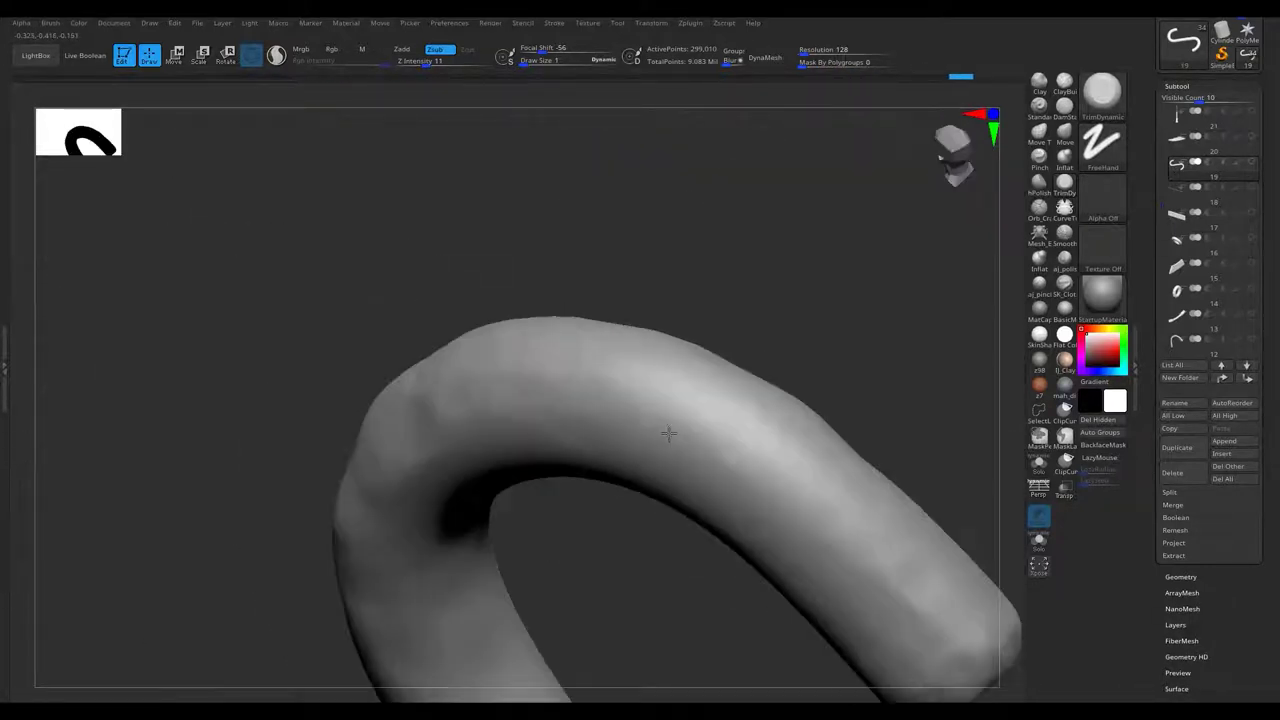
right_click_drag(501, 391, 399, 530)
Hammer dents into the hook's underside, inner curve and rounded end.
right_click_drag(547, 511, 723, 493)
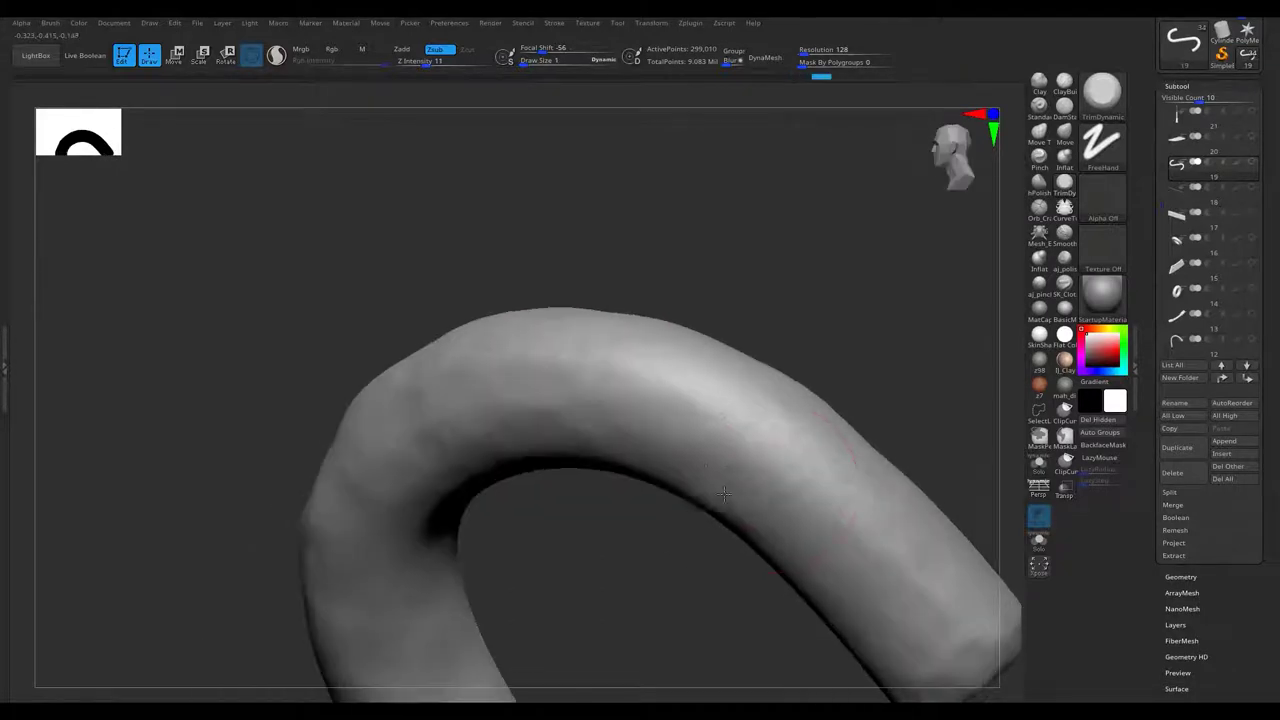
mouse_move(624, 337)
right_mouse_down()
mouse_move(293, 446)
mouse_move(371, 249)
mouse_move(495, 505)
right_mouse_up()
mouse_move(436, 418)
right_mouse_down()
mouse_move(543, 371)
mouse_move(468, 394)
right_mouse_up()
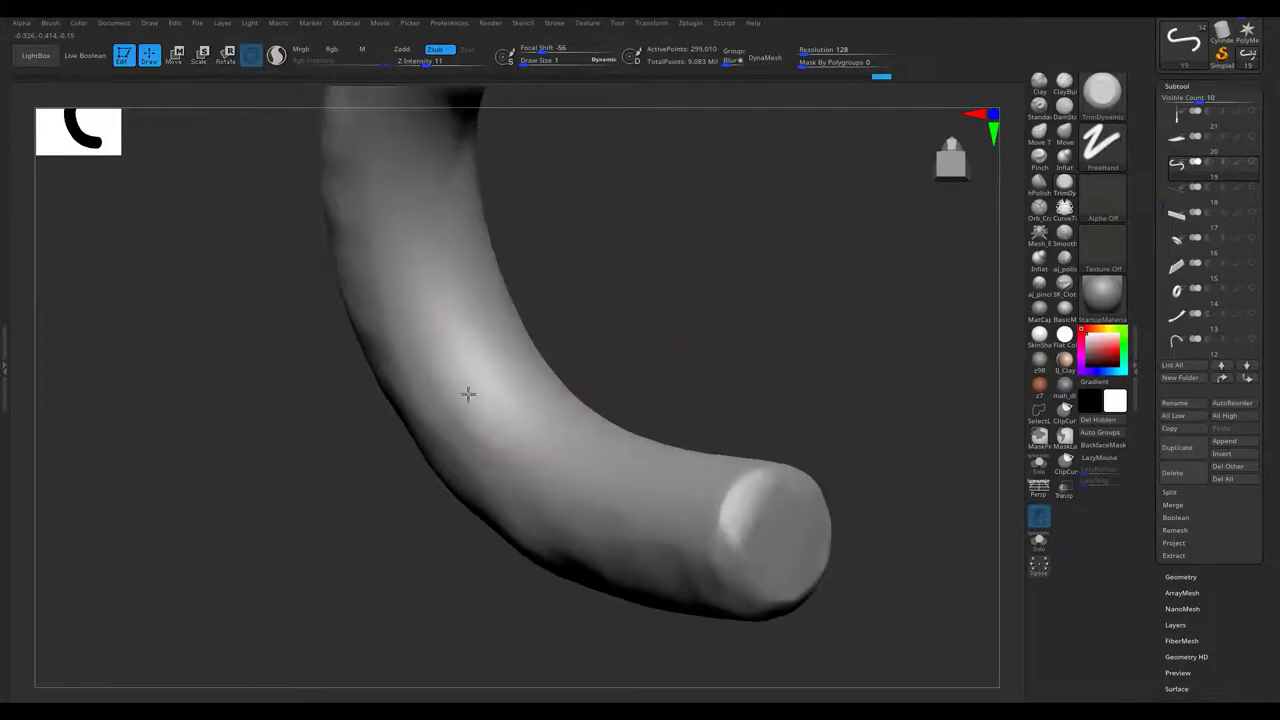
mouse_move(362, 215)
right_mouse_down()
mouse_move(489, 491)
mouse_move(457, 374)
mouse_move(534, 473)
right_mouse_up()
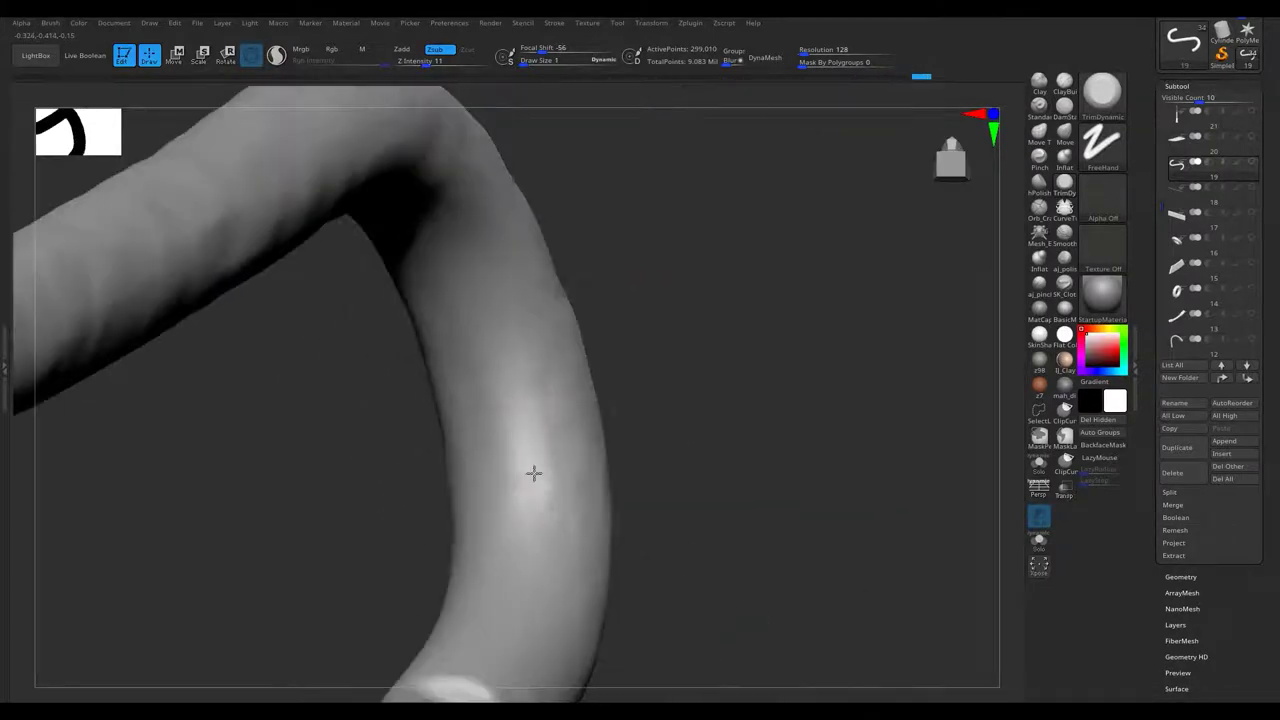
right_click_drag(526, 591, 593, 368)
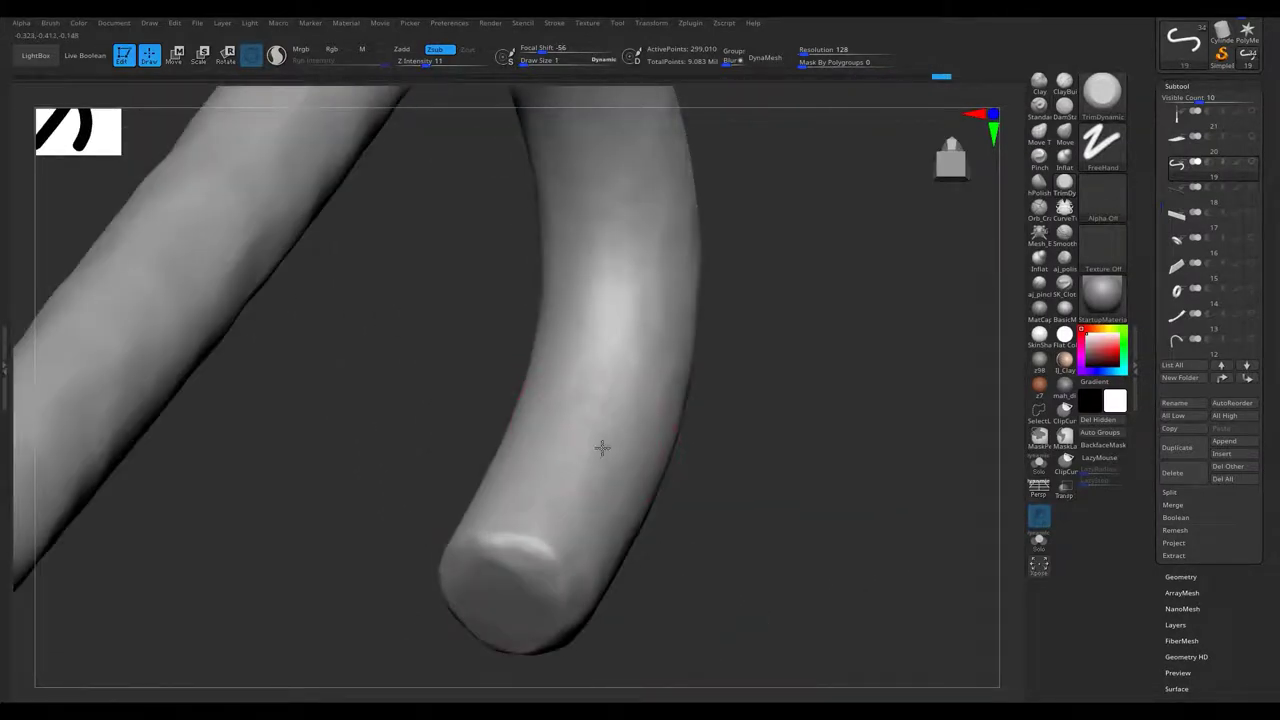
mouse_move(610, 443)
right_mouse_down()
mouse_move(520, 289)
mouse_move(500, 350)
mouse_move(46, 531)
mouse_move(448, 358)
mouse_move(577, 329)
mouse_move(443, 418)
right_mouse_up()
right_click_drag(265, 472, 382, 348)
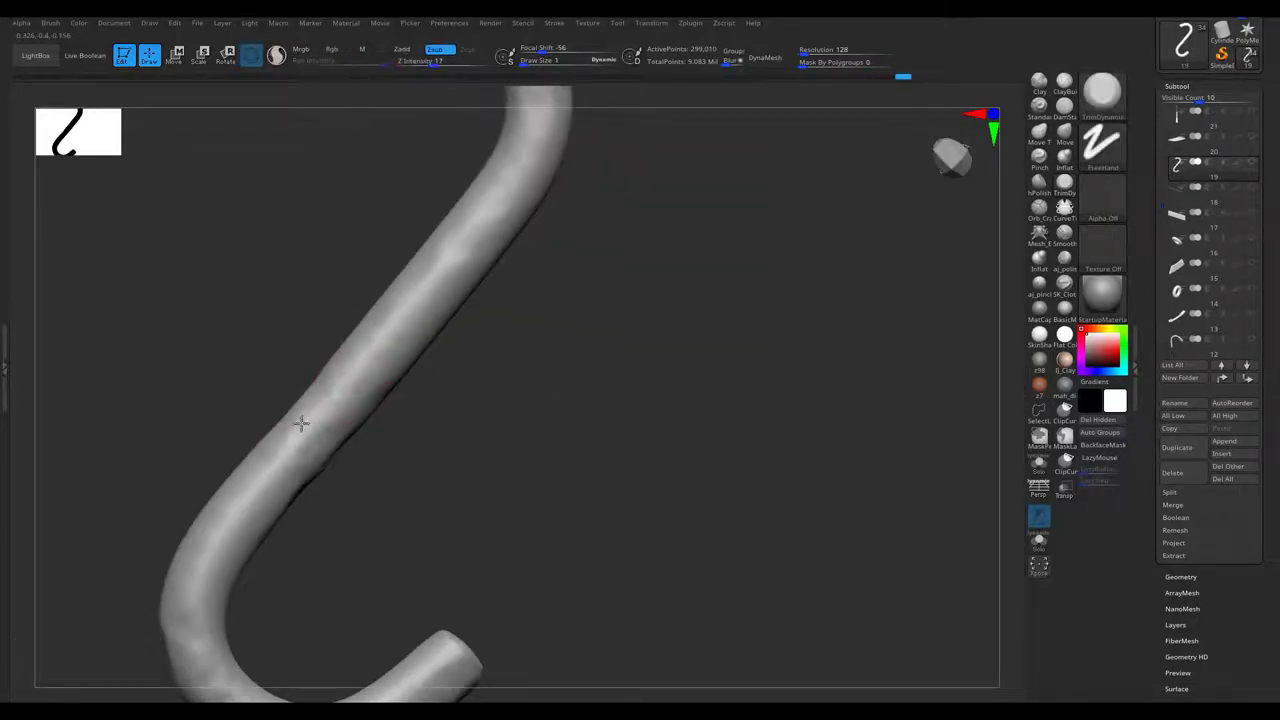
Dent the hook's top end, then make the rail bar the active subtool.
right_click_drag(308, 416, 428, 348)
key("s")
mouse_move(359, 491)
right_mouse_down()
mouse_move(423, 331)
mouse_move(400, 400)
mouse_move(411, 369)
mouse_move(500, 325)
right_mouse_up()
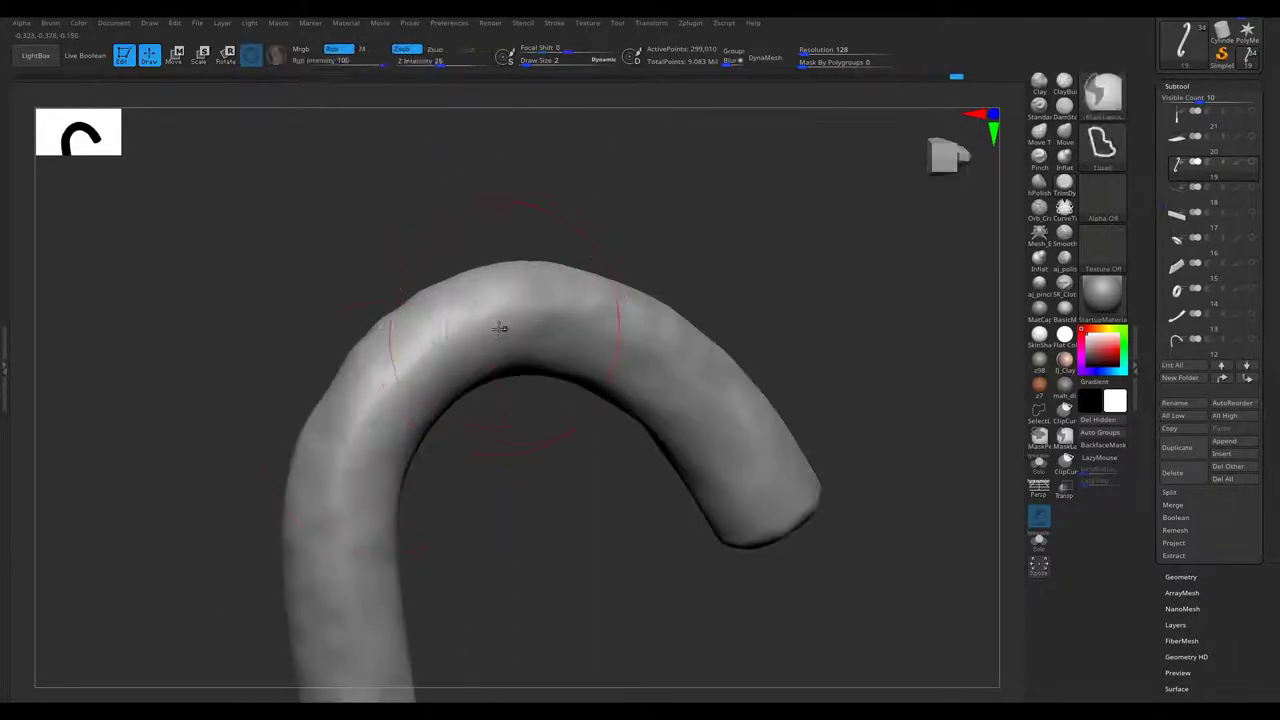
mouse_move(347, 492)
right_mouse_down()
mouse_move(386, 451)
mouse_move(309, 394)
mouse_move(214, 400)
mouse_move(581, 465)
mouse_move(371, 443)
mouse_move(529, 363)
mouse_move(309, 480)
mouse_move(425, 359)
mouse_move(437, 280)
right_mouse_up()
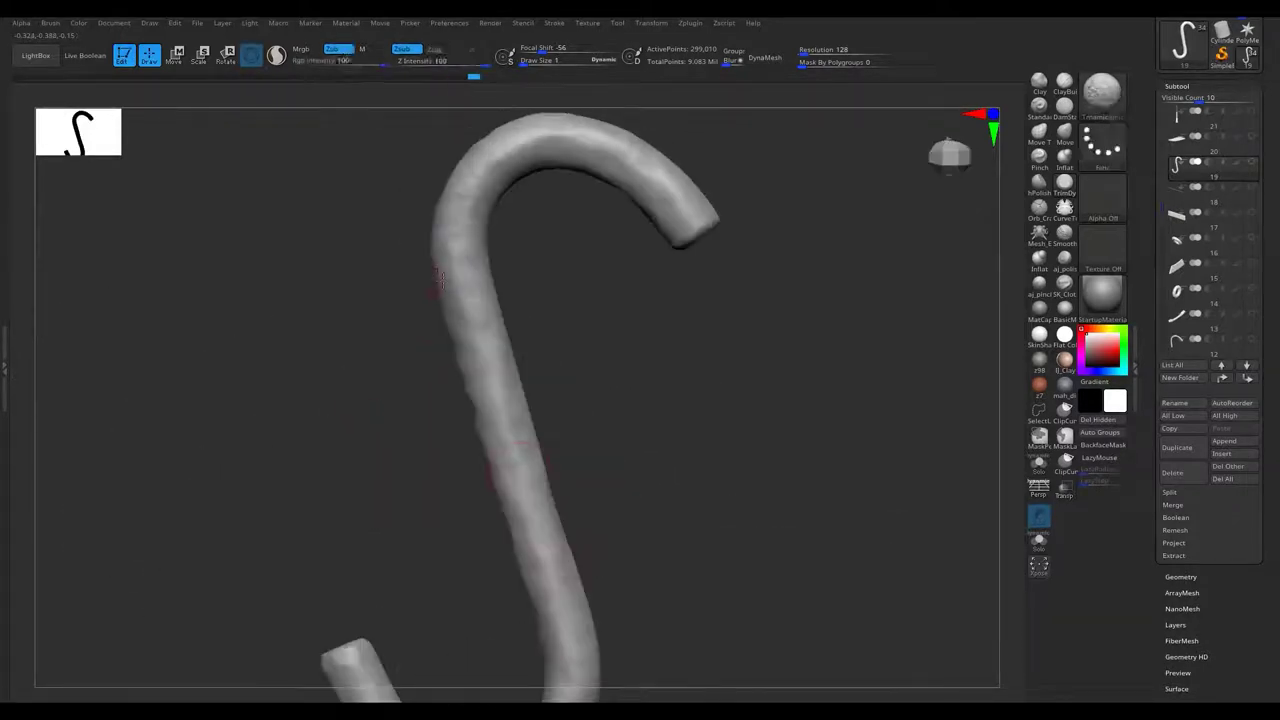
mouse_move(500, 440)
right_mouse_down()
mouse_move(499, 485)
mouse_move(480, 450)
mouse_move(391, 371)
mouse_move(517, 391)
mouse_move(465, 340)
mouse_move(606, 331)
mouse_move(571, 289)
mouse_move(623, 491)
mouse_move(743, 371)
mouse_move(392, 392)
mouse_move(500, 400)
right_mouse_up()
left_click(1250, 200)
Isolate the rail strip, extrude it into a slab with ZModeler QMesh, and subdivide to about 262,656 points.
left_click(392, 392, "alt")
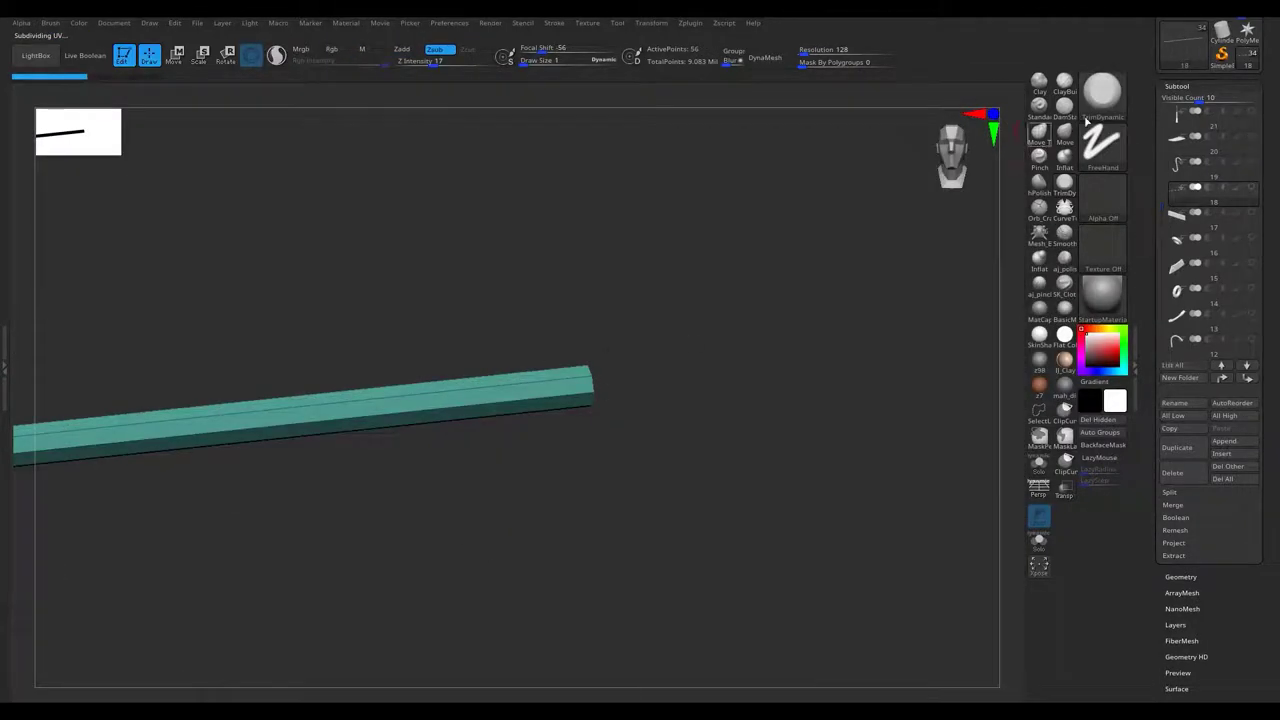
left_click(1088, 121)
left_click(560, 400)
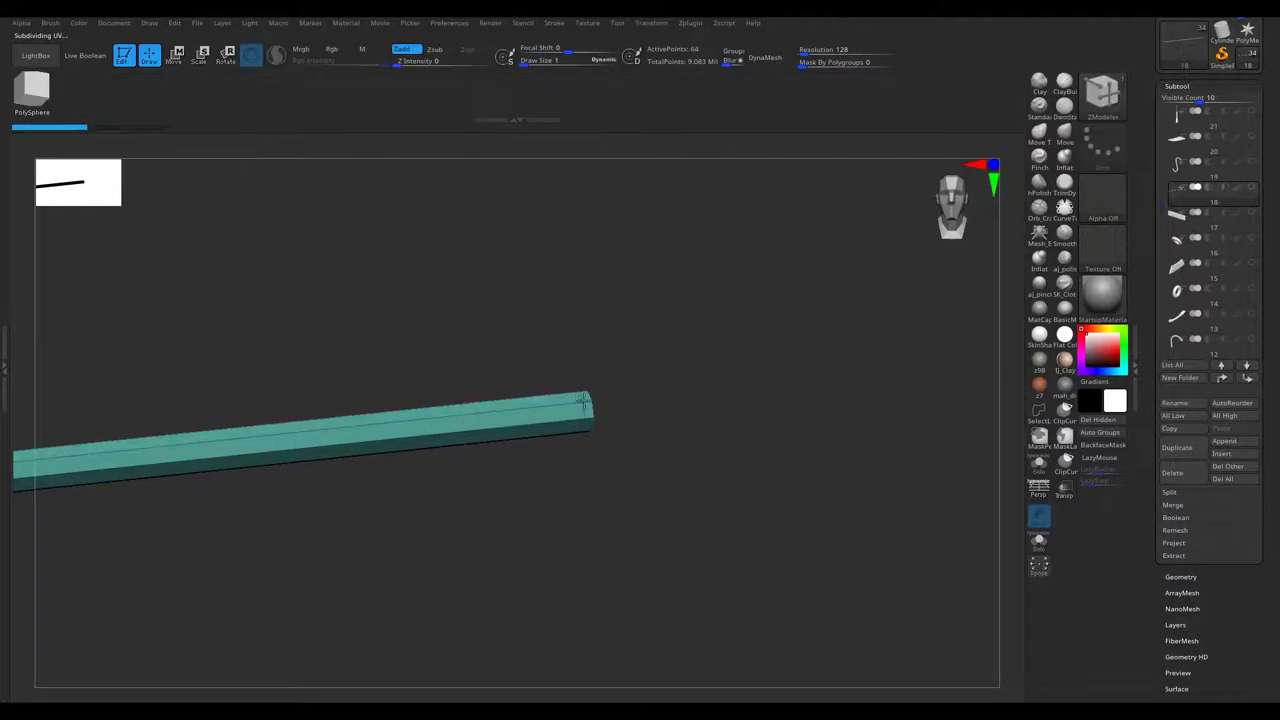
right_click_drag(584, 400, 320, 408)
left_click_drag(646, 369, 628, 378)
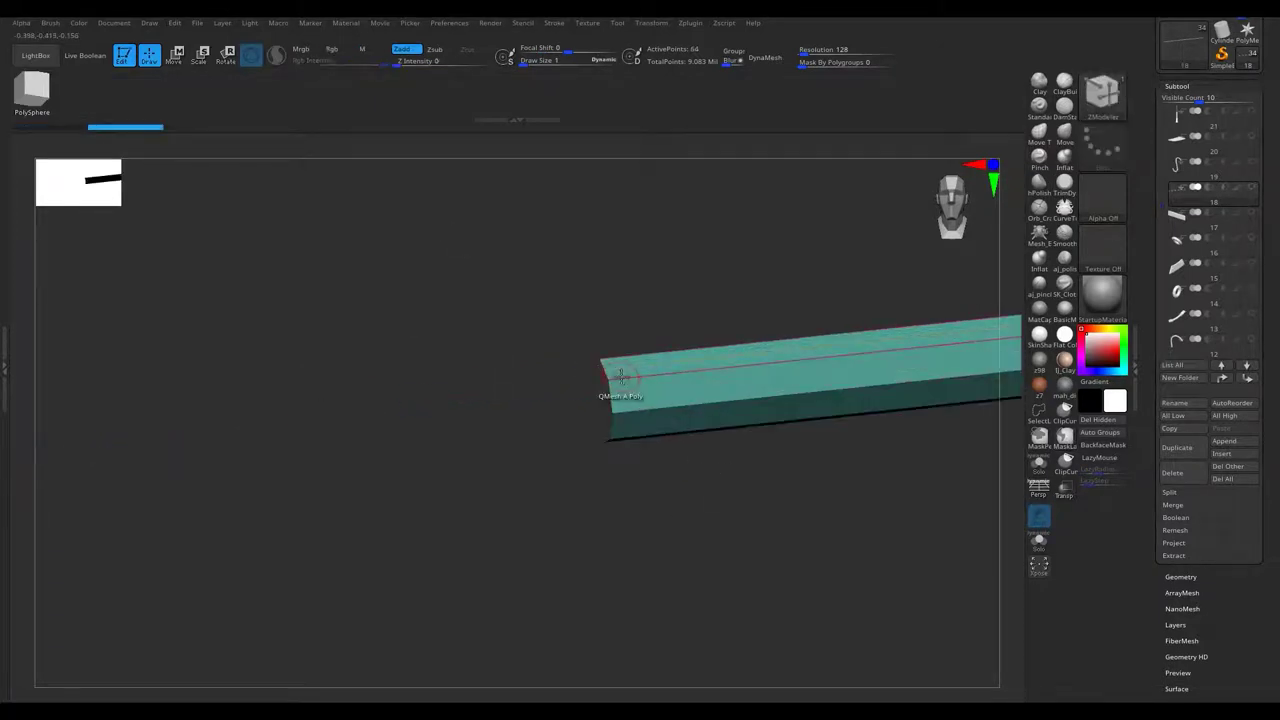
key("ctrl+d")
key("ctrl+d")
left_click_drag(869, 298, 860, 320)
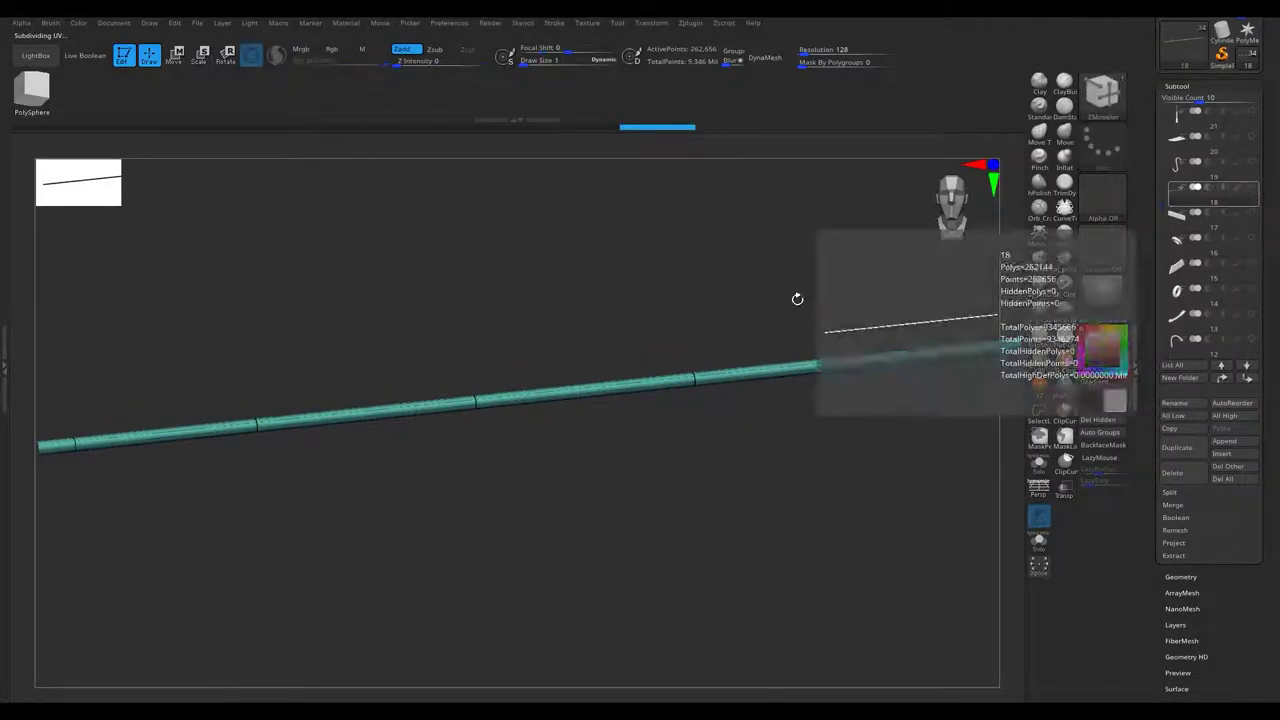
mouse_move(720, 300)
left_mouse_down()
mouse_move(661, 333)
mouse_move(597, 337)
mouse_move(620, 300)
left_mouse_up()
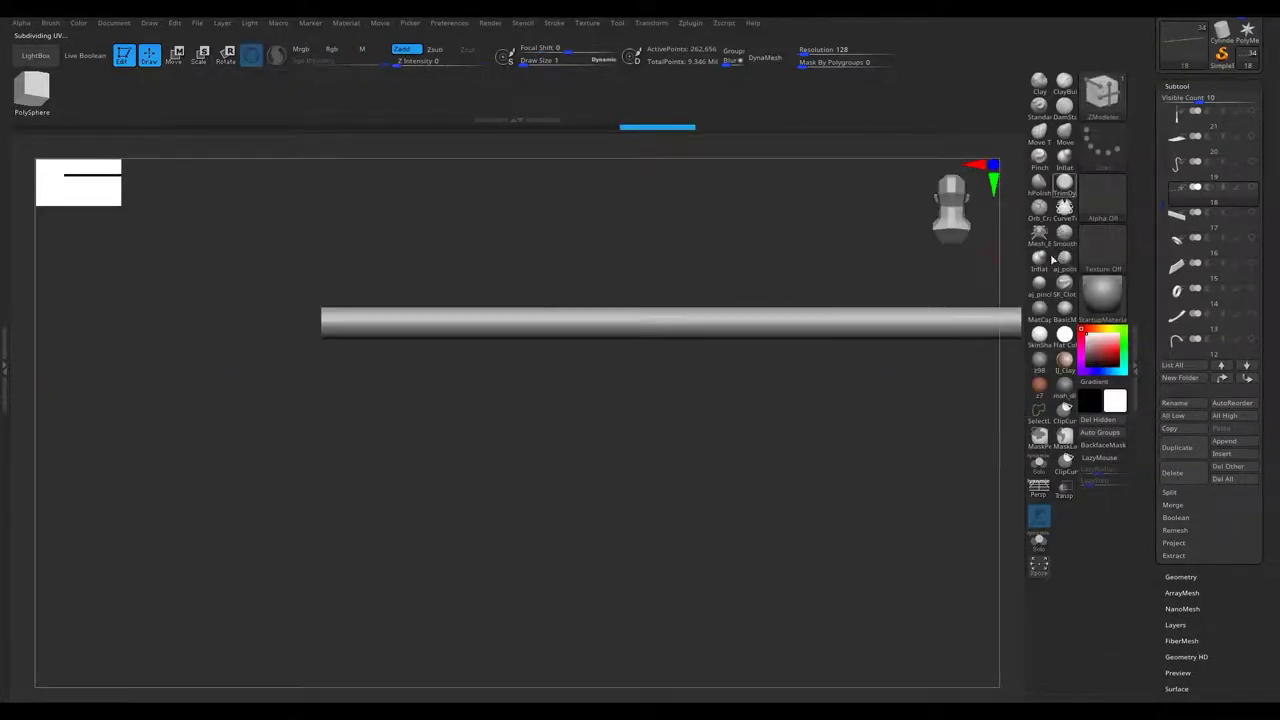
key("b")
key("t")
key("d")
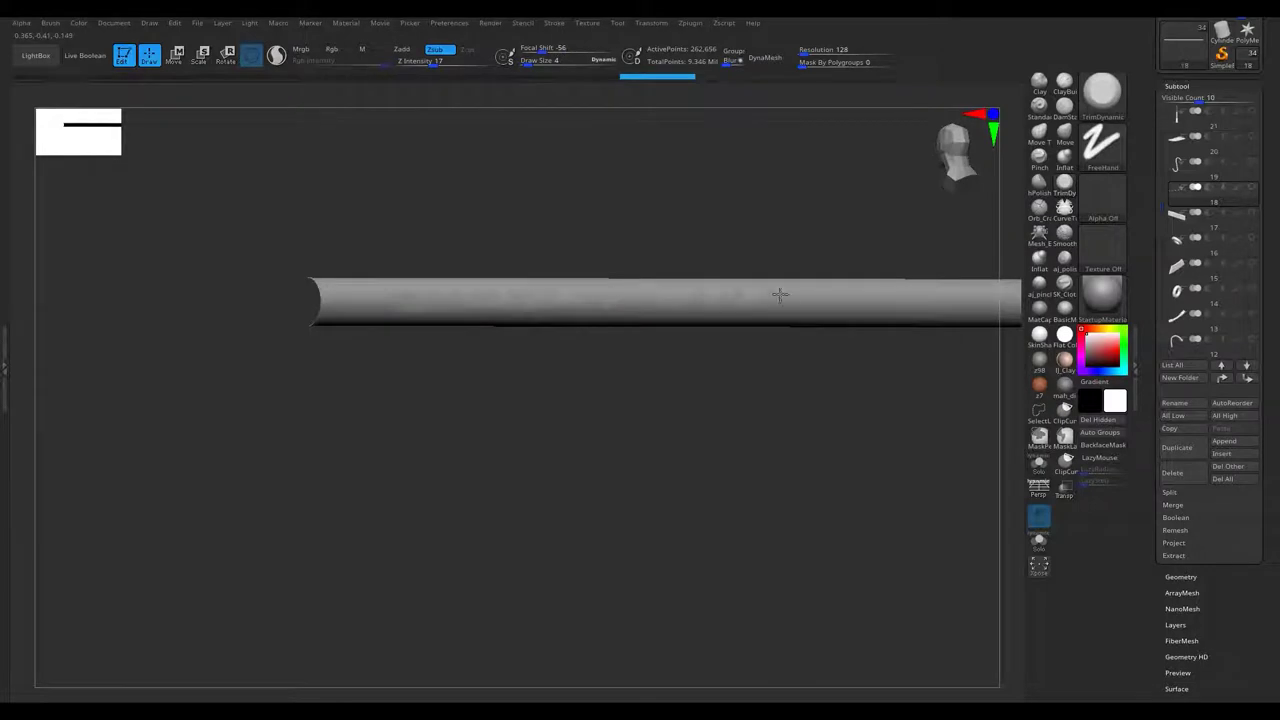
Adjust the brush size and bar subdivision levels while angling the bar for denting.
left_click_drag(845, 296, 867, 311)
left_click_drag(299, 428, 340, 394)
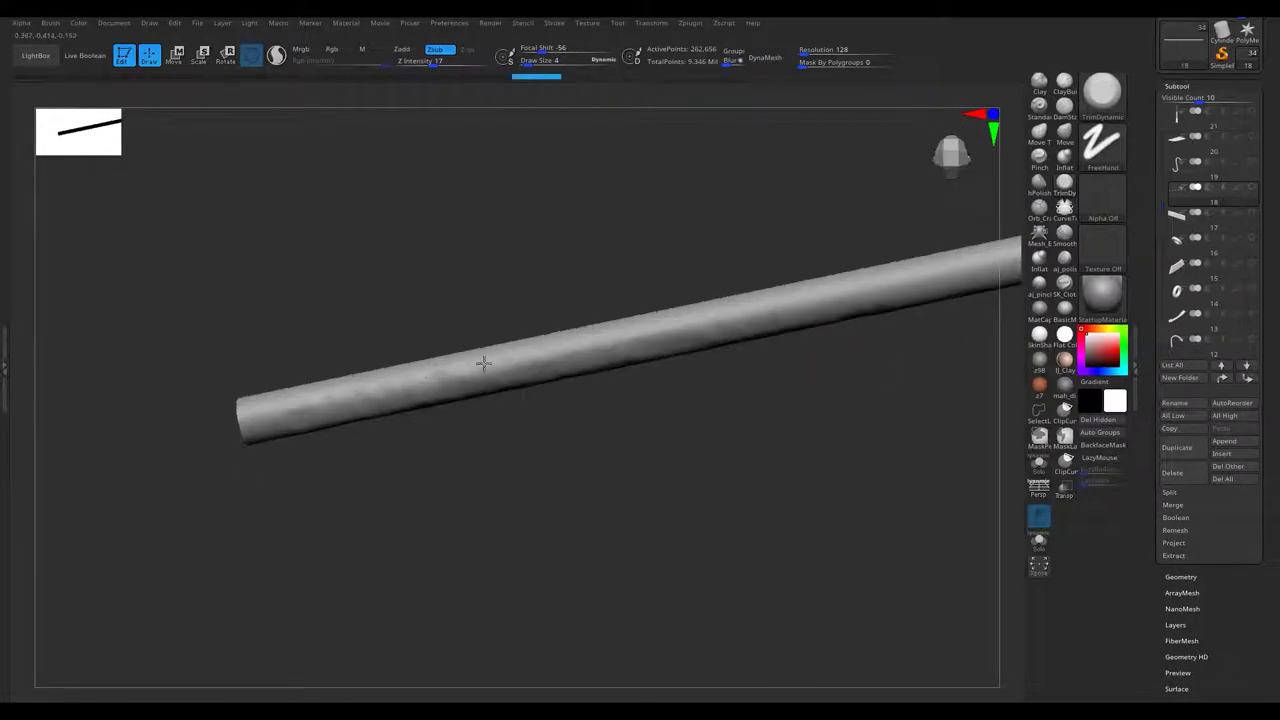
left_click_drag(689, 322, 747, 307)
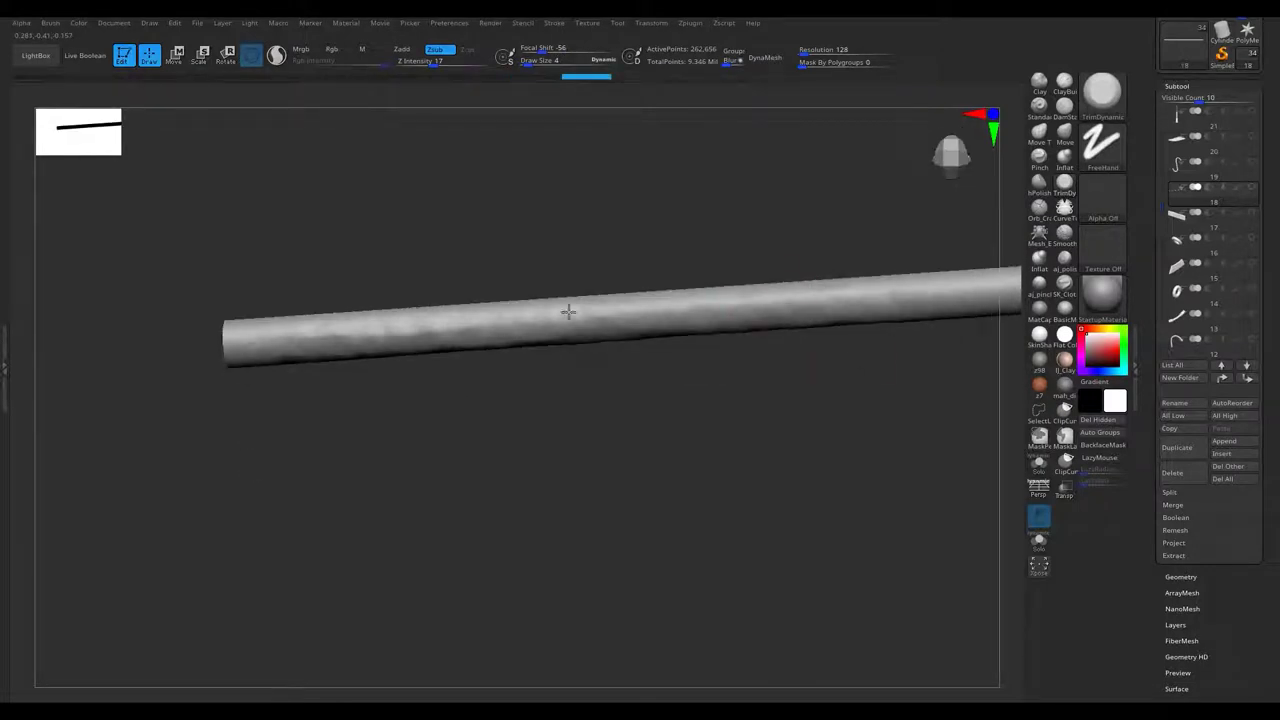
mouse_move(941, 292)
left_mouse_down("alt")
mouse_move(633, 317)
mouse_move(695, 311)
mouse_move(638, 365)
left_mouse_up("alt")
key("s")
left_click_drag(492, 377, 628, 201)
key("s")
key("ctrl+d")
left_click_drag(545, 242, 409, 291)
left_click_drag(635, 228, 714, 265)
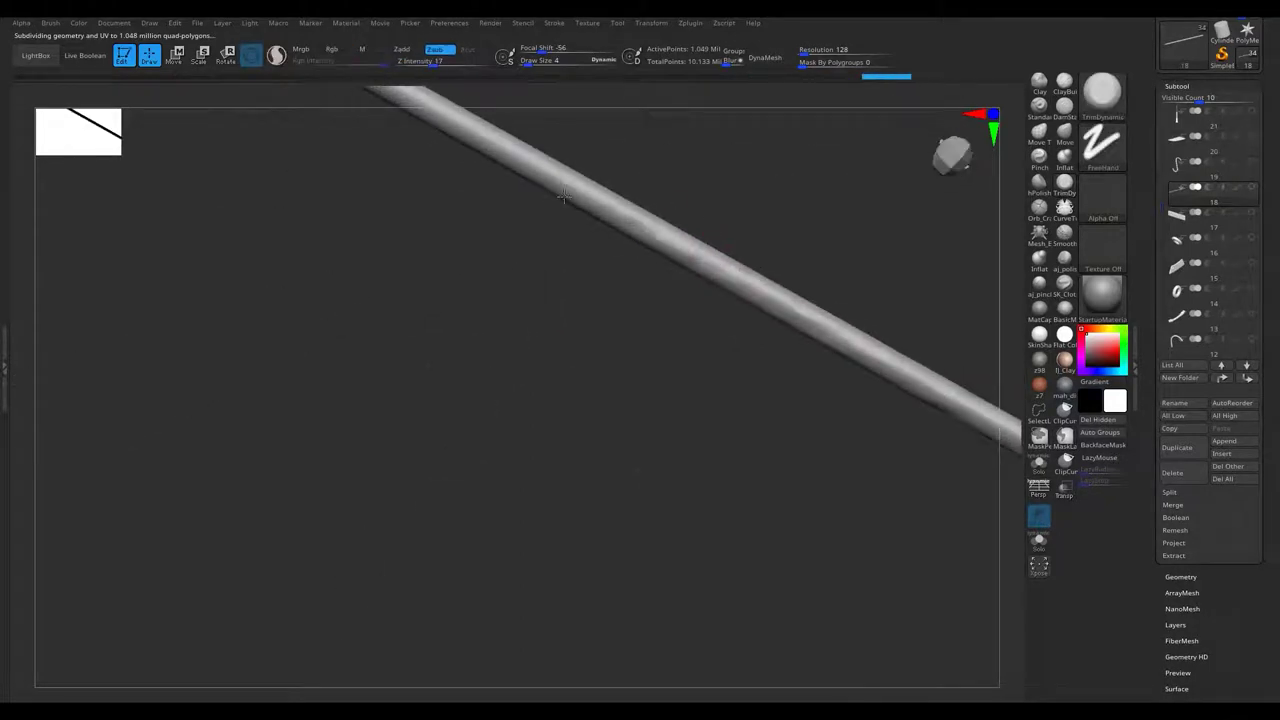
key("shift+d")
Hammer dents along the bar, turning it to reach each side.
mouse_move(629, 251)
left_mouse_down()
mouse_move(620, 334)
mouse_move(661, 406)
left_mouse_up()
left_click_drag(643, 524, 546, 443)
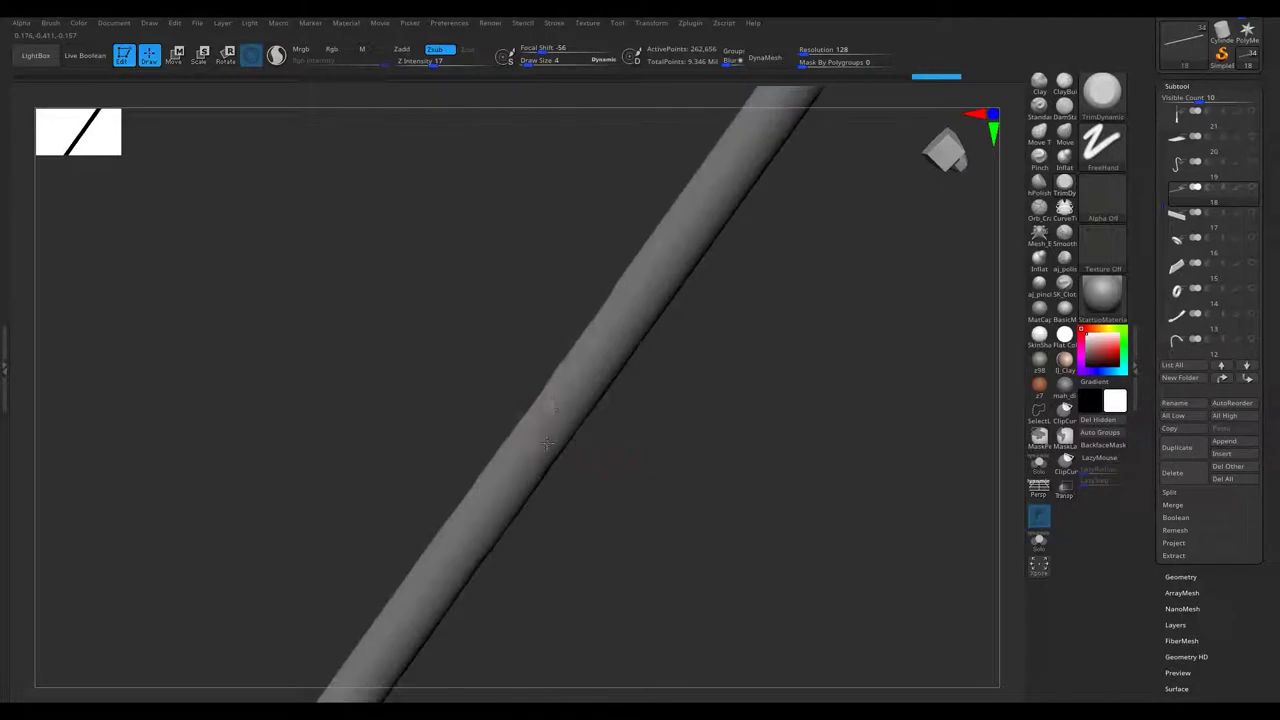
left_click_drag(703, 235, 520, 453)
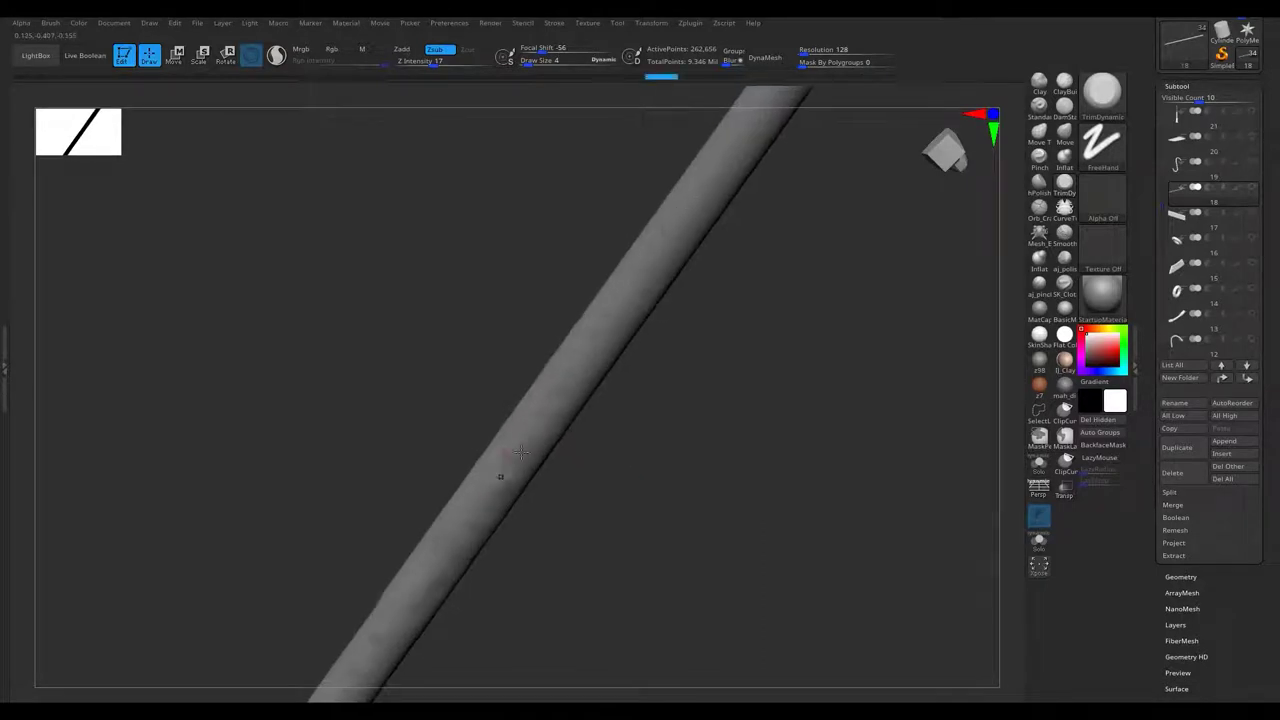
left_click_drag(652, 272, 565, 410)
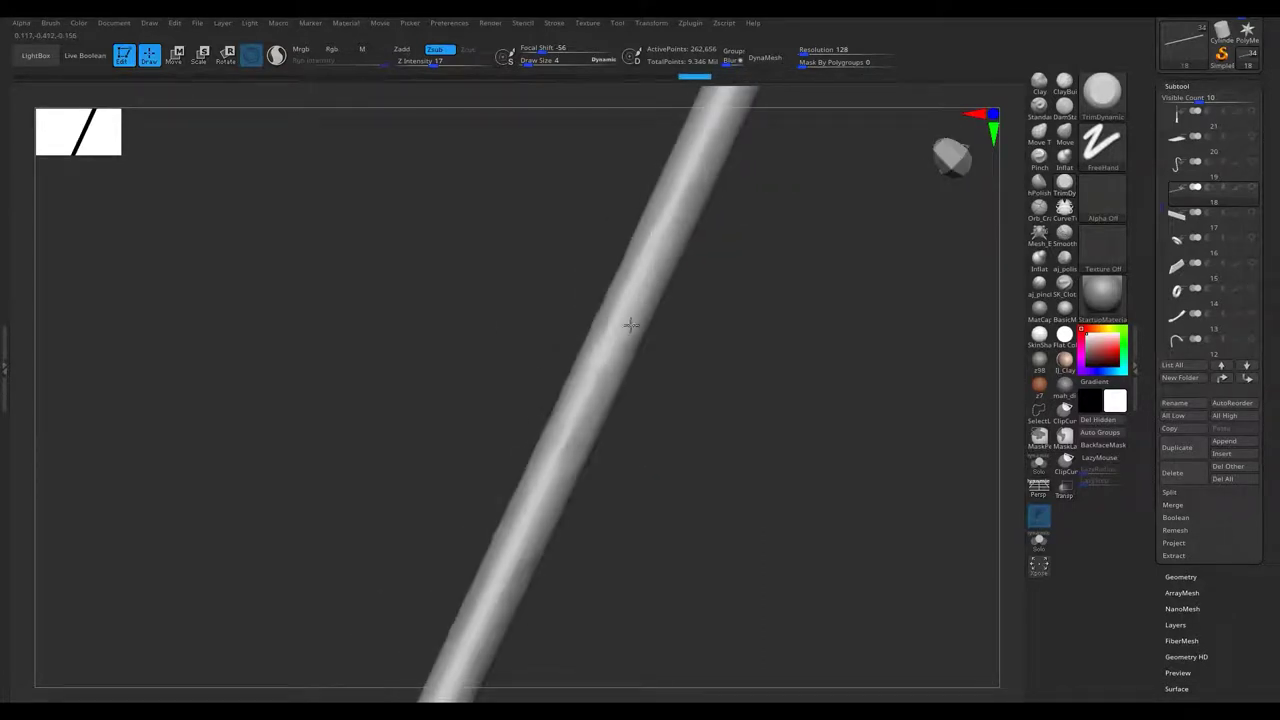
left_click_drag(703, 163, 607, 358)
left_click_drag(693, 280, 745, 162)
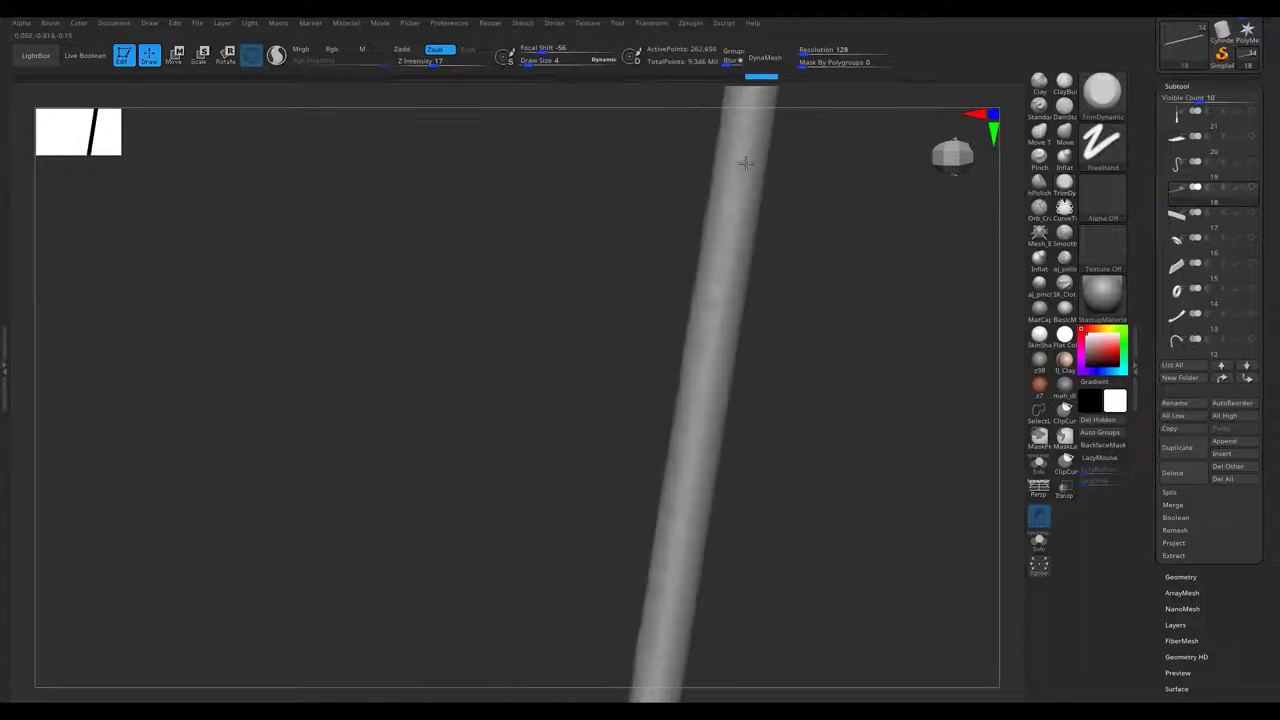
left_click_drag(703, 408, 607, 538)
mouse_move(601, 596)
left_mouse_down()
mouse_move(629, 334)
mouse_move(670, 341)
left_mouse_up()
left_click_drag(735, 215, 640, 288)
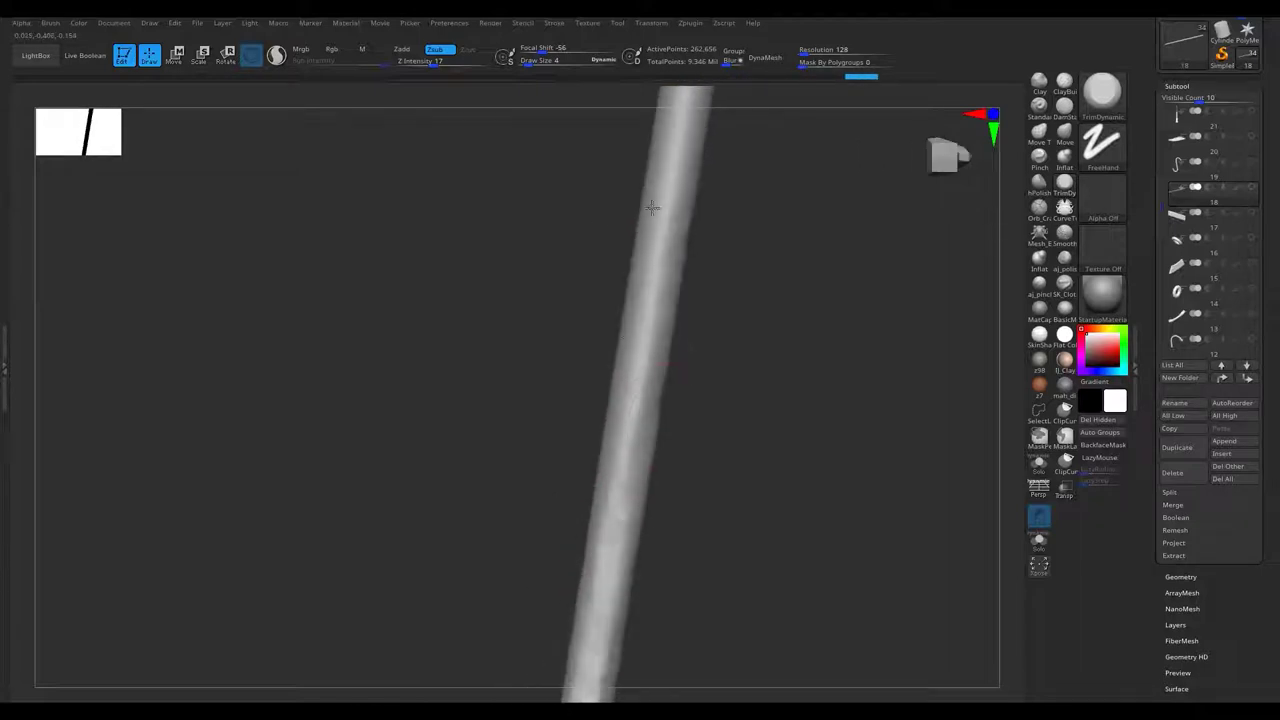
left_click_drag(631, 381, 571, 311)
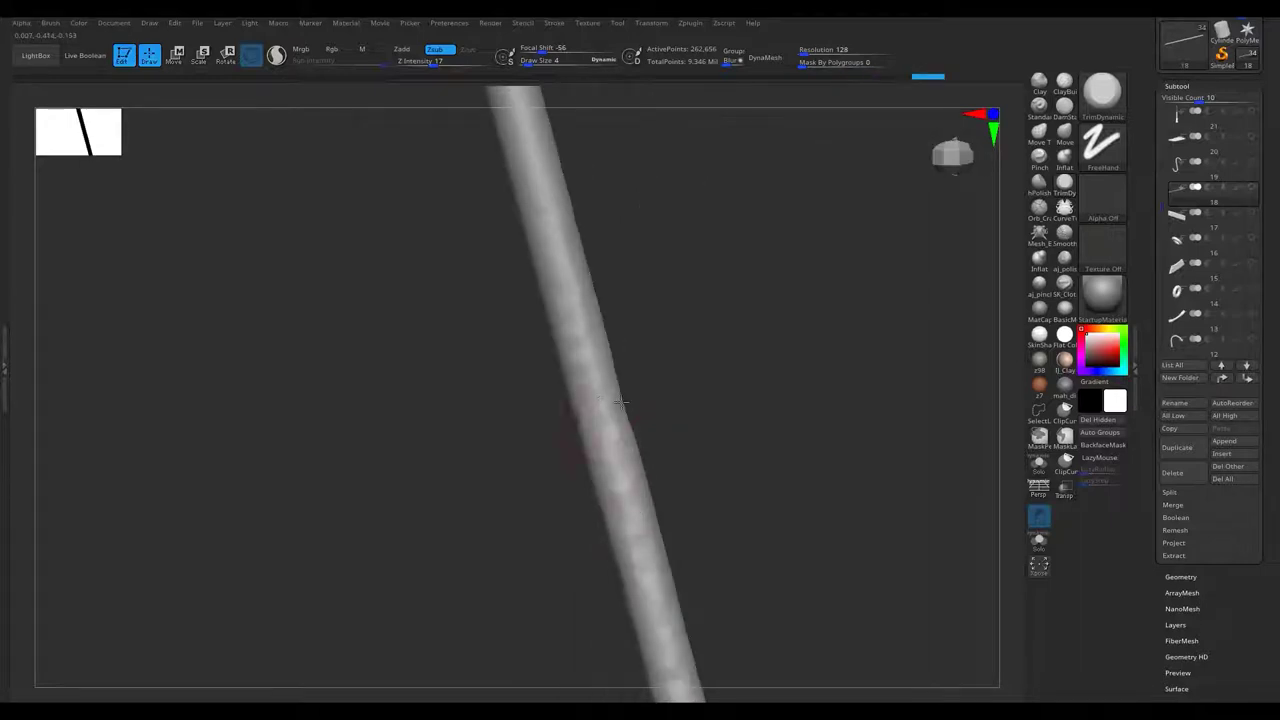
Dent the bar's remaining faces from upright and diagonal angles.
left_click_drag(576, 428, 591, 476)
left_click_drag(580, 347, 610, 407)
mouse_move(657, 528)
left_mouse_down()
mouse_move(527, 418)
mouse_move(570, 270)
left_mouse_up()
key("s")
left_click_drag(591, 222, 590, 346)
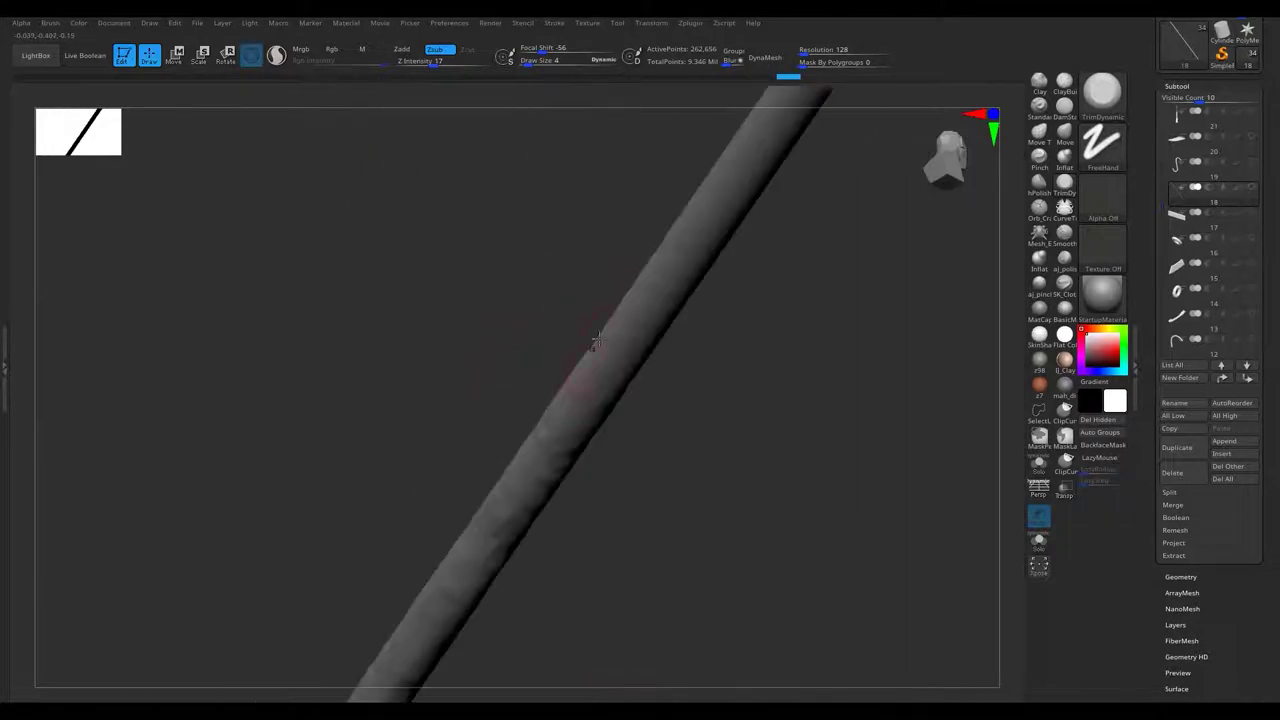
left_click_drag(596, 395, 457, 515)
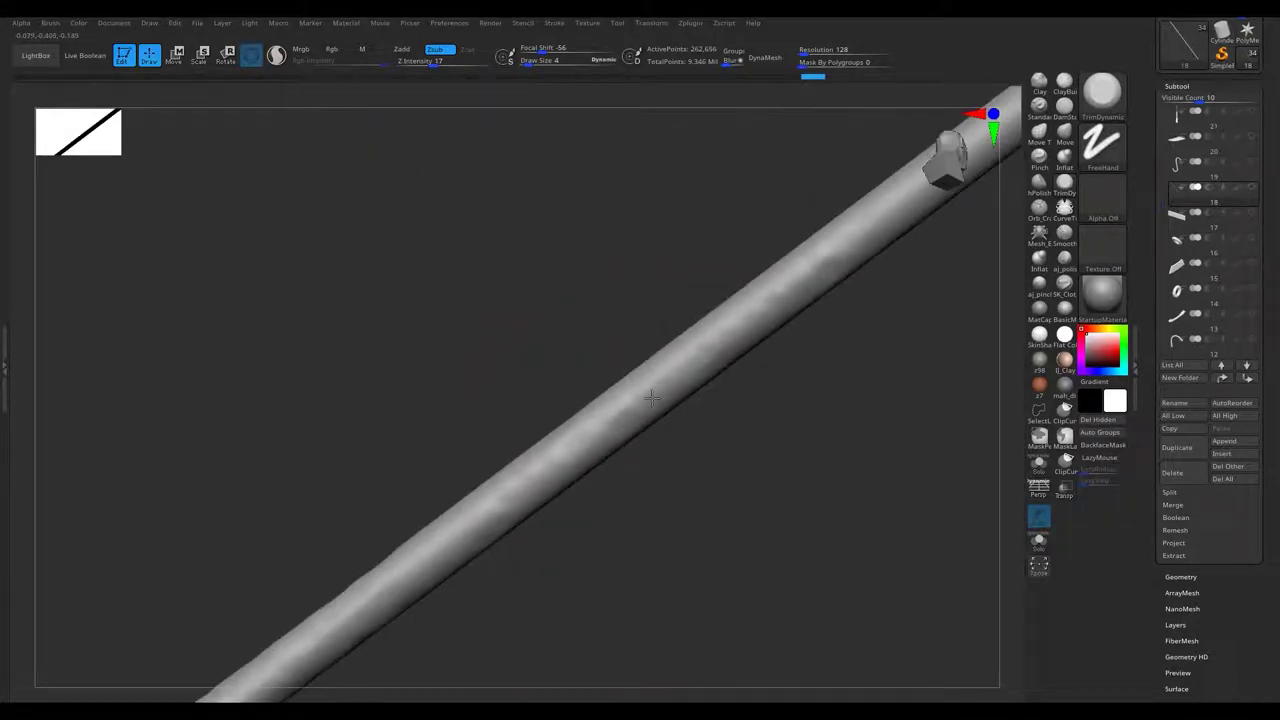
left_click_drag(815, 272, 640, 270)
mouse_move(592, 333)
right_mouse_down()
mouse_move(586, 414)
mouse_move(581, 302)
mouse_move(579, 485)
right_mouse_up()
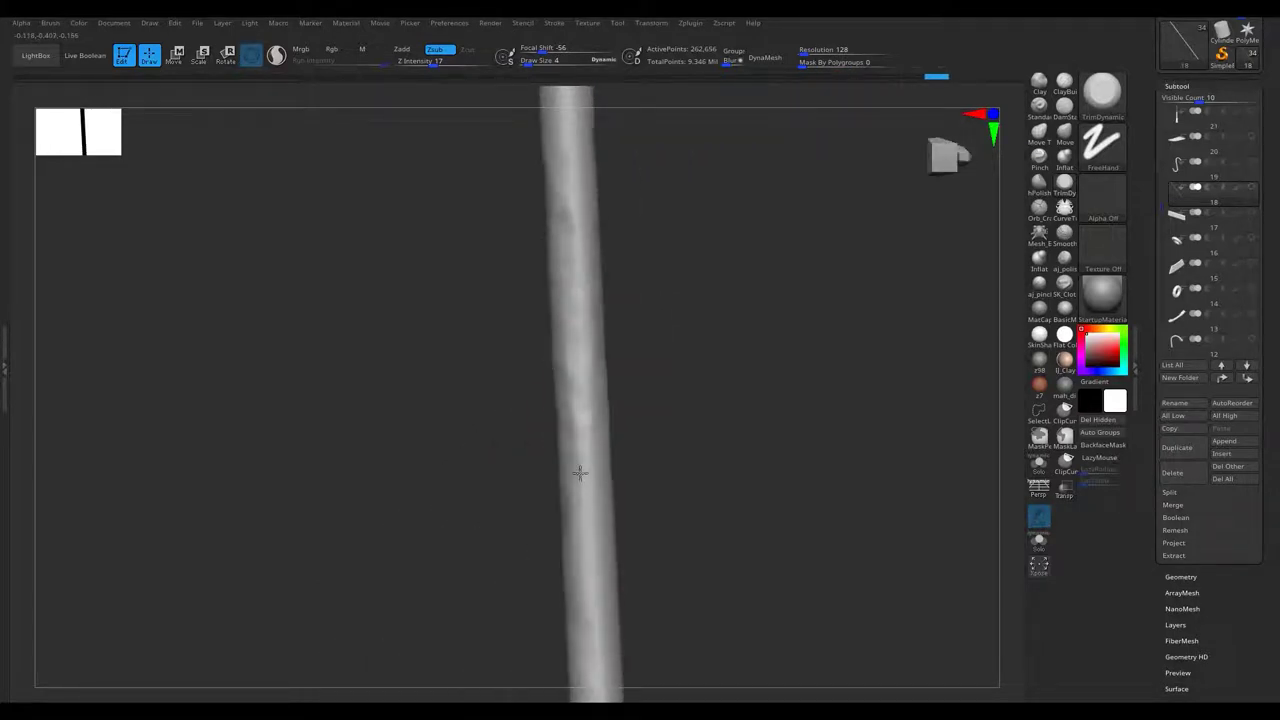
mouse_move(583, 371)
right_mouse_down()
mouse_move(631, 394)
mouse_move(600, 440)
right_mouse_up()
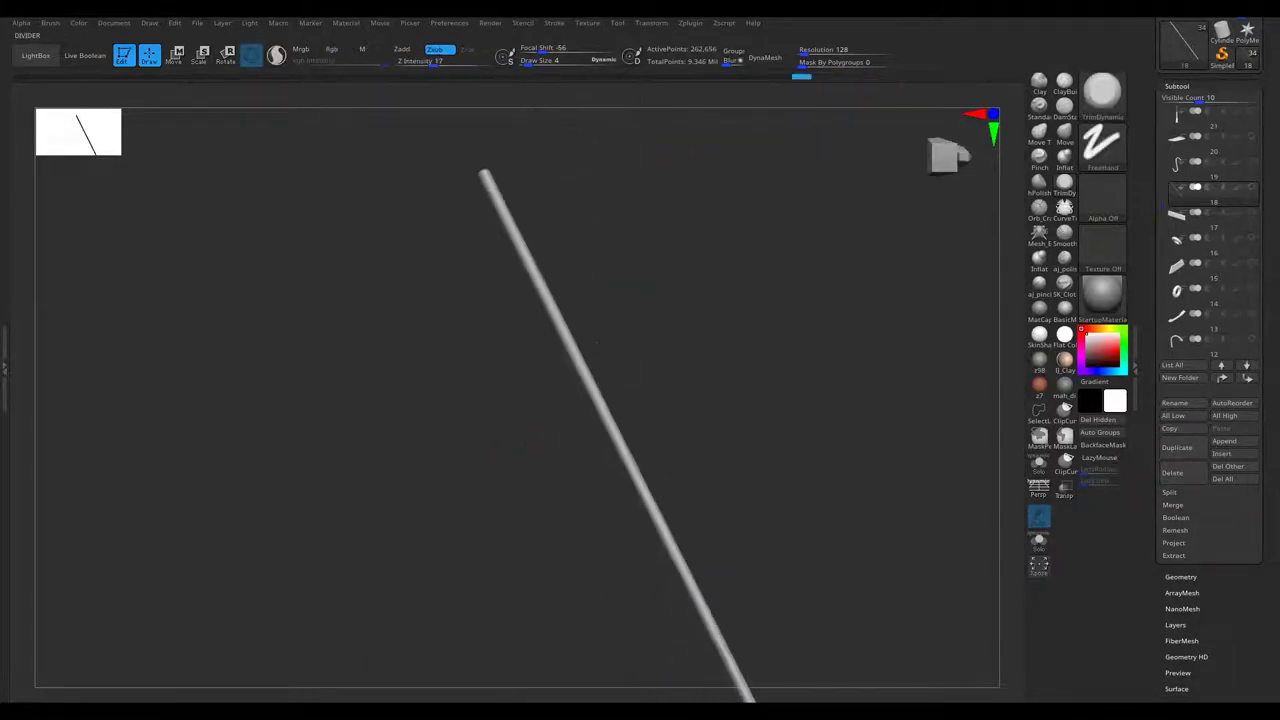
Select the curved tube piece and subdivide it for detailing.
left_click(360, 402, "alt")
right_click_drag(360, 402, 417, 390)
key("ctrl+d")
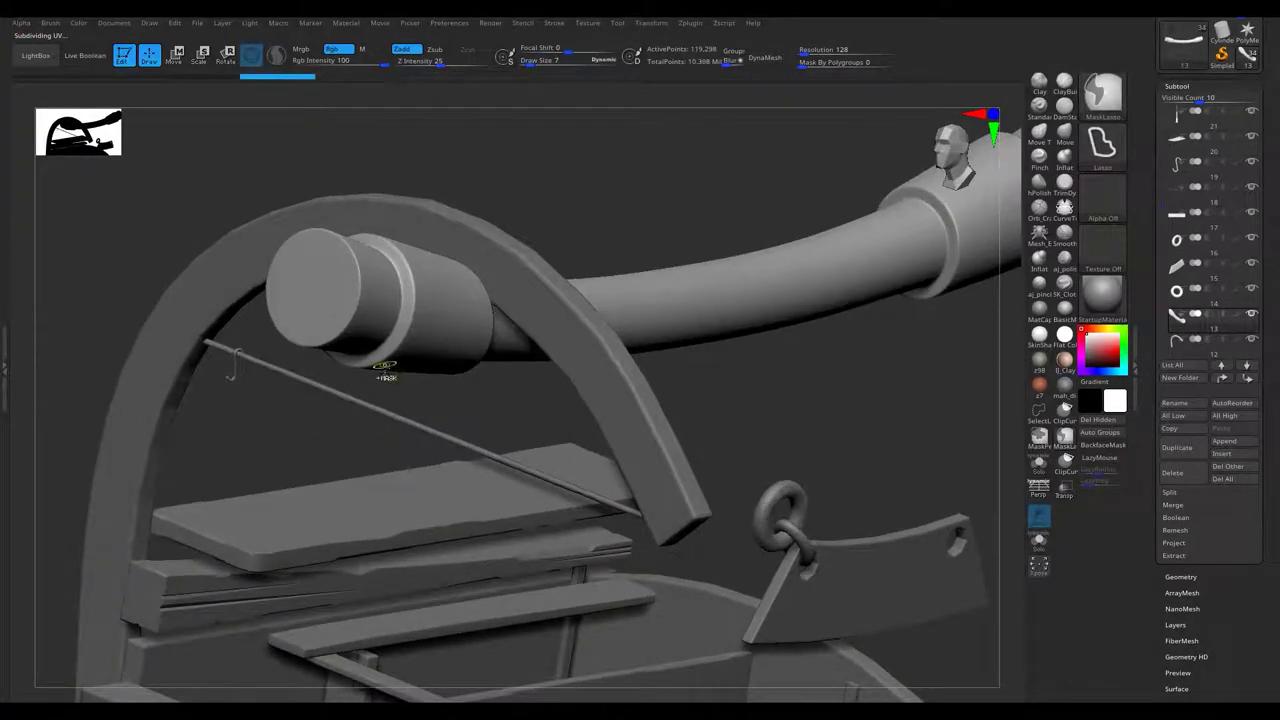
Clip angled chips and notches into the end cap's rim.
mouse_move(371, 289)
right_mouse_down()
mouse_move(423, 429)
mouse_move(534, 323)
mouse_move(622, 346)
mouse_move(634, 363)
mouse_move(663, 351)
mouse_move(680, 366)
mouse_move(615, 448)
right_mouse_up()
left_click_drag(622, 343, 624, 345, "ctrl+shift")
mouse_move(624, 345)
right_mouse_down()
mouse_move(703, 417)
mouse_move(629, 349)
right_mouse_up()
mouse_move(611, 286)
right_mouse_down()
mouse_move(676, 361)
mouse_move(723, 380)
mouse_move(715, 400)
mouse_move(724, 305)
right_mouse_up()
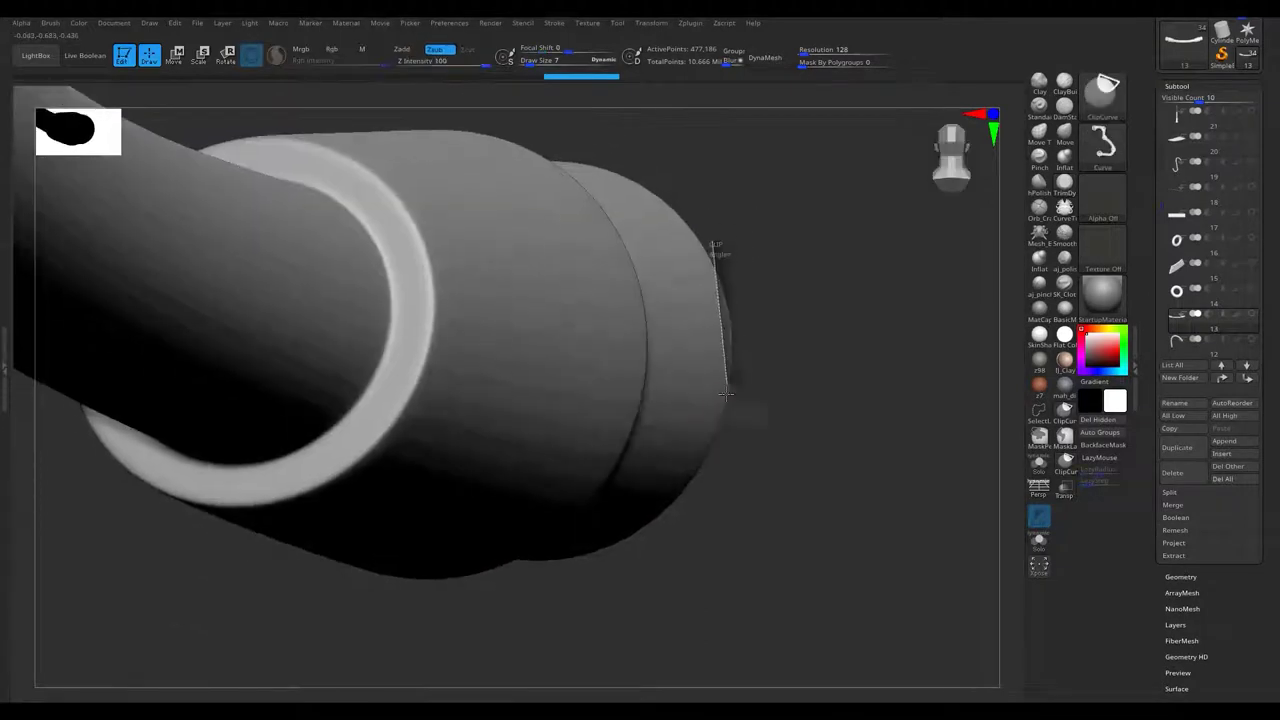
left_click_drag(733, 428, 733, 428, "ctrl+shift")
mouse_move(733, 428)
right_mouse_down()
mouse_move(709, 314)
mouse_move(734, 354)
mouse_move(723, 240)
right_mouse_up()
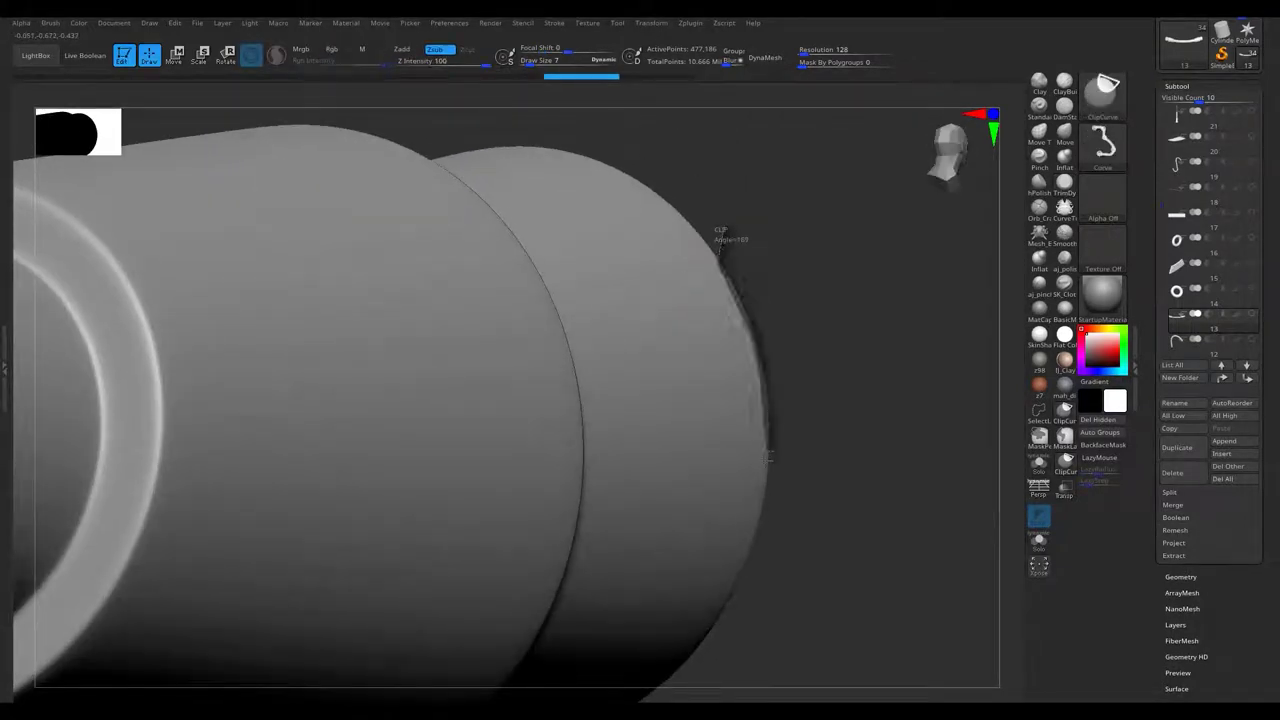
left_click_drag(838, 301, 838, 301, "ctrl+shift")
mouse_move(838, 301)
right_mouse_down()
mouse_move(703, 371)
mouse_move(730, 438)
right_mouse_up()
mouse_move(694, 195)
right_mouse_down()
mouse_move(671, 223)
mouse_move(700, 323)
mouse_move(757, 371)
mouse_move(803, 375)
mouse_move(891, 505)
right_mouse_up()
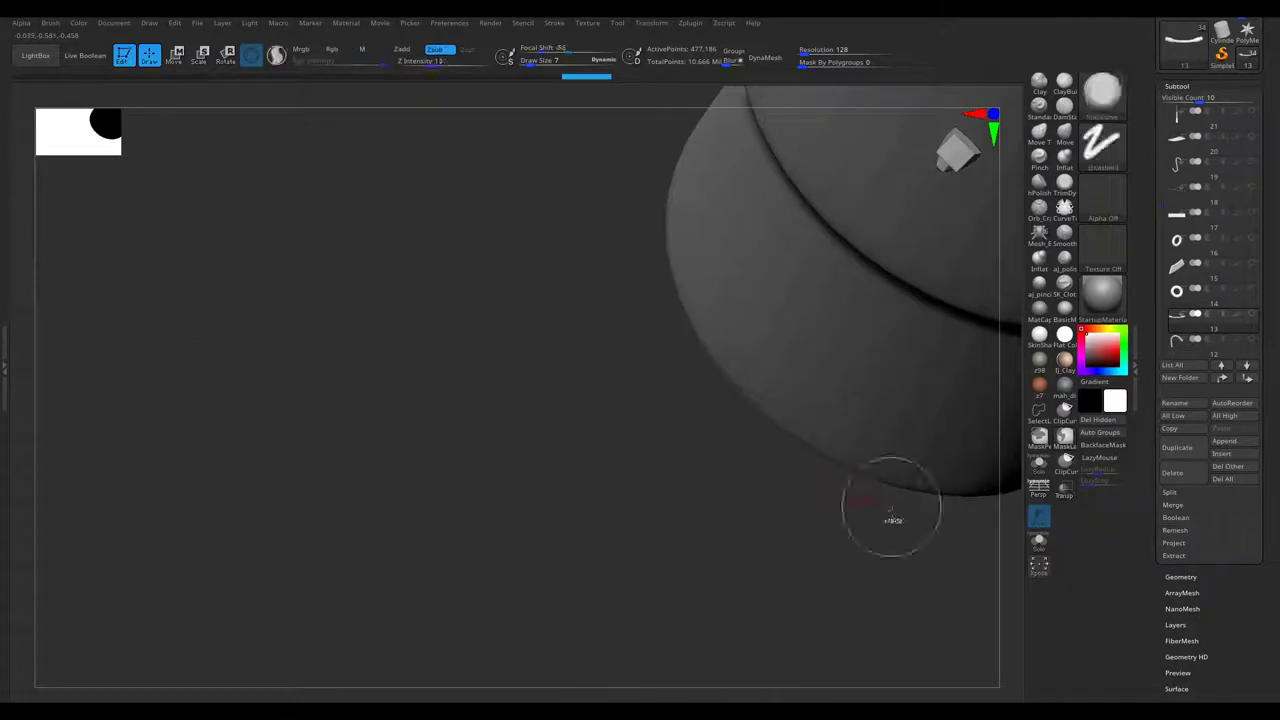
Clip more chips from the cap edge and the tube's open end.
left_click_drag(779, 436, 779, 436, "ctrl+shift")
mouse_move(779, 436)
right_mouse_down()
mouse_move(808, 380)
mouse_move(752, 453)
right_mouse_up()
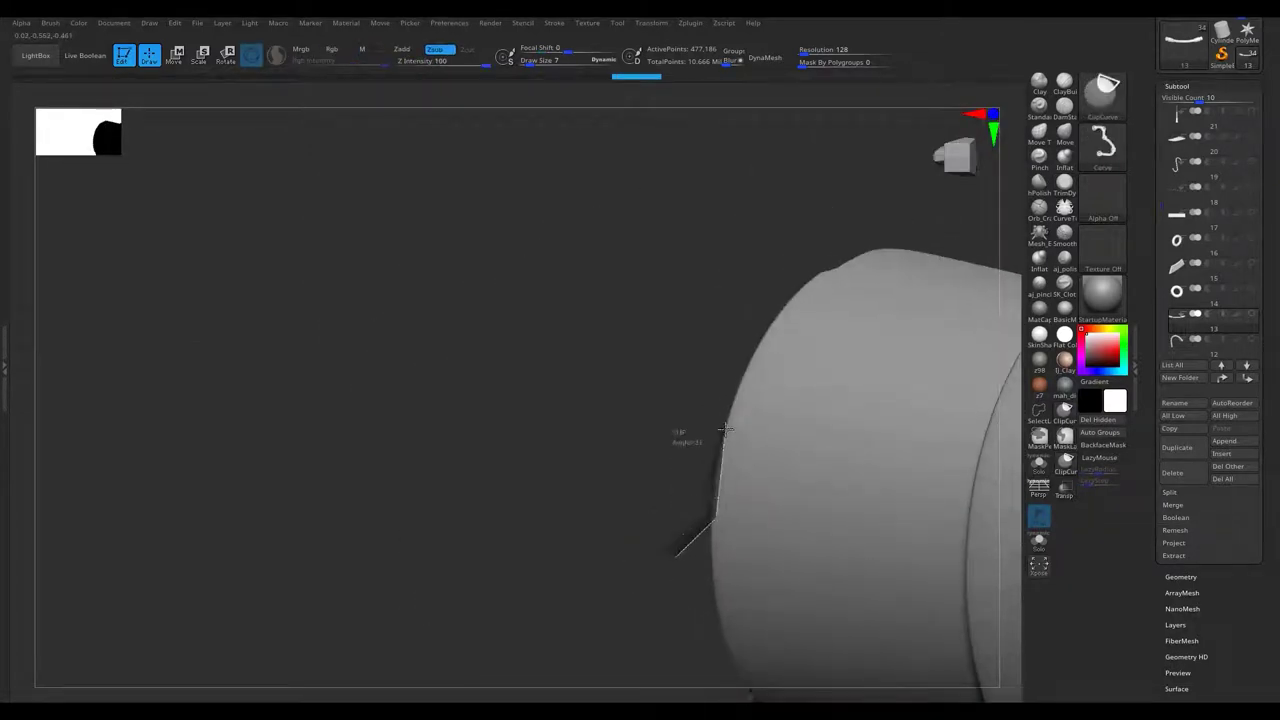
left_click_drag(757, 356, 757, 356, "ctrl+shift")
right_click_drag(757, 356, 805, 428)
mouse_move(715, 517)
right_mouse_down()
mouse_move(714, 491)
mouse_move(871, 514)
mouse_move(651, 557)
mouse_move(598, 511)
mouse_move(614, 357)
mouse_move(574, 306)
mouse_move(650, 293)
right_mouse_up()
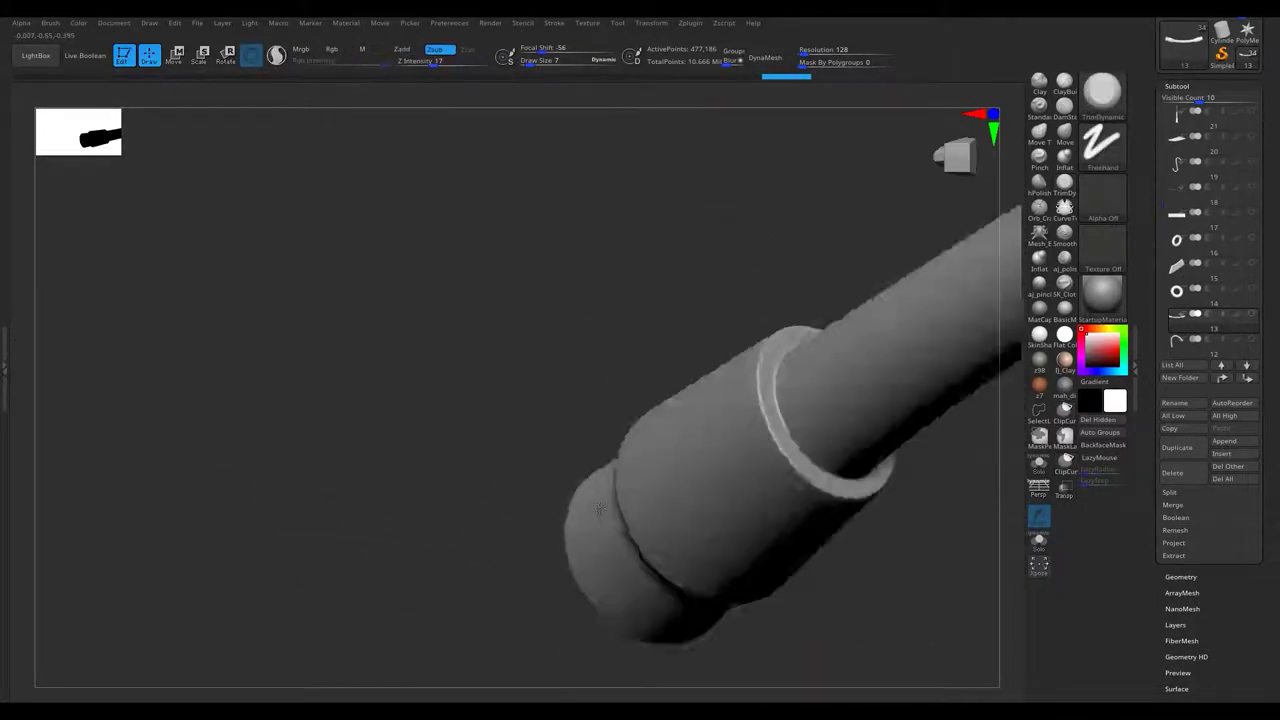
mouse_move(675, 437)
right_mouse_down()
mouse_move(590, 455)
mouse_move(503, 449)
mouse_move(531, 263)
mouse_move(597, 302)
mouse_move(636, 220)
right_mouse_up()
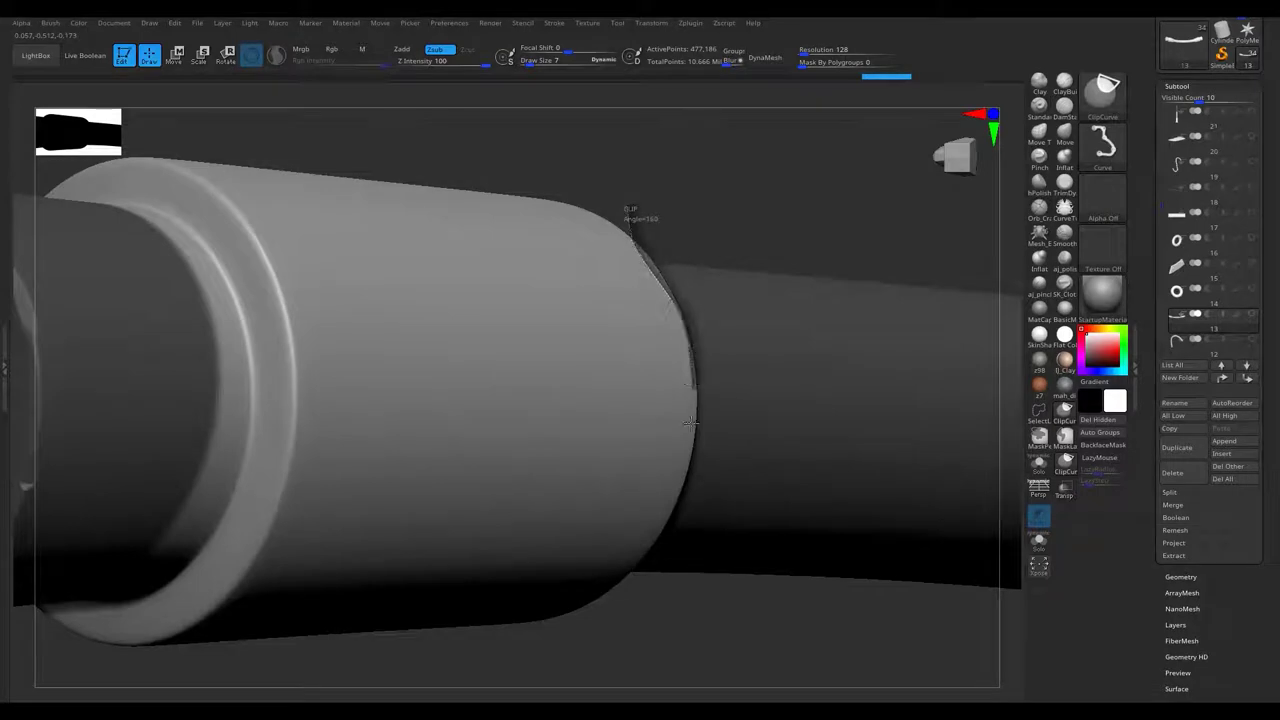
right_click_drag(650, 318, 651, 233)
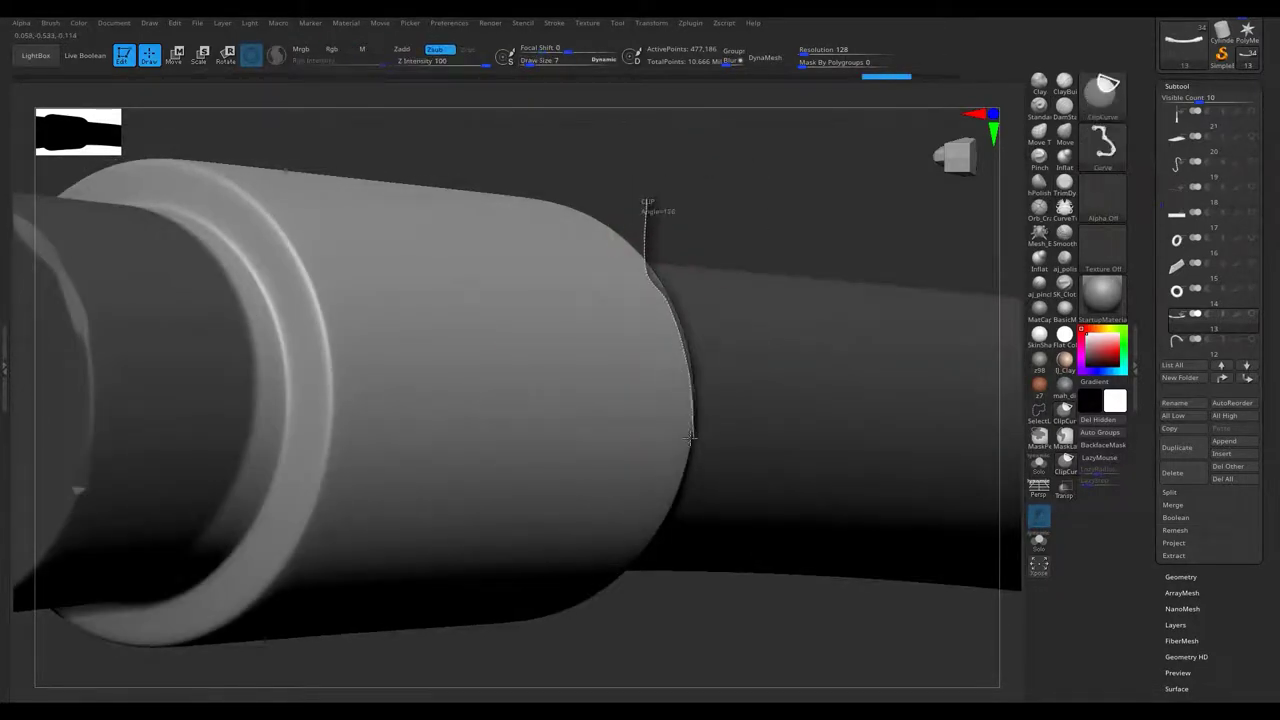
Clip a chip from the collar edge, viewed end-on.
mouse_move(810, 461)
right_mouse_down()
mouse_move(801, 400)
mouse_move(714, 371)
mouse_move(757, 371)
mouse_move(767, 270)
right_mouse_up()
mouse_move(803, 455)
right_mouse_down()
mouse_move(700, 349)
mouse_move(700, 337)
mouse_move(737, 423)
mouse_move(791, 449)
mouse_move(793, 279)
mouse_move(686, 300)
mouse_move(740, 466)
mouse_move(760, 429)
mouse_move(695, 257)
mouse_move(388, 407)
right_mouse_up()
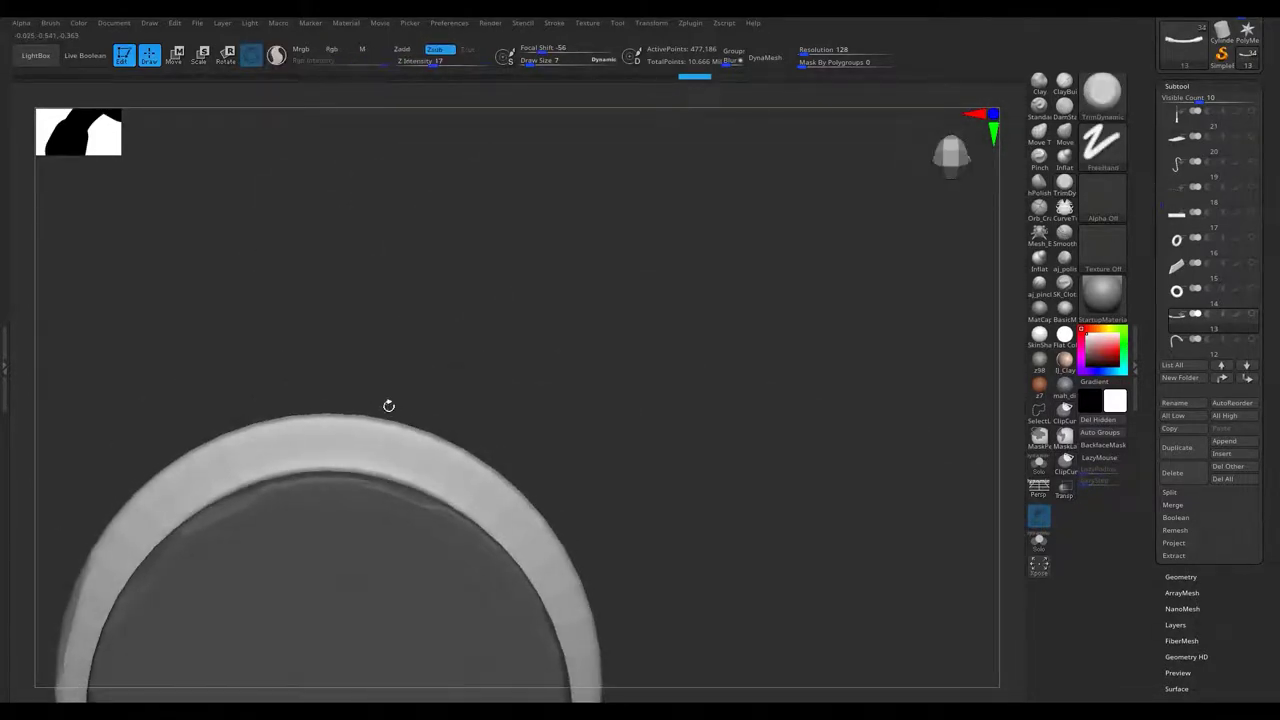
mouse_move(357, 420)
right_mouse_down()
mouse_move(357, 486)
mouse_move(500, 486)
mouse_move(400, 420)
mouse_move(359, 341)
mouse_move(390, 480)
mouse_move(362, 425)
mouse_move(390, 398)
mouse_move(484, 384)
right_mouse_up()
right_click_drag(495, 432, 729, 545)
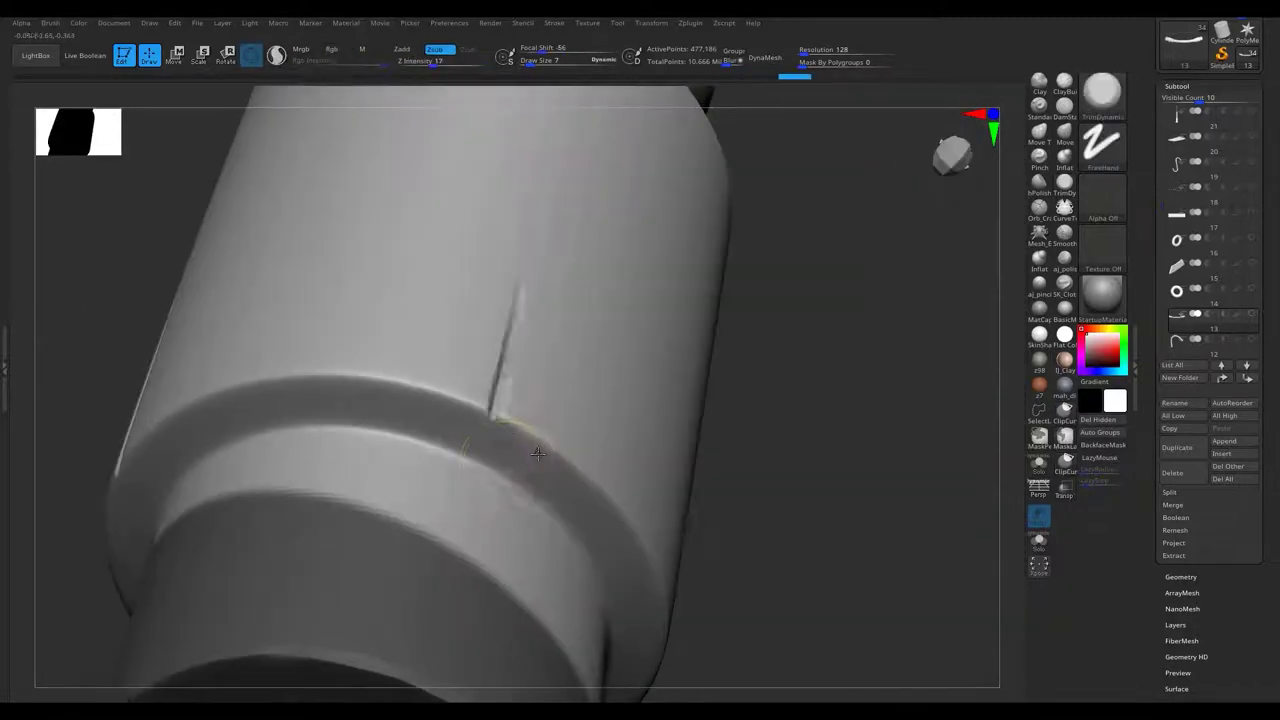
Mask the middle collar section and inspect the tube's cap from side and end.
right_click_drag(460, 422, 680, 291)
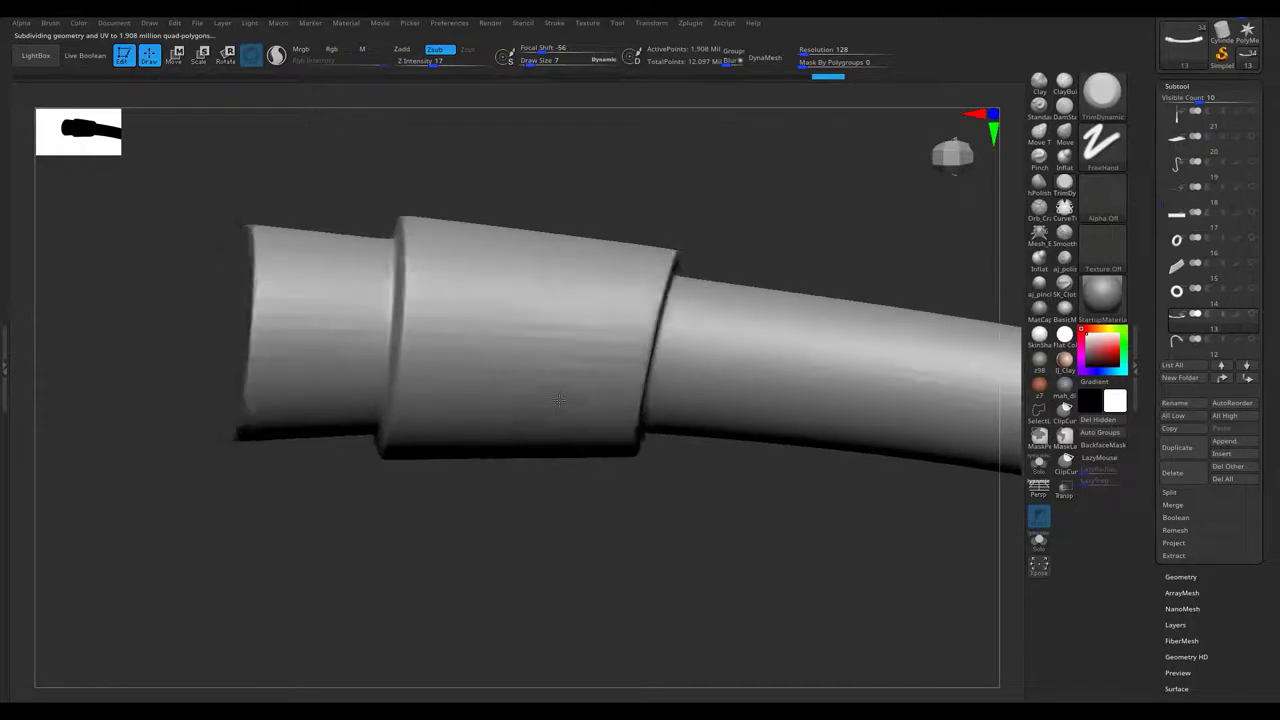
left_click_drag(680, 291, 522, 376, "ctrl")
right_click_drag(522, 376, 563, 294)
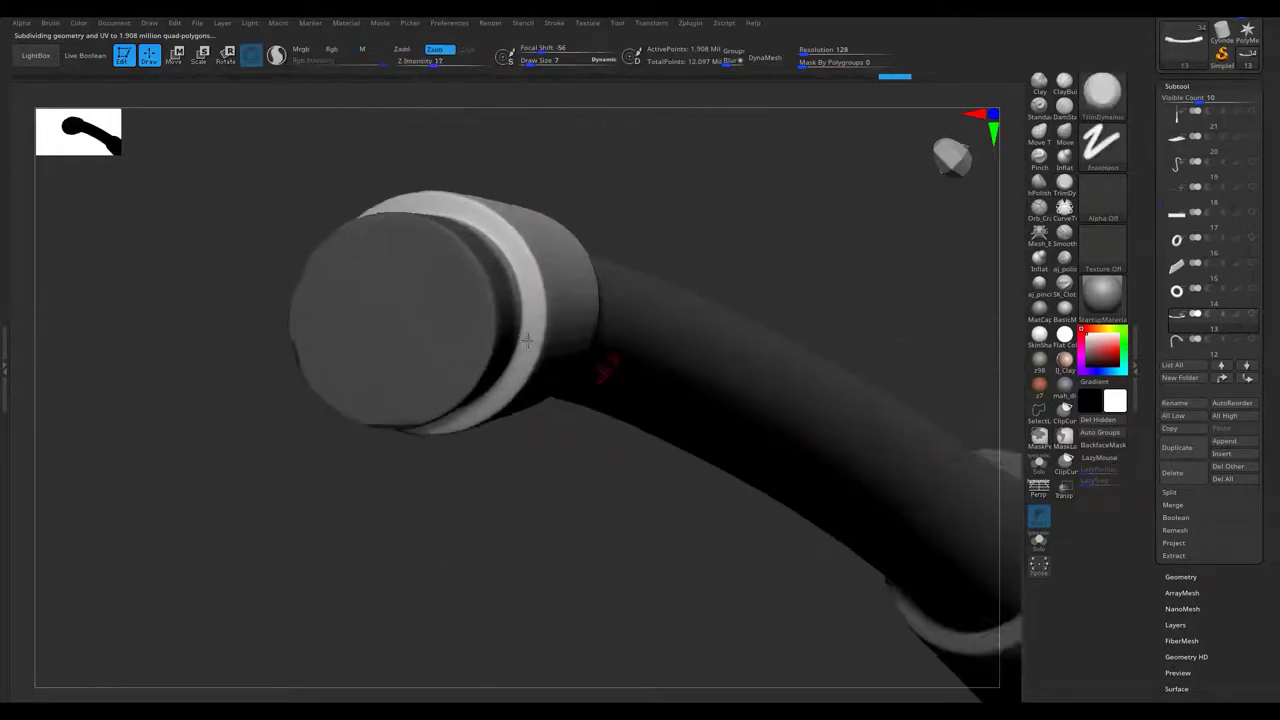
mouse_move(586, 370)
right_mouse_down()
mouse_move(531, 337)
mouse_move(580, 357)
right_mouse_up()
mouse_move(565, 295)
right_mouse_down()
mouse_move(529, 314)
mouse_move(659, 352)
mouse_move(434, 391)
mouse_move(446, 363)
mouse_move(580, 466)
mouse_move(625, 530)
mouse_move(562, 445)
right_mouse_up()
Clip several chipped notches into the cap rim.
mouse_move(658, 381)
right_mouse_down()
mouse_move(634, 491)
mouse_move(583, 571)
mouse_move(686, 443)
mouse_move(615, 333)
mouse_move(672, 246)
right_mouse_up()
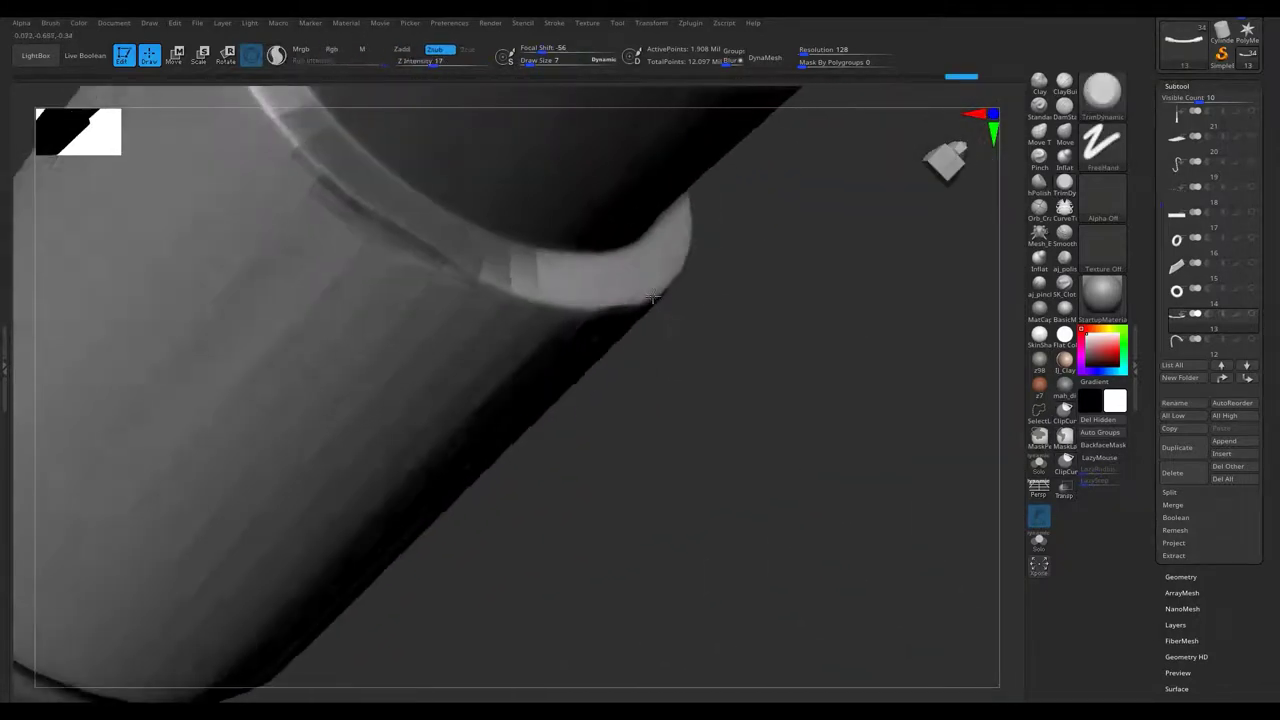
mouse_move(660, 338)
right_mouse_down()
mouse_move(591, 260)
mouse_move(663, 343)
mouse_move(720, 368)
right_mouse_up()
left_click_drag(668, 282, 723, 318, "ctrl+shift")
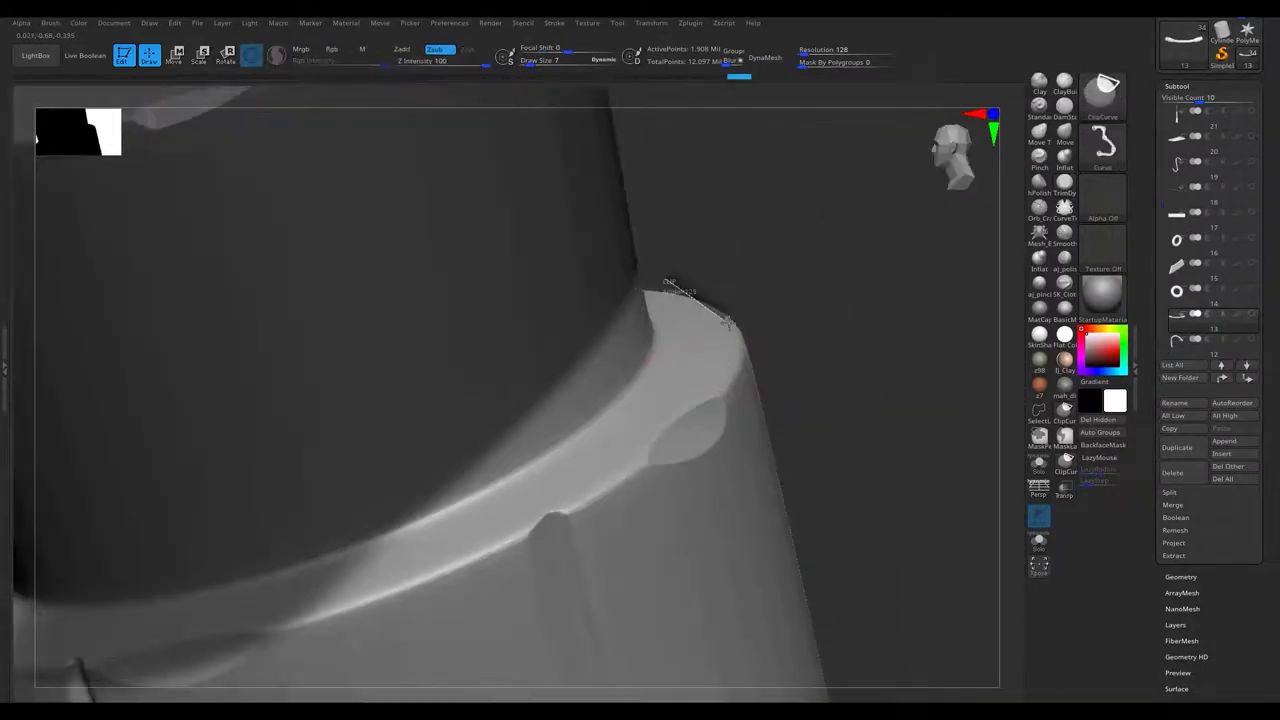
mouse_move(731, 357)
right_mouse_down()
mouse_move(429, 334)
mouse_move(500, 360)
mouse_move(565, 353)
right_mouse_up()
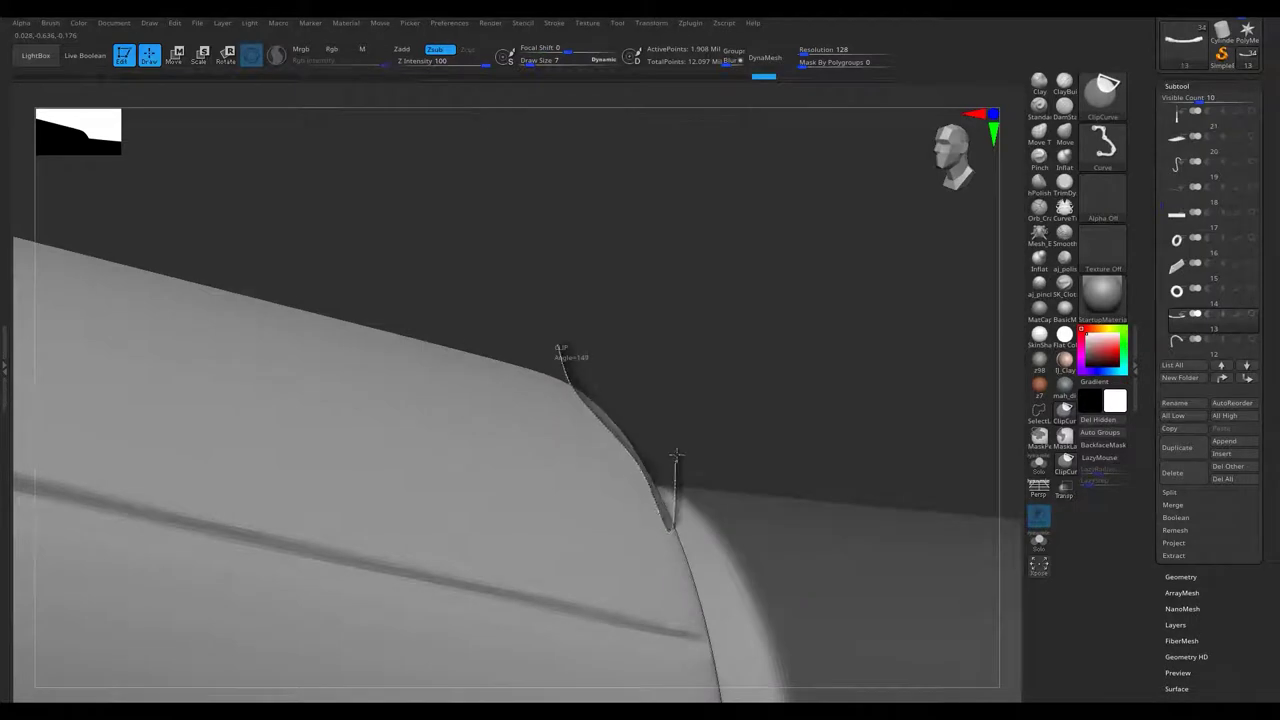
left_click_drag(675, 461, 606, 500, "ctrl+shift")
mouse_move(606, 500)
right_mouse_down()
mouse_move(634, 606)
mouse_move(600, 509)
right_mouse_up()
Chip notches into the left cap edge and the band's edge.
key("f")
mouse_move(492, 402)
right_mouse_down("ctrl")
mouse_move(534, 486)
mouse_move(375, 341)
mouse_move(360, 348)
right_mouse_up("ctrl")
left_click_drag(440, 268, 442, 266, "ctrl+shift")
mouse_move(442, 266)
right_mouse_down()
mouse_move(514, 443)
mouse_move(337, 329)
mouse_move(342, 408)
mouse_move(471, 329)
mouse_move(473, 345)
right_mouse_up()
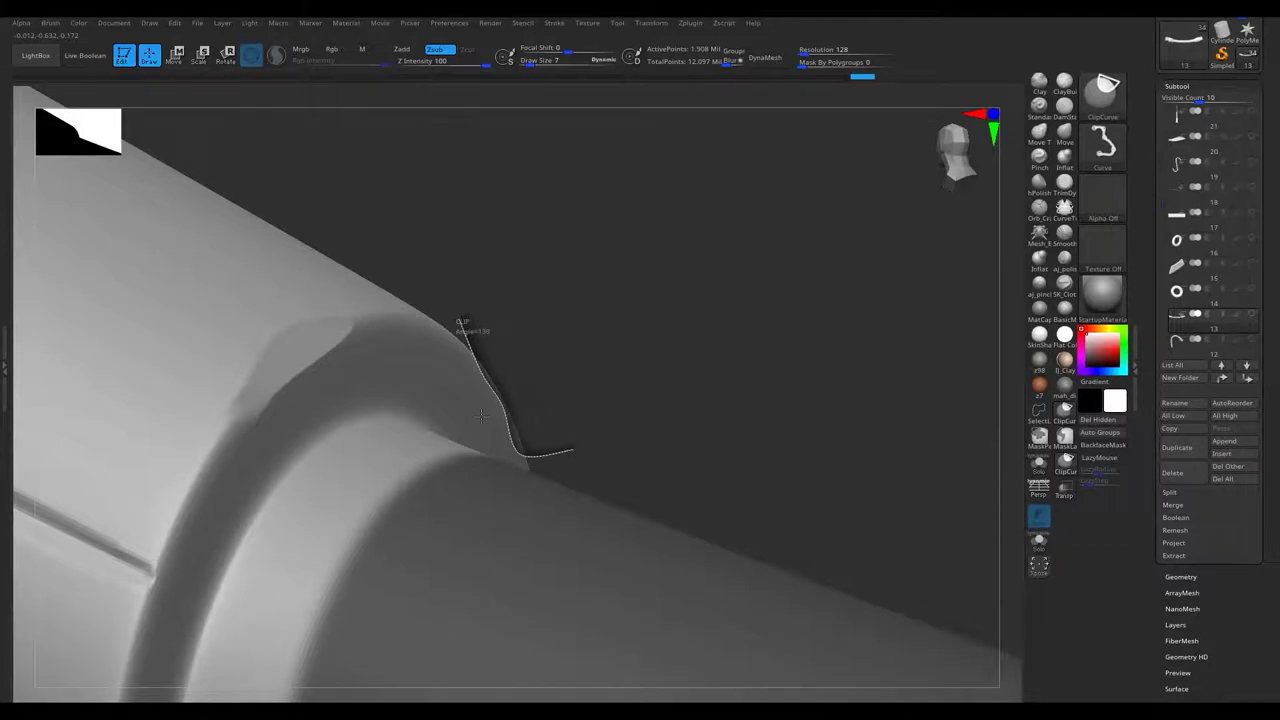
left_click_drag(481, 416, 471, 420)
mouse_move(471, 420)
right_mouse_down()
mouse_move(491, 423)
mouse_move(443, 357)
mouse_move(425, 421)
mouse_move(411, 320)
mouse_move(500, 420)
mouse_move(367, 310)
mouse_move(446, 460)
mouse_move(357, 406)
mouse_move(374, 429)
mouse_move(526, 375)
right_mouse_up()
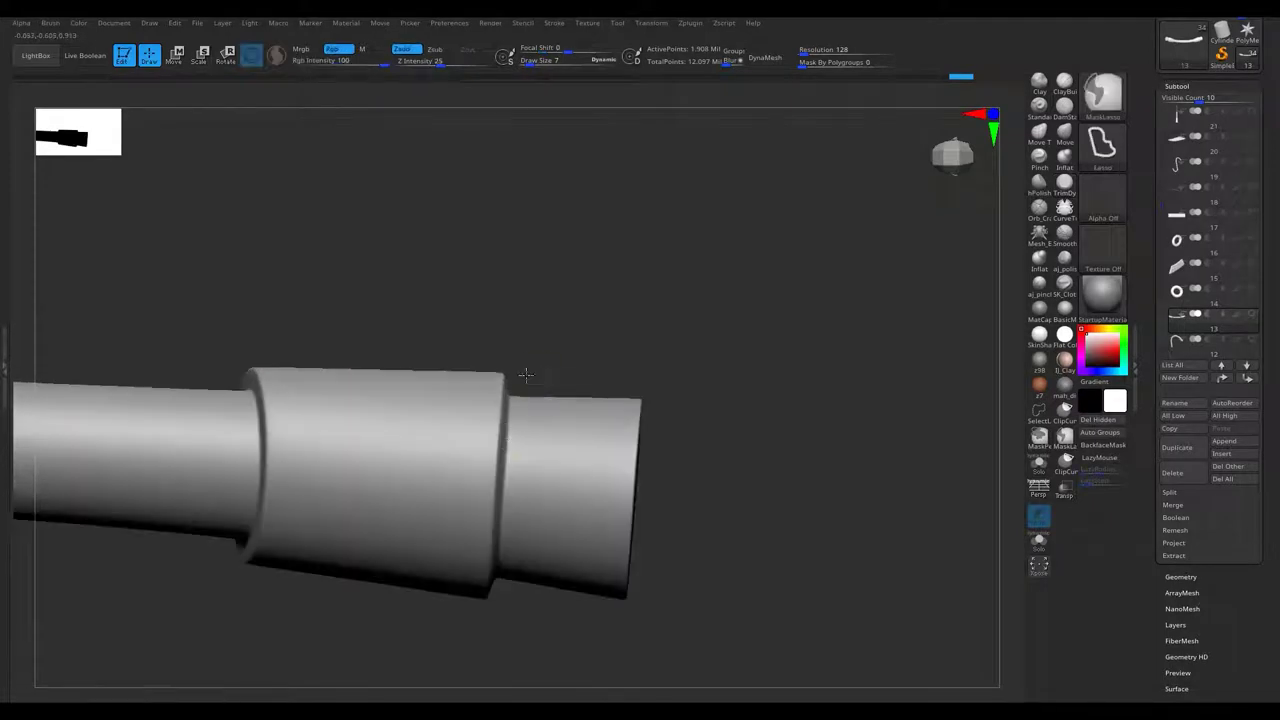
Mask part of the tube band and clip notches into the round cap rim and cylinder end.
mouse_move(384, 662)
left_mouse_down("ctrl")
mouse_move(237, 443)
mouse_move(429, 443)
left_mouse_up("ctrl")
mouse_move(429, 443)
right_mouse_down()
mouse_move(300, 391)
mouse_move(336, 385)
mouse_move(211, 309)
mouse_move(211, 289)
right_mouse_up()
mouse_move(337, 323)
right_mouse_down()
mouse_move(490, 305)
mouse_move(583, 310)
mouse_move(657, 337)
mouse_move(620, 370)
mouse_move(576, 463)
mouse_move(421, 372)
right_mouse_up()
key("ctrl+shift")
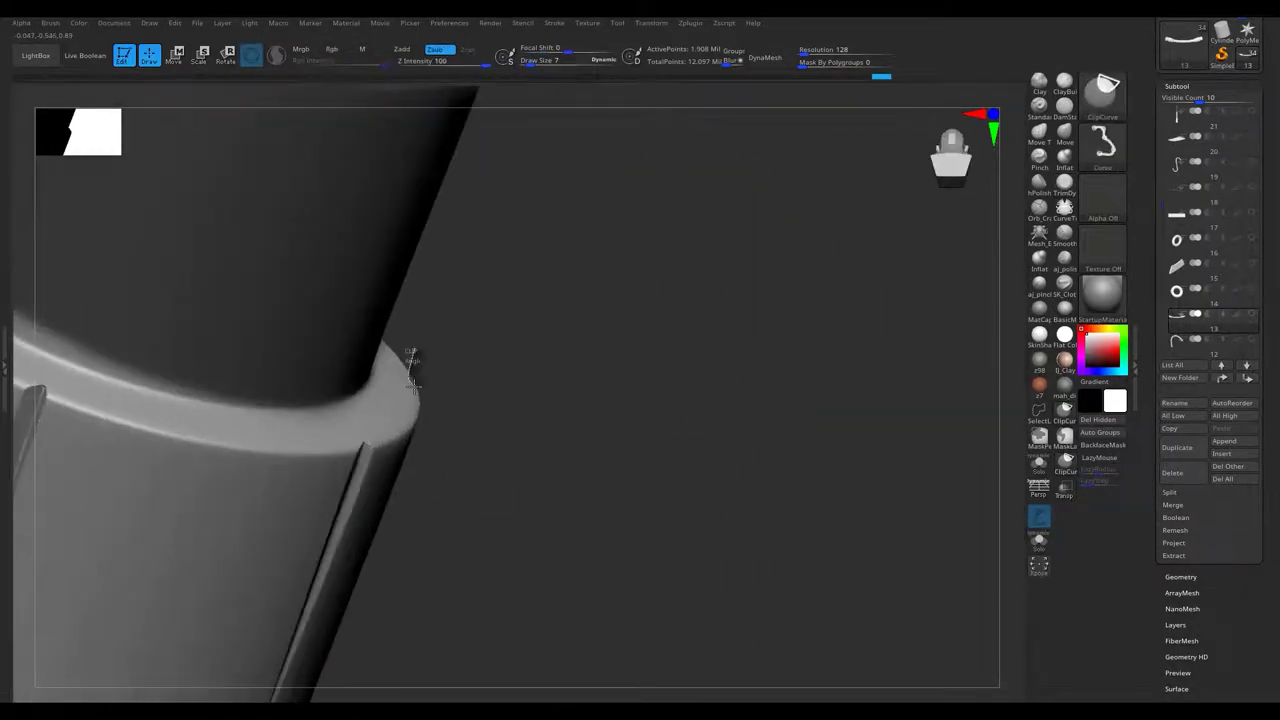
left_click_drag(432, 462, 437, 444, "ctrl+shift")
mouse_move(437, 428)
right_mouse_down()
mouse_move(166, 409)
mouse_move(274, 470)
mouse_move(384, 442)
mouse_move(398, 305)
right_mouse_up()
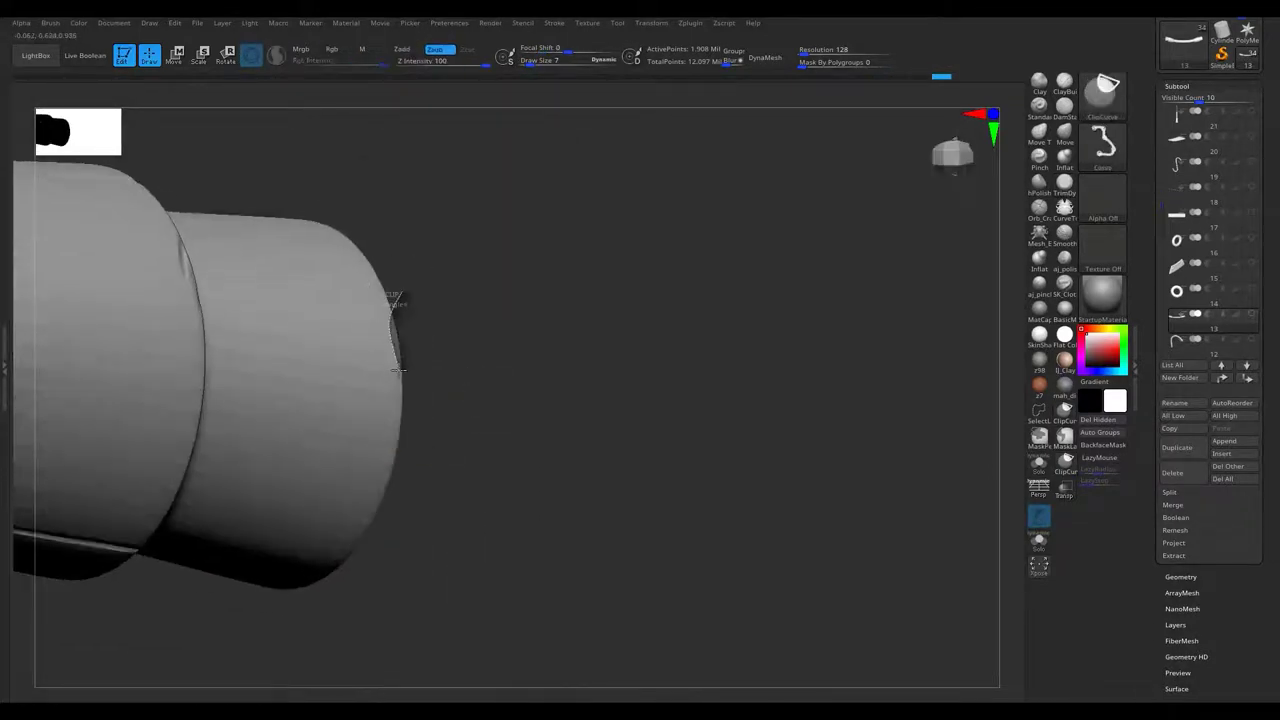
left_click_drag(376, 474, 376, 474, "ctrl+shift")
right_click_drag(376, 474, 376, 468)
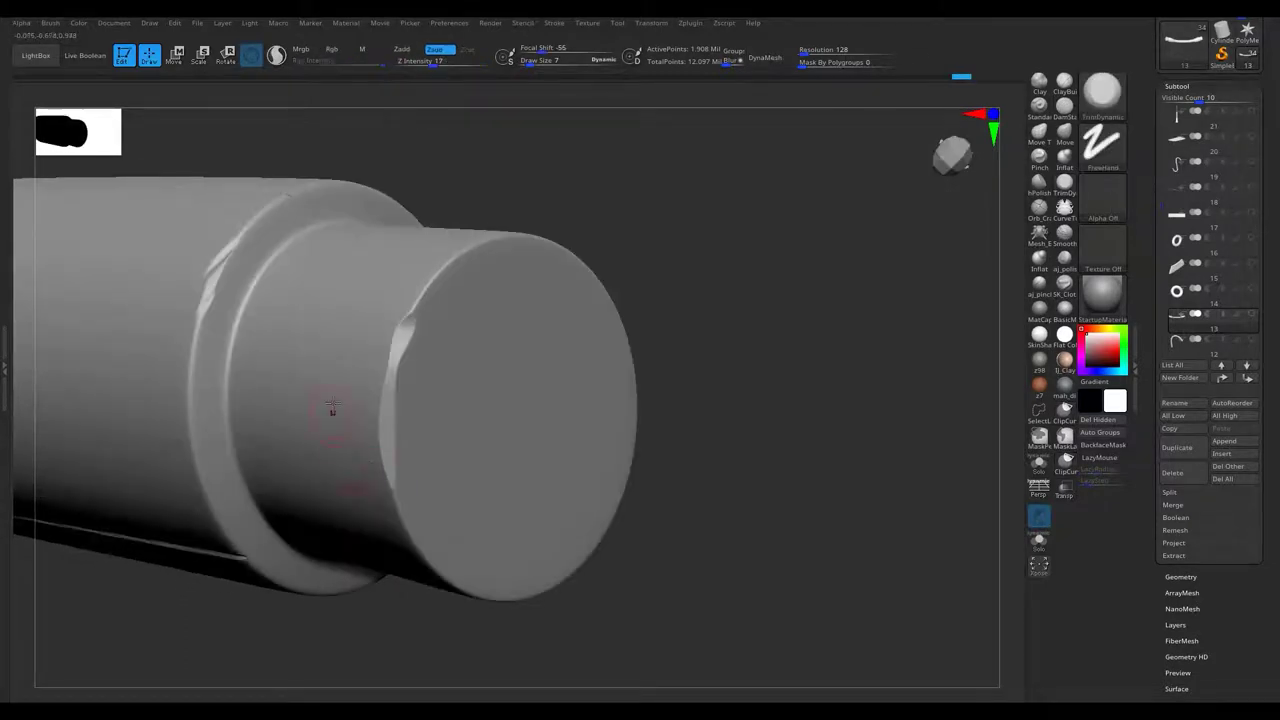
right_click_drag(333, 417, 414, 550)
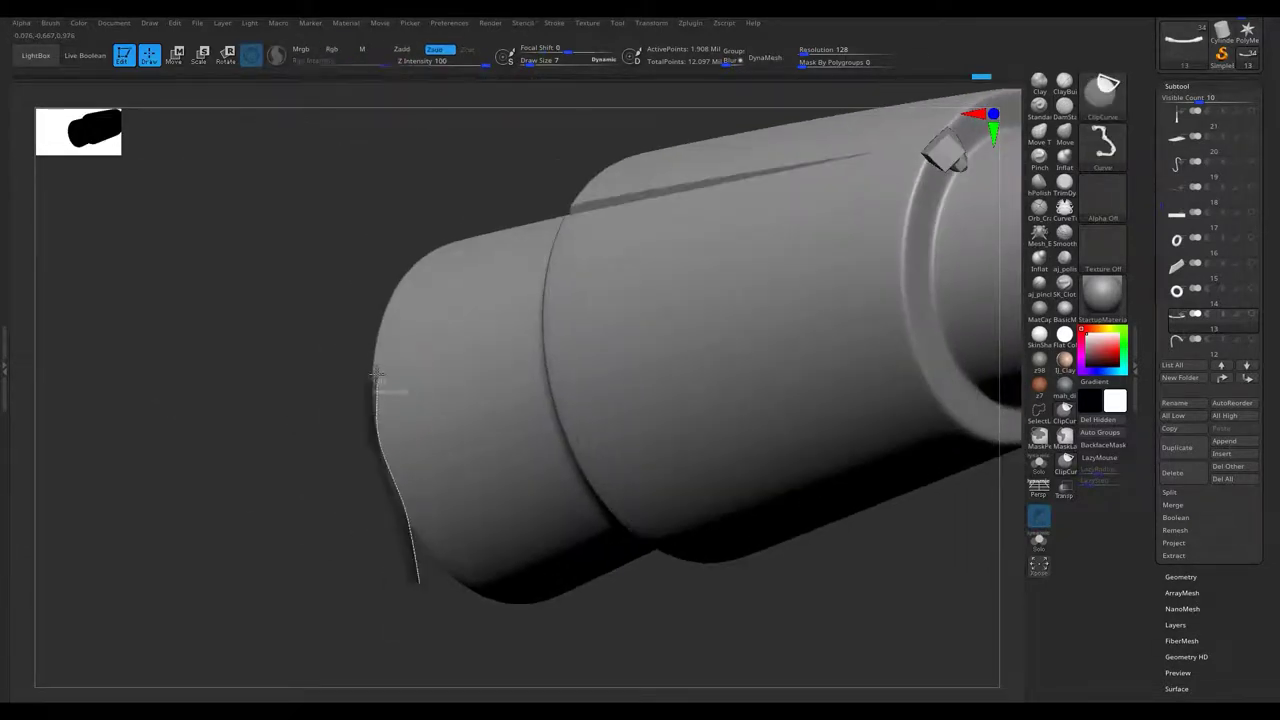
left_click_drag(392, 372, 392, 372, "ctrl+shift")
right_click_drag(392, 372, 380, 353)
mouse_move(364, 442)
right_mouse_down()
mouse_move(314, 406)
mouse_move(523, 331)
mouse_move(280, 491)
mouse_move(360, 322)
mouse_move(377, 209)
mouse_move(204, 333)
mouse_move(376, 403)
right_mouse_up()
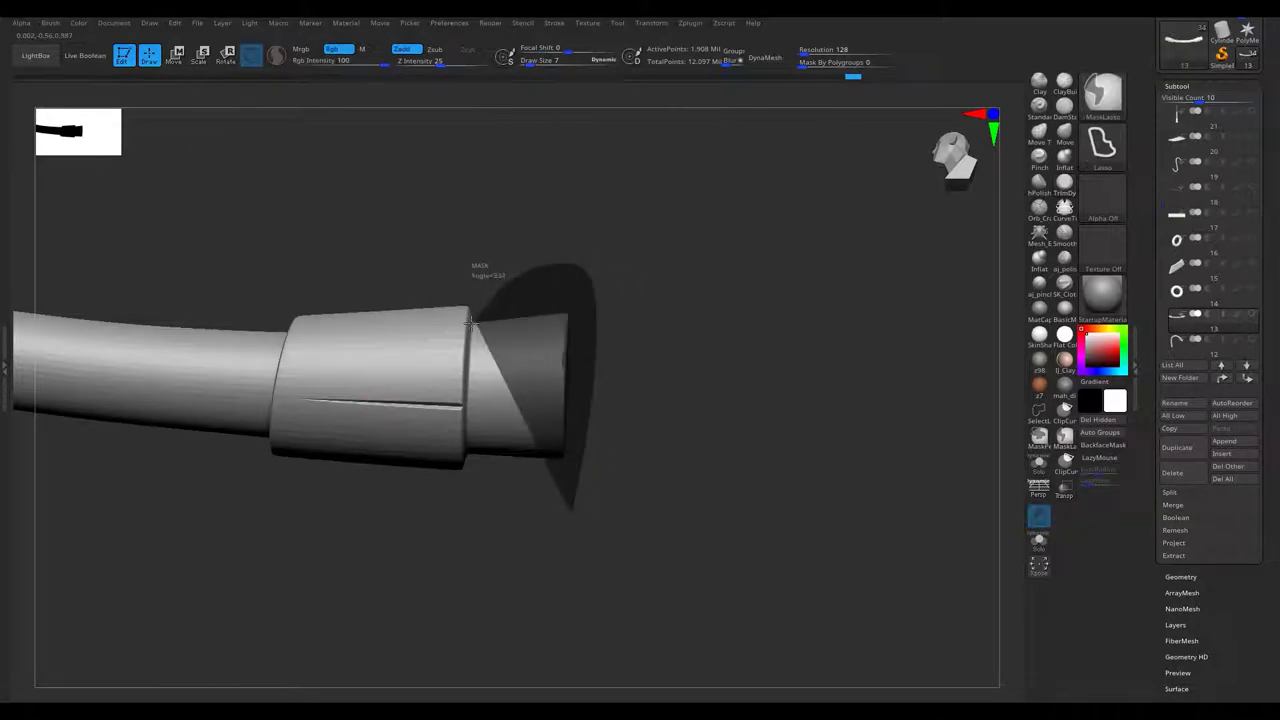
Chip more notches around the end cap rim, cutting a thin groove down its side.
mouse_move(485, 492)
right_mouse_down()
mouse_move(514, 397)
mouse_move(486, 409)
mouse_move(531, 397)
mouse_move(468, 272)
right_mouse_up()
right_click_drag(295, 598, 386, 455)
left_click_drag(388, 418, 390, 420, "ctrl+shift")
mouse_move(390, 420)
right_mouse_down()
mouse_move(457, 425)
mouse_move(634, 388)
mouse_move(509, 457)
mouse_move(514, 396)
right_mouse_up()
mouse_move(527, 405)
right_mouse_down()
mouse_move(563, 420)
mouse_move(500, 396)
right_mouse_up()
mouse_move(580, 375)
right_mouse_down()
mouse_move(560, 370)
mouse_move(585, 355)
mouse_move(543, 386)
mouse_move(569, 363)
mouse_move(566, 397)
right_mouse_up()
left_click_drag(510, 468, 510, 468, "ctrl+shift")
mouse_move(510, 468)
right_mouse_down()
mouse_move(494, 263)
mouse_move(545, 437)
mouse_move(529, 329)
mouse_move(617, 423)
mouse_move(610, 404)
mouse_move(554, 379)
right_mouse_up()
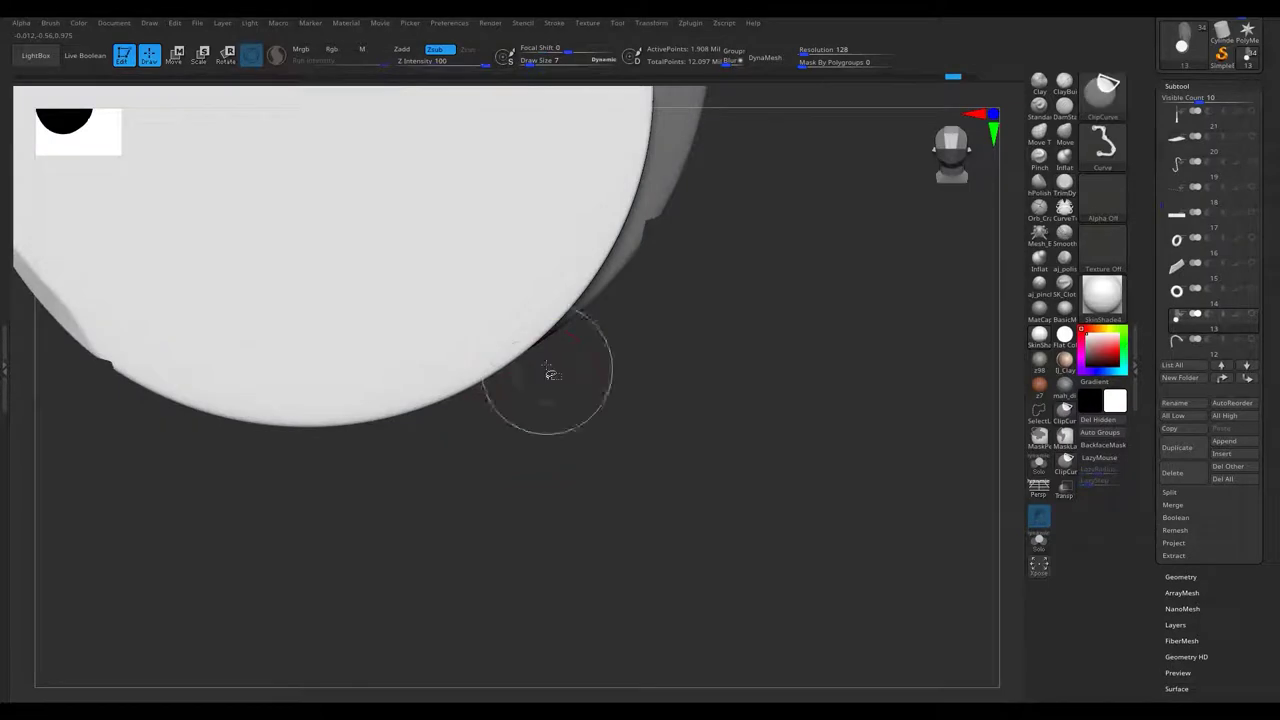
mouse_move(510, 357)
right_mouse_down()
mouse_move(437, 229)
mouse_move(528, 338)
mouse_move(437, 286)
mouse_move(366, 380)
mouse_move(437, 460)
mouse_move(536, 449)
mouse_move(638, 524)
mouse_move(729, 563)
mouse_move(563, 230)
right_mouse_up()
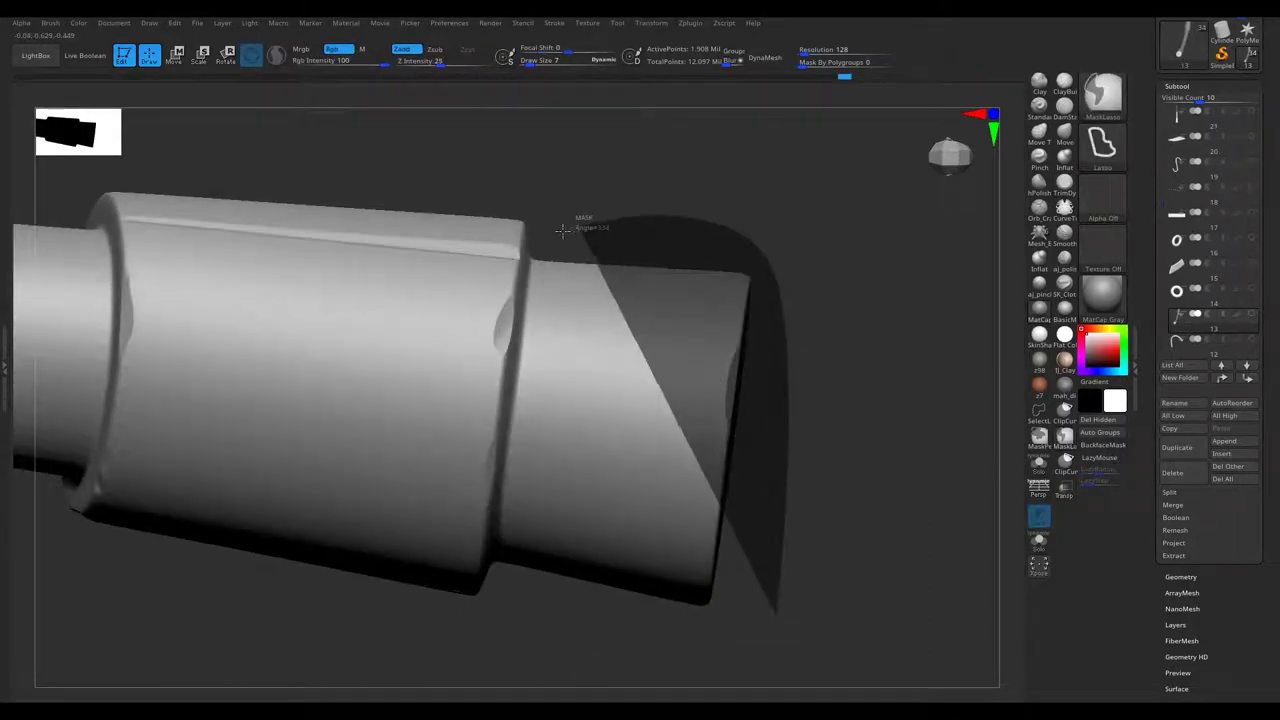
mouse_move(512, 516)
right_mouse_down()
mouse_move(563, 609)
mouse_move(523, 320)
mouse_move(623, 486)
mouse_move(549, 325)
mouse_move(548, 283)
right_mouse_up()
key("ctrl+shift")
mouse_move(543, 228)
right_mouse_down()
mouse_move(500, 334)
mouse_move(491, 329)
mouse_move(797, 315)
mouse_move(723, 351)
mouse_move(749, 346)
mouse_move(718, 297)
mouse_move(651, 400)
mouse_move(534, 357)
mouse_move(388, 261)
mouse_move(409, 391)
mouse_move(390, 360)
mouse_move(295, 348)
mouse_move(363, 360)
mouse_move(352, 422)
mouse_move(383, 360)
mouse_move(360, 434)
mouse_move(374, 117)
mouse_move(300, 435)
mouse_move(456, 400)
mouse_move(486, 277)
mouse_move(571, 214)
mouse_move(393, 200)
right_mouse_up()
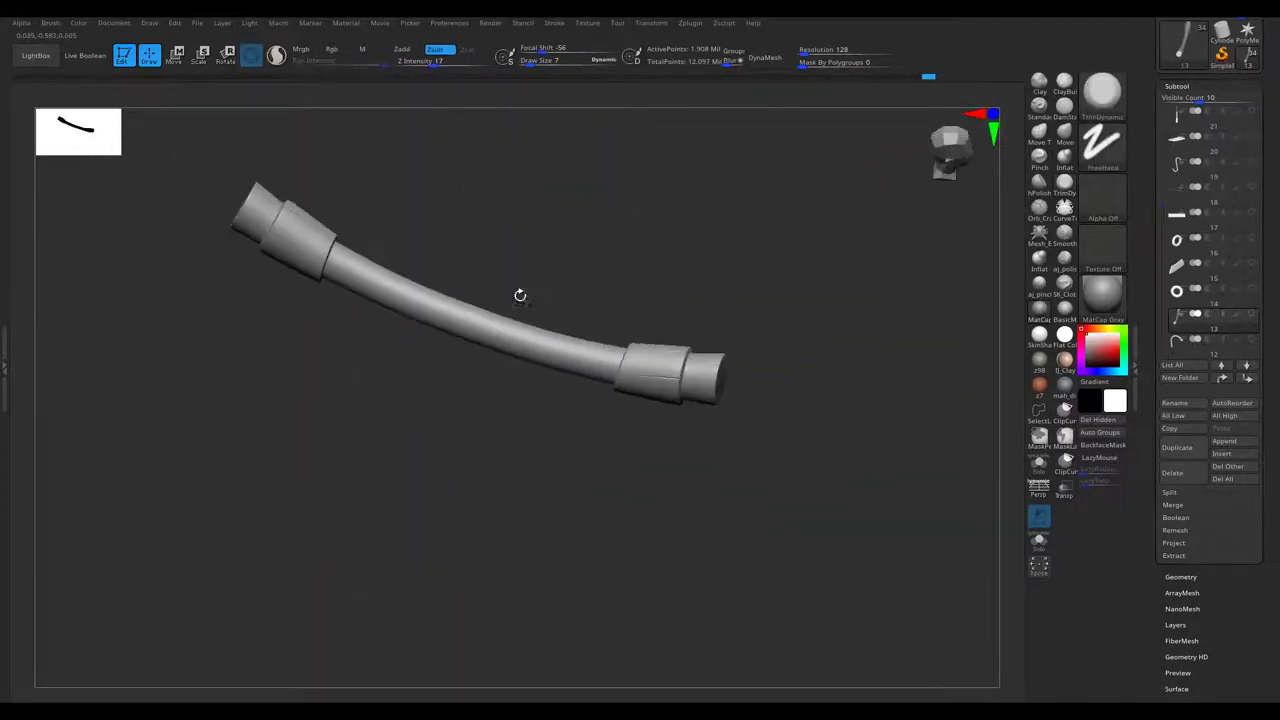
Show all cart parts, select the curved arch bar and Solo it.
left_click(1251, 314, "shift")
right_click_drag(500, 300, 667, 380)
left_click(667, 380, "alt")
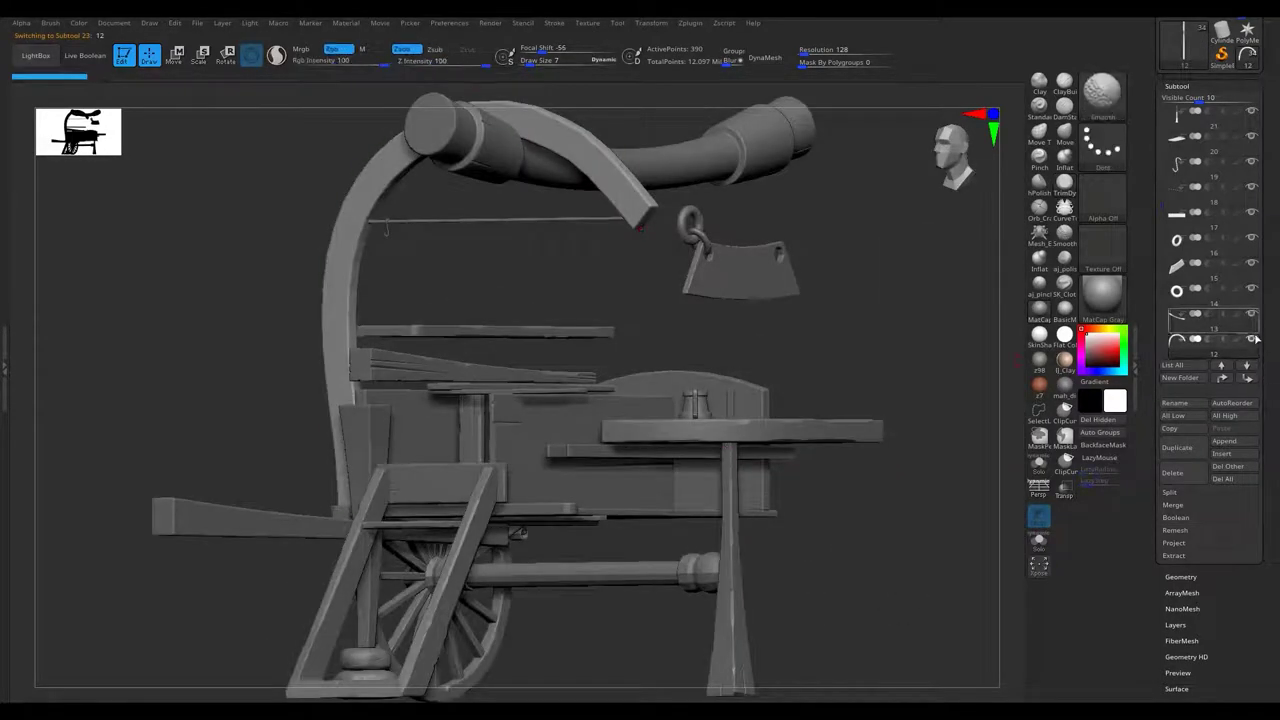
left_click(1253, 339, "shift")
mouse_move(512, 178)
left_mouse_down()
mouse_move(600, 157)
mouse_move(586, 149)
left_mouse_up()
scroll(586, 149, "up", 3)
Mask sections of the arch bar and clip chips into its inner and right edges.
left_click_drag(528, 243, 886, 363, "ctrl")
mouse_move(739, 363)
left_mouse_down()
mouse_move(746, 509)
mouse_move(723, 449)
mouse_move(700, 168)
left_mouse_up()
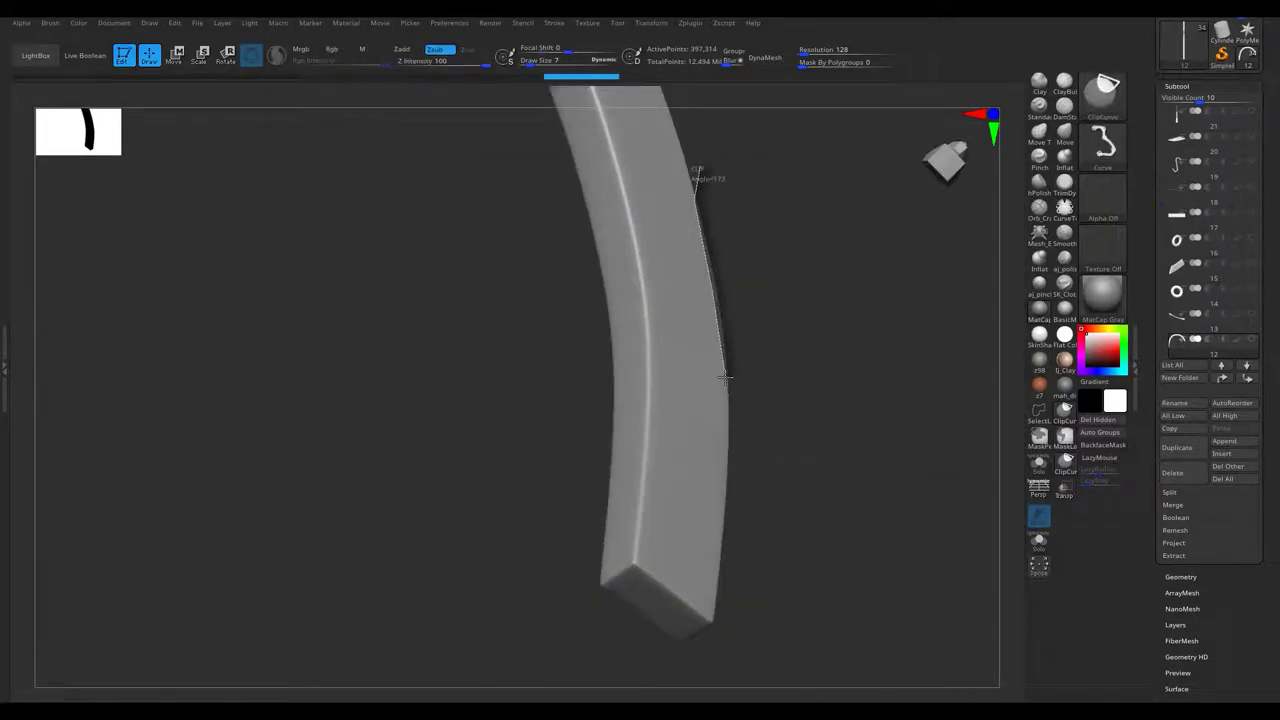
mouse_move(706, 370)
left_mouse_down()
mouse_move(706, 420)
mouse_move(598, 598)
left_mouse_up()
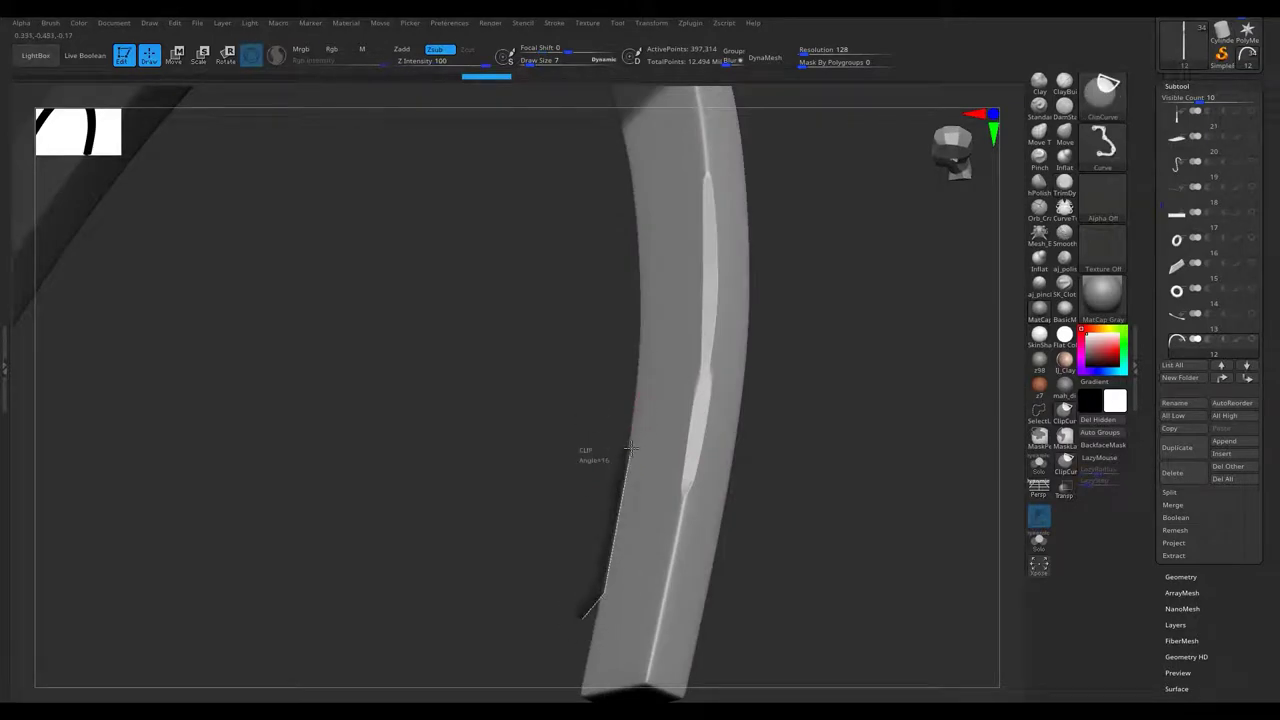
mouse_move(583, 617)
left_mouse_down()
mouse_move(705, 277)
mouse_move(680, 234)
mouse_move(670, 420)
left_mouse_up()
mouse_move(330, 300)
left_mouse_down("ctrl")
mouse_move(392, 566)
mouse_move(552, 349)
mouse_move(697, 191)
mouse_move(543, 263)
mouse_move(608, 371)
mouse_move(589, 237)
left_mouse_up("ctrl")
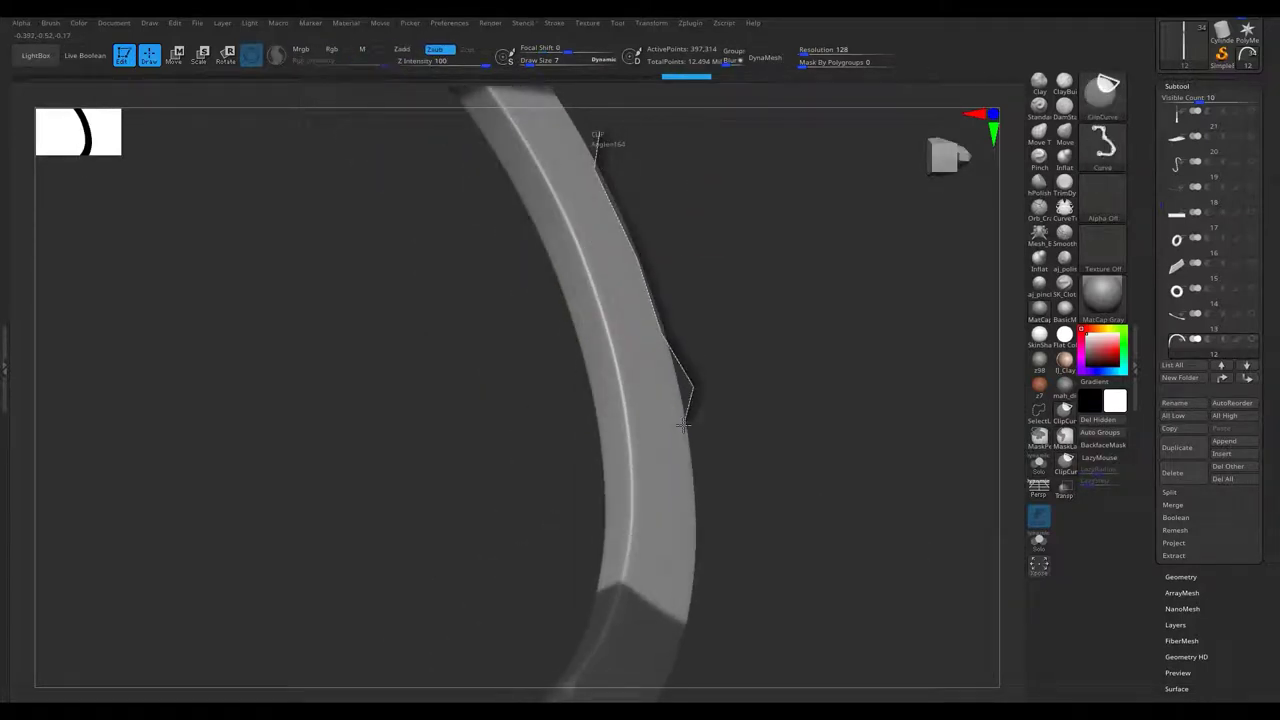
left_click_drag(650, 401, 641, 525)
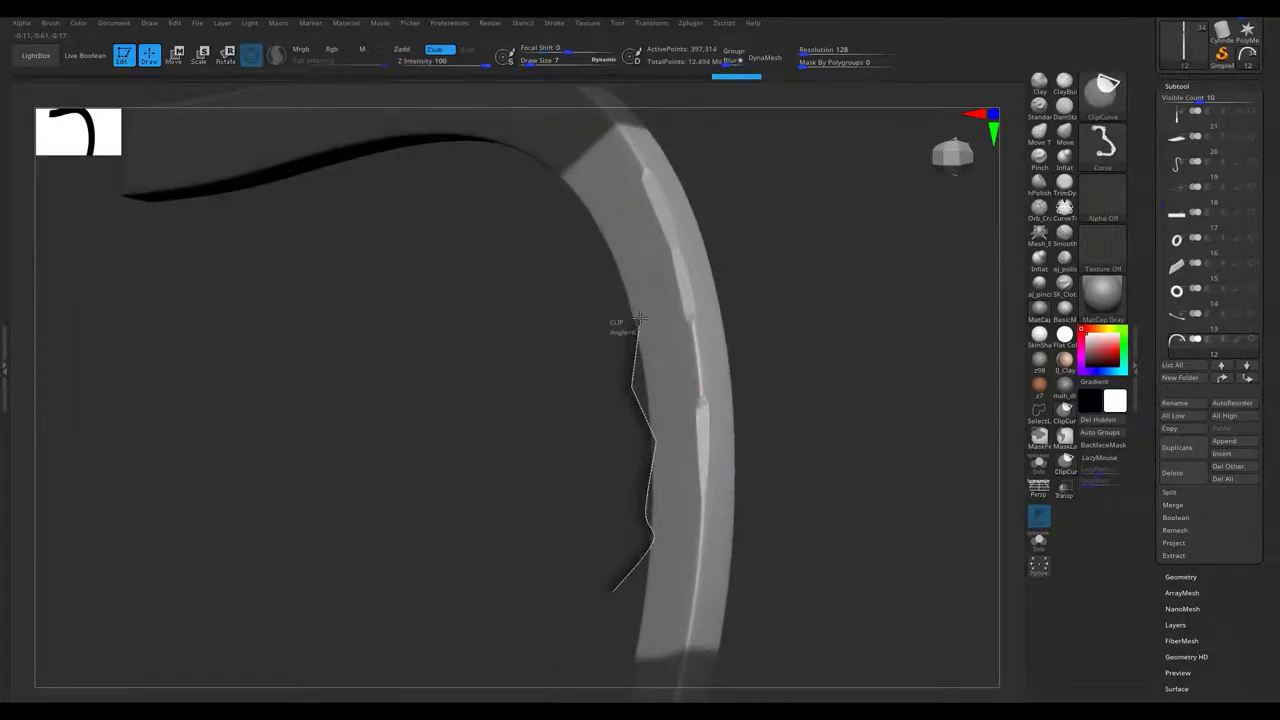
left_click_drag(607, 257, 686, 241)
mouse_move(643, 312)
left_mouse_down()
mouse_move(694, 428)
mouse_move(723, 400)
mouse_move(773, 403)
mouse_move(722, 290)
left_mouse_up()
mouse_move(707, 601)
left_mouse_down()
mouse_move(709, 314)
mouse_move(666, 263)
mouse_move(732, 407)
mouse_move(511, 283)
mouse_move(592, 194)
left_mouse_up()
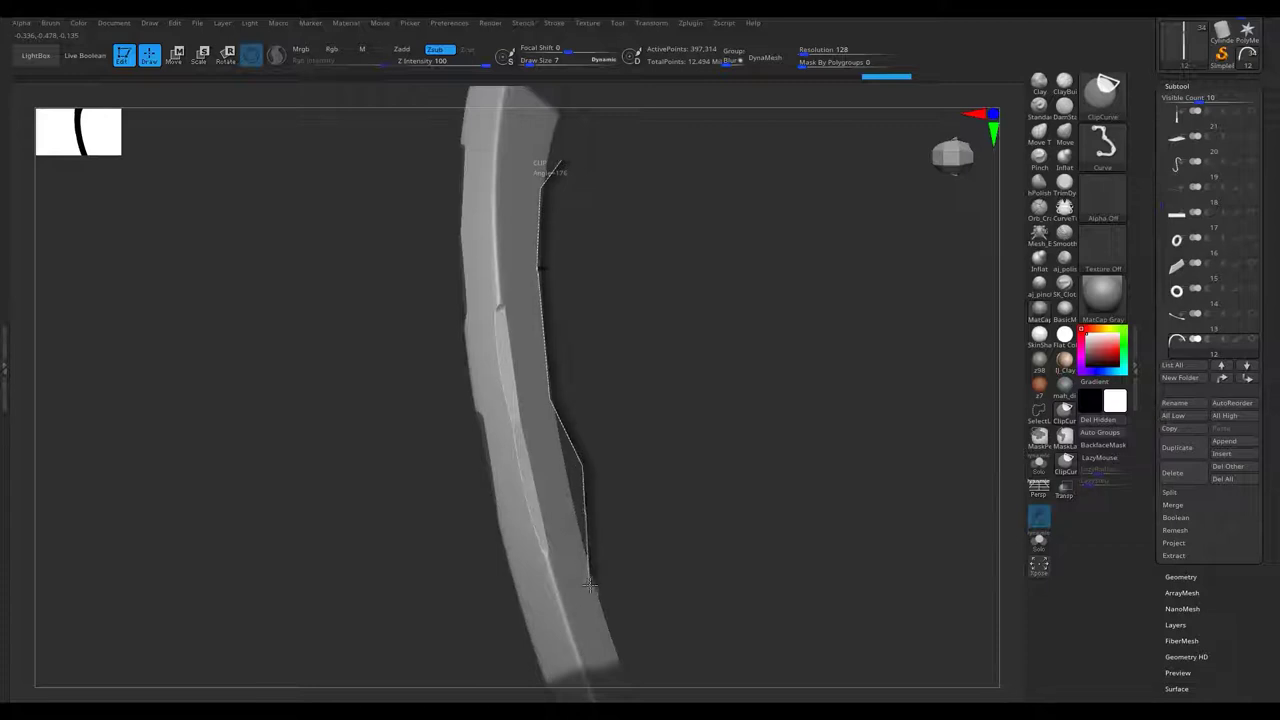
mouse_move(619, 645)
left_mouse_down()
mouse_move(574, 303)
mouse_move(604, 282)
left_mouse_up()
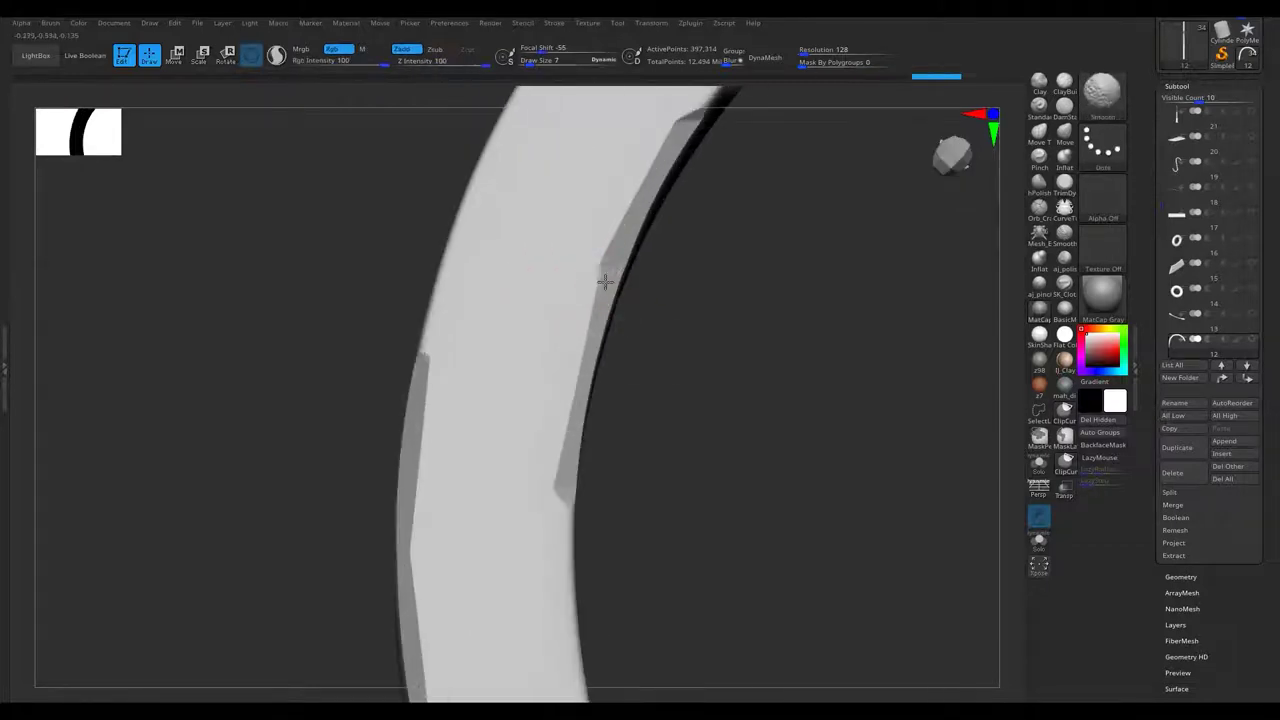
mouse_move(603, 226)
left_mouse_down()
mouse_move(517, 237)
mouse_move(689, 443)
mouse_move(474, 528)
mouse_move(557, 329)
mouse_move(490, 320)
mouse_move(600, 300)
left_mouse_up()
Clear the mask and chip notches into the bar's edge near its lower end.
left_click_drag(476, 670, 652, 215, "ctrl")
key("b")
key("t")
key("d")
mouse_move(514, 534)
left_mouse_down()
mouse_move(470, 560)
mouse_move(432, 498)
mouse_move(580, 225)
left_mouse_up()
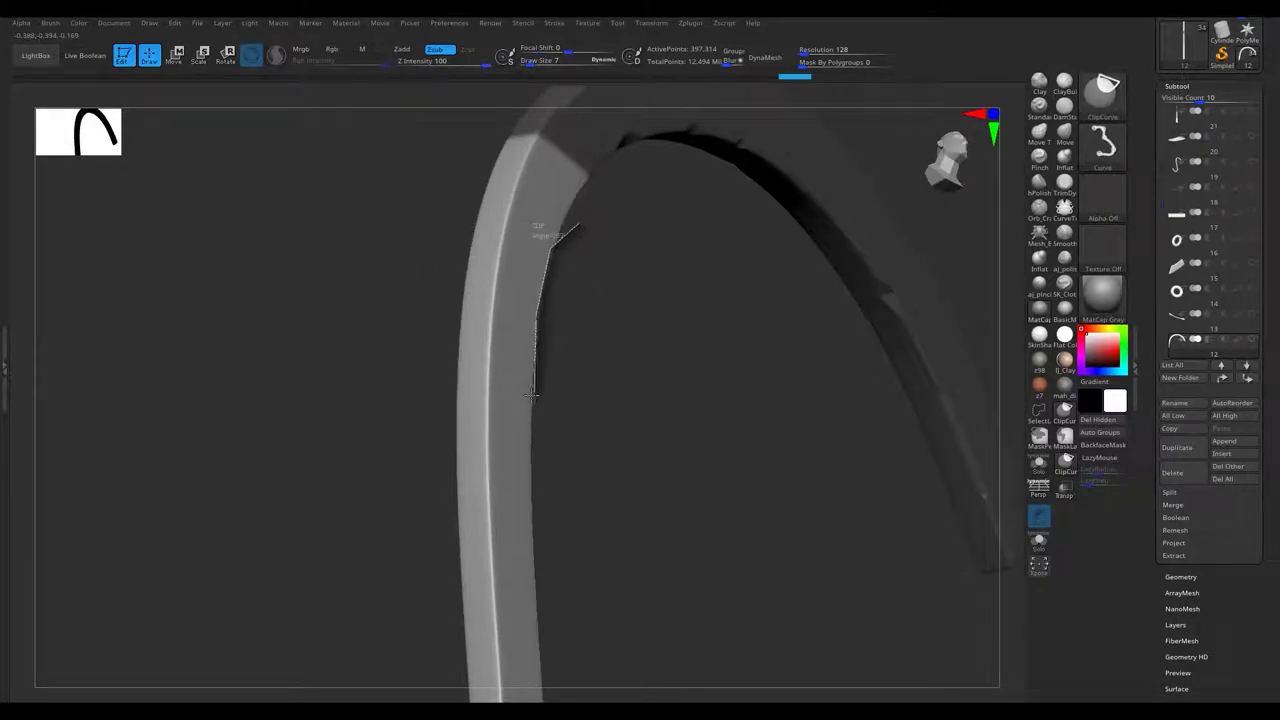
left_click_drag(551, 690, 553, 695)
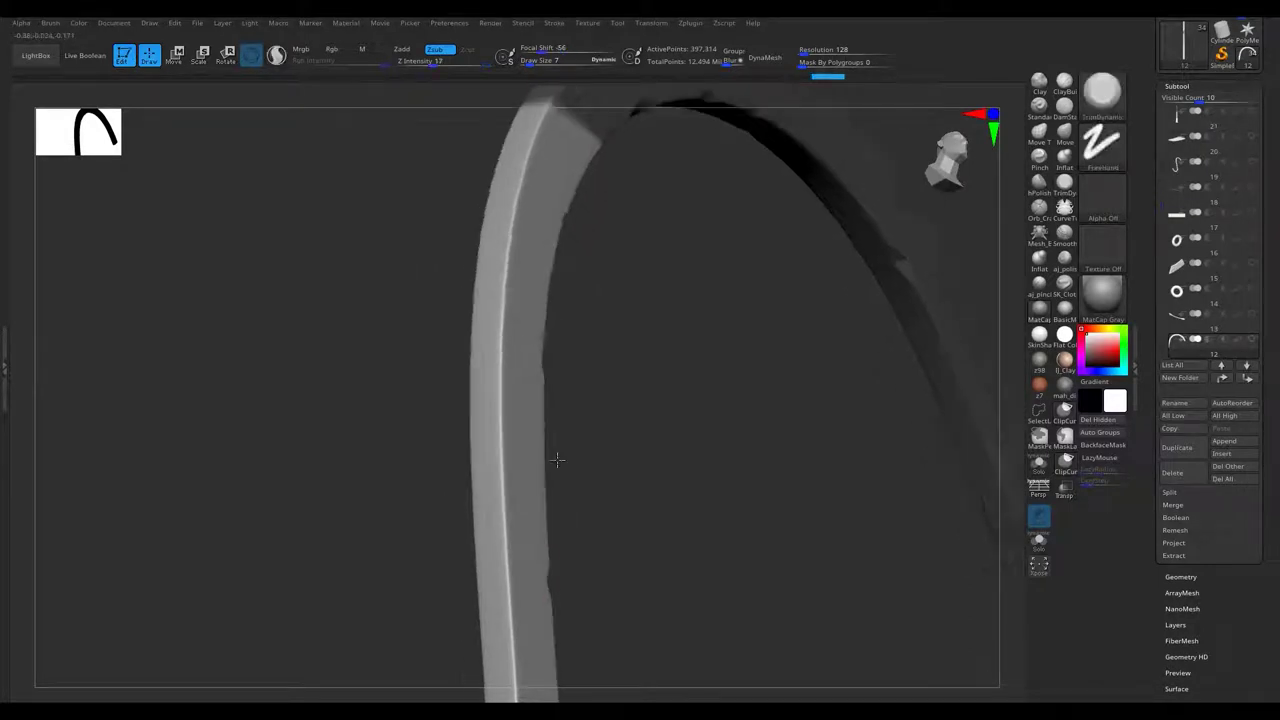
mouse_move(557, 457)
left_mouse_down()
mouse_move(543, 551)
mouse_move(592, 410)
left_mouse_up()
mouse_move(592, 502)
left_mouse_down("ctrl+shift")
mouse_move(500, 540)
mouse_move(543, 460)
left_mouse_up("ctrl+shift")
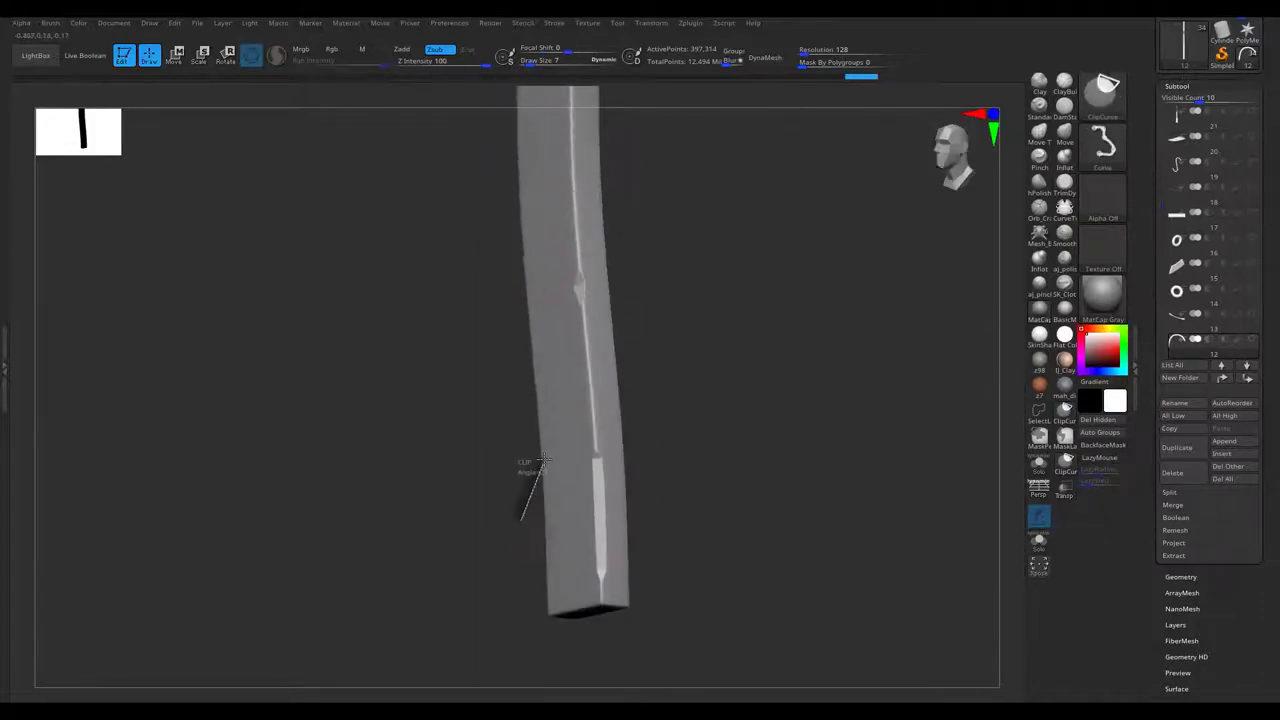
Slice more worn chips along the curved bar's edges and inspect the whole arch.
left_click_drag(547, 371, 518, 420)
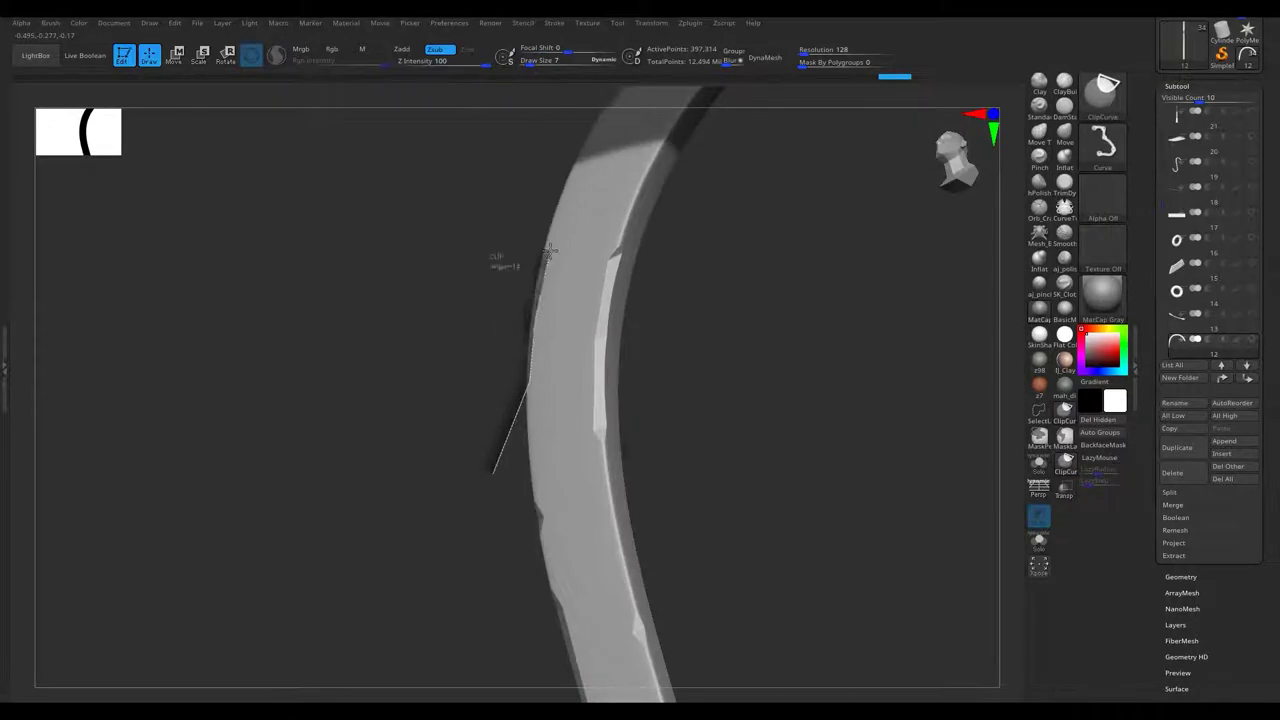
left_click_drag(553, 228, 553, 228, "ctrl+shift")
left_click_drag(470, 300, 597, 258)
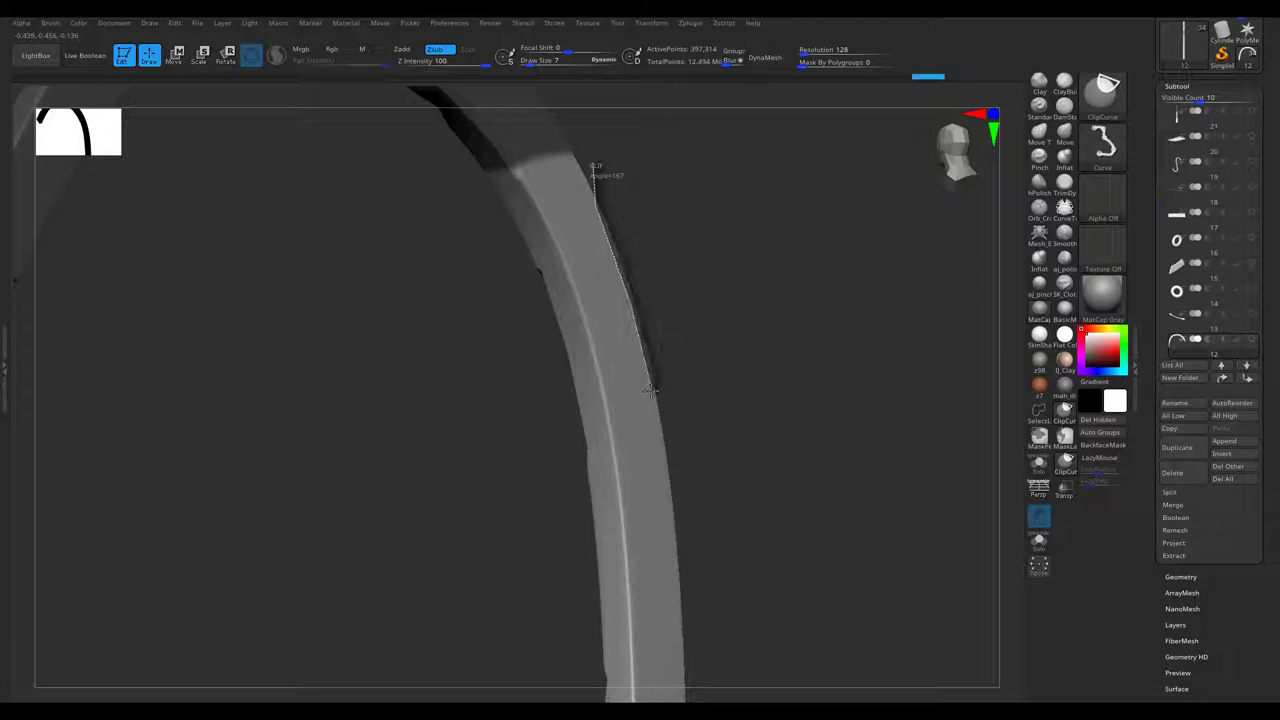
left_click_drag(668, 562, 627, 372)
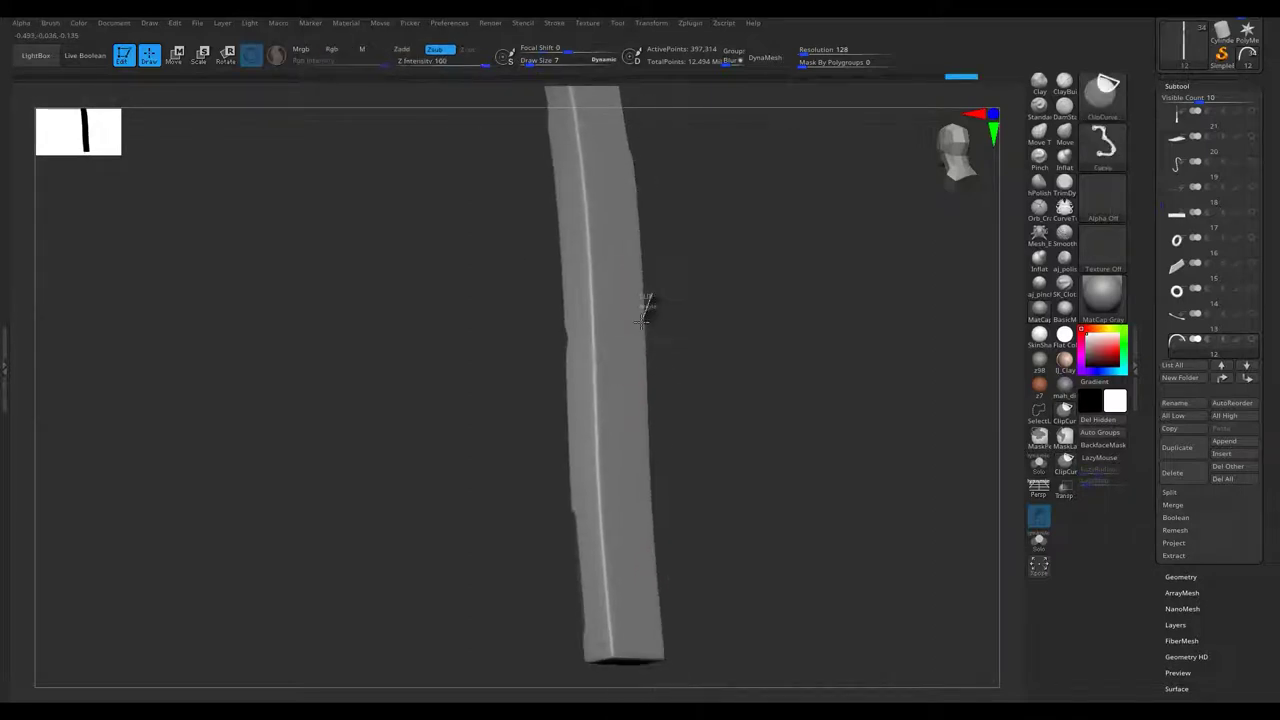
left_click_drag(677, 655, 677, 655, "ctrl+shift")
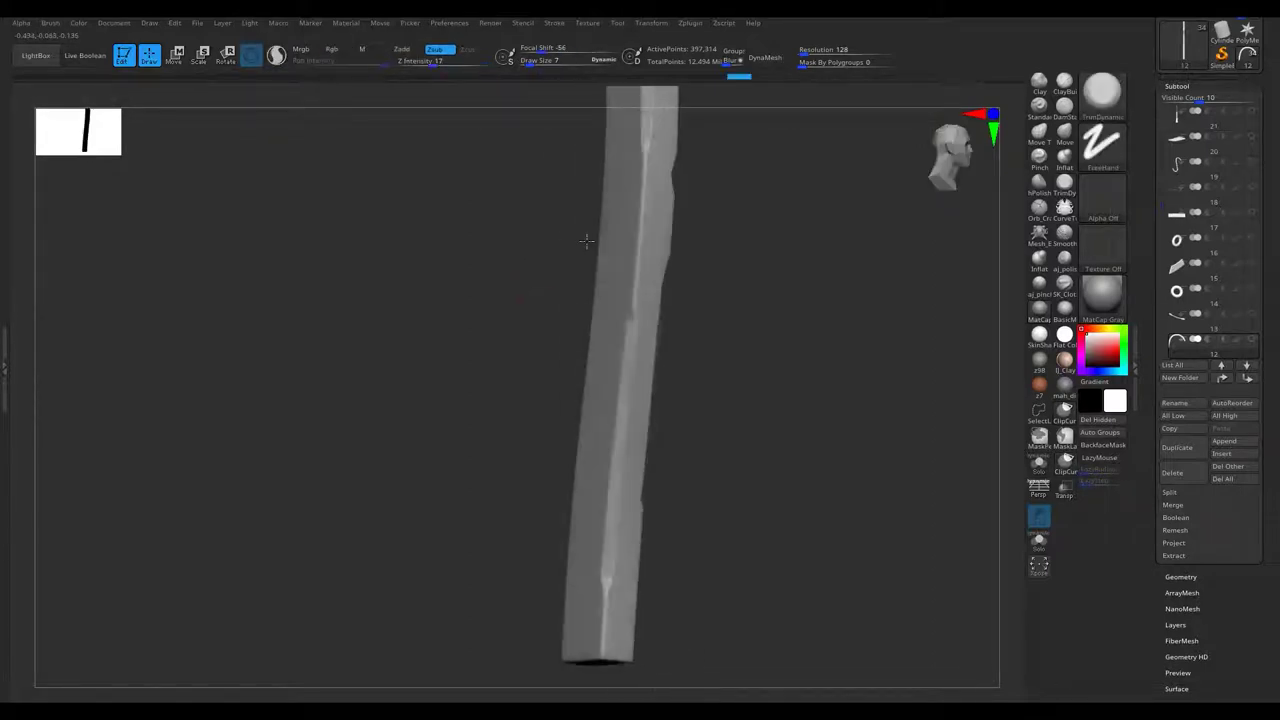
left_click_drag(571, 271, 575, 450)
mouse_move(562, 208)
left_mouse_down("ctrl+shift")
mouse_move(601, 193)
mouse_move(568, 210)
mouse_move(726, 397)
mouse_move(743, 134)
mouse_move(843, 300)
mouse_move(816, 249)
mouse_move(871, 286)
mouse_move(789, 257)
mouse_move(771, 457)
mouse_move(857, 486)
mouse_move(743, 363)
left_mouse_up("ctrl+shift")
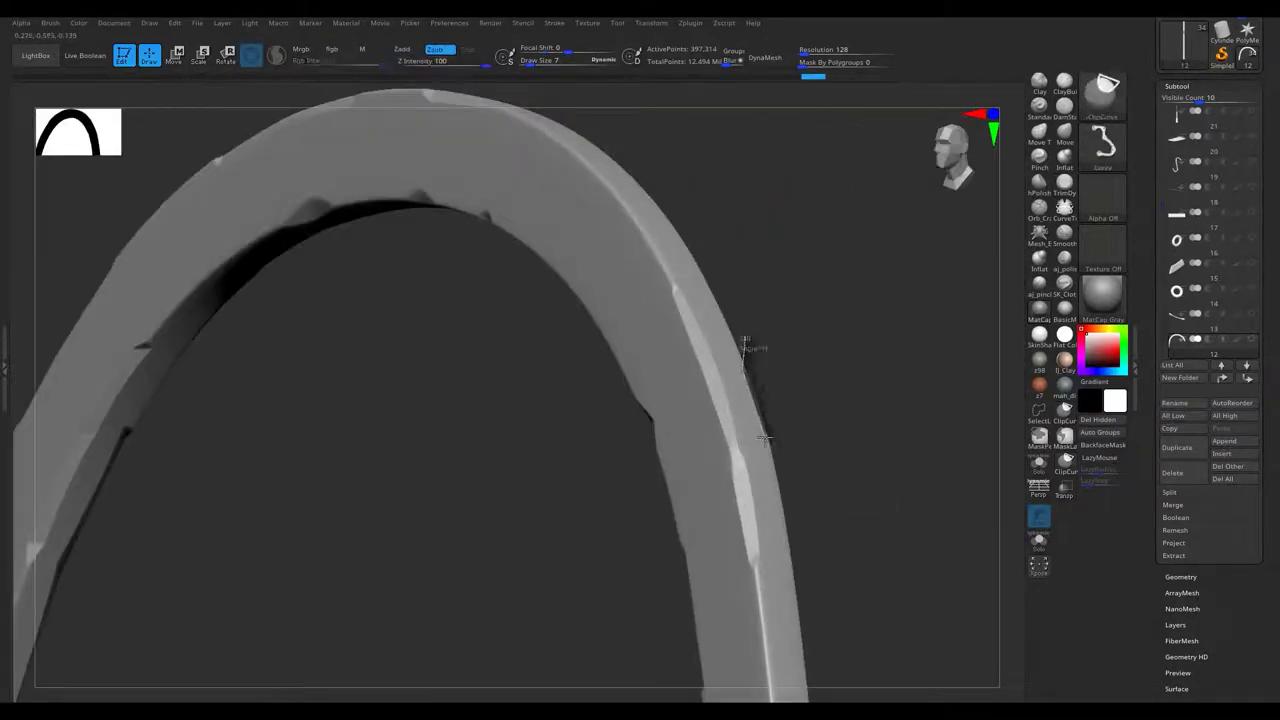
mouse_move(762, 495)
left_mouse_down()
mouse_move(832, 326)
mouse_move(574, 134)
mouse_move(827, 554)
mouse_move(709, 323)
mouse_move(714, 351)
mouse_move(694, 343)
mouse_move(718, 449)
mouse_move(700, 560)
left_mouse_up()
Cut angled notches into the edges and top of the arch bar's end block.
mouse_move(923, 369)
left_mouse_down()
mouse_move(720, 430)
mouse_move(733, 395)
mouse_move(740, 660)
left_mouse_up()
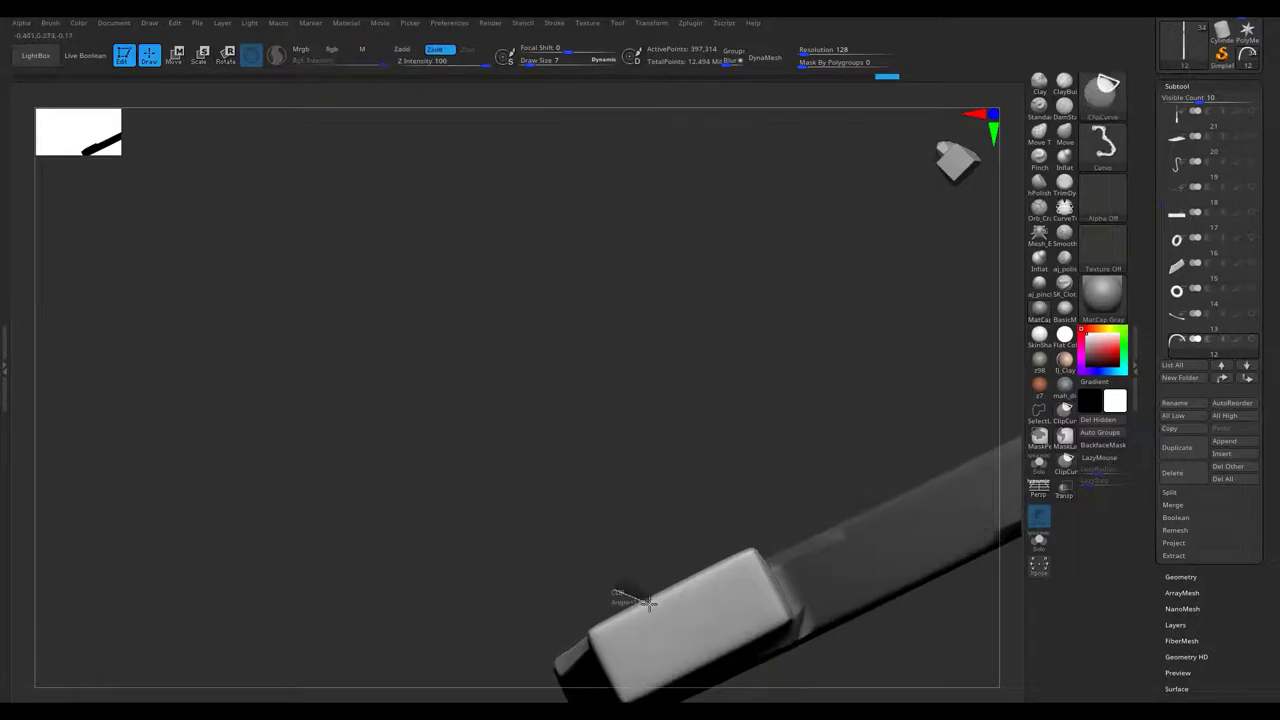
mouse_move(697, 558)
left_mouse_down()
mouse_move(629, 429)
mouse_move(671, 420)
mouse_move(680, 400)
mouse_move(763, 378)
mouse_move(791, 531)
mouse_move(666, 340)
mouse_move(663, 303)
mouse_move(696, 445)
mouse_move(682, 451)
left_mouse_up()
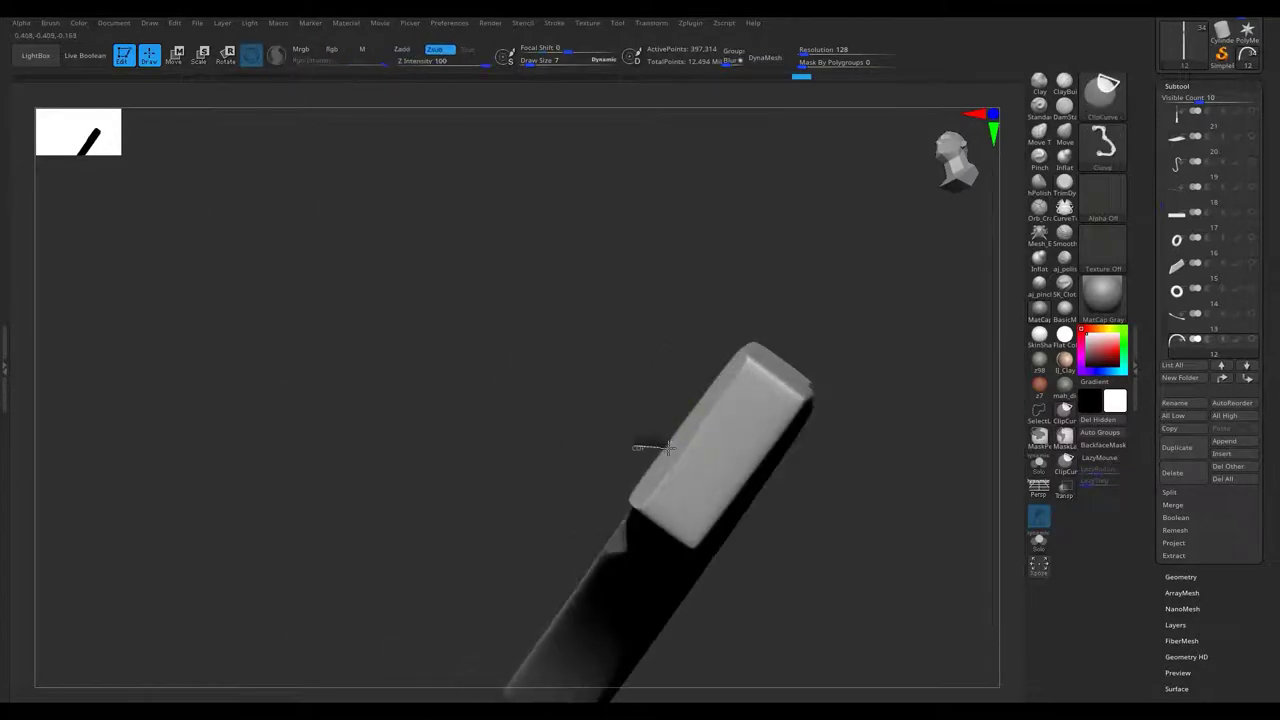
mouse_move(694, 378)
left_mouse_down()
mouse_move(737, 457)
mouse_move(660, 420)
mouse_move(586, 466)
mouse_move(757, 536)
mouse_move(809, 483)
left_mouse_up()
mouse_move(705, 511)
left_mouse_down()
mouse_move(666, 651)
mouse_move(746, 490)
left_mouse_up()
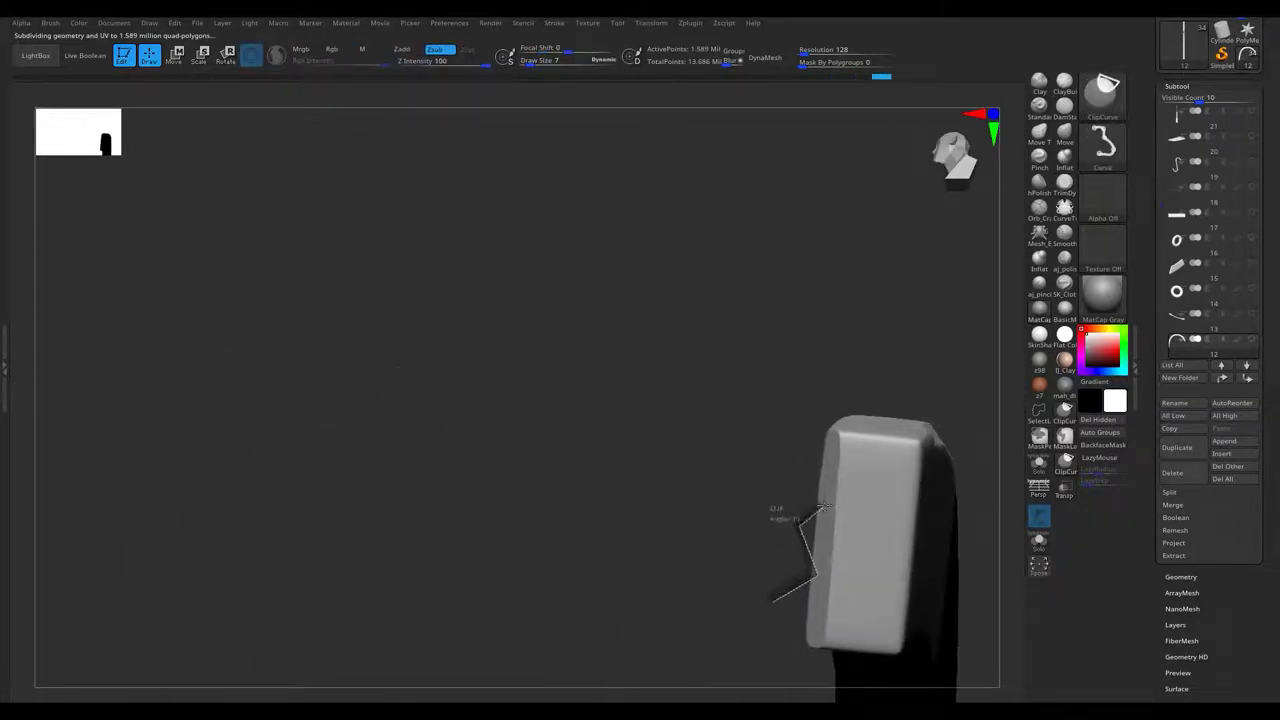
mouse_move(813, 430)
left_mouse_down()
mouse_move(871, 563)
mouse_move(773, 603)
left_mouse_up()
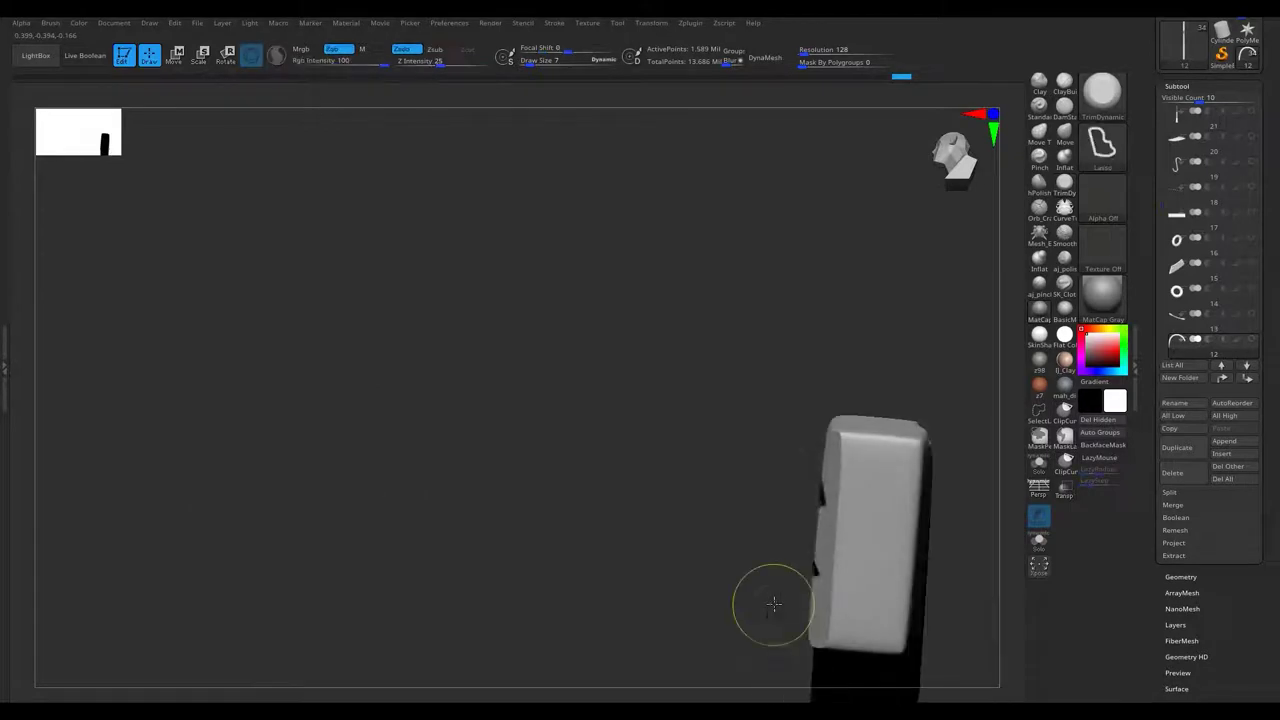
left_click_drag(793, 485, 826, 662)
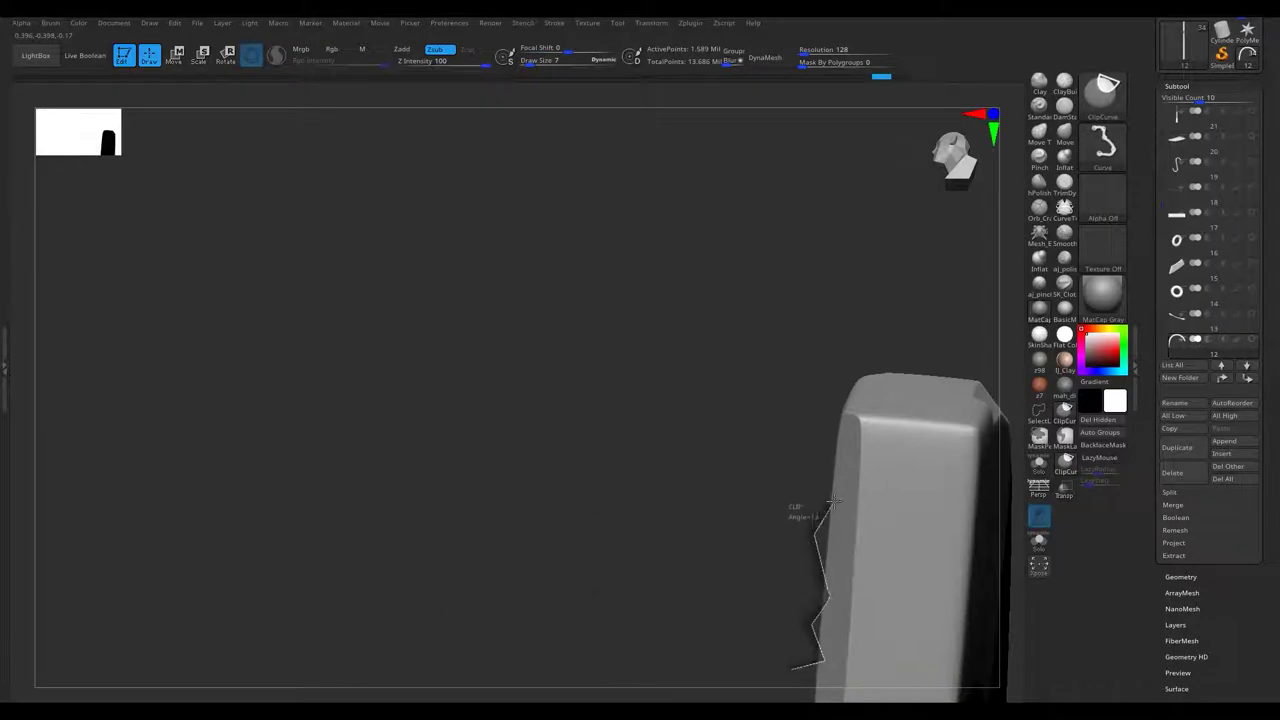
mouse_move(846, 540)
left_mouse_down()
mouse_move(791, 423)
mouse_move(871, 418)
left_mouse_up()
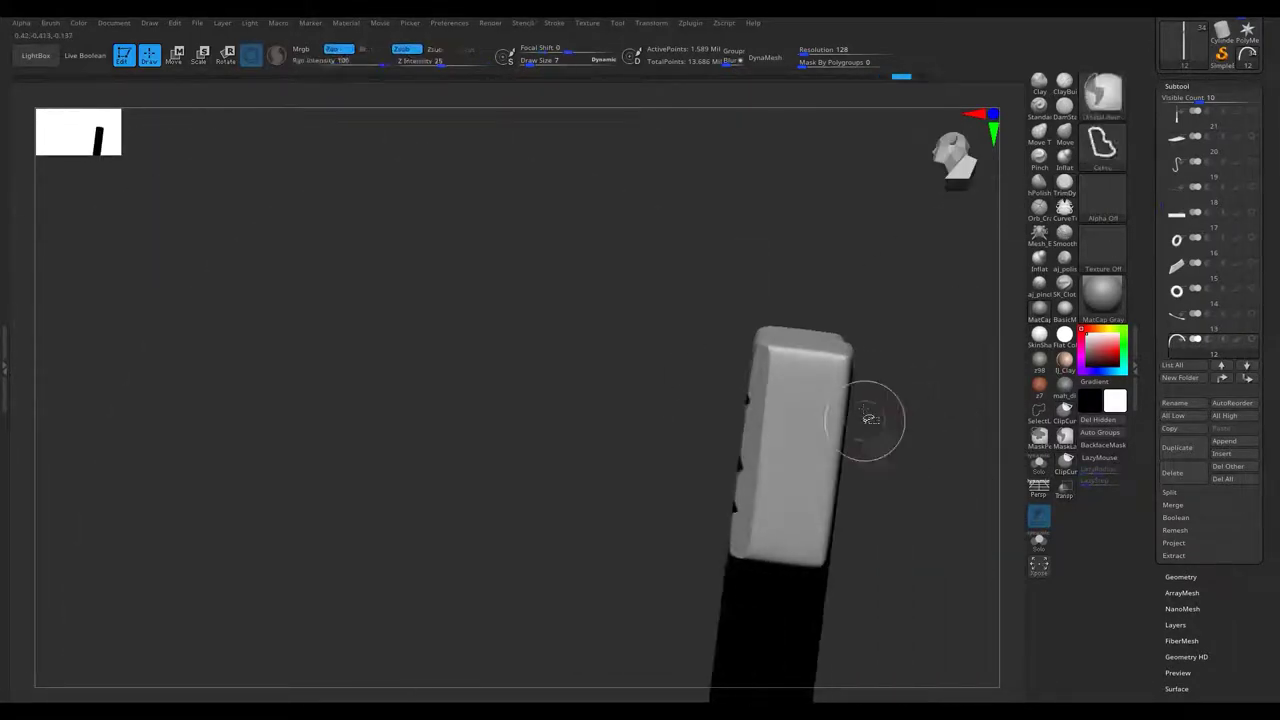
mouse_move(820, 521)
left_mouse_down()
mouse_move(509, 486)
mouse_move(603, 417)
left_mouse_up()
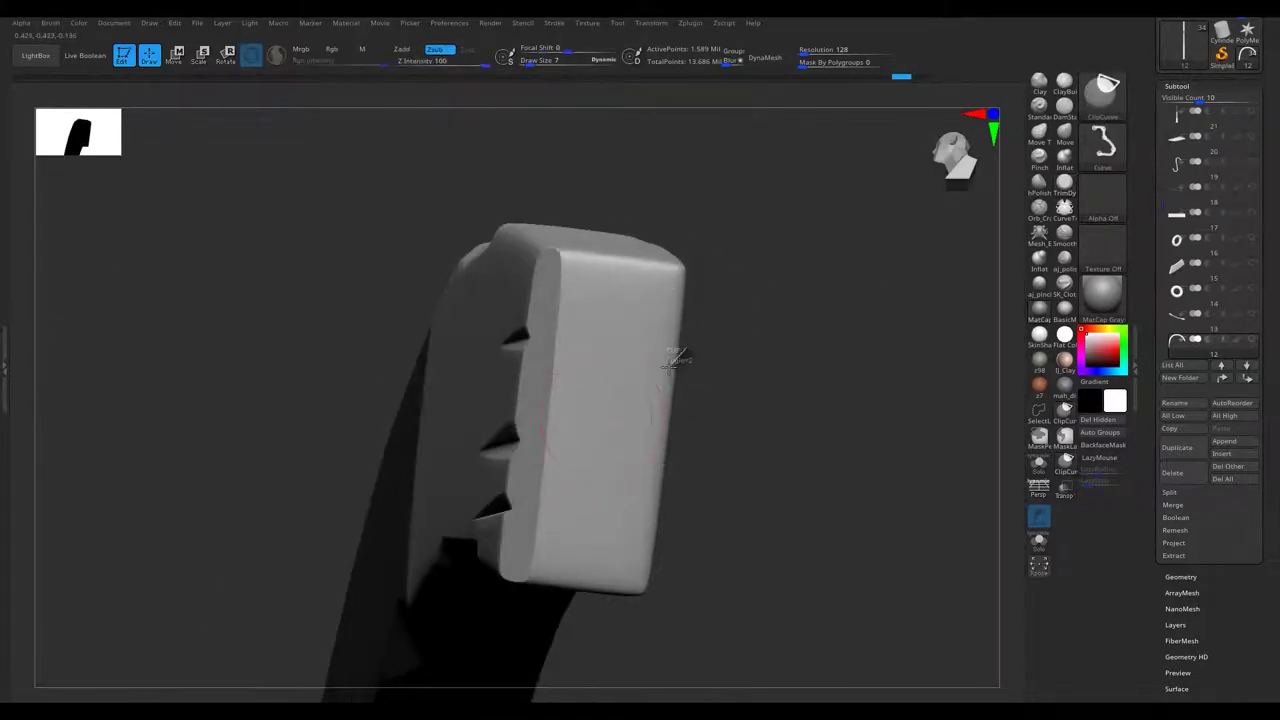
mouse_move(652, 495)
left_mouse_down("ctrl+shift")
mouse_move(673, 285)
mouse_move(677, 443)
mouse_move(463, 380)
mouse_move(396, 305)
mouse_move(477, 486)
mouse_move(403, 451)
mouse_move(447, 553)
left_mouse_up("ctrl+shift")
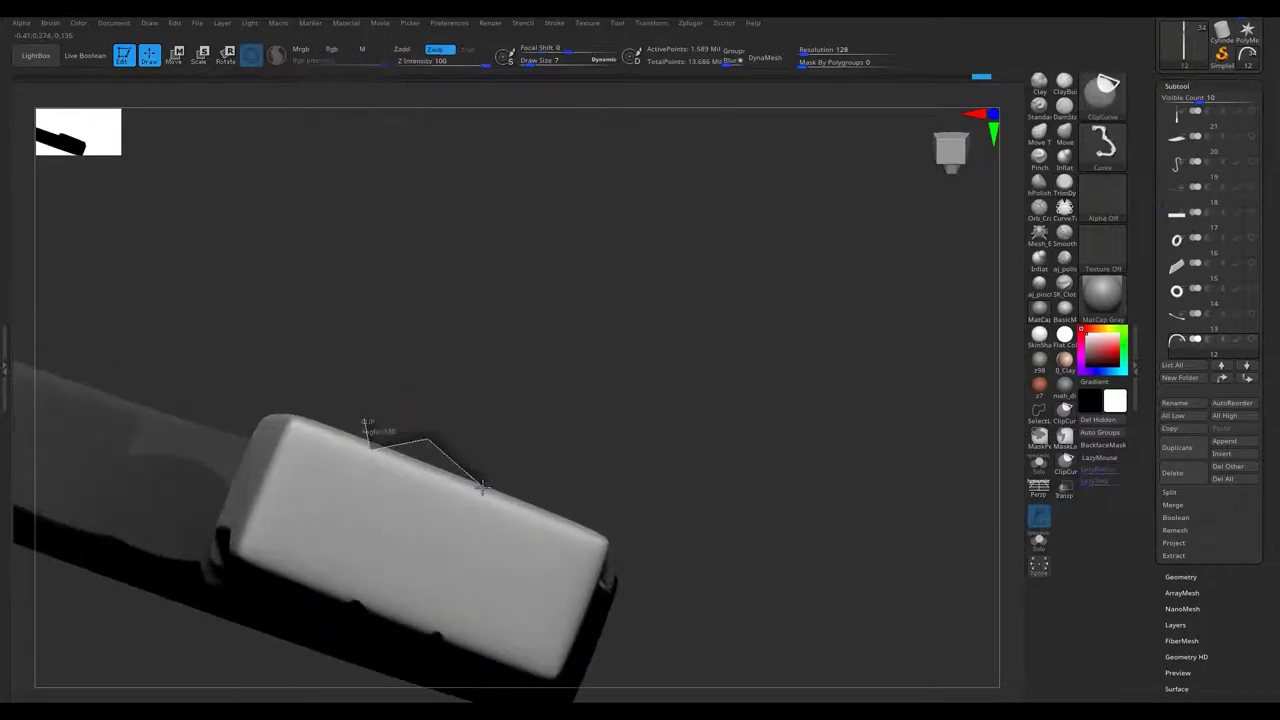
mouse_move(527, 493)
left_mouse_down("ctrl+shift")
mouse_move(700, 520)
mouse_move(791, 551)
mouse_move(479, 363)
left_mouse_up("ctrl+shift")
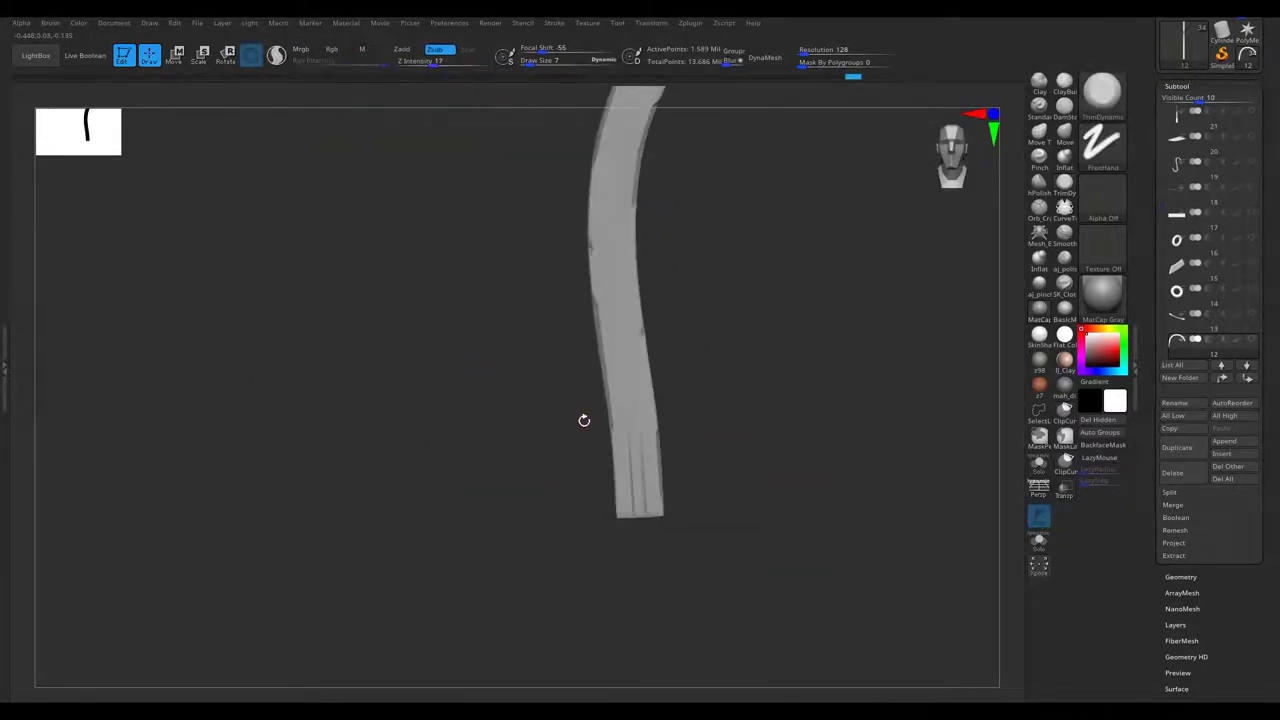
Turn Solo off to show the whole cart and select the hanging cleaver.
scroll(1162, 208, "down", 3)
left_click_drag(520, 330, 444, 385)
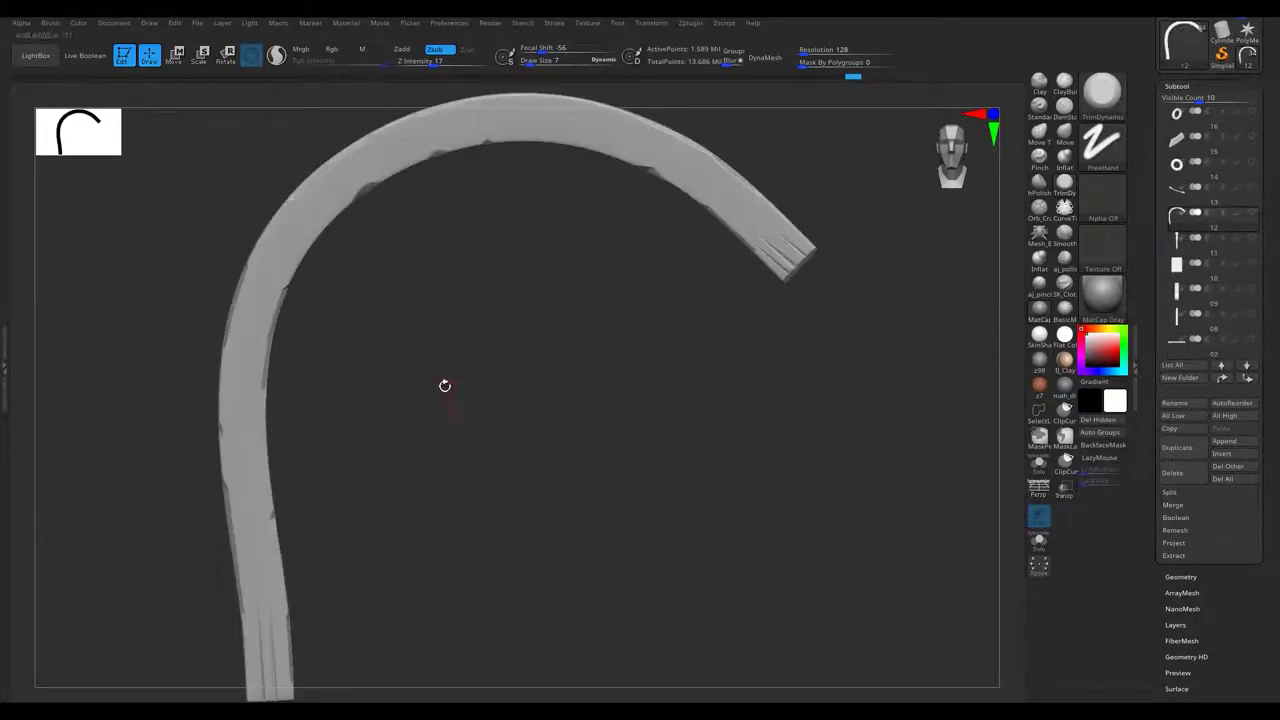
left_click(1251, 213, "shift")
mouse_move(300, 400)
left_mouse_down()
mouse_move(441, 255)
mouse_move(524, 355)
mouse_move(604, 296)
left_mouse_up()
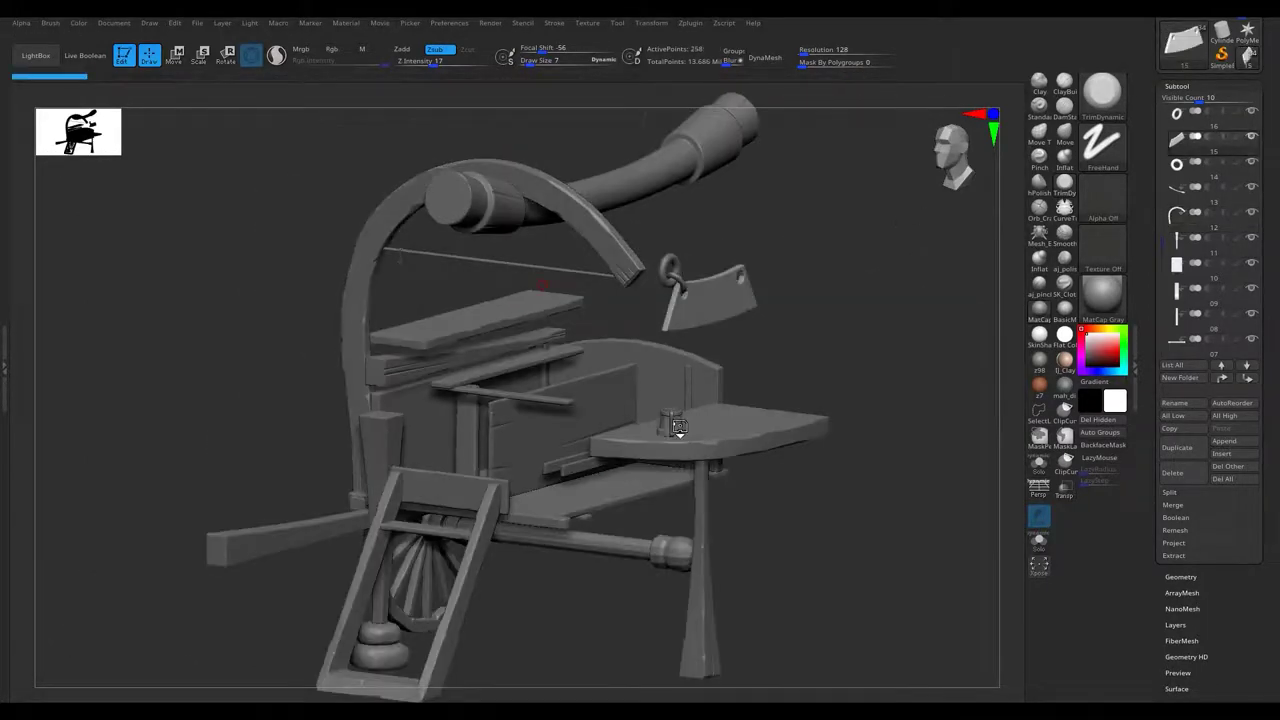
left_click(705, 305, "alt")
Frame the cleaver, show its wireframe, subdivide it with Ctrl+D, and Solo it.
key("f")
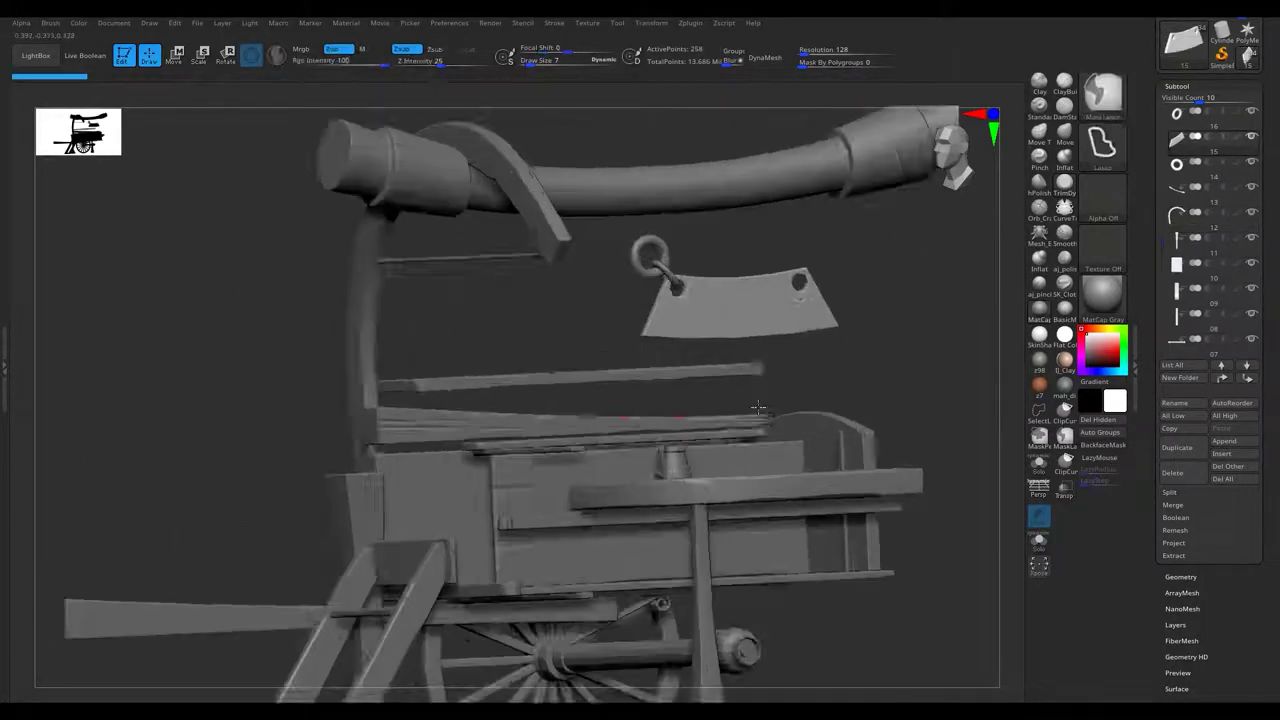
key("shift+f")
key("shift+f")
key("ctrl+d")
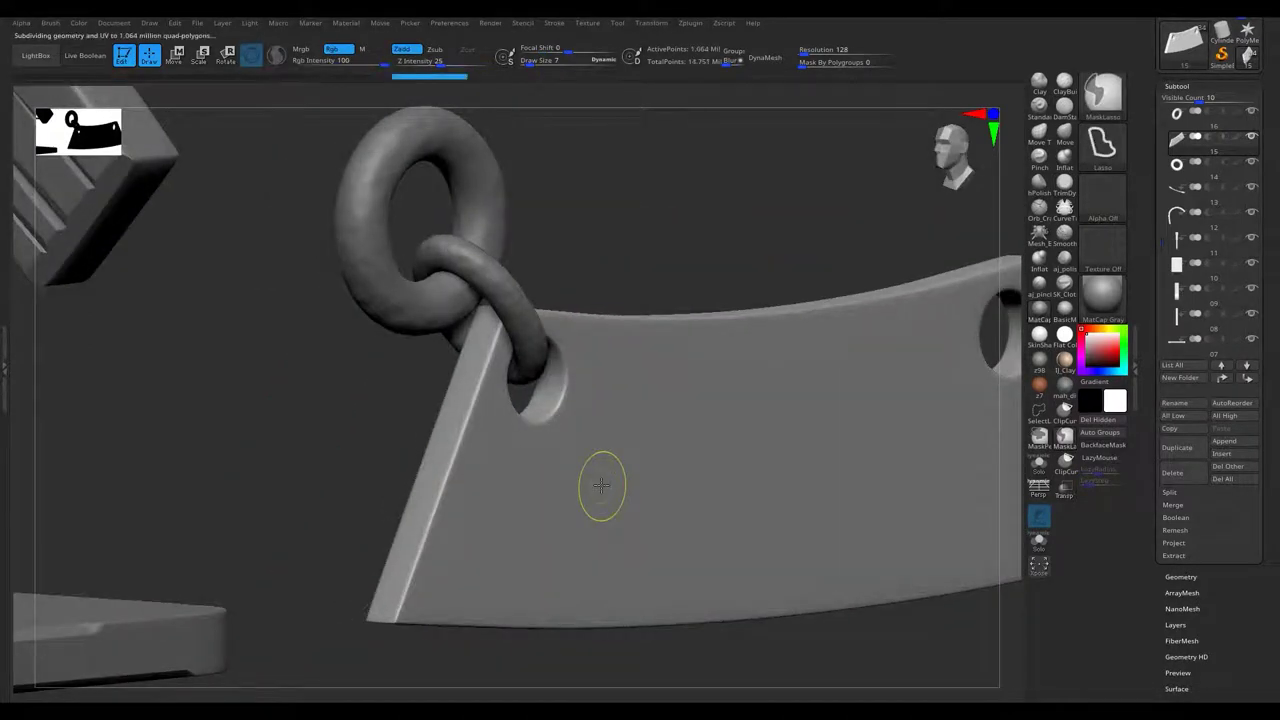
left_click(1253, 140, "shift")
left_click_drag(800, 450, 1103, 175)
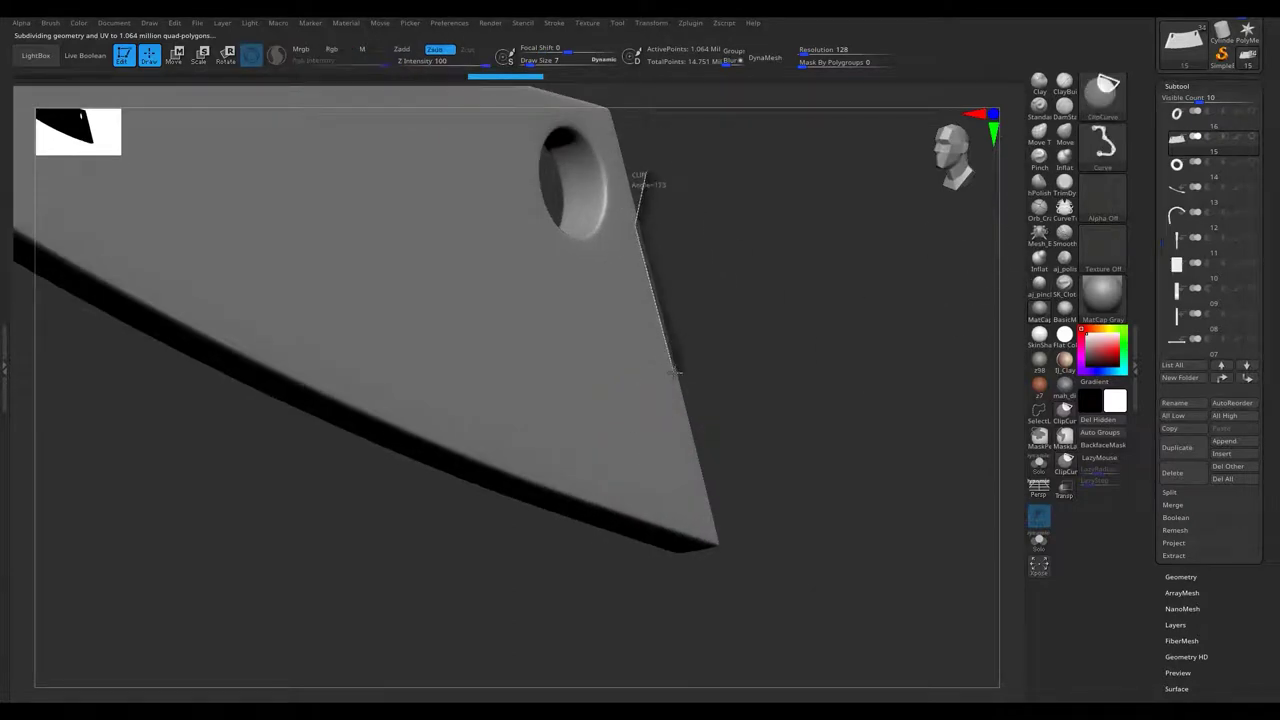
Clip small chips and slash grooves along the blade's edges, checking it from several angles.
left_click_drag(733, 518, 733, 518, "ctrl+shift")
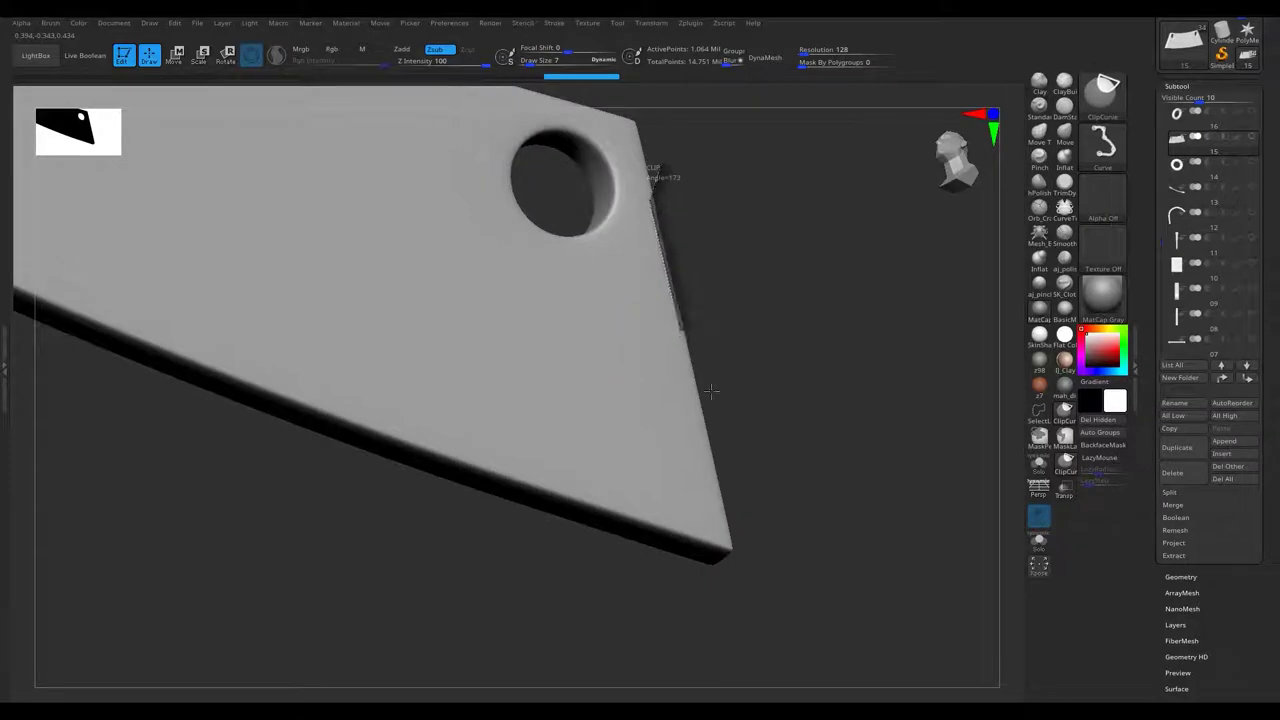
mouse_move(610, 433)
left_mouse_down()
mouse_move(496, 405)
mouse_move(440, 450)
left_mouse_up()
key("ctrl+shift")
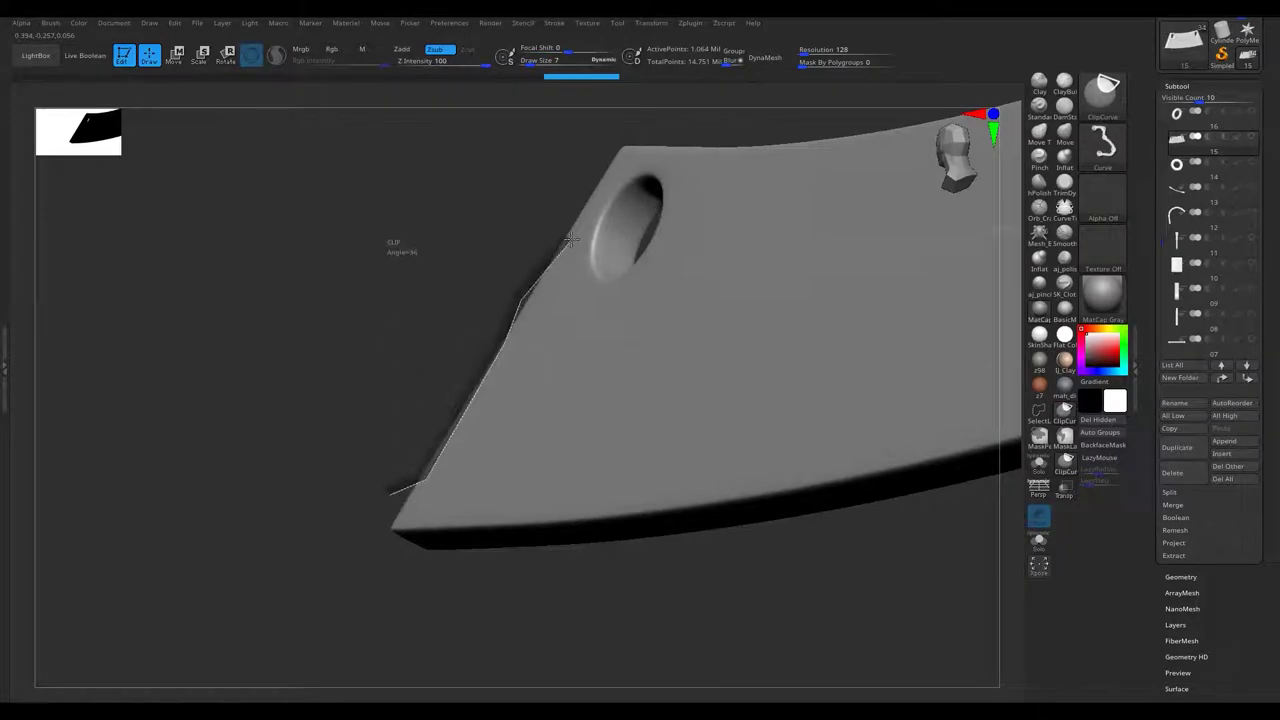
left_click_drag(607, 152, 607, 152, "ctrl+shift")
left_click_drag(610, 150, 490, 362)
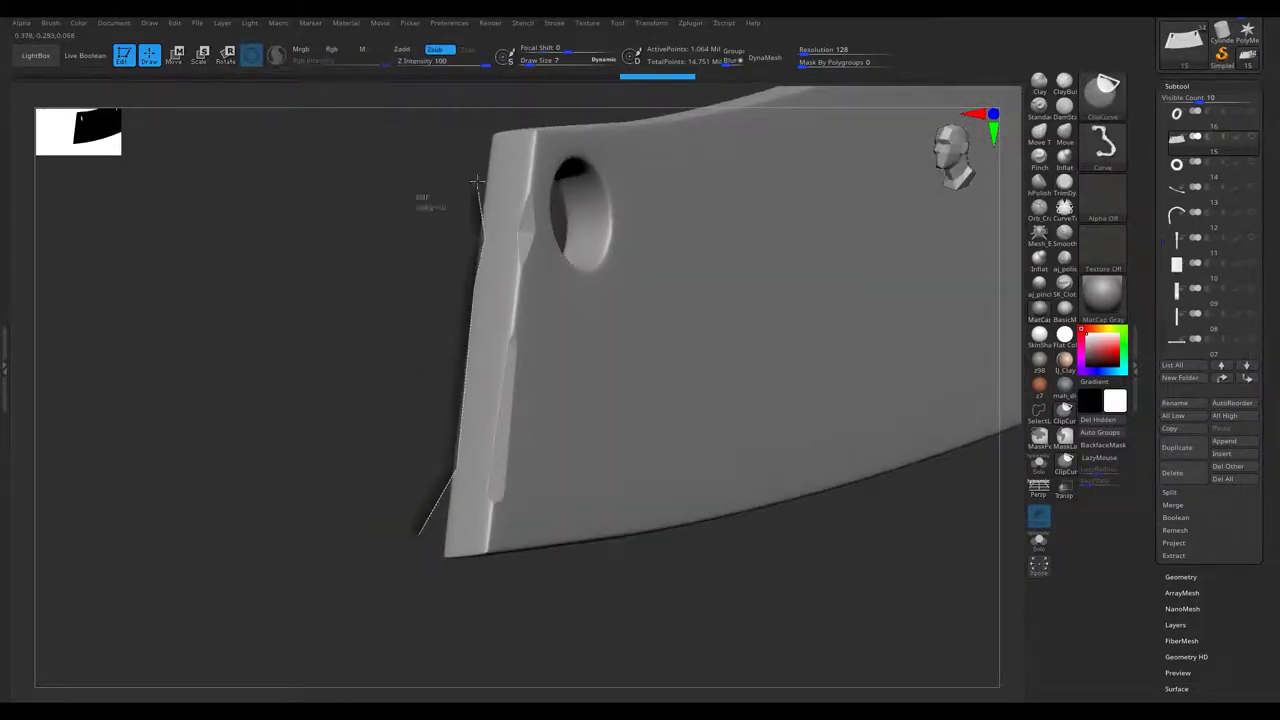
mouse_move(485, 245)
left_mouse_down()
mouse_move(483, 217)
mouse_move(480, 238)
mouse_move(607, 207)
left_mouse_up()
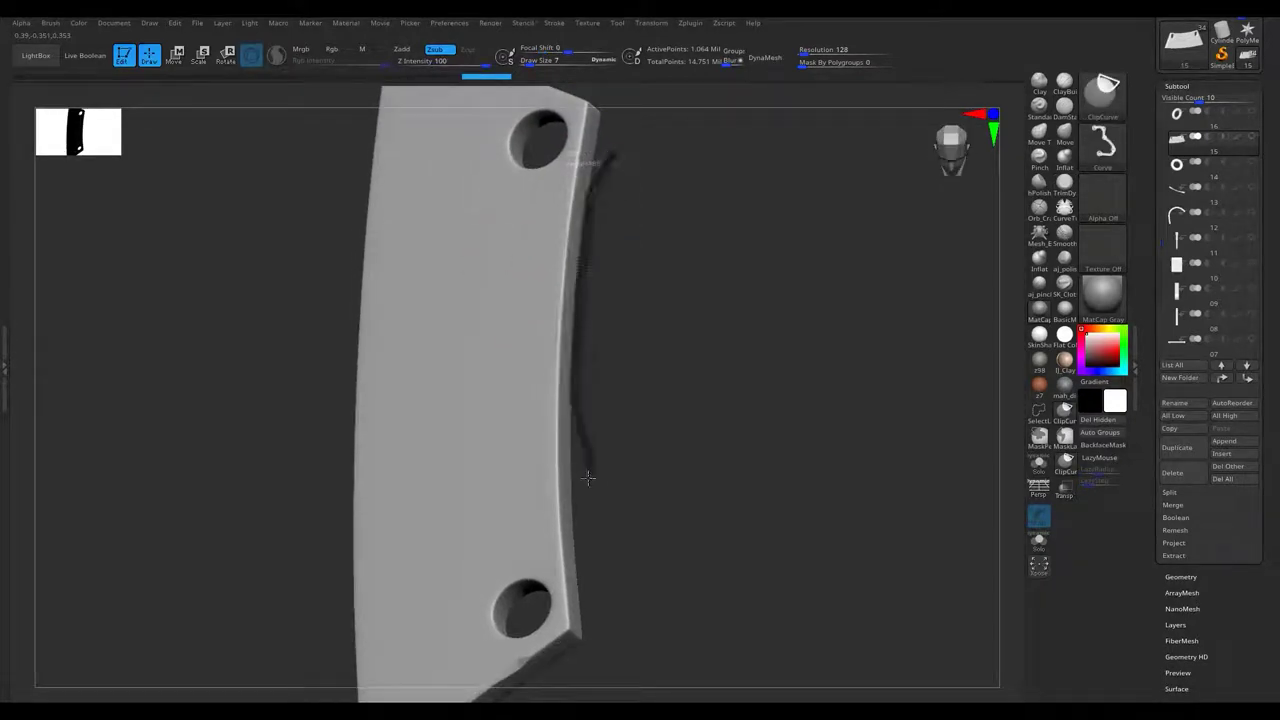
left_click_drag(560, 378, 508, 466)
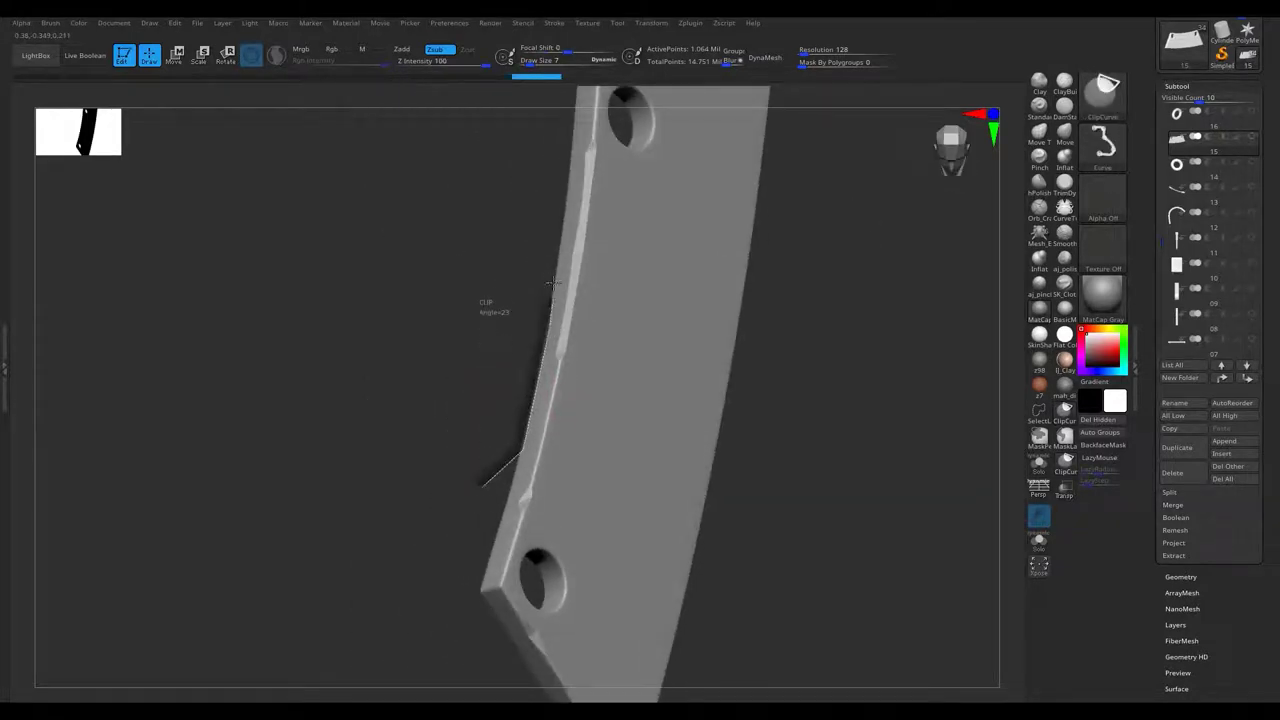
mouse_move(594, 197)
left_mouse_down()
mouse_move(788, 334)
mouse_move(698, 170)
left_mouse_up()
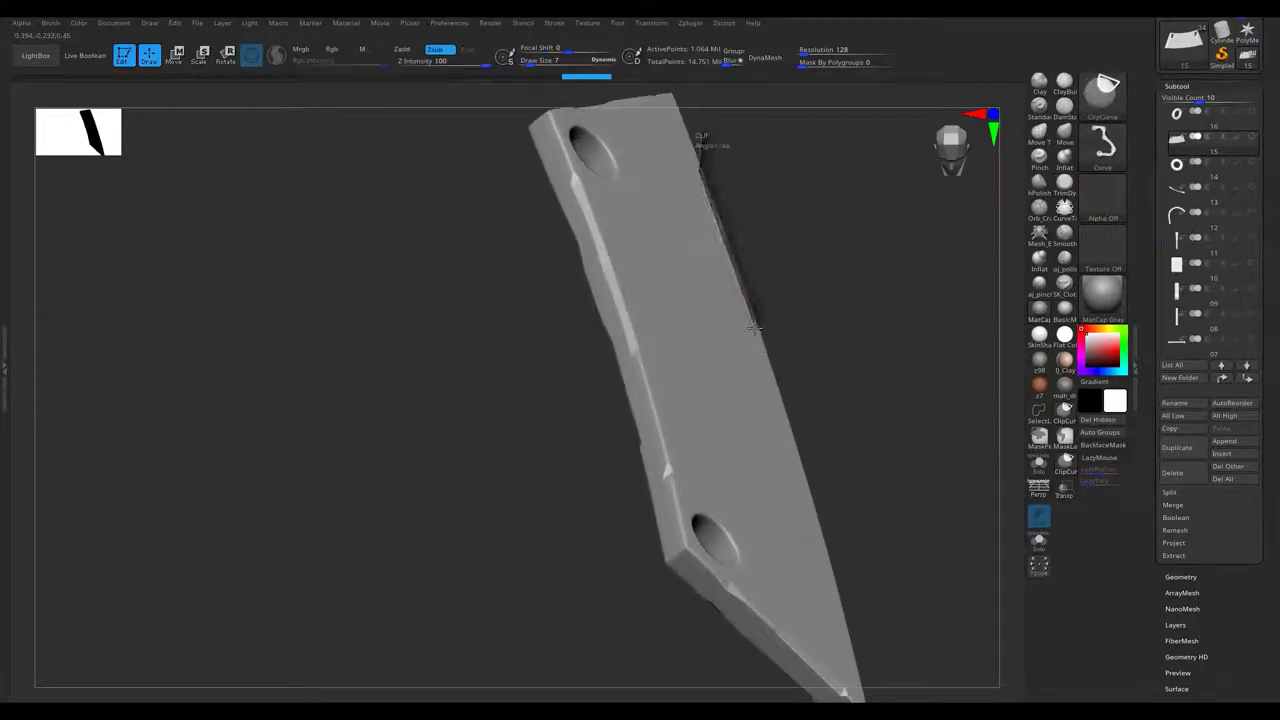
mouse_move(742, 339)
left_mouse_down()
mouse_move(731, 437)
mouse_move(743, 451)
mouse_move(703, 323)
mouse_move(672, 375)
left_mouse_up()
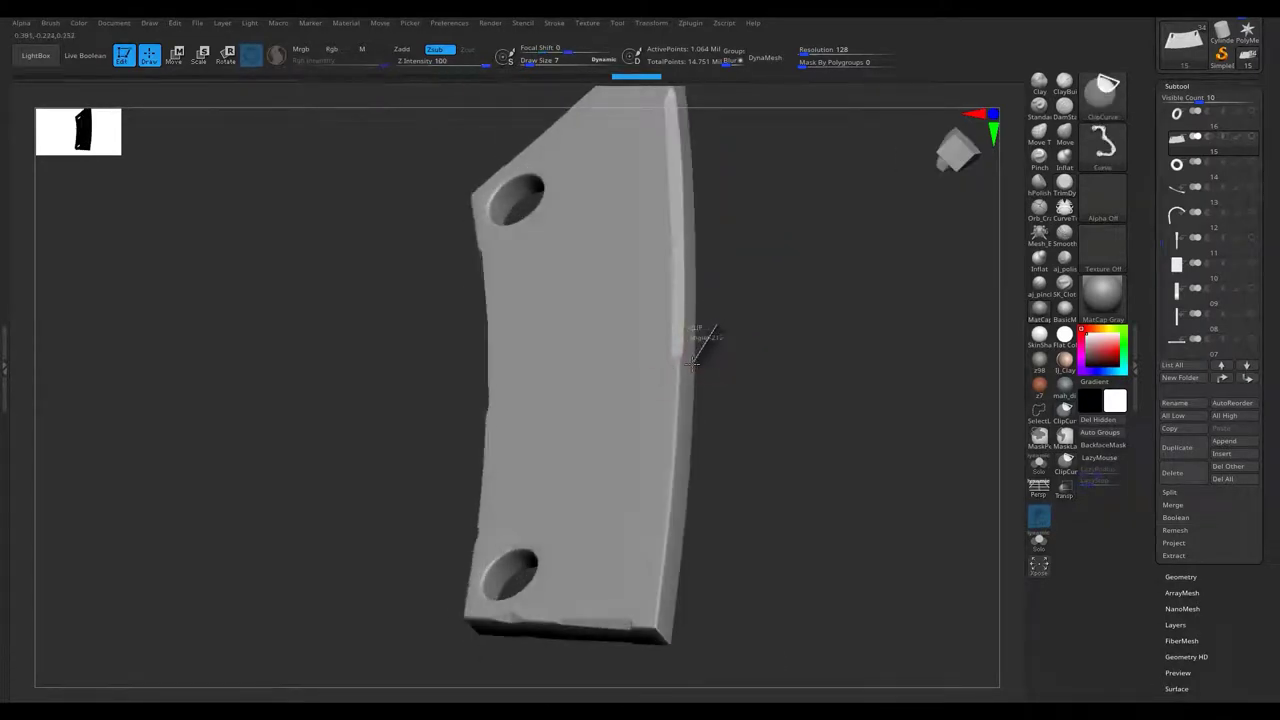
mouse_move(688, 428)
left_mouse_down()
mouse_move(709, 408)
mouse_move(706, 360)
mouse_move(606, 200)
mouse_move(620, 170)
mouse_move(680, 256)
left_mouse_up()
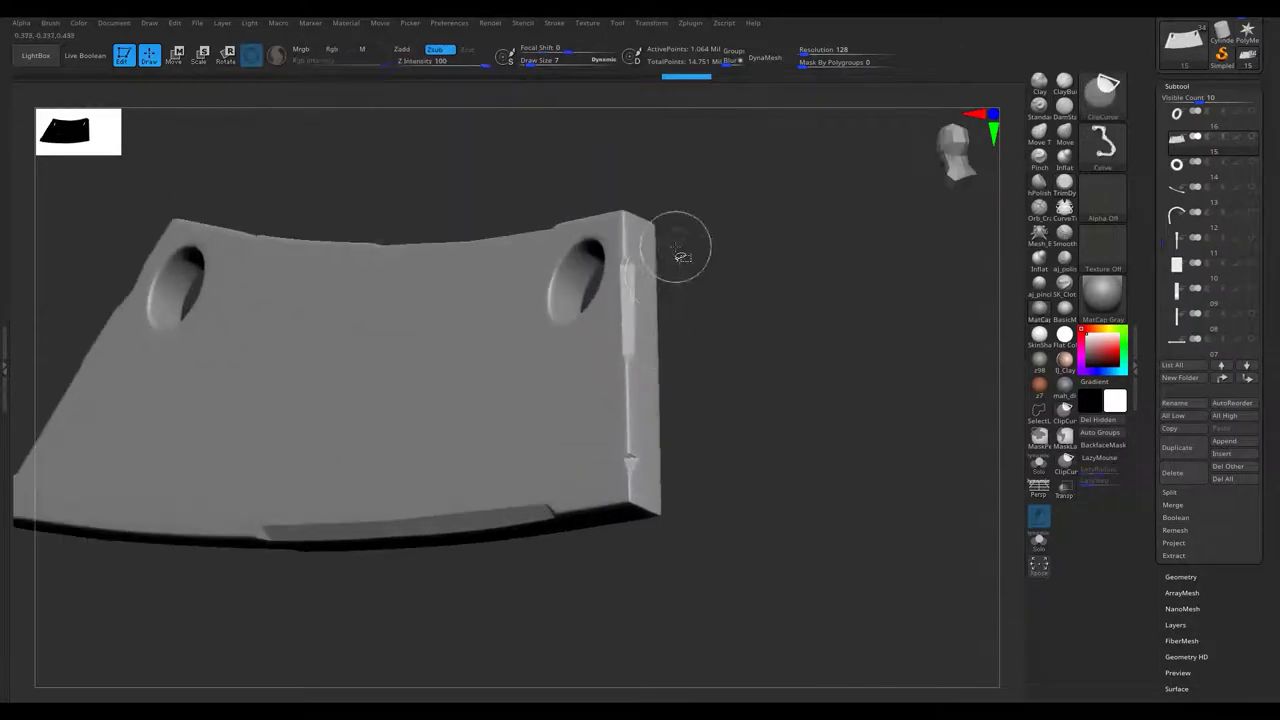
mouse_move(643, 396)
left_mouse_down()
mouse_move(669, 420)
mouse_move(477, 446)
mouse_move(483, 430)
mouse_move(519, 479)
mouse_move(423, 363)
mouse_move(326, 440)
mouse_move(293, 439)
mouse_move(343, 434)
mouse_move(417, 500)
mouse_move(465, 450)
mouse_move(511, 429)
mouse_move(521, 453)
left_mouse_up()
Clip angled chips into the cleaver blade's end and edge.
mouse_move(508, 338)
left_mouse_down("ctrl+shift")
mouse_move(429, 329)
mouse_move(514, 337)
mouse_move(441, 418)
mouse_move(443, 380)
mouse_move(533, 417)
mouse_move(508, 663)
mouse_move(458, 529)
mouse_move(423, 529)
mouse_move(694, 457)
mouse_move(635, 473)
mouse_move(623, 520)
left_mouse_up("ctrl+shift")
left_click_drag(576, 618, 614, 588, "ctrl+shift")
mouse_move(585, 542)
left_mouse_down("ctrl+shift")
mouse_move(600, 560)
mouse_move(554, 581)
mouse_move(537, 525)
left_mouse_up("ctrl+shift")
left_click_drag(537, 525, 521, 612, "ctrl+shift")
left_click_drag(516, 552, 520, 560, "ctrl+shift")
mouse_move(520, 560)
left_mouse_down()
mouse_move(480, 434)
mouse_move(549, 544)
mouse_move(507, 640)
left_mouse_up()
left_click_drag(537, 591, 530, 600, "ctrl+shift")
mouse_move(530, 600)
left_mouse_down()
mouse_move(531, 557)
mouse_move(527, 585)
mouse_move(510, 553)
left_mouse_up()
Nick the blade's corner, then turn Solo off to show the whole cart.
right_click_drag(510, 555, 542, 568, "ctrl")
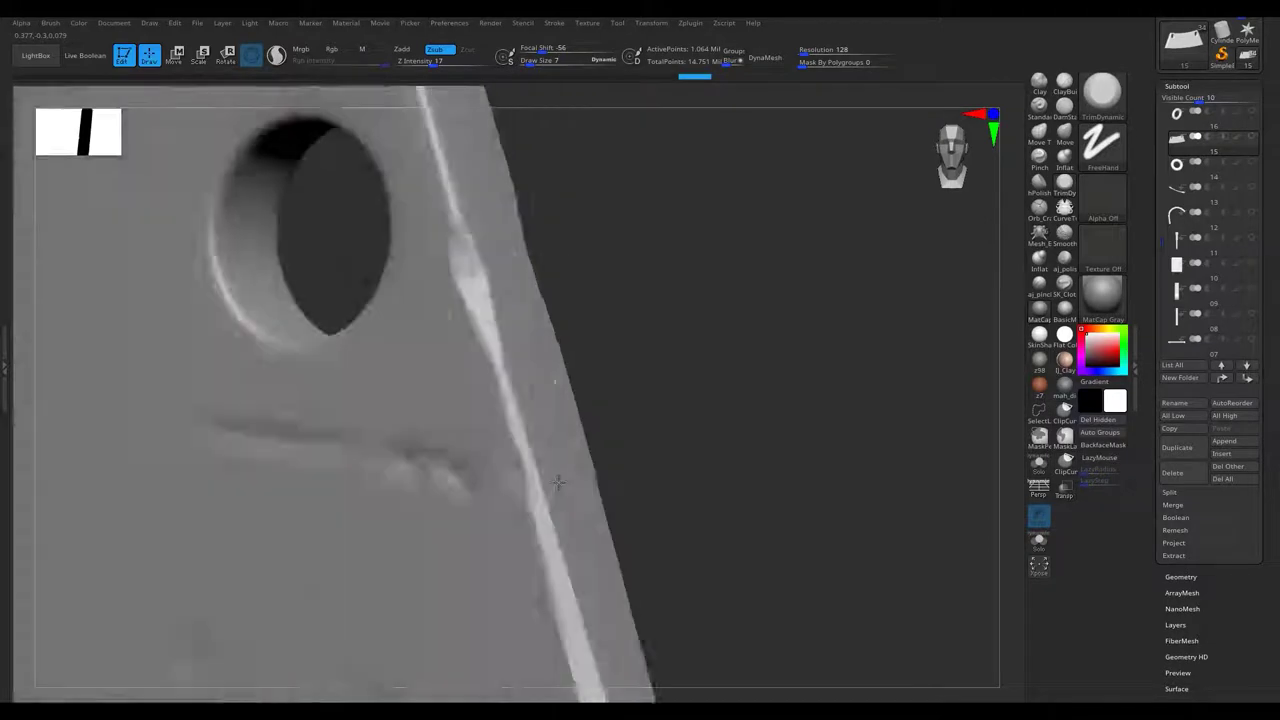
left_click_drag(503, 498, 513, 450)
mouse_move(512, 400)
left_mouse_down()
mouse_move(491, 426)
mouse_move(614, 443)
mouse_move(567, 461)
mouse_move(409, 440)
mouse_move(405, 416)
left_mouse_up()
left_click_drag(433, 538, 435, 540, "ctrl+shift")
mouse_move(500, 450)
left_mouse_down()
mouse_move(520, 440)
mouse_move(603, 454)
mouse_move(520, 480)
mouse_move(523, 420)
mouse_move(523, 471)
mouse_move(560, 500)
left_mouse_up()
left_click(1039, 540)
left_click_drag(900, 300, 914, 309)
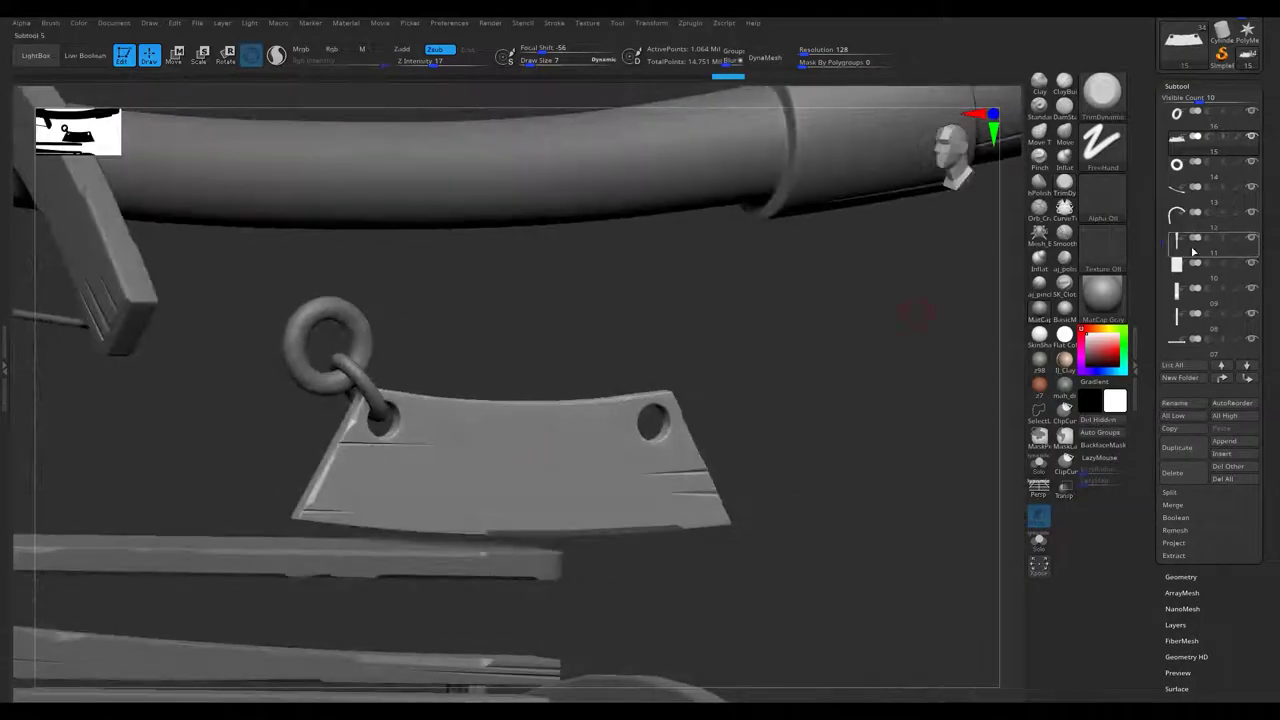
Select the tapered post and Solo it, orbiting to view its end face.
left_click(1195, 237)
mouse_move(400, 455)
left_mouse_down()
mouse_move(483, 345)
mouse_move(499, 447)
left_mouse_up()
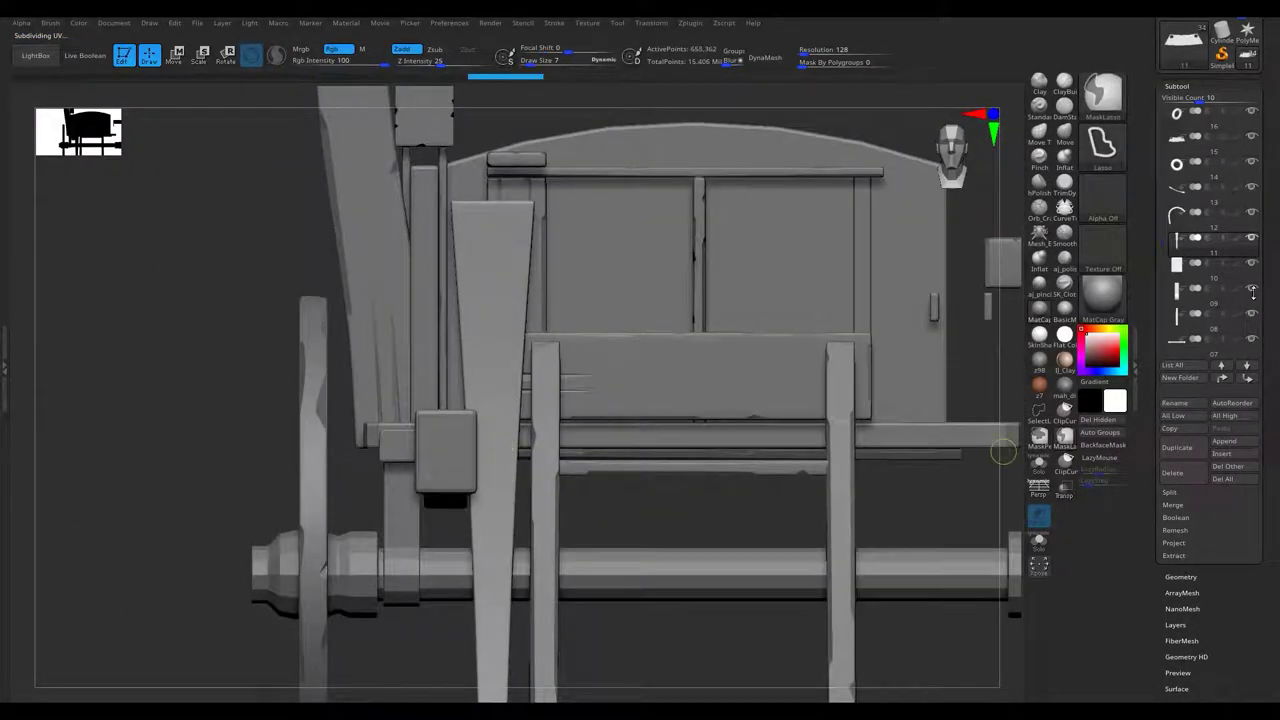
left_click(1253, 240, "shift")
left_click_drag(509, 297, 512, 447)
left_click_drag(520, 238, 640, 236)
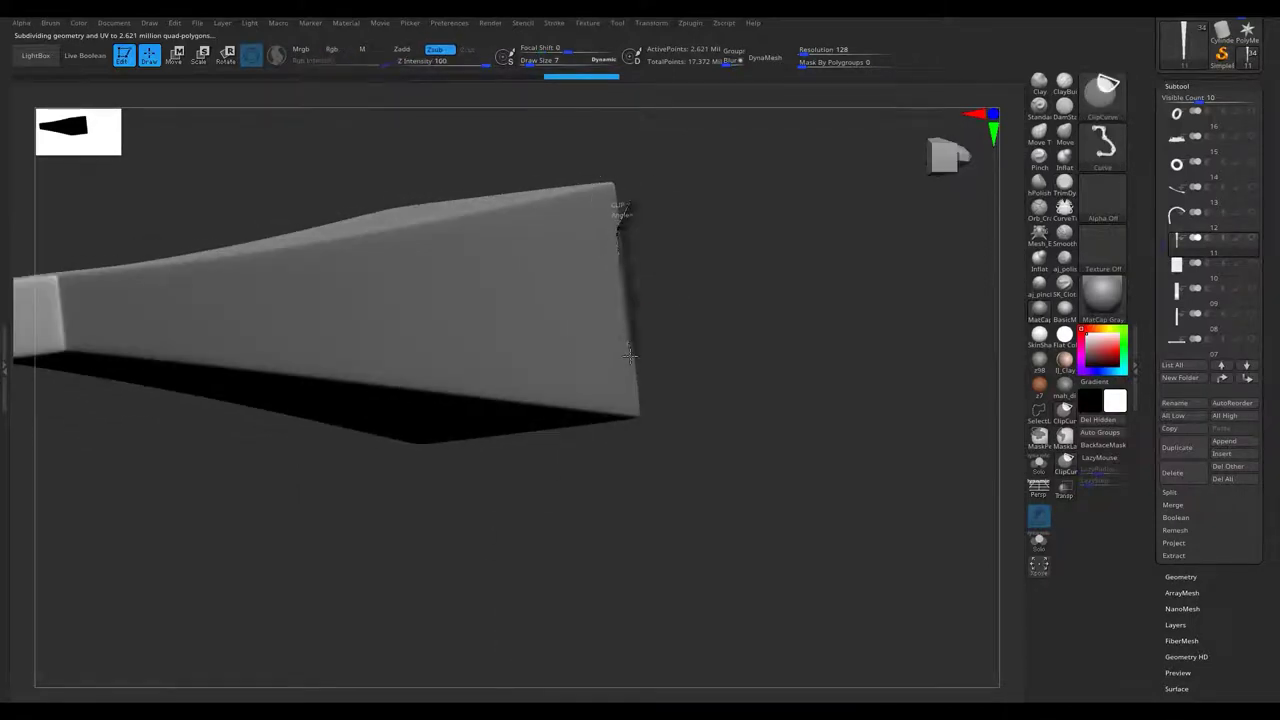
mouse_move(570, 340)
left_mouse_down()
mouse_move(540, 255)
mouse_move(680, 372)
mouse_move(714, 298)
mouse_move(722, 160)
left_mouse_up()
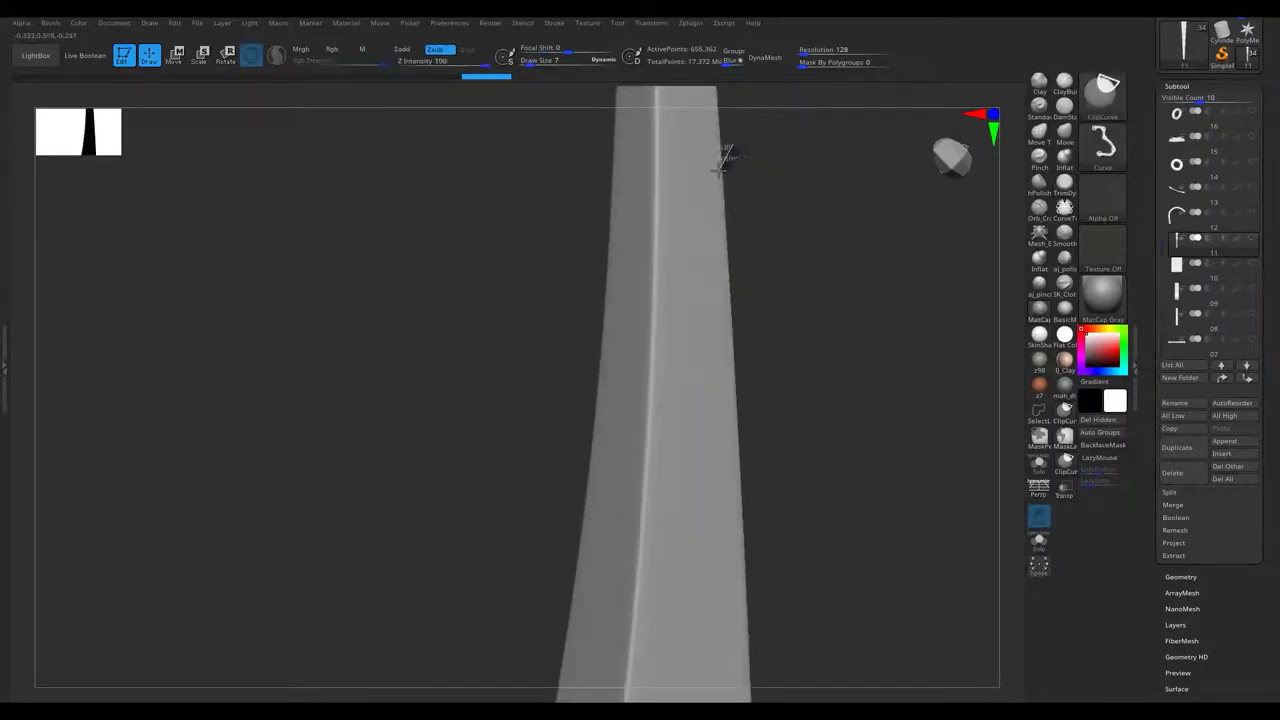
mouse_move(720, 650)
left_mouse_down()
mouse_move(666, 300)
mouse_move(704, 447)
mouse_move(713, 433)
left_mouse_up()
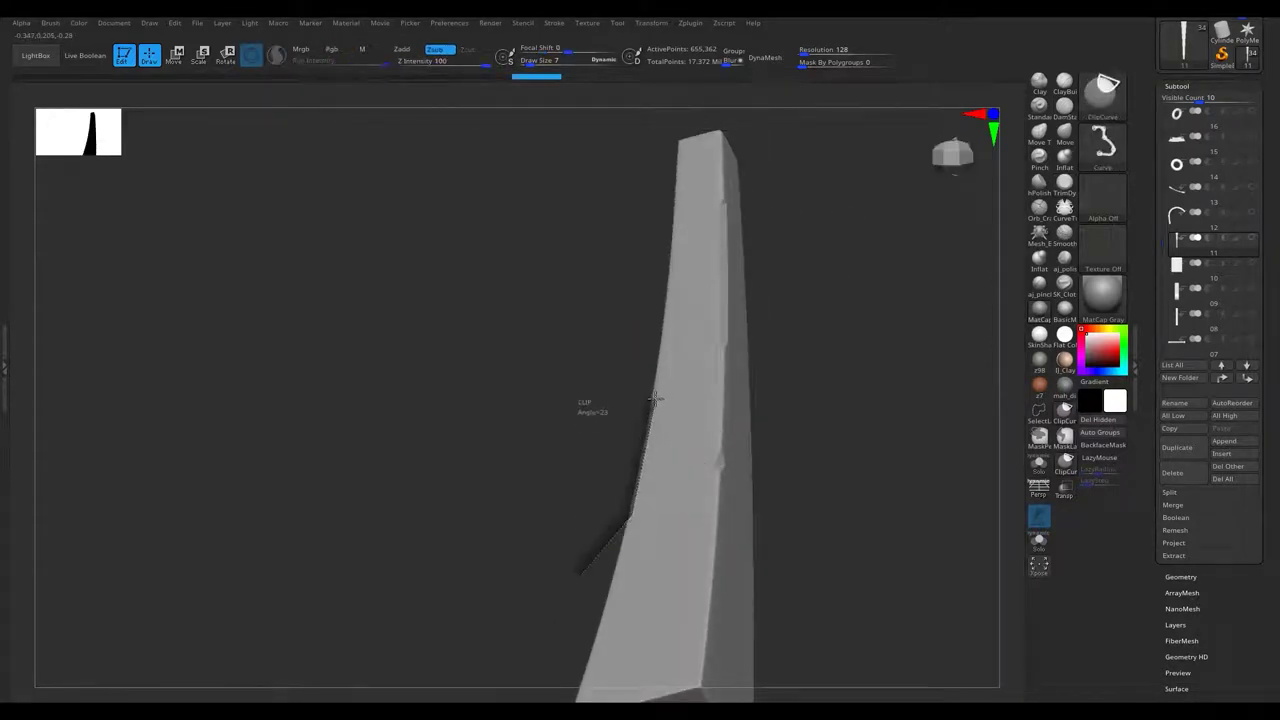
Clip angled chips along the tapered post's long edges.
mouse_move(670, 168)
left_mouse_down()
mouse_move(714, 286)
mouse_move(748, 294)
mouse_move(760, 250)
mouse_move(693, 238)
left_mouse_up()
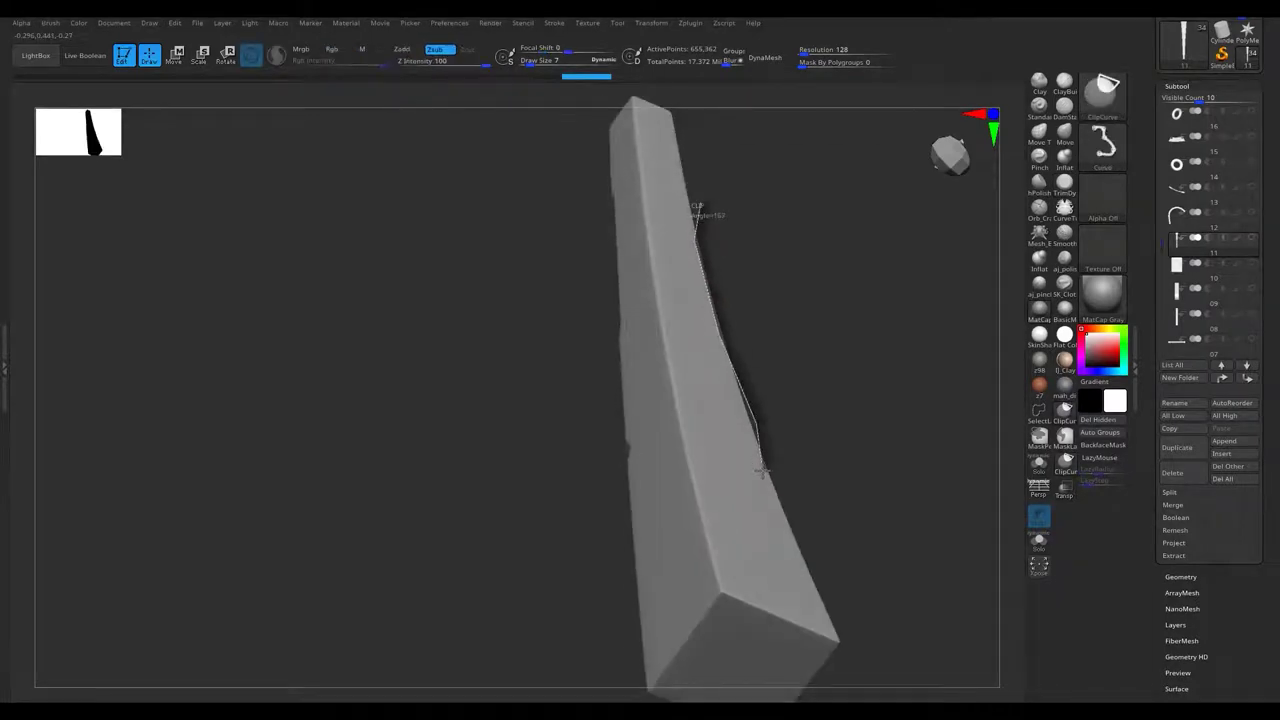
left_click_drag(818, 580, 812, 575)
left_click_drag(737, 406, 615, 590)
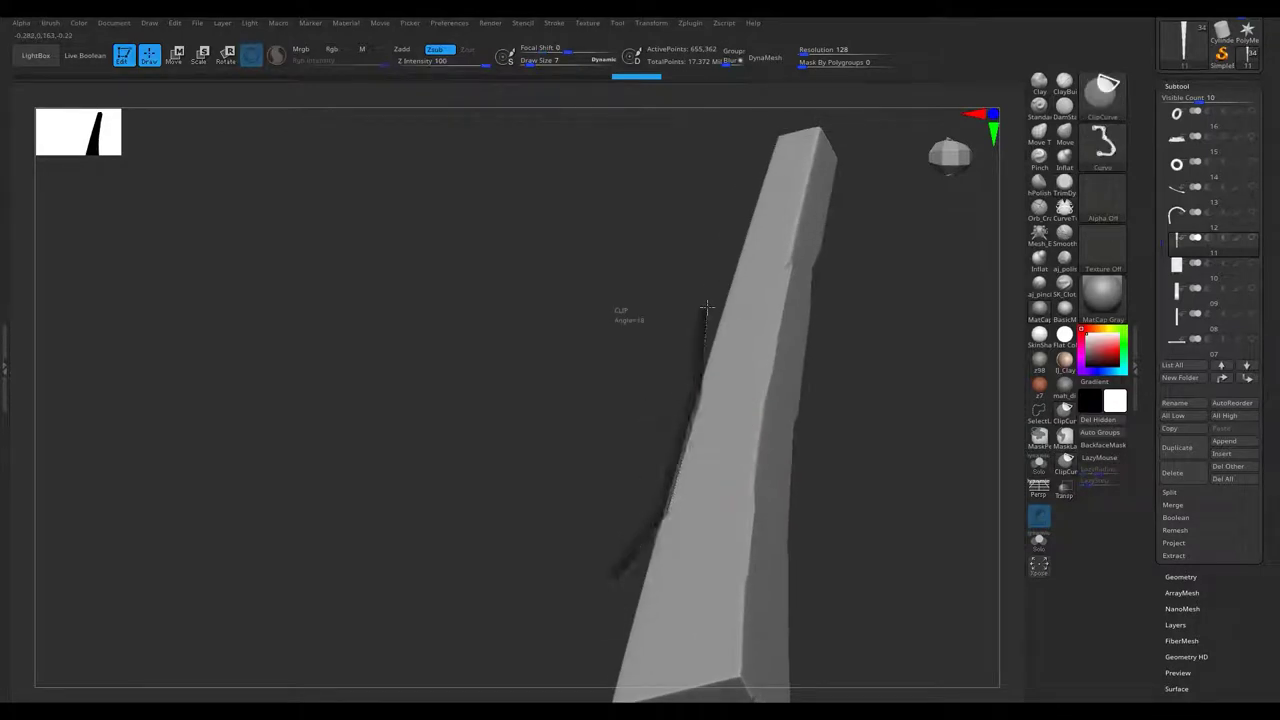
mouse_move(770, 135)
left_mouse_down()
mouse_move(777, 289)
mouse_move(766, 257)
mouse_move(737, 366)
mouse_move(698, 303)
mouse_move(763, 320)
mouse_move(729, 354)
mouse_move(754, 457)
mouse_move(768, 369)
mouse_move(732, 477)
mouse_move(756, 575)
left_mouse_up()
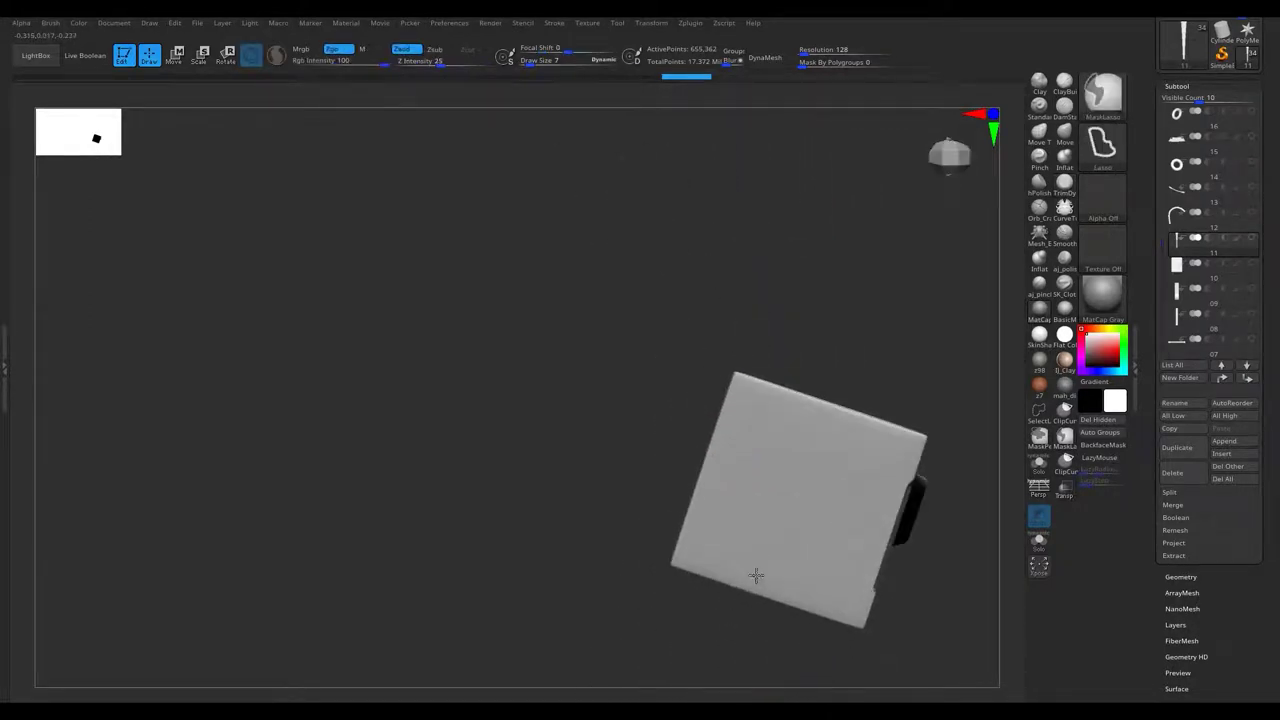
Clip chips off the block's top and side edges.
mouse_move(713, 502)
left_mouse_down()
mouse_move(700, 608)
mouse_move(694, 517)
left_mouse_up()
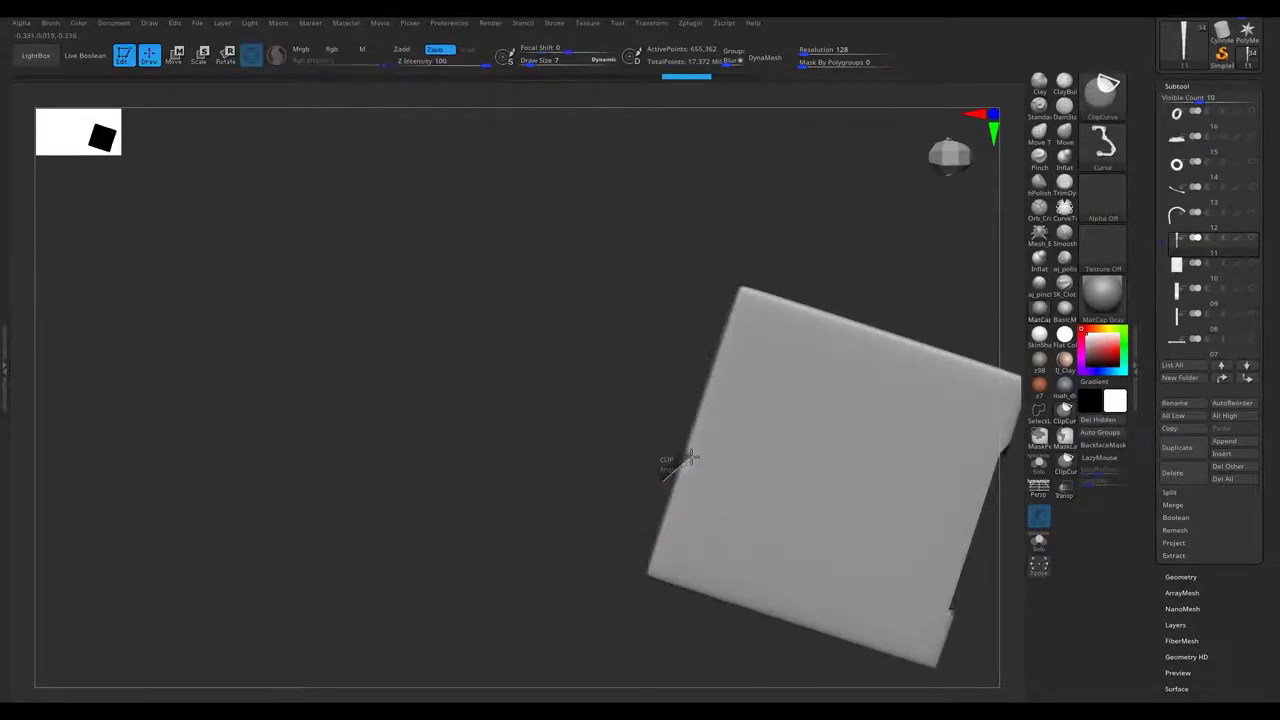
left_click_drag(690, 485, 680, 481)
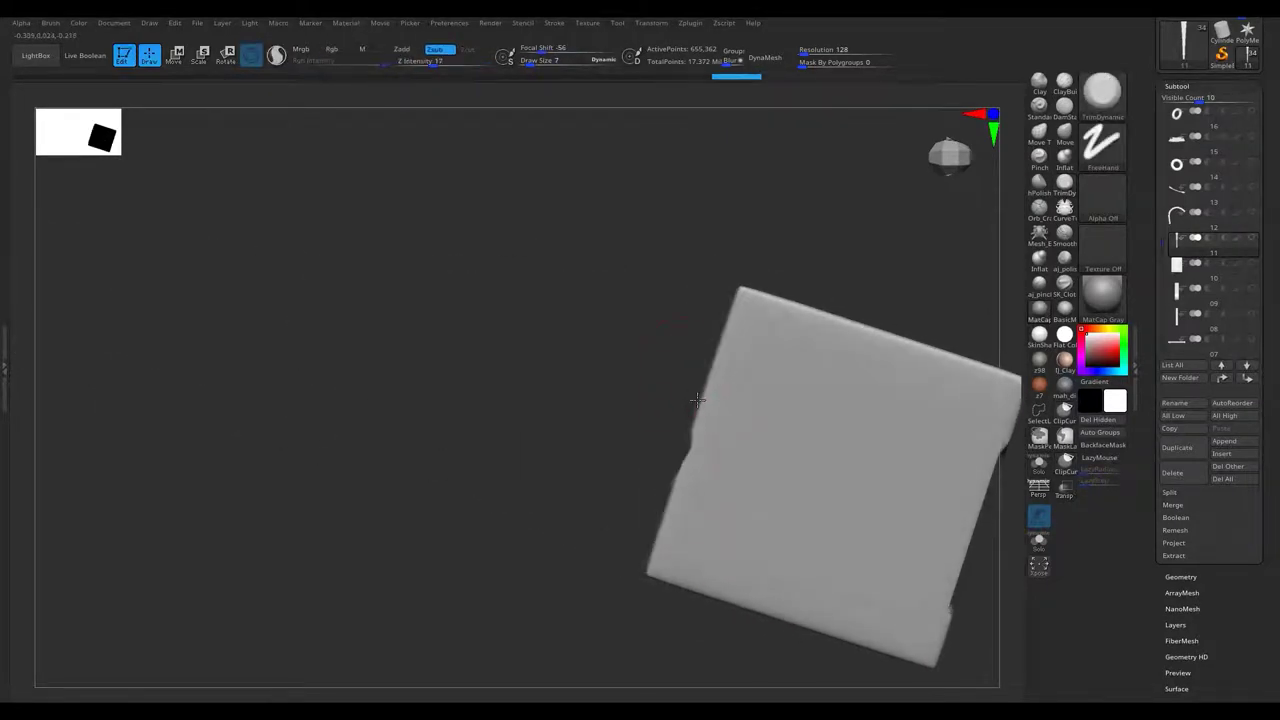
left_click_drag(717, 388, 687, 478)
mouse_move(714, 238)
left_mouse_down("alt")
mouse_move(783, 300)
mouse_move(786, 371)
mouse_move(771, 337)
mouse_move(825, 400)
left_mouse_up("alt")
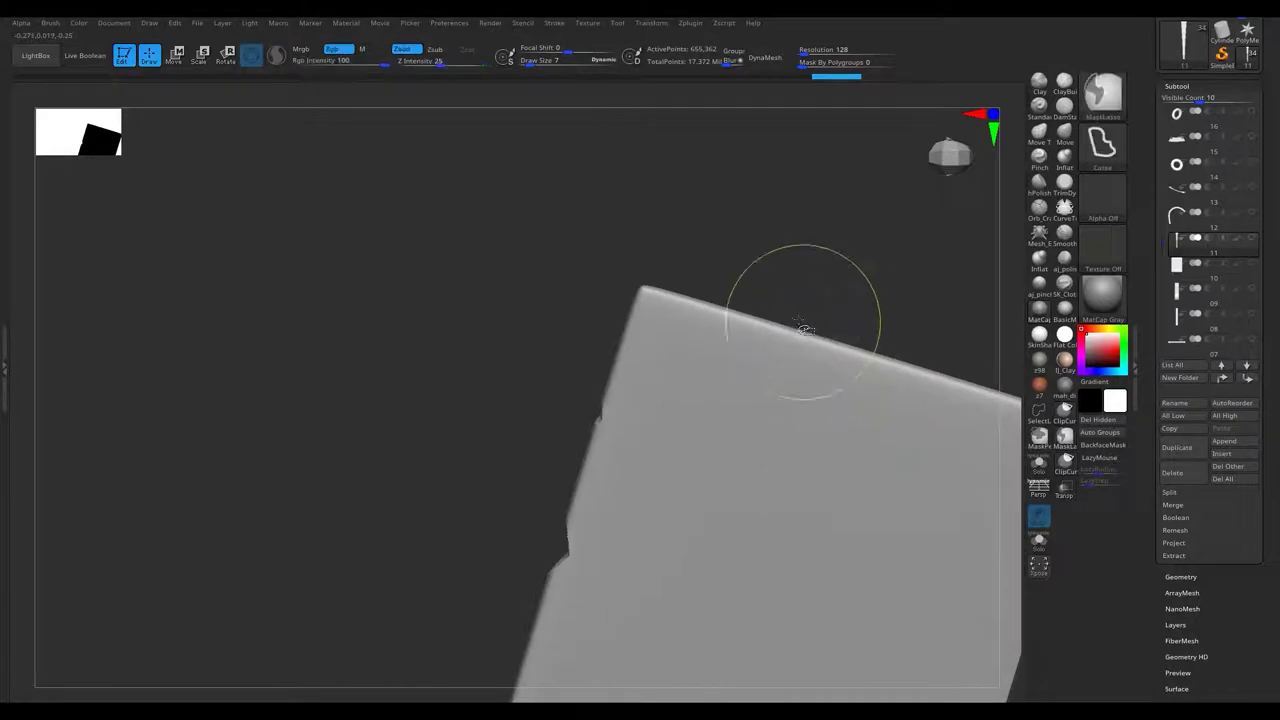
mouse_move(888, 319)
left_mouse_down()
mouse_move(751, 189)
mouse_move(809, 471)
mouse_move(731, 545)
mouse_move(731, 510)
left_mouse_up()
mouse_move(897, 619)
left_mouse_down()
mouse_move(672, 408)
mouse_move(771, 594)
mouse_move(763, 463)
mouse_move(734, 411)
mouse_move(614, 491)
mouse_move(663, 537)
mouse_move(696, 545)
mouse_move(672, 531)
mouse_move(717, 582)
left_mouse_up()
mouse_move(700, 492)
left_mouse_down()
mouse_move(703, 614)
mouse_move(710, 533)
mouse_move(606, 233)
mouse_move(506, 455)
mouse_move(531, 606)
mouse_move(497, 434)
mouse_move(537, 545)
mouse_move(486, 528)
mouse_move(428, 290)
mouse_move(448, 303)
left_mouse_up()
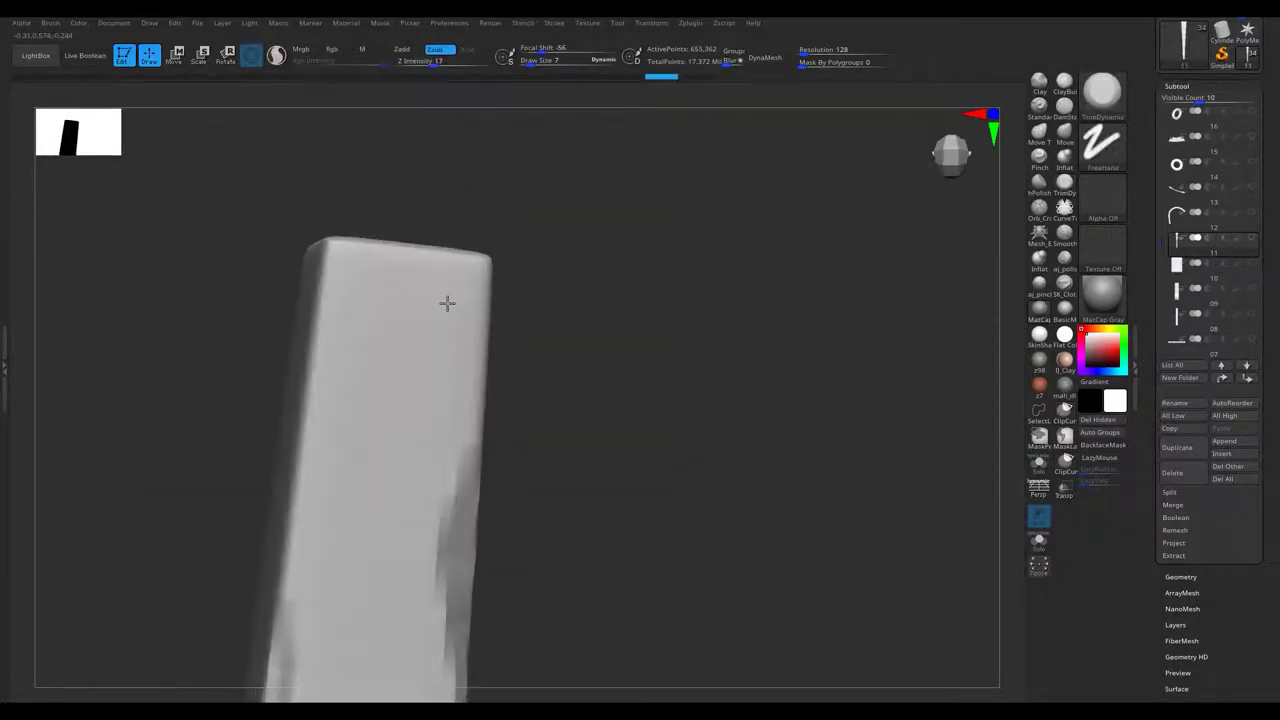
Notch the tall column's edge, then Solo the small box part.
left_click_drag(523, 313, 384, 217)
mouse_move(376, 315)
left_mouse_down()
mouse_move(443, 328)
mouse_move(557, 320)
mouse_move(588, 402)
left_mouse_up()
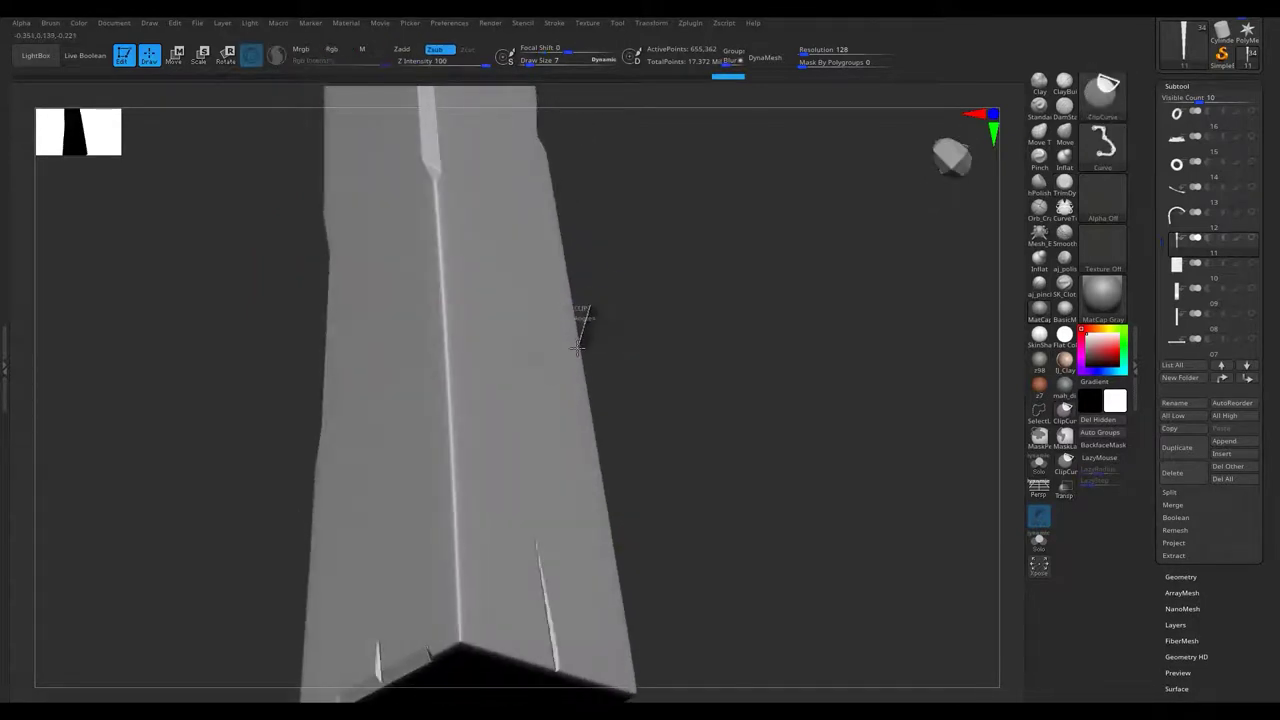
left_click_drag(660, 655, 558, 386, "ctrl+shift")
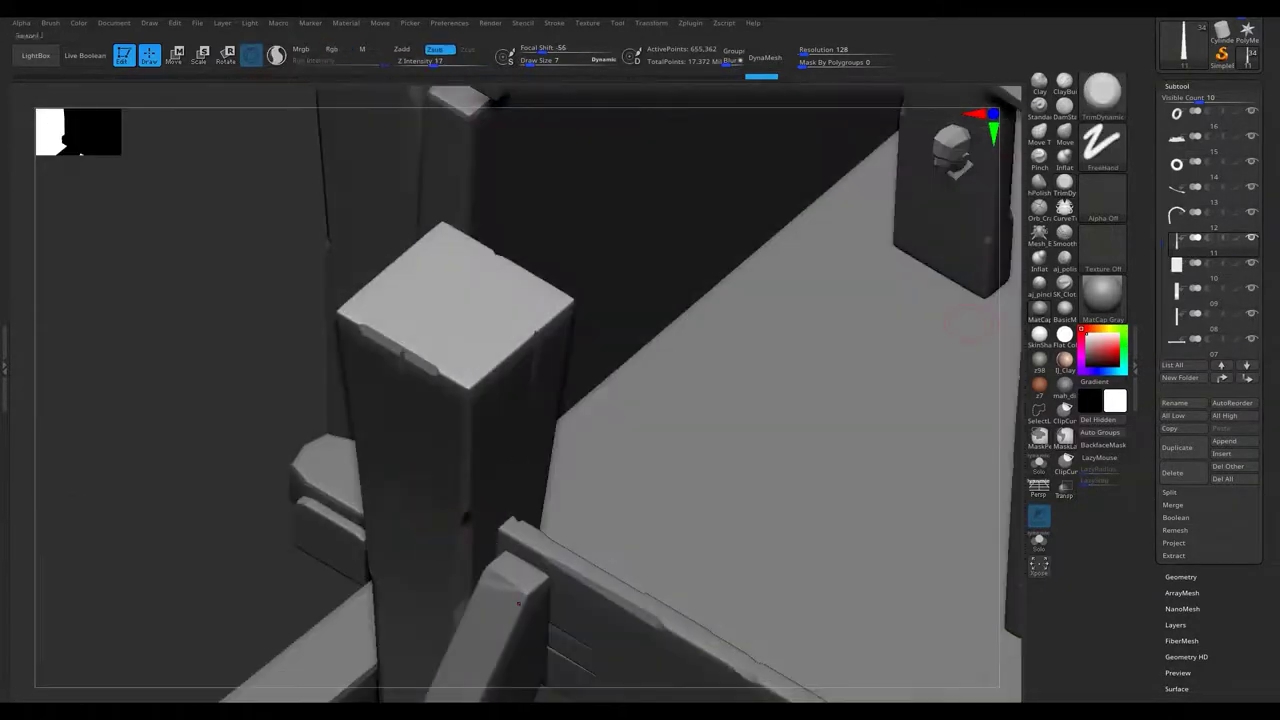
left_click(363, 371, "ctrl+shift")
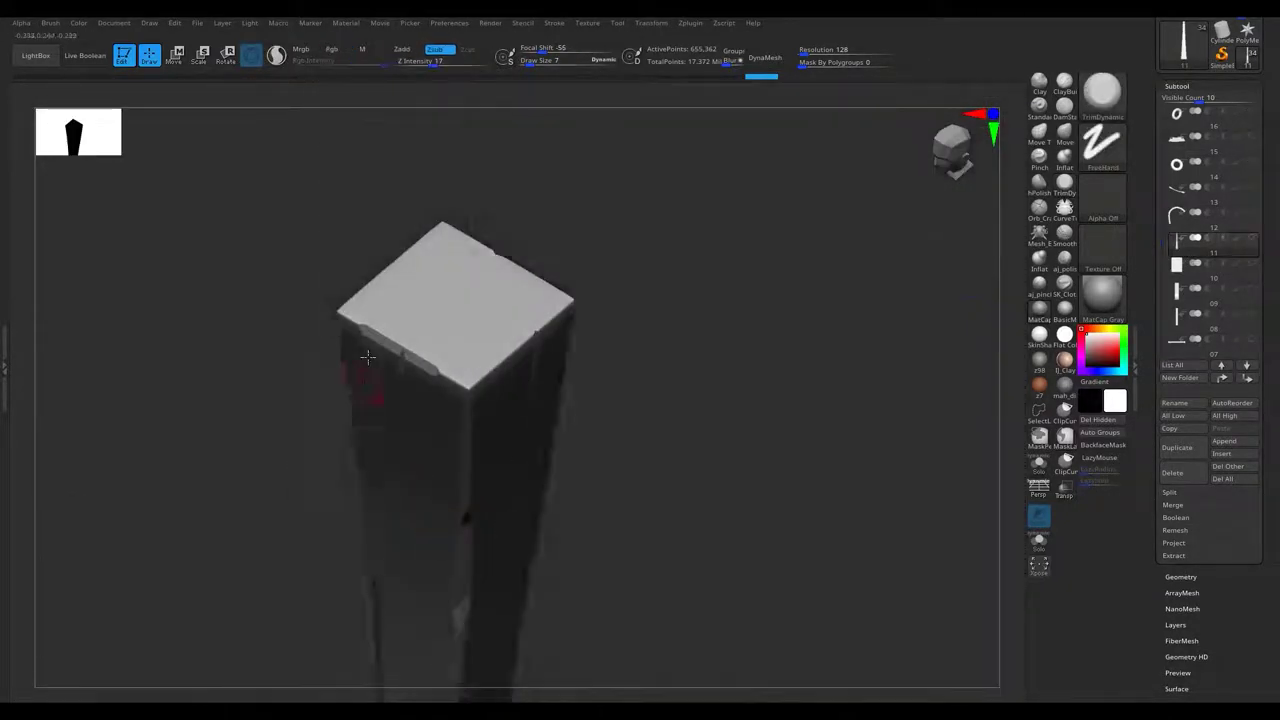
left_click_drag(363, 371, 366, 434)
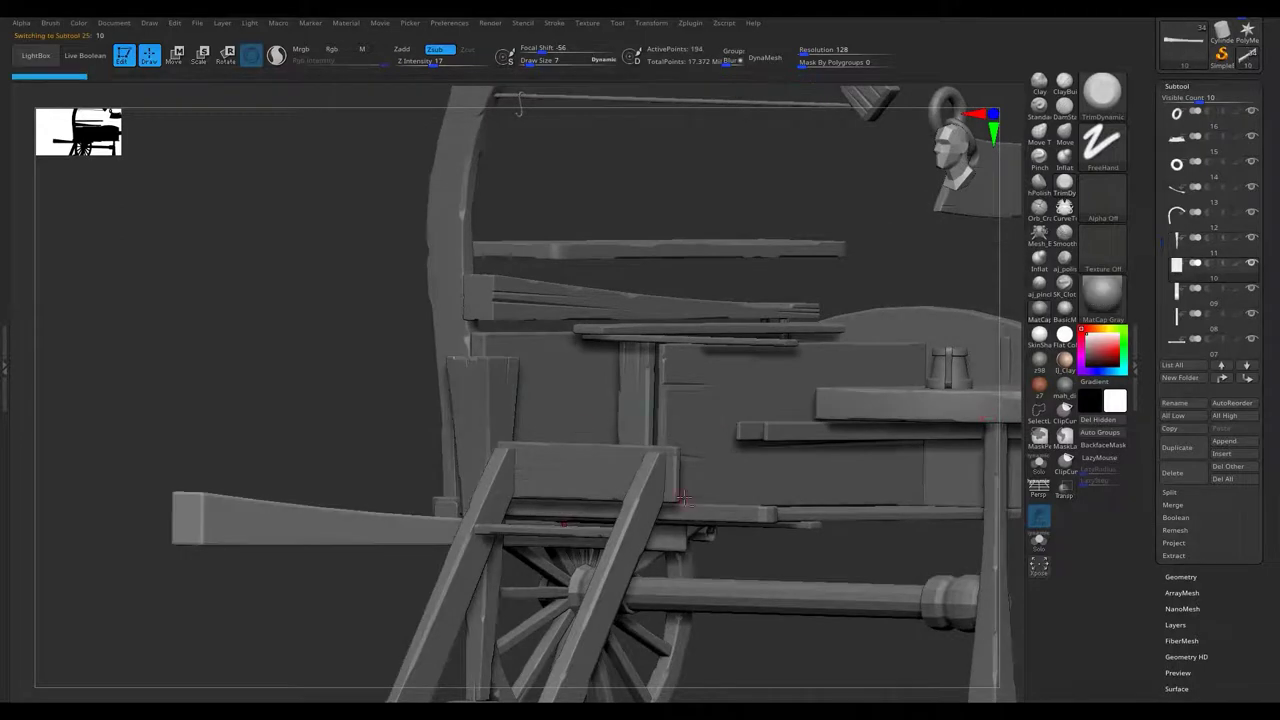
left_click(1251, 267, "shift")
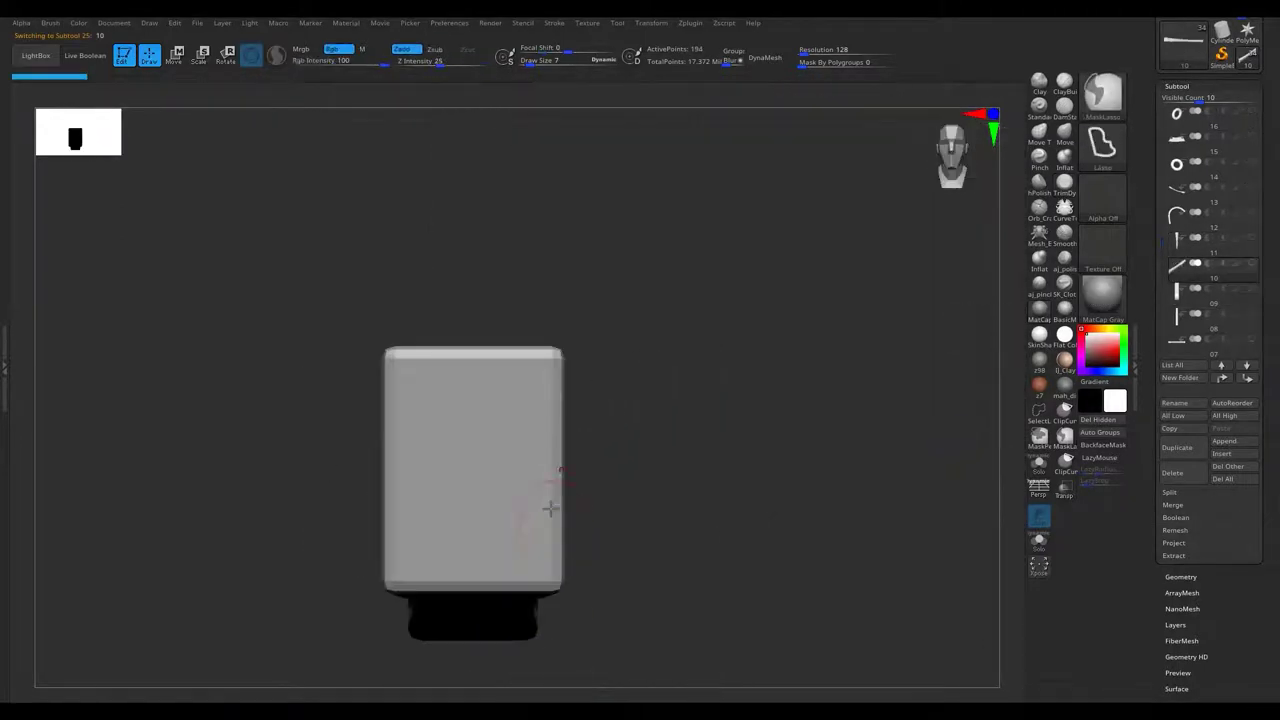
Select the small box part and frame it in view.
left_click(1189, 244)
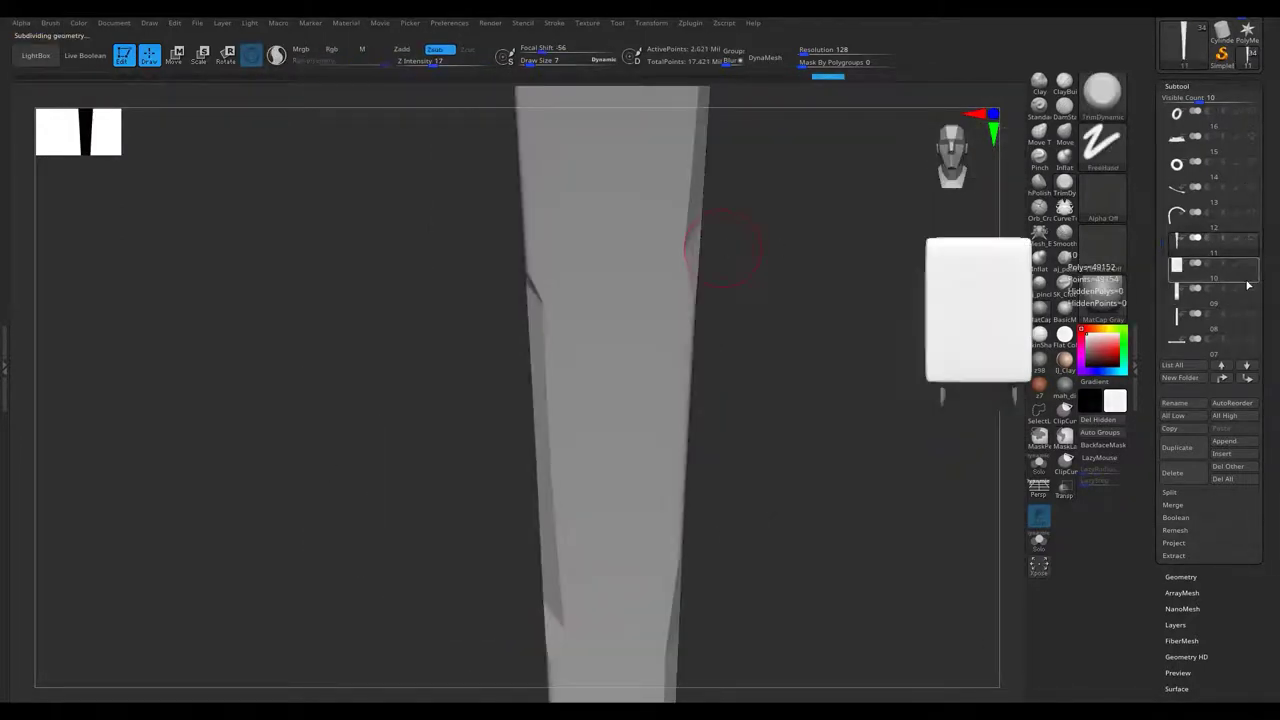
left_click(1246, 278)
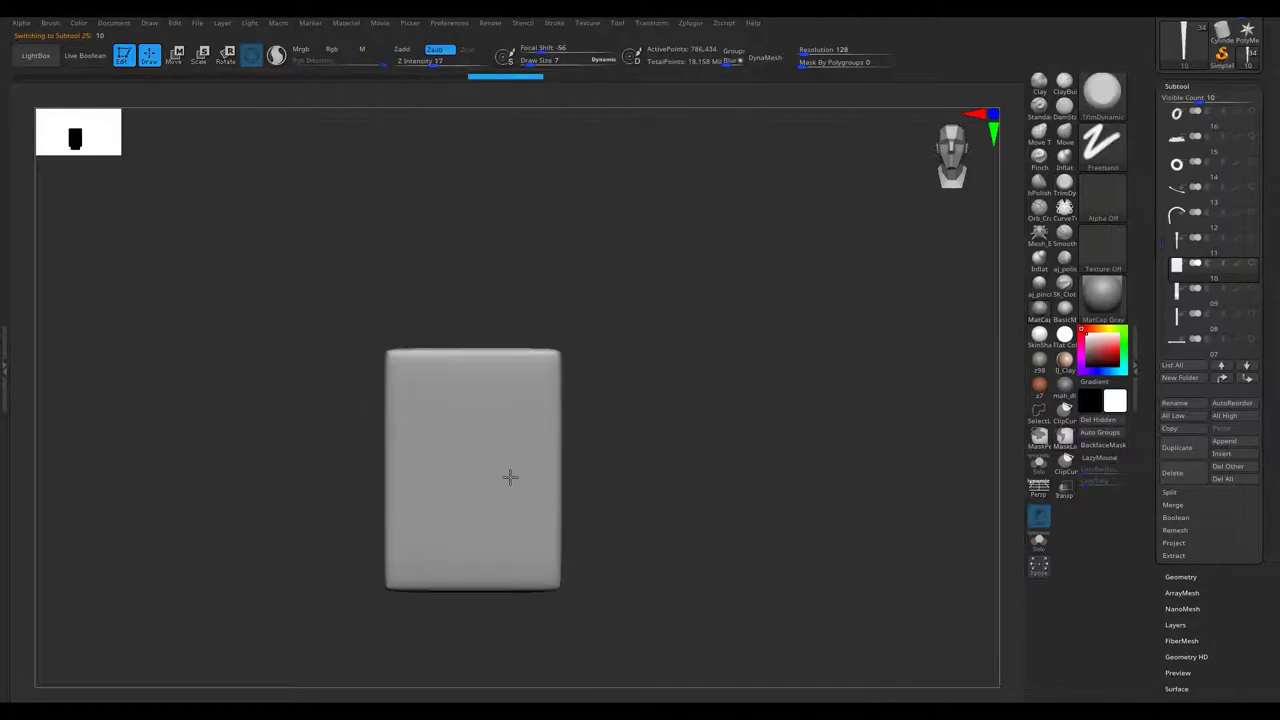
mouse_move(588, 503)
left_mouse_down()
mouse_move(531, 486)
mouse_move(581, 503)
mouse_move(666, 592)
mouse_move(580, 544)
left_mouse_up()
key("f")
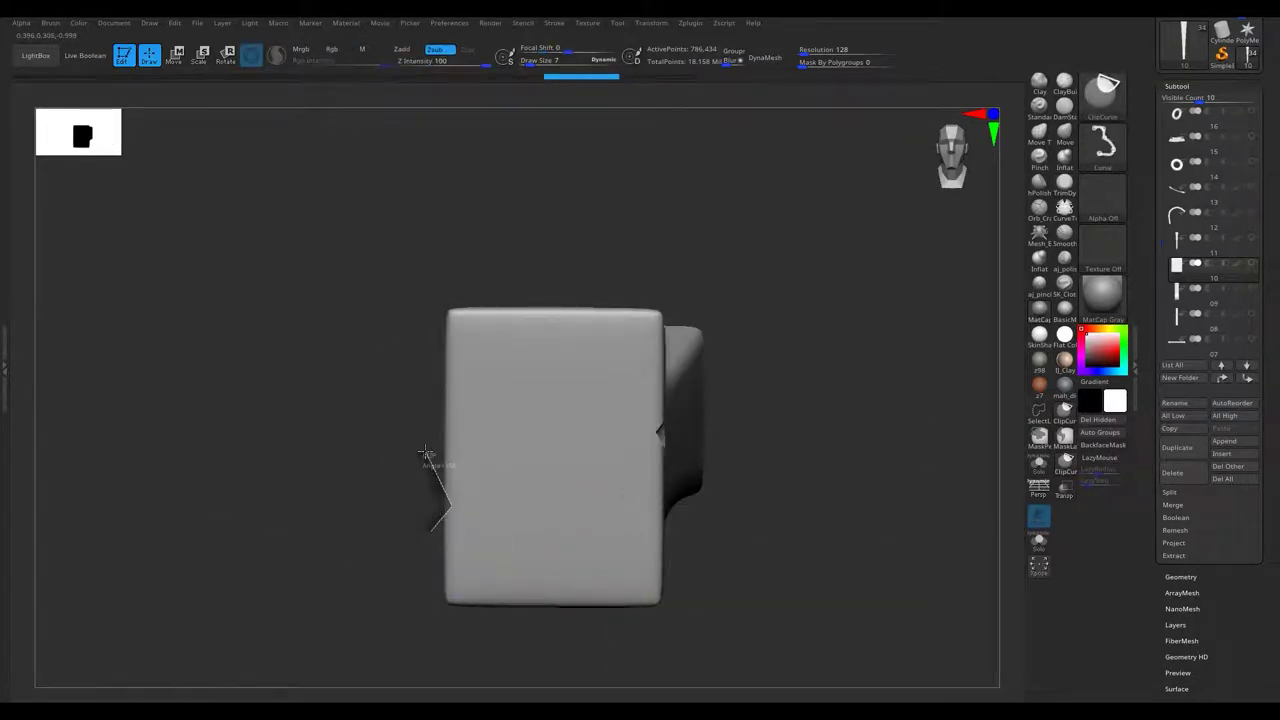
Cut V-shaped notches into both long sides of the box.
left_click_drag(425, 453, 426, 455, "ctrl+shift")
left_click_drag(426, 455, 443, 500)
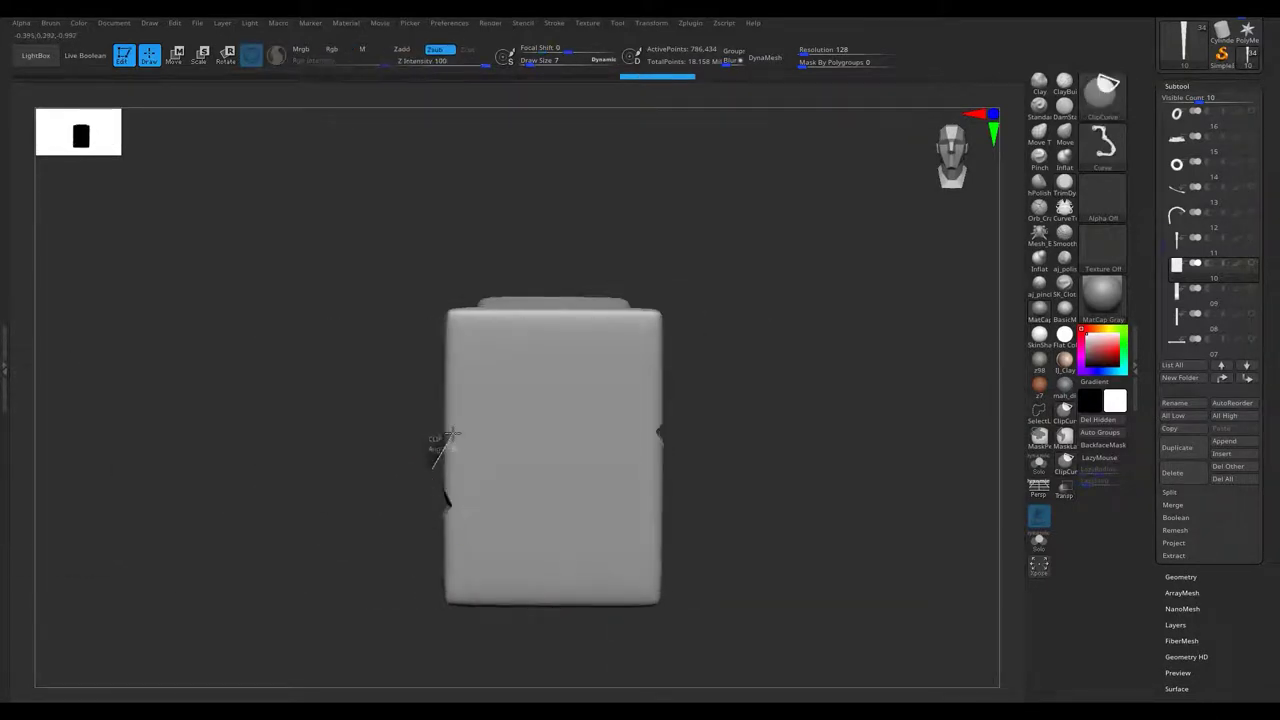
mouse_move(455, 412)
left_mouse_down()
mouse_move(459, 507)
mouse_move(446, 480)
left_mouse_up()
left_click_drag(446, 480, 466, 480)
mouse_move(443, 586)
left_mouse_down()
mouse_move(474, 491)
mouse_move(509, 453)
mouse_move(514, 514)
mouse_move(537, 457)
mouse_move(533, 471)
mouse_move(500, 457)
mouse_move(524, 474)
left_mouse_up()
left_click_drag(527, 555, 528, 409)
mouse_move(624, 476)
left_mouse_down()
mouse_move(671, 349)
mouse_move(557, 208)
left_mouse_up()
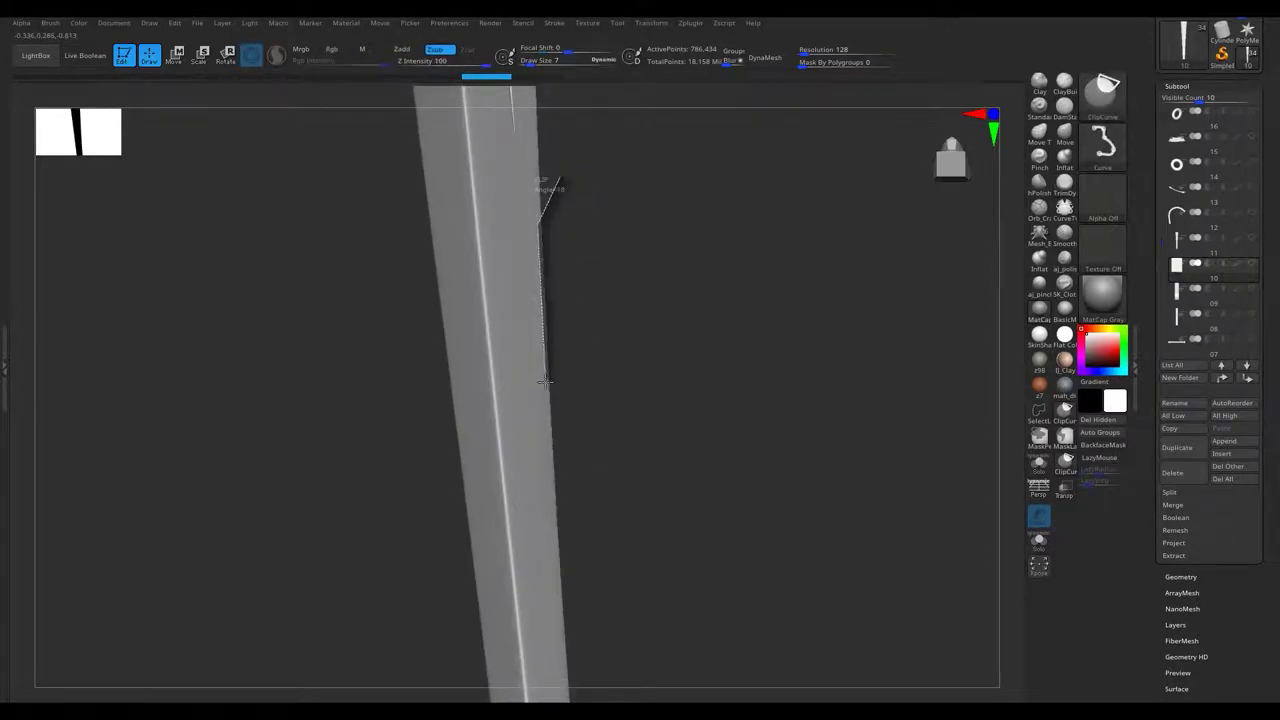
Orbit to the upright bar and slice the first ClipCurve notches along its edge.
mouse_move(533, 598)
left_mouse_down()
mouse_move(583, 340)
mouse_move(539, 259)
left_mouse_up()
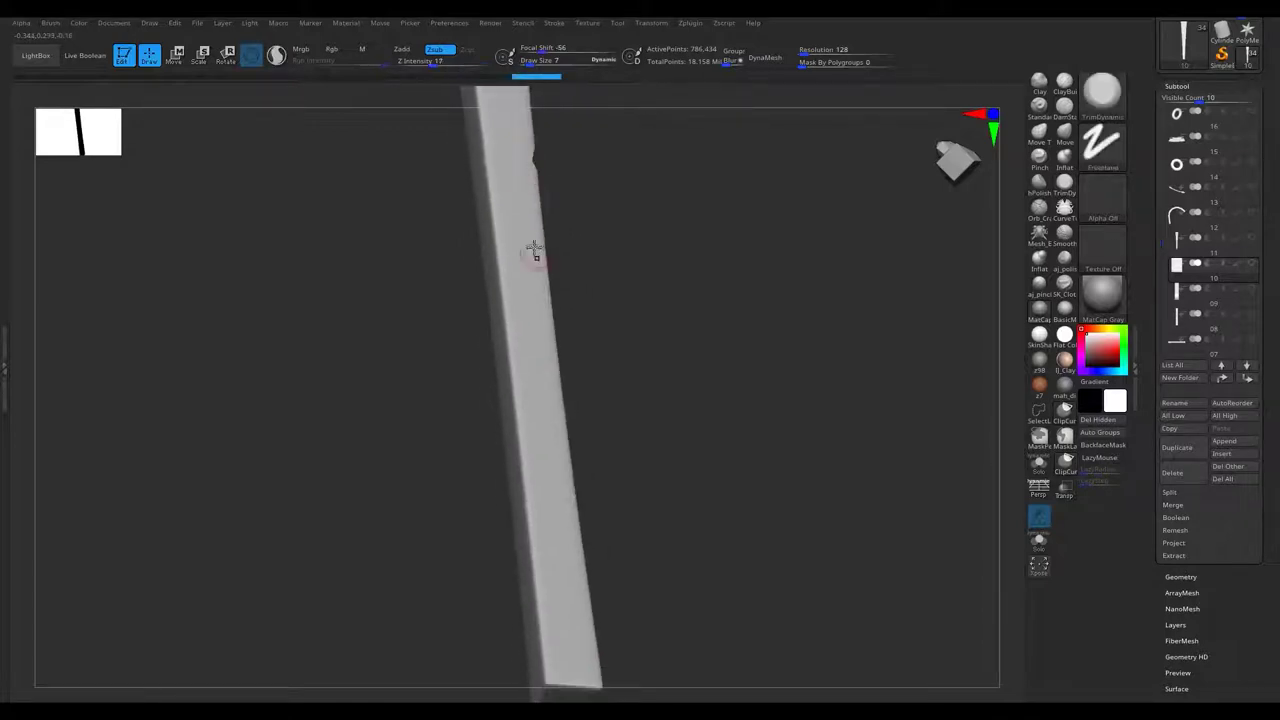
right_click_drag(521, 255, 537, 228)
key("ctrl+shift")
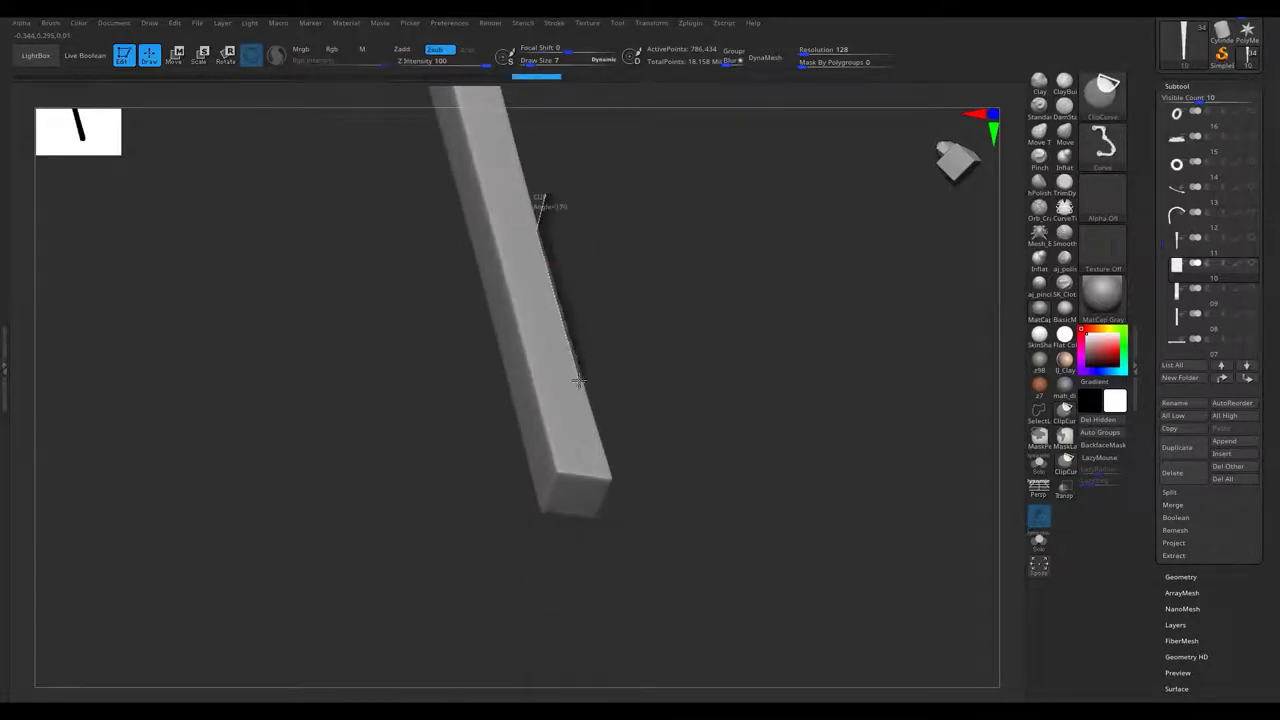
mouse_move(585, 370)
left_mouse_down("ctrl+shift")
mouse_move(514, 223)
mouse_move(534, 294)
mouse_move(430, 485)
left_mouse_up("ctrl+shift")
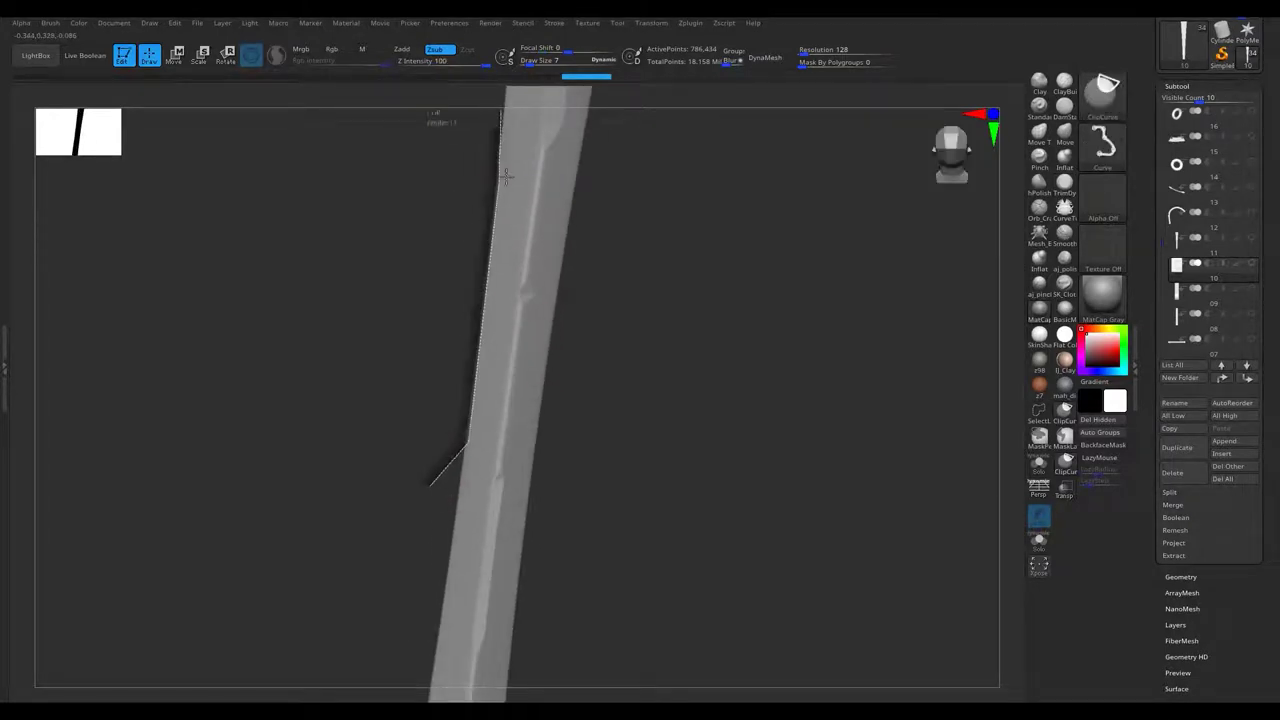
right_click_drag(520, 394, 511, 407)
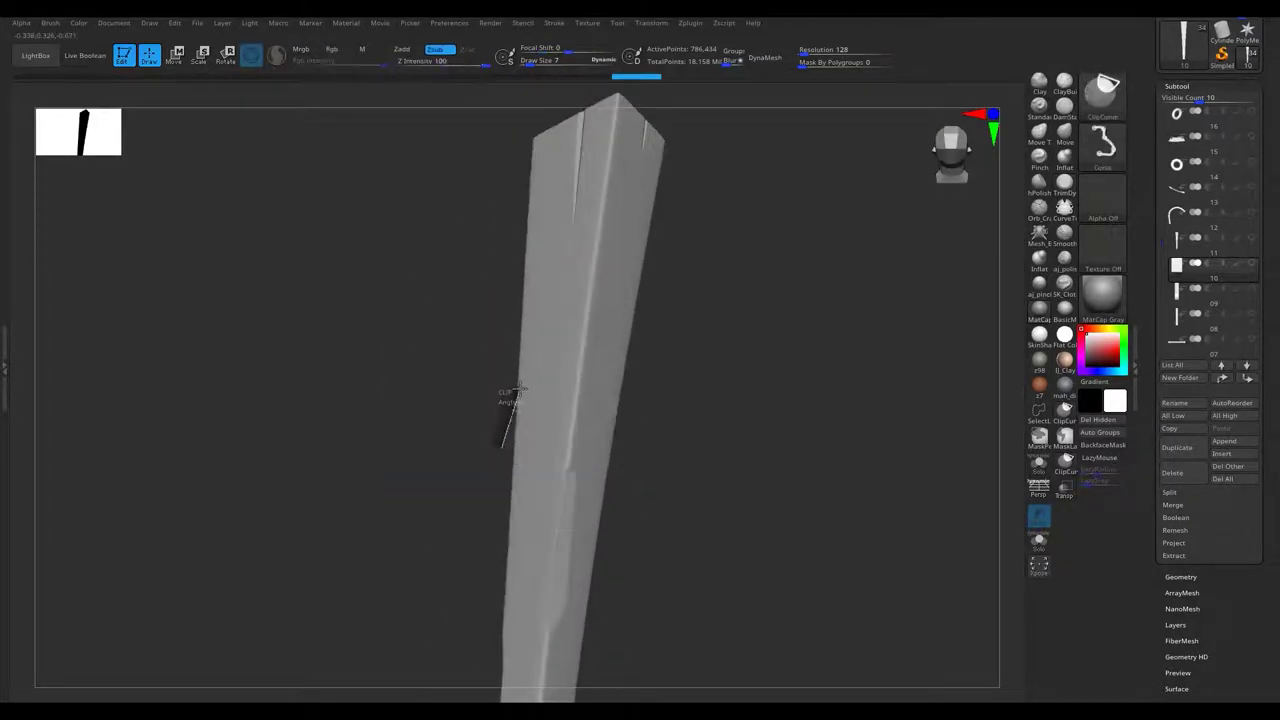
Chip several more sections off the diagonal bar's edge with ClipCurve cuts.
mouse_move(524, 150)
left_mouse_down()
mouse_move(714, 354)
mouse_move(733, 483)
mouse_move(480, 331)
mouse_move(580, 157)
mouse_move(634, 451)
mouse_move(608, 353)
left_mouse_up()
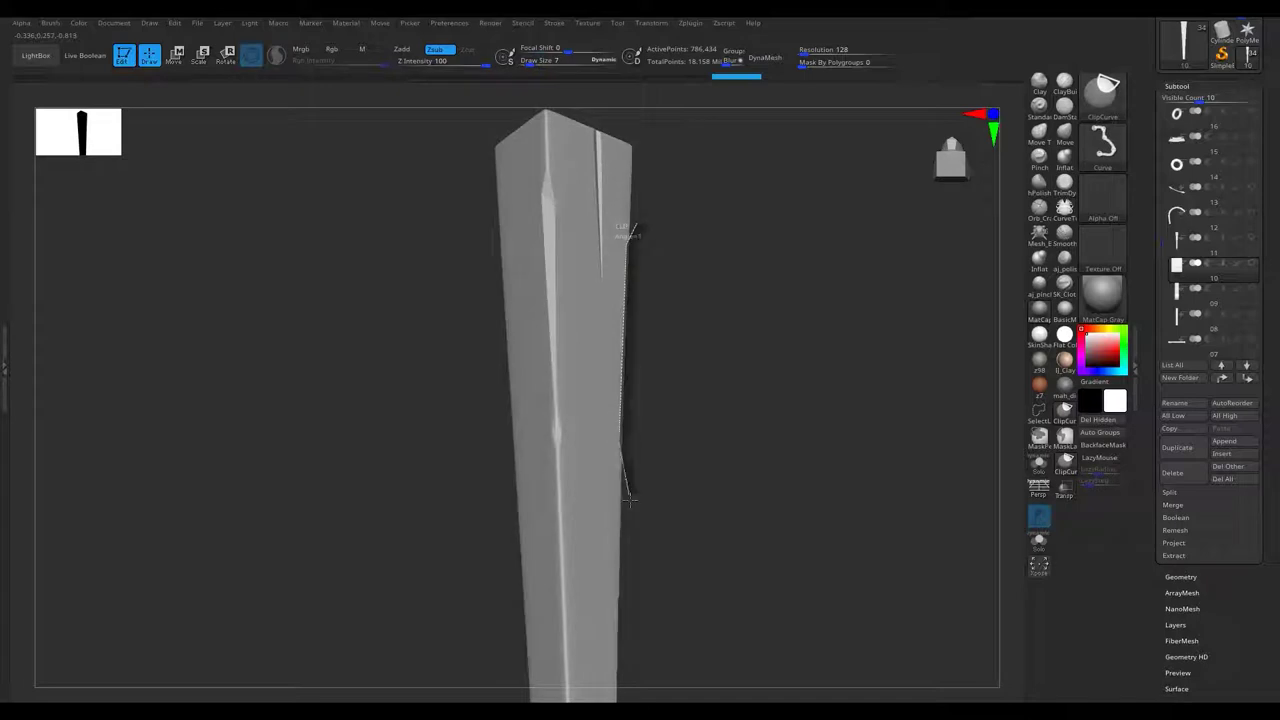
mouse_move(600, 467)
left_mouse_down("ctrl+shift")
mouse_move(603, 543)
mouse_move(629, 200)
mouse_move(629, 284)
left_mouse_up("ctrl+shift")
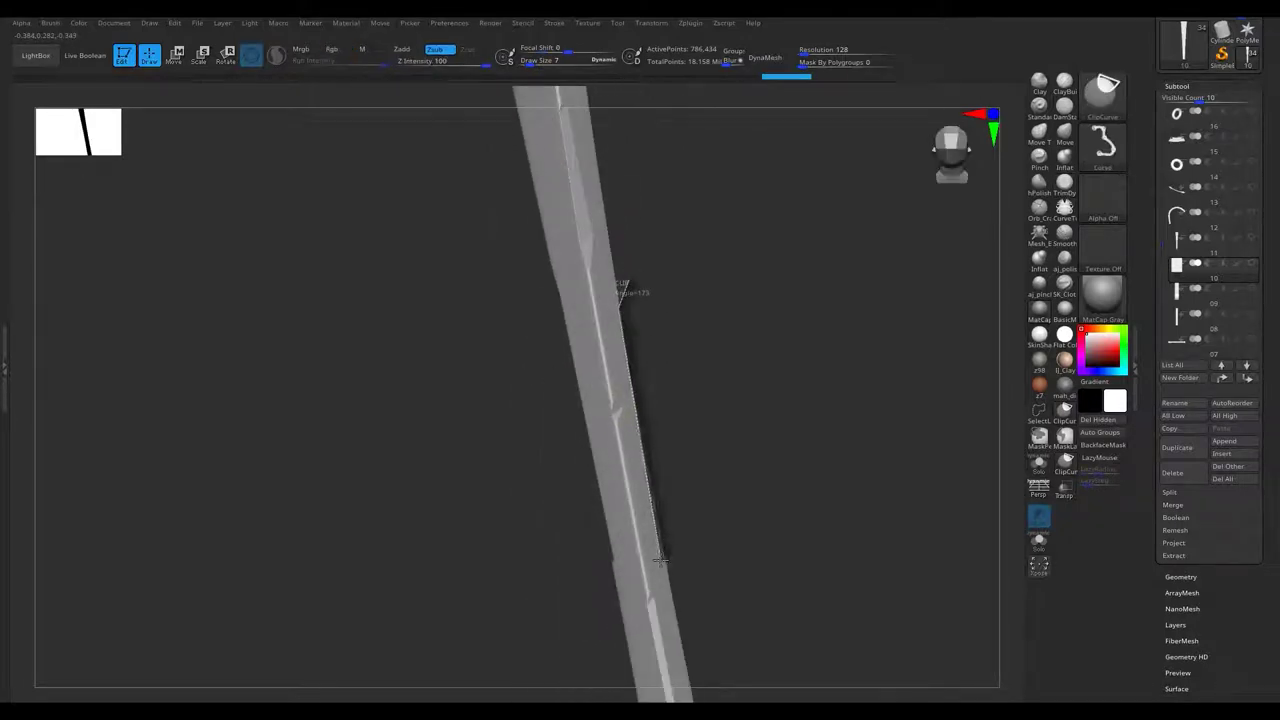
left_click_drag(621, 300, 621, 302, "ctrl+shift")
mouse_move(621, 302)
left_mouse_down("alt")
mouse_move(620, 380)
mouse_move(650, 330)
mouse_move(669, 330)
left_mouse_up("alt")
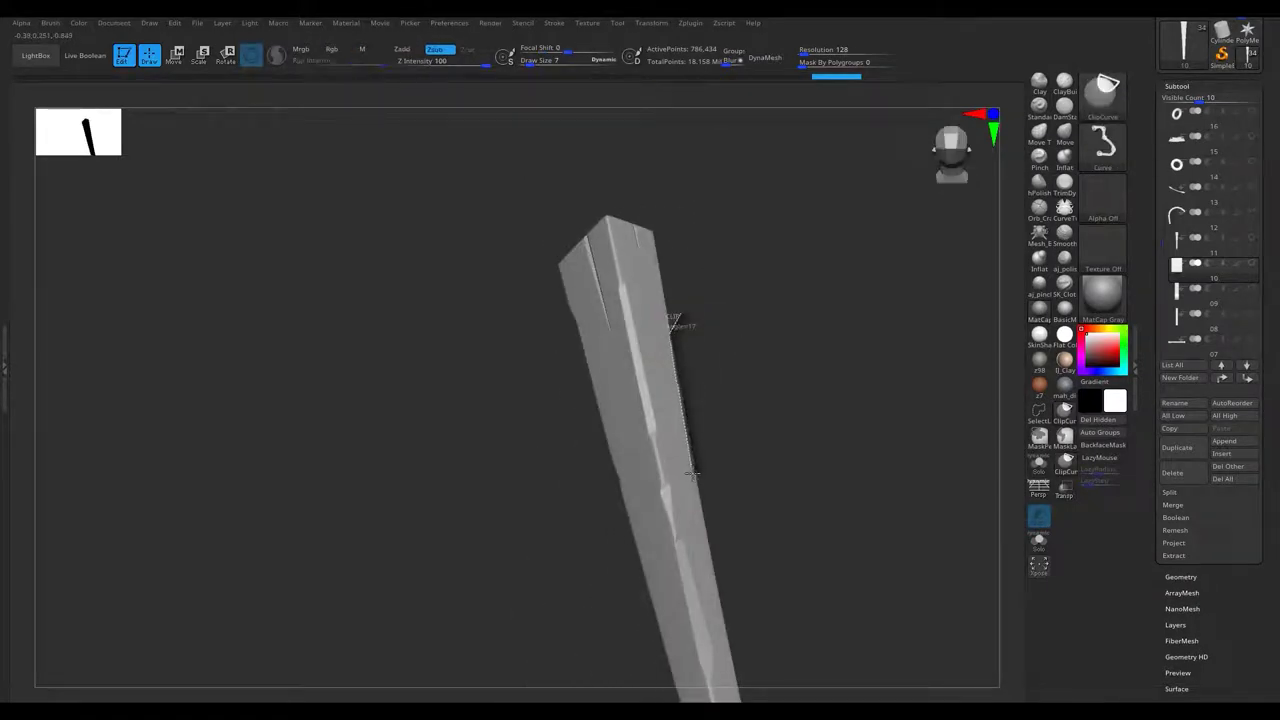
left_click_drag(693, 580, 693, 580, "ctrl+shift")
mouse_move(693, 580)
left_mouse_down("alt")
mouse_move(628, 371)
mouse_move(657, 323)
mouse_move(625, 218)
left_mouse_up("alt")
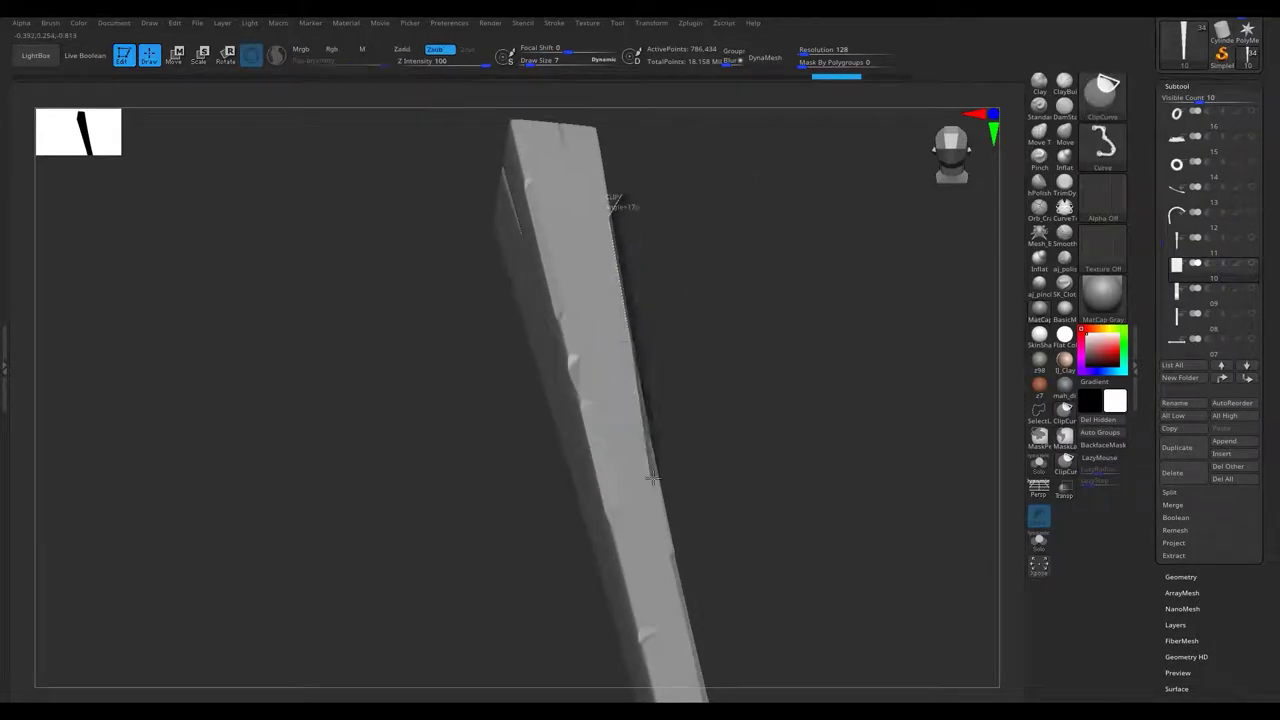
left_click_drag(621, 283, 708, 193, "ctrl+shift")
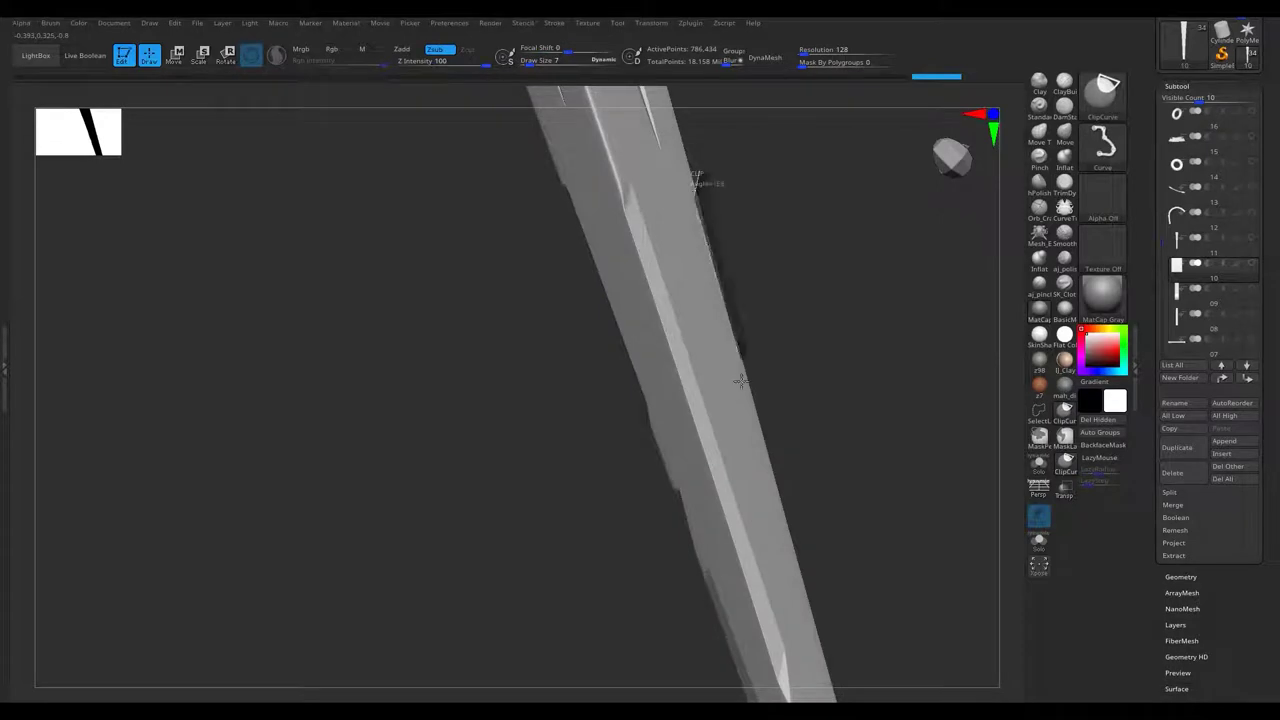
Cut a final chip along the nearly upright bar and inspect its squared end.
mouse_move(810, 587)
left_mouse_down()
mouse_move(672, 197)
mouse_move(677, 263)
mouse_move(594, 286)
mouse_move(562, 250)
mouse_move(575, 280)
left_mouse_up()
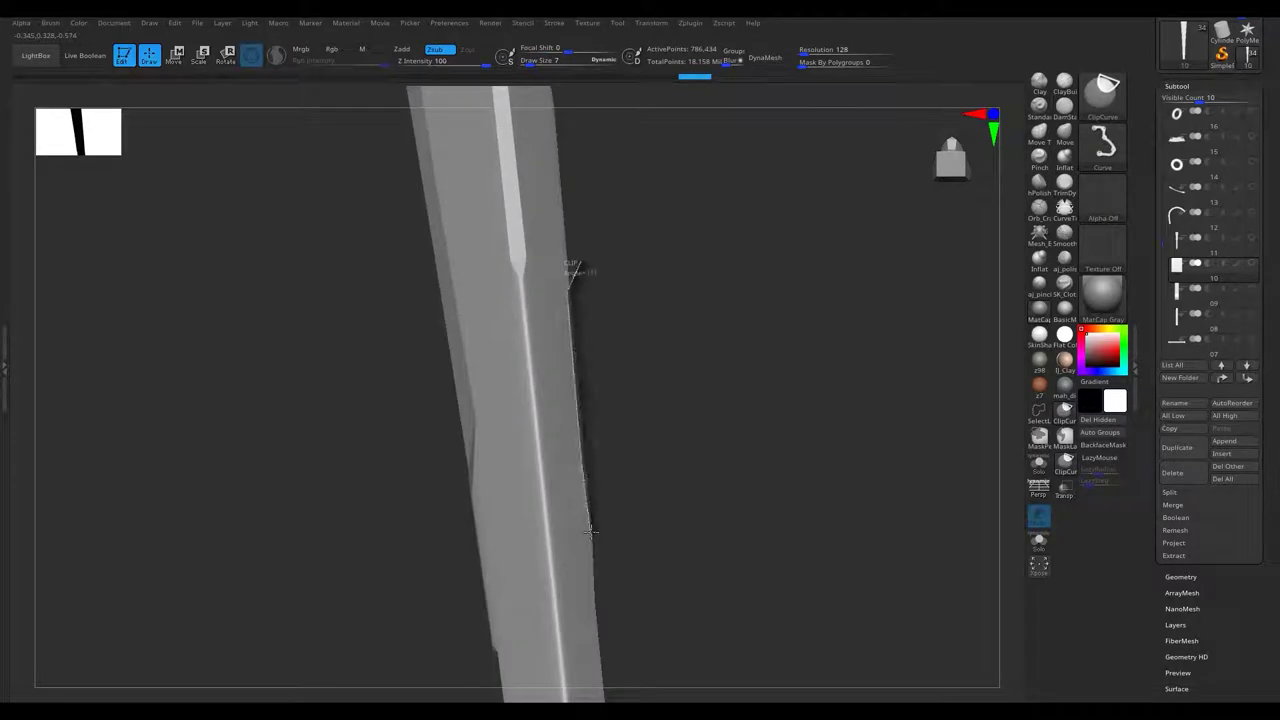
mouse_move(598, 548)
left_mouse_down("ctrl+shift")
mouse_move(549, 314)
mouse_move(577, 234)
mouse_move(506, 263)
mouse_move(483, 148)
left_mouse_up("ctrl+shift")
mouse_move(447, 216)
left_mouse_down()
mouse_move(473, 326)
mouse_move(463, 251)
mouse_move(476, 228)
left_mouse_up()
mouse_move(476, 228)
right_mouse_down()
mouse_move(514, 269)
mouse_move(509, 317)
mouse_move(462, 404)
mouse_move(437, 409)
mouse_move(523, 480)
mouse_move(497, 295)
right_mouse_up()
mouse_move(536, 244)
right_mouse_down()
mouse_move(557, 400)
mouse_move(563, 366)
mouse_move(600, 420)
mouse_move(665, 458)
right_mouse_up()
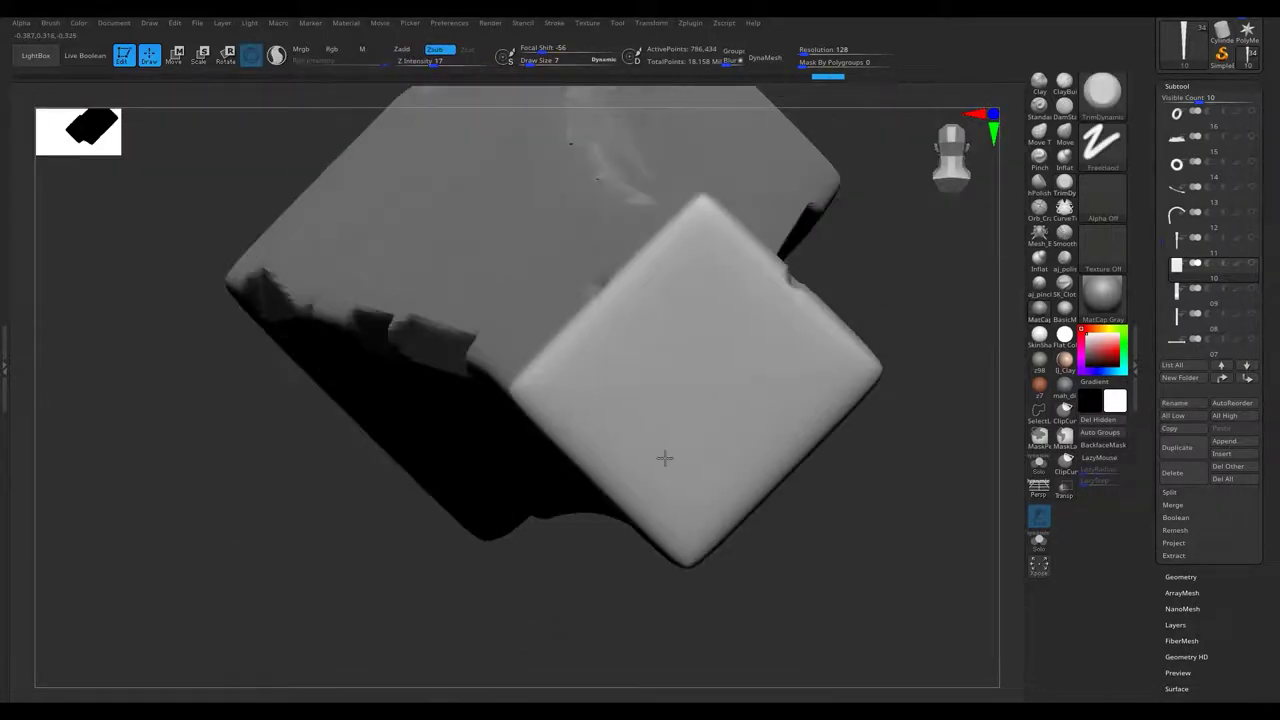
Clip small chunks off the bar's end corners and inspect the clipped end face.
mouse_move(747, 552)
right_mouse_down()
mouse_move(743, 263)
mouse_move(769, 550)
mouse_move(703, 486)
mouse_move(525, 424)
mouse_move(703, 503)
mouse_move(575, 517)
mouse_move(576, 489)
mouse_move(623, 543)
mouse_move(623, 586)
mouse_move(651, 598)
mouse_move(594, 286)
mouse_move(614, 251)
mouse_move(435, 268)
right_mouse_up()
left_click_drag(435, 268, 562, 242, "ctrl+shift")
mouse_move(562, 242)
right_mouse_down()
mouse_move(523, 391)
mouse_move(600, 366)
mouse_move(665, 451)
right_mouse_up()
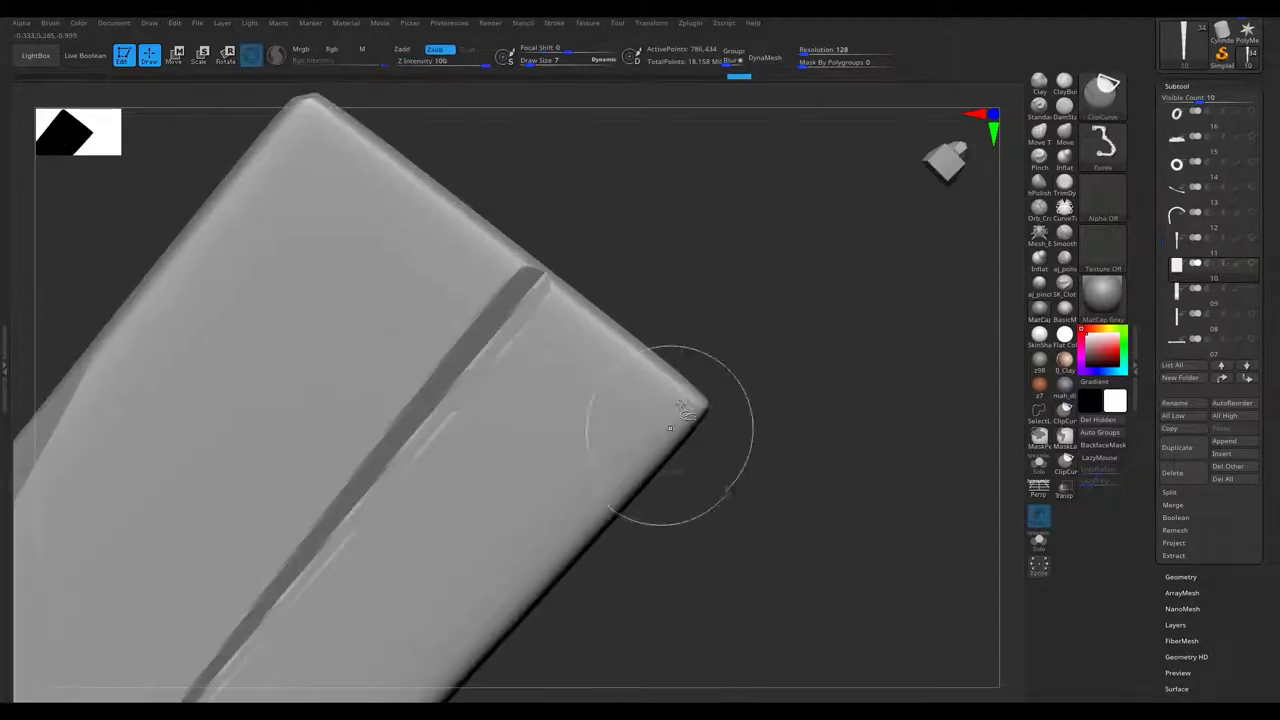
left_click_drag(708, 438, 708, 438, "ctrl+shift")
mouse_move(708, 438)
right_mouse_down()
mouse_move(629, 457)
mouse_move(640, 391)
mouse_move(640, 474)
mouse_move(613, 535)
mouse_move(668, 484)
right_mouse_up()
mouse_move(320, 515)
right_mouse_down("ctrl")
mouse_move(323, 663)
mouse_move(366, 566)
mouse_move(469, 447)
right_mouse_up("ctrl")
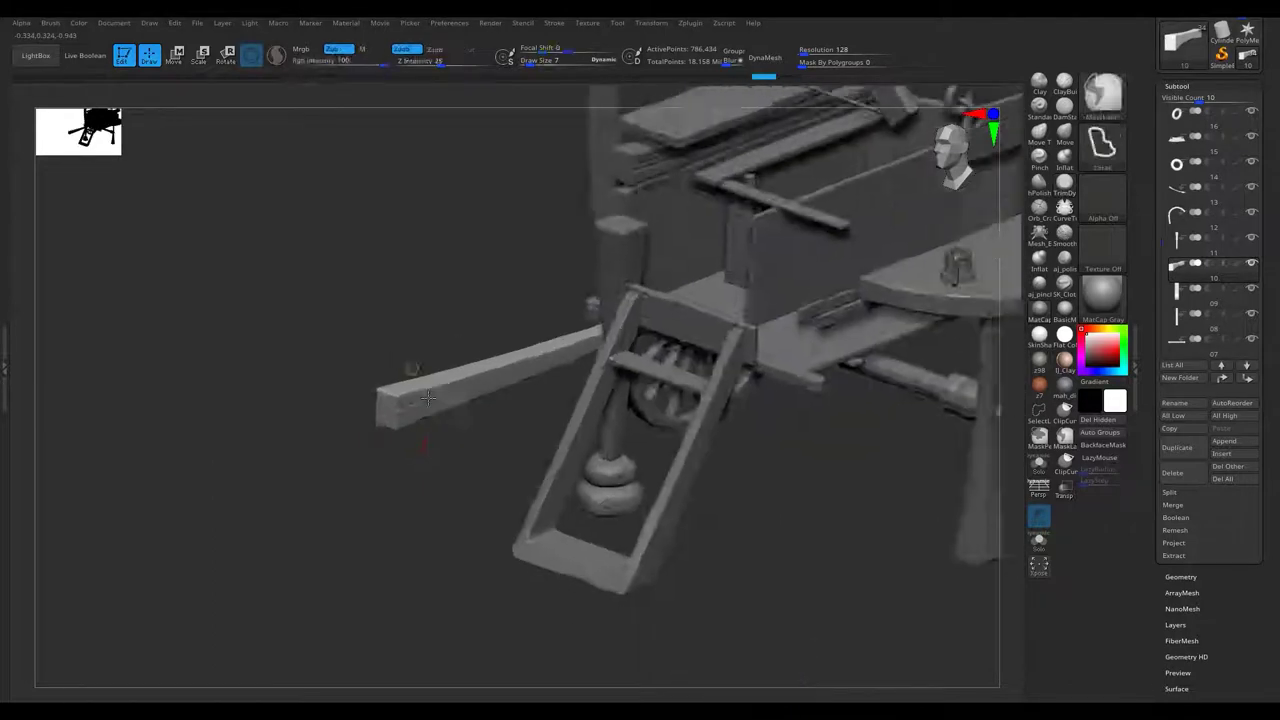
Select the curled strap and chip notches along its edge and lower curl.
left_click(655, 445, "alt")
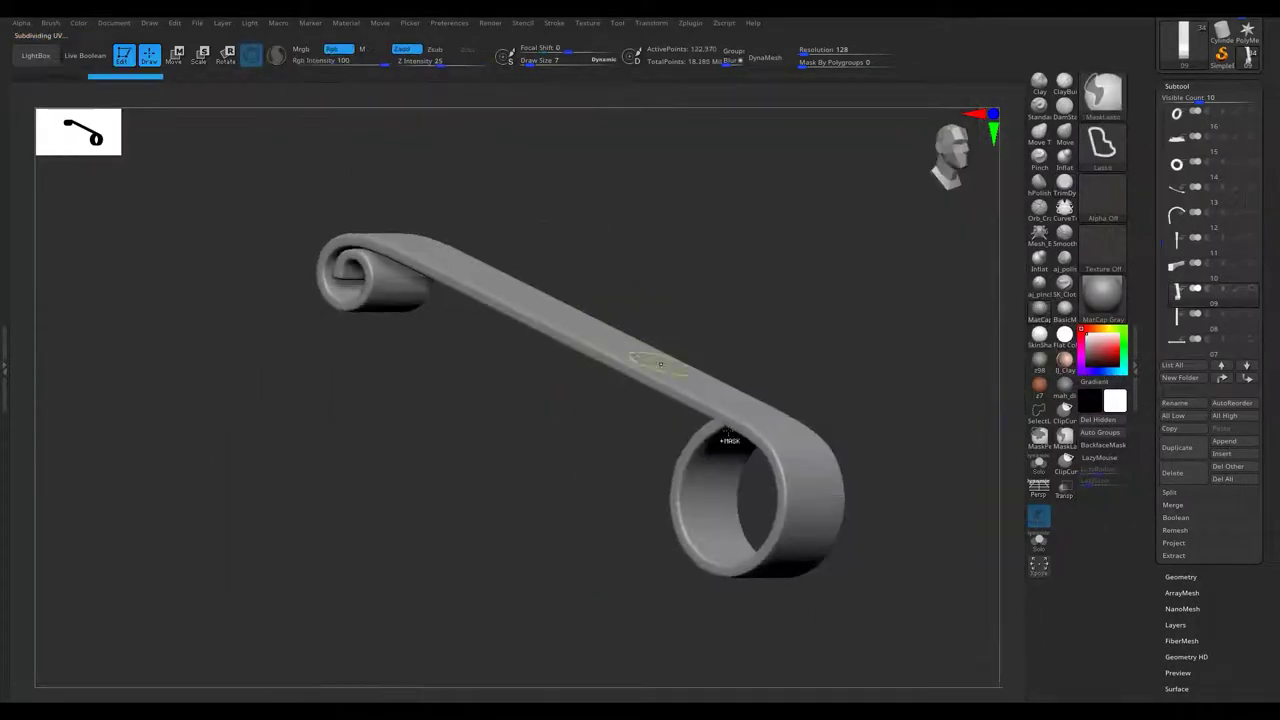
mouse_move(722, 440)
right_mouse_down()
mouse_move(749, 417)
mouse_move(764, 287)
right_mouse_up()
key("ctrl+shift")
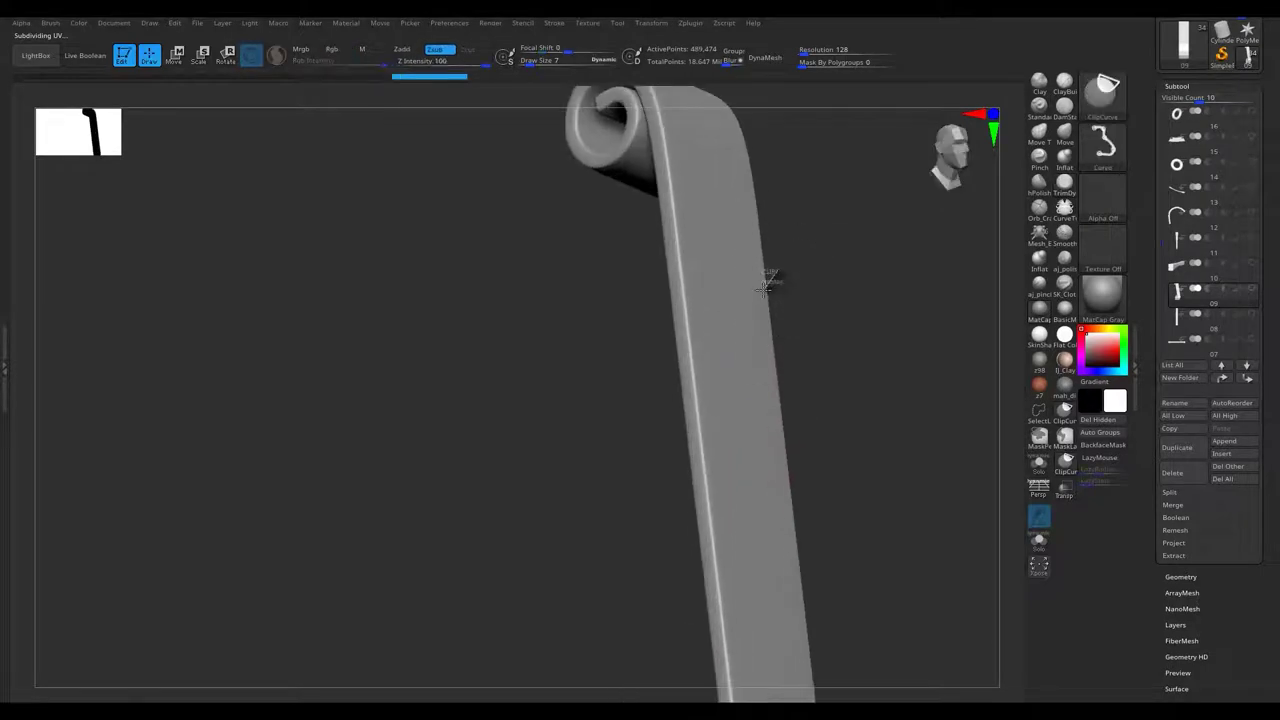
mouse_move(764, 481)
right_mouse_down()
mouse_move(700, 509)
mouse_move(694, 457)
mouse_move(690, 560)
right_mouse_up()
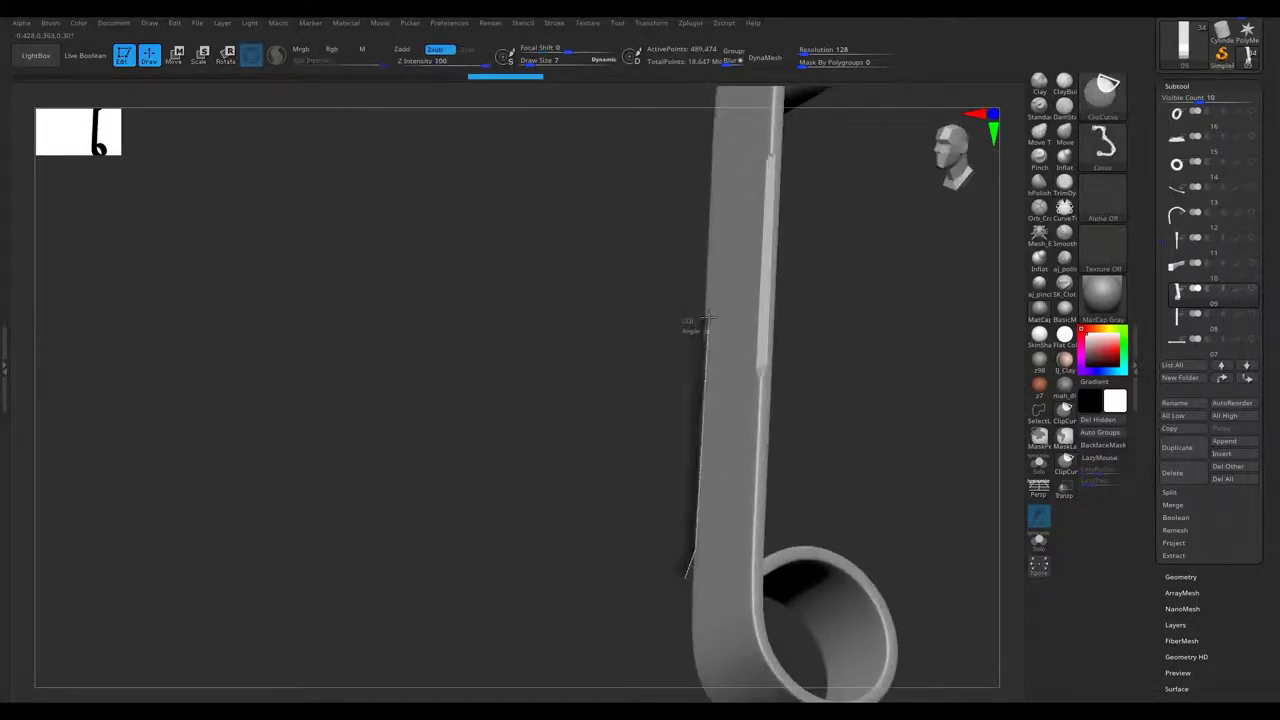
mouse_move(704, 150)
right_mouse_down()
mouse_move(743, 480)
mouse_move(700, 450)
mouse_move(689, 400)
mouse_move(698, 421)
mouse_move(663, 443)
mouse_move(723, 381)
right_mouse_up()
mouse_move(771, 651)
right_mouse_down()
mouse_move(686, 514)
mouse_move(600, 440)
mouse_move(556, 362)
right_mouse_up()
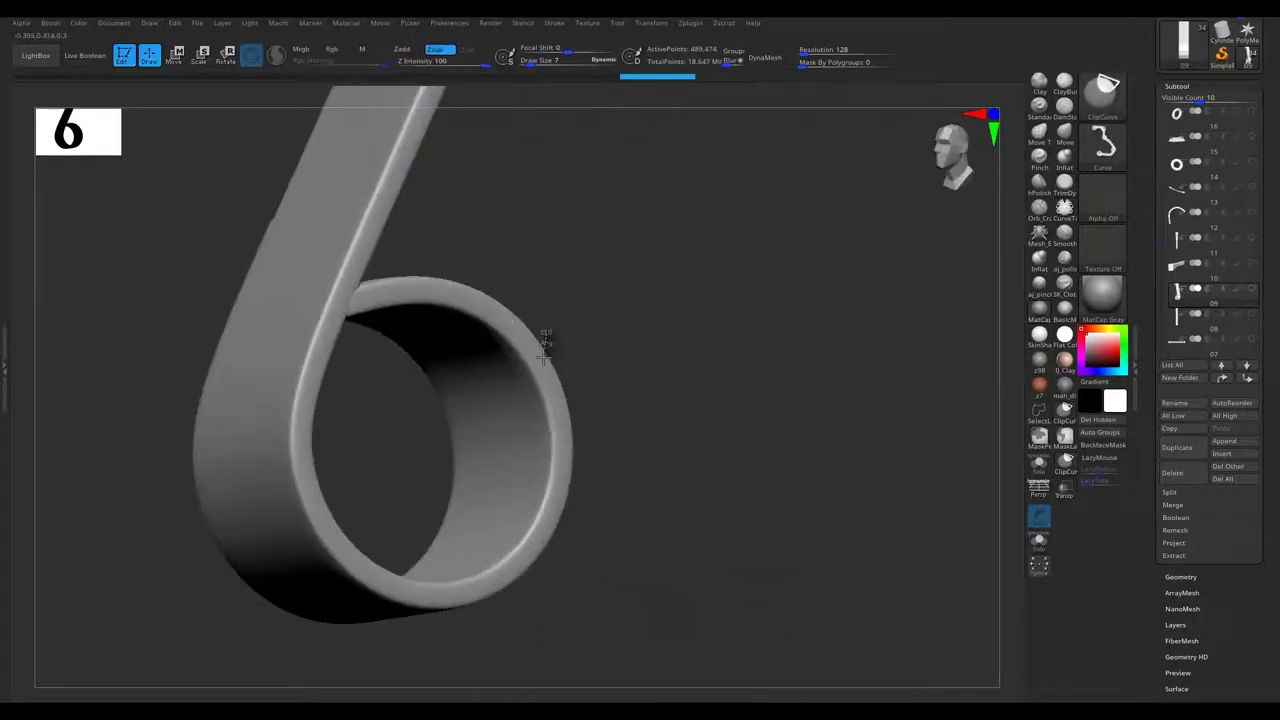
left_click_drag(563, 497, 562, 492, "ctrl+shift")
right_click_drag(562, 492, 561, 487)
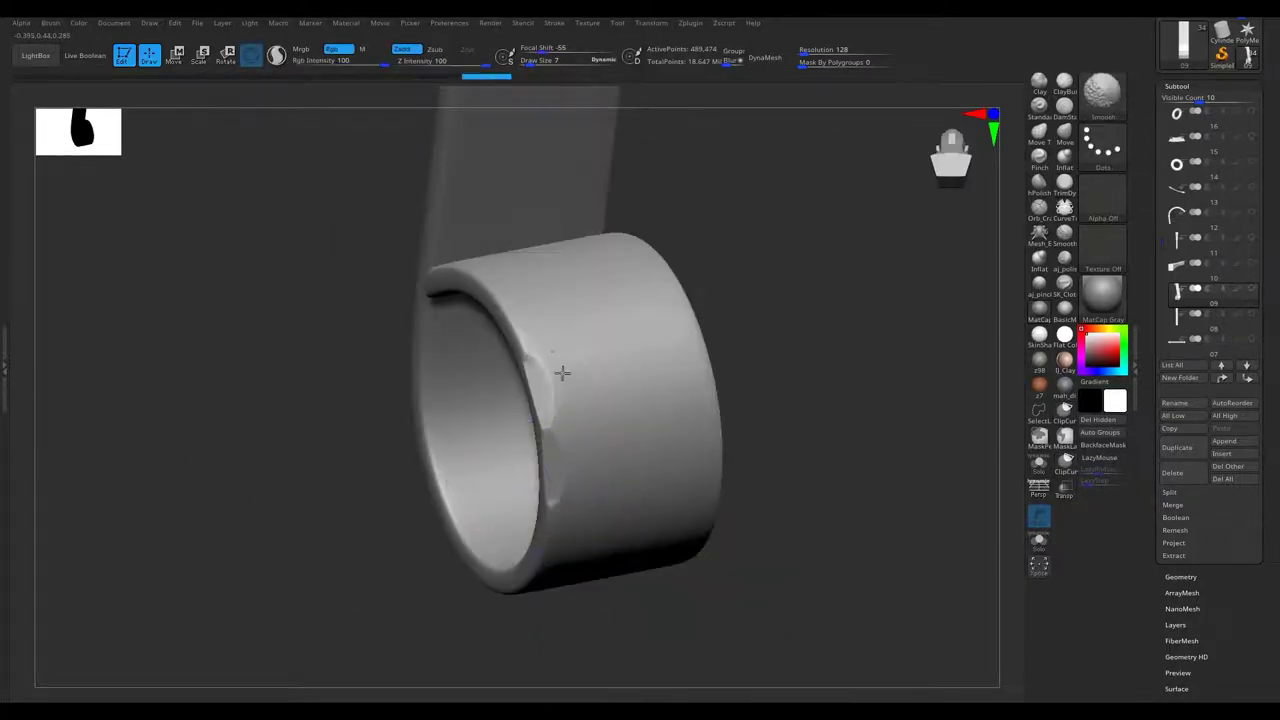
key("f")
Select the thin board piece and frame it in view for editing.
mouse_move(562, 375)
right_mouse_down()
mouse_move(671, 371)
mouse_move(600, 422)
mouse_move(1273, 237)
right_mouse_up()
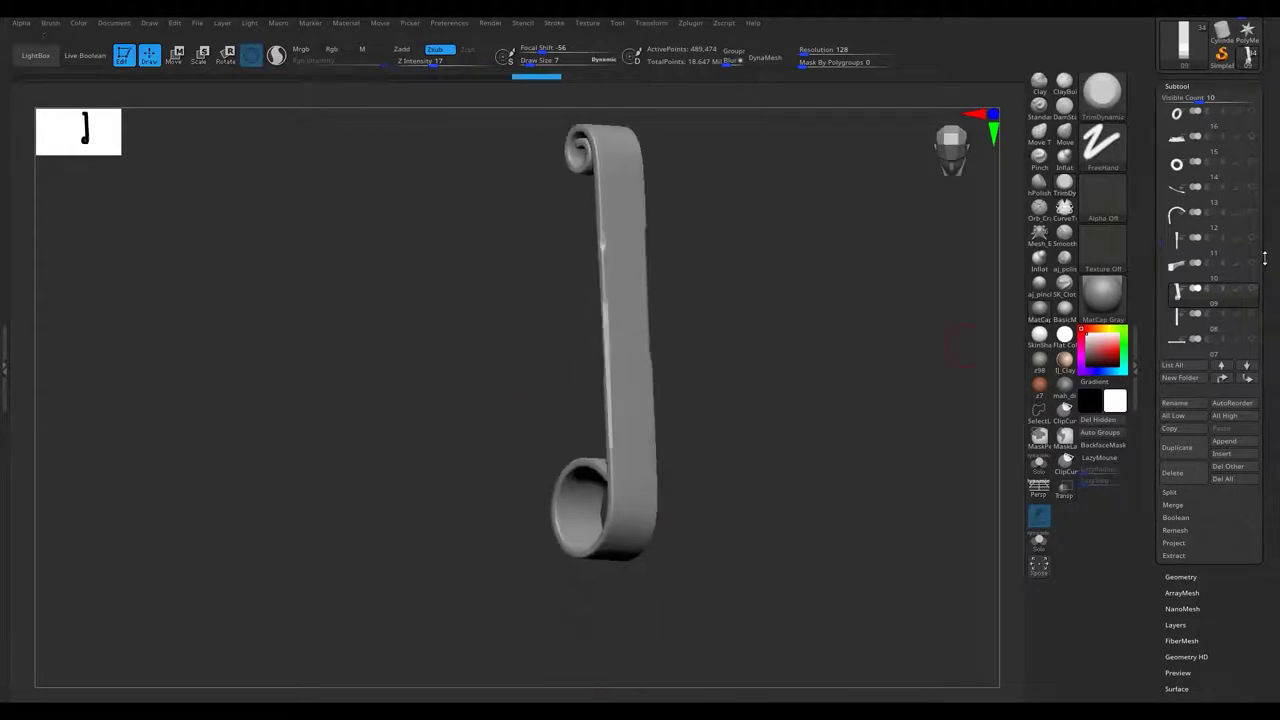
left_click(1195, 313)
key("f")
mouse_move(454, 446)
right_mouse_down()
mouse_move(394, 440)
mouse_move(416, 480)
mouse_move(423, 380)
mouse_move(297, 391)
mouse_move(429, 257)
mouse_move(372, 357)
right_mouse_up()
key("shift+f")
Orbit around the board and cut the first chipped notches into its edge.
right_click_drag(429, 280, 453, 218)
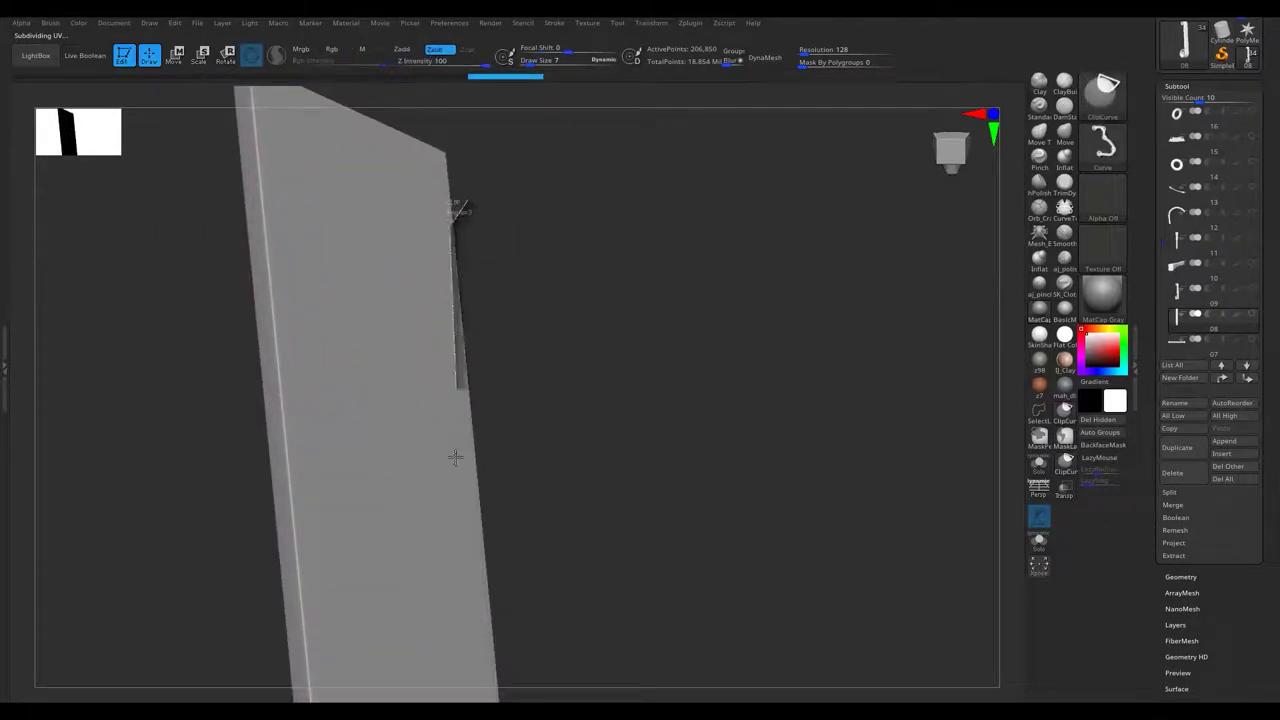
right_click_drag(489, 635, 552, 403)
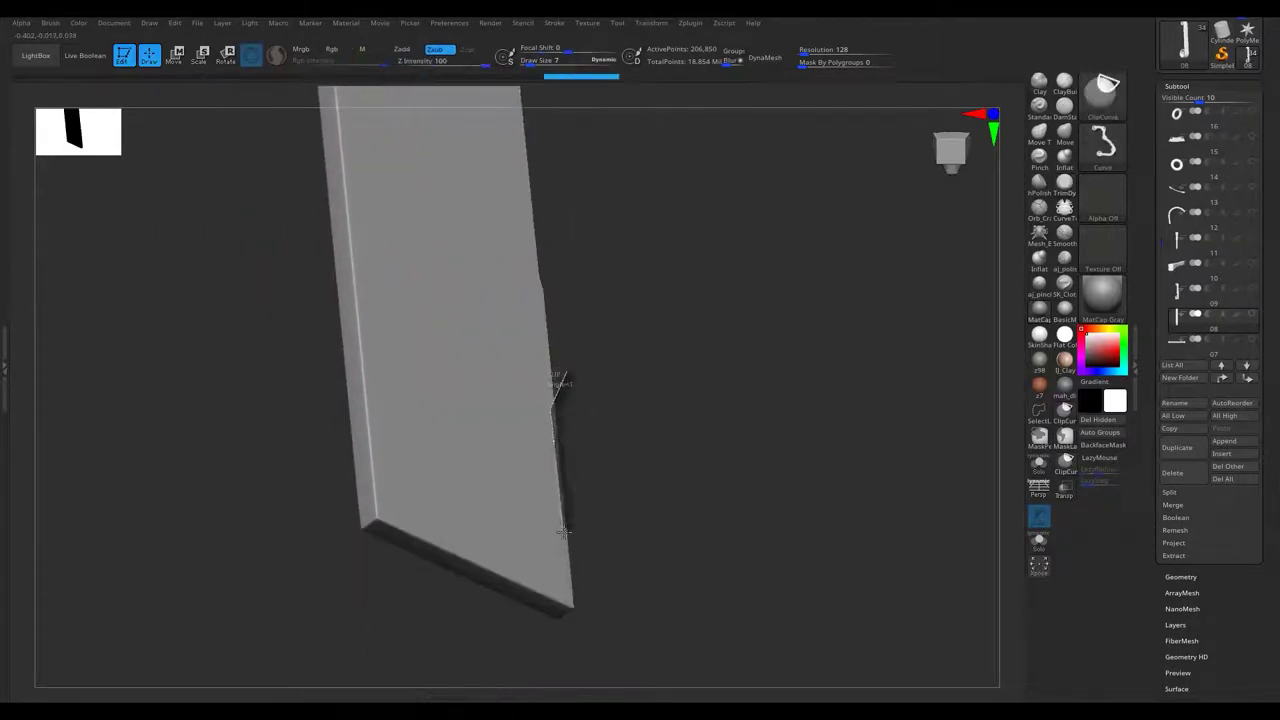
mouse_move(497, 476)
right_mouse_down()
mouse_move(363, 437)
mouse_move(423, 479)
right_mouse_up()
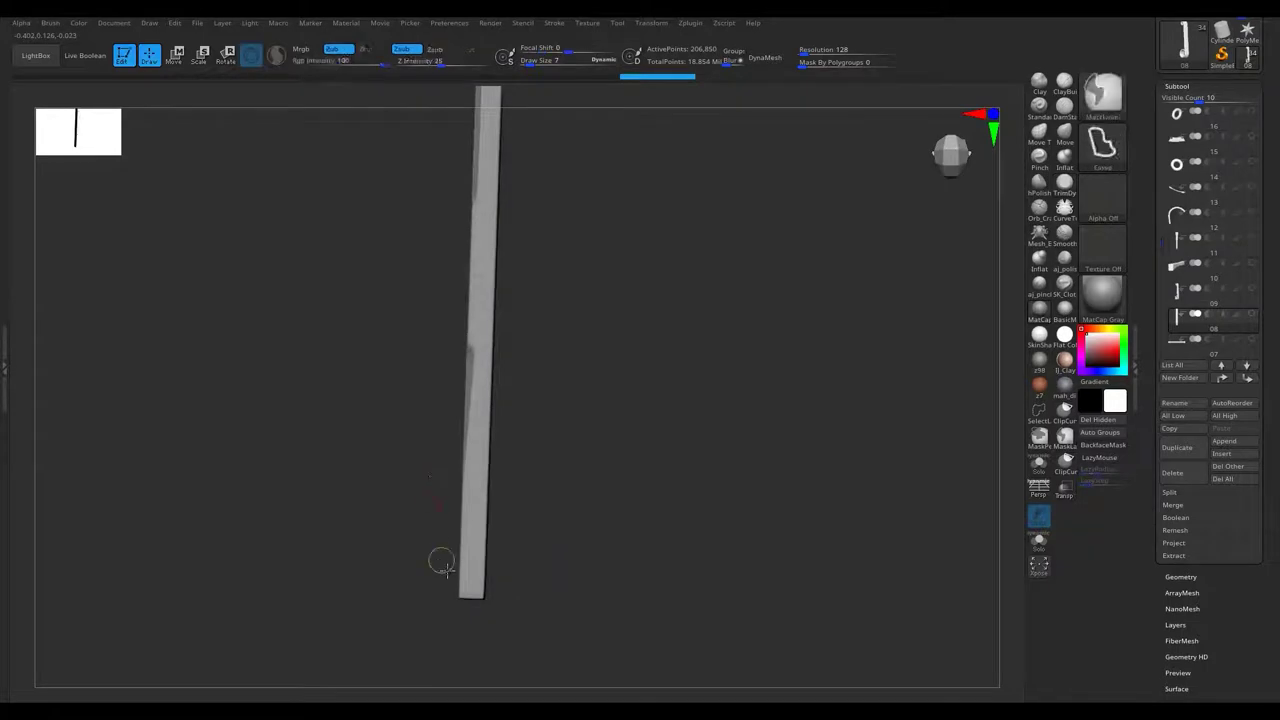
right_click_drag(443, 565, 475, 626)
mouse_move(475, 552)
right_mouse_down()
mouse_move(443, 386)
mouse_move(397, 334)
mouse_move(571, 224)
mouse_move(556, 233)
right_mouse_up()
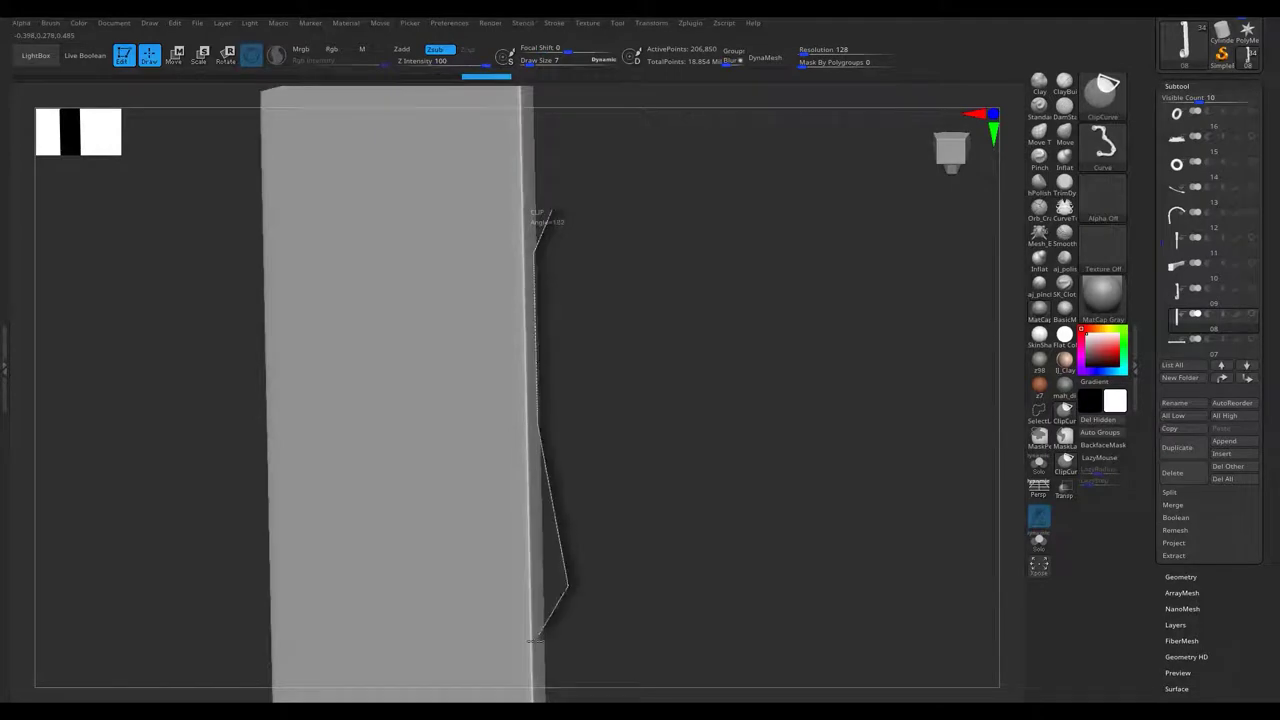
mouse_move(541, 640)
right_mouse_down()
mouse_move(551, 337)
mouse_move(571, 274)
mouse_move(557, 403)
mouse_move(536, 456)
right_mouse_up()
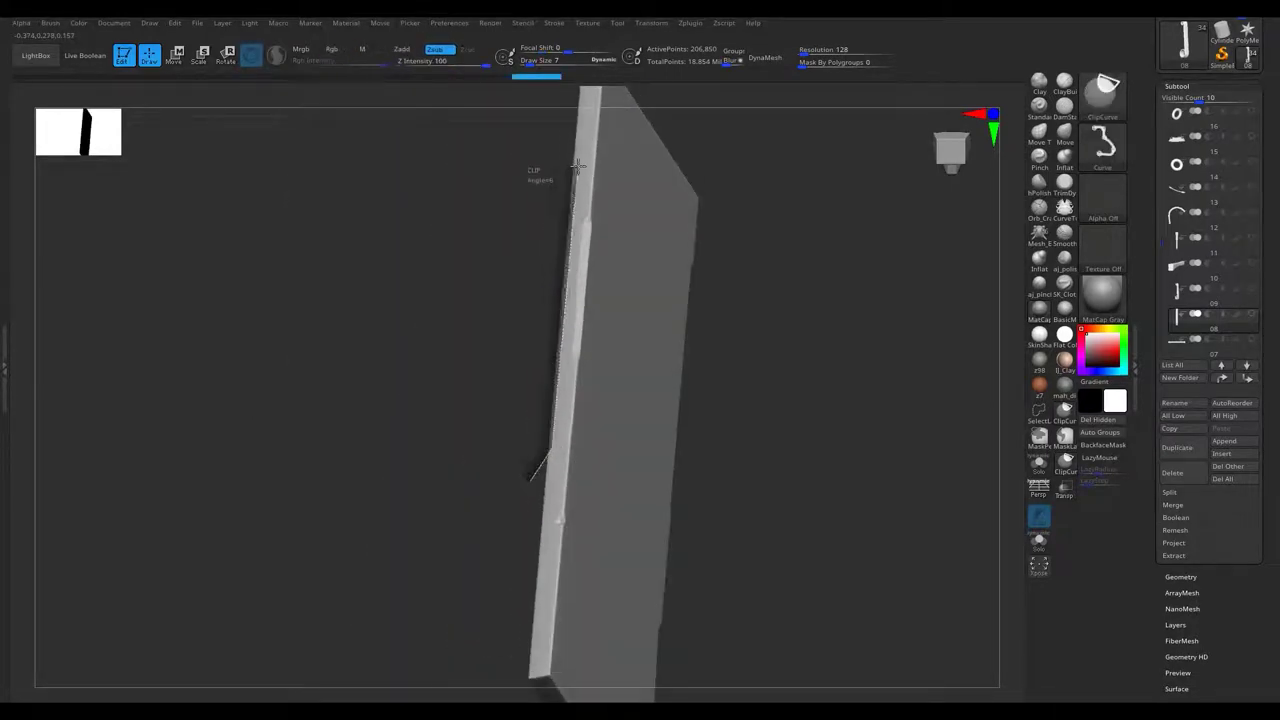
left_click_drag(569, 119, 569, 119, "ctrl+shift")
mouse_move(569, 119)
right_mouse_down()
mouse_move(632, 186)
mouse_move(449, 354)
mouse_move(503, 266)
mouse_move(535, 315)
right_mouse_up()
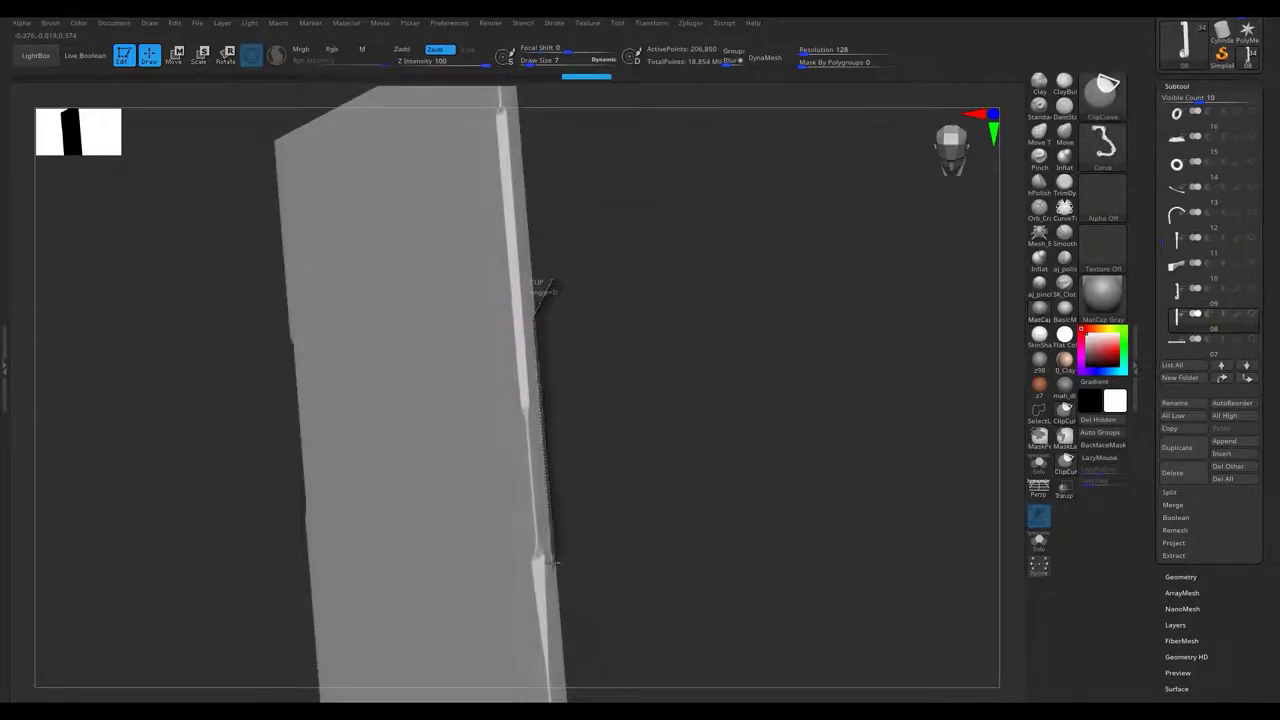
left_click_drag(555, 565, 555, 565, "ctrl+shift")
mouse_move(514, 371)
right_mouse_down()
mouse_move(574, 249)
mouse_move(586, 320)
mouse_move(626, 331)
mouse_move(614, 286)
mouse_move(614, 300)
mouse_move(501, 350)
mouse_move(449, 206)
mouse_move(517, 377)
right_mouse_up()
Clip more worn sections and final chips along the board's full length.
right_click_drag(449, 306, 478, 283)
left_click_drag(283, 268, 285, 268, "ctrl+shift")
mouse_move(285, 268)
right_mouse_down()
mouse_move(306, 283)
mouse_move(306, 248)
mouse_move(330, 205)
mouse_move(394, 154)
mouse_move(417, 166)
mouse_move(422, 93)
mouse_move(437, 303)
right_mouse_up()
key("ctrl+shift")
left_click_drag(513, 255, 515, 255, "ctrl+shift")
mouse_move(515, 255)
right_mouse_down()
mouse_move(471, 166)
mouse_move(483, 243)
mouse_move(457, 186)
mouse_move(560, 220)
mouse_move(525, 229)
mouse_move(497, 403)
right_mouse_up()
key("ctrl+shift")
left_click_drag(545, 278, 545, 278, "ctrl+shift")
mouse_move(545, 278)
right_mouse_down()
mouse_move(534, 337)
mouse_move(511, 263)
mouse_move(561, 336)
mouse_move(529, 371)
mouse_move(484, 305)
right_mouse_up()
left_click(1215, 313)
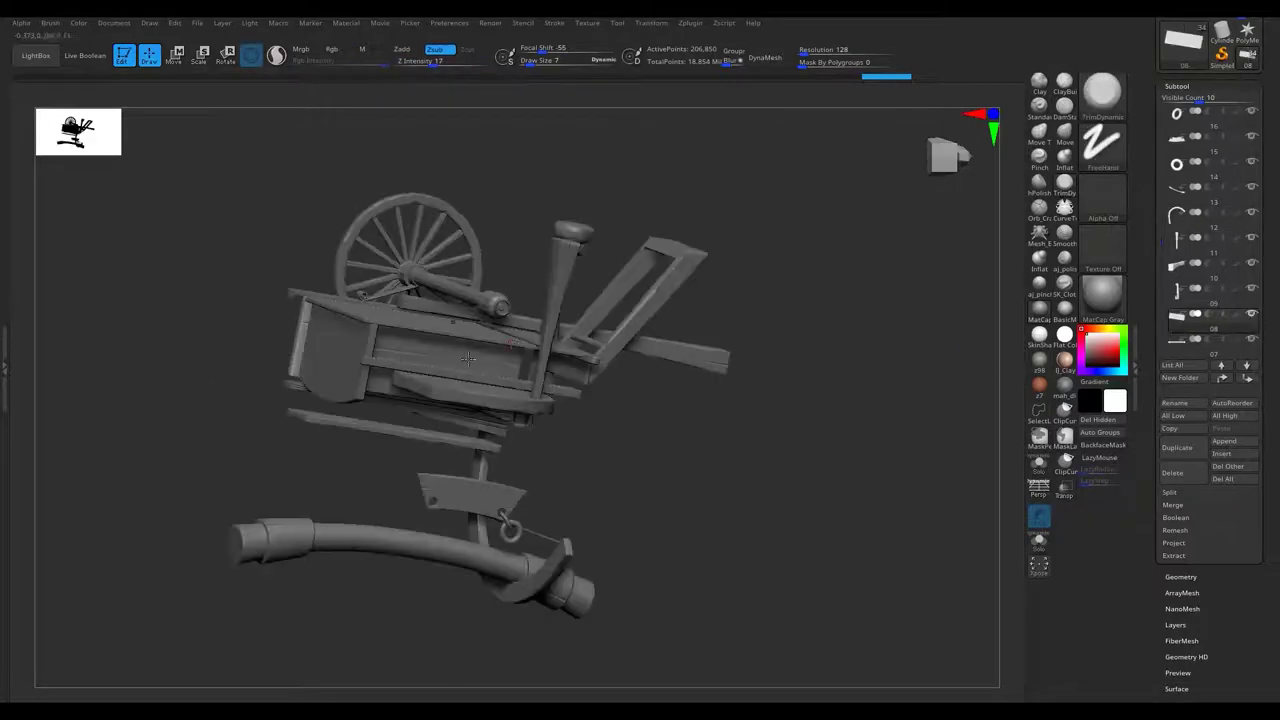
Isolate the grooved plank panel with Solo and clip worn notches into its edges.
mouse_move(343, 251)
right_mouse_down()
mouse_move(293, 430)
mouse_move(300, 380)
mouse_move(318, 405)
right_mouse_up()
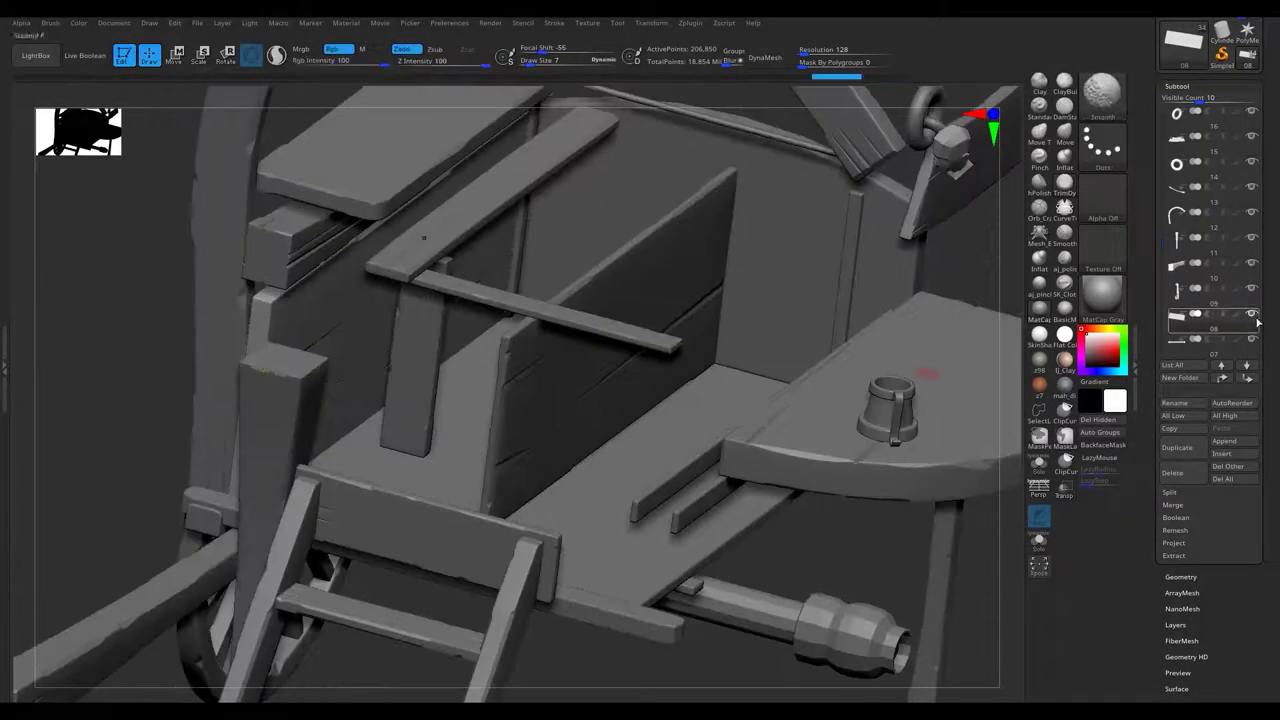
left_click(1251, 313, "shift")
mouse_move(380, 300)
right_mouse_down("alt")
mouse_move(349, 315)
mouse_move(356, 498)
right_mouse_up("alt")
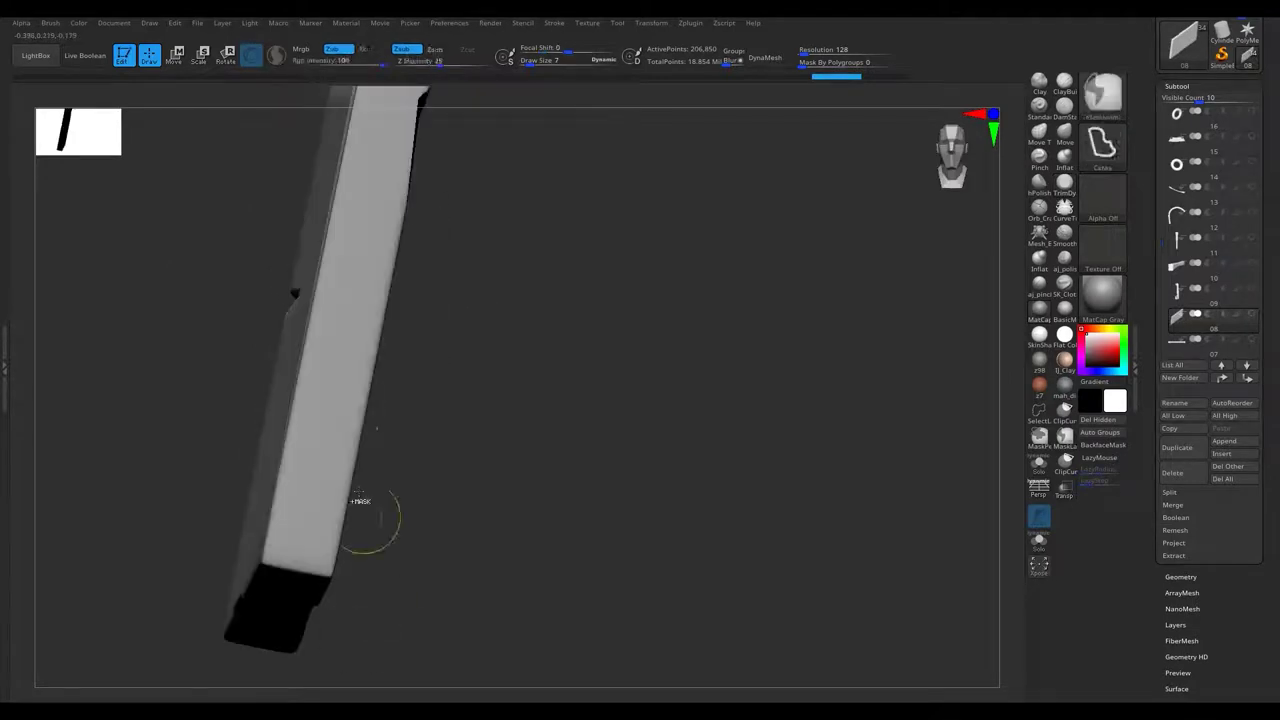
mouse_move(356, 430)
right_mouse_down()
mouse_move(323, 434)
mouse_move(555, 432)
mouse_move(600, 409)
mouse_move(623, 371)
mouse_move(557, 377)
mouse_move(546, 391)
right_mouse_up()
mouse_move(456, 392)
right_mouse_down()
mouse_move(434, 423)
mouse_move(438, 395)
right_mouse_up()
mouse_move(448, 317)
right_mouse_down()
mouse_move(414, 428)
mouse_move(463, 557)
mouse_move(463, 660)
mouse_move(438, 592)
right_mouse_up()
mouse_move(448, 548)
right_mouse_down()
mouse_move(411, 271)
mouse_move(691, 477)
mouse_move(768, 517)
mouse_move(492, 401)
mouse_move(557, 403)
mouse_move(541, 257)
right_mouse_up()
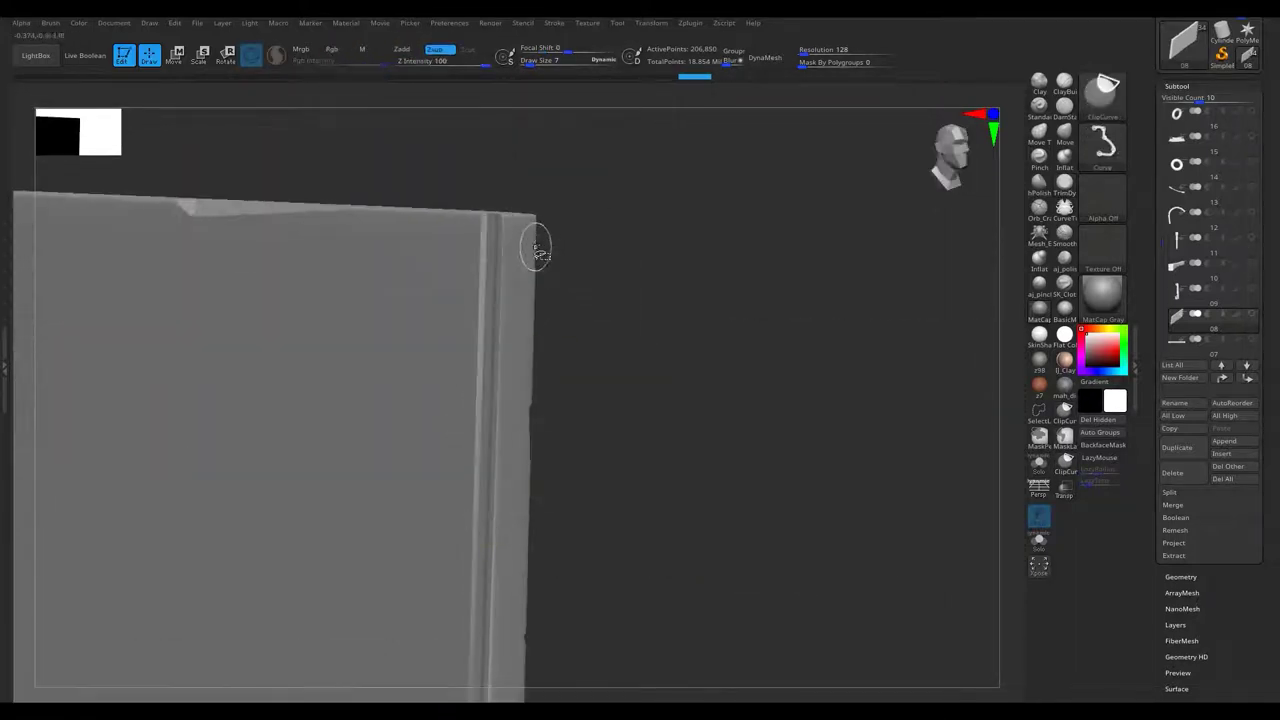
mouse_move(530, 422)
right_mouse_down()
mouse_move(500, 357)
mouse_move(523, 380)
mouse_move(487, 570)
right_mouse_up()
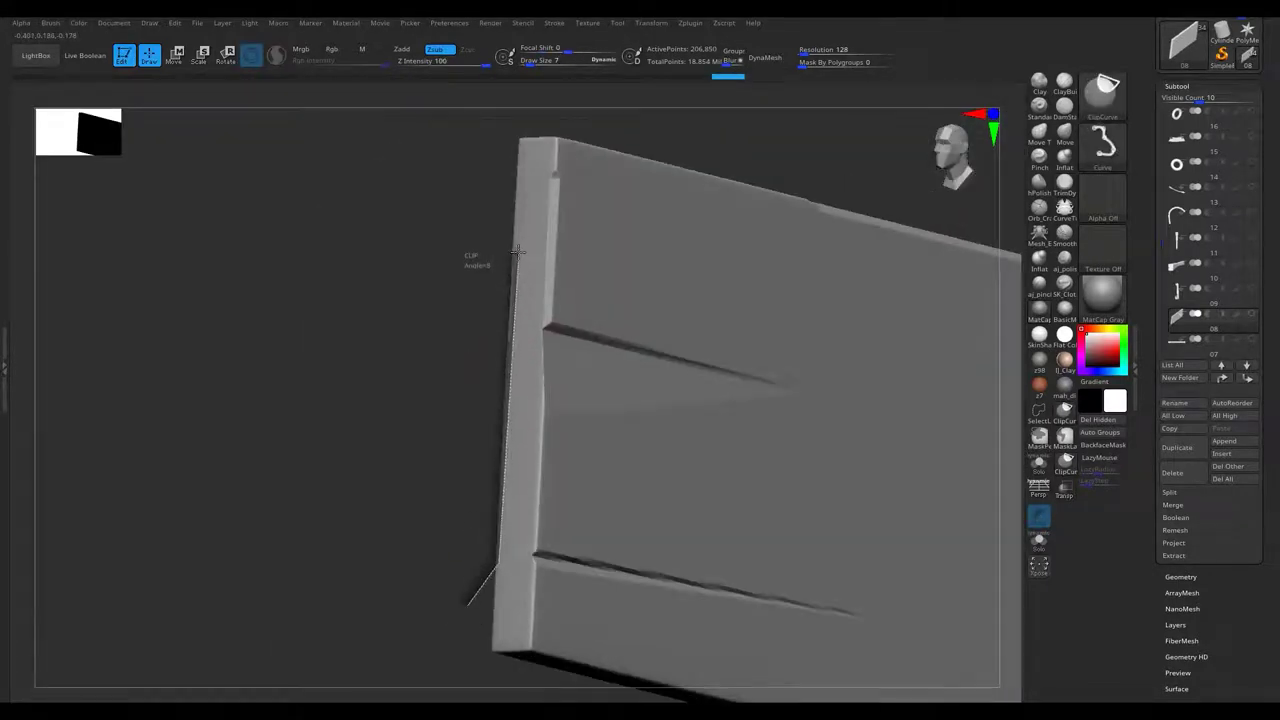
left_click_drag(507, 183, 507, 190, "ctrl+shift")
mouse_move(507, 190)
right_mouse_down()
mouse_move(554, 221)
mouse_move(423, 349)
right_mouse_up()
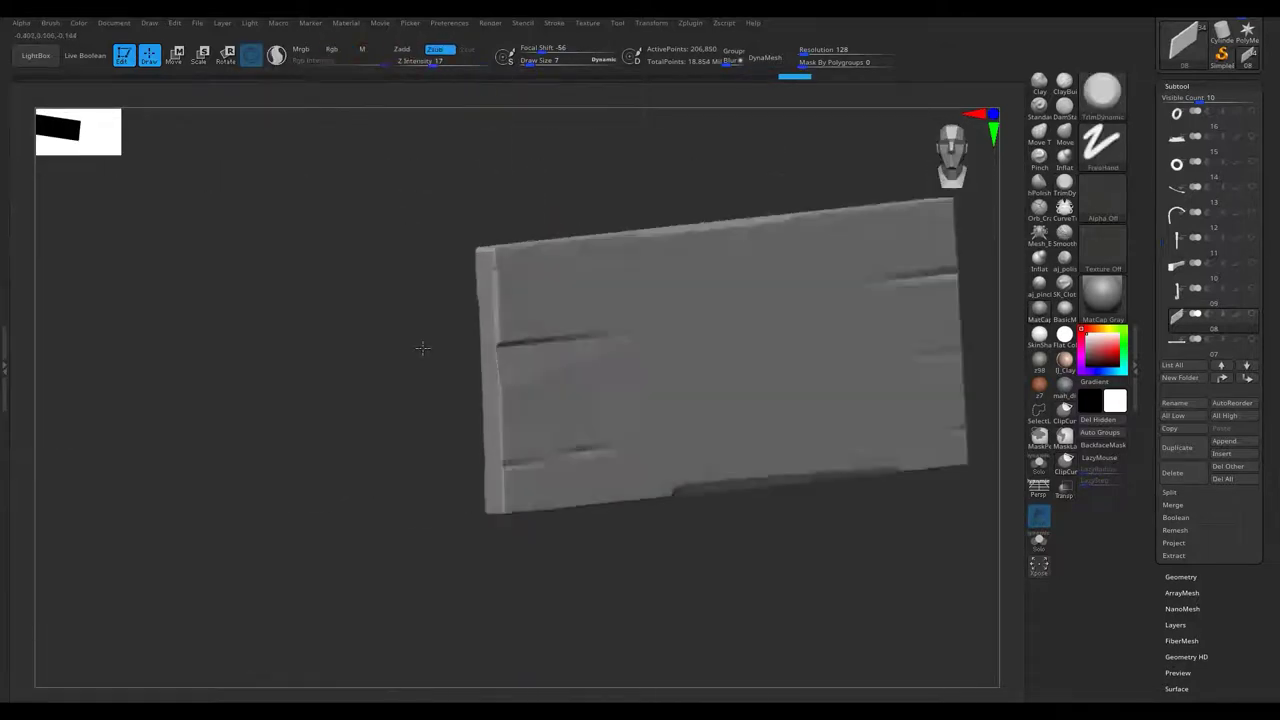
scroll(1162, 263, "down", 3)
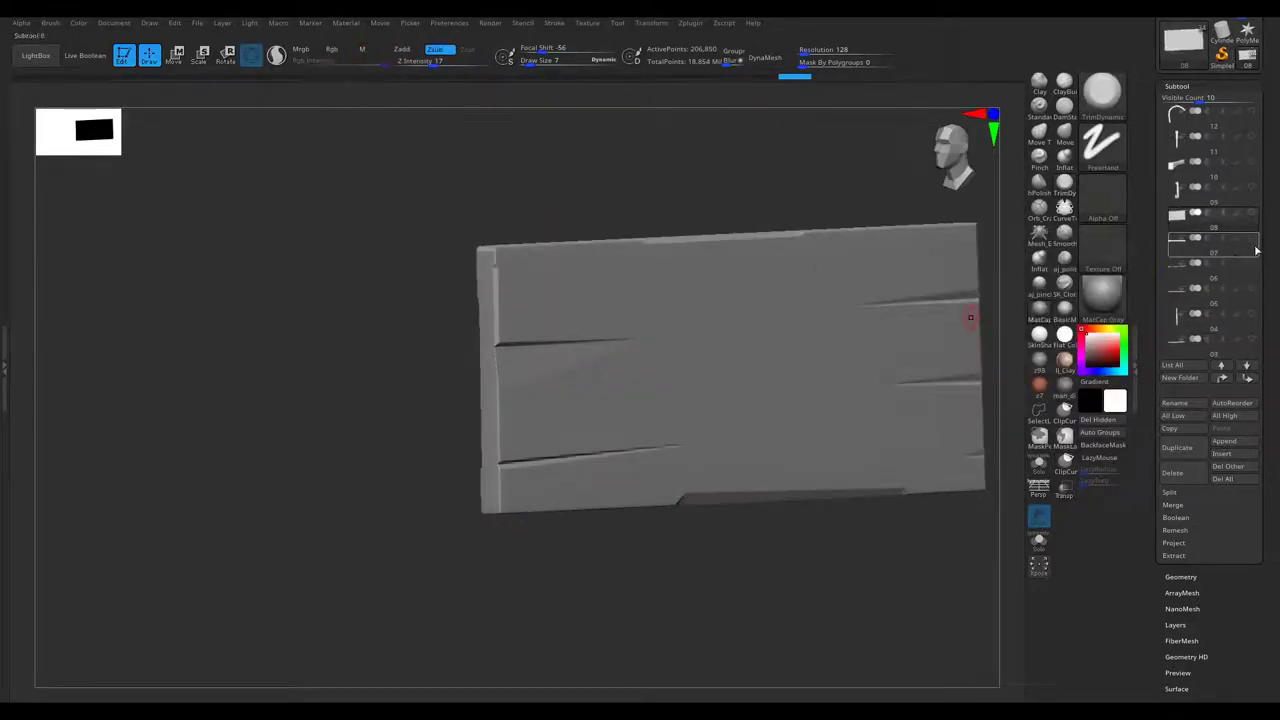
Select the axle rod subtool 07 and subdivide it with Ctrl+D to smooth it.
left_click(1257, 251)
right_click_drag(652, 534, 606, 486)
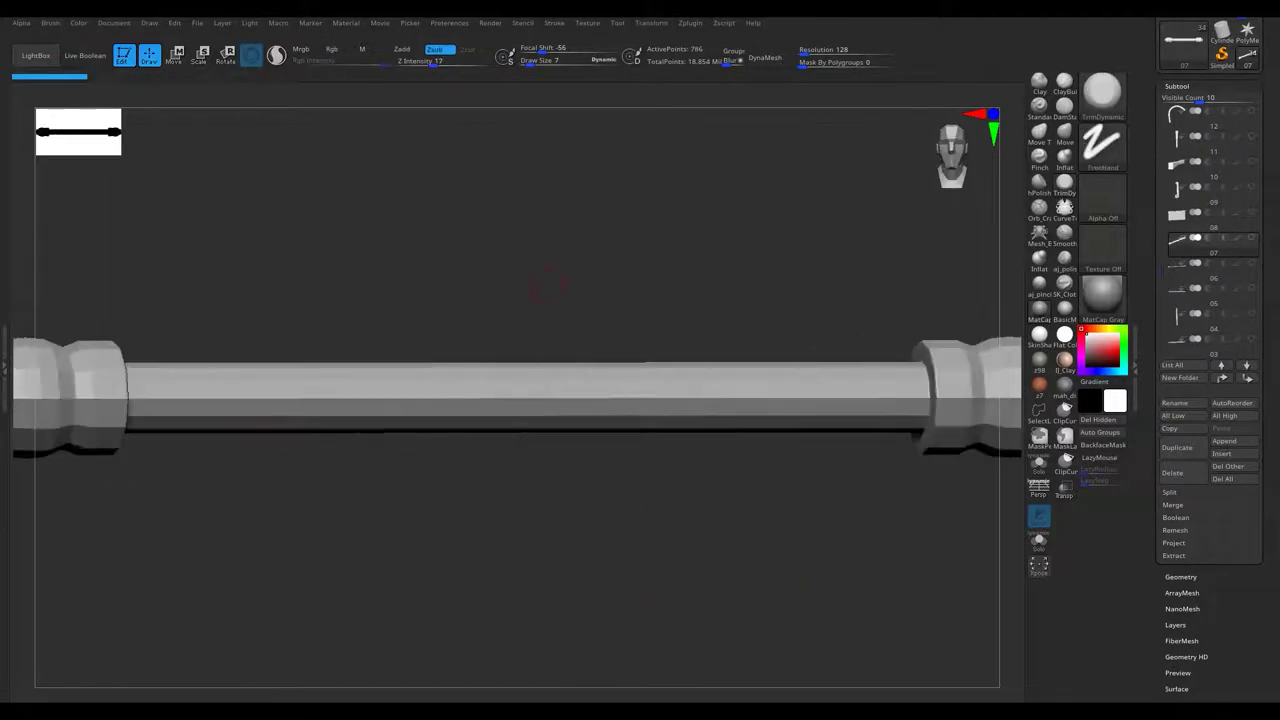
right_click_drag(349, 353, 344, 353)
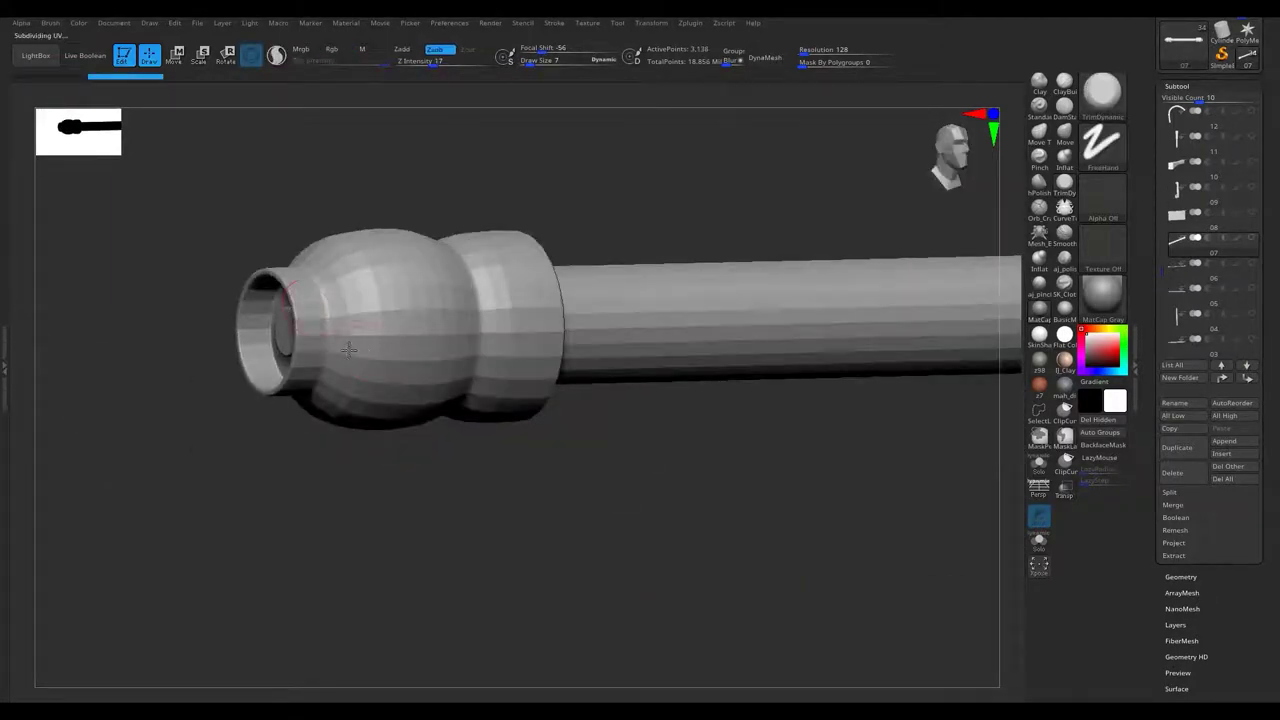
key("ctrl+d")
key("ctrl+d")
mouse_move(344, 353)
right_mouse_down()
mouse_move(509, 351)
mouse_move(374, 329)
mouse_move(389, 334)
mouse_move(273, 140)
mouse_move(571, 403)
mouse_move(631, 411)
right_mouse_up()
Choose the TrimDynamic brush, orbit around the end cap opening, and slightly enlarge the brush.
key("b")
key("t")
key("d")
key("s")
right_click_drag(659, 249, 562, 348)
right_click_drag(704, 311, 446, 367)
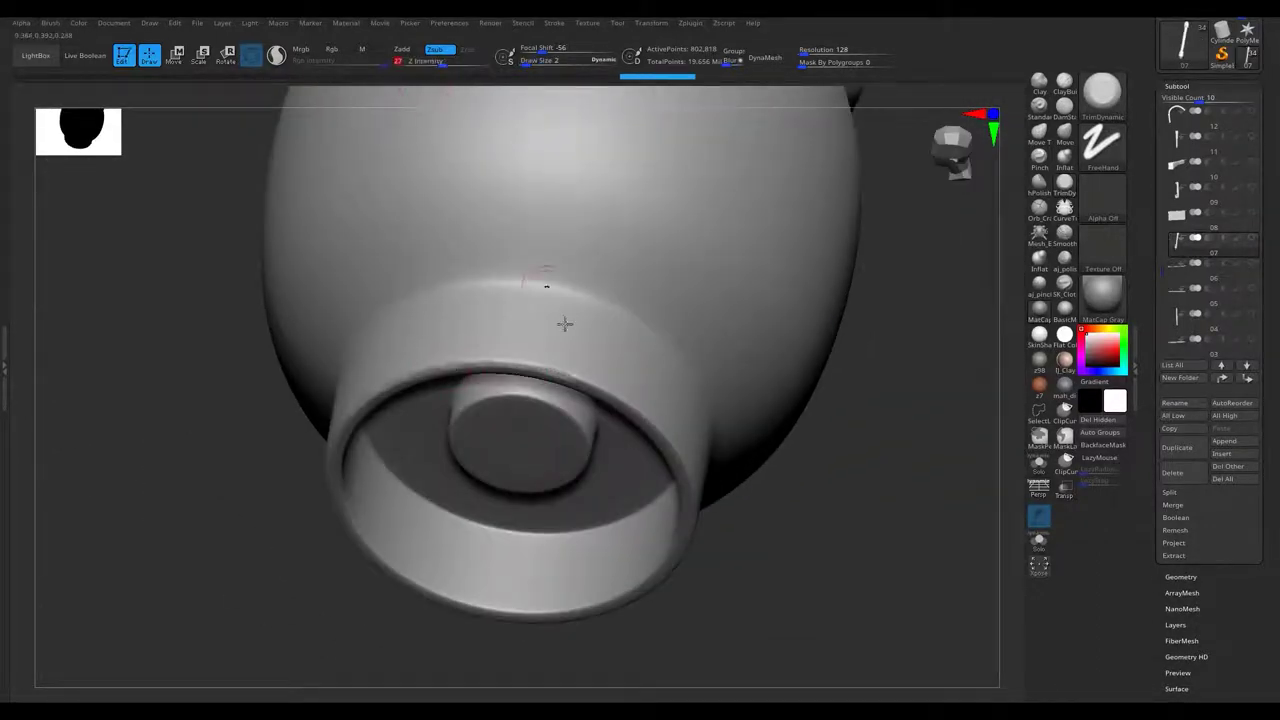
right_click_drag(691, 476, 501, 275)
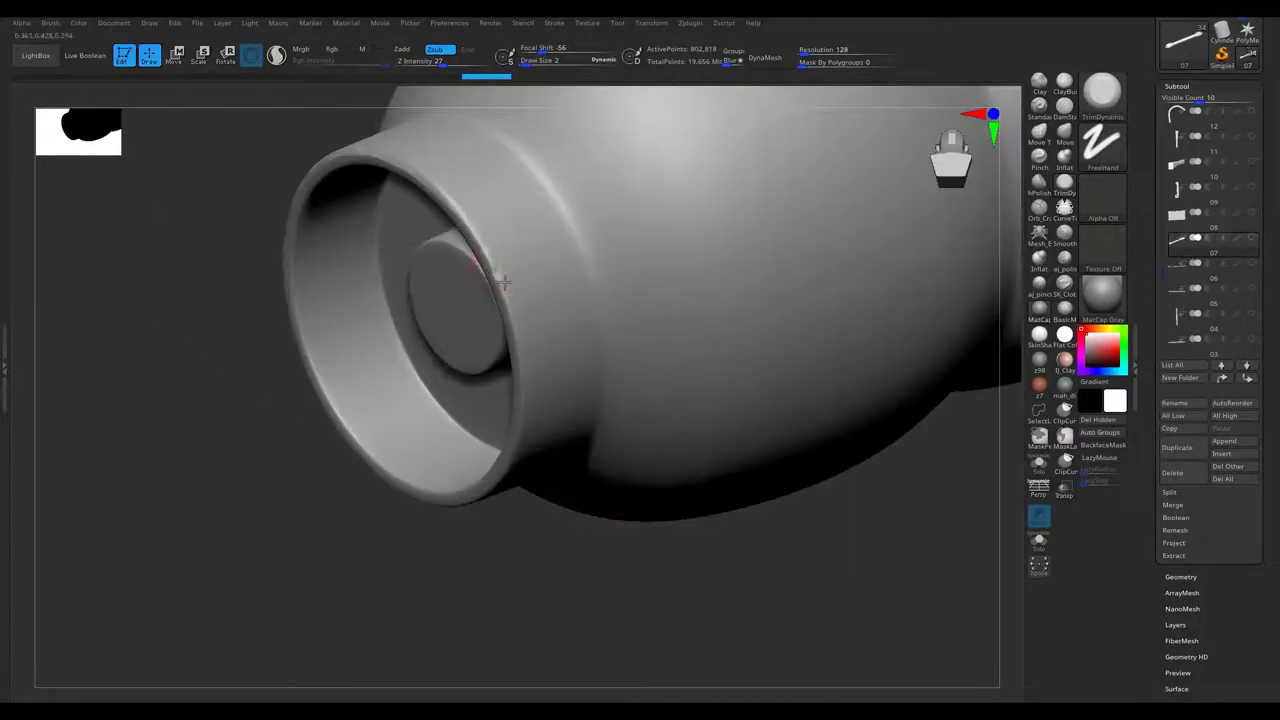
right_click_drag(497, 425, 612, 224)
mouse_move(504, 274)
right_mouse_down("shift")
mouse_move(443, 320)
mouse_move(486, 191)
mouse_move(379, 370)
mouse_move(432, 352)
right_mouse_up("shift")
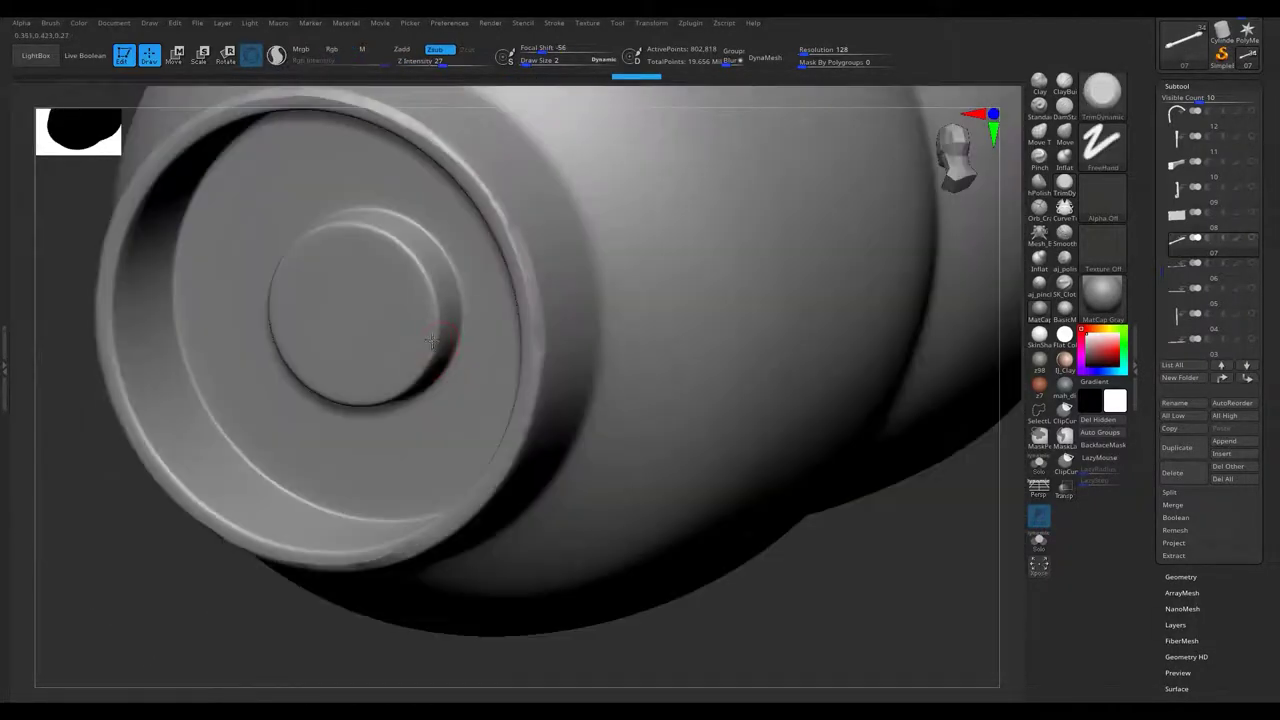
mouse_move(355, 224)
right_mouse_down()
mouse_move(311, 234)
mouse_move(263, 380)
mouse_move(631, 391)
mouse_move(634, 409)
mouse_move(455, 378)
right_mouse_up()
key("bracketright")
mouse_move(651, 353)
right_mouse_down()
mouse_move(314, 140)
mouse_move(566, 276)
mouse_move(560, 380)
mouse_move(486, 357)
mouse_move(449, 313)
right_mouse_up()
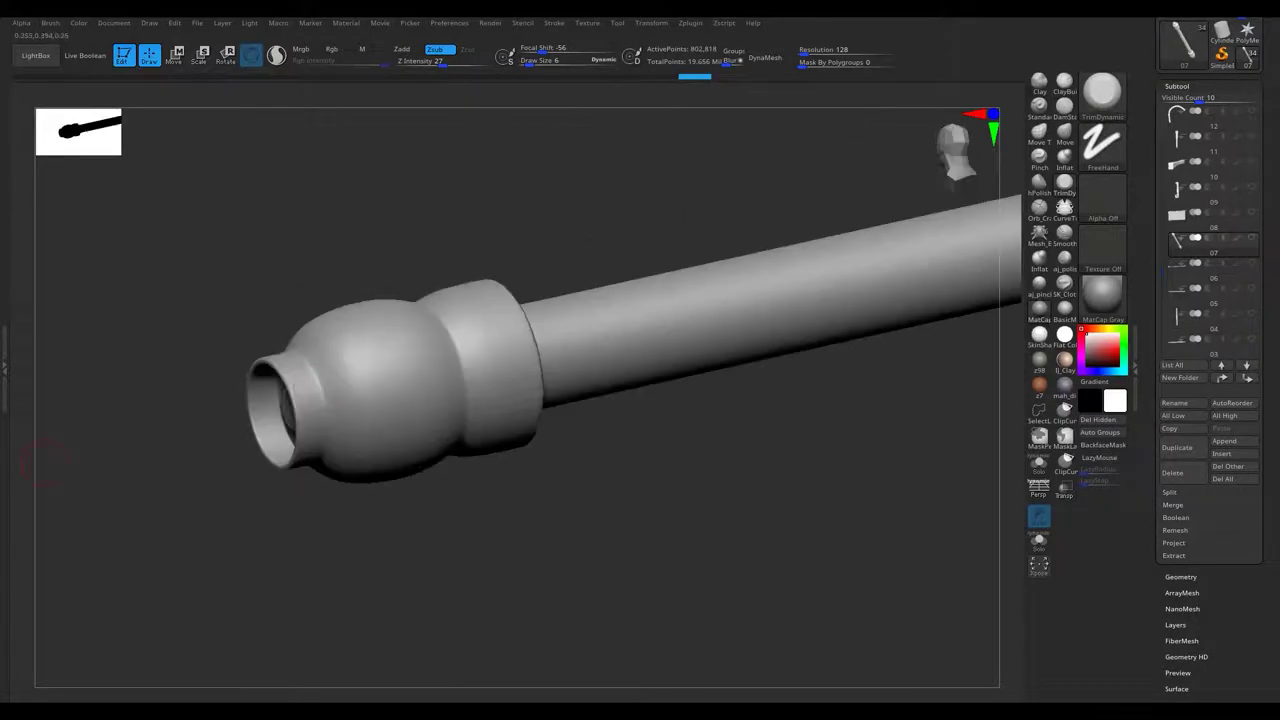
Pick the trim brush and adjust its size, trying 12 and 8 before settling on 10.
key("s")
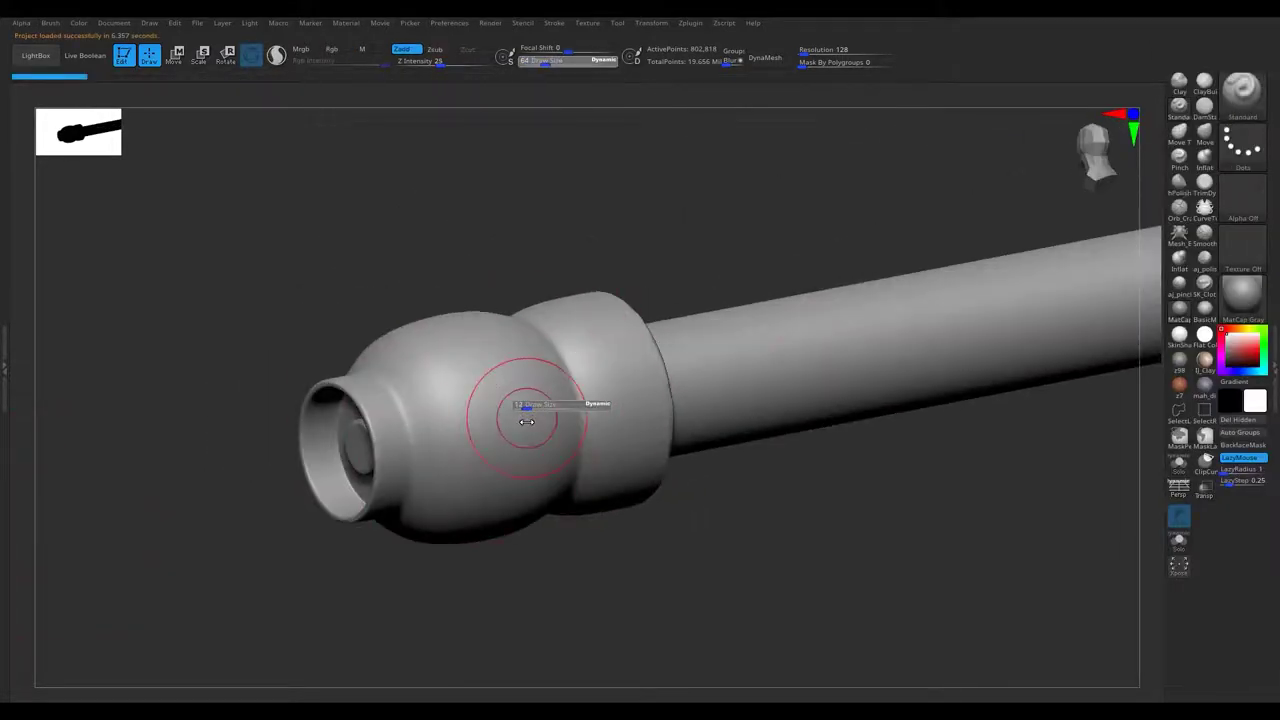
key("b")
key("t")
key("d")
key("s")
mouse_move(443, 423)
right_mouse_down("ctrl")
mouse_move(575, 297)
mouse_move(692, 335)
right_mouse_up("ctrl")
key("s")
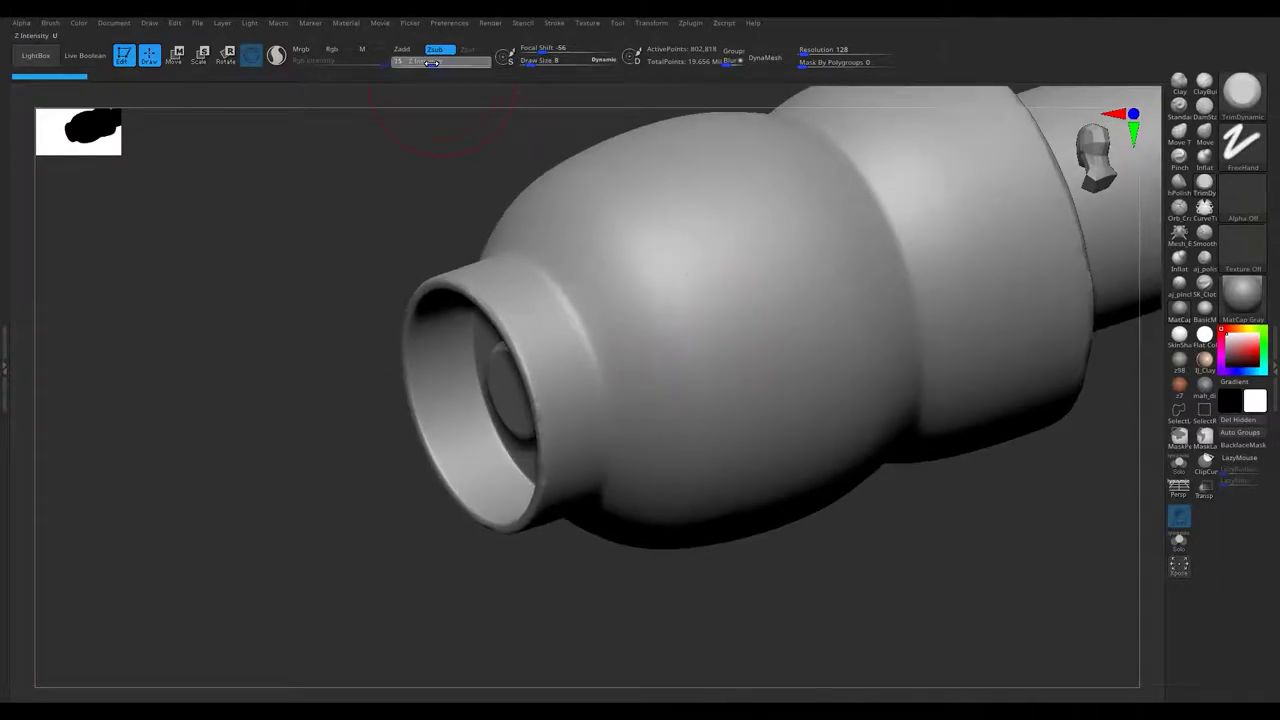
mouse_move(685, 293)
right_mouse_down()
mouse_move(672, 457)
mouse_move(700, 366)
right_mouse_up()
key("s")
left_click(656, 370)
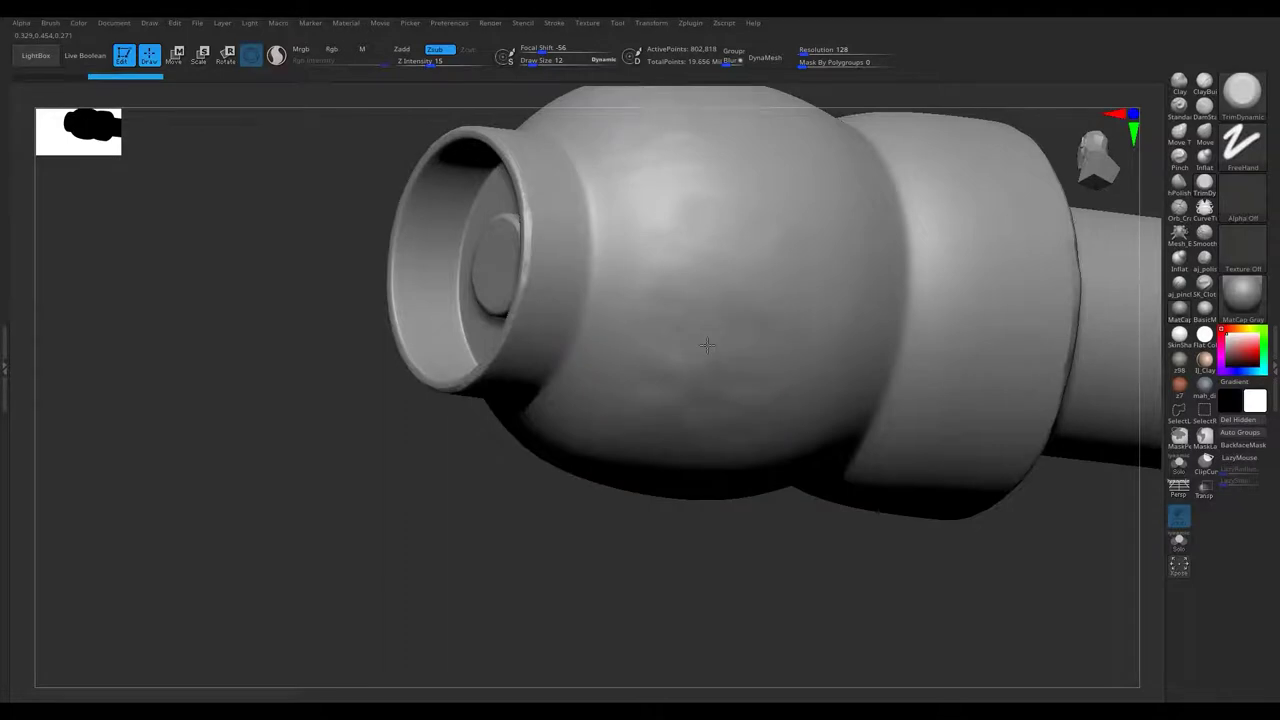
mouse_move(769, 190)
right_mouse_down()
mouse_move(600, 451)
mouse_move(560, 400)
mouse_move(606, 410)
mouse_move(543, 443)
right_mouse_up()
key("s")
left_click(560, 443)
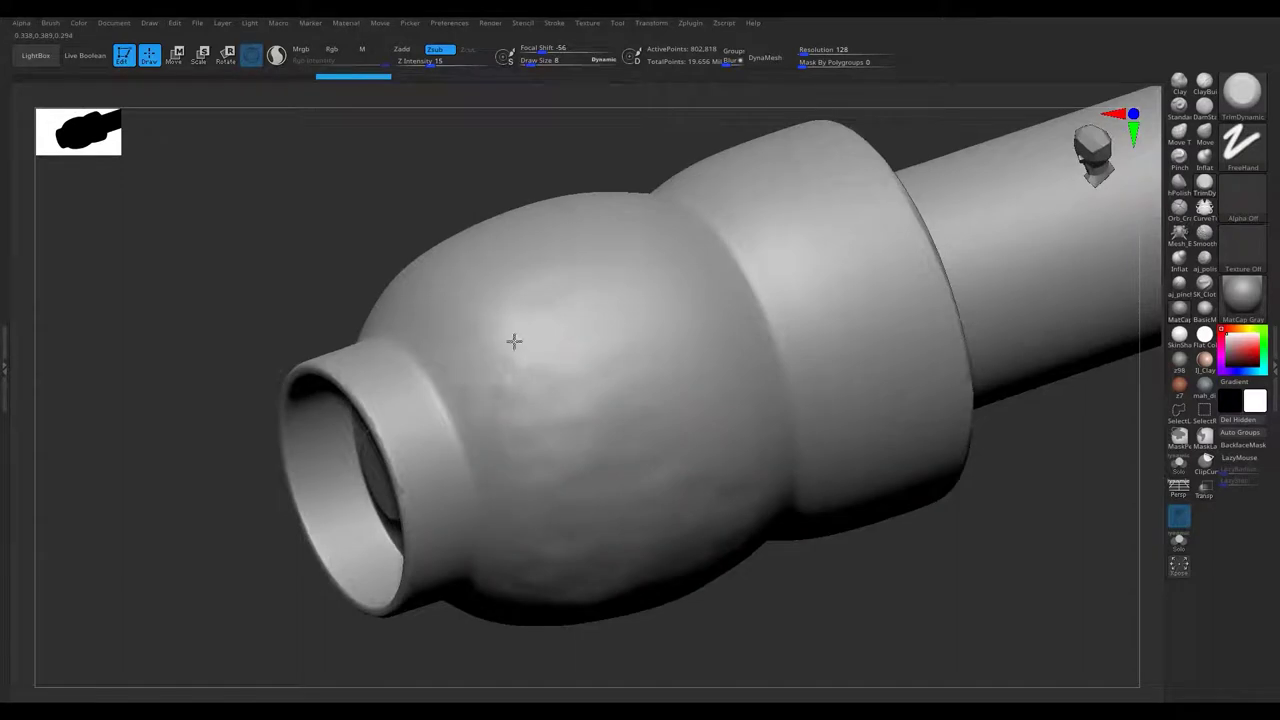
key("s")
left_click(643, 437)
Dent the end cap's bulb and worn lip from several angles, enlarging the brush.
mouse_move(603, 386)
right_mouse_down()
mouse_move(688, 410)
mouse_move(726, 272)
right_mouse_up()
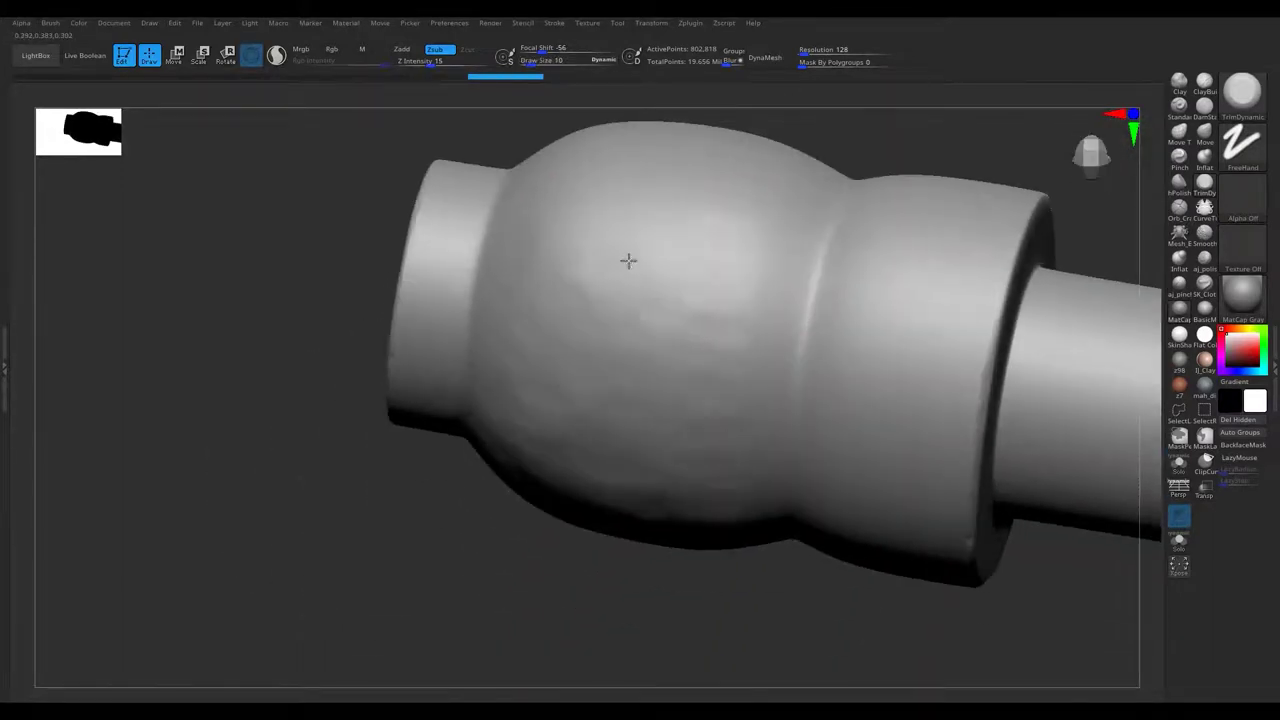
right_click_drag(645, 283, 669, 446, "alt")
right_click_drag(731, 249, 678, 425, "alt")
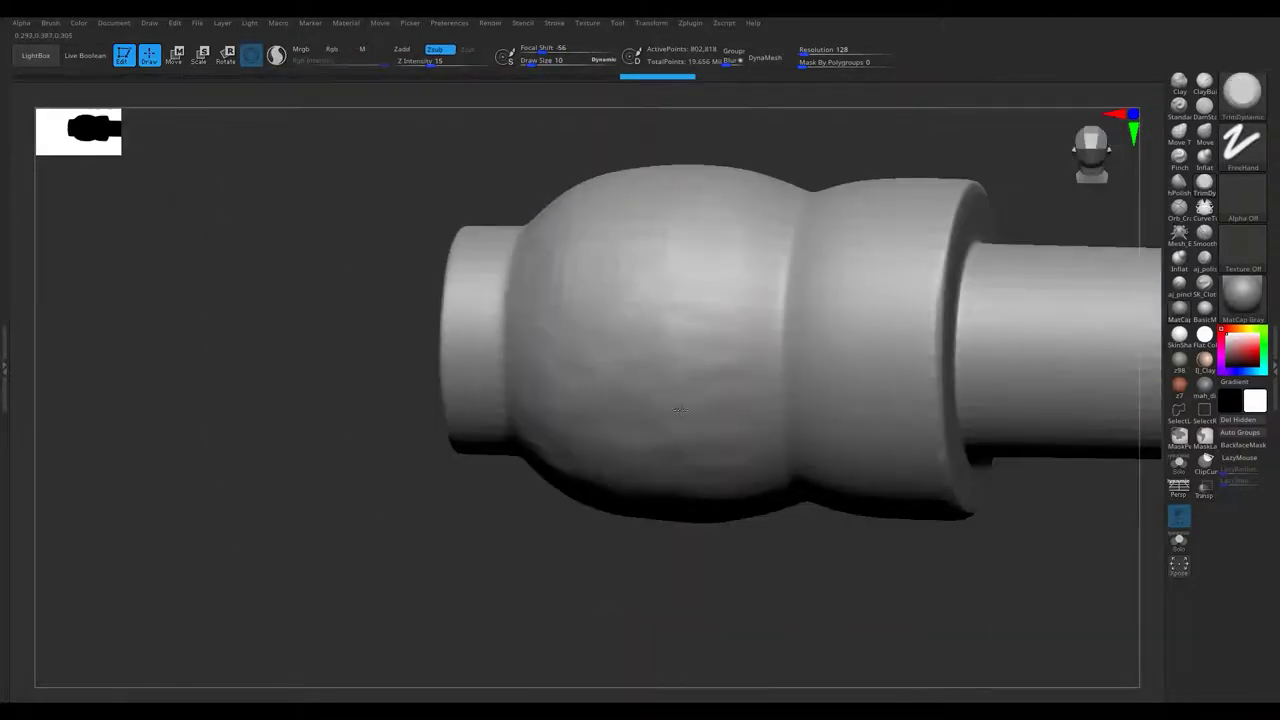
mouse_move(748, 199)
right_mouse_down()
mouse_move(726, 314)
mouse_move(666, 369)
right_mouse_up()
right_click_drag(585, 268, 551, 435)
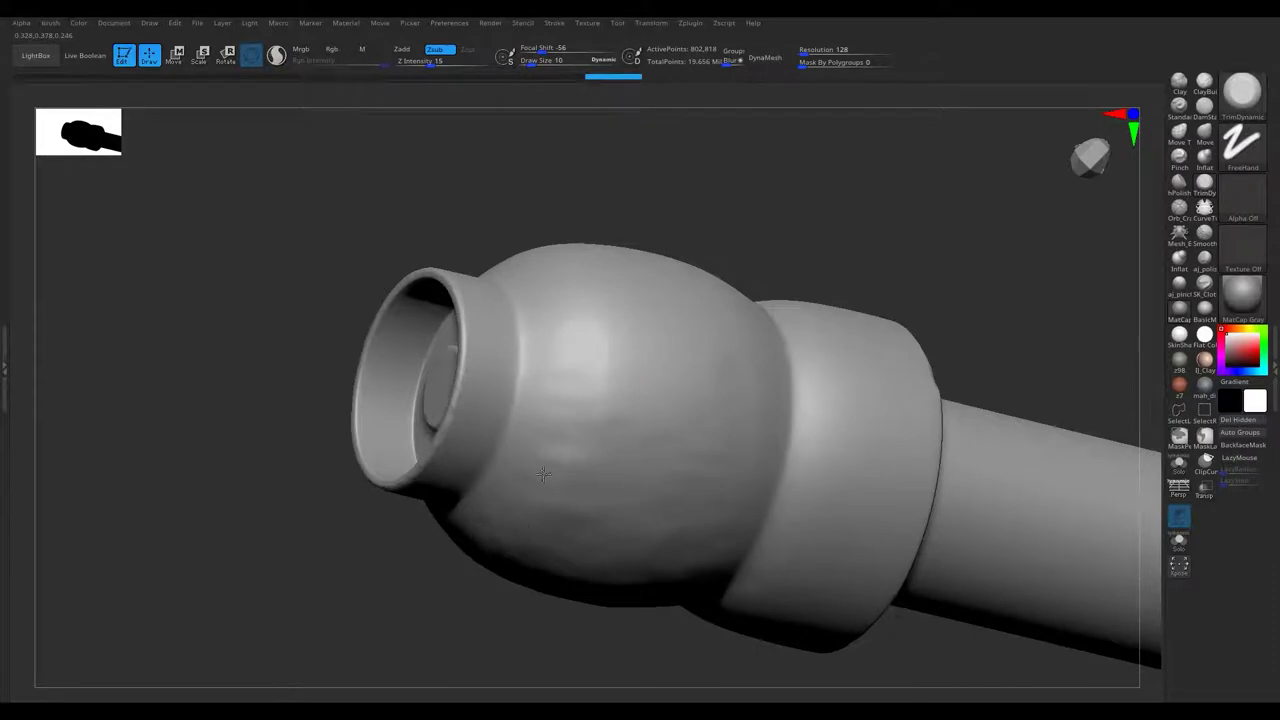
mouse_move(666, 434)
right_mouse_down()
mouse_move(657, 534)
mouse_move(552, 450)
right_mouse_up()
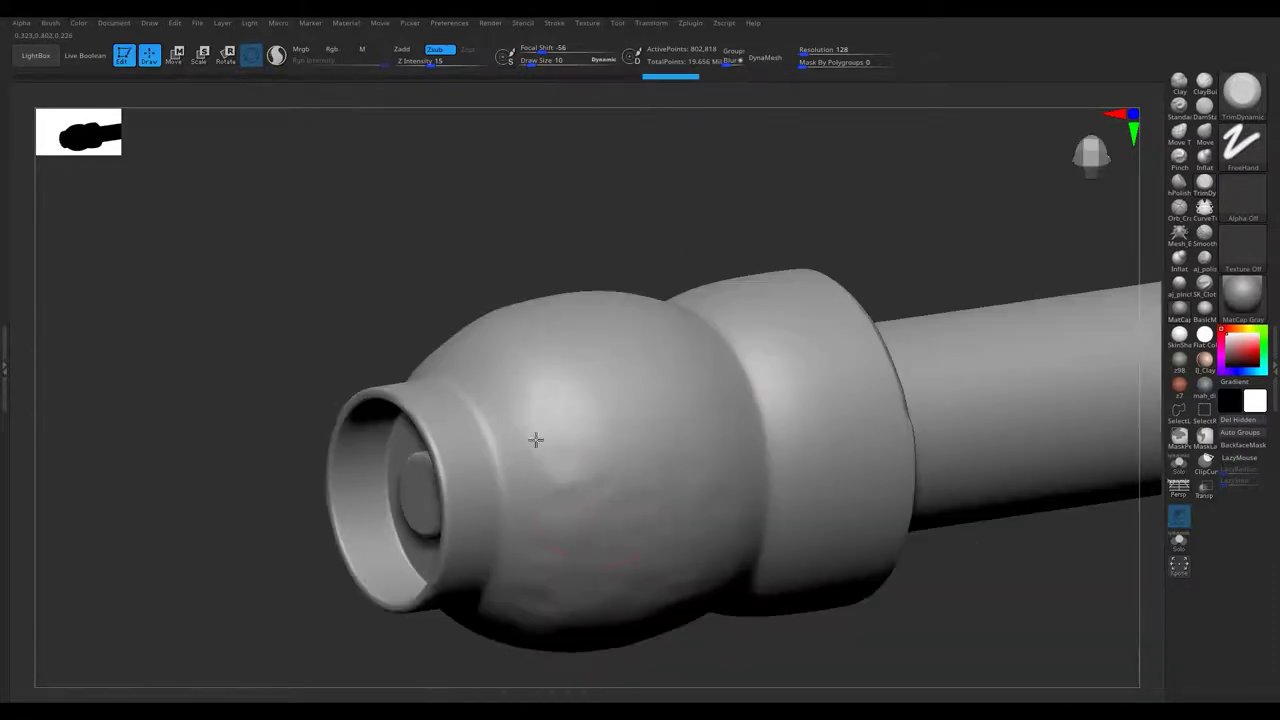
mouse_move(624, 487)
right_mouse_down()
mouse_move(630, 410)
mouse_move(537, 466)
right_mouse_up()
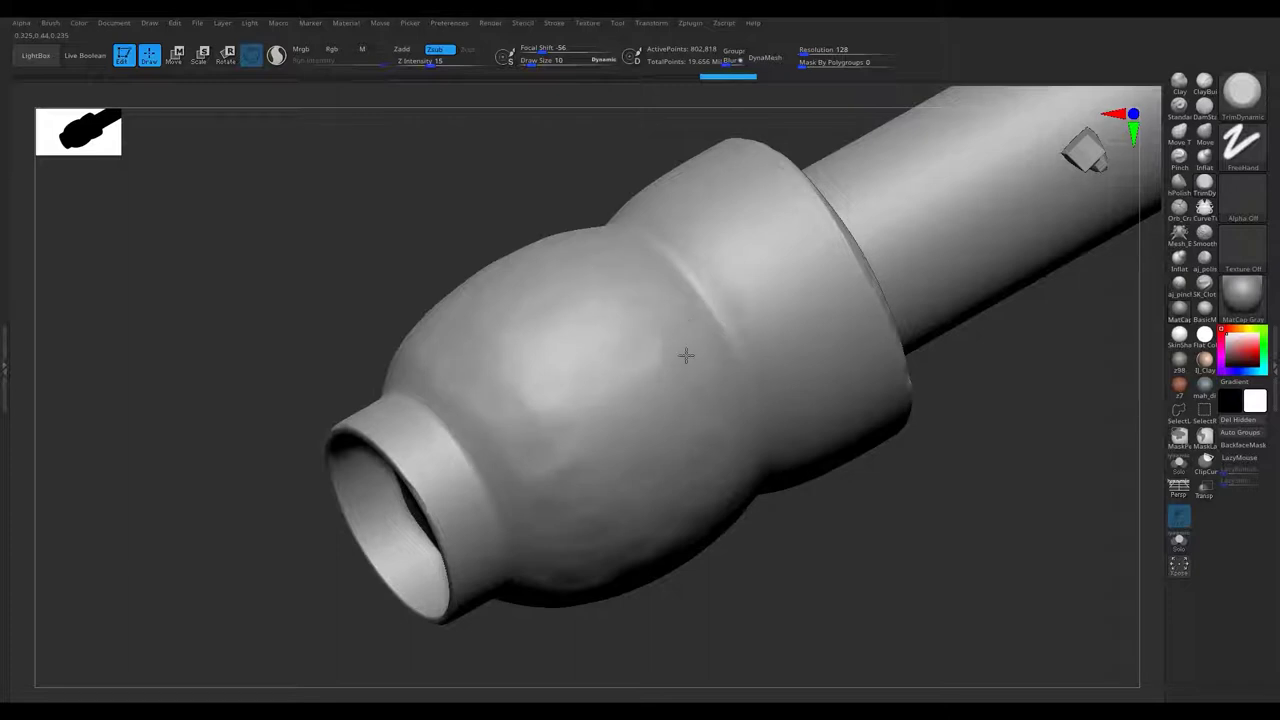
mouse_move(469, 419)
right_mouse_down()
mouse_move(326, 331)
mouse_move(727, 323)
right_mouse_up()
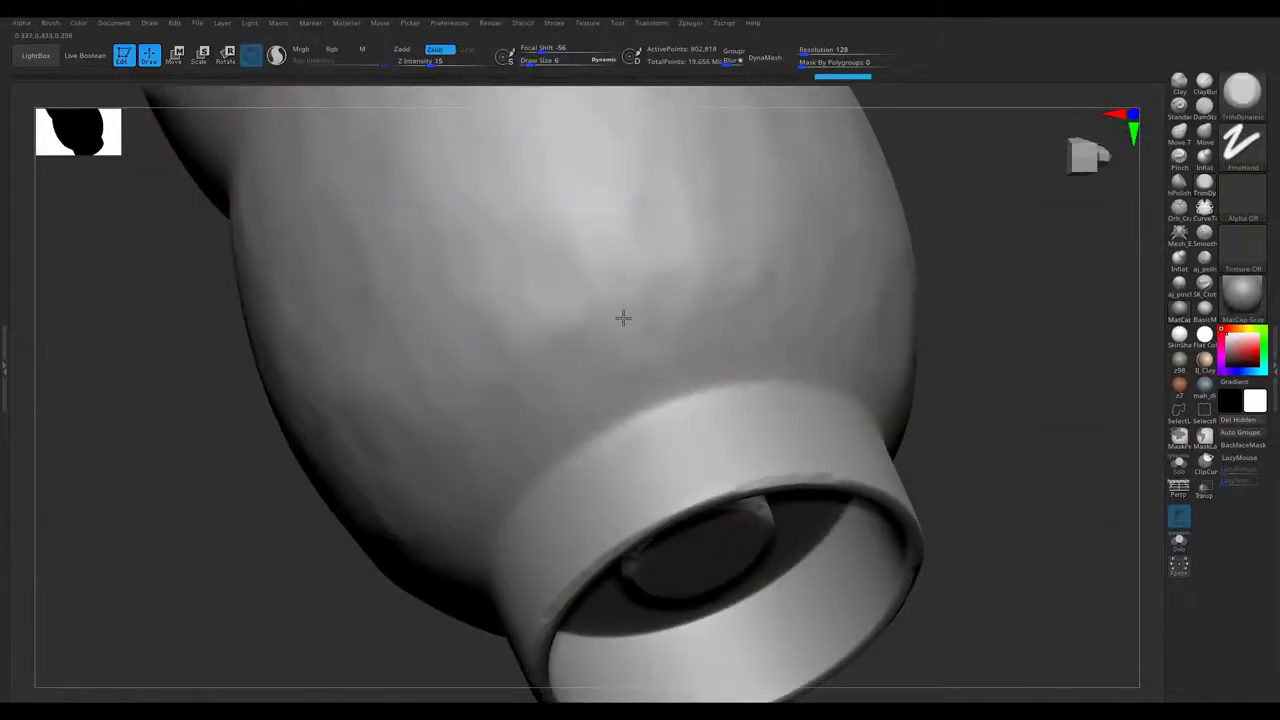
right_click_drag(438, 469, 642, 298)
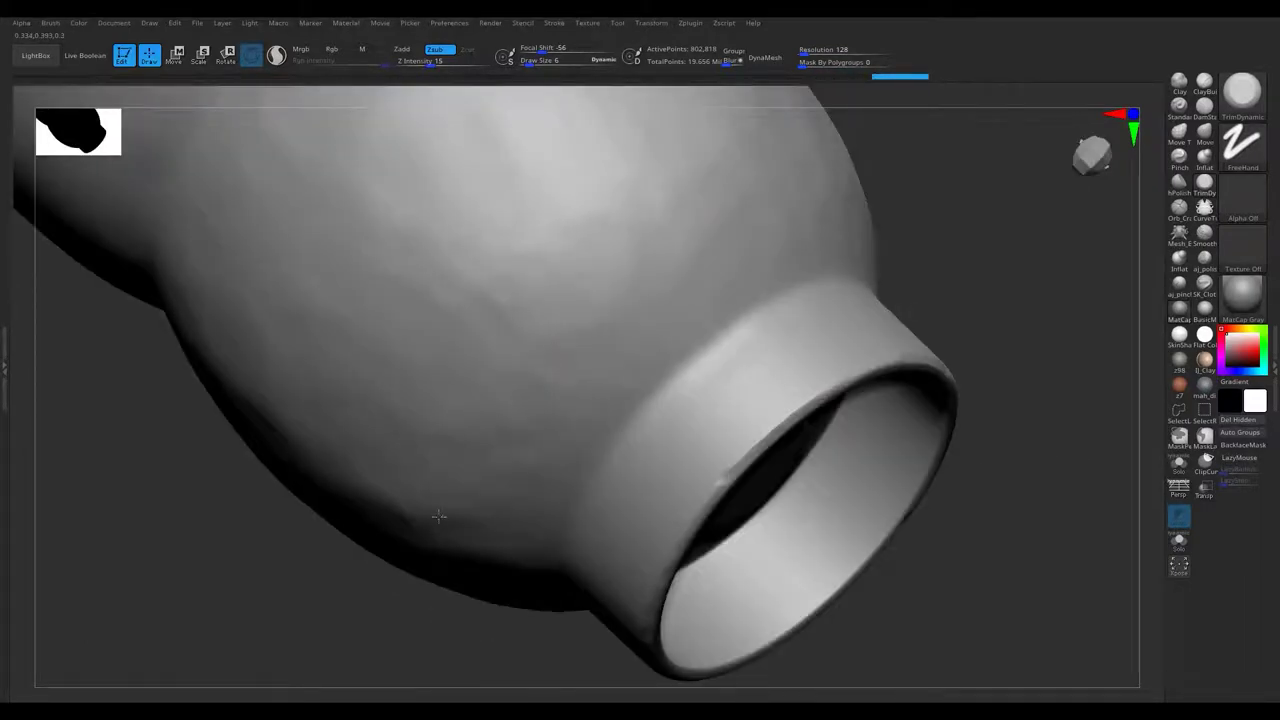
mouse_move(756, 364)
right_mouse_down()
mouse_move(471, 380)
mouse_move(766, 400)
right_mouse_up()
key("s")
mouse_move(734, 349)
right_mouse_down()
mouse_move(737, 423)
mouse_move(746, 412)
mouse_move(666, 420)
mouse_move(628, 451)
mouse_move(587, 528)
mouse_move(657, 451)
mouse_move(625, 406)
right_mouse_up()
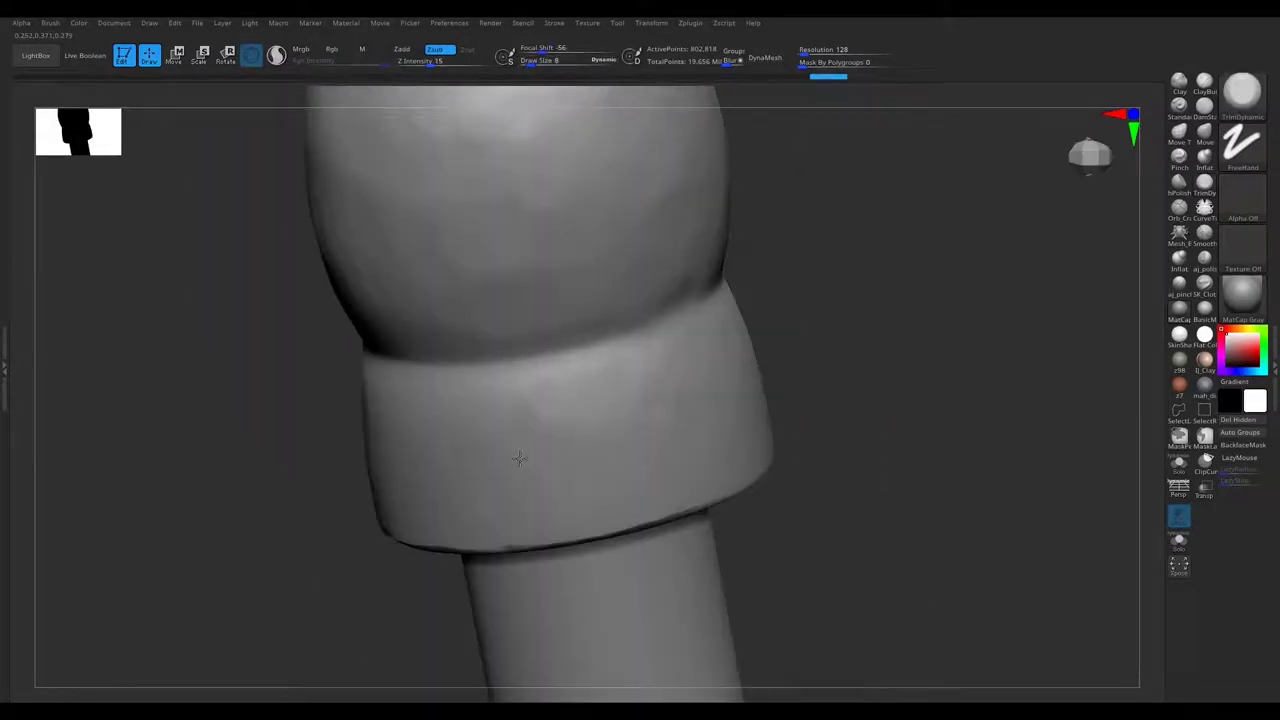
Work around the band beside the end cap to chip its lower rim.
right_click_drag(604, 463, 471, 457)
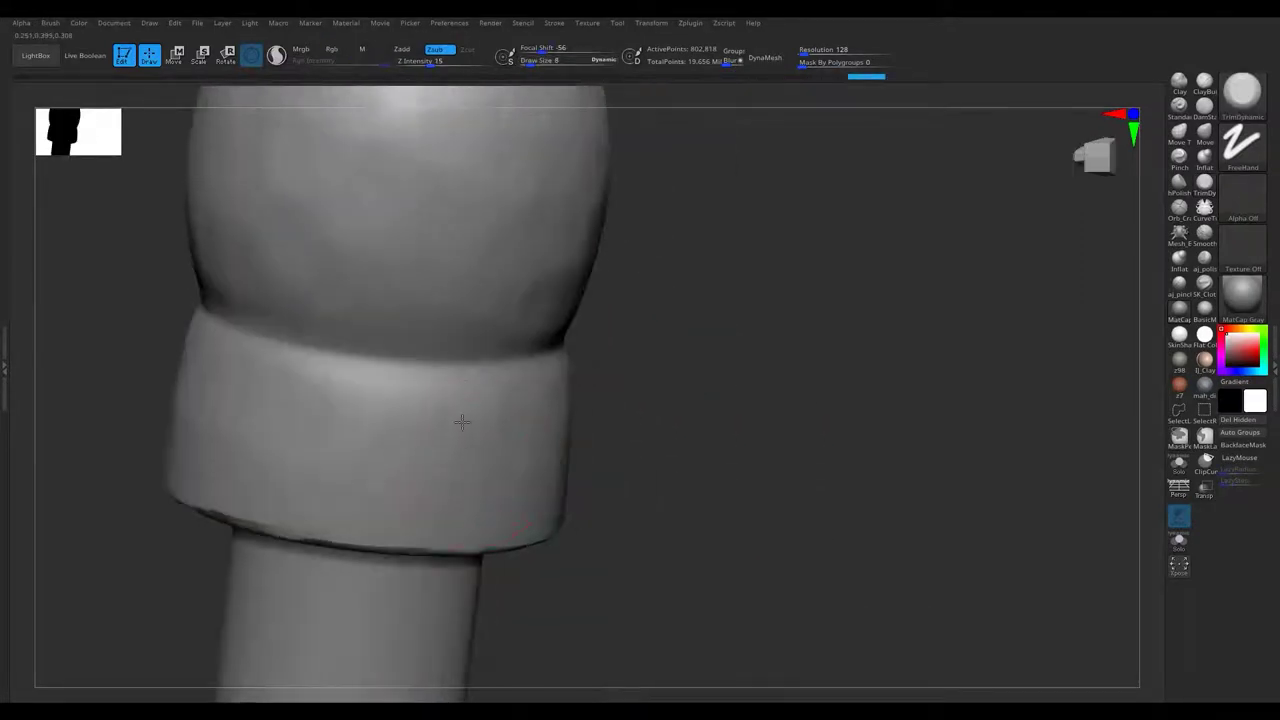
mouse_move(343, 403)
right_mouse_down("alt")
mouse_move(663, 434)
mouse_move(471, 449)
right_mouse_up("alt")
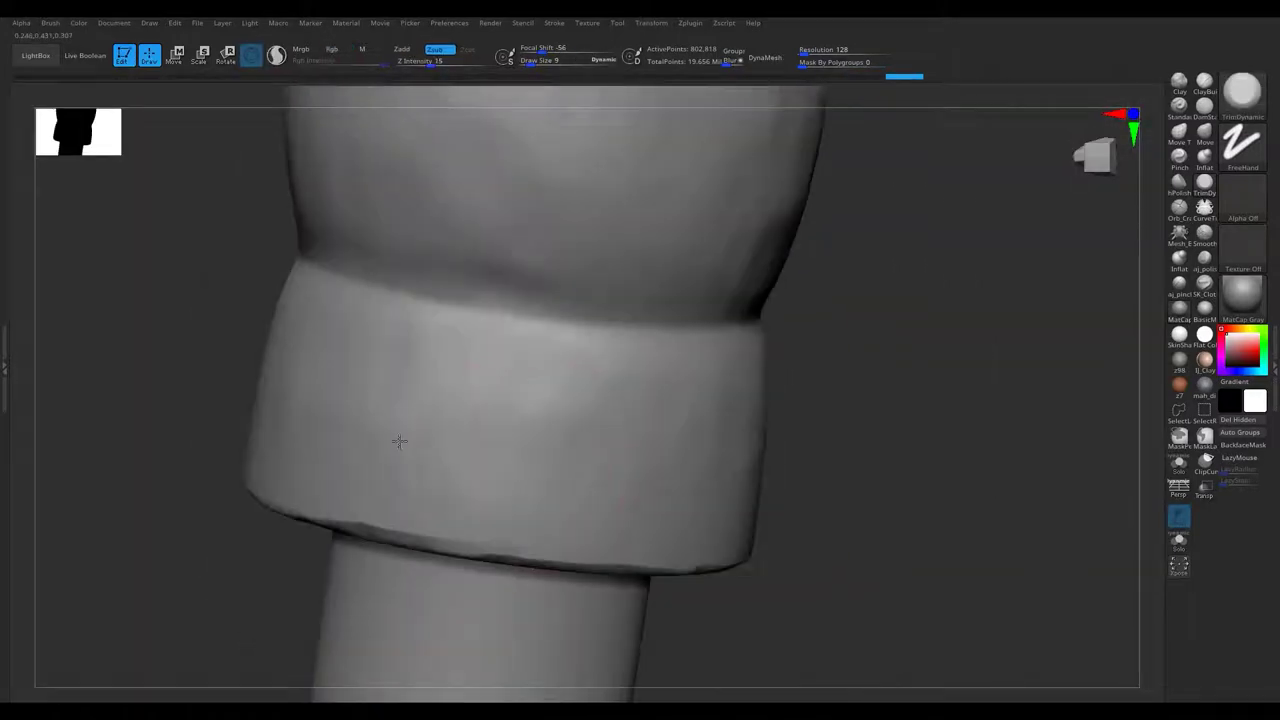
mouse_move(610, 444)
right_mouse_down("alt")
mouse_move(391, 423)
mouse_move(346, 465)
right_mouse_up("alt")
mouse_move(417, 406)
right_mouse_down()
mouse_move(438, 397)
mouse_move(629, 463)
mouse_move(786, 482)
right_mouse_up()
right_click_drag(650, 580, 568, 428)
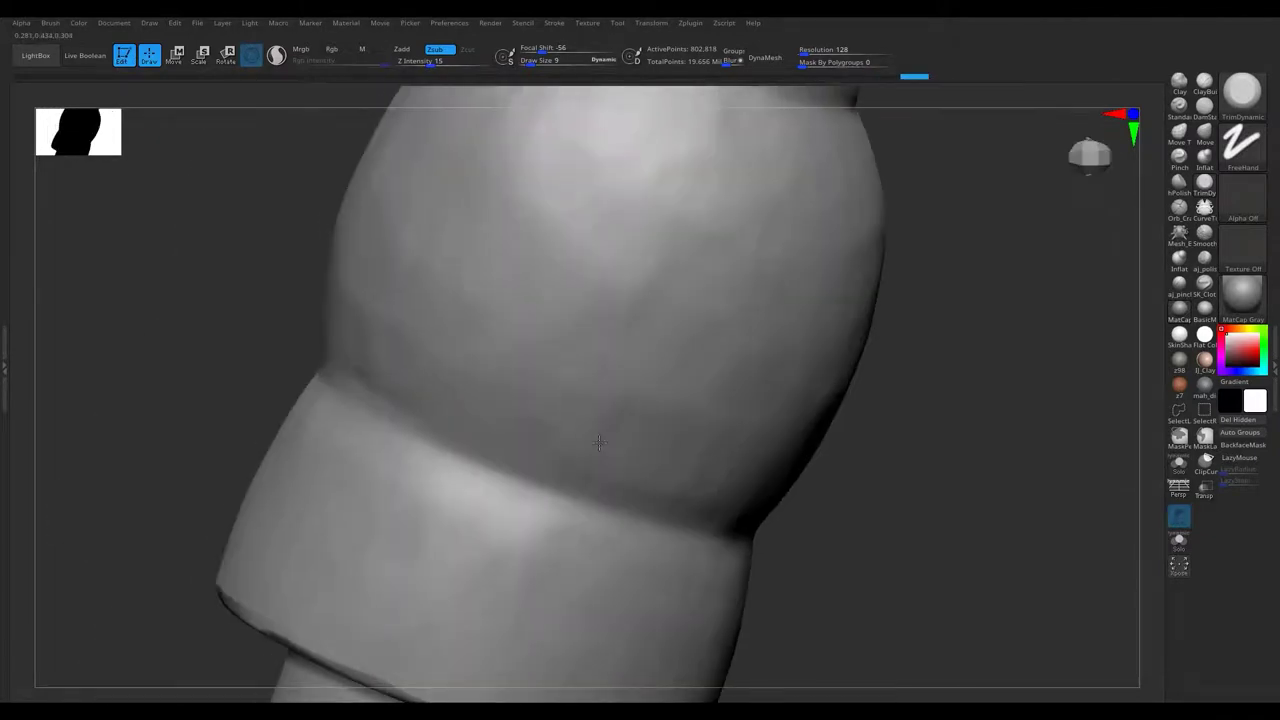
mouse_move(628, 389)
right_mouse_down("alt")
mouse_move(346, 383)
mouse_move(649, 531)
mouse_move(680, 297)
mouse_move(944, 478)
mouse_move(484, 474)
right_mouse_up("alt")
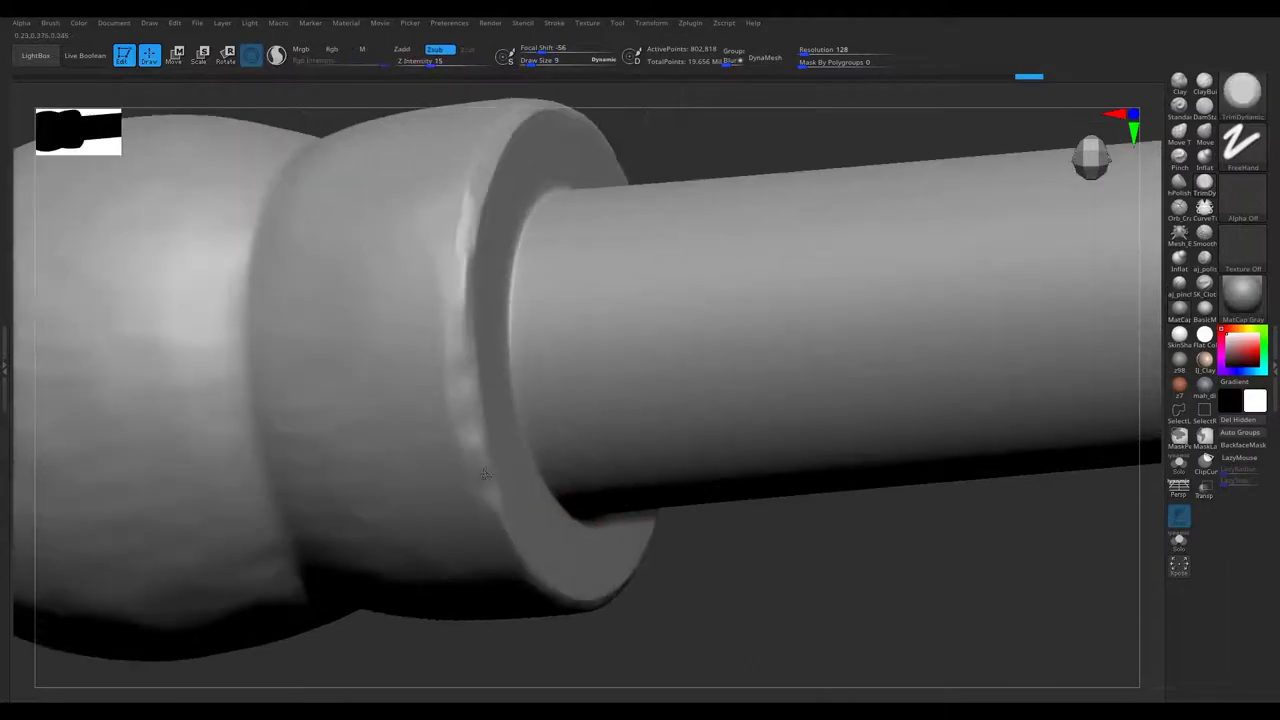
right_click_drag(375, 323, 470, 414)
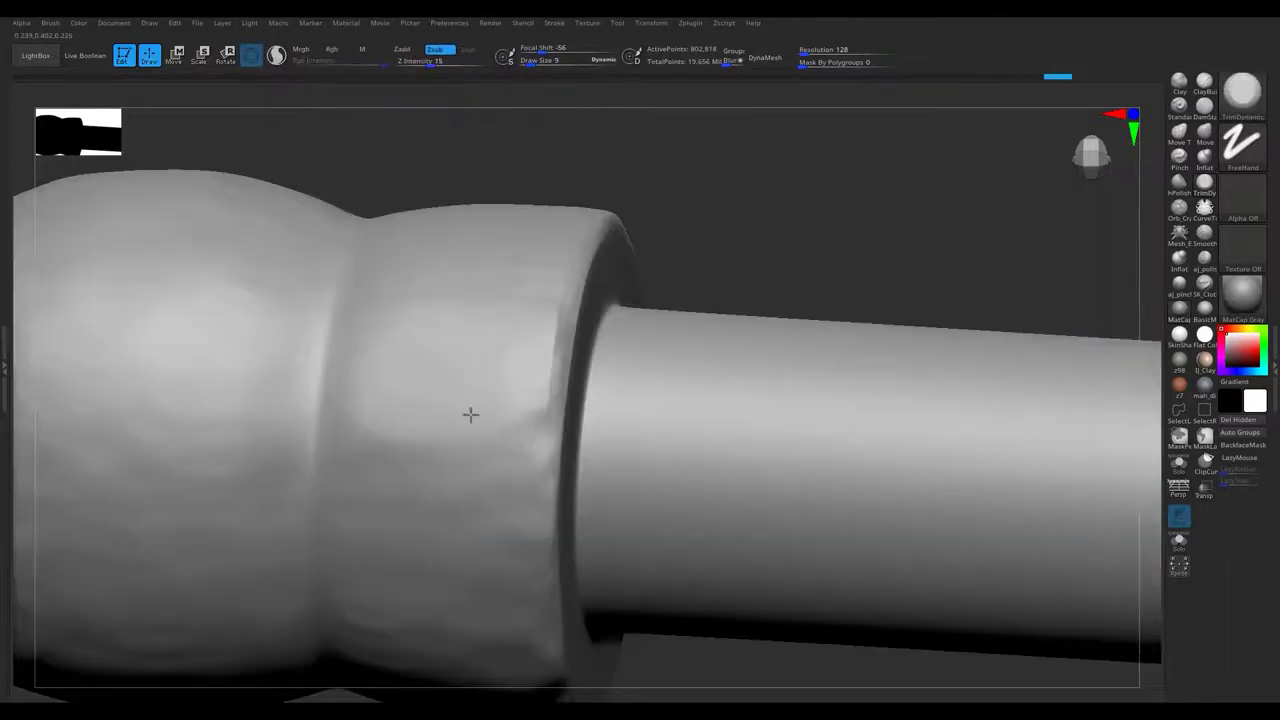
right_click_drag(434, 240, 514, 480, "alt")
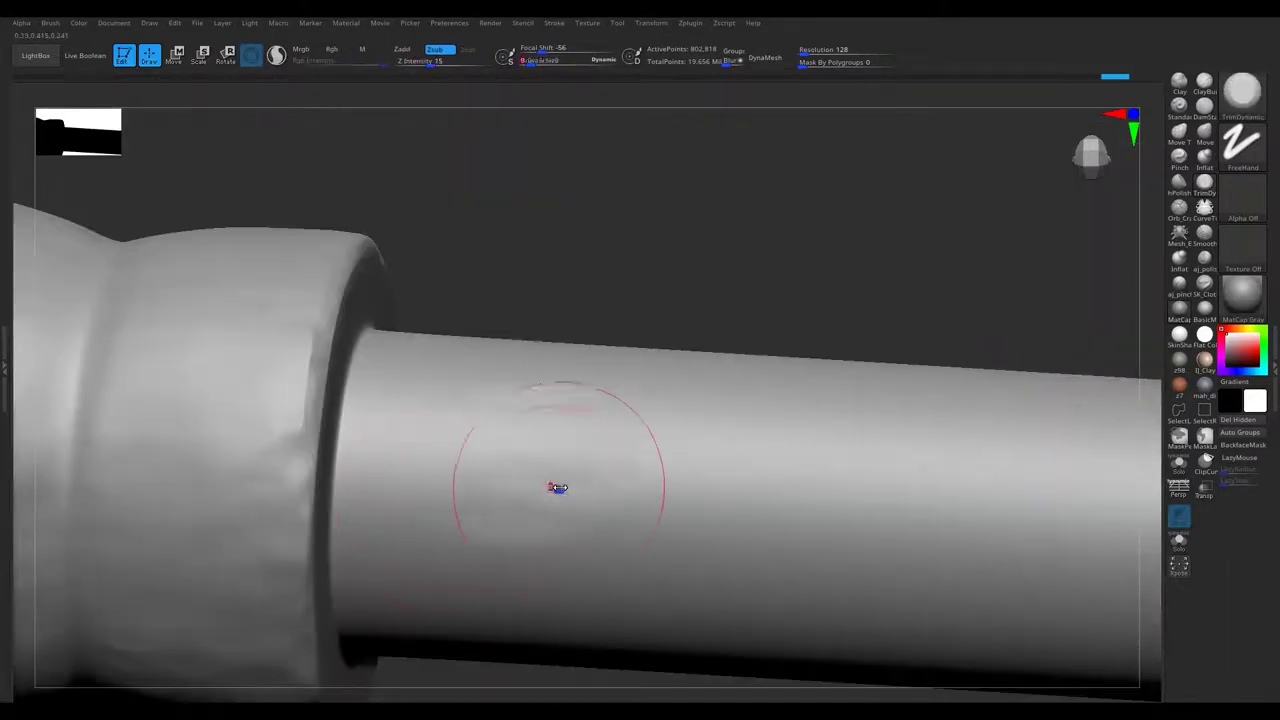
mouse_move(896, 519)
right_mouse_down("alt")
mouse_move(486, 374)
mouse_move(450, 380)
mouse_move(406, 467)
right_mouse_up("alt")
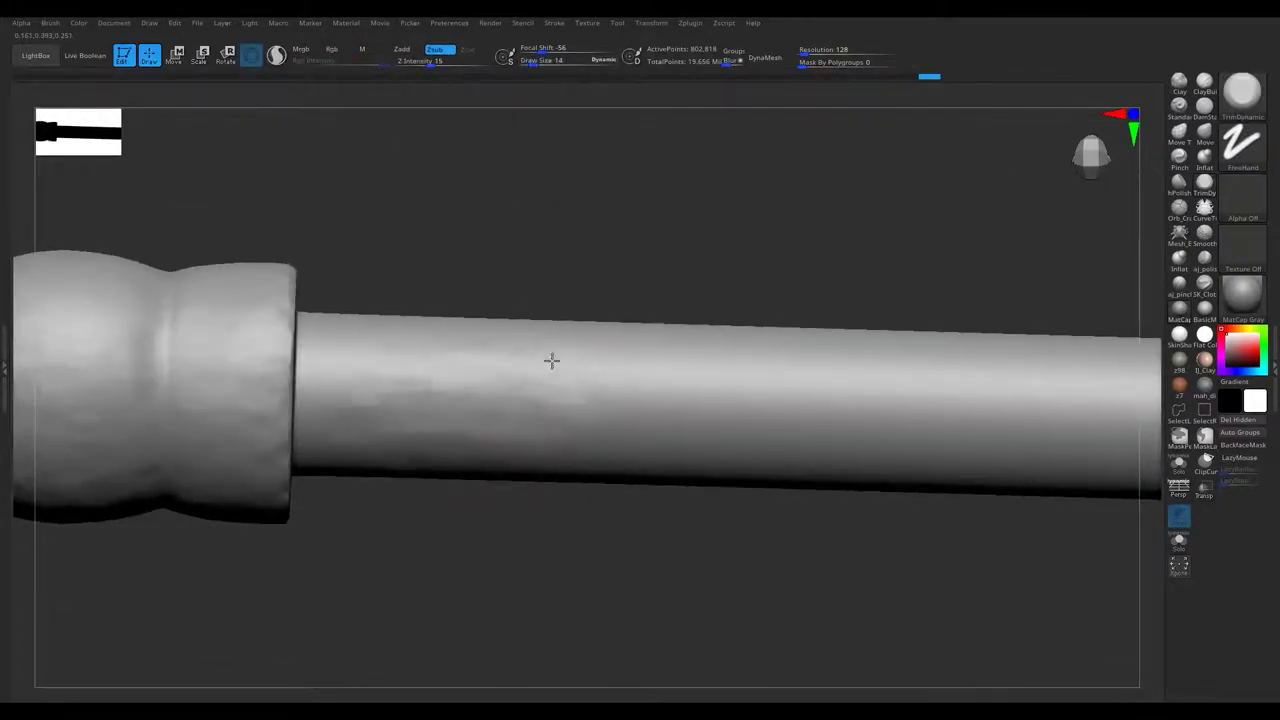
right_click_drag(551, 360, 460, 385)
mouse_move(354, 351)
right_mouse_down()
mouse_move(582, 295)
mouse_move(443, 366)
mouse_move(489, 414)
mouse_move(586, 323)
right_mouse_up()
right_click_drag(756, 427, 672, 434)
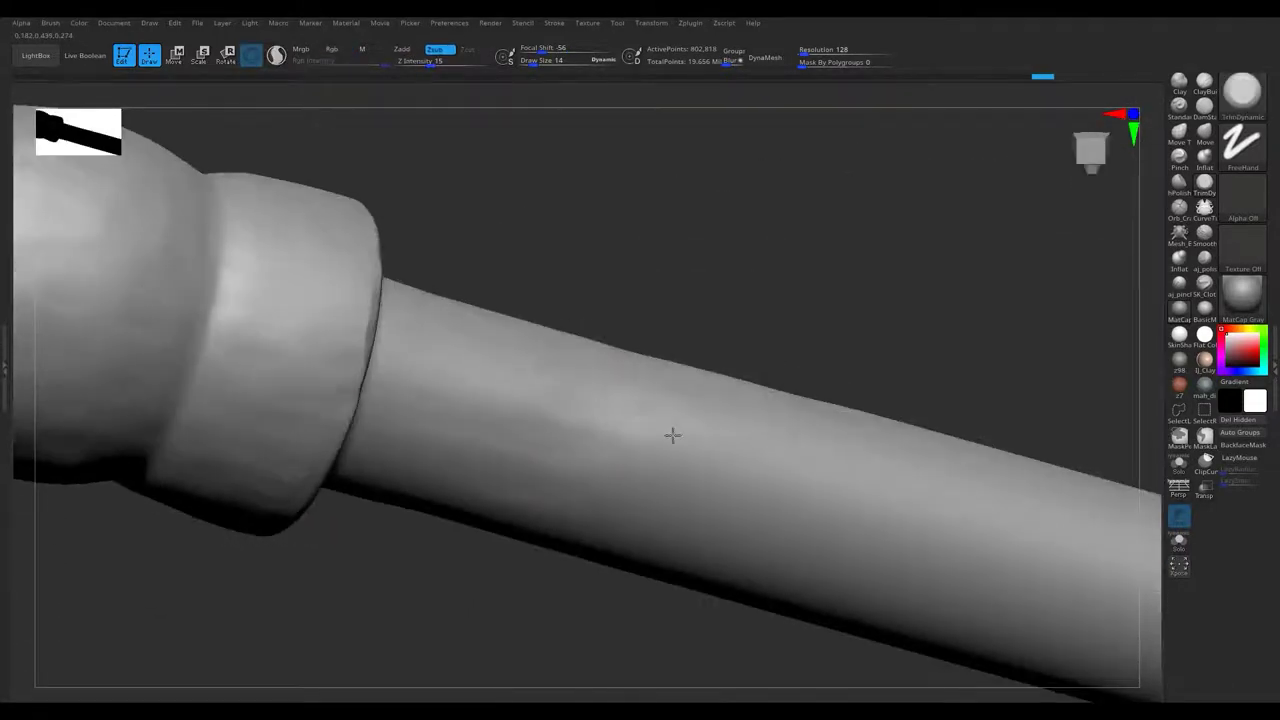
right_click_drag(871, 474, 560, 449)
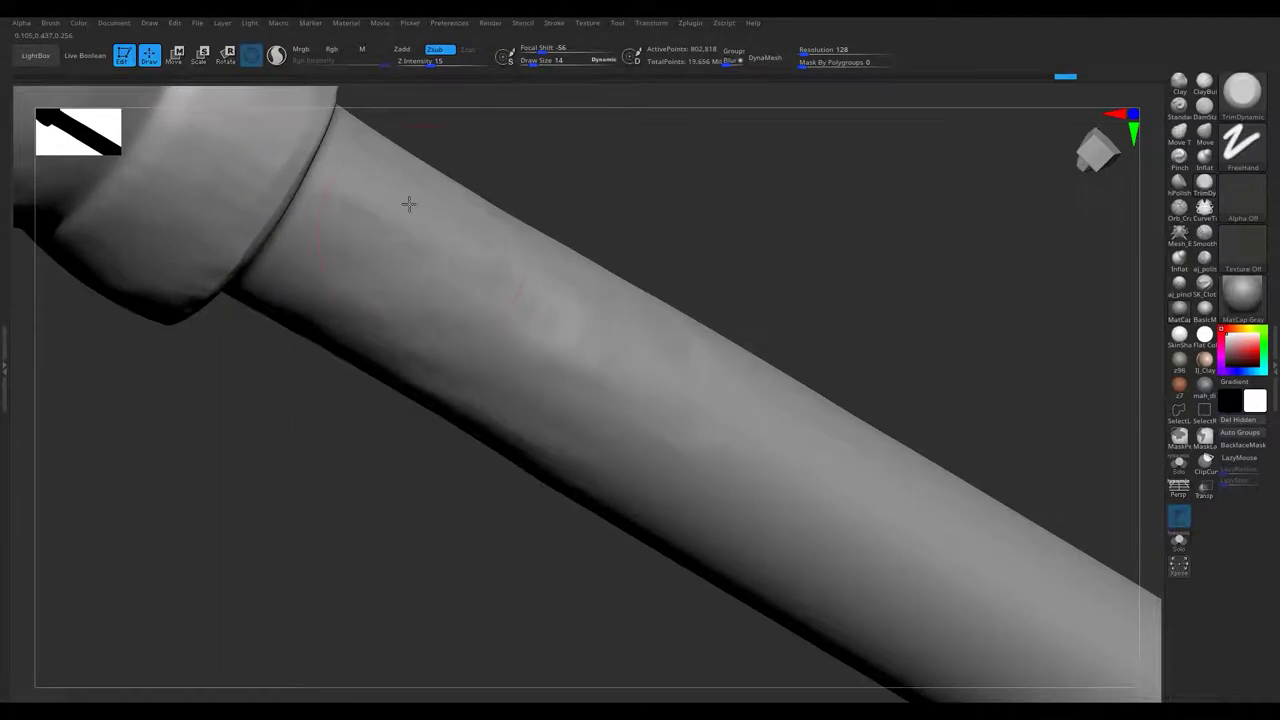
mouse_move(578, 282)
right_mouse_down()
mouse_move(663, 300)
mouse_move(471, 329)
right_mouse_up()
Enlarge the brush and carve dents and creases along the rod's shaft toward the other cap.
key("bracketright")
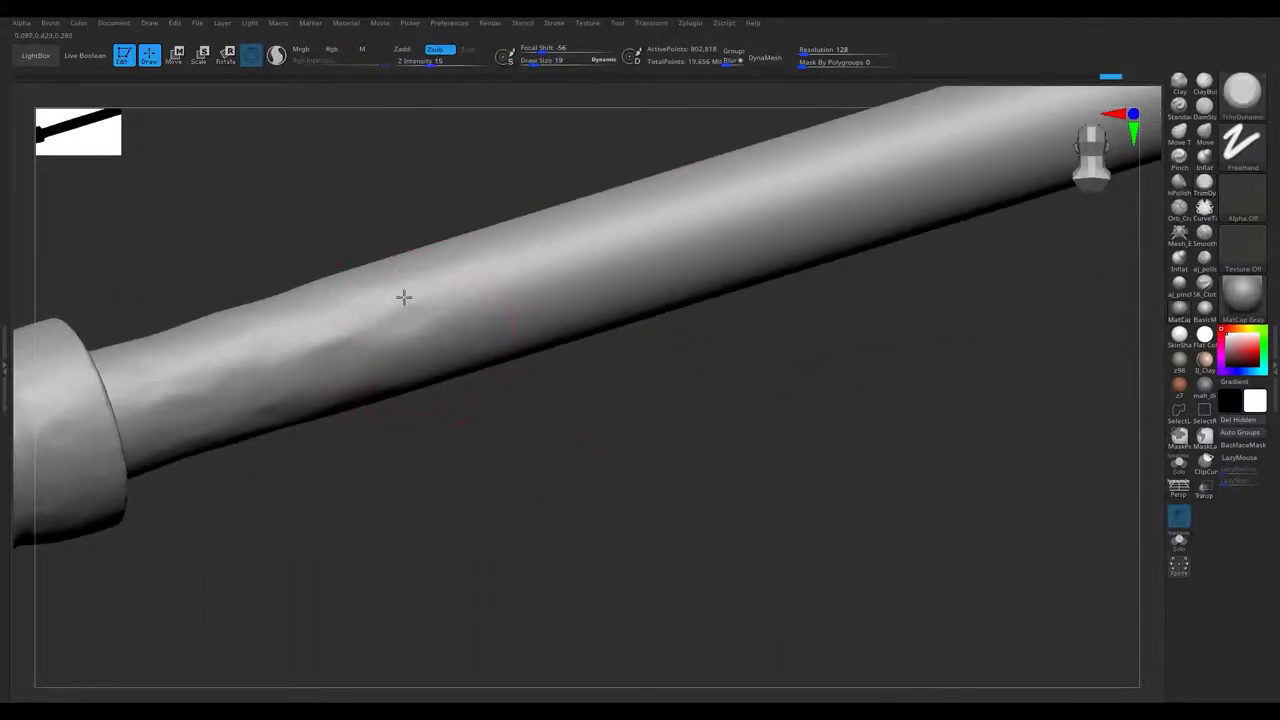
left_click_drag(247, 322, 248, 353)
mouse_move(271, 337)
right_mouse_down()
mouse_move(394, 443)
mouse_move(414, 271)
mouse_move(447, 207)
mouse_move(410, 330)
mouse_move(406, 406)
mouse_move(309, 449)
mouse_move(560, 498)
mouse_move(540, 437)
mouse_move(486, 400)
right_mouse_up()
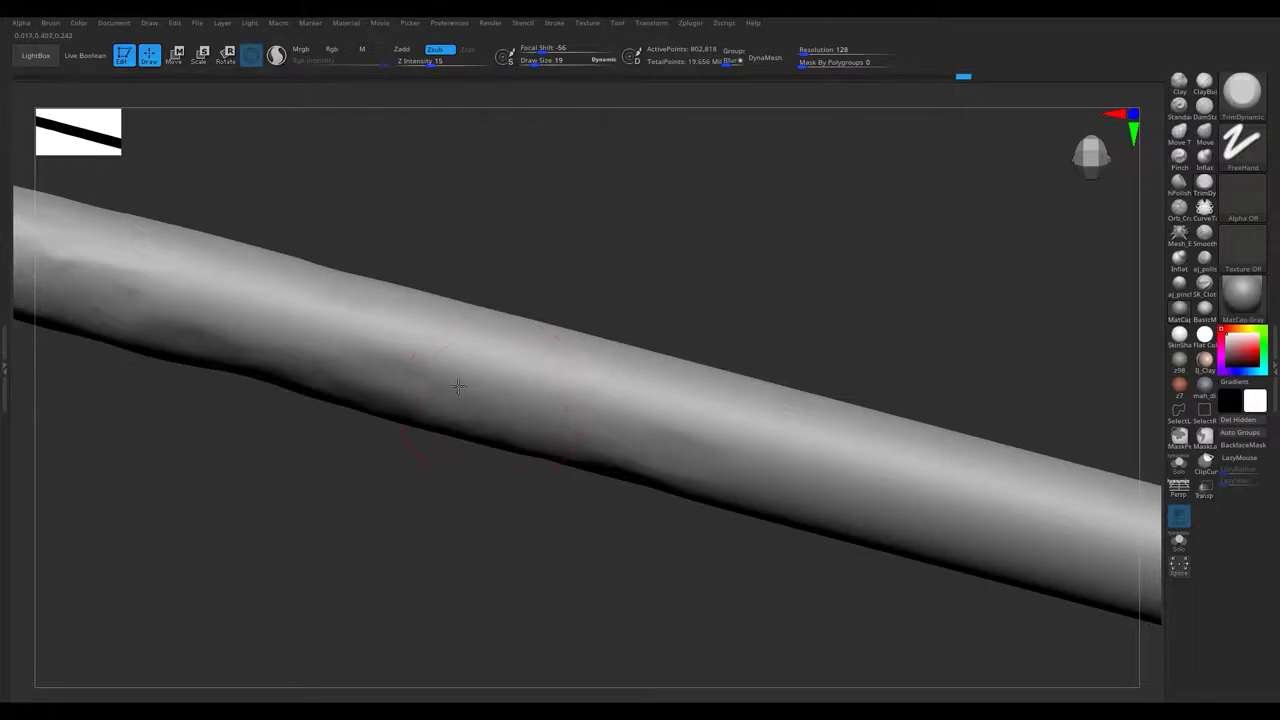
mouse_move(497, 334)
right_mouse_down()
mouse_move(325, 300)
mouse_move(605, 405)
mouse_move(341, 540)
right_mouse_up()
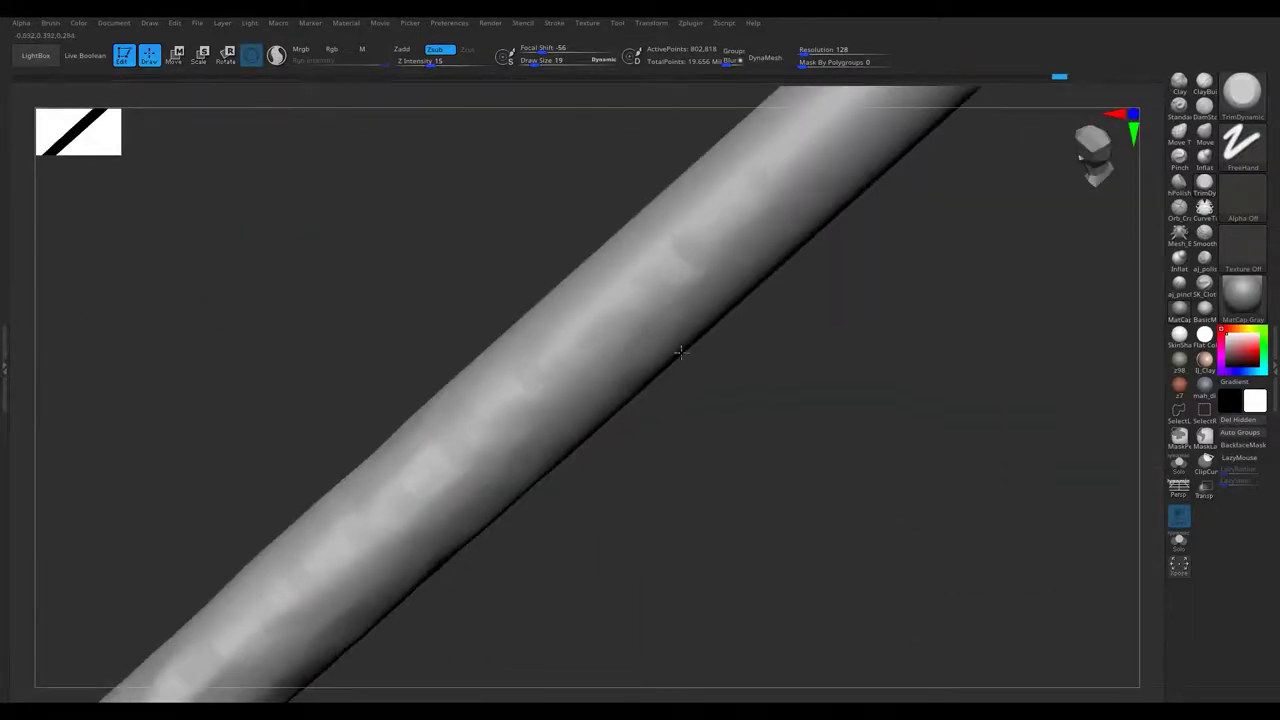
right_click_drag(660, 352, 517, 480)
mouse_move(717, 237)
right_mouse_down()
mouse_move(590, 319)
mouse_move(493, 175)
right_mouse_up()
mouse_move(497, 405)
right_mouse_down()
mouse_move(426, 500)
mouse_move(491, 400)
mouse_move(369, 427)
right_mouse_up()
mouse_move(336, 237)
right_mouse_down()
mouse_move(428, 330)
mouse_move(491, 491)
mouse_move(561, 582)
mouse_move(472, 408)
right_mouse_up()
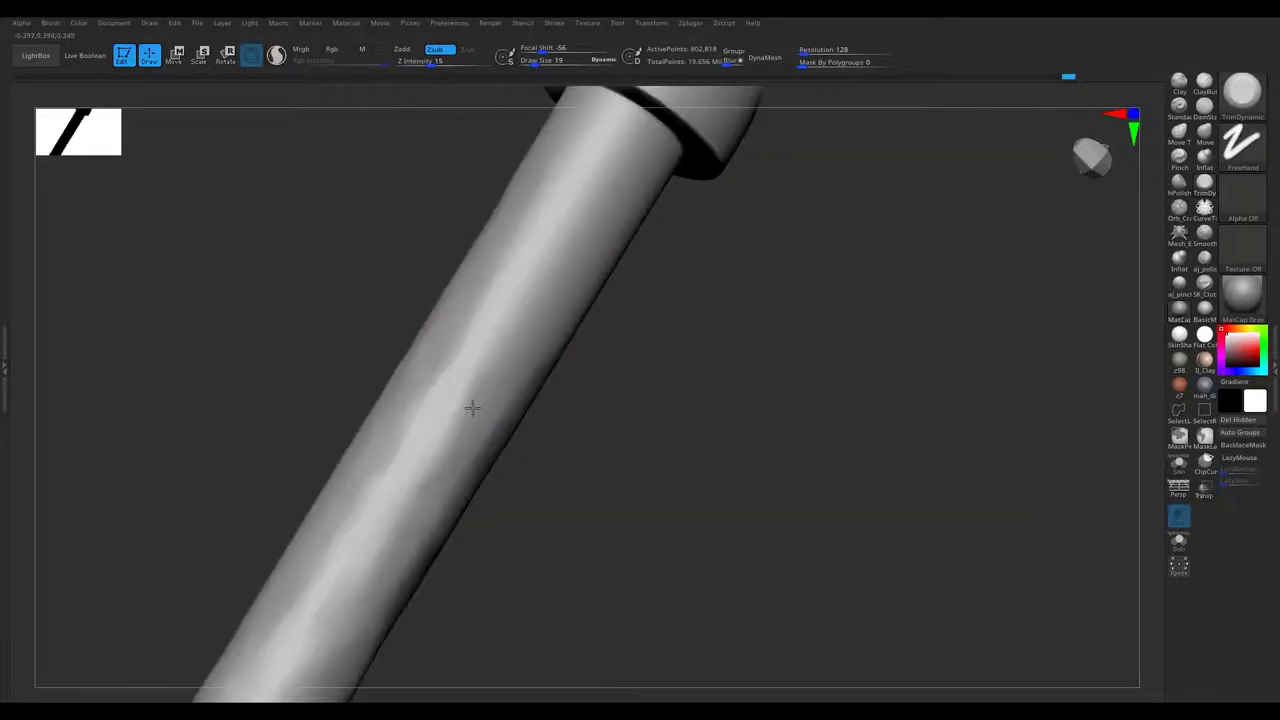
right_click_drag(605, 177, 486, 406)
right_click_drag(429, 448, 542, 386)
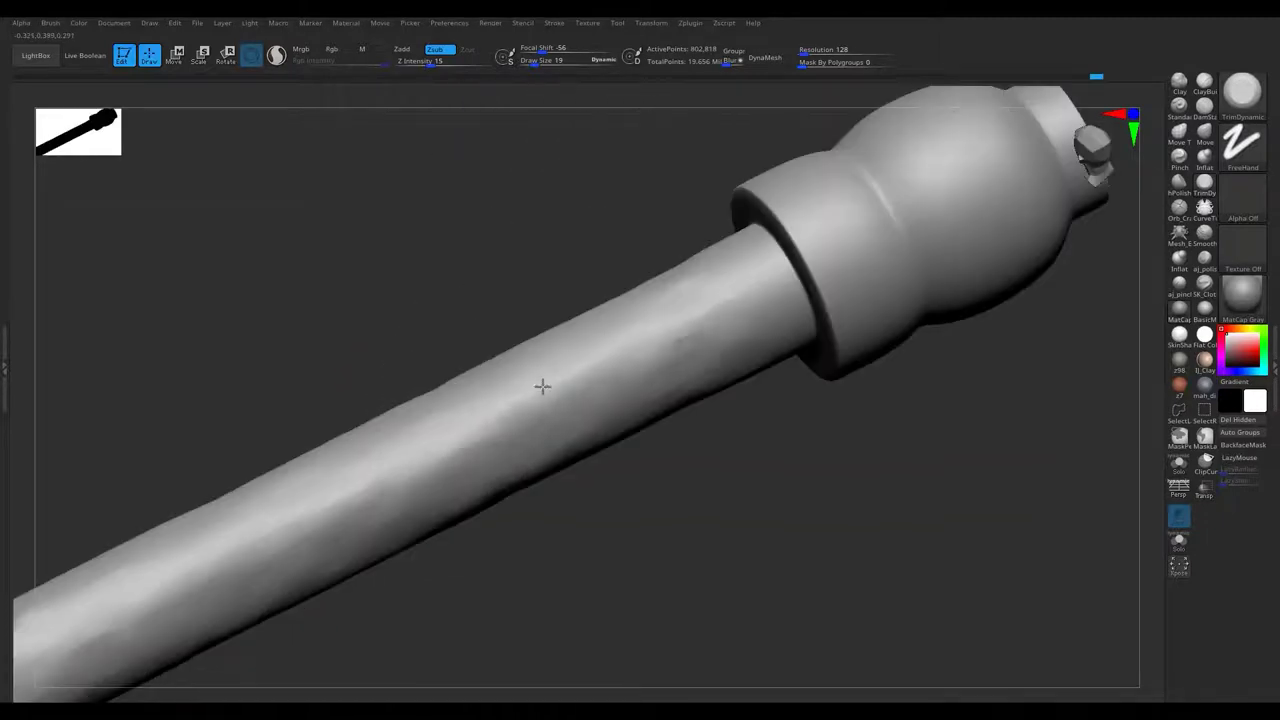
mouse_move(512, 510)
right_mouse_down()
mouse_move(523, 434)
mouse_move(560, 470)
mouse_move(500, 529)
mouse_move(619, 603)
mouse_move(686, 423)
right_mouse_up()
mouse_move(749, 394)
right_mouse_down()
mouse_move(710, 415)
mouse_move(577, 386)
mouse_move(706, 323)
right_mouse_up()
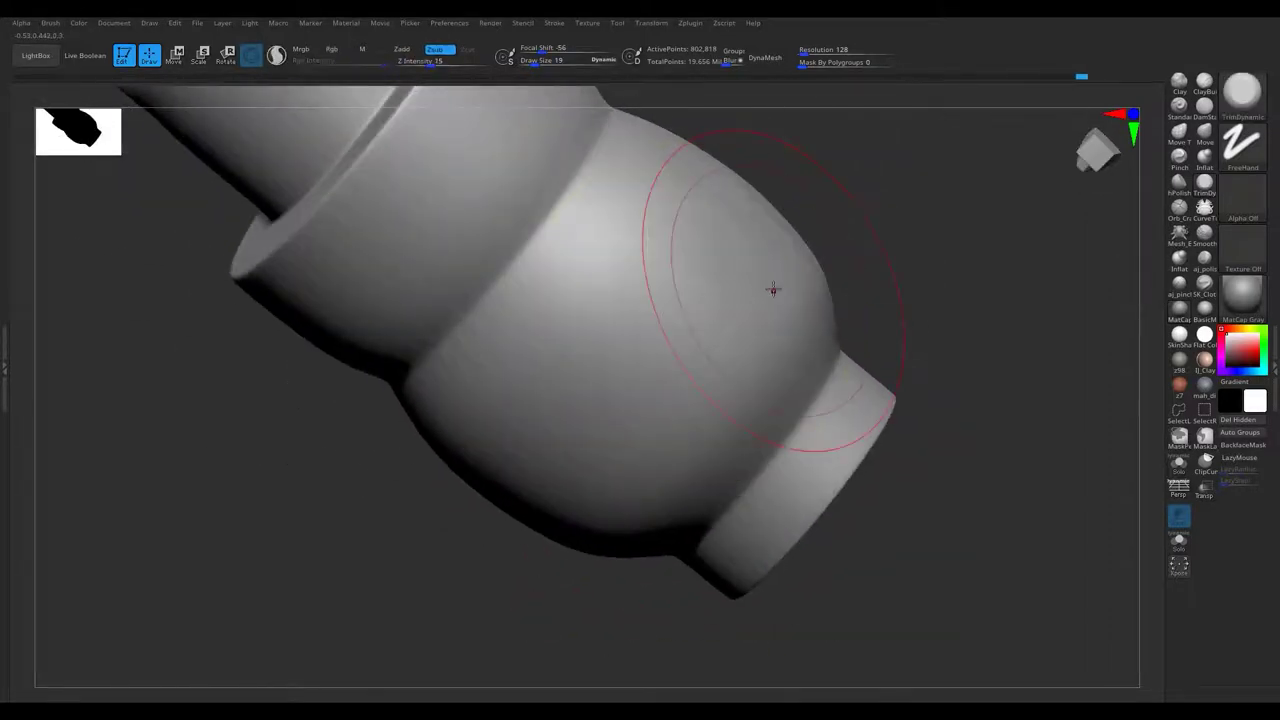
Zoom in on the end cap's neck ring and brush hammered wear onto its front.
right_click_drag(771, 286, 759, 296)
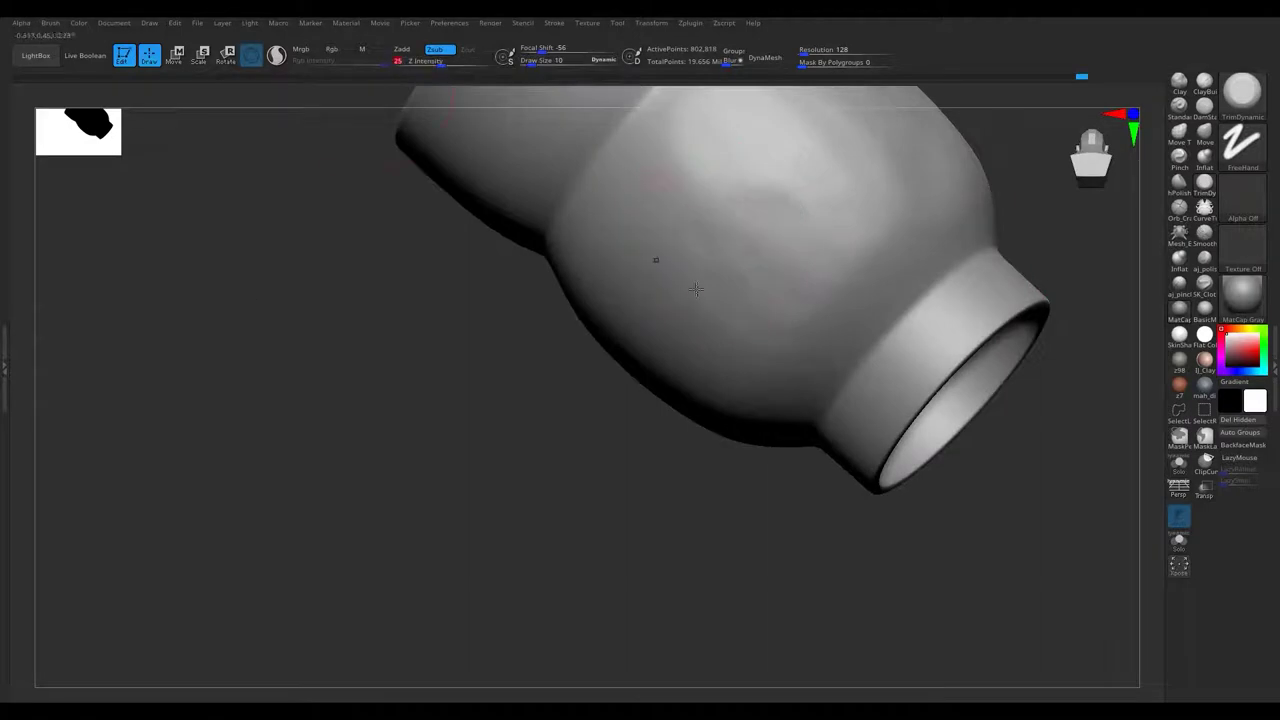
right_click_drag(857, 221, 676, 455)
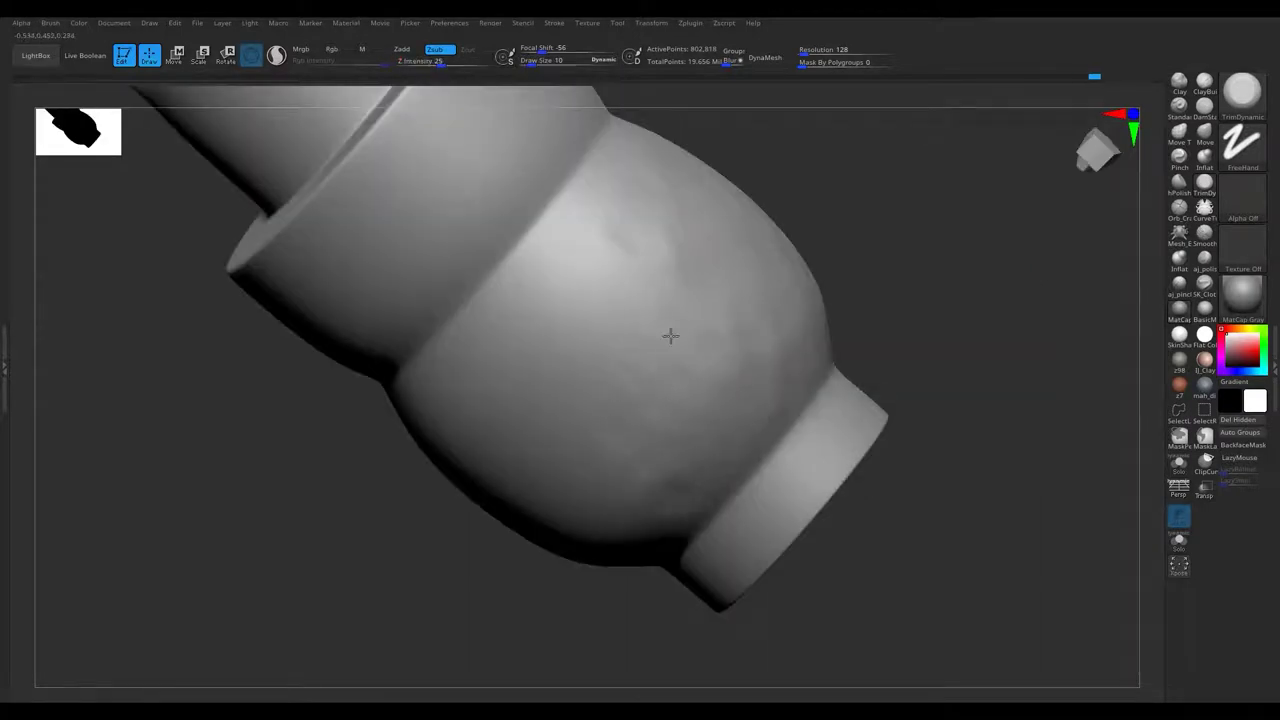
right_click_drag(575, 430, 520, 454, "alt")
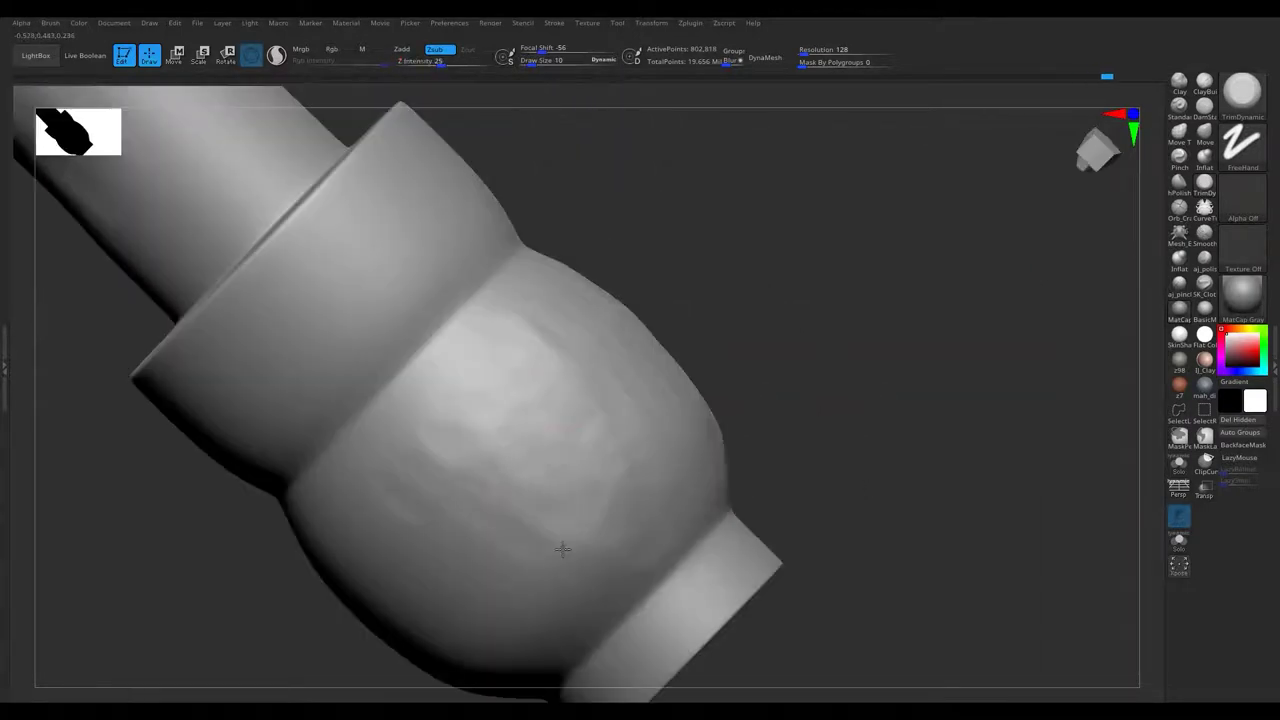
right_click_drag(529, 619, 537, 517, "alt")
mouse_move(615, 465)
right_mouse_down()
mouse_move(489, 537)
mouse_move(591, 394)
mouse_move(433, 413)
mouse_move(305, 385)
right_mouse_up()
mouse_move(298, 460)
right_mouse_down("alt")
mouse_move(325, 535)
mouse_move(694, 229)
right_mouse_up("alt")
mouse_move(563, 371)
right_mouse_down()
mouse_move(735, 308)
mouse_move(472, 440)
right_mouse_up()
right_click_drag(519, 313, 593, 424, "shift")
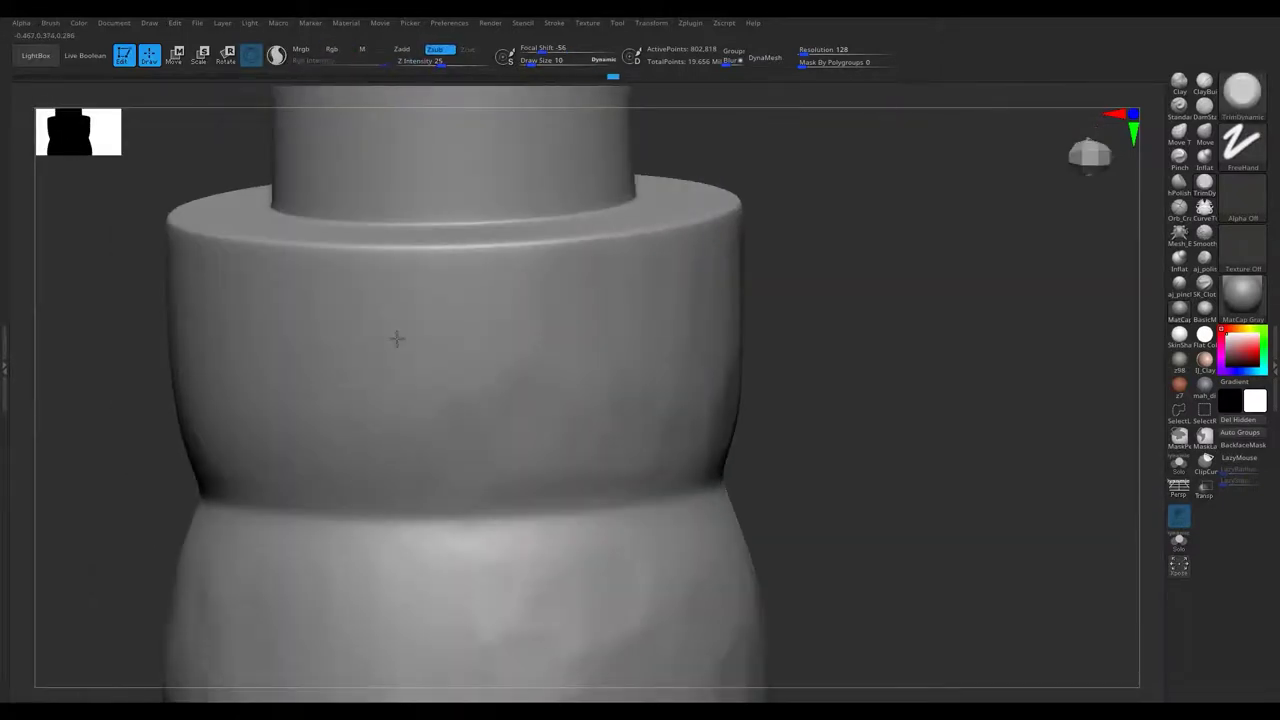
right_click_drag(423, 442, 403, 355)
mouse_move(467, 429)
right_mouse_down()
mouse_move(434, 371)
mouse_move(458, 465)
mouse_move(429, 443)
right_mouse_up()
left_click_drag(514, 442, 105, 420)
mouse_move(105, 420)
right_mouse_down()
mouse_move(570, 290)
mouse_move(422, 228)
mouse_move(460, 300)
right_mouse_up()
Wear down the neck ring's rim from the front and side.
left_click_drag(450, 150, 530, 440)
right_click_drag(530, 440, 600, 460)
left_click_drag(590, 480, 752, 178)
mouse_move(752, 178)
right_mouse_down()
mouse_move(690, 345)
mouse_move(749, 357)
mouse_move(723, 480)
mouse_move(668, 390)
right_mouse_up()
Shrink the brush and chip the cup's rim, checking it from several angles.
key("s")
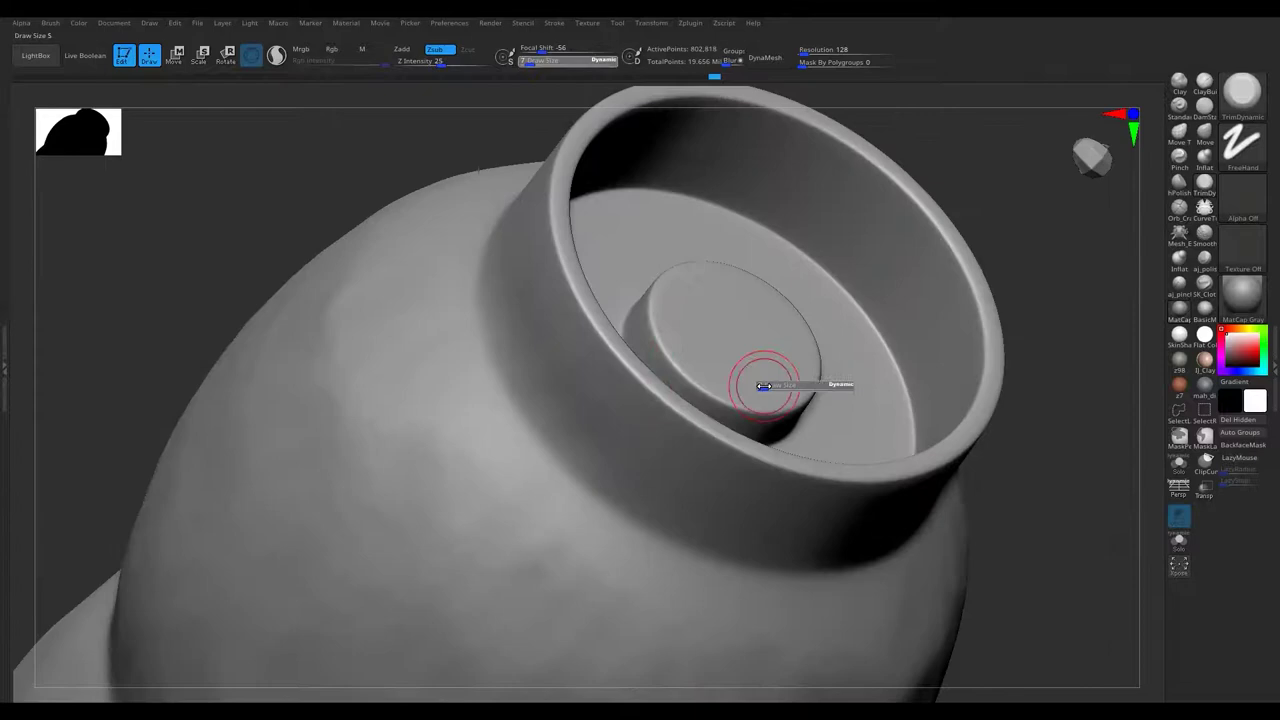
right_click_drag(766, 380, 737, 354)
mouse_move(651, 340)
right_mouse_down()
mouse_move(683, 253)
mouse_move(740, 320)
mouse_move(837, 268)
right_mouse_up()
right_click_drag(845, 378, 835, 382)
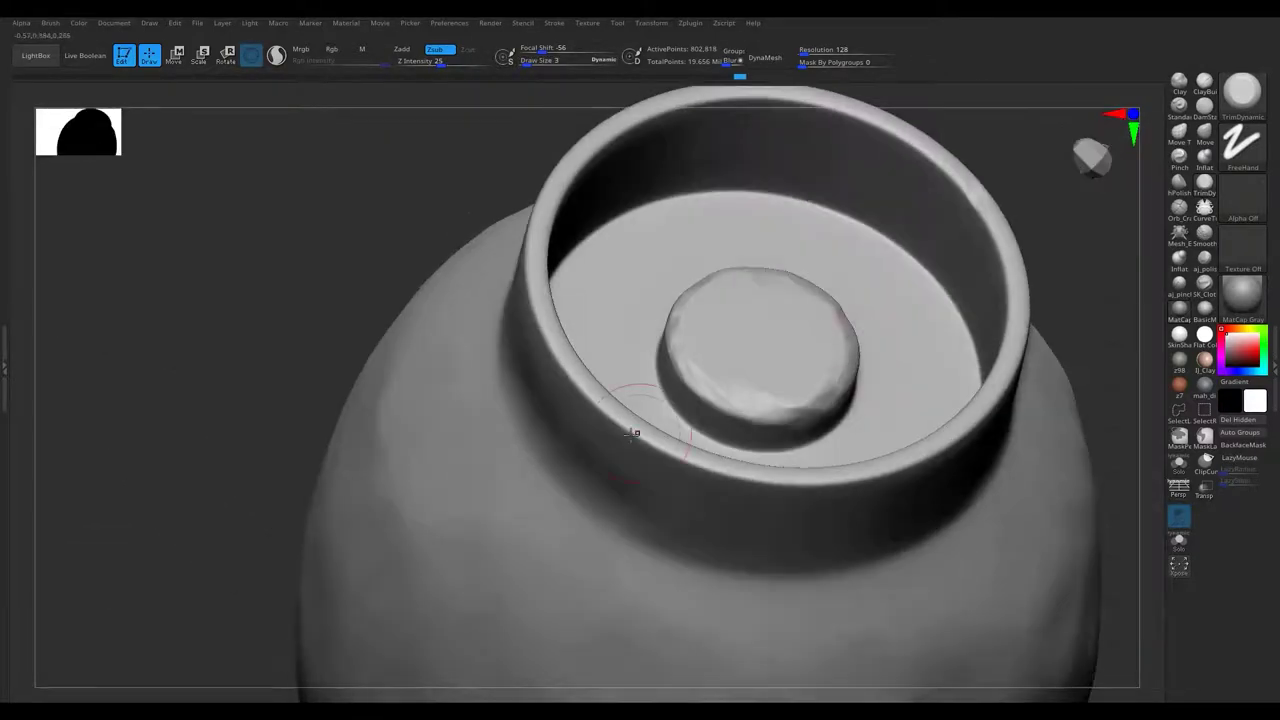
right_click_drag(530, 314, 492, 385)
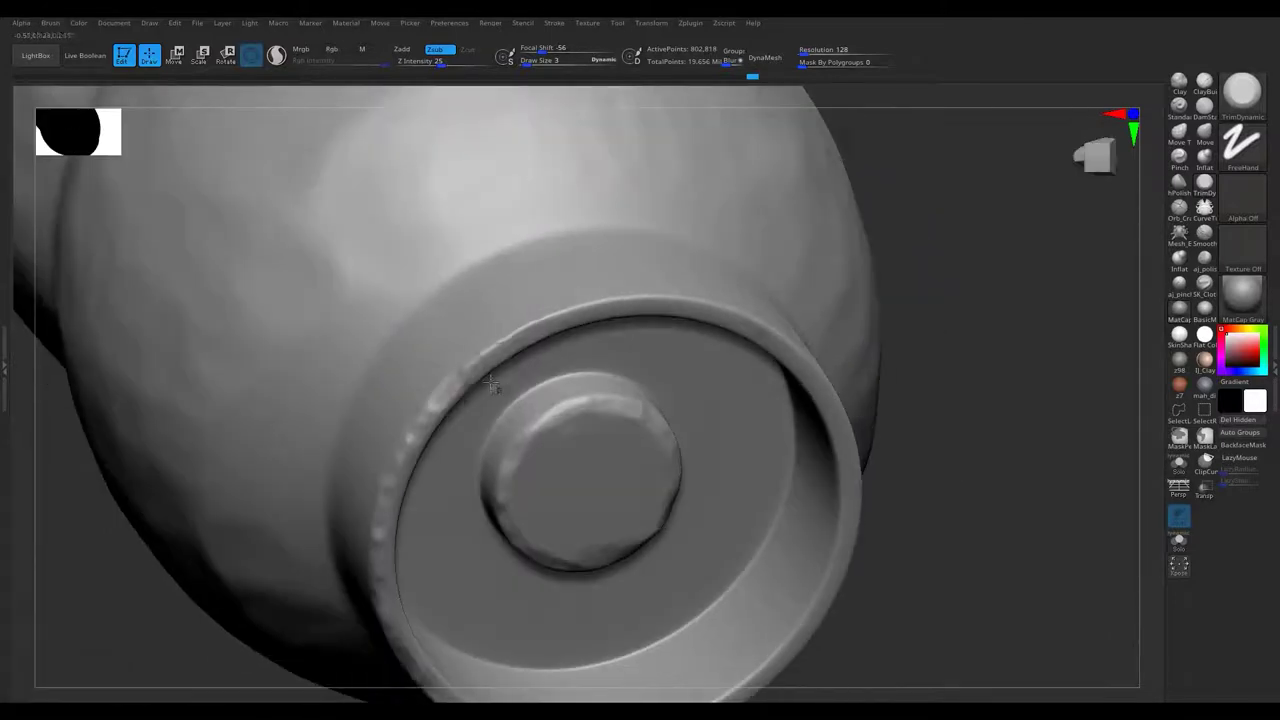
mouse_move(748, 304)
right_mouse_down()
mouse_move(808, 390)
mouse_move(790, 405)
mouse_move(798, 392)
right_mouse_up()
right_click_drag(528, 510, 268, 353)
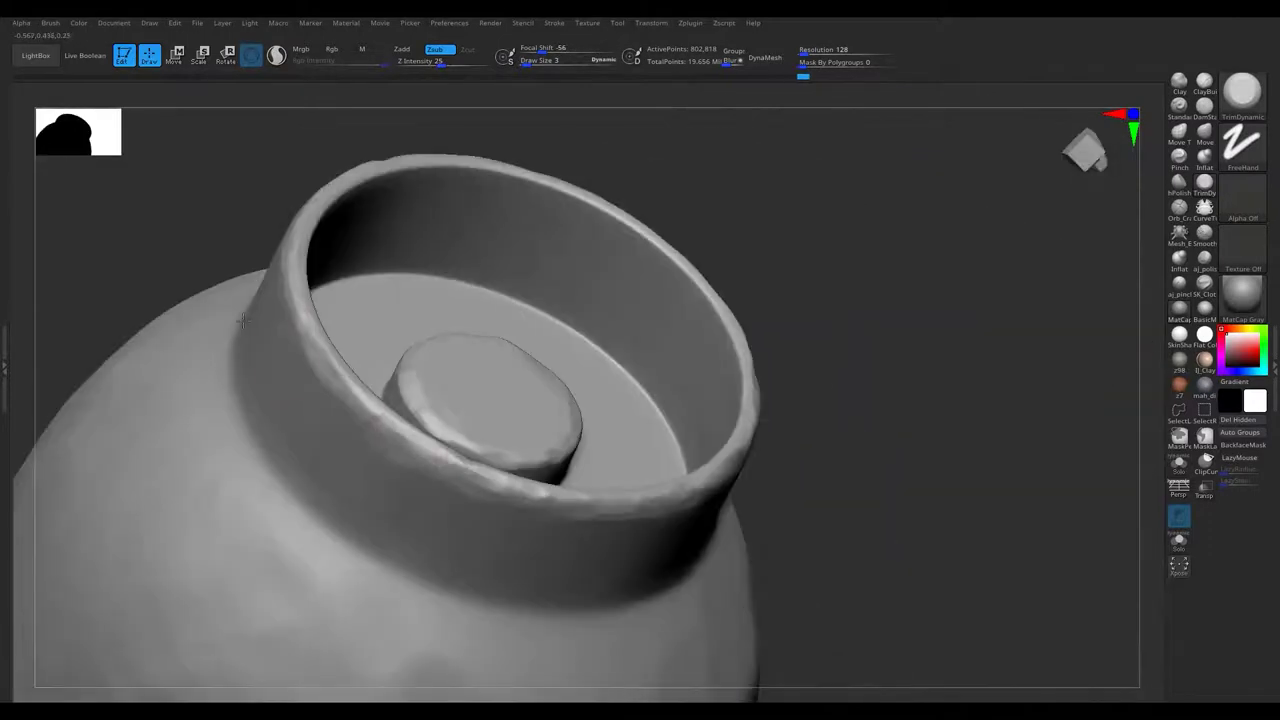
right_click_drag(422, 446, 514, 380)
key("s")
left_click_drag(537, 394, 493, 502)
mouse_move(493, 502)
right_mouse_down()
mouse_move(574, 342)
mouse_move(646, 253)
mouse_move(546, 418)
right_mouse_up()
Frame the shaft and set brush size 14 to work the hollow left end stub.
mouse_move(416, 564)
right_mouse_down()
mouse_move(709, 280)
mouse_move(843, 371)
mouse_move(914, 457)
mouse_move(860, 385)
right_mouse_up()
key("f")
key("f")
mouse_move(800, 590)
right_mouse_down()
mouse_move(143, 529)
mouse_move(591, 360)
right_mouse_up()
key("s")
left_click_drag(596, 378, 580, 378)
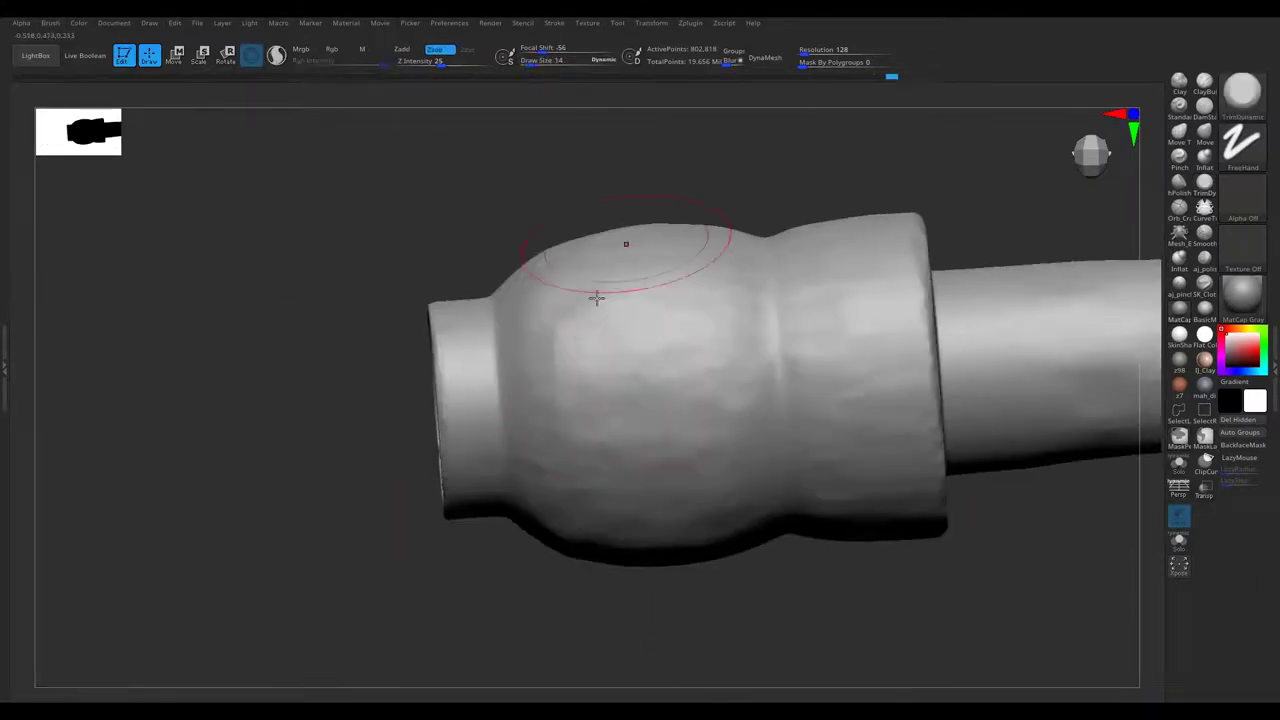
right_click_drag(586, 323, 560, 326)
mouse_move(665, 383)
right_mouse_down()
mouse_move(528, 194)
mouse_move(517, 266)
right_mouse_up()
Expand the subtool list and select subtool 06, the bar end piece.
key("F1")
left_click(1177, 204)
left_click(1190, 382)
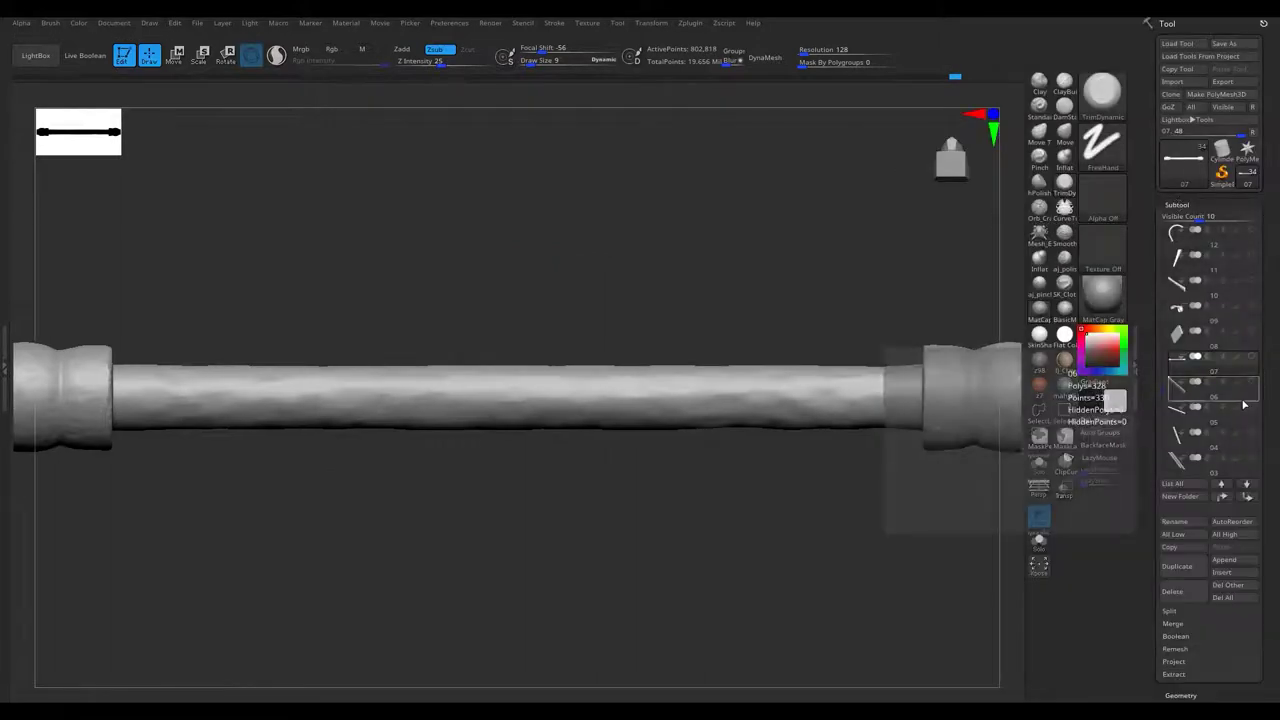
Subdivide the bar end piece and switch to the ClipCurve brush with rectangle selection.
key("f")
right_click_drag(397, 434, 287, 430)
key("ctrl+d")
key("ctrl+d")
key("ctrl+d")
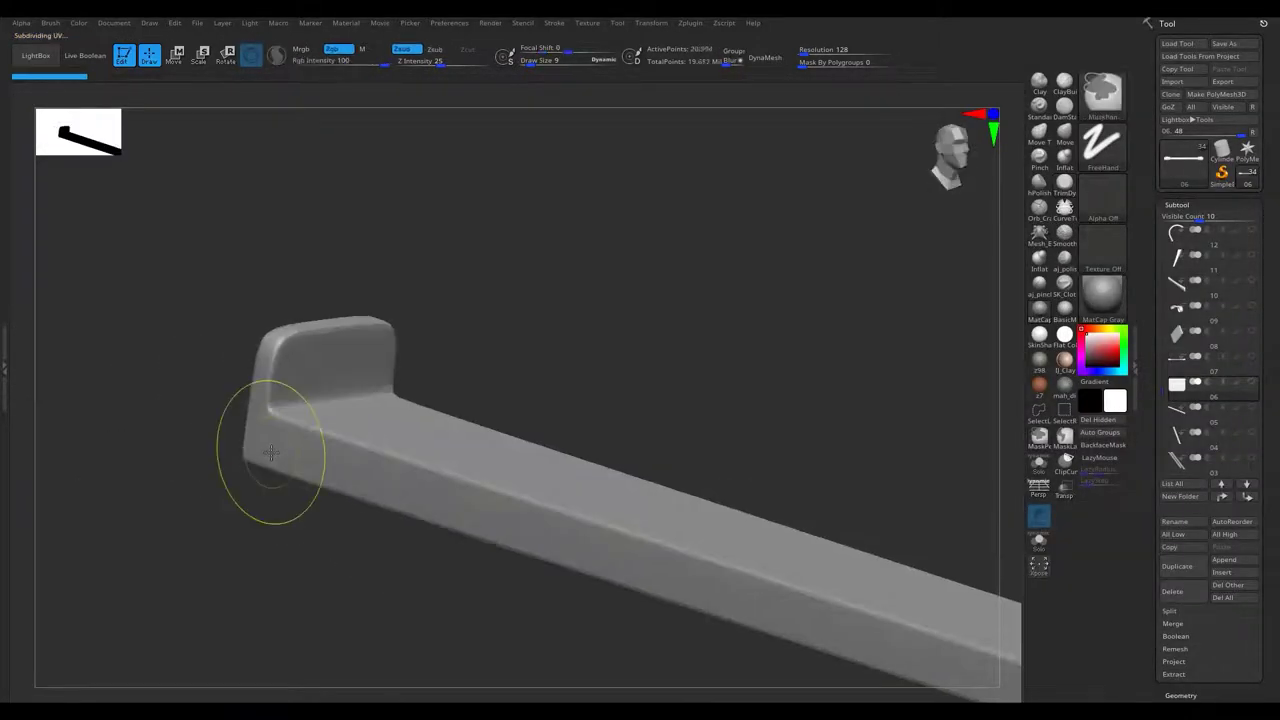
mouse_move(349, 429)
right_mouse_down()
mouse_move(530, 498)
mouse_move(517, 334)
right_mouse_up()
left_click(1064, 415)
key("b")
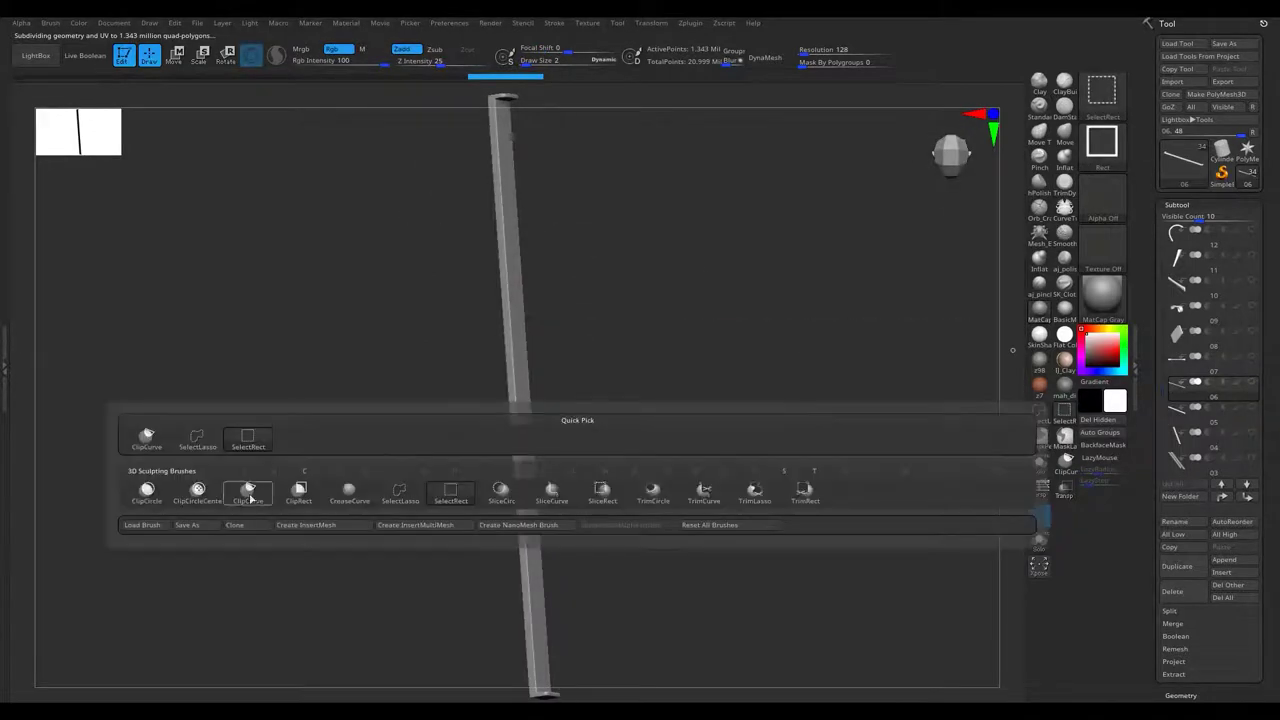
key("t")
key("d")
Cut bevelled chips along and across the bar's edge with ClipCurve strokes.
mouse_move(523, 300)
right_mouse_down("ctrl")
mouse_move(500, 314)
mouse_move(517, 364)
right_mouse_up("ctrl")
left_click_drag(570, 276, 570, 657, "ctrl+shift")
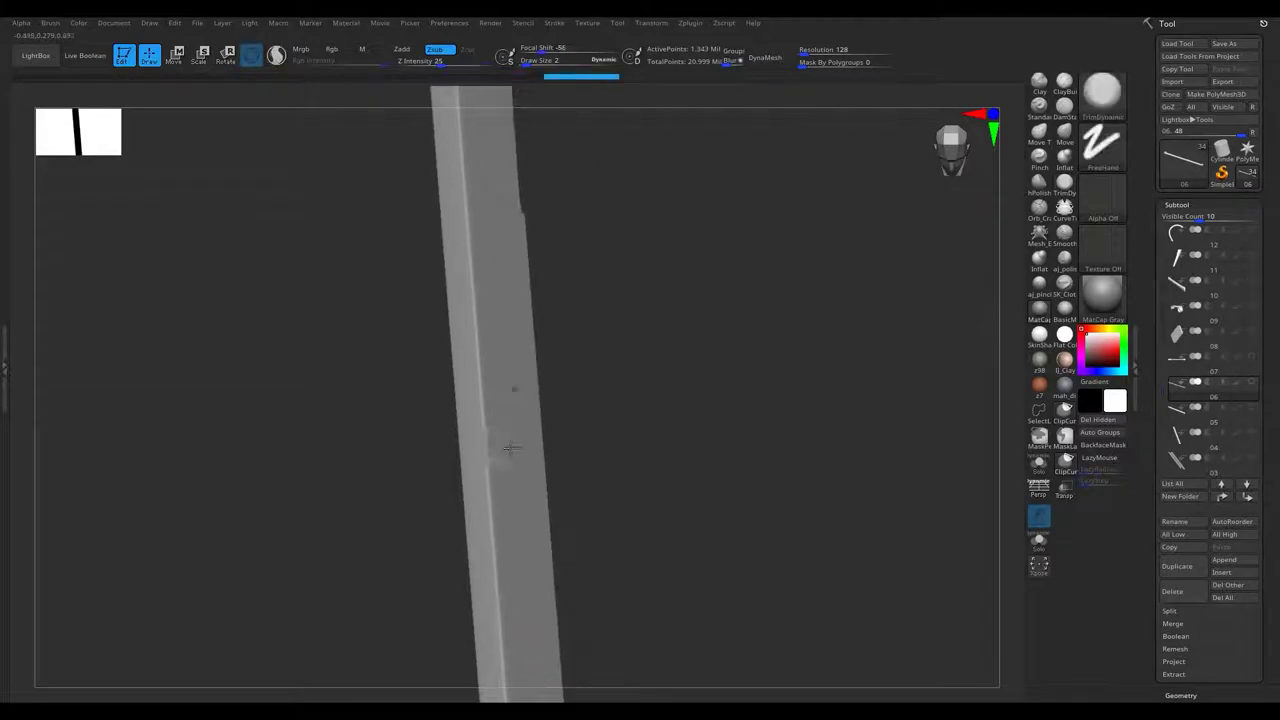
right_click_drag(540, 665, 517, 286)
left_click_drag(513, 287, 545, 590, "ctrl+shift")
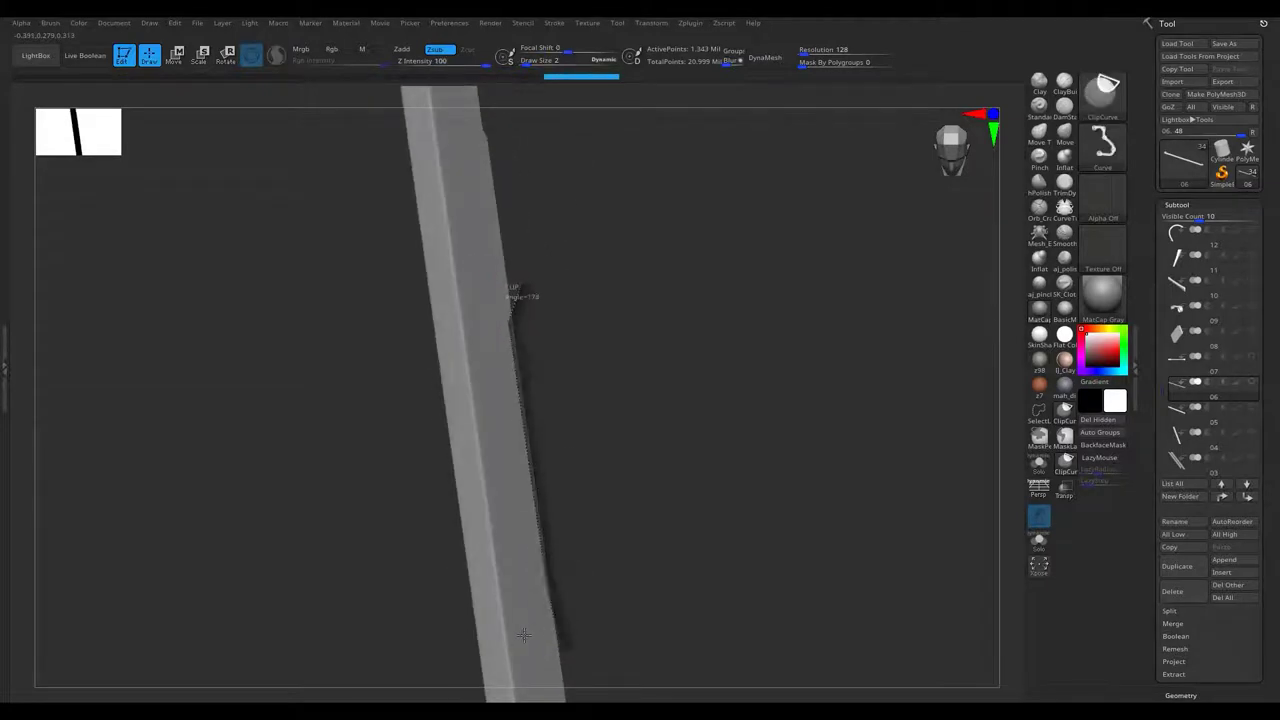
left_click_drag(523, 635, 525, 640, "ctrl+shift")
right_click_drag(480, 330, 406, 262)
right_click_drag(566, 335, 557, 393, "shift")
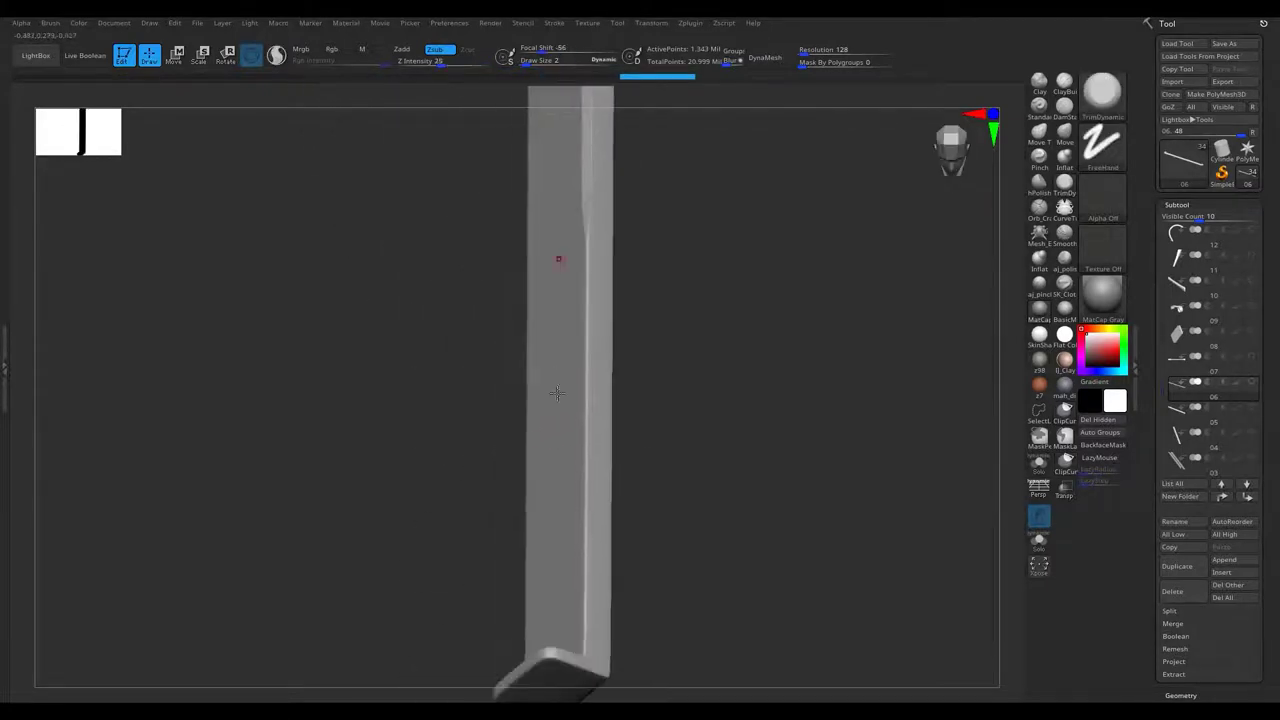
mouse_move(527, 262)
right_mouse_down()
mouse_move(586, 500)
mouse_move(640, 363)
mouse_move(683, 406)
mouse_move(667, 418)
mouse_move(677, 449)
right_mouse_up()
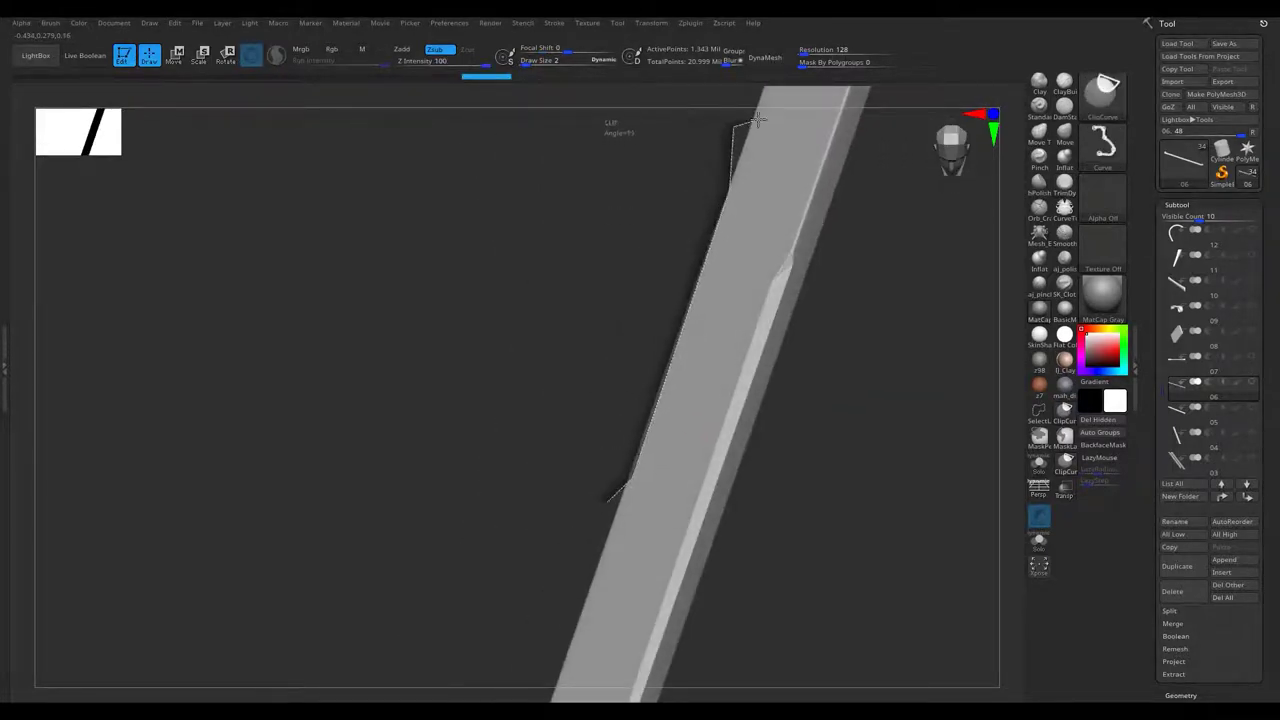
Cut chips near the bent upper tip and along the bar's right edge.
mouse_move(777, 165)
right_mouse_down()
mouse_move(760, 423)
mouse_move(709, 374)
mouse_move(709, 391)
mouse_move(658, 423)
right_mouse_up()
mouse_move(680, 91)
right_mouse_down()
mouse_move(700, 206)
mouse_move(764, 296)
mouse_move(577, 300)
mouse_move(592, 314)
right_mouse_up()
left_click_drag(582, 194, 604, 268, "ctrl+shift")
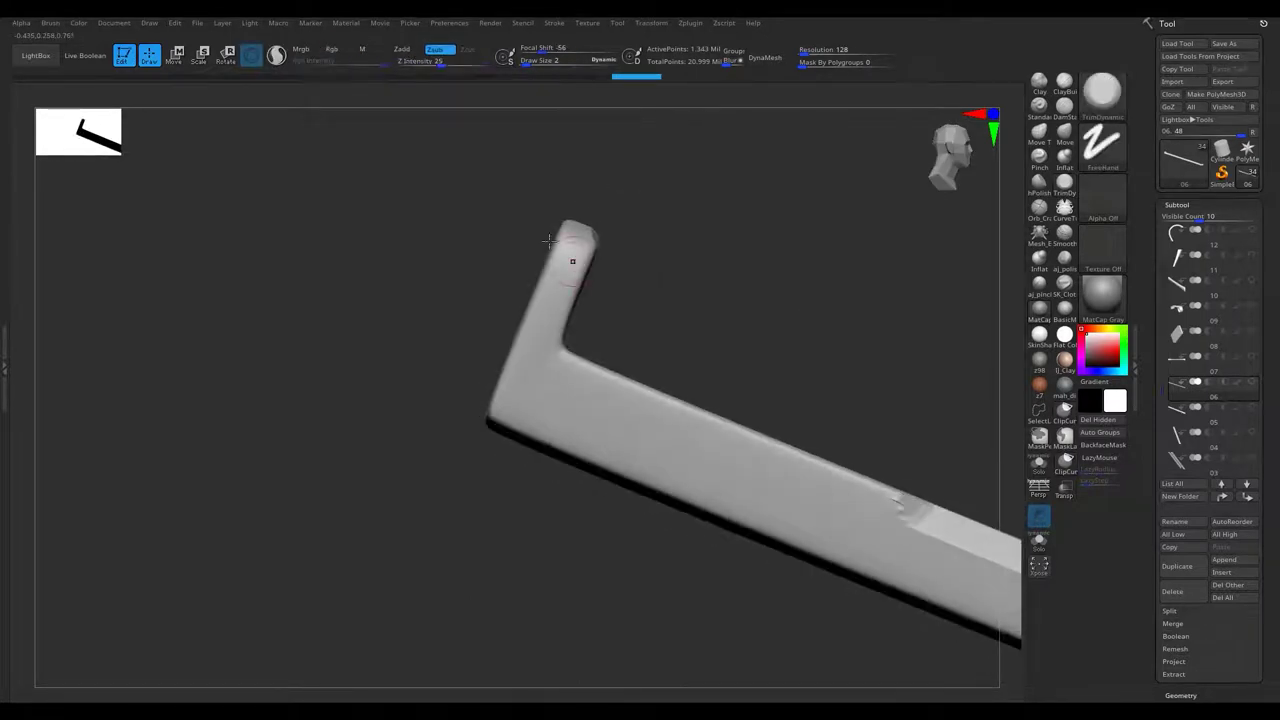
mouse_move(577, 218)
right_mouse_down()
mouse_move(466, 294)
mouse_move(443, 343)
mouse_move(600, 237)
right_mouse_up()
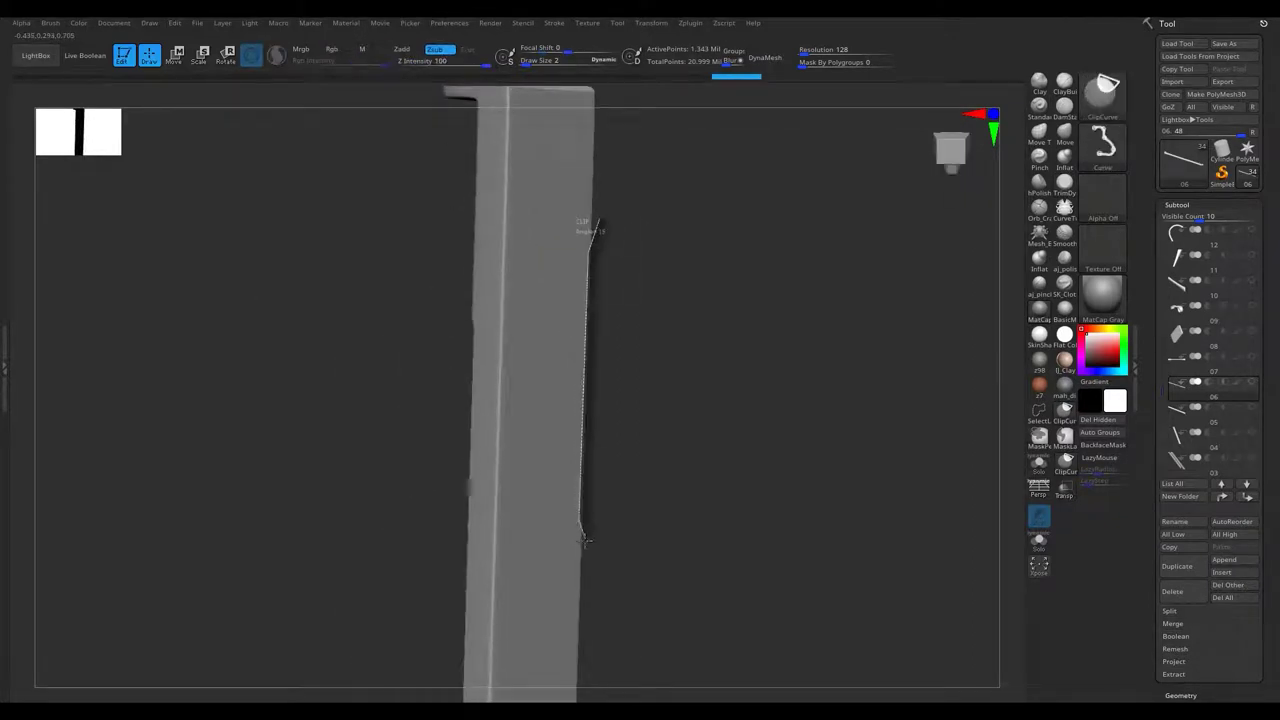
mouse_move(565, 519)
right_mouse_down()
mouse_move(600, 209)
mouse_move(554, 357)
mouse_move(560, 300)
mouse_move(557, 343)
mouse_move(526, 374)
mouse_move(601, 350)
mouse_move(635, 303)
right_mouse_up()
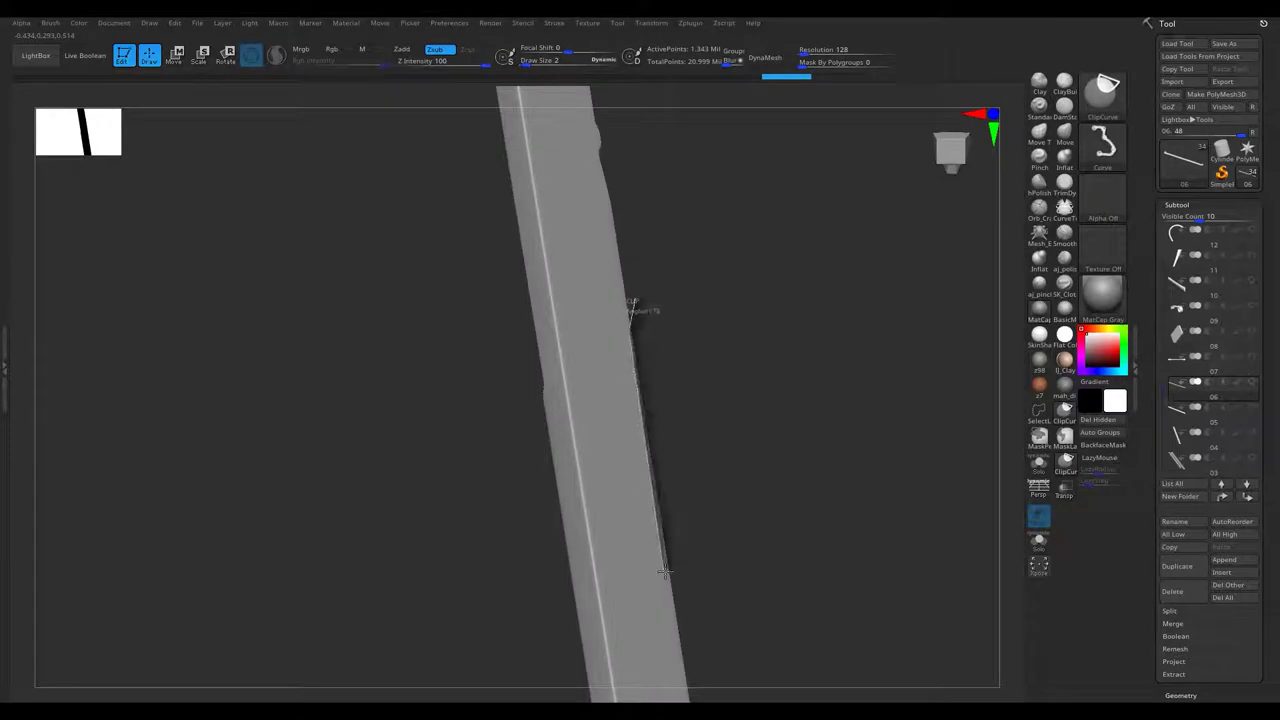
left_click_drag(690, 650, 690, 652, "ctrl+shift")
right_click_drag(606, 491, 585, 281)
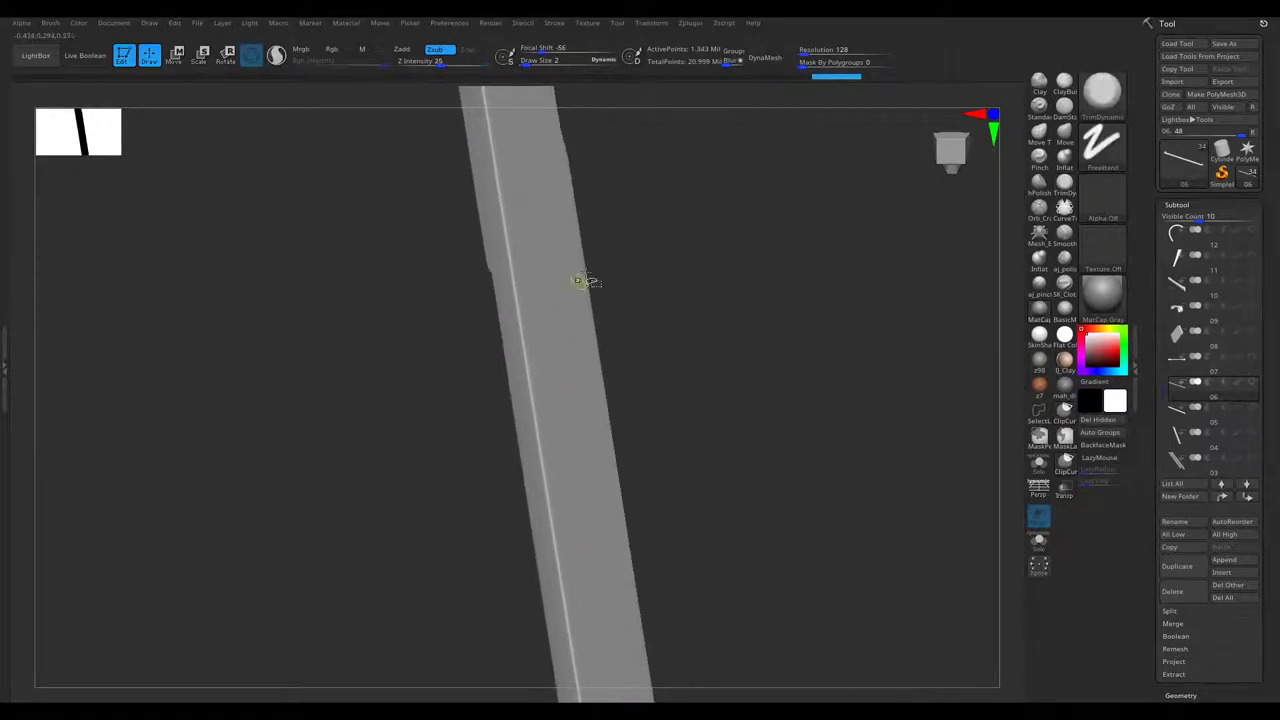
Stand the bar upright and cut a chip along its left edge.
right_click_drag(612, 607, 562, 333)
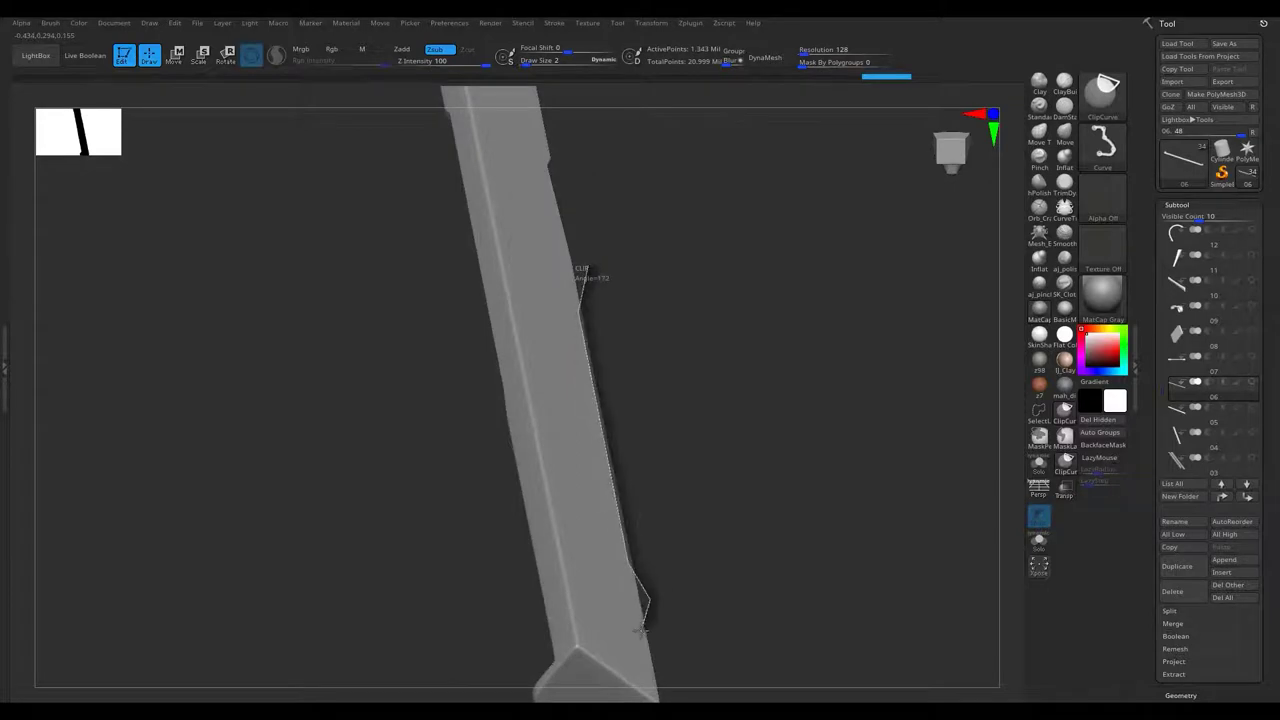
mouse_move(587, 516)
right_mouse_down()
mouse_move(600, 514)
mouse_move(608, 466)
mouse_move(599, 510)
right_mouse_up()
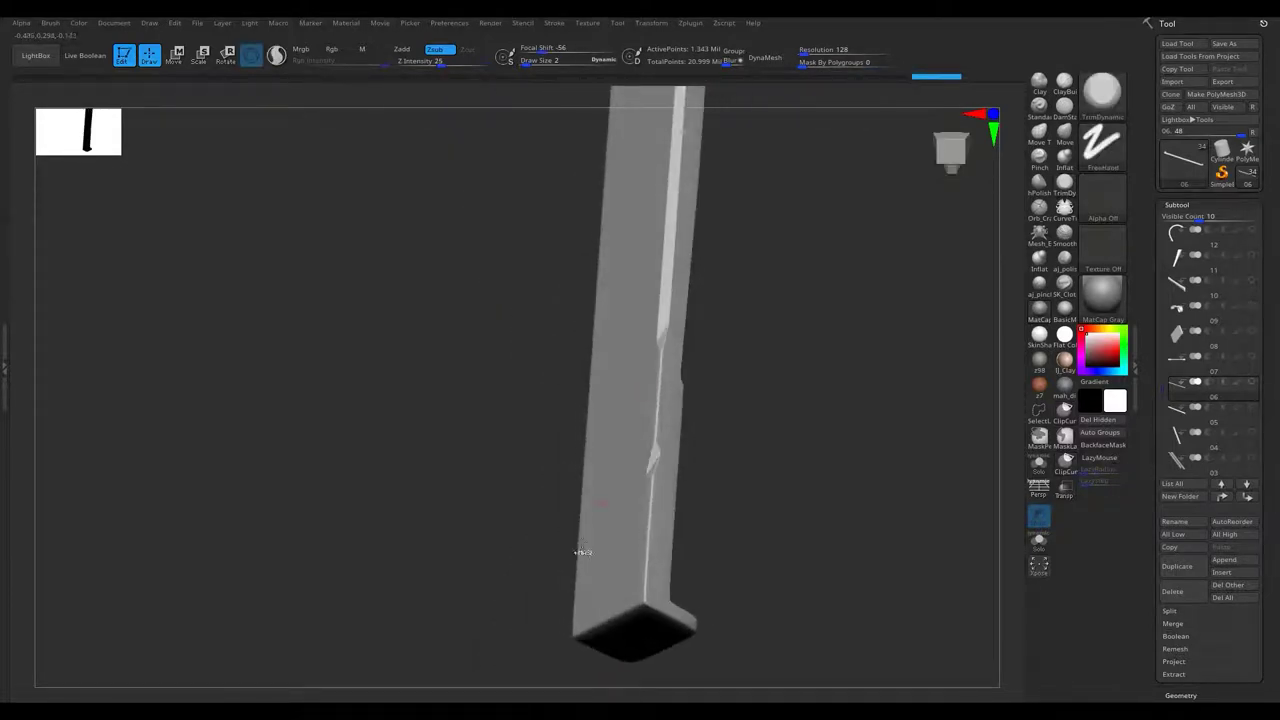
right_click_drag(600, 383, 585, 460)
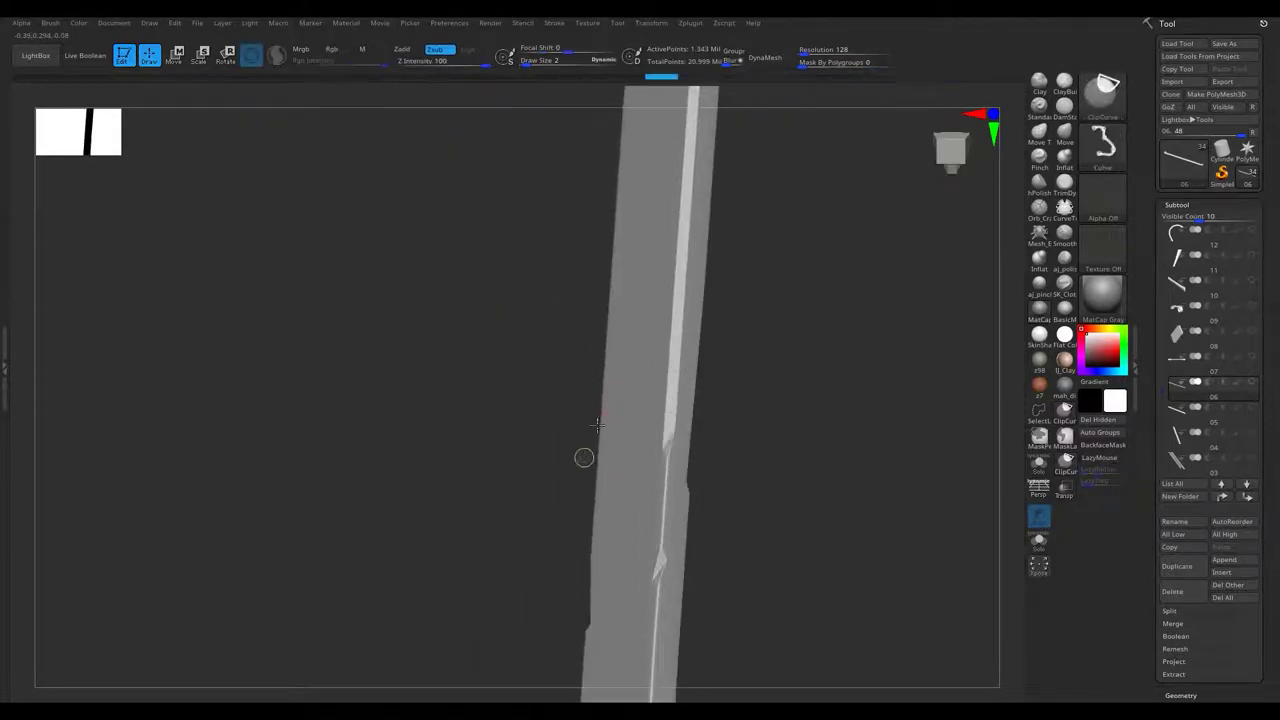
mouse_move(633, 187)
right_mouse_down()
mouse_move(689, 434)
mouse_move(688, 366)
right_mouse_up()
right_click_drag(679, 318, 598, 377)
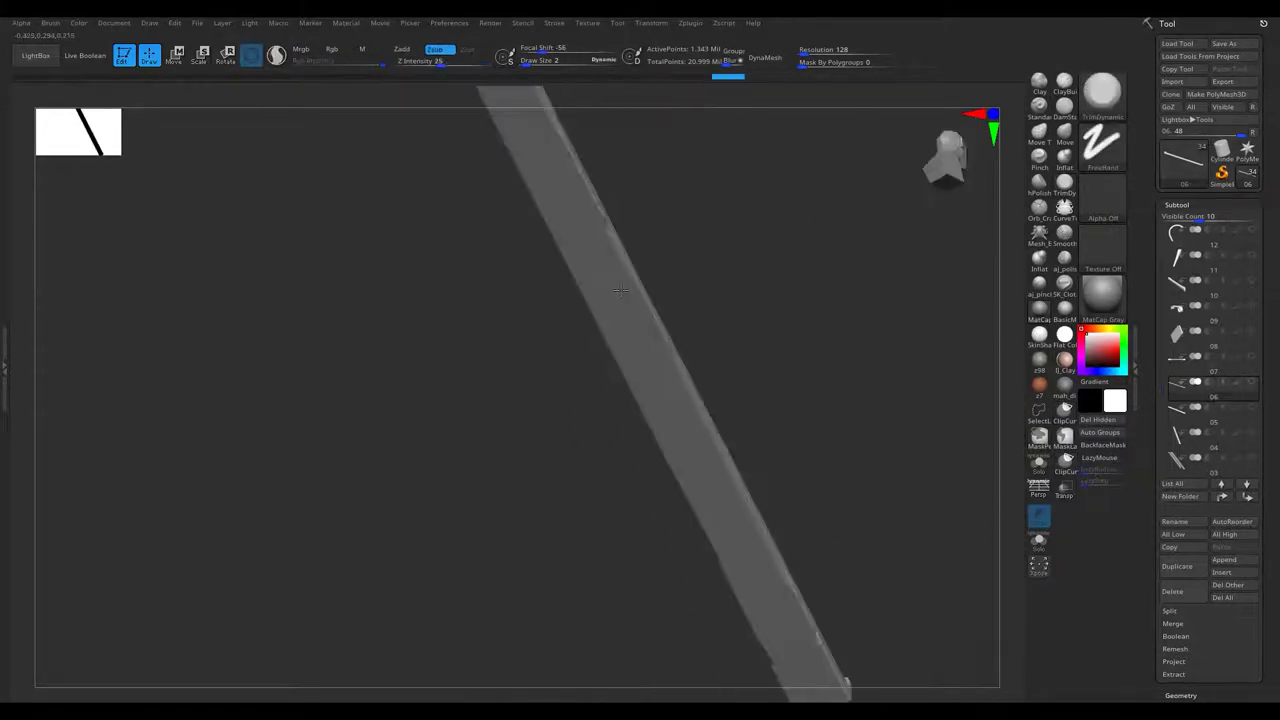
left_click_drag(575, 390, 596, 300, "ctrl+shift")
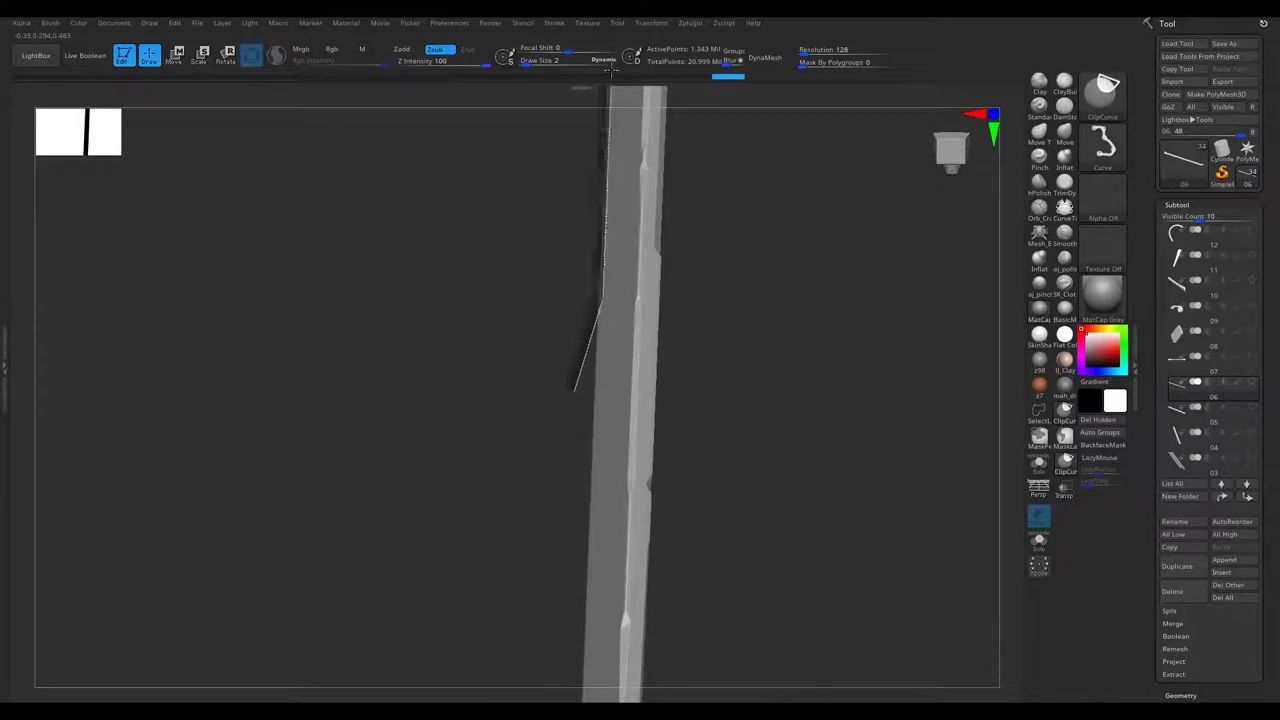
Inspect the chipped bar from several angles, then select subtool 05.
mouse_move(623, 155)
right_mouse_down()
mouse_move(640, 349)
mouse_move(551, 348)
mouse_move(499, 292)
mouse_move(566, 500)
mouse_move(654, 449)
mouse_move(578, 379)
right_mouse_up()
mouse_move(495, 357)
right_mouse_down()
mouse_move(515, 323)
mouse_move(449, 363)
mouse_move(491, 331)
mouse_move(391, 289)
mouse_move(261, 322)
mouse_move(234, 370)
right_mouse_up()
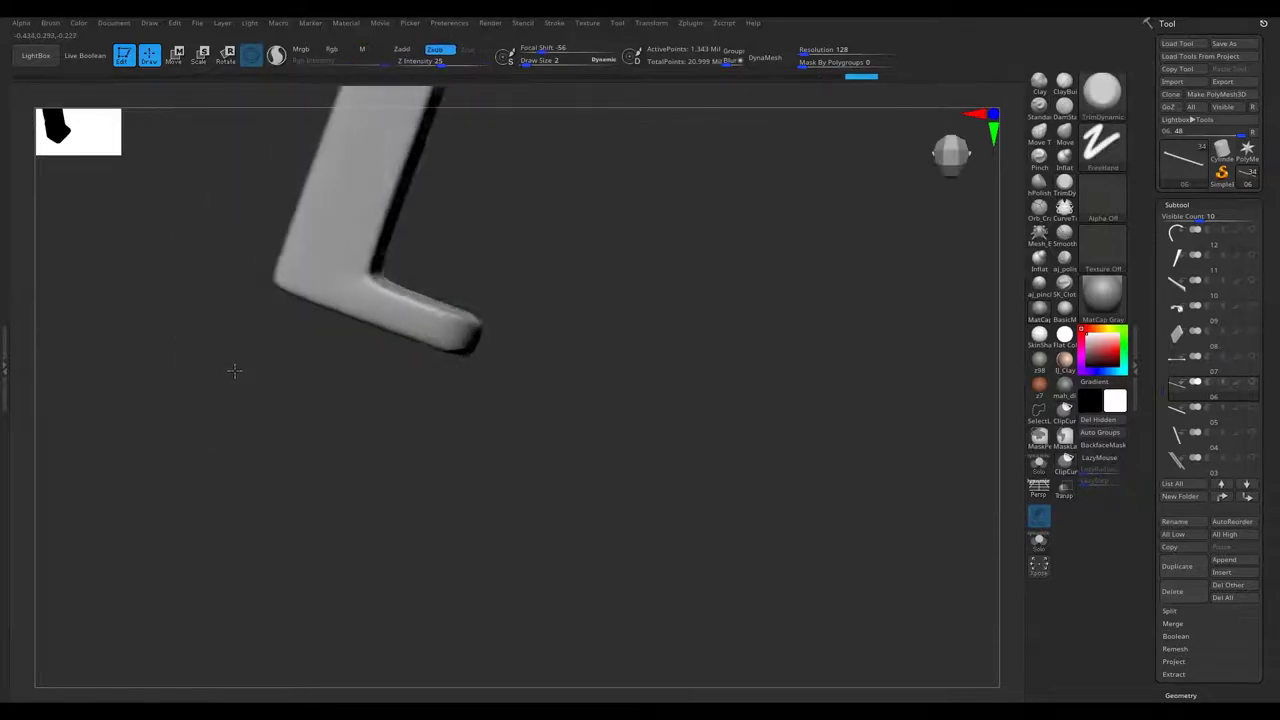
mouse_move(270, 230)
right_mouse_down()
mouse_move(263, 320)
mouse_move(311, 229)
right_mouse_up()
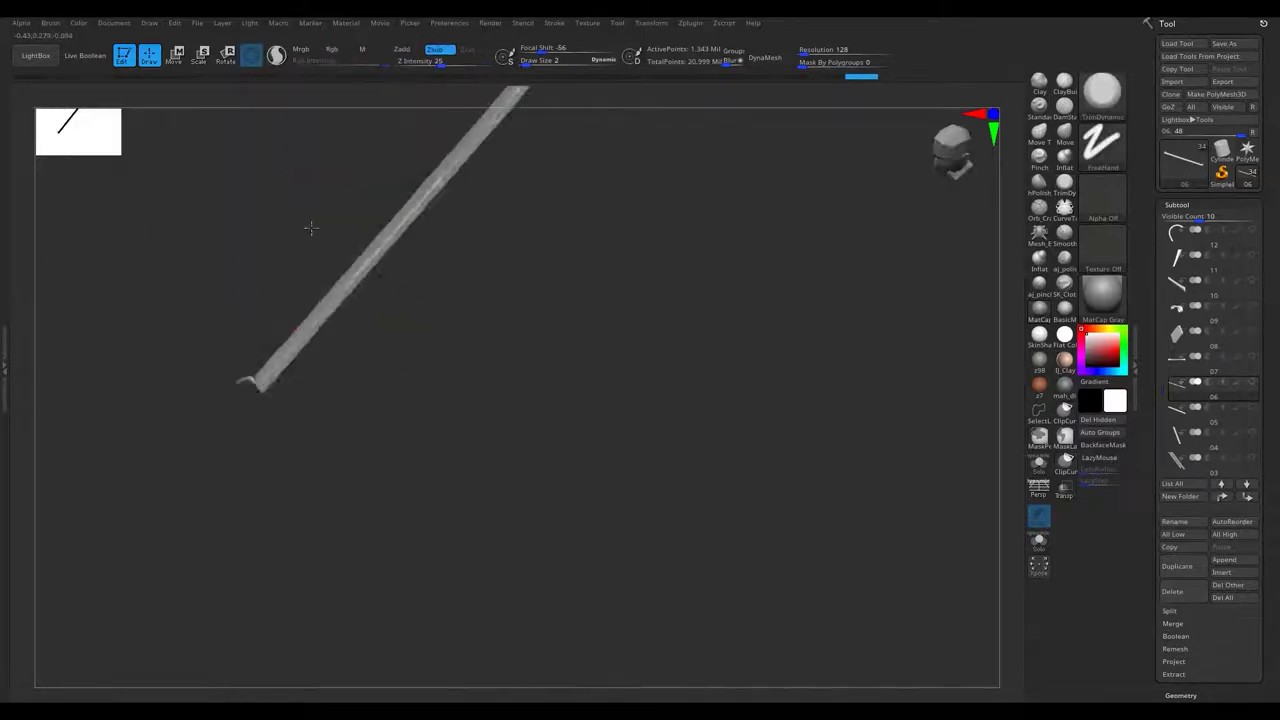
mouse_move(414, 332)
right_mouse_down()
mouse_move(309, 297)
mouse_move(637, 512)
right_mouse_up()
left_click(637, 512, "alt")
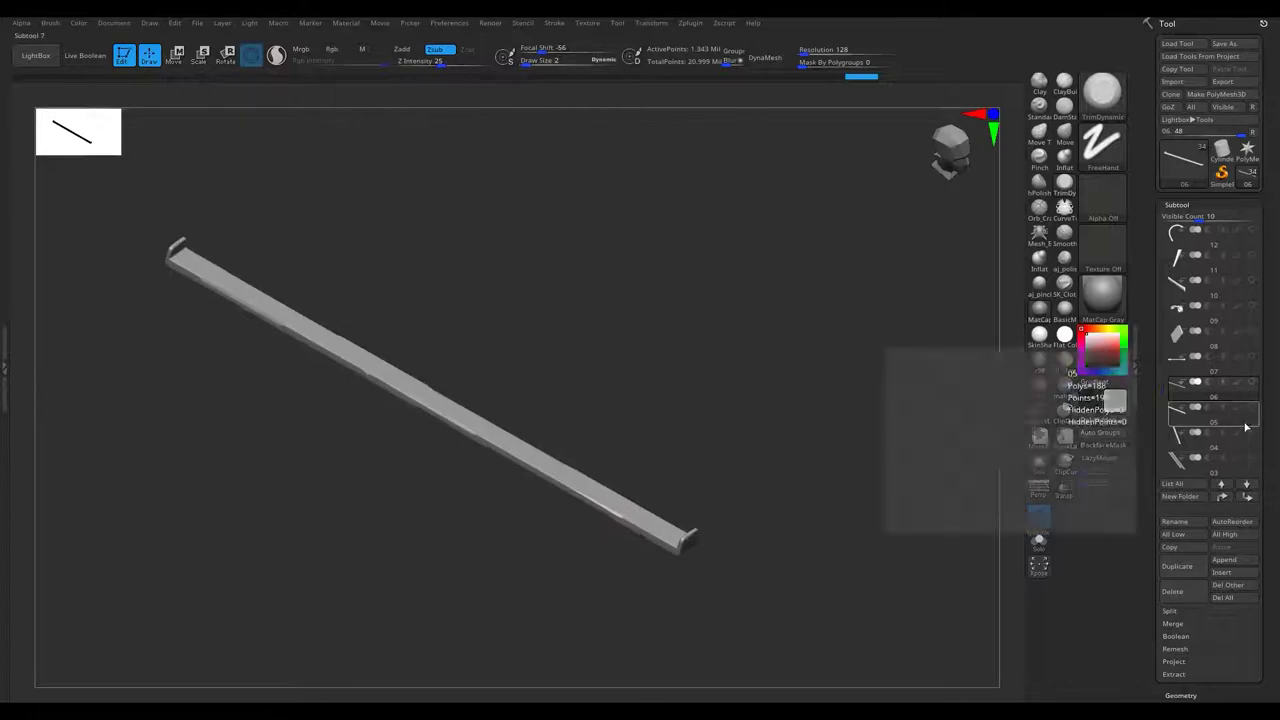
Turn the rounded-end rod to a fresh edge and chip a notch along it.
mouse_move(470, 395)
right_mouse_down()
mouse_move(400, 380)
mouse_move(438, 285)
right_mouse_up()
right_click_drag(455, 573, 501, 328)
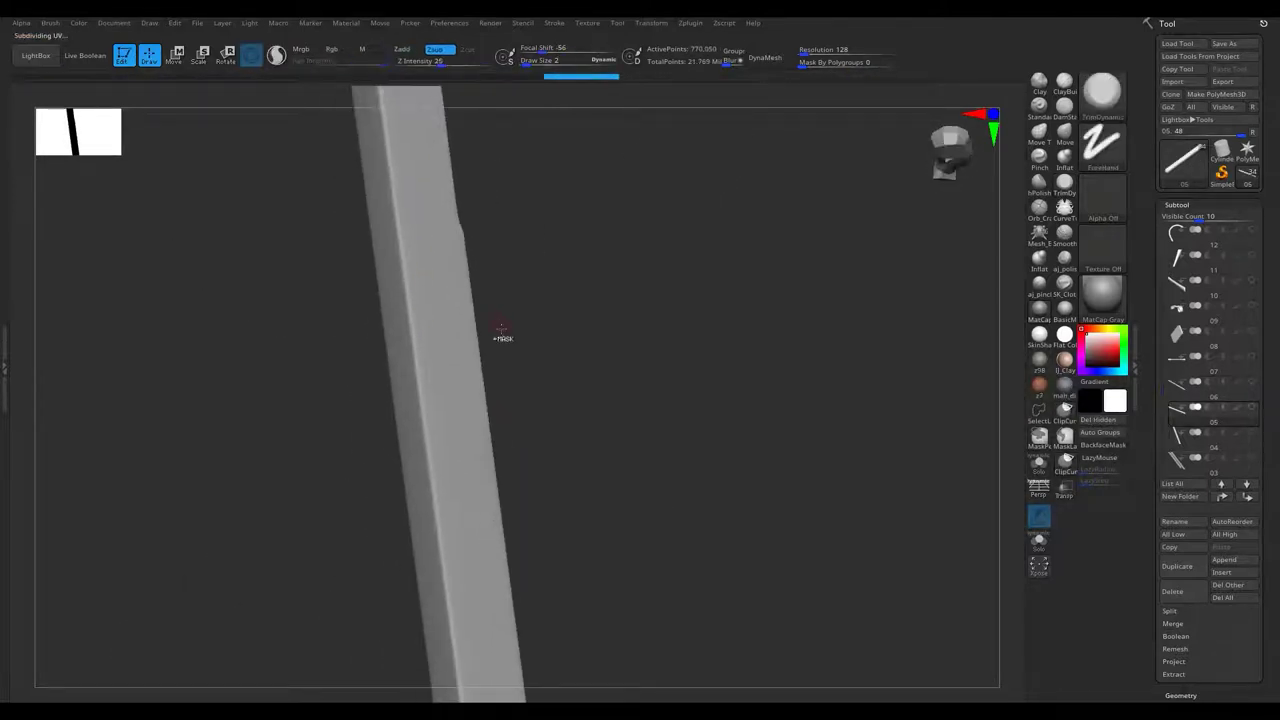
mouse_move(512, 578)
right_mouse_down()
mouse_move(431, 337)
mouse_move(449, 309)
mouse_move(447, 357)
right_mouse_up()
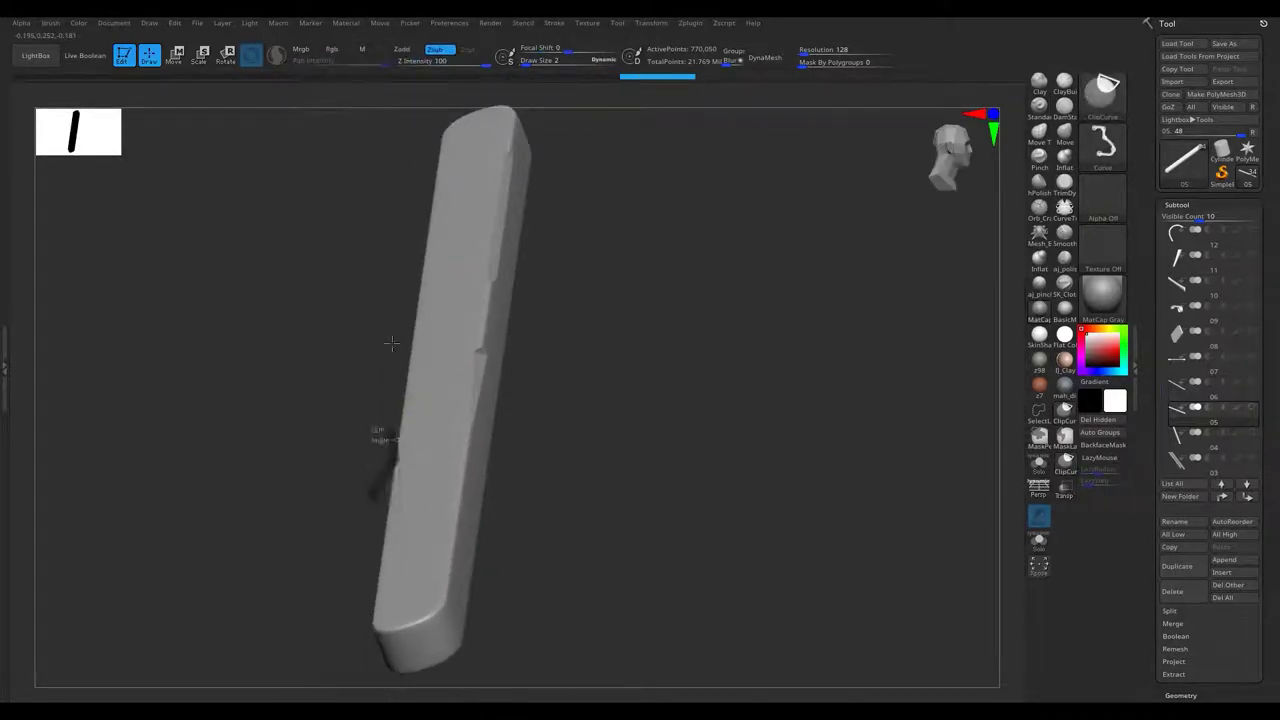
mouse_move(446, 155)
right_mouse_down()
mouse_move(540, 440)
mouse_move(486, 334)
mouse_move(460, 388)
mouse_move(523, 423)
mouse_move(603, 357)
mouse_move(617, 451)
mouse_move(590, 287)
mouse_move(409, 217)
mouse_move(571, 354)
mouse_move(585, 400)
right_mouse_up()
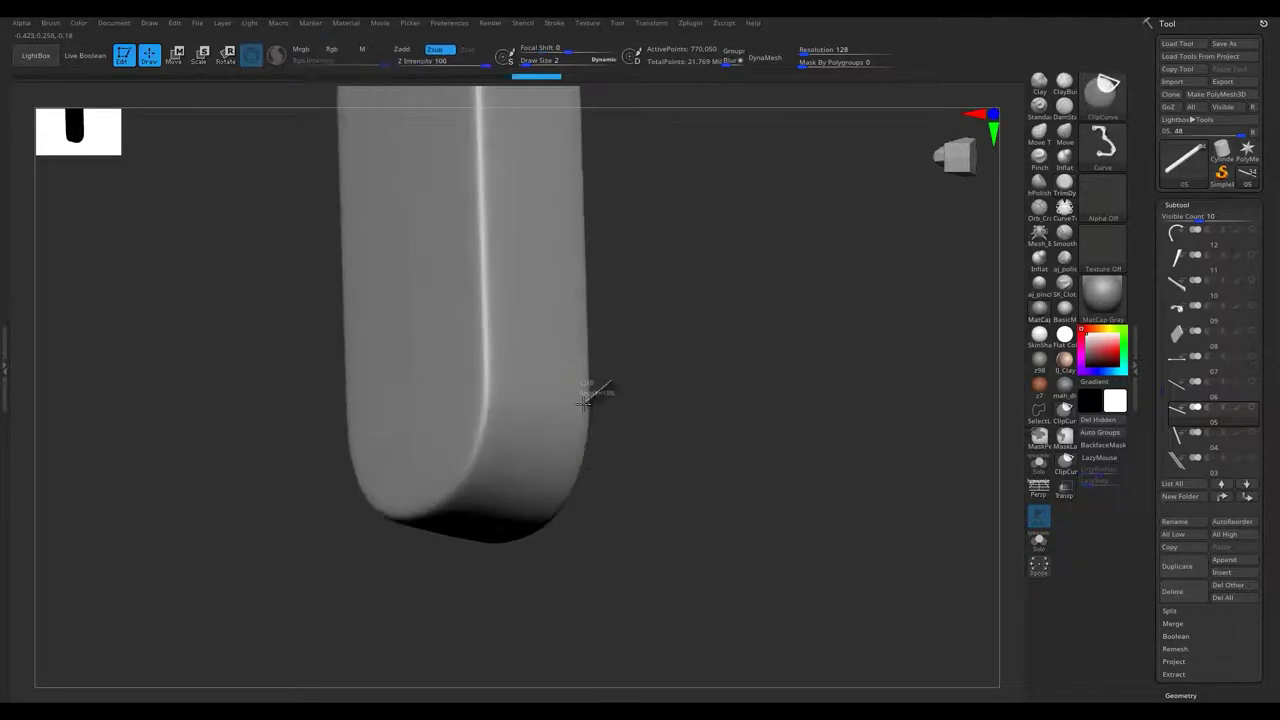
mouse_move(507, 453)
right_mouse_down()
mouse_move(623, 533)
mouse_move(580, 222)
right_mouse_up()
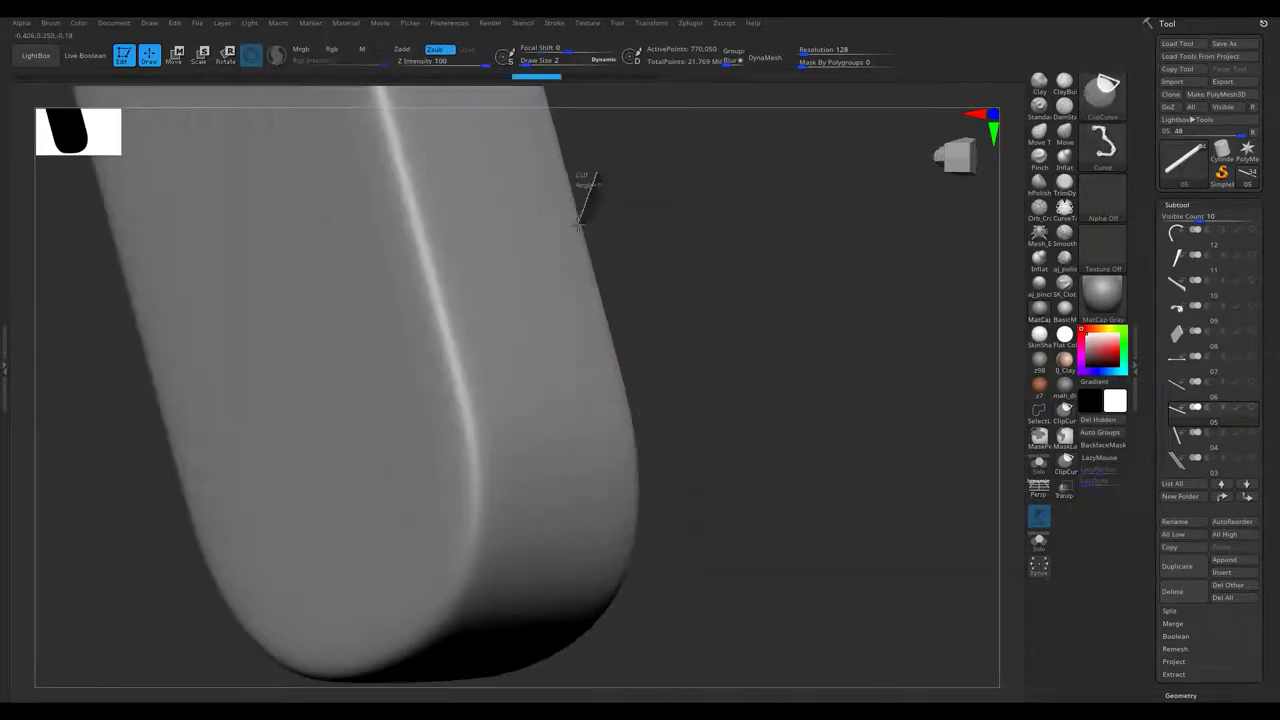
mouse_move(633, 487)
right_mouse_down()
mouse_move(554, 437)
mouse_move(565, 397)
right_mouse_up()
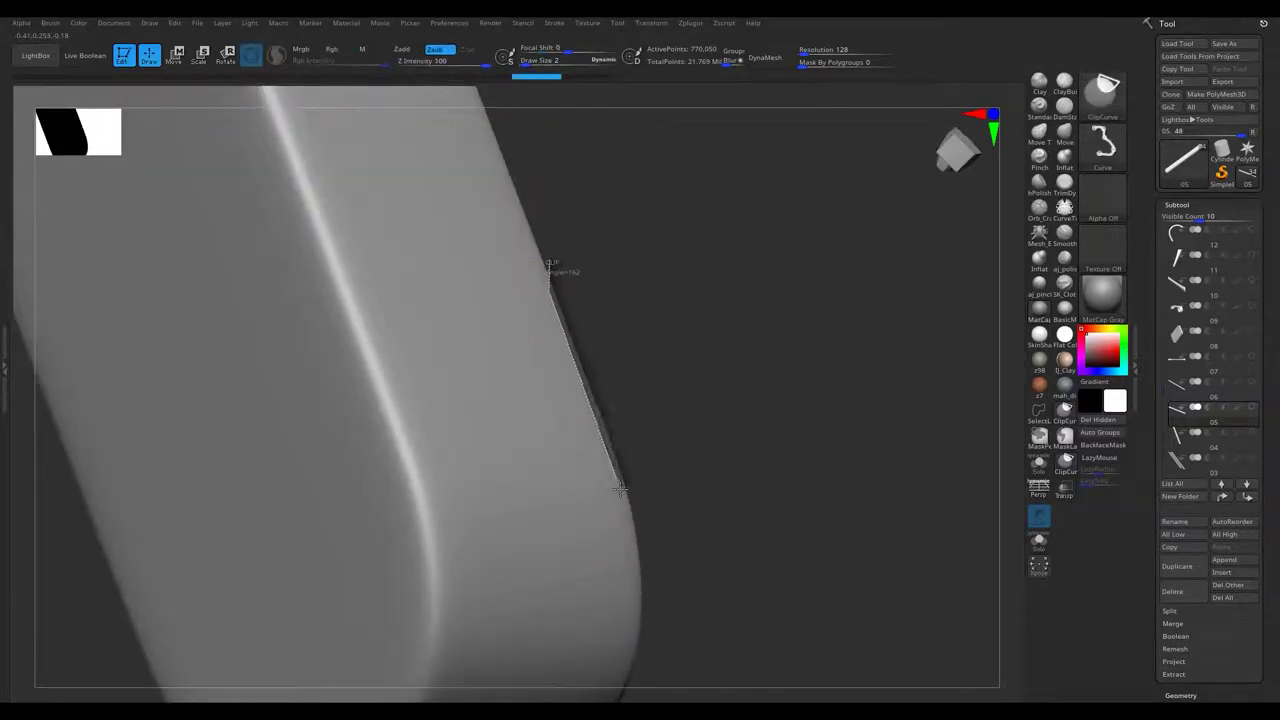
left_click_drag(648, 545, 648, 545, "ctrl+shift")
mouse_move(648, 545)
right_mouse_down()
mouse_move(491, 243)
mouse_move(677, 386)
mouse_move(595, 260)
right_mouse_up()
Slice a flat worn facet off the rod's end.
mouse_move(567, 428)
right_mouse_down("shift")
mouse_move(637, 487)
mouse_move(594, 243)
mouse_move(671, 371)
mouse_move(714, 394)
mouse_move(651, 309)
mouse_move(477, 257)
mouse_move(491, 185)
mouse_move(514, 374)
right_mouse_up("shift")
key("f")
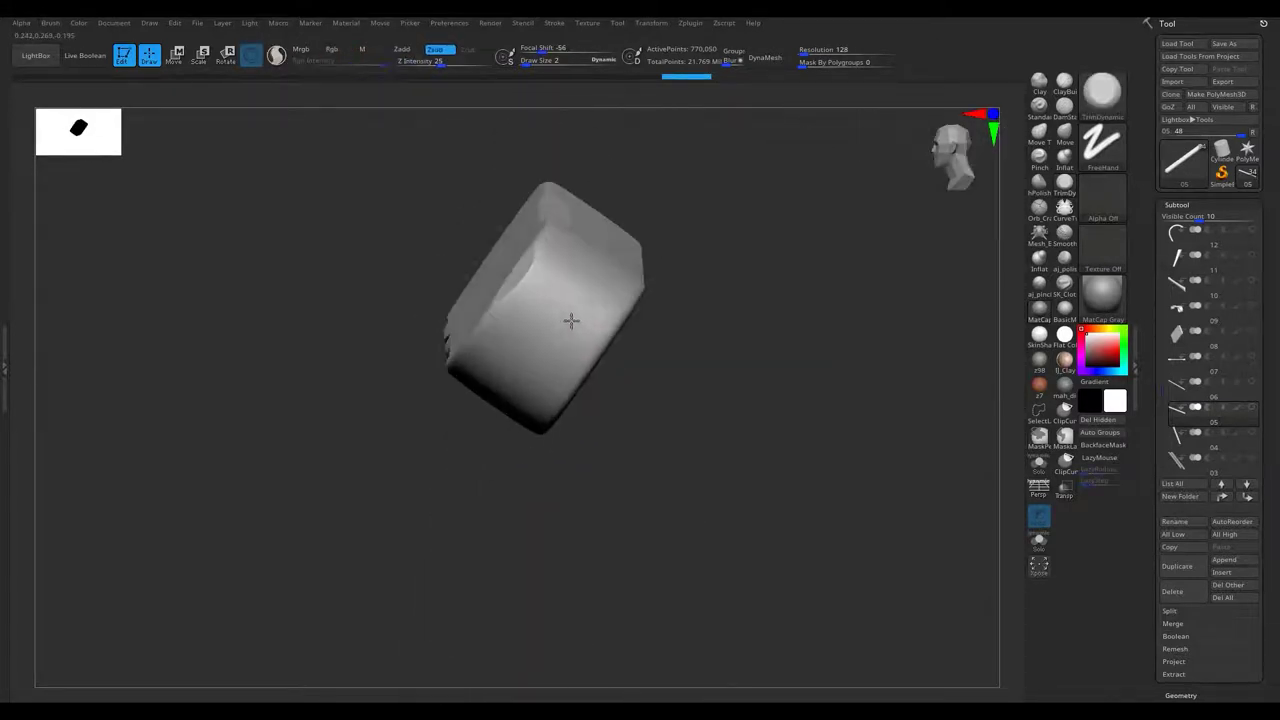
left_click_drag(650, 328, 628, 337, "ctrl+shift")
right_click_drag(628, 337, 431, 297)
key("f")
Check the cut end's rounded side, then select the thin strip, subtool 04.
mouse_move(598, 467)
right_mouse_down()
mouse_move(607, 483)
mouse_move(543, 360)
right_mouse_up()
mouse_move(495, 463)
right_mouse_down()
mouse_move(550, 476)
mouse_move(714, 418)
mouse_move(743, 457)
right_mouse_up()
left_click(743, 457, "alt")
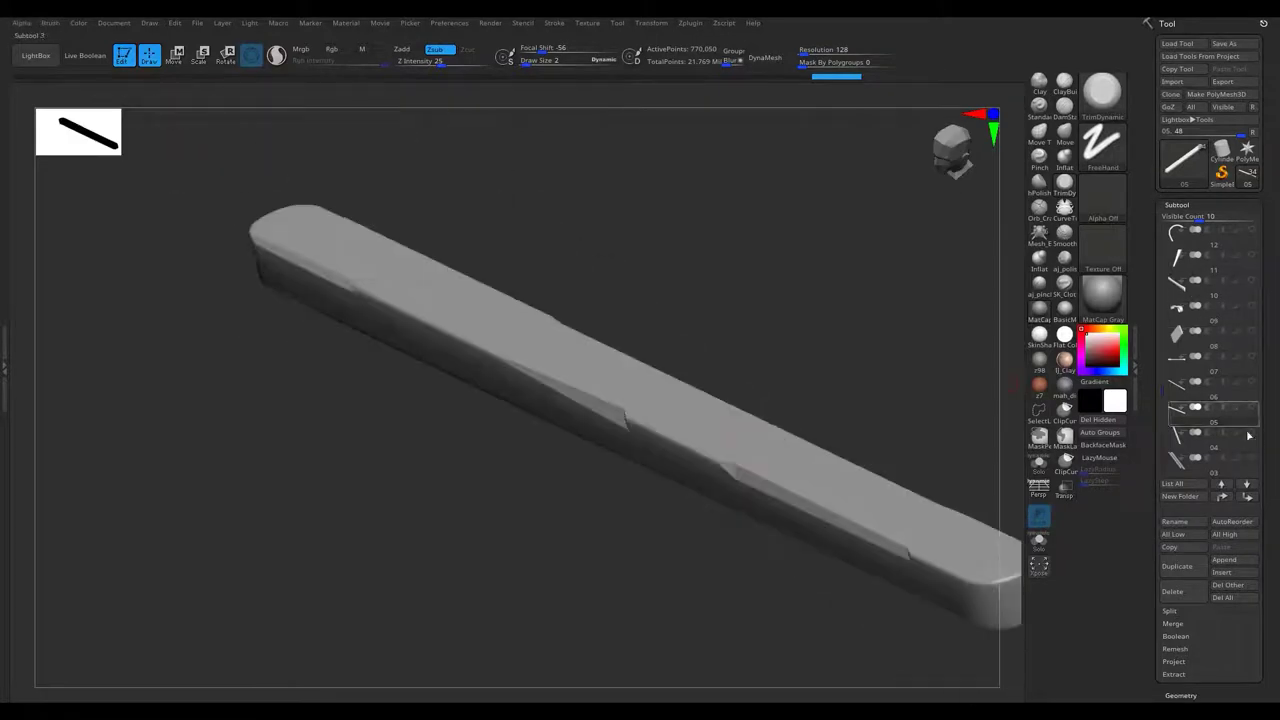
right_click_drag(897, 469, 581, 410)
Subdivide the strip to about 499,714 points and show it on its own.
key("f")
key("ctrl+d")
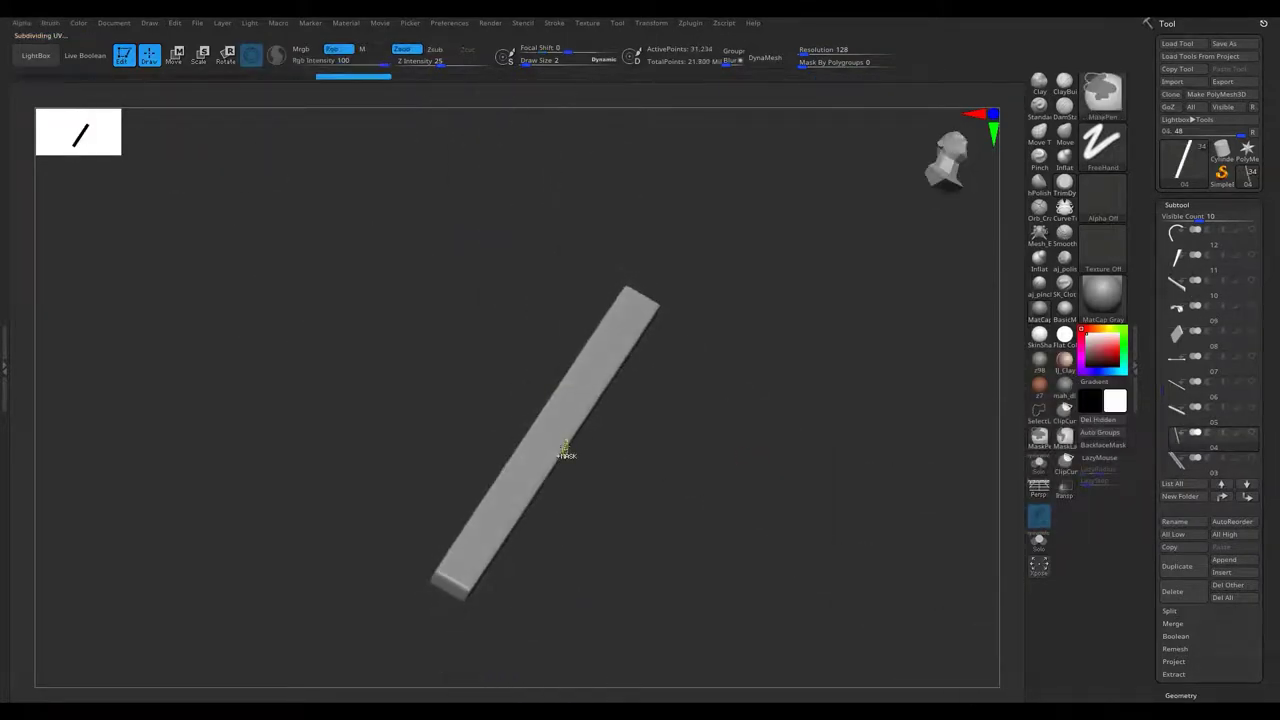
left_click(1251, 432, "shift")
mouse_move(760, 430)
right_mouse_down()
mouse_move(587, 529)
mouse_move(476, 556)
right_mouse_up()
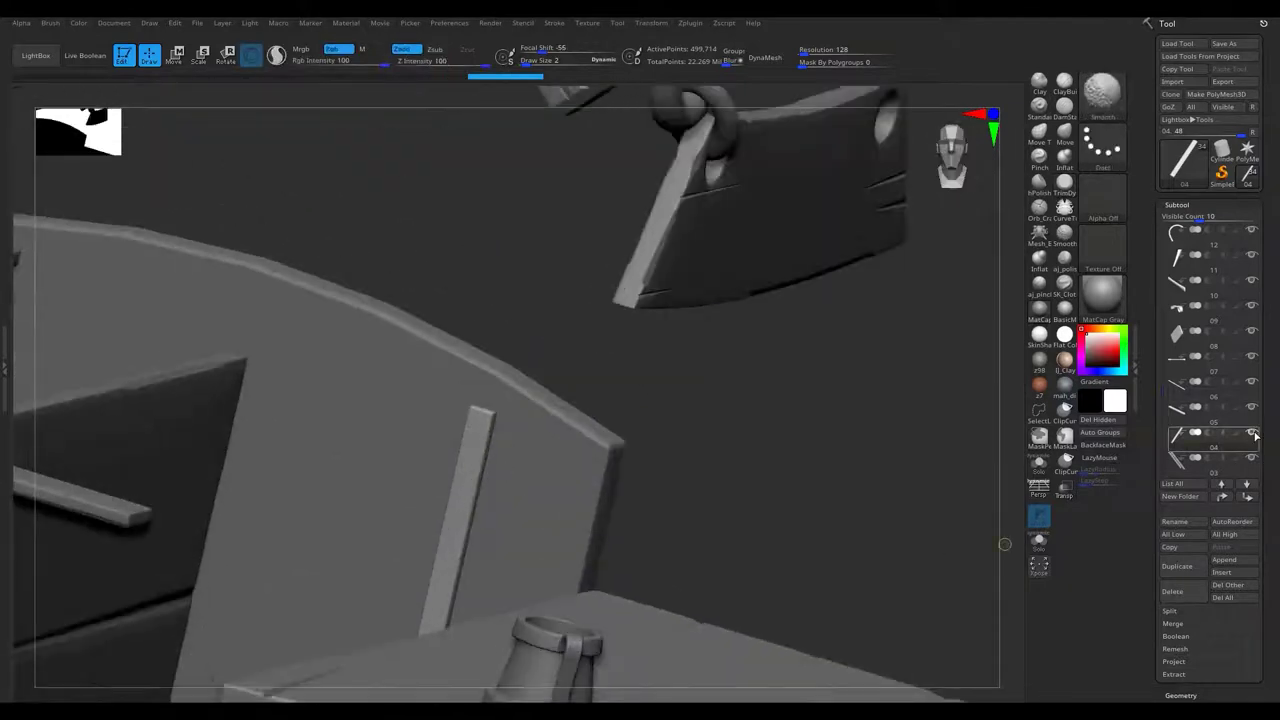
key("ctrl+z")
Stand the strip upright and clip a wedge chip off its long edge.
mouse_move(497, 437)
right_mouse_down()
mouse_move(443, 334)
mouse_move(479, 146)
right_mouse_up()
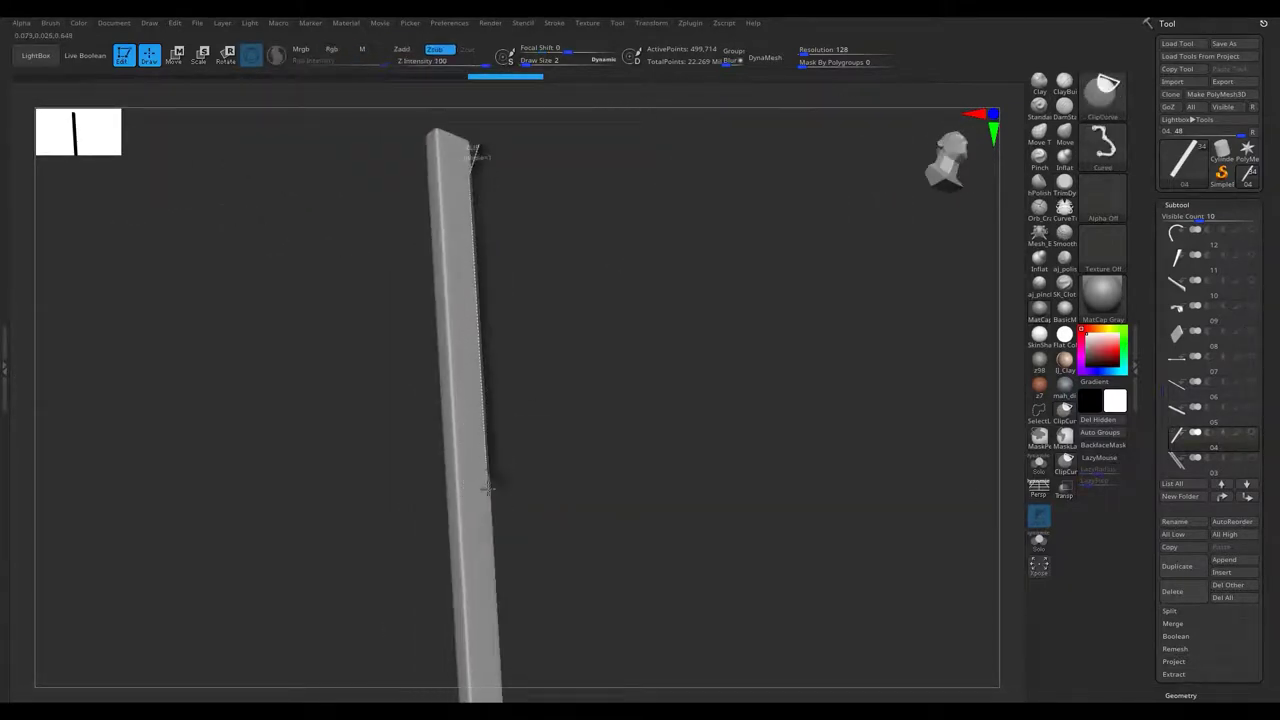
left_click_drag(517, 695, 517, 697)
right_click_drag(491, 491, 490, 495)
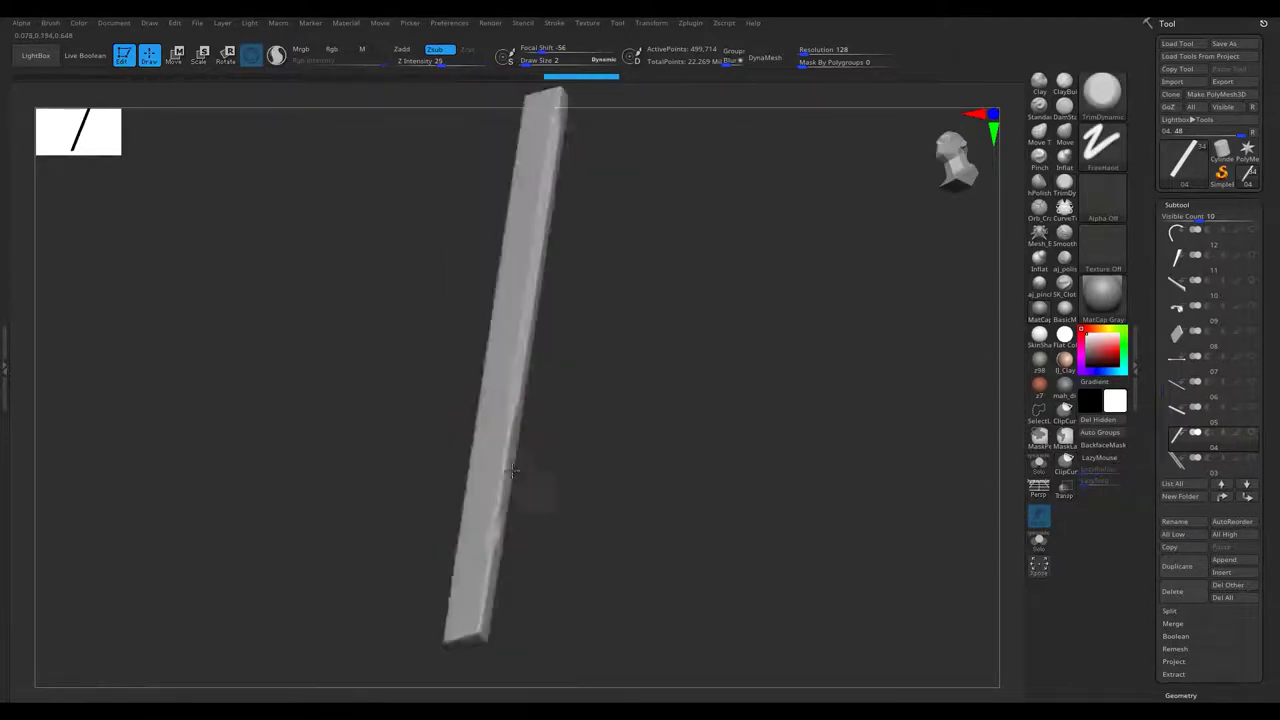
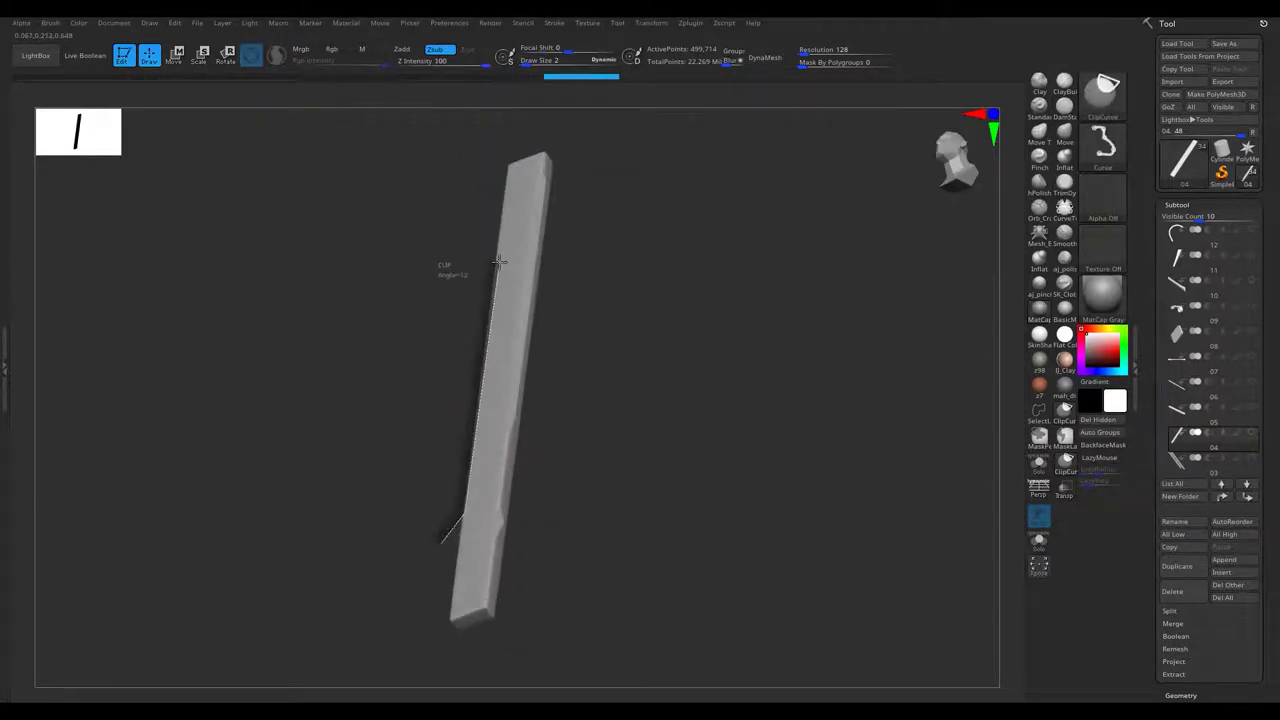
Slice angled ClipCurve chips and a notch along the long beam's edges, then select the thin-plank subtool.
left_click_drag(505, 258, 505, 260, "ctrl+shift")
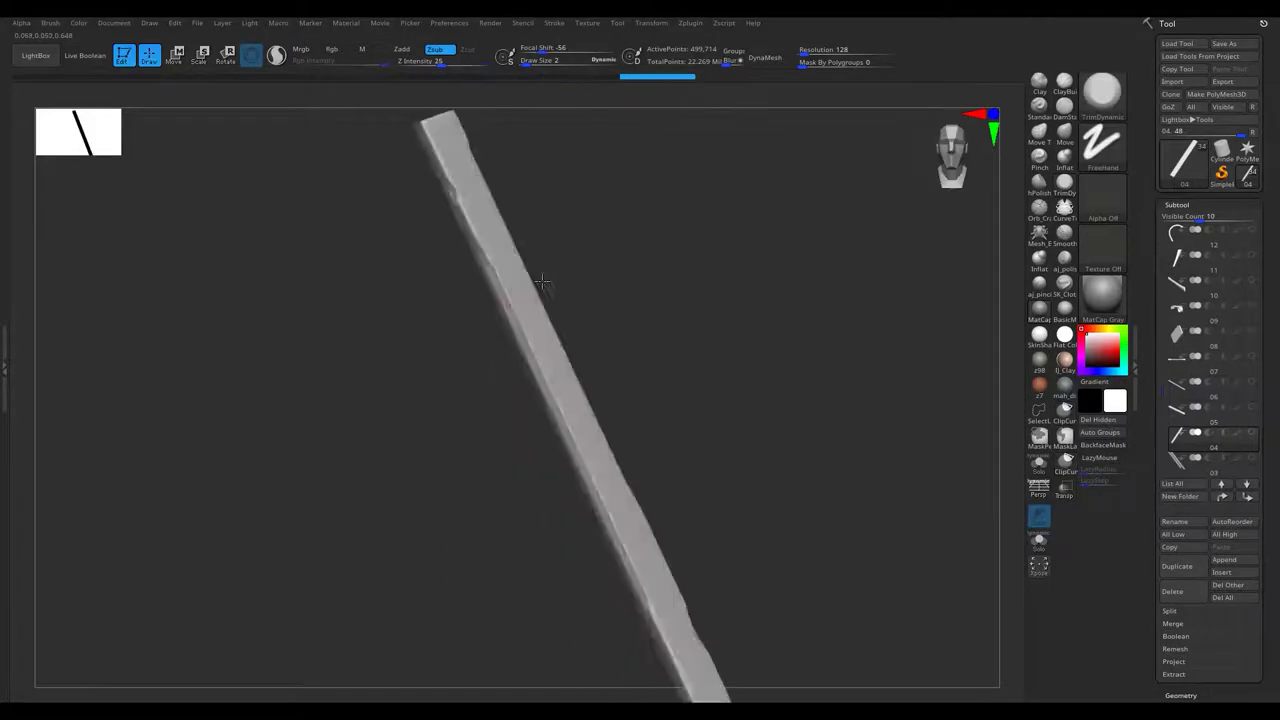
right_click_drag(520, 300, 566, 282)
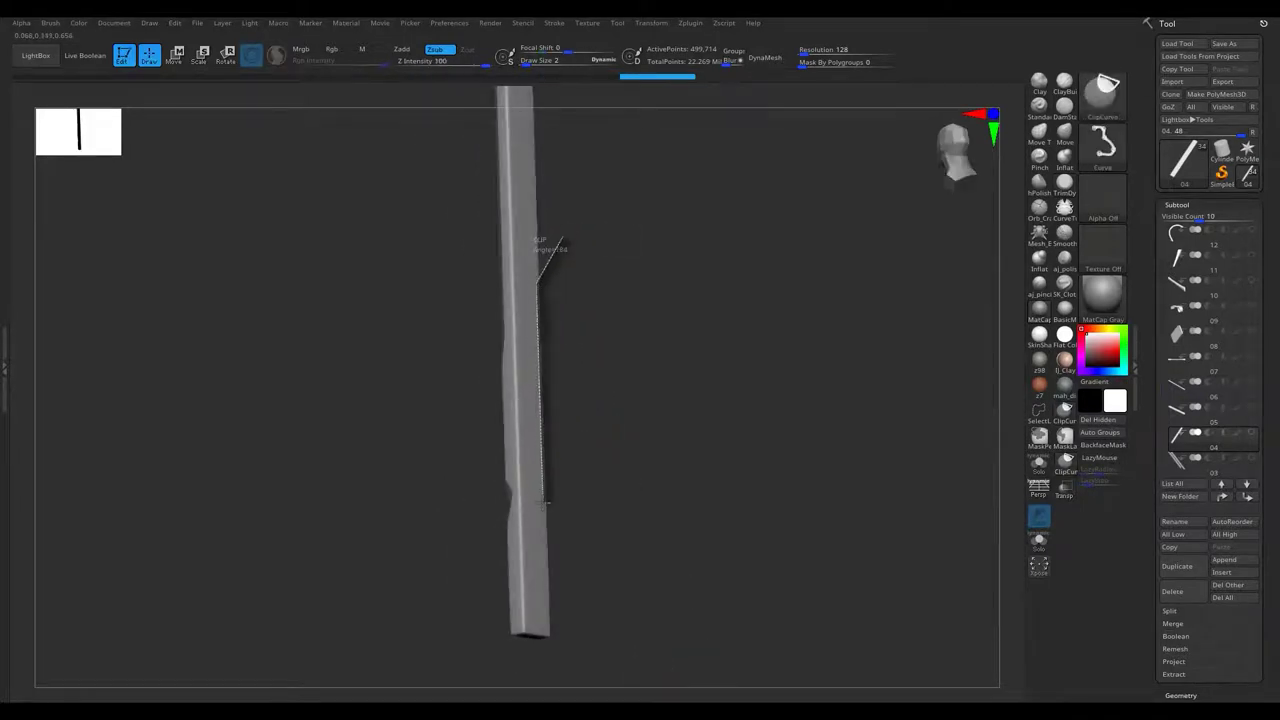
left_click_drag(545, 500, 545, 502, "ctrl+shift")
mouse_move(480, 463)
right_mouse_down()
mouse_move(523, 320)
mouse_move(622, 434)
right_mouse_up()
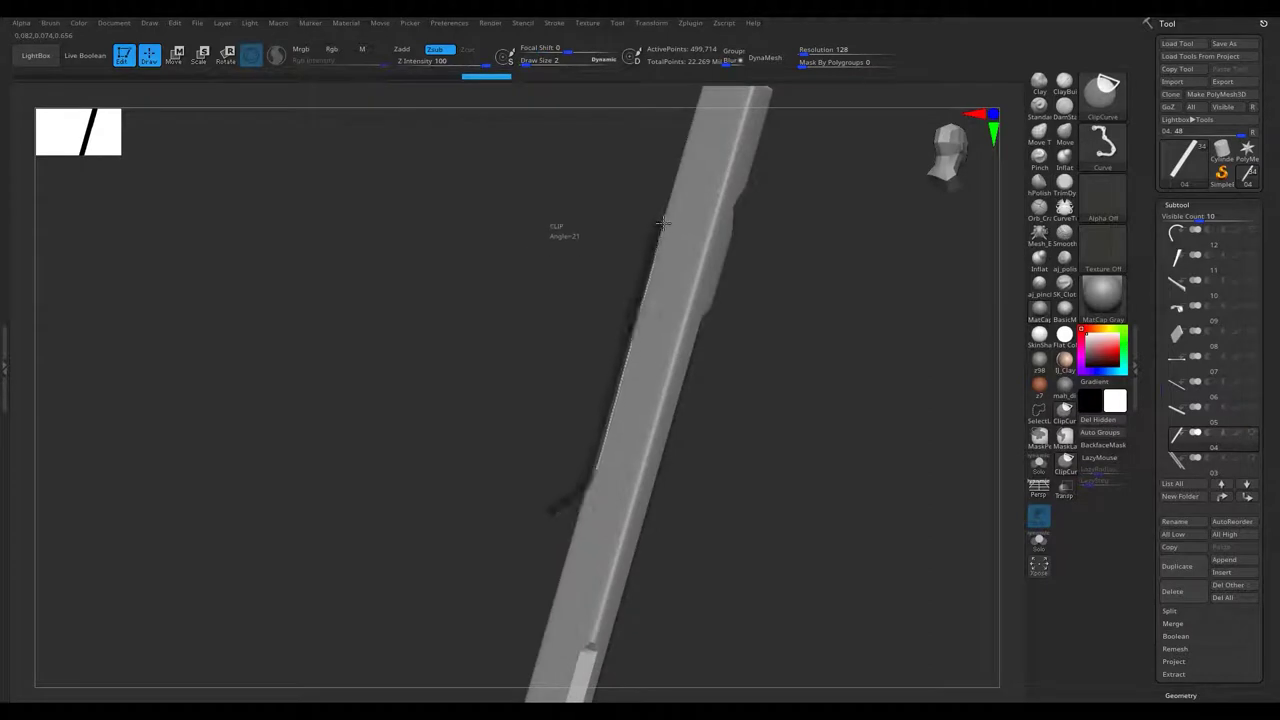
left_click_drag(664, 222, 664, 224, "ctrl+shift")
mouse_move(726, 266)
right_mouse_down("alt")
mouse_move(684, 550)
mouse_move(672, 392)
mouse_move(694, 391)
mouse_move(680, 366)
mouse_move(731, 448)
mouse_move(633, 358)
mouse_move(663, 452)
right_mouse_up("alt")
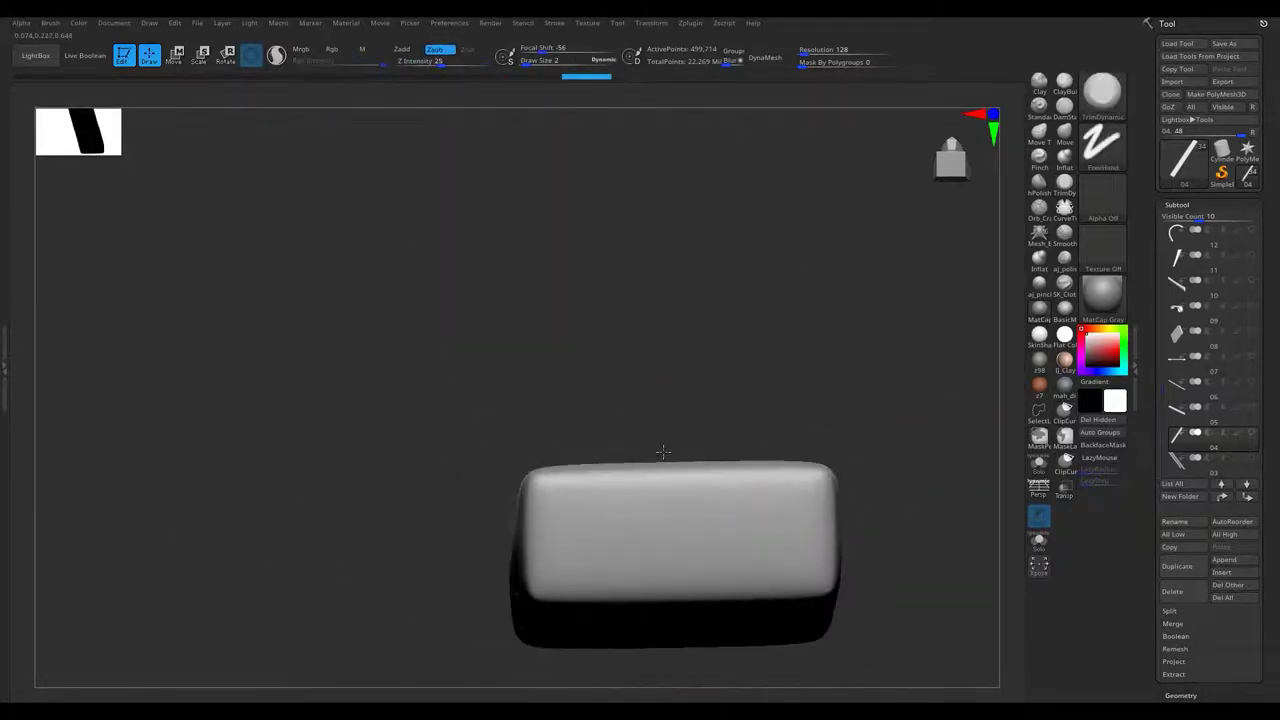
mouse_move(661, 458)
right_mouse_down()
mouse_move(663, 509)
mouse_move(694, 466)
mouse_move(714, 520)
mouse_move(686, 380)
mouse_move(683, 457)
mouse_move(694, 420)
mouse_move(624, 510)
mouse_move(640, 480)
mouse_move(649, 547)
mouse_move(686, 549)
mouse_move(797, 354)
mouse_move(778, 348)
mouse_move(775, 371)
mouse_move(849, 393)
mouse_move(800, 317)
mouse_move(651, 338)
mouse_move(657, 380)
mouse_move(531, 429)
mouse_move(517, 291)
mouse_move(415, 393)
mouse_move(513, 530)
right_mouse_up()
left_click(415, 393, "alt")
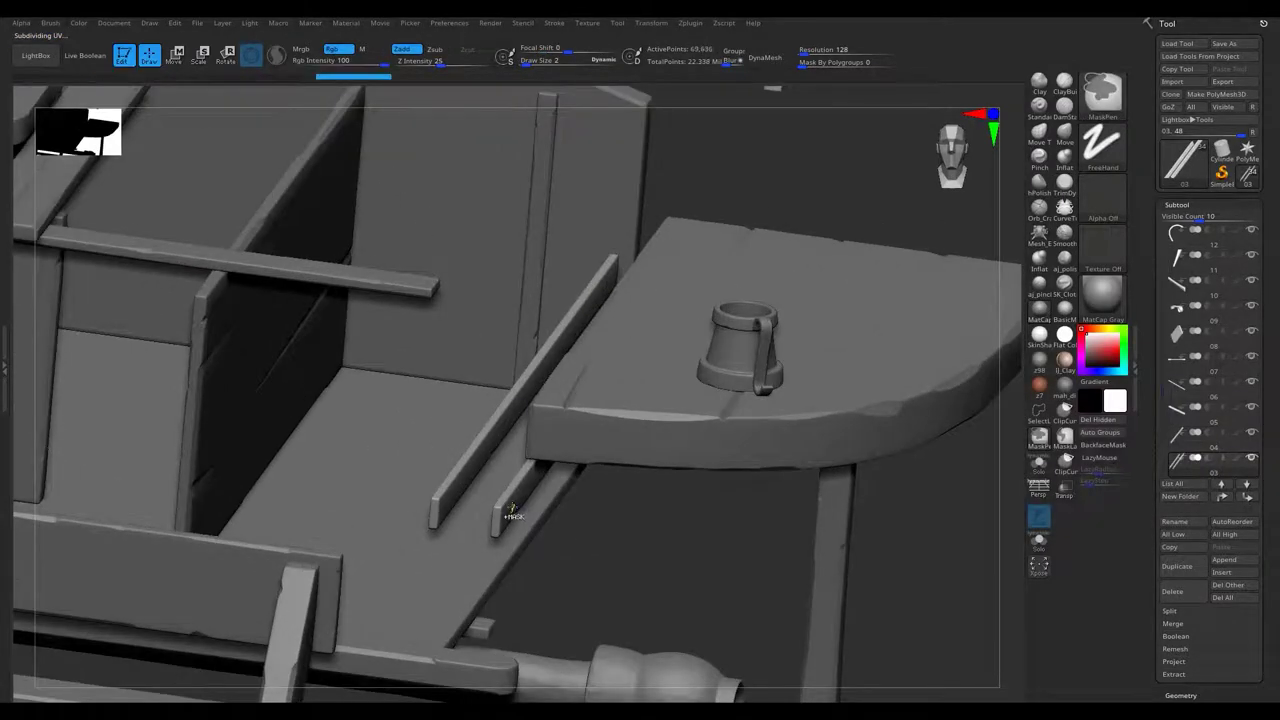
Solo the thin-board pair and slice two small chips off one board's edge with ClipCurve.
right_click_drag(492, 468, 1093, 440)
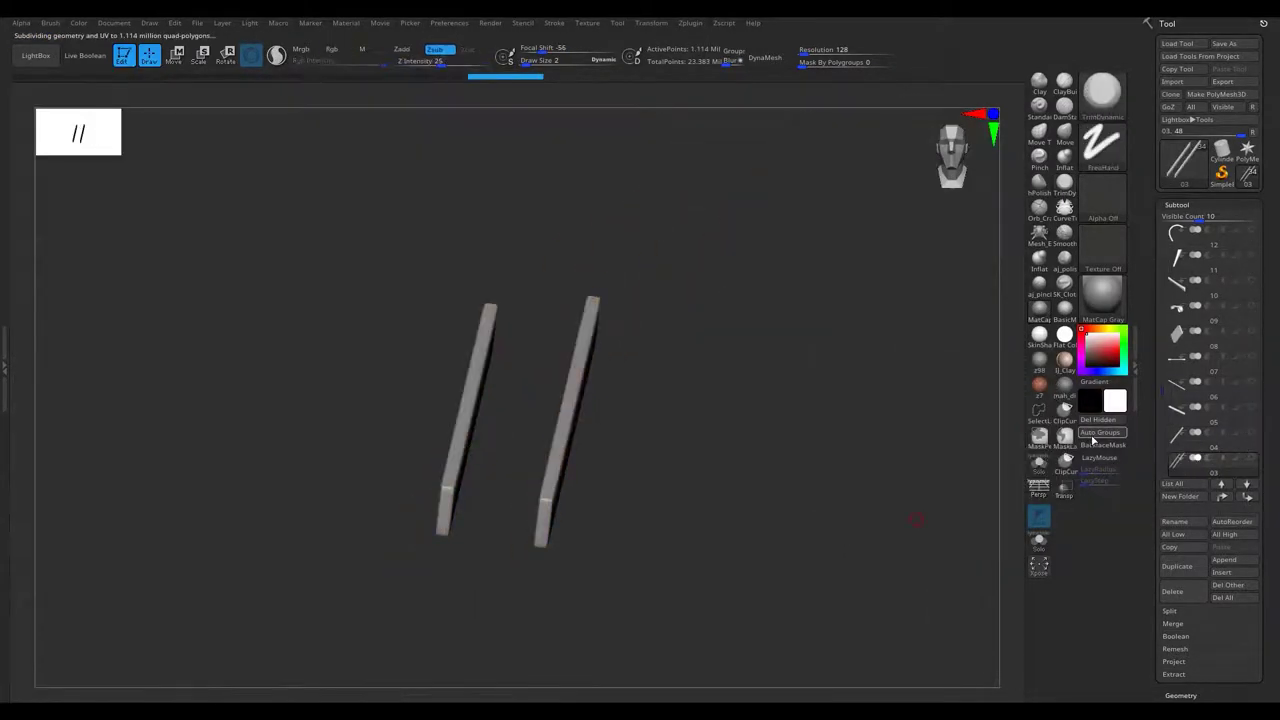
mouse_move(540, 482)
right_mouse_down()
mouse_move(470, 229)
mouse_move(491, 186)
mouse_move(572, 240)
right_mouse_up()
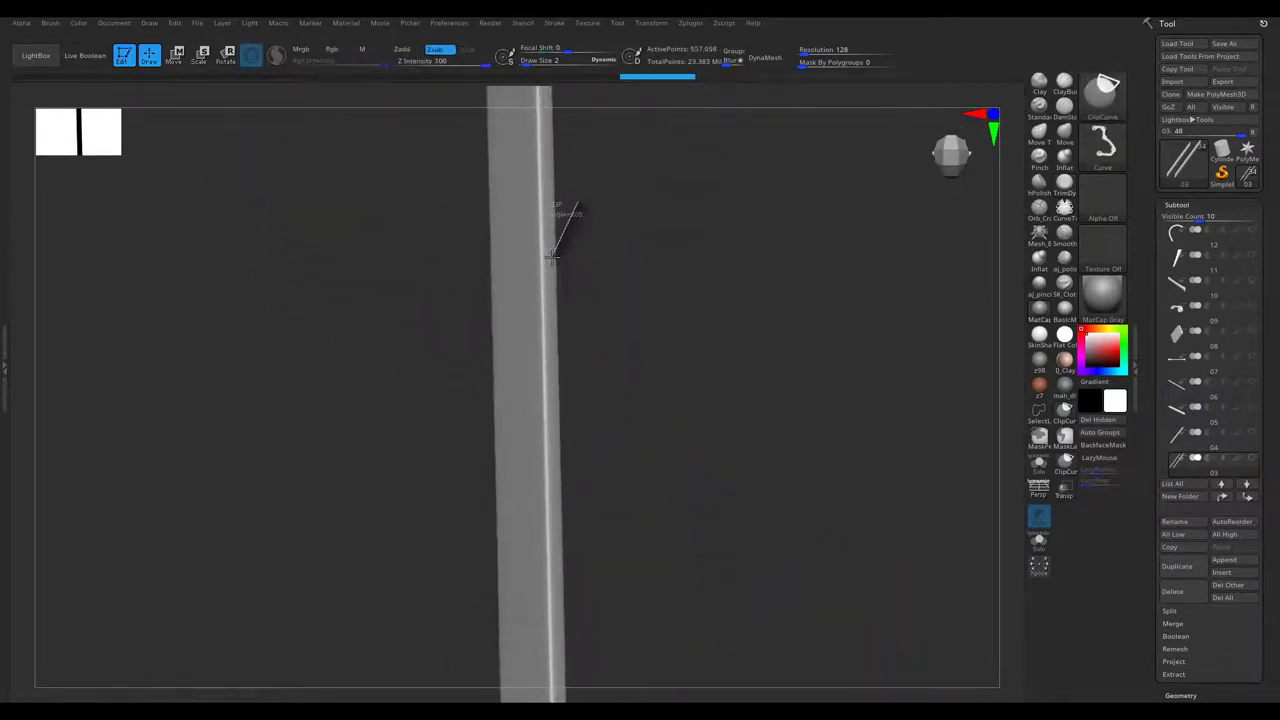
left_click_drag(570, 495, 570, 495)
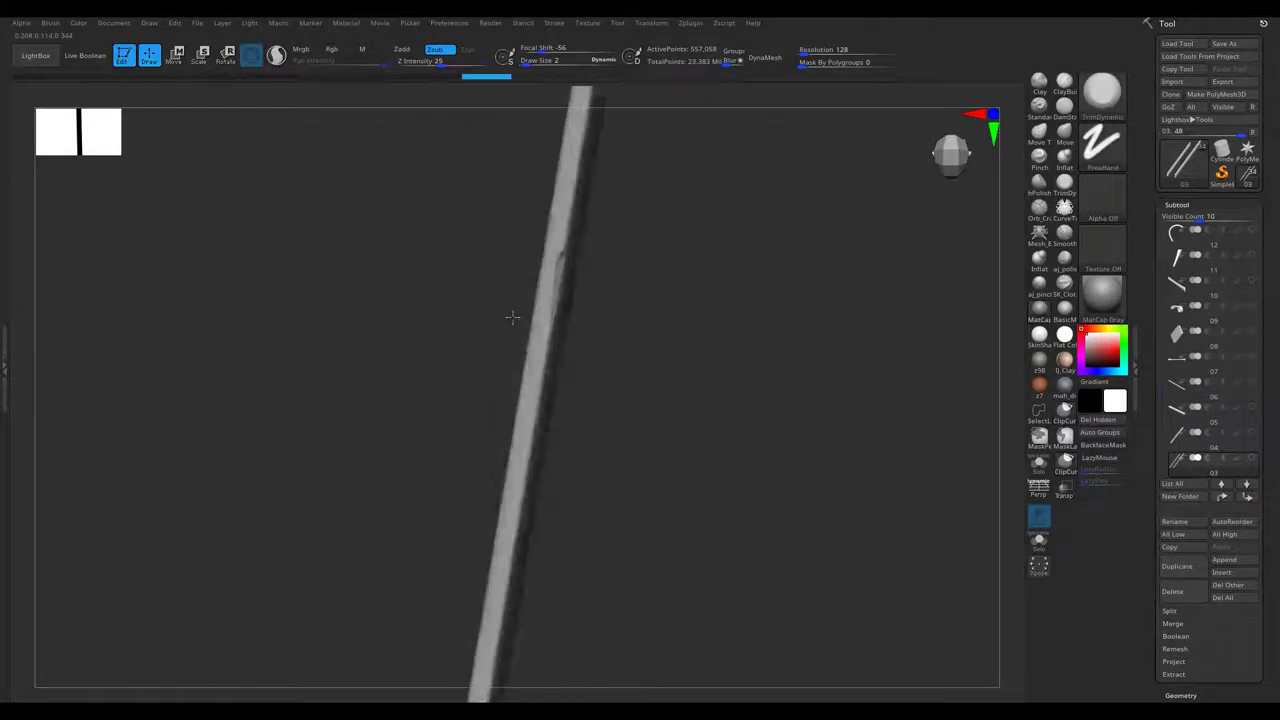
right_click_drag(570, 495, 557, 463)
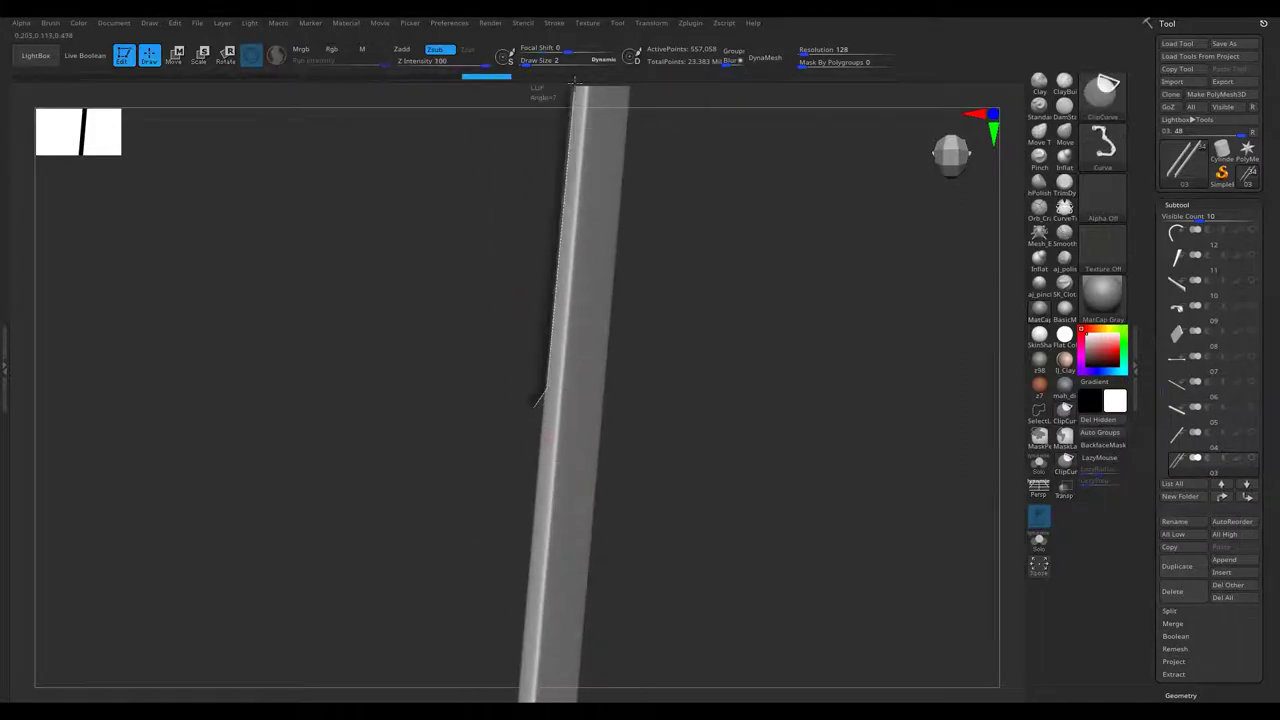
right_click_drag(568, 110, 596, 160)
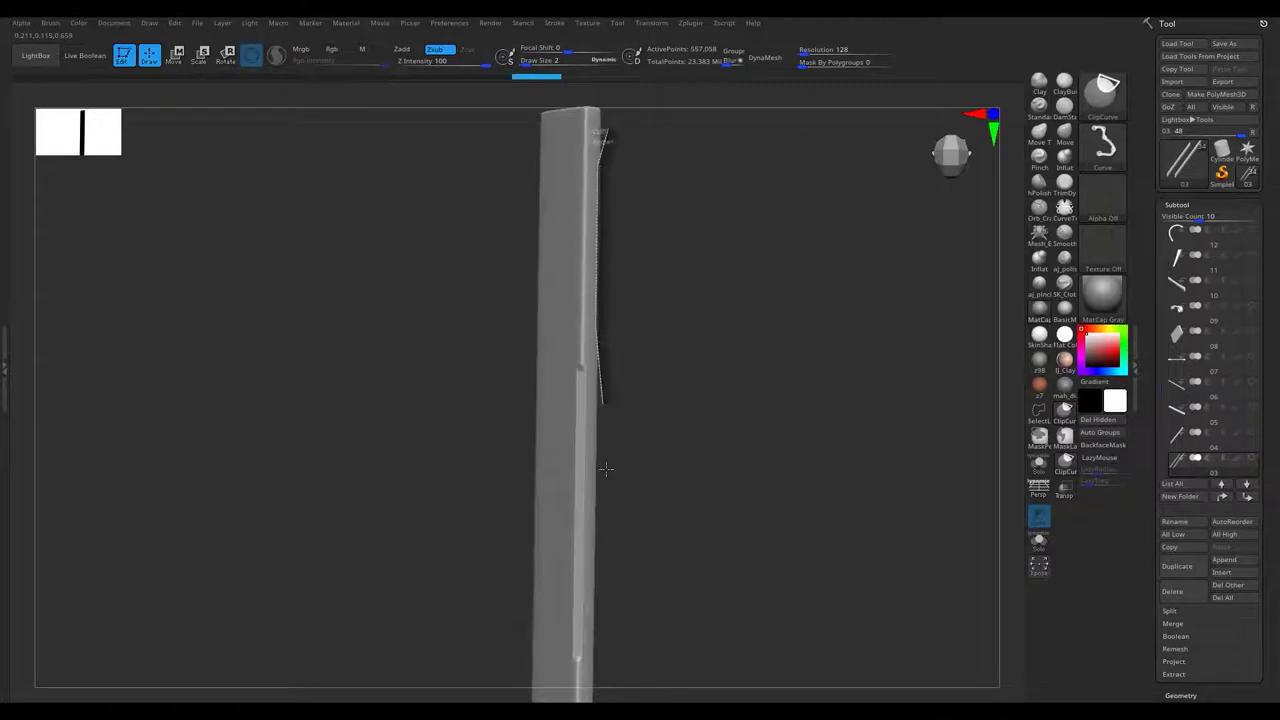
left_click_drag(593, 503, 593, 503, "ctrl+shift")
right_click_drag(593, 503, 605, 537)
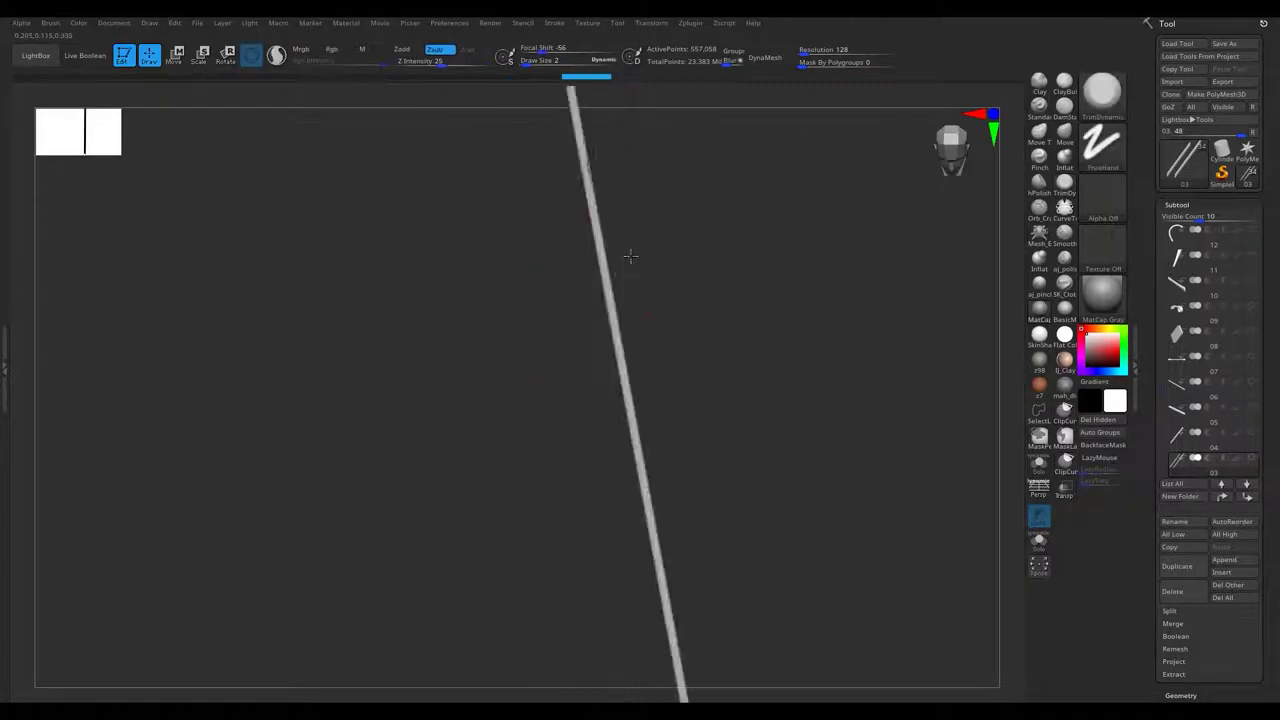
Cut a longer chip along the board's edge, then frame and inspect the result up close.
right_click_drag(620, 243, 651, 543)
left_click_drag(667, 328, 643, 368, "ctrl+shift")
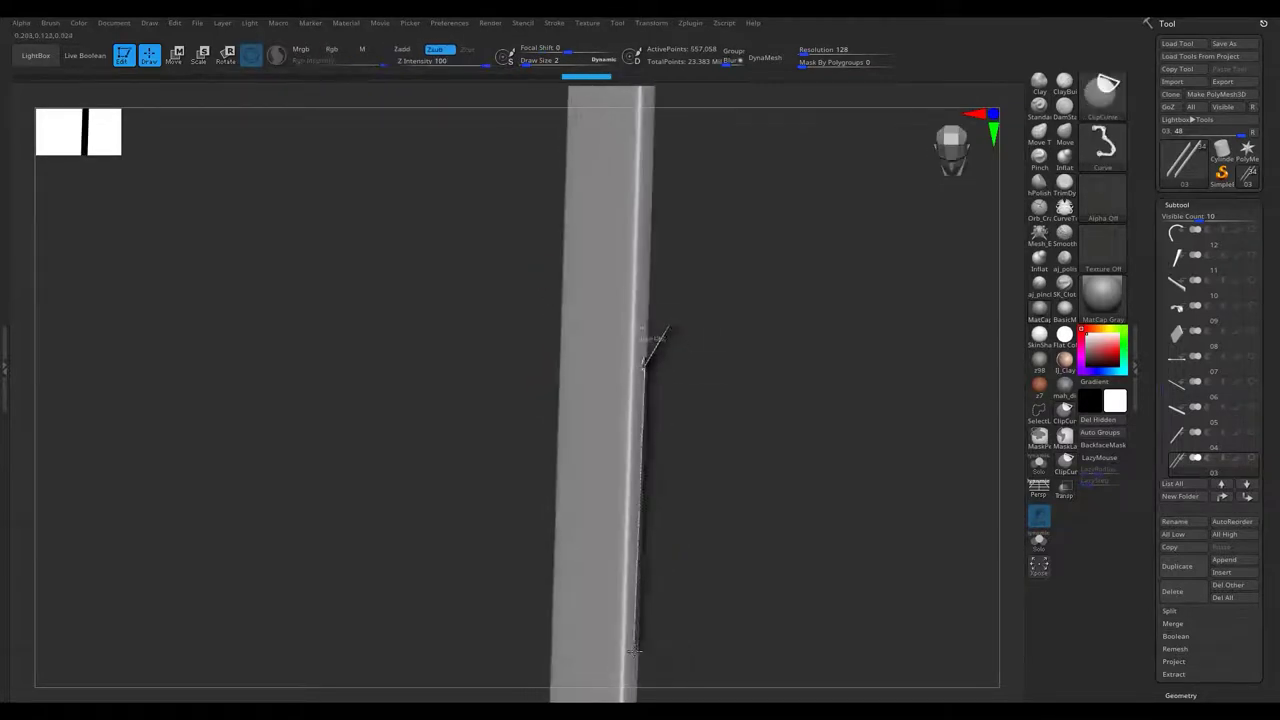
right_click_drag(617, 431, 665, 347)
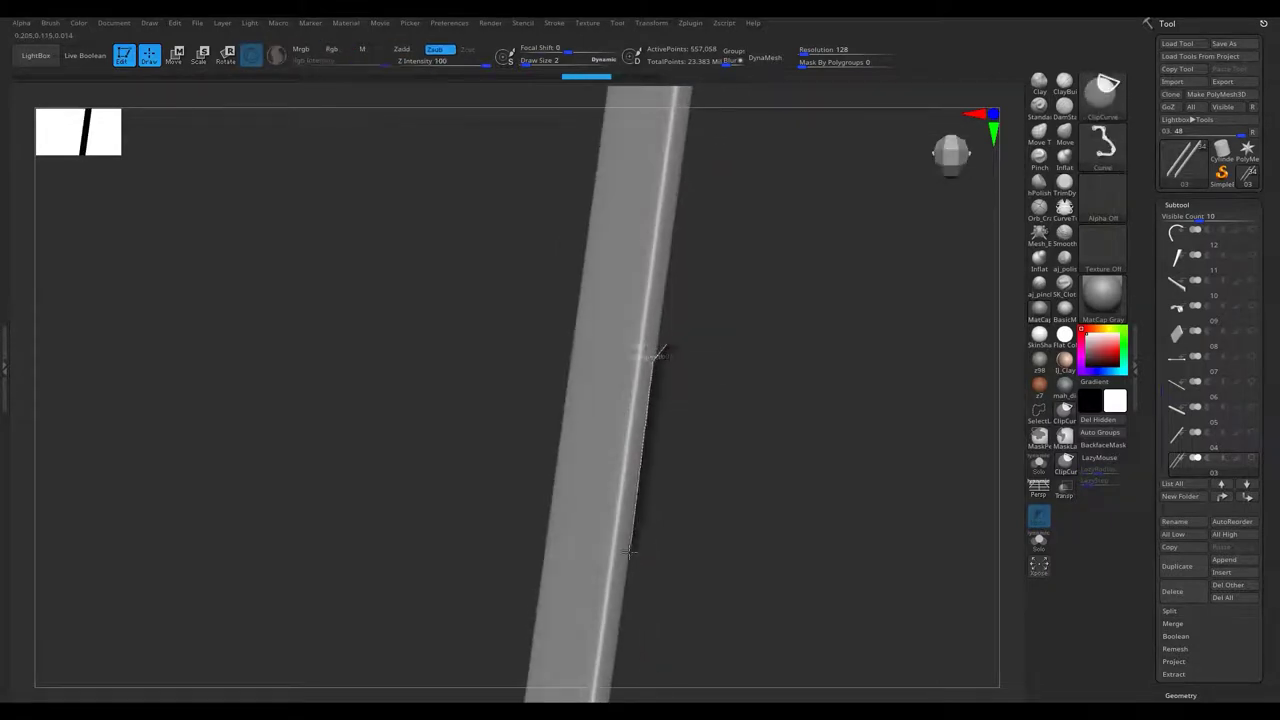
mouse_move(638, 368)
right_mouse_down()
mouse_move(603, 263)
mouse_move(615, 468)
right_mouse_up()
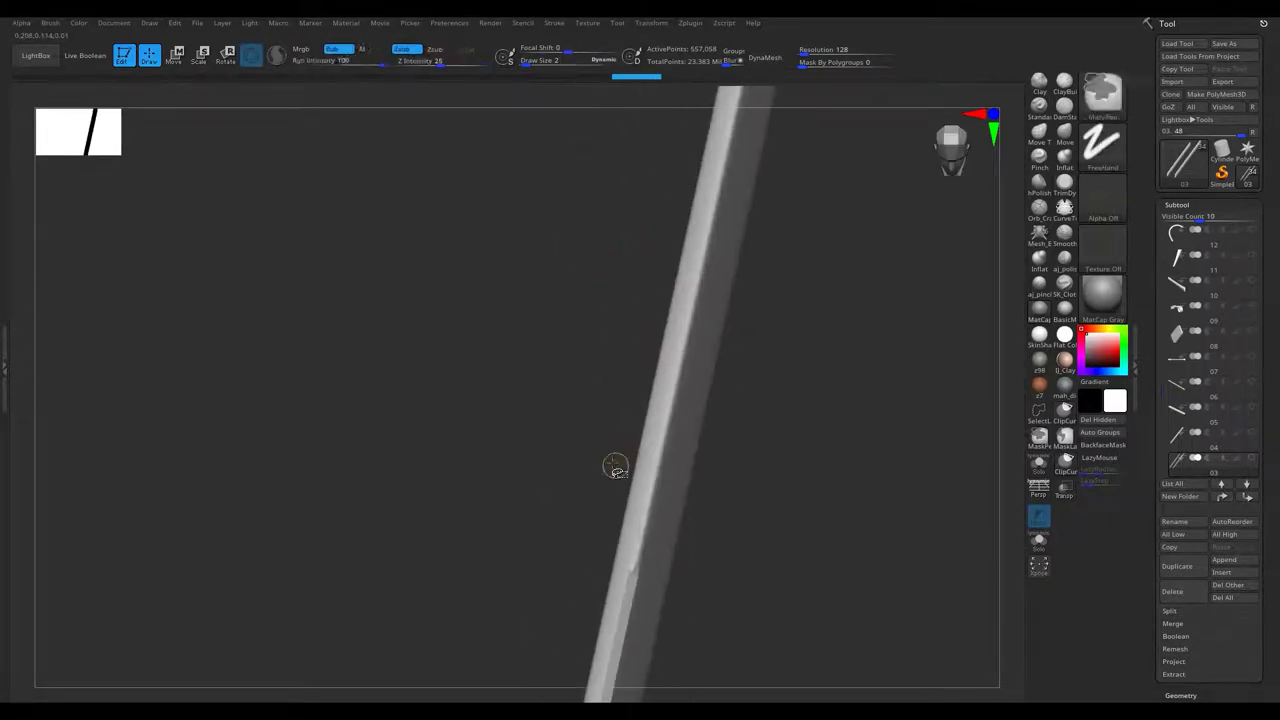
left_click_drag(703, 157, 734, 251, "ctrl+shift")
mouse_move(734, 251)
right_mouse_down()
mouse_move(629, 251)
mouse_move(571, 271)
mouse_move(665, 470)
mouse_move(580, 338)
mouse_move(690, 297)
mouse_move(708, 277)
mouse_move(708, 306)
mouse_move(494, 249)
mouse_move(510, 294)
right_mouse_up()
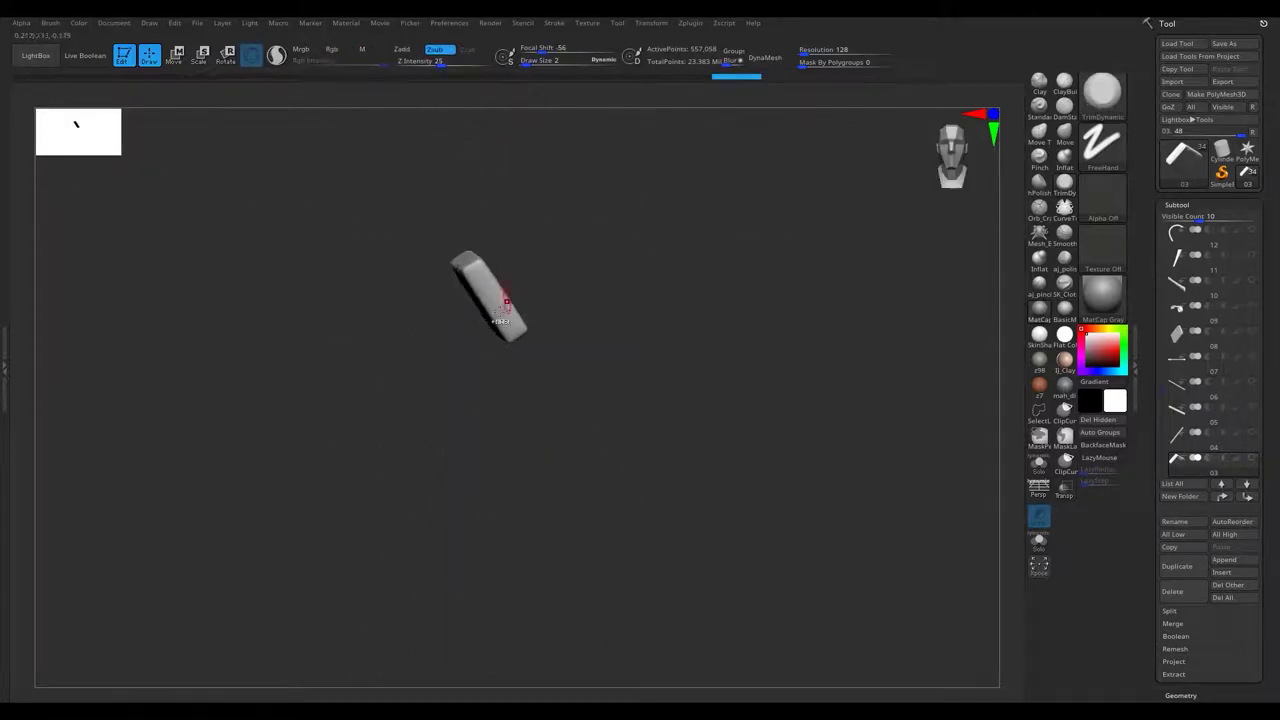
key("f")
right_click_drag(497, 321, 527, 363)
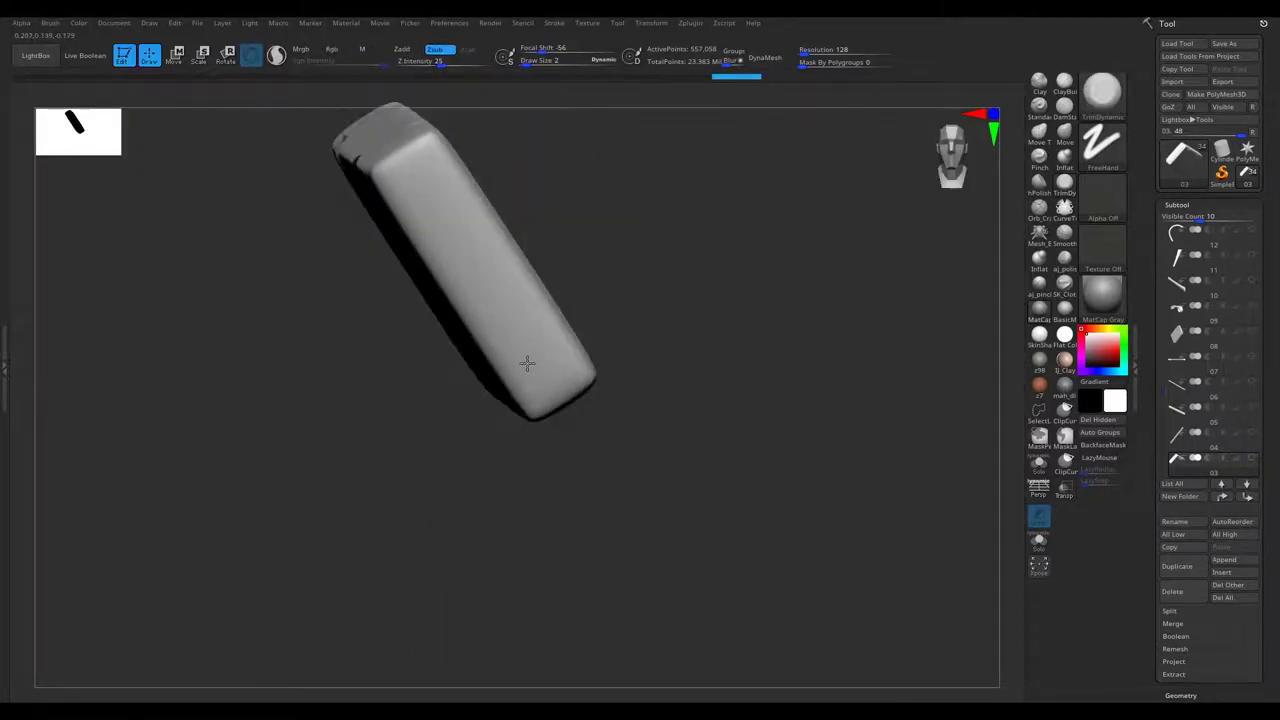
mouse_move(601, 172)
left_mouse_down()
mouse_move(730, 408)
mouse_move(457, 460)
mouse_move(442, 420)
mouse_move(537, 394)
mouse_move(600, 354)
mouse_move(593, 298)
mouse_move(620, 306)
mouse_move(610, 273)
mouse_move(563, 289)
mouse_move(549, 330)
mouse_move(586, 194)
mouse_move(551, 366)
mouse_move(491, 457)
mouse_move(983, 300)
left_mouse_up()
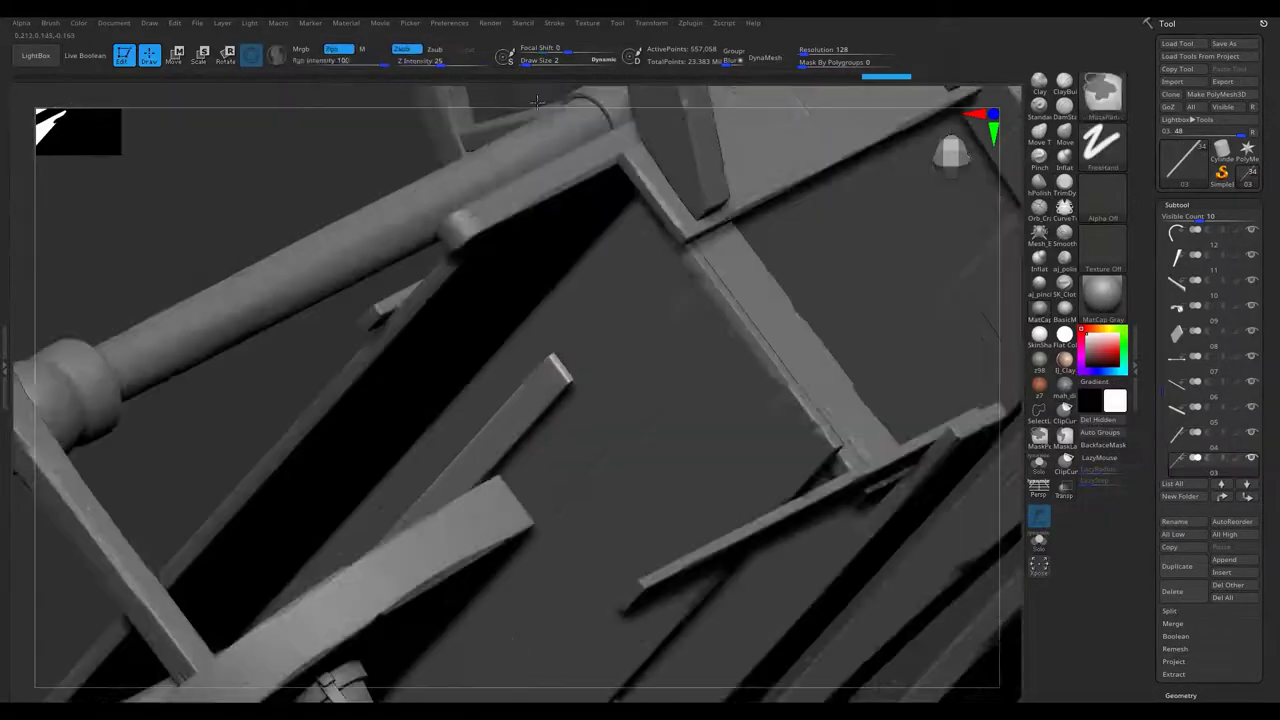
mouse_move(560, 320)
left_mouse_down()
mouse_move(551, 380)
mouse_move(482, 372)
left_mouse_up()
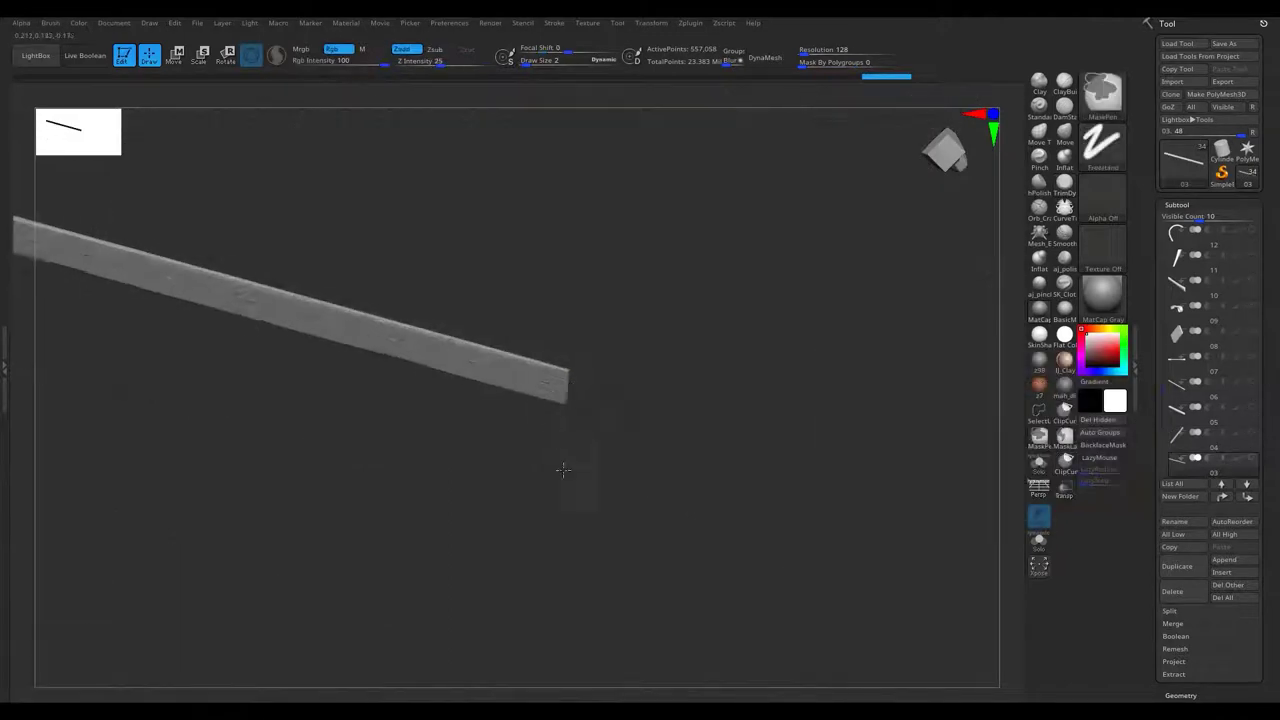
Cut a chip into the end of the board and orbit to review it.
mouse_move(566, 466)
left_mouse_down()
mouse_move(514, 371)
mouse_move(560, 370)
mouse_move(553, 450)
left_mouse_up()
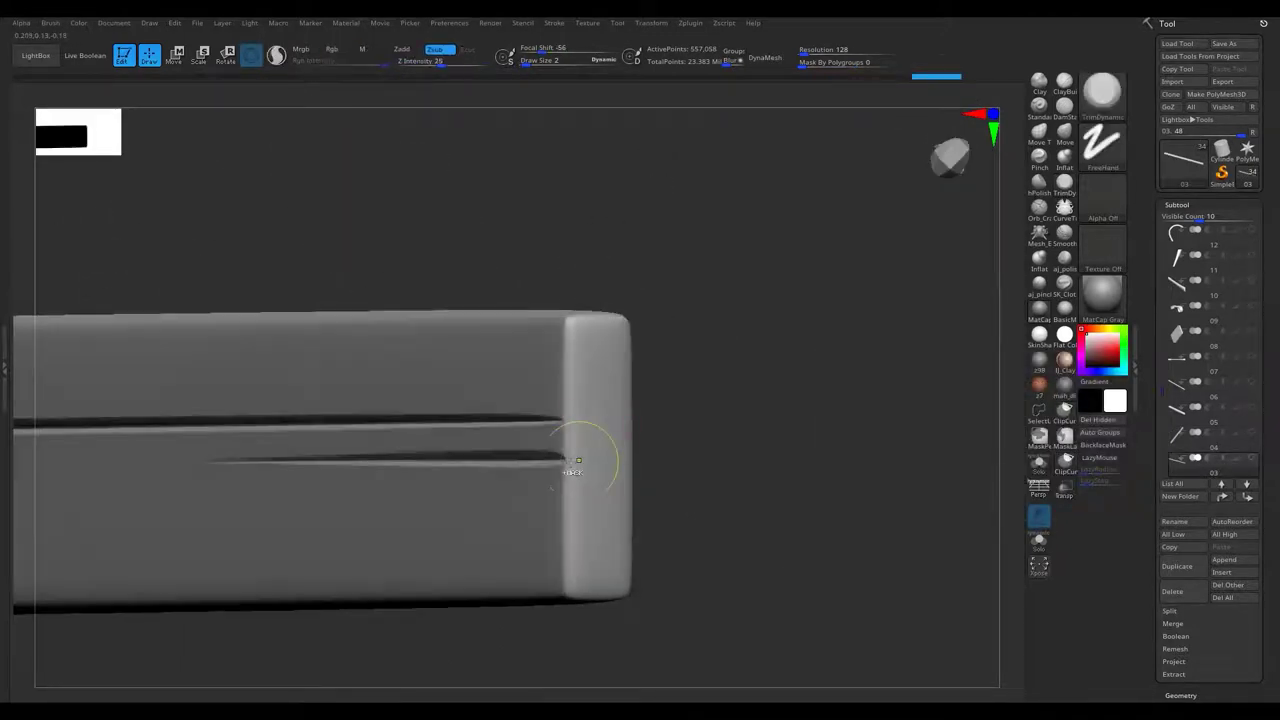
mouse_move(565, 425)
left_mouse_down()
mouse_move(582, 473)
mouse_move(597, 354)
mouse_move(590, 592)
left_mouse_up()
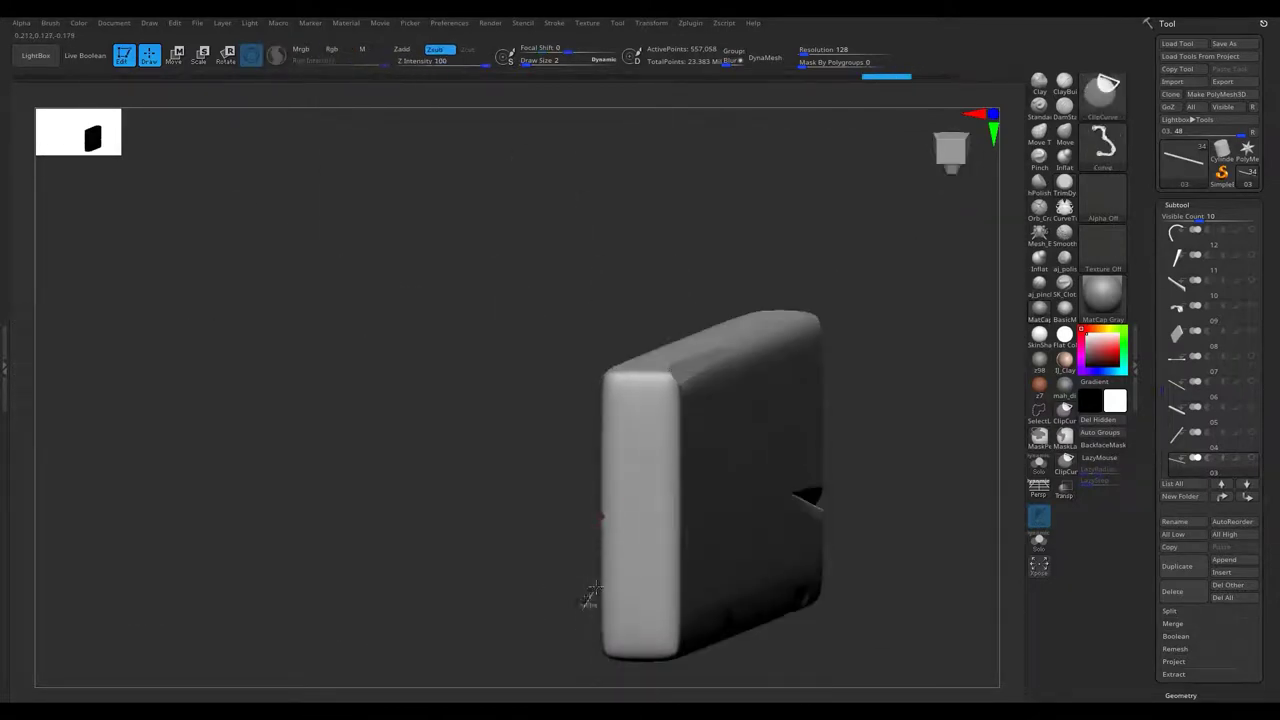
mouse_move(588, 540)
left_mouse_down()
mouse_move(591, 303)
mouse_move(606, 534)
mouse_move(623, 428)
left_mouse_up()
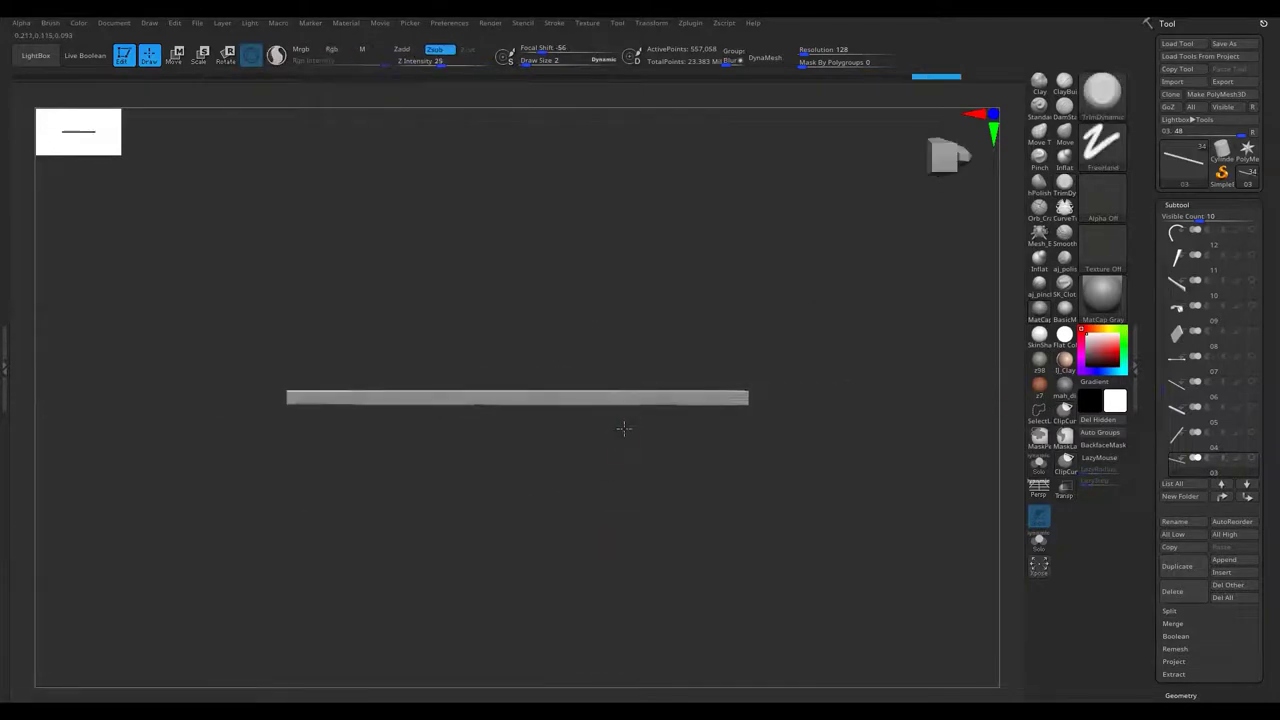
mouse_move(464, 494)
left_mouse_down()
mouse_move(311, 424)
mouse_move(366, 361)
mouse_move(306, 369)
mouse_move(297, 457)
mouse_move(351, 462)
mouse_move(350, 478)
mouse_move(471, 523)
mouse_move(814, 443)
left_mouse_up()
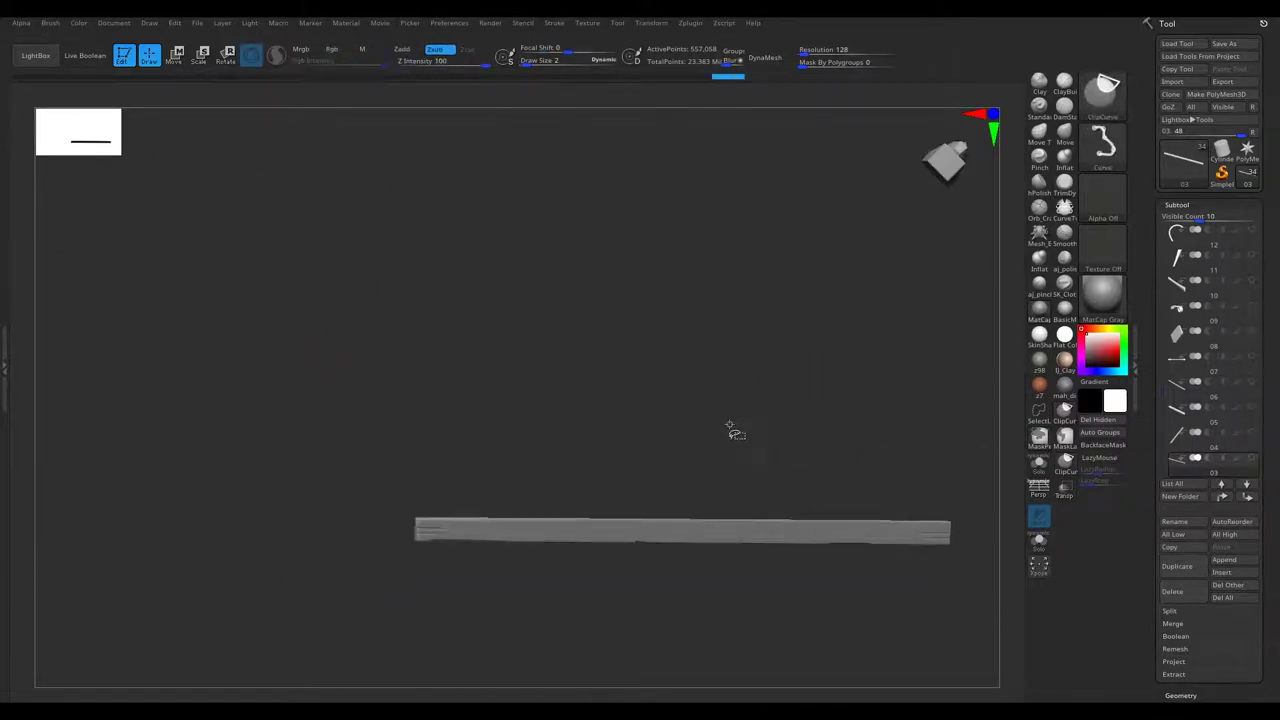
left_click_drag(734, 431, 486, 579)
Turn on PolyF and Ctrl+Shift-click one polygroup so only one bar remains visible.
key("shift+f")
left_click(443, 528, "ctrl+shift")
key("shift+f")
mouse_move(443, 528)
left_mouse_down()
mouse_move(436, 484)
mouse_move(404, 475)
mouse_move(426, 459)
mouse_move(454, 514)
mouse_move(477, 465)
mouse_move(430, 600)
left_mouse_up()
Clip chips along the bar's right and left edges, plus a thin sliver.
mouse_move(424, 503)
left_mouse_down()
mouse_move(637, 530)
mouse_move(548, 215)
left_mouse_up()
left_click_drag(645, 582, 648, 600, "ctrl+shift")
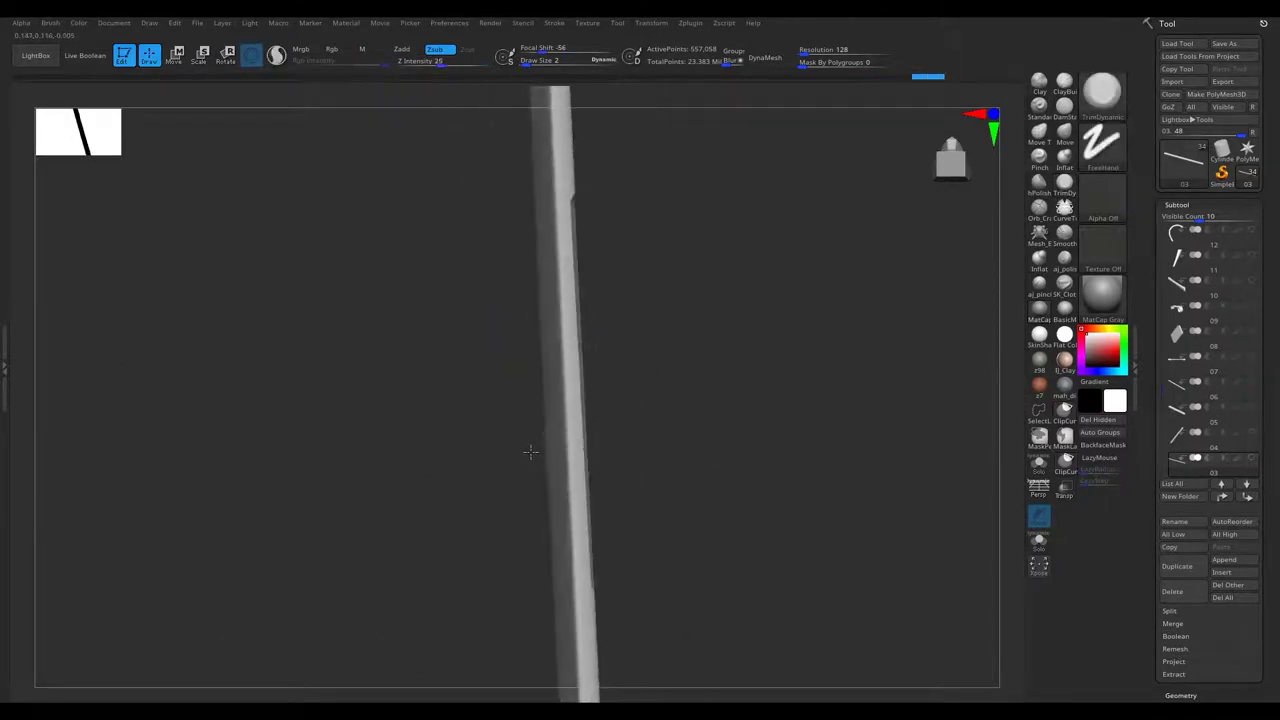
left_click_drag(600, 560, 558, 545)
mouse_move(508, 174)
left_mouse_down("ctrl+shift")
mouse_move(671, 363)
mouse_move(670, 276)
mouse_move(678, 288)
left_mouse_up("ctrl+shift")
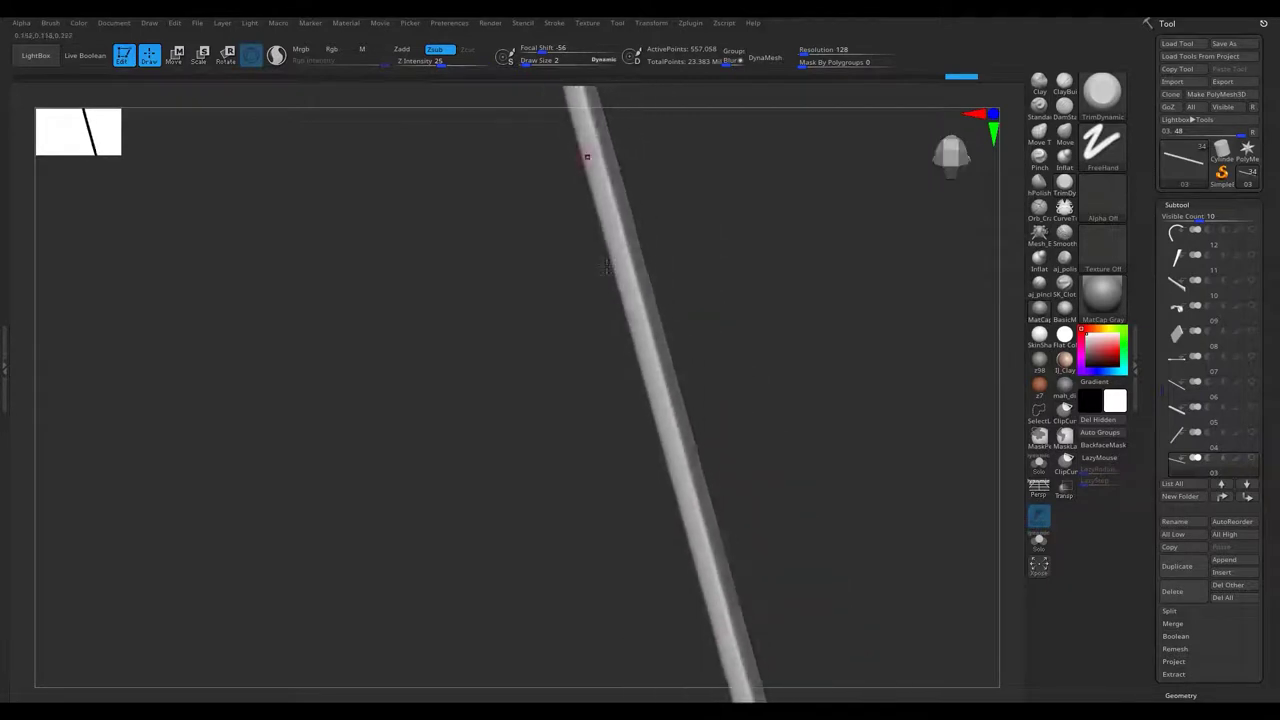
left_click_drag(704, 601, 742, 302)
left_click_drag(718, 548, 718, 550, "ctrl+shift")
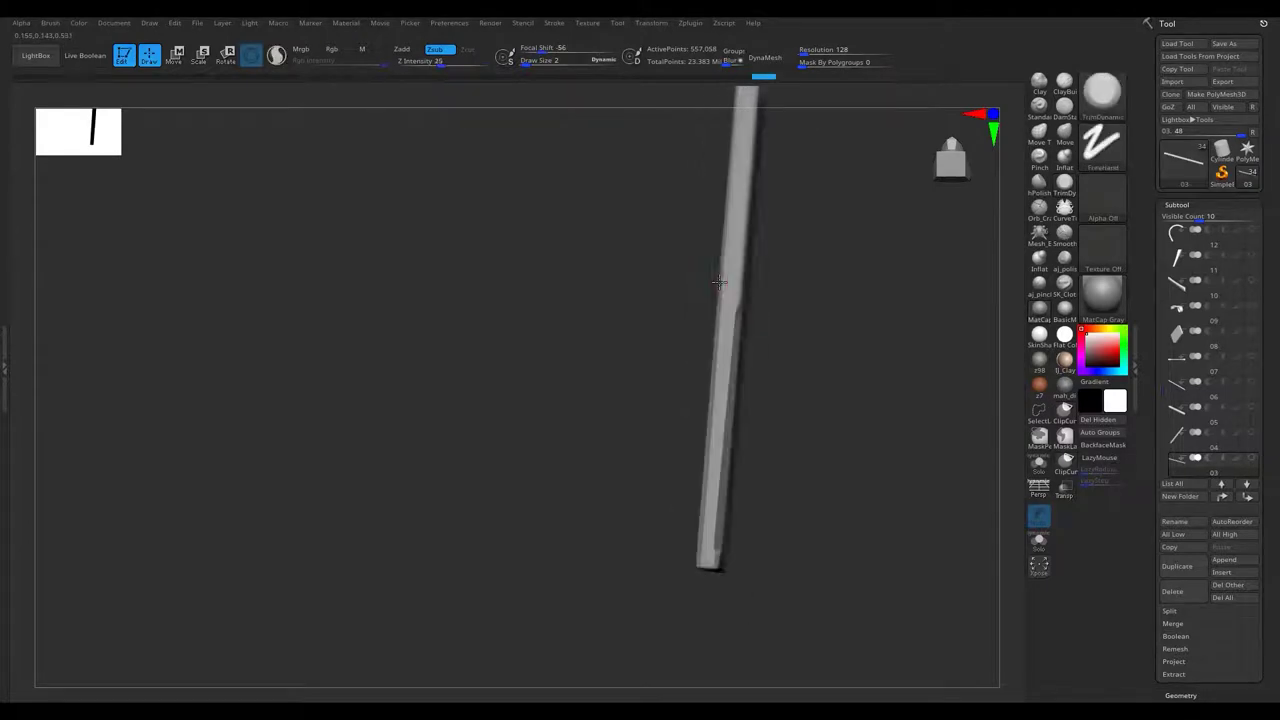
Cut another chip and notch into the bar's edge, checking it from oblique angles.
left_click_drag(713, 383, 735, 216)
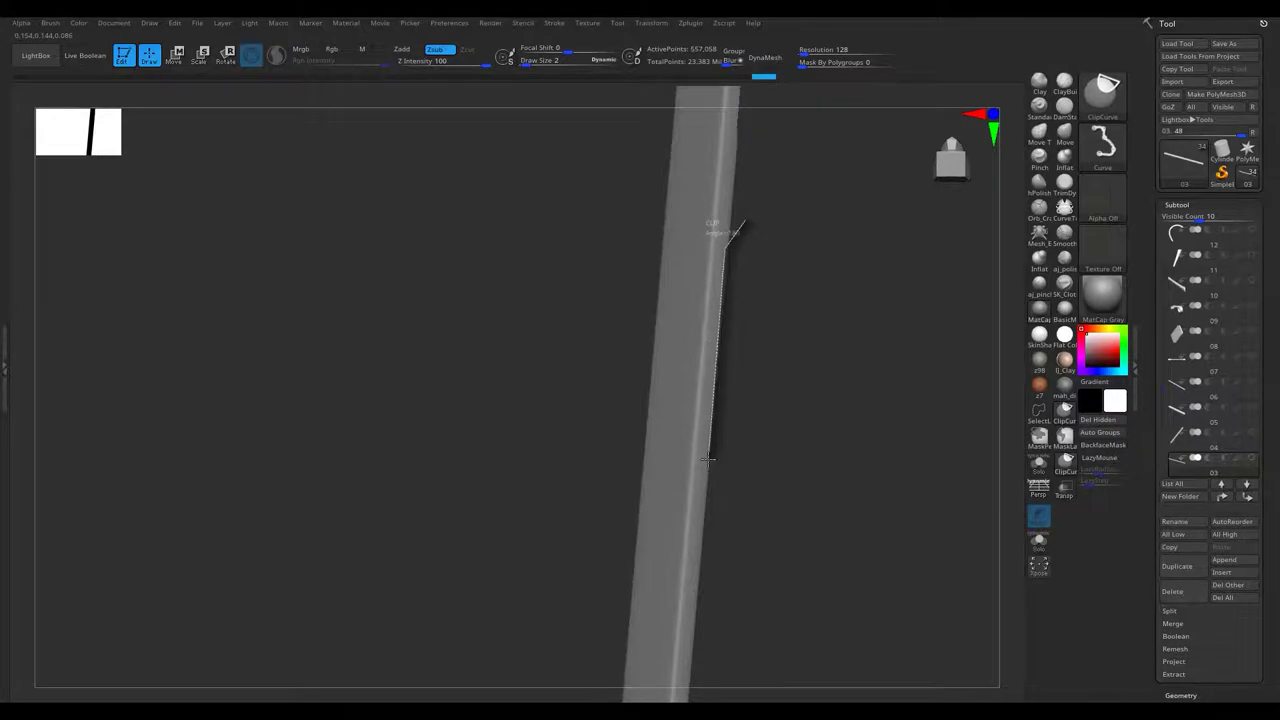
mouse_move(670, 425)
left_mouse_down()
mouse_move(604, 260)
mouse_move(665, 234)
left_mouse_up()
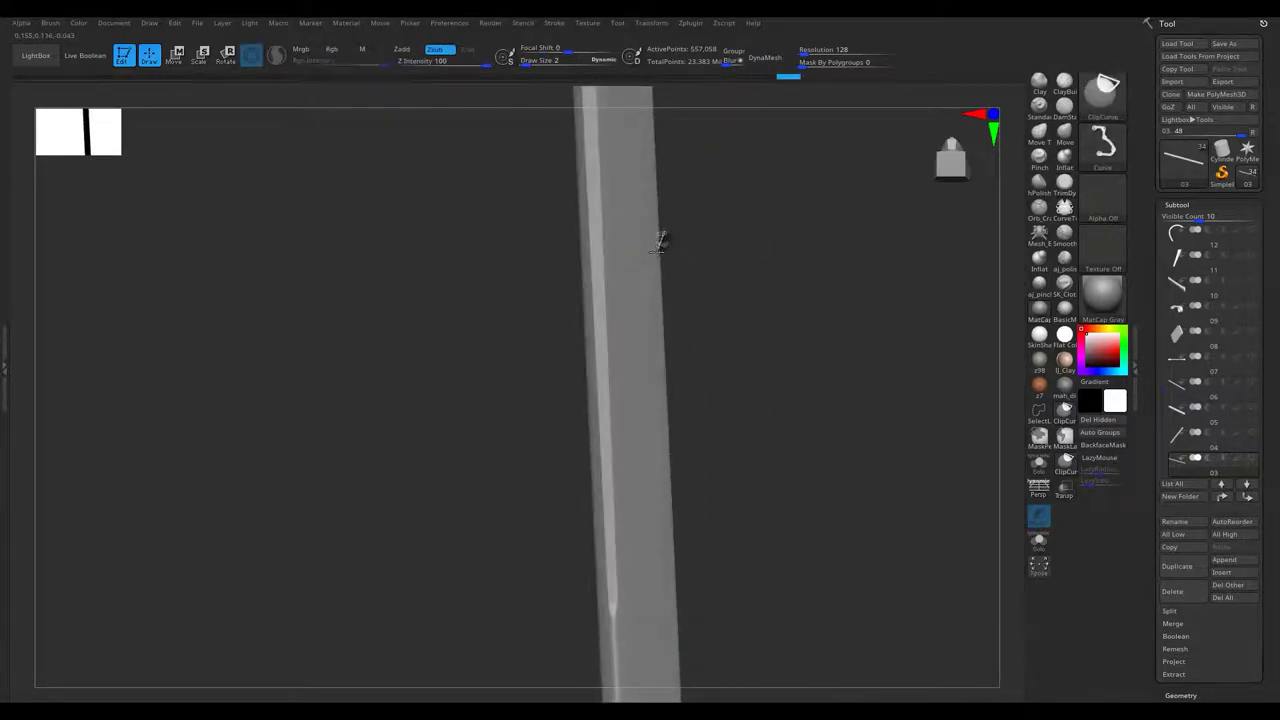
mouse_move(594, 509)
left_mouse_down()
mouse_move(560, 284)
mouse_move(630, 346)
left_mouse_up()
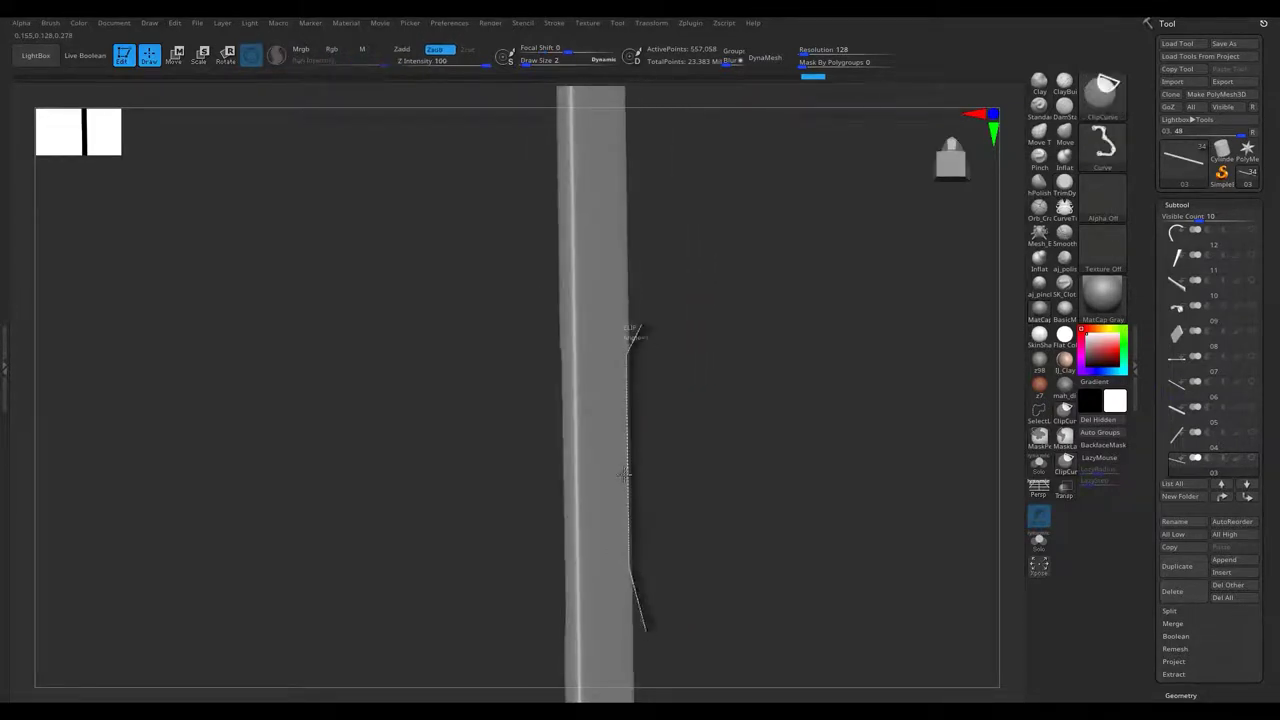
left_click_drag(634, 578, 640, 600, "ctrl+shift")
mouse_move(637, 255)
left_mouse_down()
mouse_move(537, 288)
mouse_move(580, 329)
mouse_move(614, 420)
mouse_move(580, 461)
mouse_move(554, 300)
left_mouse_up()
mouse_move(474, 333)
left_mouse_down()
mouse_move(500, 300)
mouse_move(420, 358)
left_mouse_up()
mouse_move(470, 308)
left_mouse_down()
mouse_move(437, 400)
mouse_move(420, 340)
mouse_move(510, 360)
mouse_move(517, 389)
mouse_move(426, 299)
mouse_move(560, 420)
mouse_move(488, 197)
mouse_move(474, 363)
mouse_move(388, 379)
mouse_move(430, 415)
mouse_move(400, 420)
mouse_move(348, 361)
mouse_move(760, 385)
left_mouse_up()
Bring back the whole wagon, then select and solo the flat plank subtool.
left_click(560, 420, "ctrl+shift")
mouse_move(600, 420)
left_mouse_down("alt")
mouse_move(670, 398)
mouse_move(540, 447)
left_mouse_up("alt")
left_click(670, 398, "alt")
left_click(670, 398, "ctrl+shift")
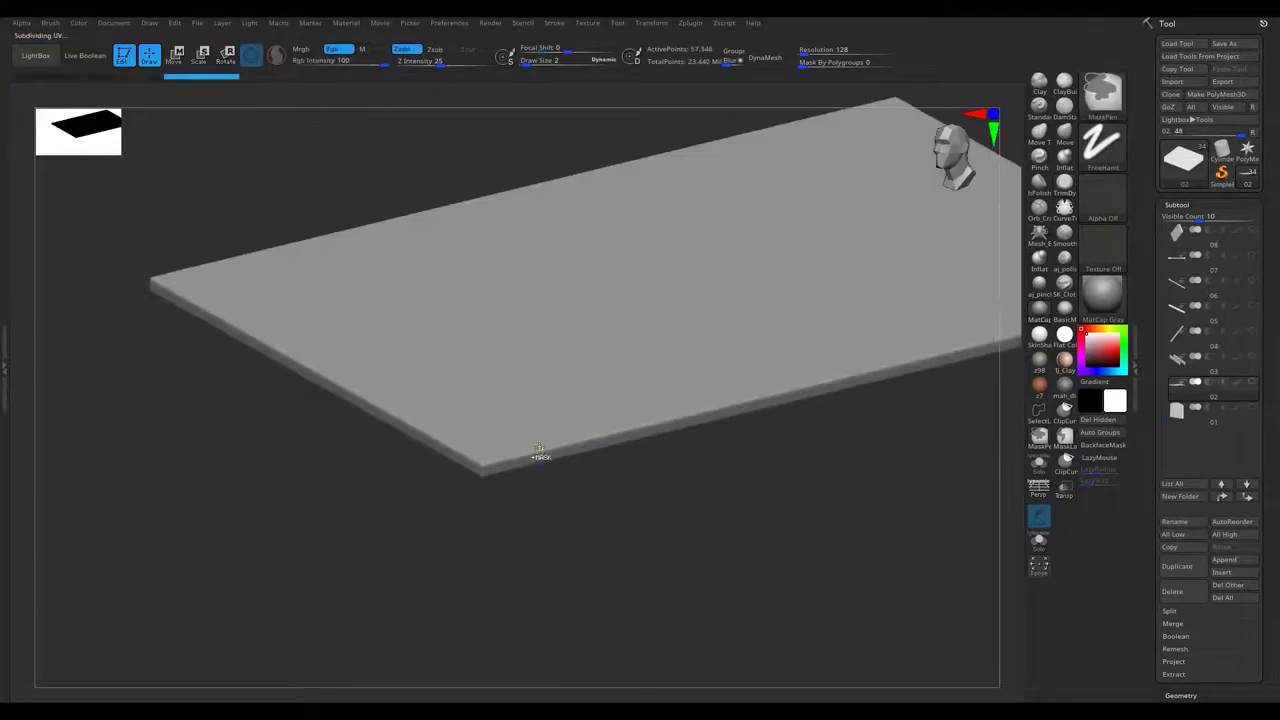
Cut a chip and a notch into the plank's long edge with ClipCurve.
mouse_move(584, 378)
left_mouse_down()
mouse_move(606, 311)
mouse_move(546, 380)
mouse_move(466, 229)
mouse_move(637, 307)
mouse_move(635, 222)
left_mouse_up()
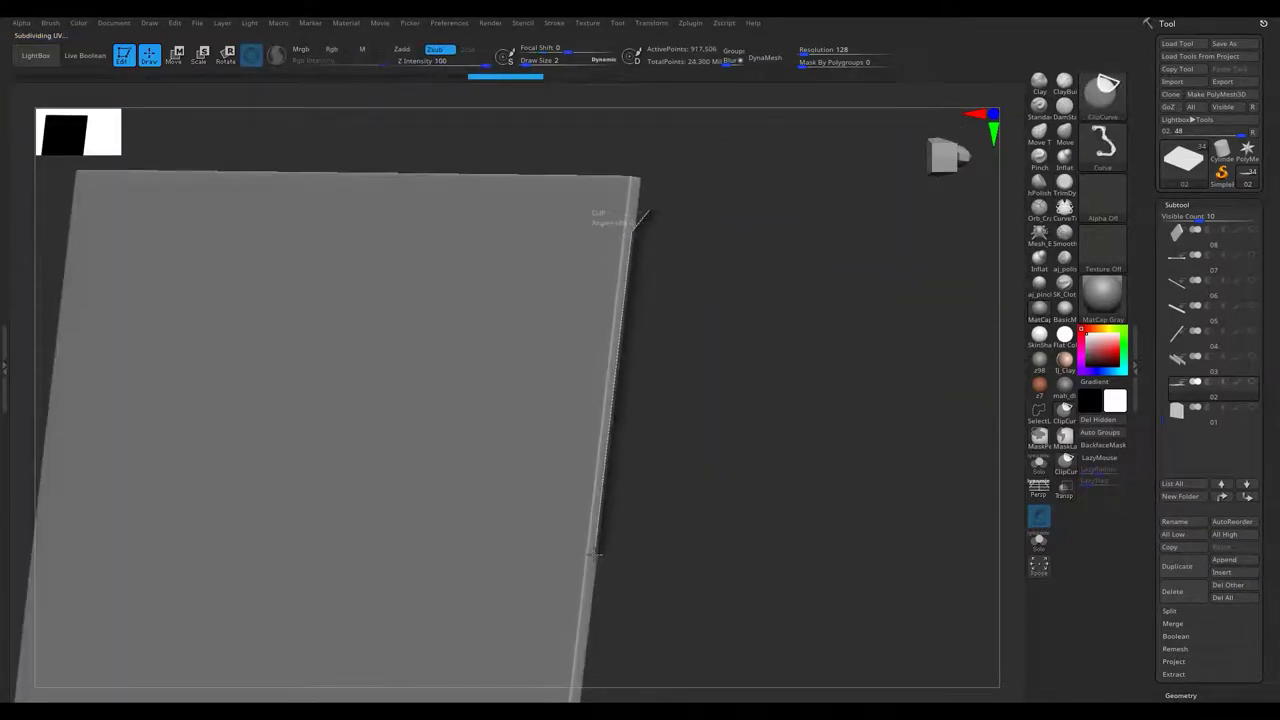
mouse_move(570, 534)
left_mouse_down()
mouse_move(534, 554)
mouse_move(565, 514)
left_mouse_up()
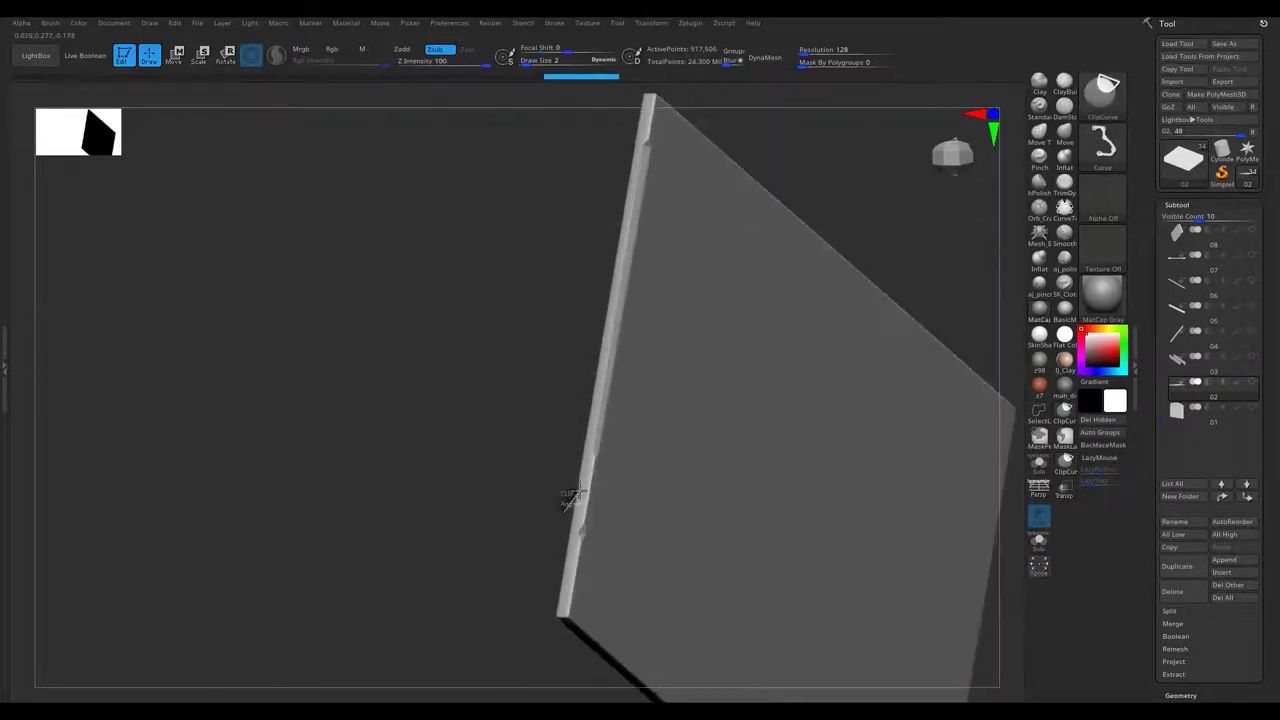
left_click_drag(625, 130, 628, 130, "ctrl+shift")
mouse_move(628, 130)
left_mouse_down()
mouse_move(671, 177)
mouse_move(671, 329)
mouse_move(905, 432)
mouse_move(909, 400)
mouse_move(909, 423)
mouse_move(729, 400)
mouse_move(636, 350)
mouse_move(590, 290)
mouse_move(580, 200)
mouse_move(766, 480)
mouse_move(786, 427)
mouse_move(745, 375)
left_mouse_up()
key("ctrl+shift")
mouse_move(787, 437)
left_mouse_down()
mouse_move(686, 366)
mouse_move(660, 291)
mouse_move(614, 334)
mouse_move(600, 434)
mouse_move(614, 494)
left_mouse_up()
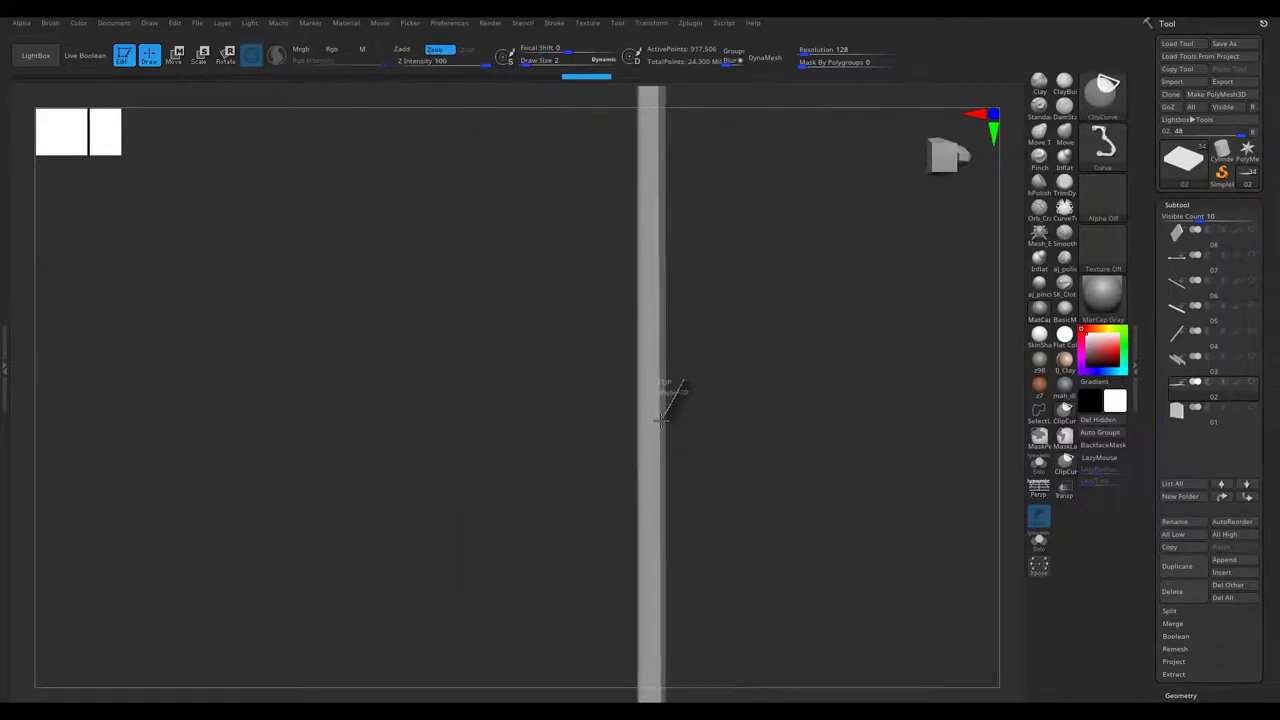
Clip several more chips, a worn bevel and a corner chip along the plank's edges.
mouse_move(642, 445)
left_mouse_down()
mouse_move(740, 480)
mouse_move(762, 452)
left_mouse_up()
mouse_move(773, 498)
left_mouse_down()
mouse_move(749, 523)
mouse_move(786, 457)
left_mouse_up()
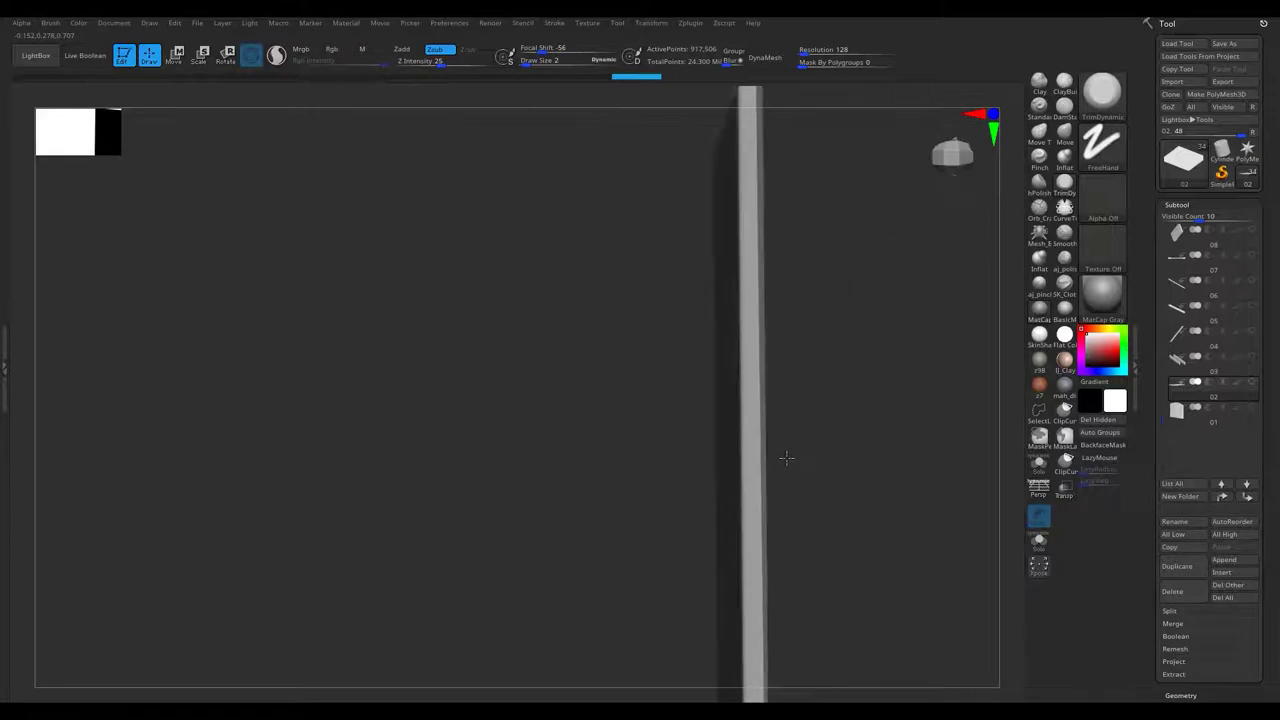
mouse_move(770, 528)
left_mouse_down()
mouse_move(397, 380)
mouse_move(553, 451)
mouse_move(556, 560)
mouse_move(600, 508)
mouse_move(526, 461)
mouse_move(437, 509)
mouse_move(557, 337)
mouse_move(395, 381)
mouse_move(430, 400)
mouse_move(583, 200)
mouse_move(530, 314)
mouse_move(551, 420)
mouse_move(632, 278)
left_mouse_up()
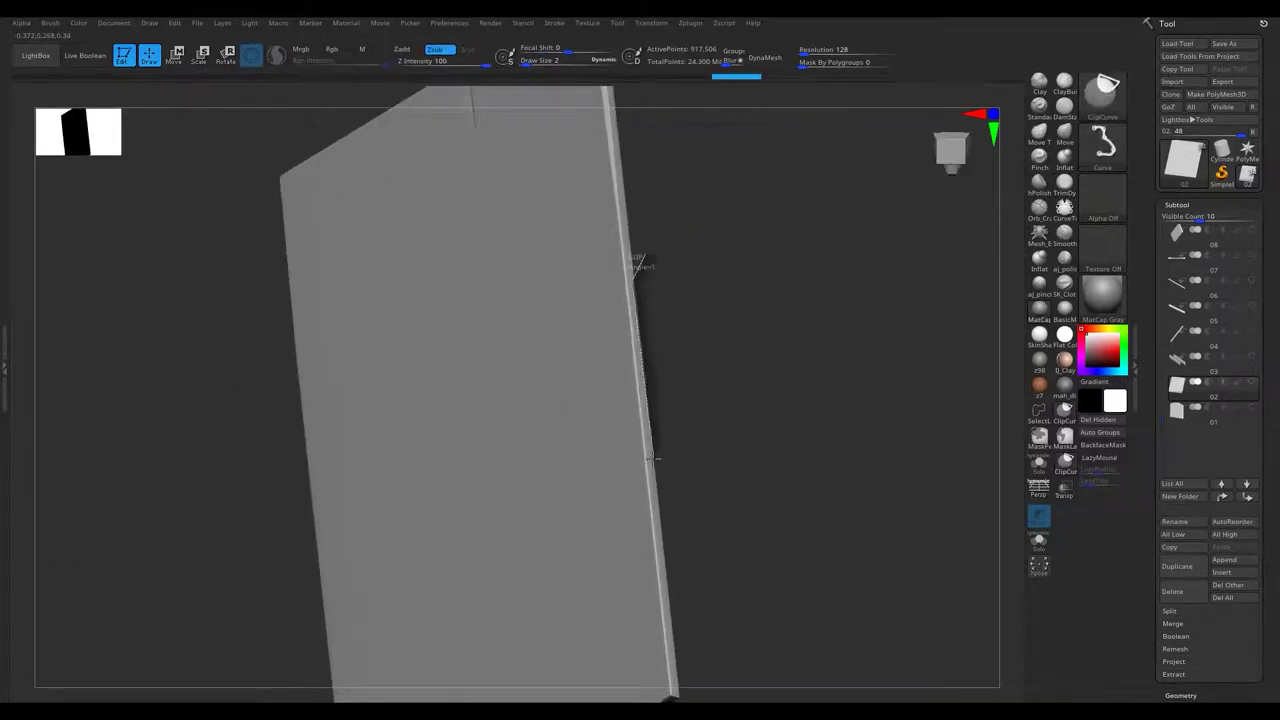
mouse_move(657, 416)
left_mouse_down()
mouse_move(611, 421)
mouse_move(595, 507)
left_mouse_up()
mouse_move(649, 146)
left_mouse_down()
mouse_move(723, 334)
mouse_move(629, 314)
mouse_move(597, 398)
mouse_move(594, 308)
left_mouse_up()
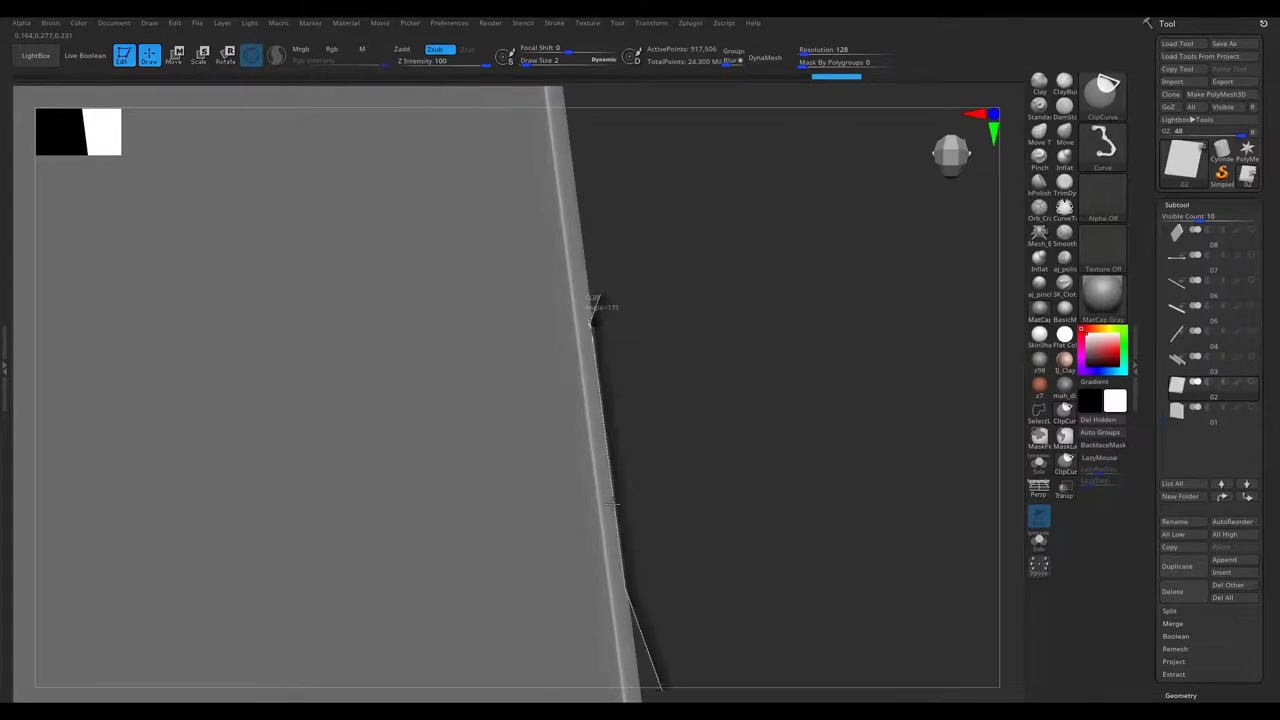
left_click_drag(613, 503, 597, 403)
left_click_drag(624, 315, 626, 347)
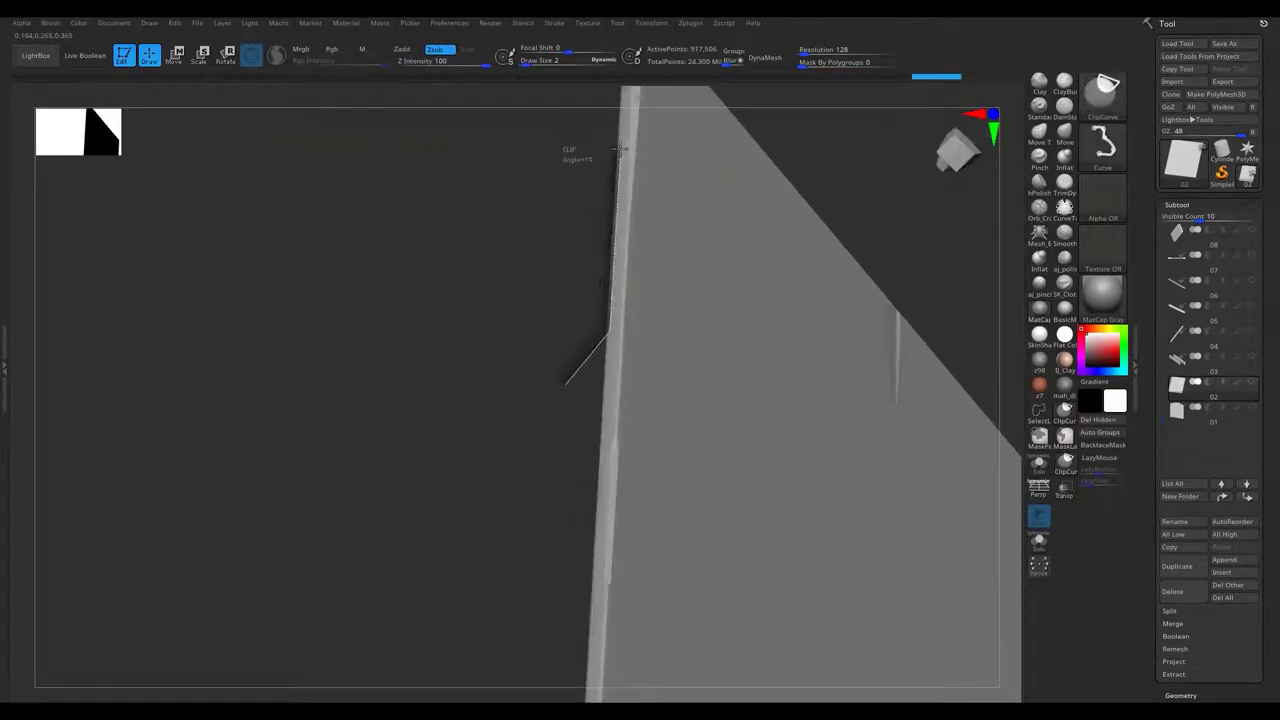
mouse_move(620, 138)
left_mouse_down()
mouse_move(657, 157)
mouse_move(628, 283)
mouse_move(717, 420)
left_mouse_up()
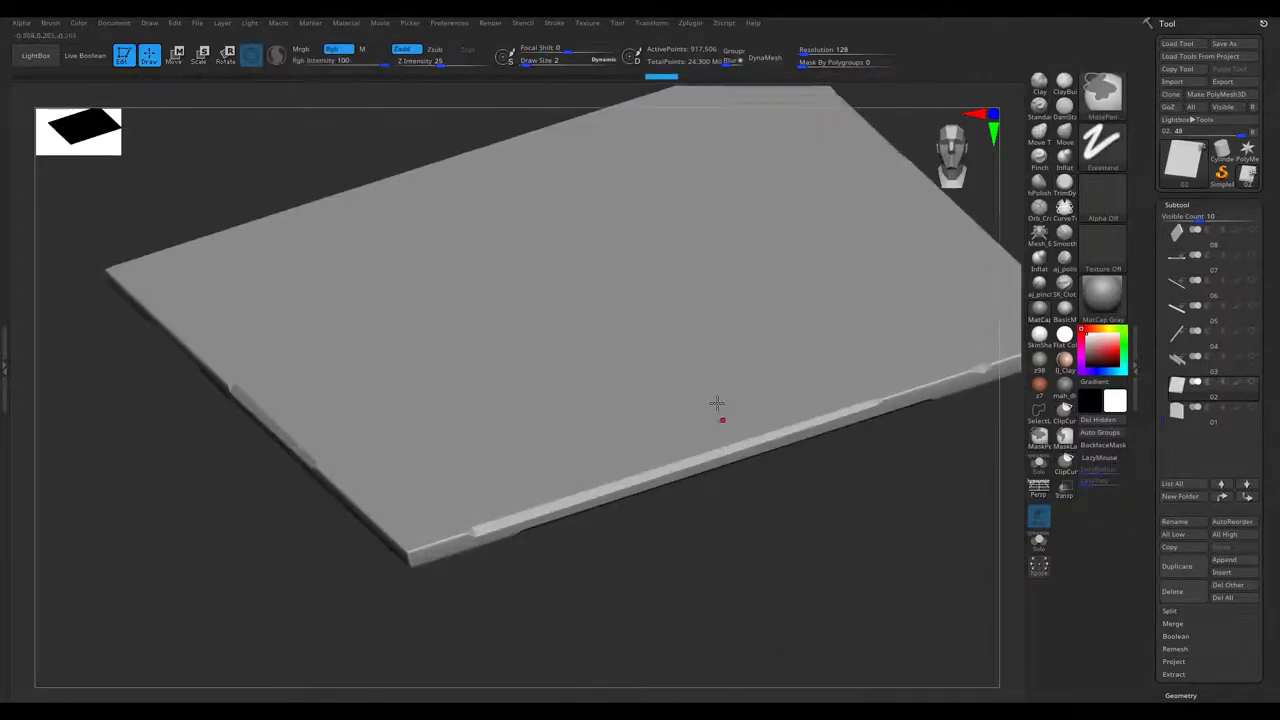
left_click(622, 352, "ctrl+shift")
mouse_move(622, 352)
left_mouse_down()
mouse_move(700, 471)
mouse_move(706, 458)
mouse_move(552, 525)
left_mouse_up()
left_click(700, 471, "ctrl+shift")
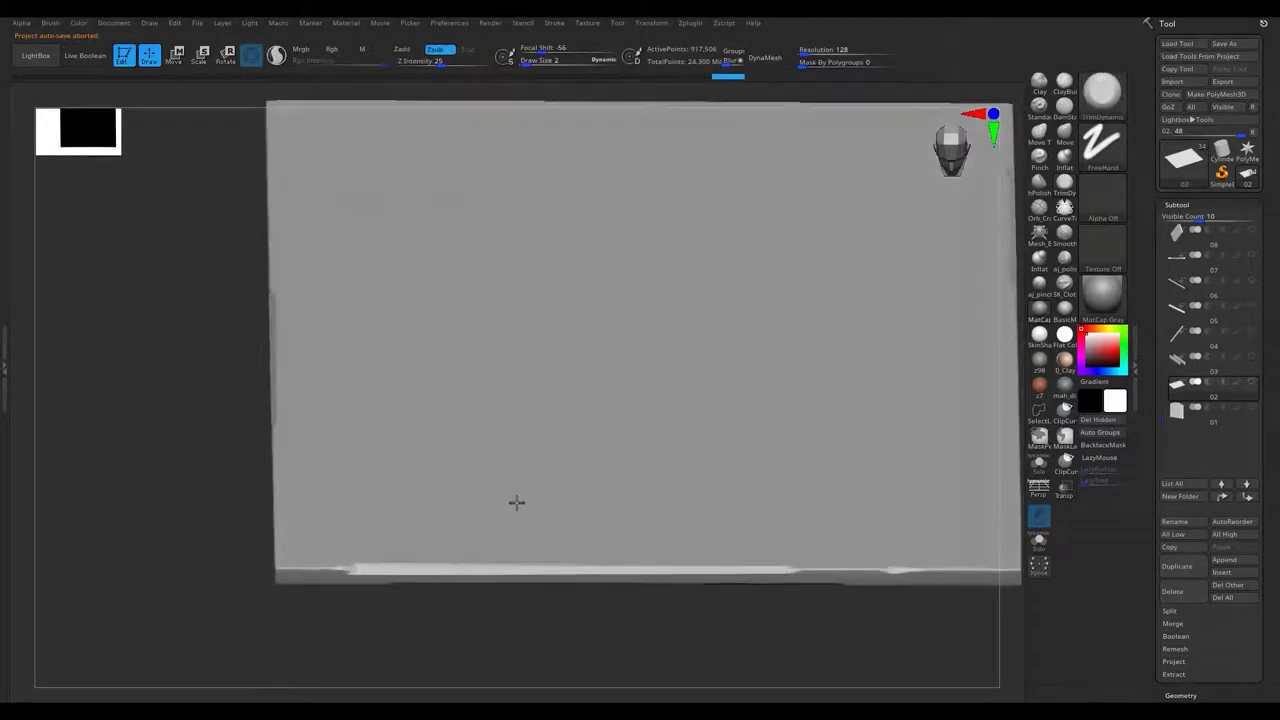
left_click_drag(632, 515, 515, 468, "ctrl+shift")
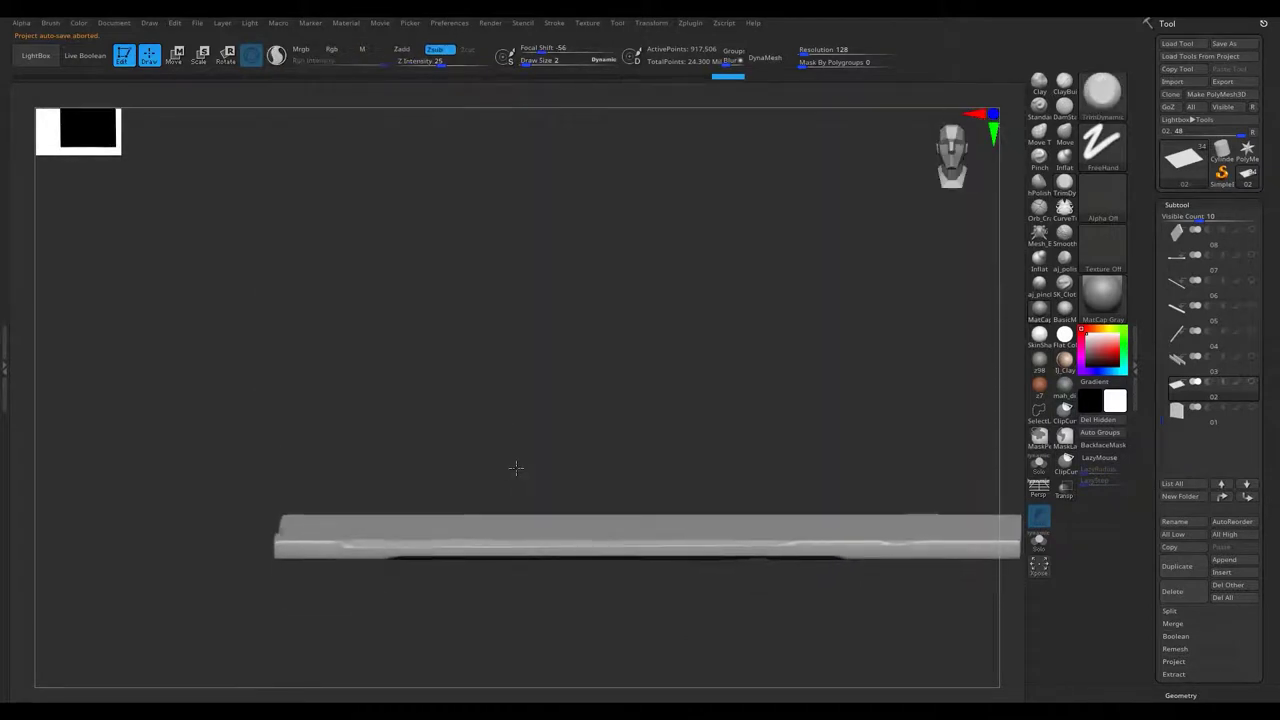
key("ctrl+z")
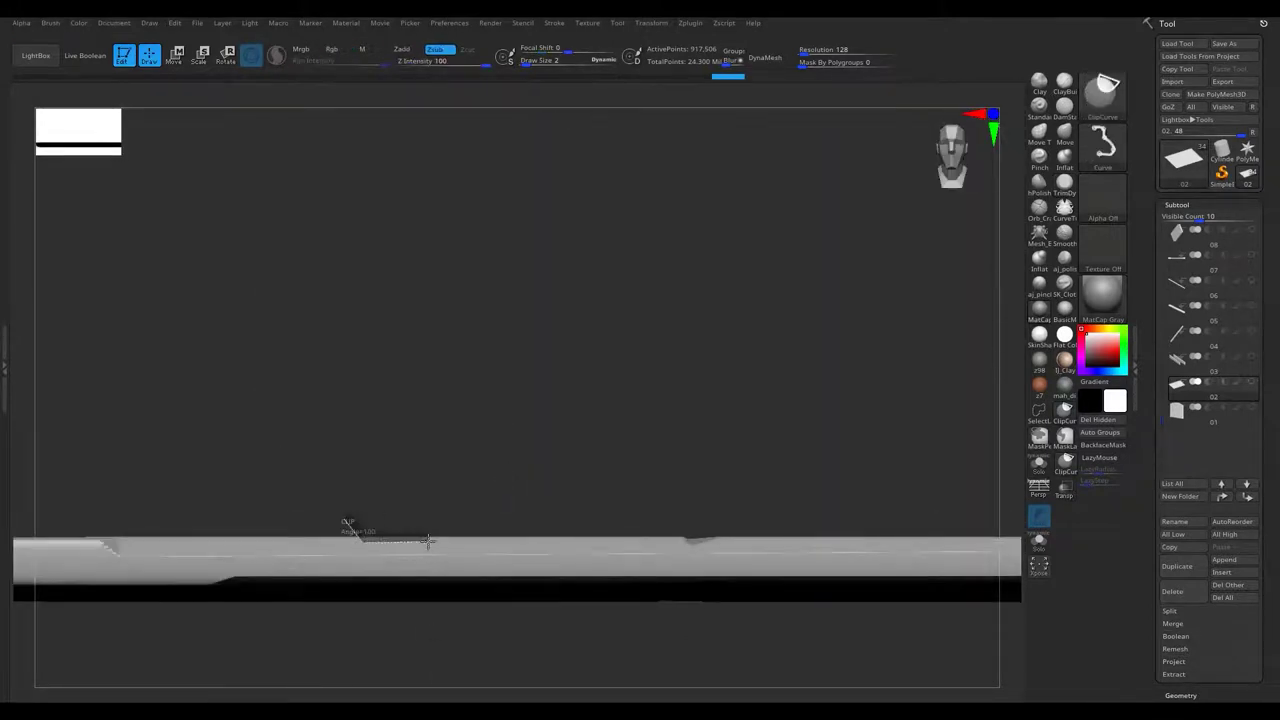
mouse_move(450, 541)
left_mouse_down()
mouse_move(457, 594)
mouse_move(466, 560)
mouse_move(614, 509)
mouse_move(645, 597)
mouse_move(592, 601)
mouse_move(628, 608)
mouse_move(618, 589)
mouse_move(610, 600)
mouse_move(642, 599)
mouse_move(711, 634)
mouse_move(677, 320)
mouse_move(690, 357)
mouse_move(643, 400)
mouse_move(743, 534)
mouse_move(714, 474)
mouse_move(749, 506)
mouse_move(683, 423)
mouse_move(683, 383)
mouse_move(587, 410)
mouse_move(634, 451)
mouse_move(703, 471)
mouse_move(700, 337)
mouse_move(808, 540)
left_mouse_up()
mouse_move(797, 477)
left_mouse_down()
mouse_move(806, 549)
mouse_move(766, 469)
mouse_move(737, 529)
mouse_move(727, 466)
mouse_move(650, 350)
left_mouse_up()
Solo subtool 01, the curved-top panel, and chip and notch its side edge.
left_click(1250, 426)
key("f")
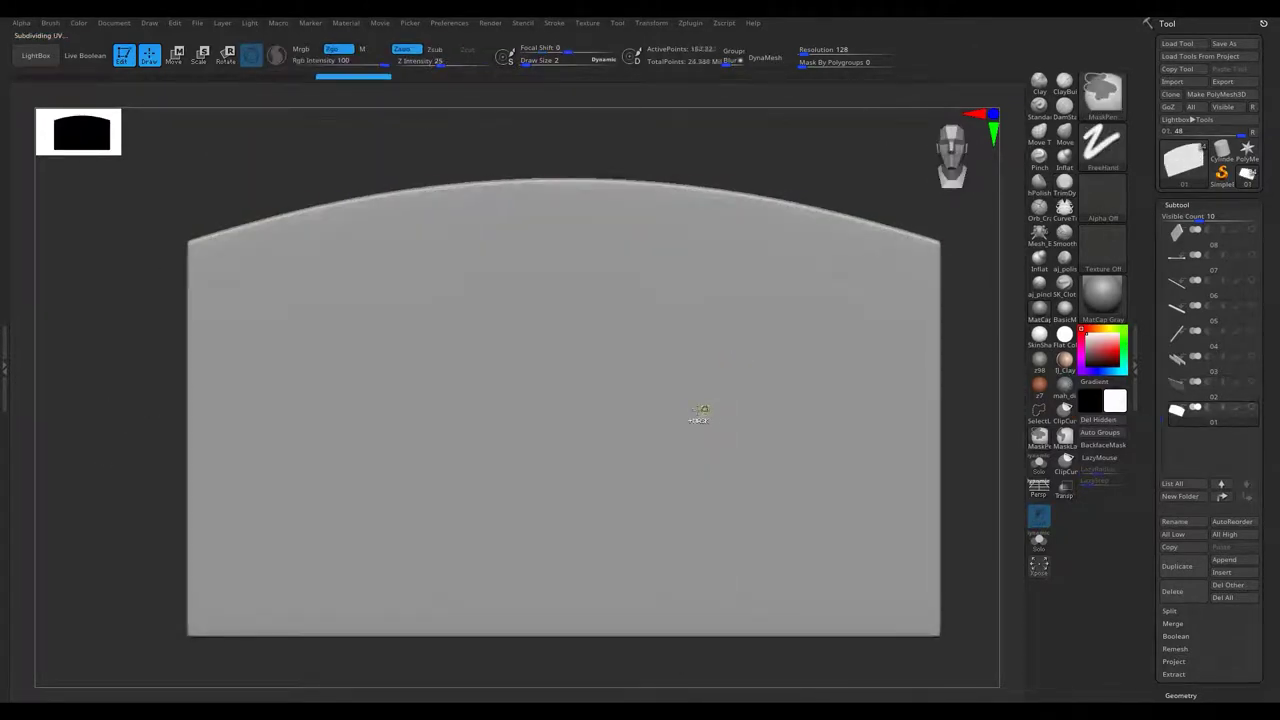
mouse_move(700, 415)
left_mouse_down()
mouse_move(574, 257)
mouse_move(710, 209)
left_mouse_up()
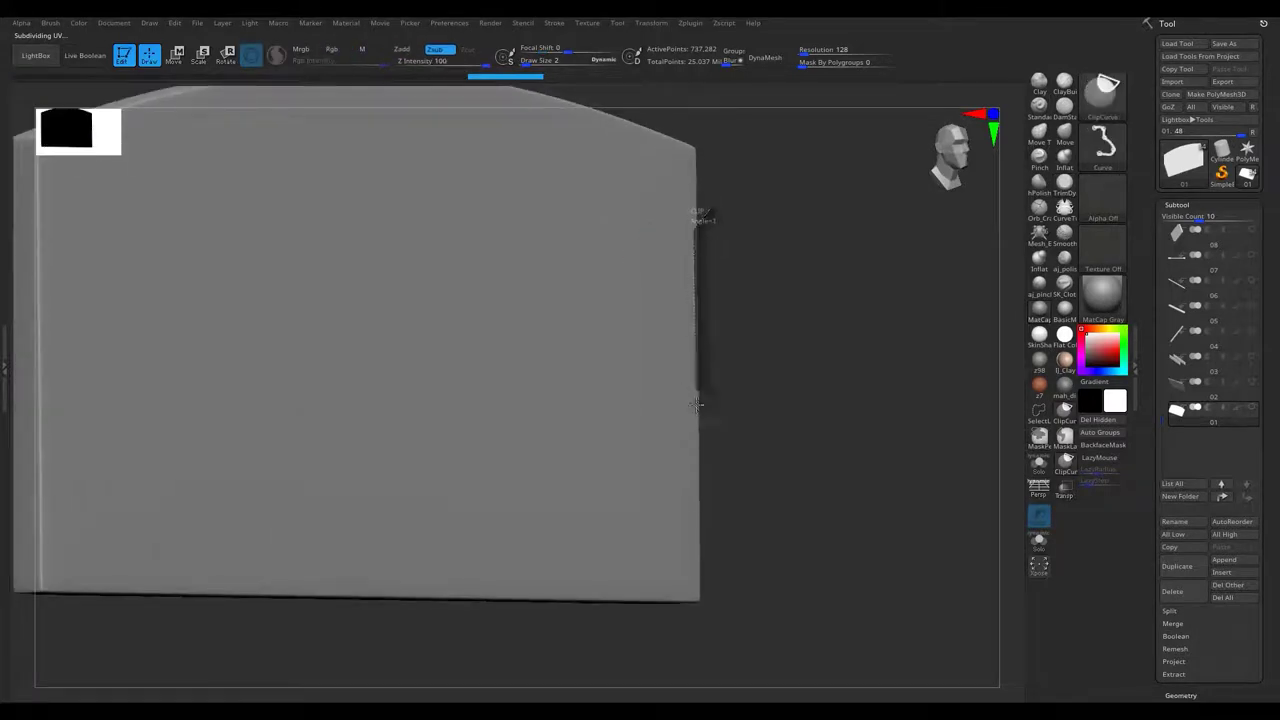
left_click_drag(514, 560, 548, 525, "ctrl+shift")
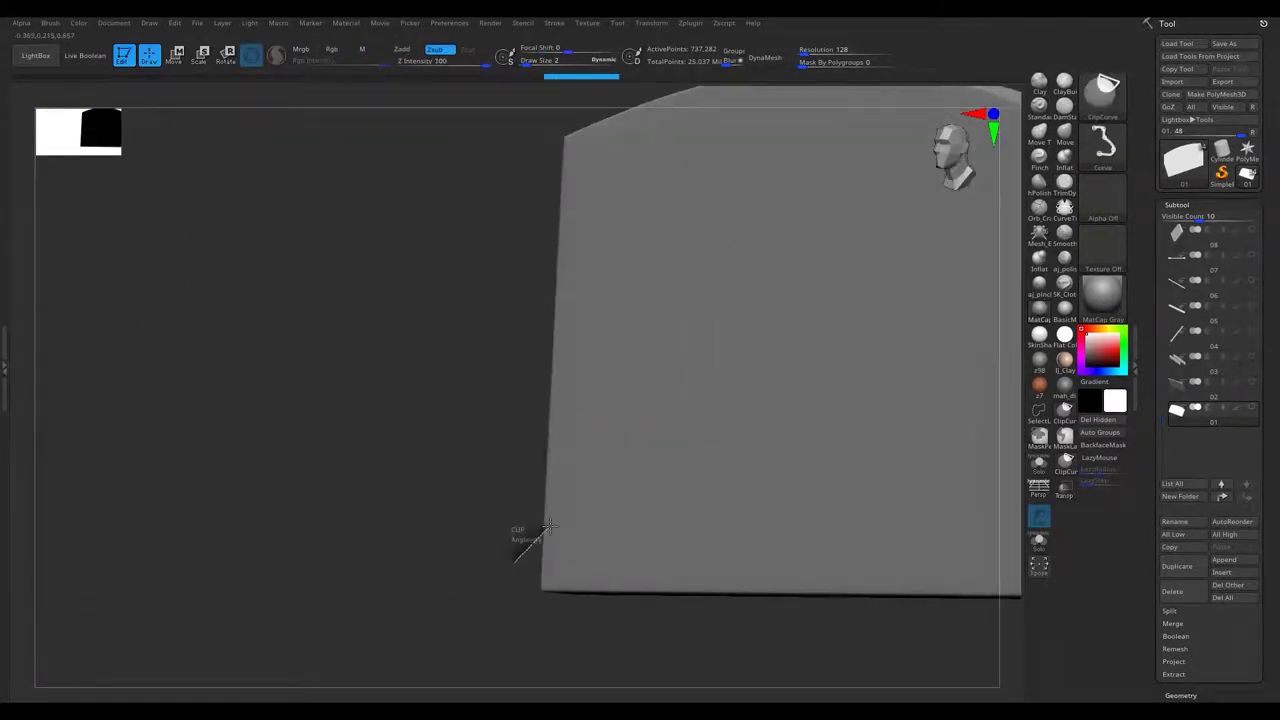
left_click_drag(552, 258, 545, 405, "ctrl+shift")
mouse_move(565, 240)
left_mouse_down("ctrl+shift")
mouse_move(586, 271)
mouse_move(501, 298)
mouse_move(516, 222)
left_mouse_up("ctrl+shift")
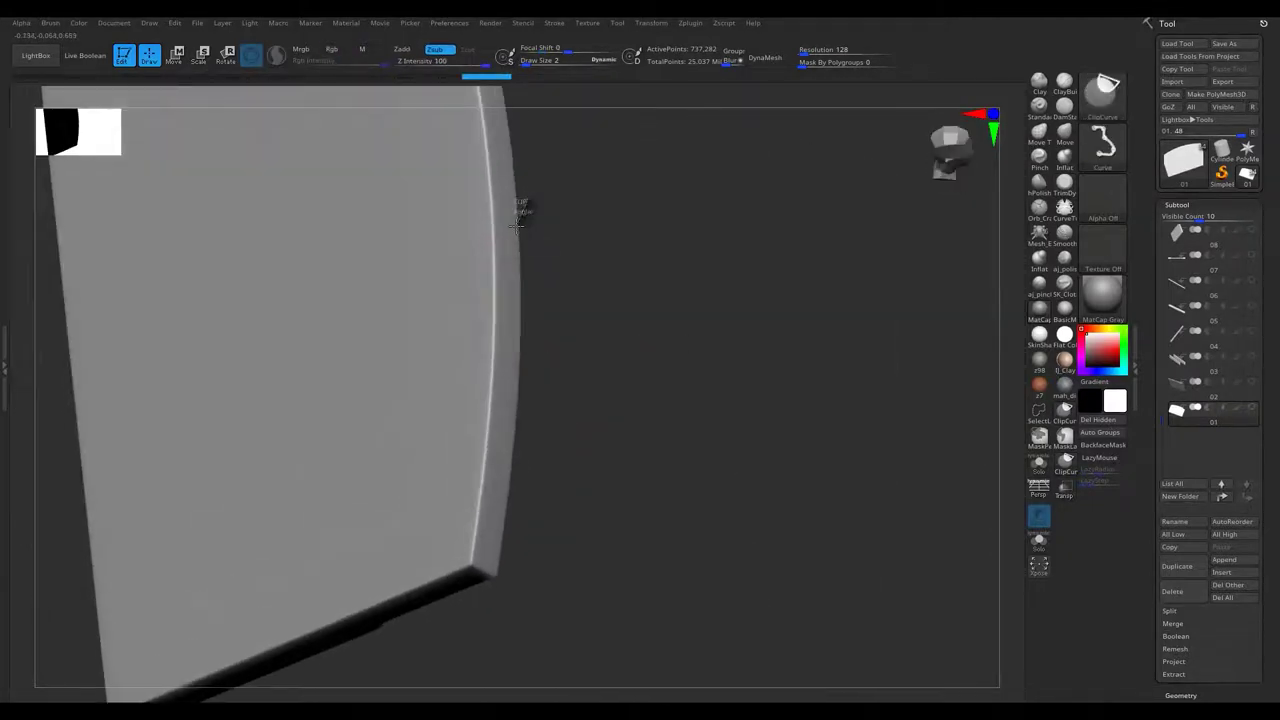
mouse_move(508, 452)
left_mouse_down("ctrl+shift")
mouse_move(520, 580)
mouse_move(523, 351)
mouse_move(523, 409)
mouse_move(508, 325)
left_mouse_up("ctrl+shift")
left_click_drag(603, 472, 596, 426, "ctrl+shift")
Chip the panel's curved top edge and cut several more notches along it.
mouse_move(653, 341)
left_mouse_down()
mouse_move(640, 251)
mouse_move(599, 358)
left_mouse_up()
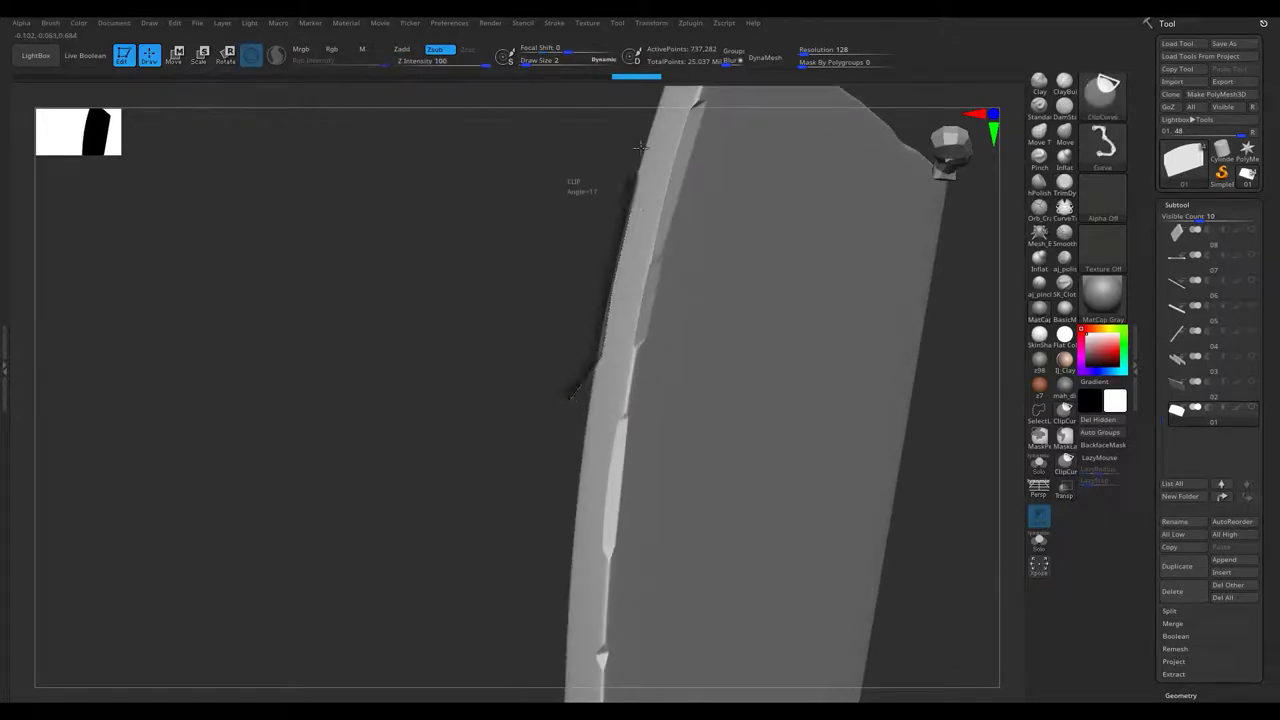
left_click_drag(636, 180, 636, 178, "ctrl+shift")
left_click_drag(560, 250, 548, 447)
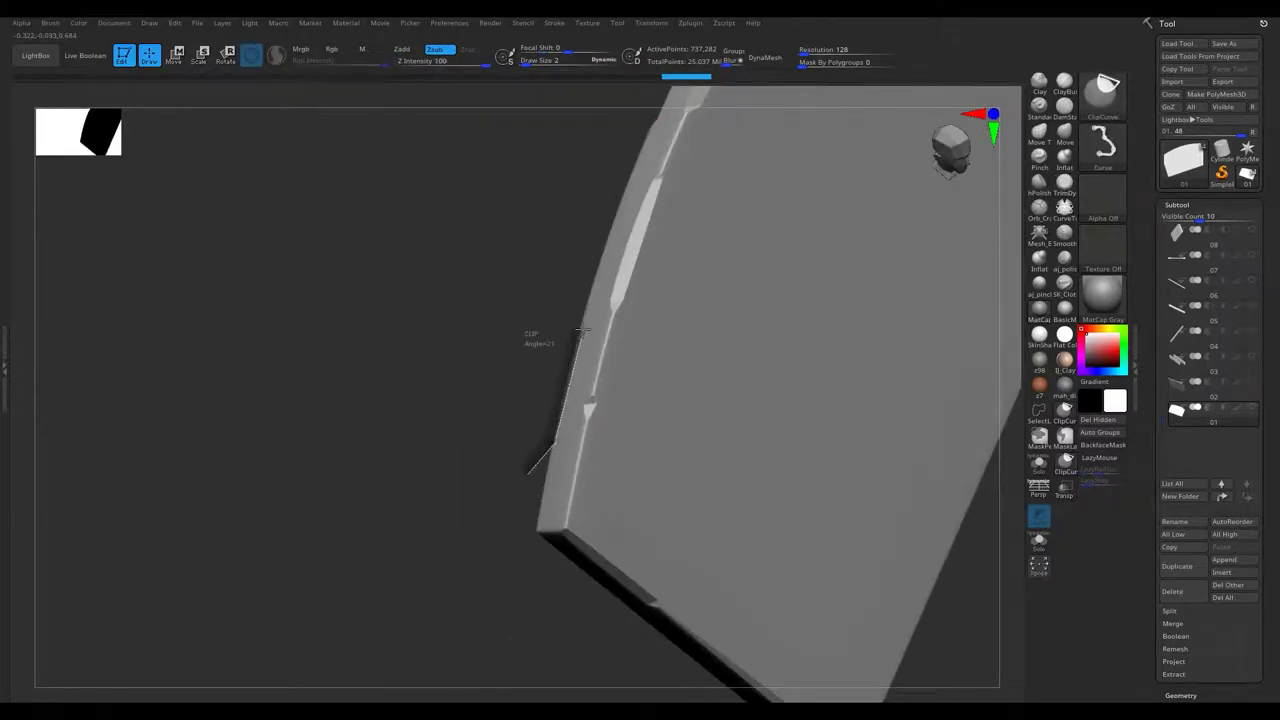
left_click_drag(617, 178, 617, 178, "ctrl+shift")
left_click_drag(600, 300, 623, 477)
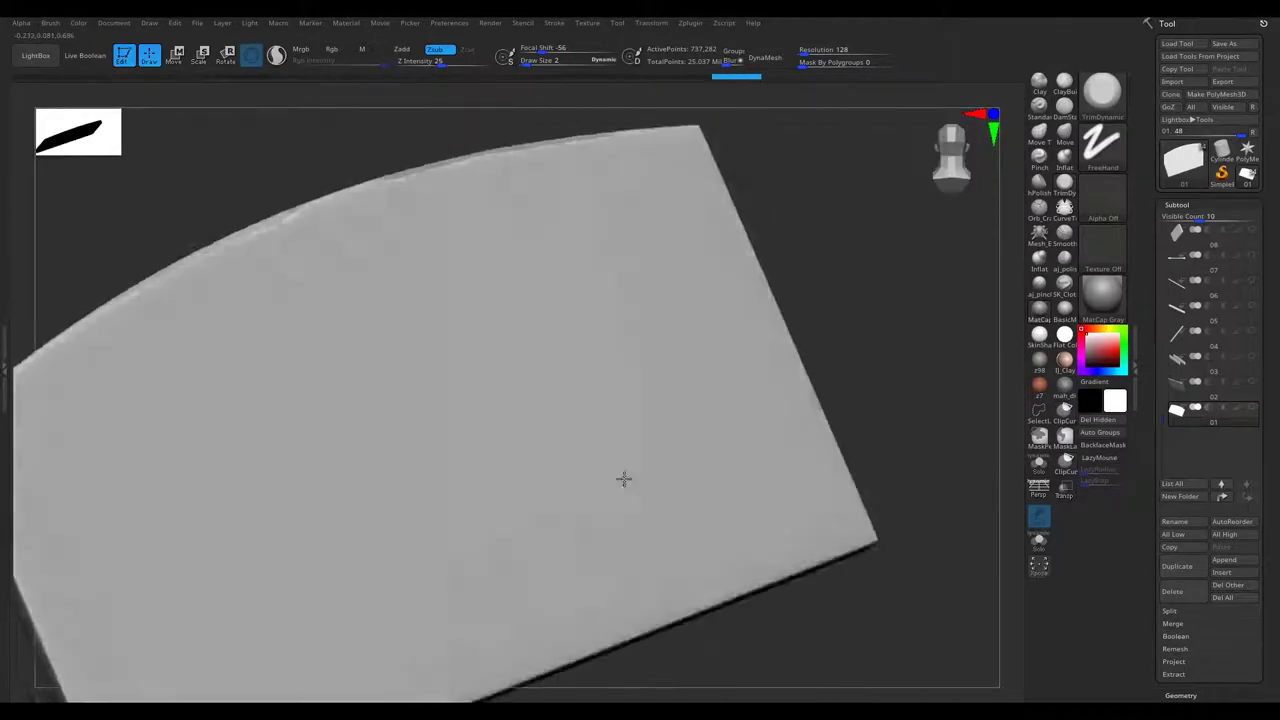
mouse_move(531, 437)
left_mouse_down()
mouse_move(622, 343)
mouse_move(611, 276)
left_mouse_up()
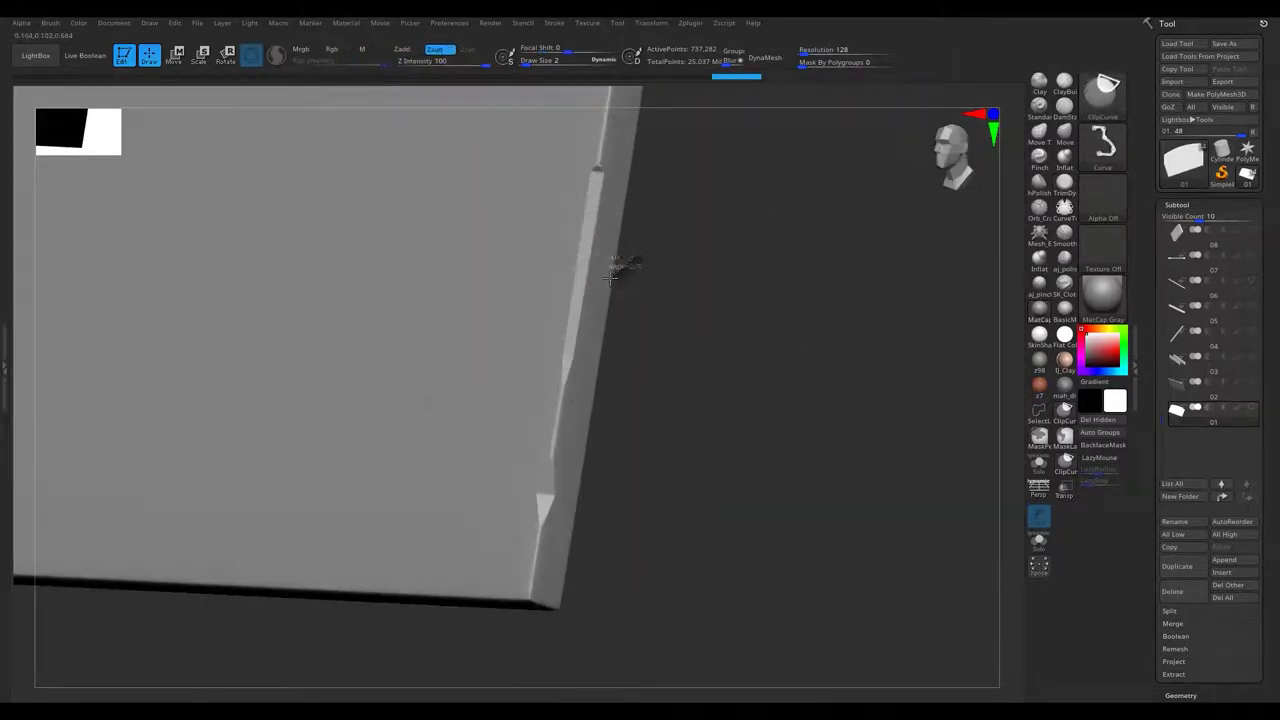
left_click_drag(605, 291, 605, 291, "ctrl+shift")
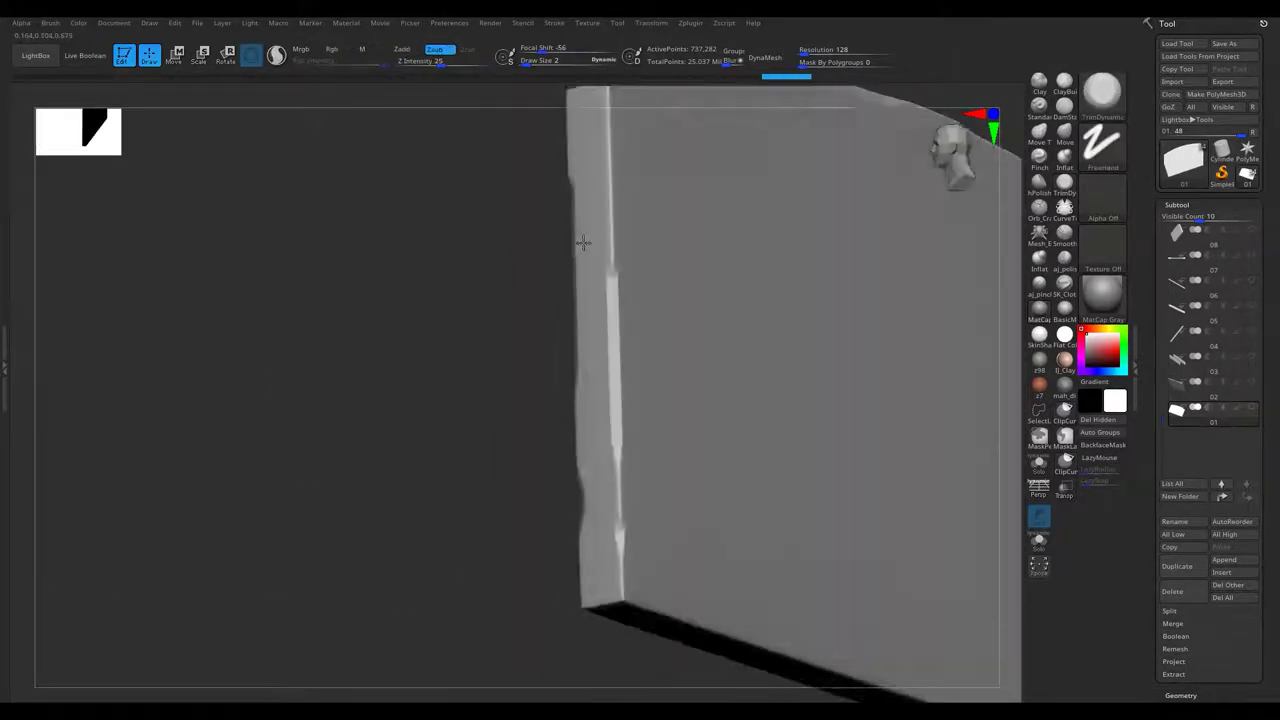
left_click_drag(580, 240, 580, 337)
left_click_drag(483, 390, 508, 358, "ctrl+shift")
mouse_move(536, 234)
left_mouse_down("ctrl+shift")
mouse_move(480, 274)
mouse_move(567, 200)
left_mouse_up("ctrl+shift")
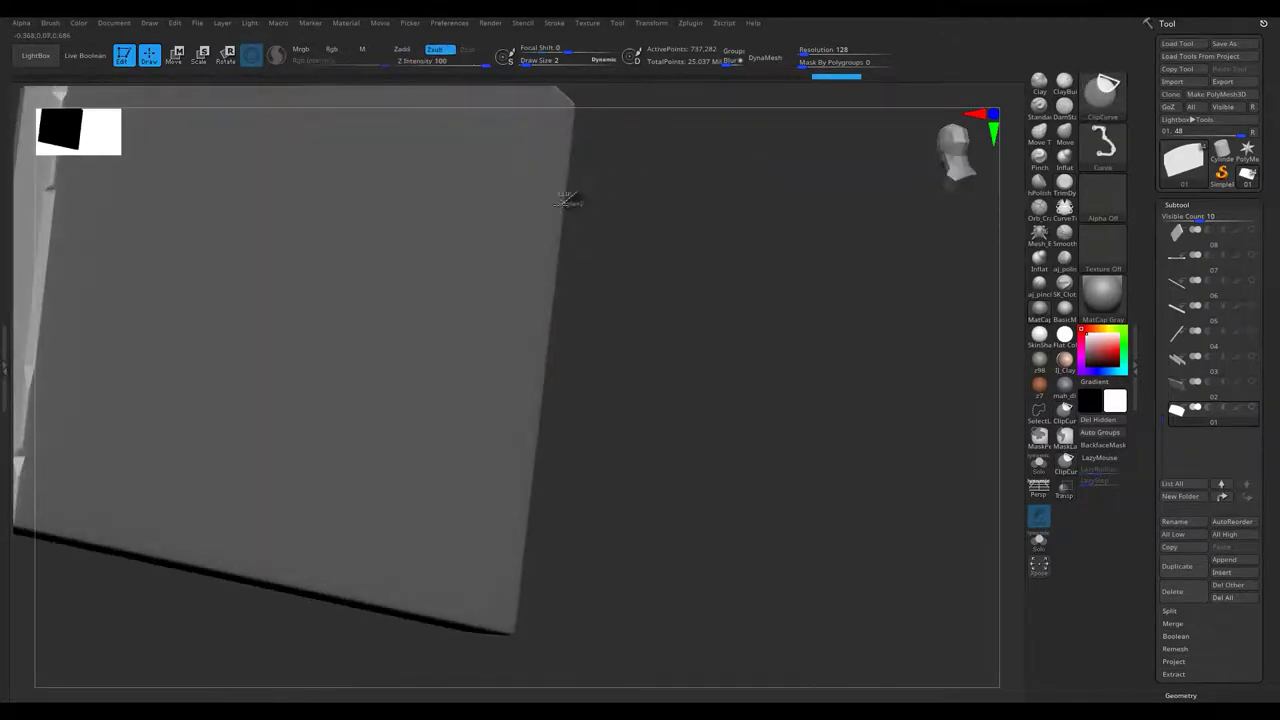
mouse_move(506, 541)
left_mouse_down("ctrl+shift")
mouse_move(486, 486)
mouse_move(531, 294)
mouse_move(471, 351)
mouse_move(561, 177)
mouse_move(517, 371)
mouse_move(668, 308)
mouse_move(685, 201)
left_mouse_up("ctrl+shift")
Frame the panel and clip three more chips off its edge.
key("f")
mouse_move(571, 243)
left_mouse_down()
mouse_move(571, 317)
mouse_move(553, 340)
mouse_move(563, 286)
mouse_move(737, 280)
left_mouse_up()
mouse_move(710, 338)
left_mouse_down()
mouse_move(457, 357)
mouse_move(629, 329)
mouse_move(612, 318)
mouse_move(591, 351)
mouse_move(671, 351)
mouse_move(743, 408)
mouse_move(727, 276)
mouse_move(686, 257)
mouse_move(466, 266)
mouse_move(285, 215)
left_mouse_up()
mouse_move(396, 210)
left_mouse_down("ctrl+shift")
mouse_move(400, 248)
mouse_move(410, 228)
mouse_move(629, 243)
mouse_move(391, 251)
left_mouse_up("ctrl+shift")
mouse_move(491, 271)
left_mouse_down()
mouse_move(562, 310)
mouse_move(610, 297)
mouse_move(594, 229)
mouse_move(603, 237)
mouse_move(455, 424)
mouse_move(503, 283)
mouse_move(589, 506)
mouse_move(535, 275)
mouse_move(560, 143)
mouse_move(449, 229)
mouse_move(530, 411)
mouse_move(394, 386)
mouse_move(300, 300)
mouse_move(369, 152)
mouse_move(500, 250)
mouse_move(651, 334)
mouse_move(651, 363)
mouse_move(580, 432)
mouse_move(537, 412)
mouse_move(577, 417)
left_mouse_up()
Show the whole cart, solo the two upright posts and set a small brush size.
left_click(300, 300, "ctrl+shift")
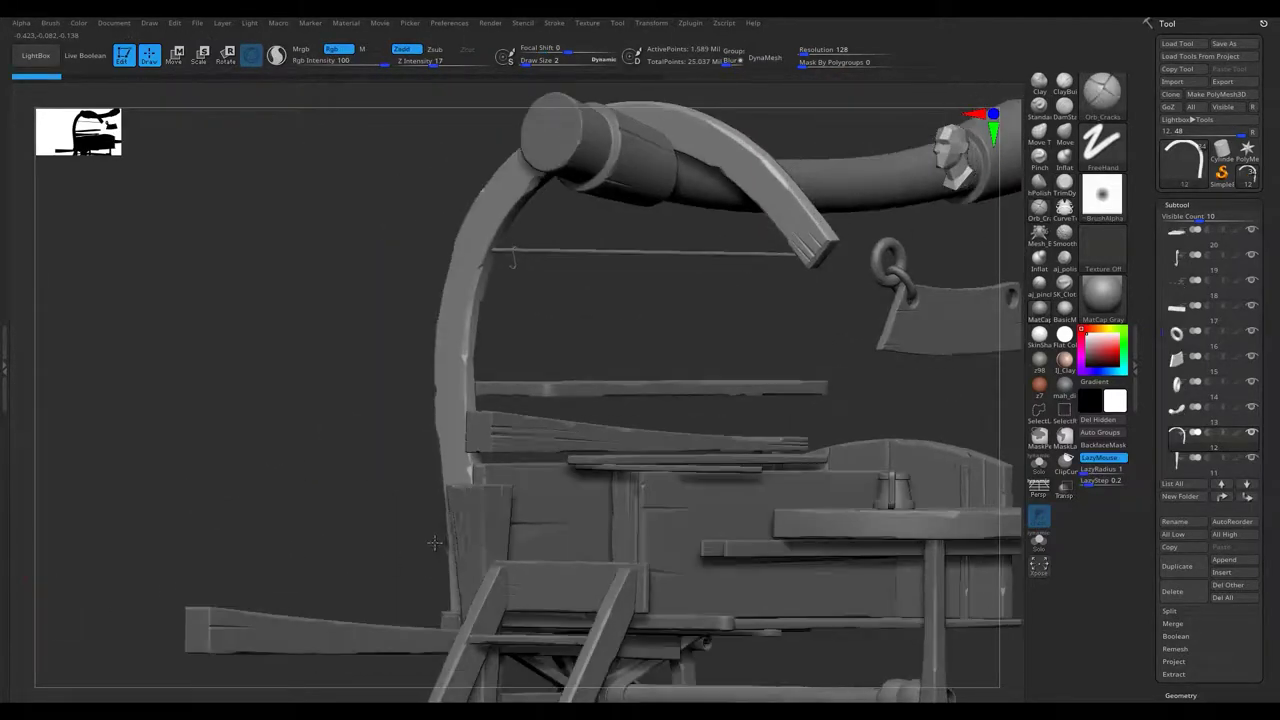
left_click(1251, 231, "shift")
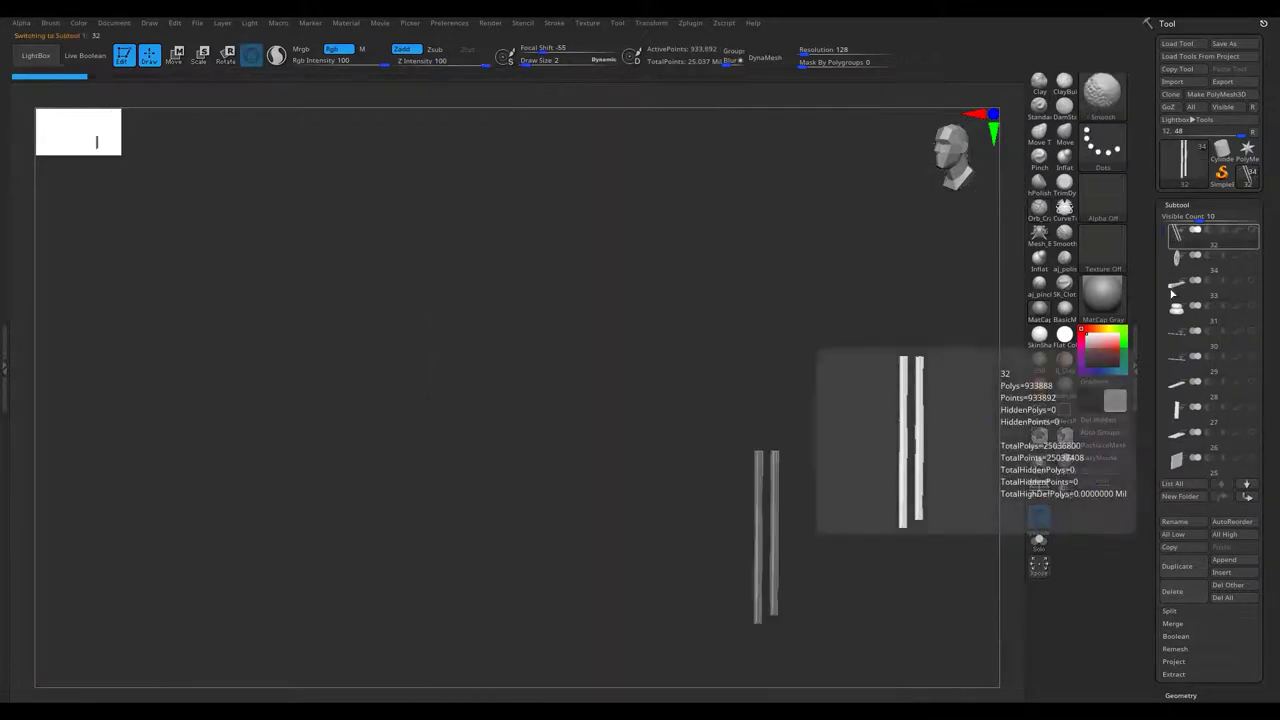
left_click_drag(551, 371, 587, 516)
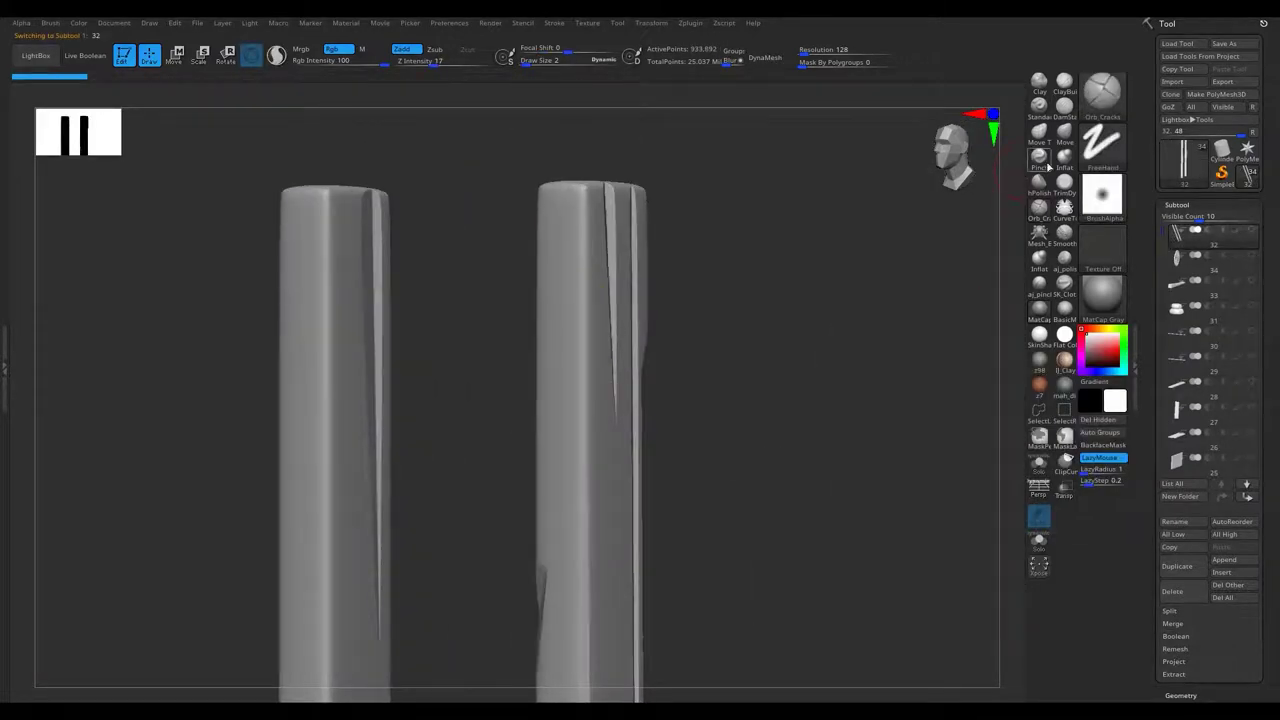
mouse_move(577, 200)
left_mouse_down()
mouse_move(526, 154)
mouse_move(537, 172)
left_mouse_up()
left_click_drag(446, 434, 585, 296)
key("s")
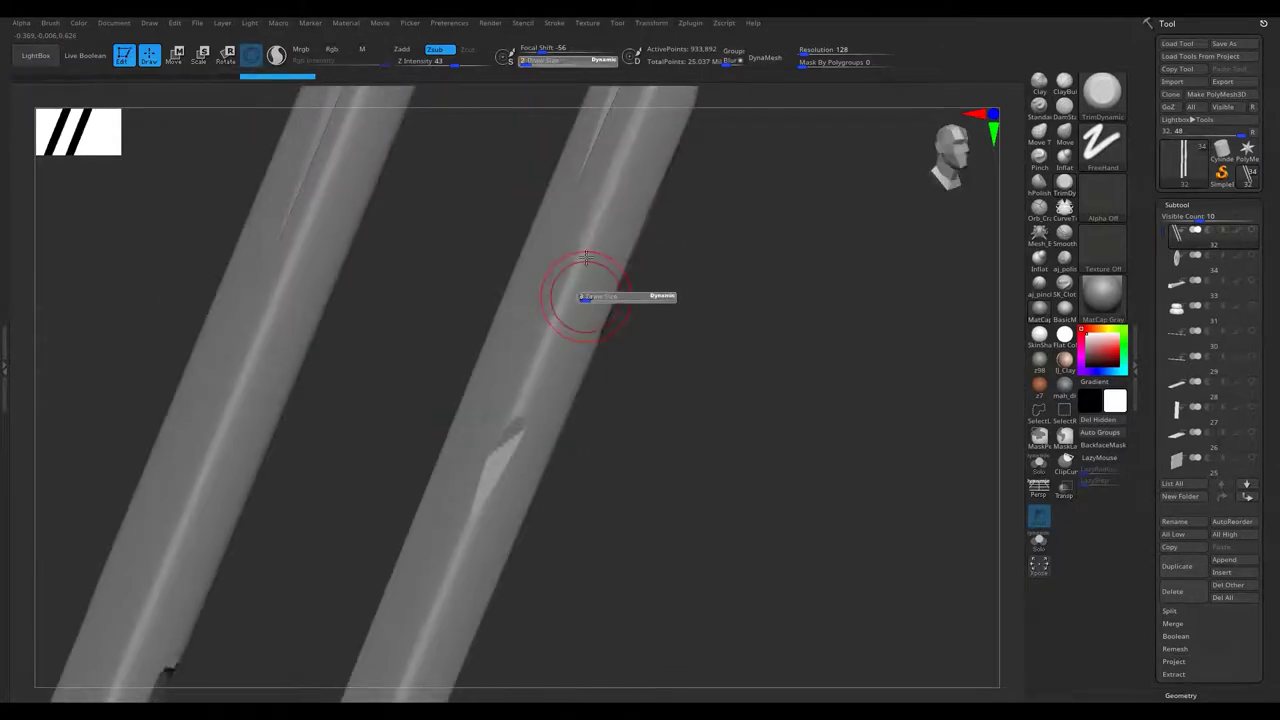
mouse_move(540, 361)
left_mouse_down()
mouse_move(634, 363)
mouse_move(657, 251)
mouse_move(577, 320)
left_mouse_up()
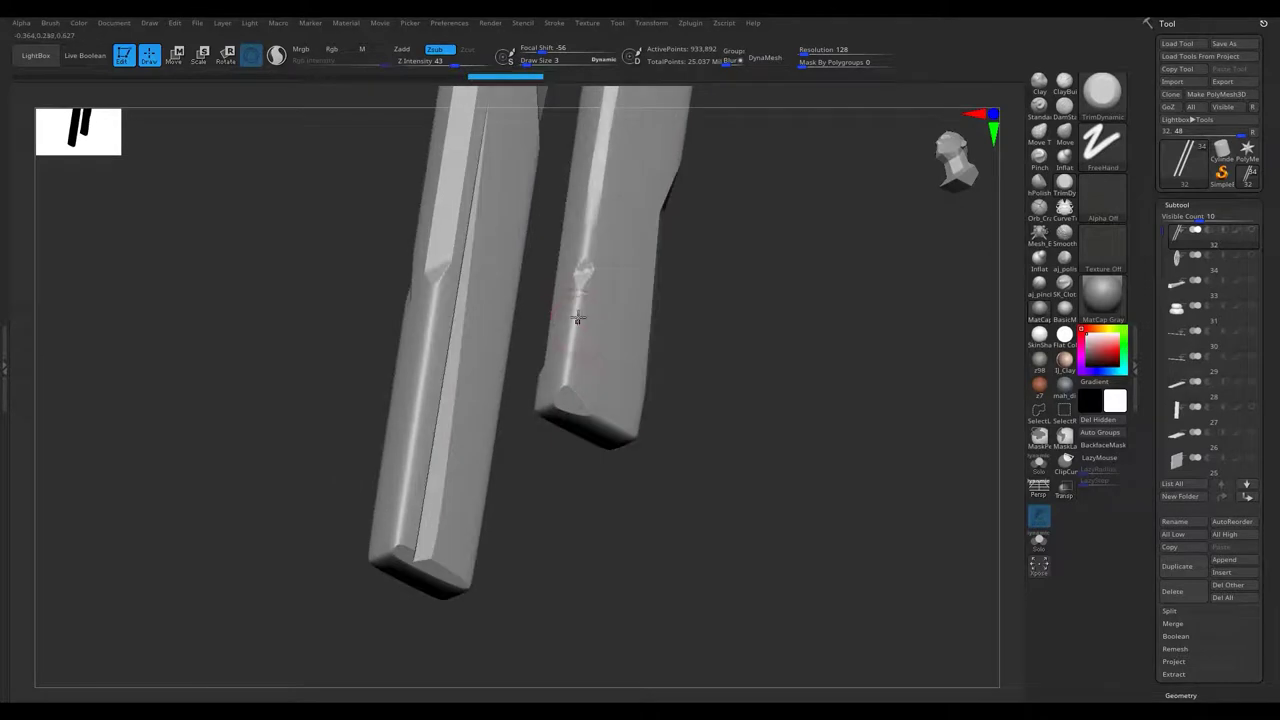
mouse_move(604, 422)
left_mouse_down()
mouse_move(546, 386)
mouse_move(572, 393)
mouse_move(609, 480)
left_mouse_up()
left_click_drag(497, 330, 641, 518)
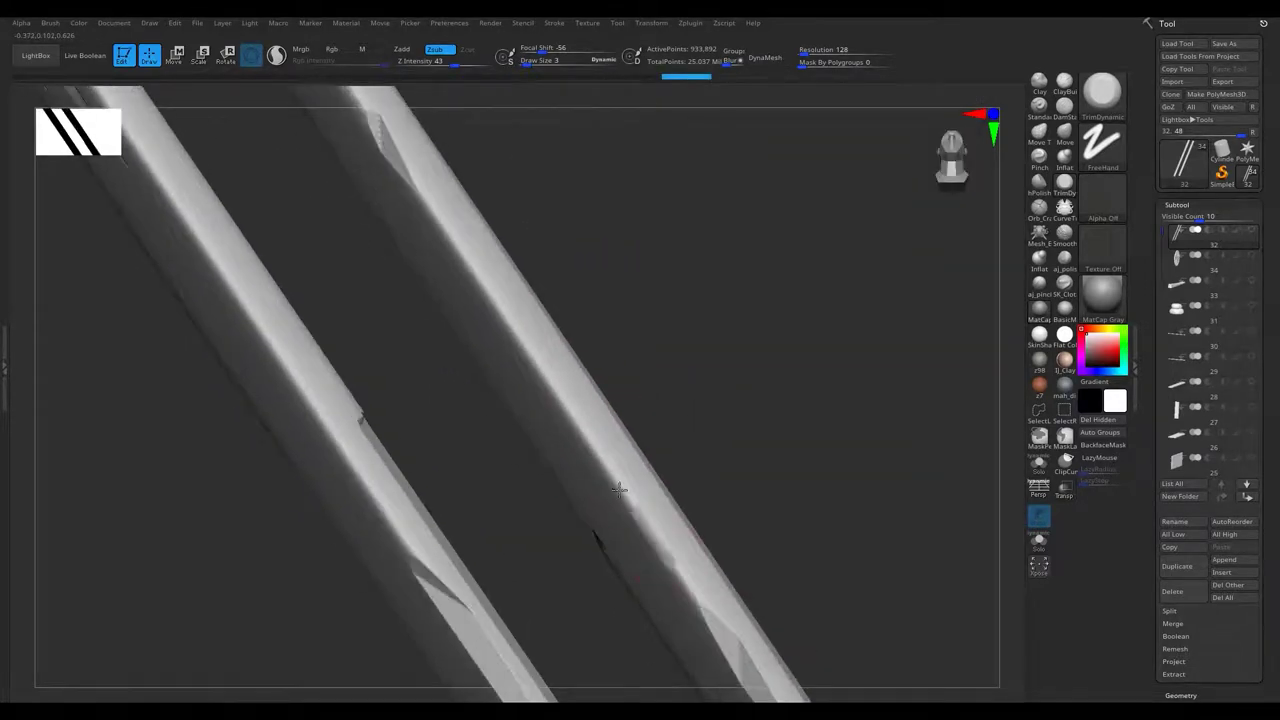
mouse_move(613, 481)
left_mouse_down()
mouse_move(464, 327)
mouse_move(440, 275)
left_mouse_up()
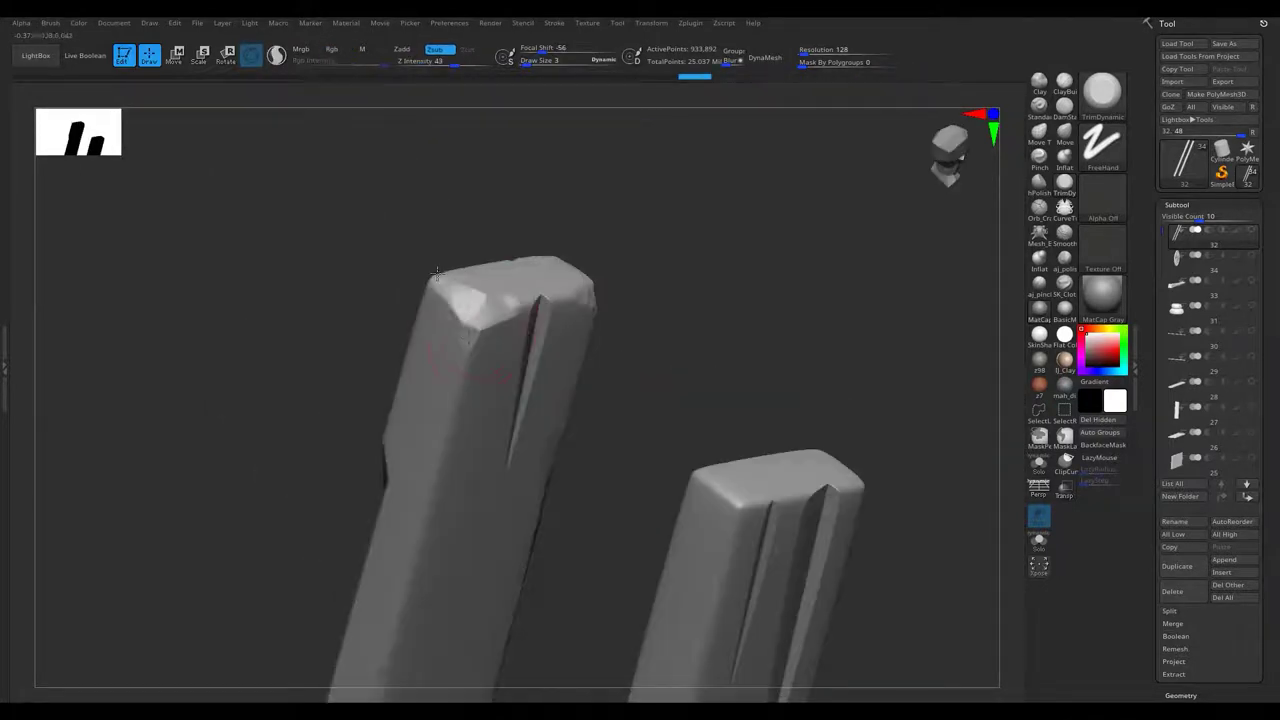
mouse_move(437, 445)
left_mouse_down()
mouse_move(608, 177)
mouse_move(646, 406)
mouse_move(623, 220)
left_mouse_up()
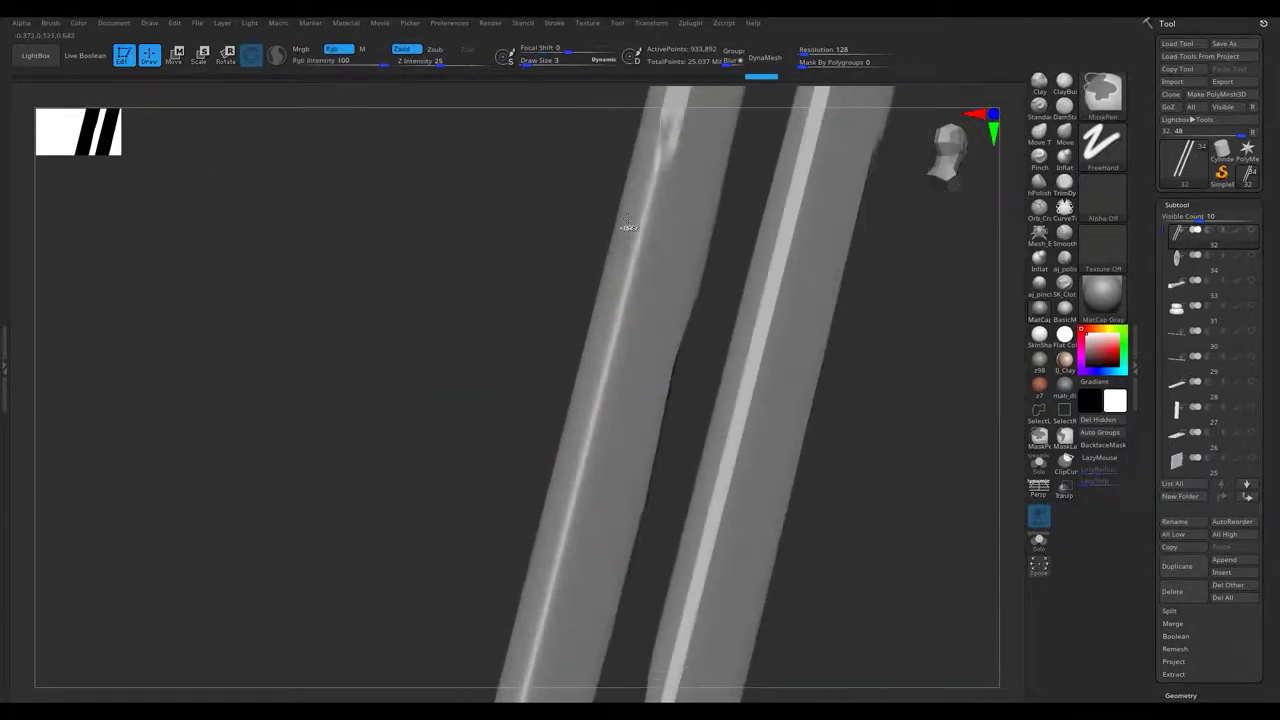
Carve a small notch into a post edge and chip facets near the post ends.
left_click_drag(622, 287, 684, 294)
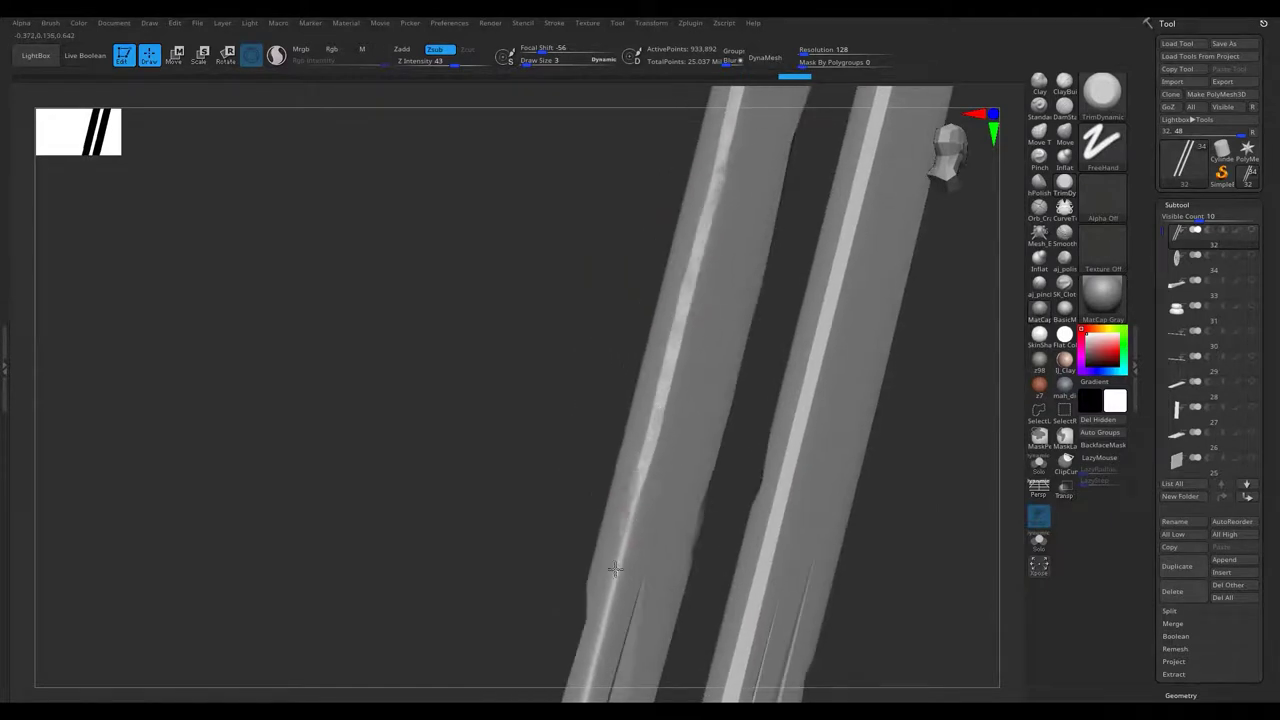
left_click_drag(615, 568, 711, 231)
mouse_move(654, 432)
left_mouse_down()
mouse_move(651, 357)
mouse_move(614, 543)
mouse_move(648, 512)
left_mouse_up()
mouse_move(684, 287)
left_mouse_down()
mouse_move(671, 414)
mouse_move(621, 465)
mouse_move(653, 424)
left_mouse_up()
key("s")
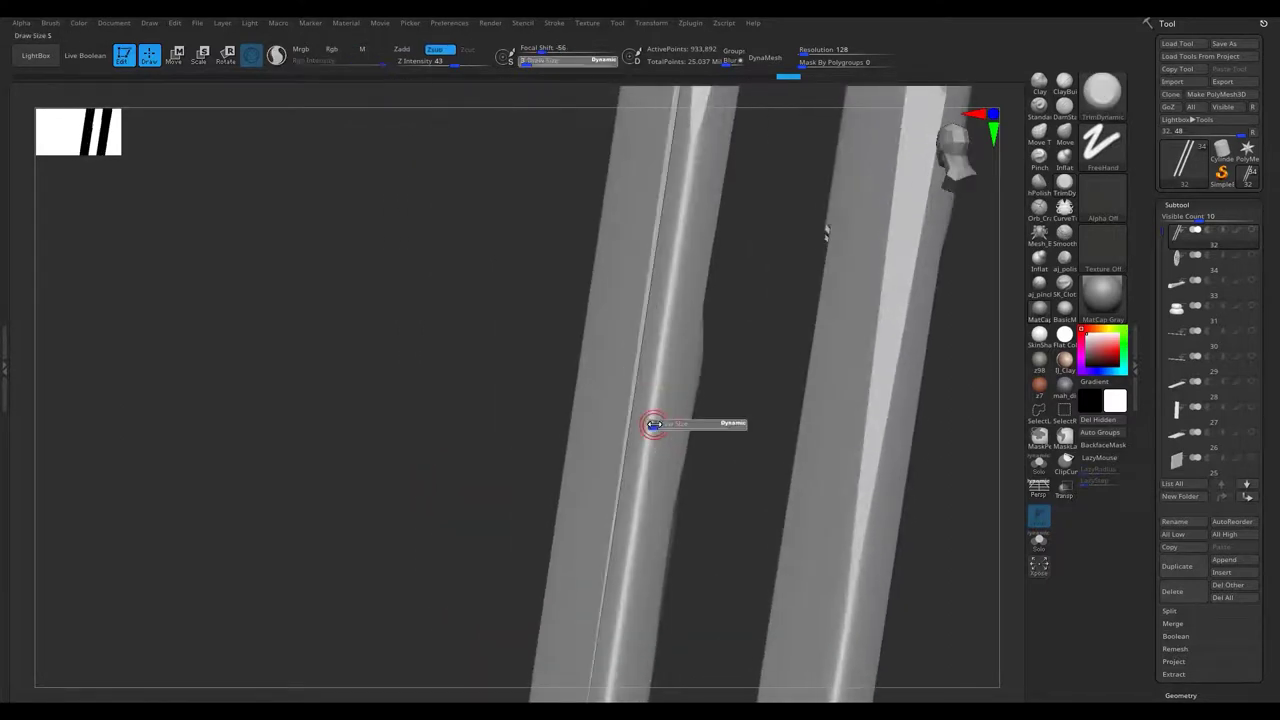
left_click_drag(669, 325, 701, 271)
mouse_move(647, 604)
left_mouse_down()
mouse_move(690, 284)
mouse_move(629, 417)
mouse_move(663, 346)
mouse_move(600, 311)
mouse_move(639, 255)
mouse_move(404, 260)
mouse_move(600, 300)
mouse_move(436, 340)
left_mouse_up()
left_click_drag(363, 517, 365, 263)
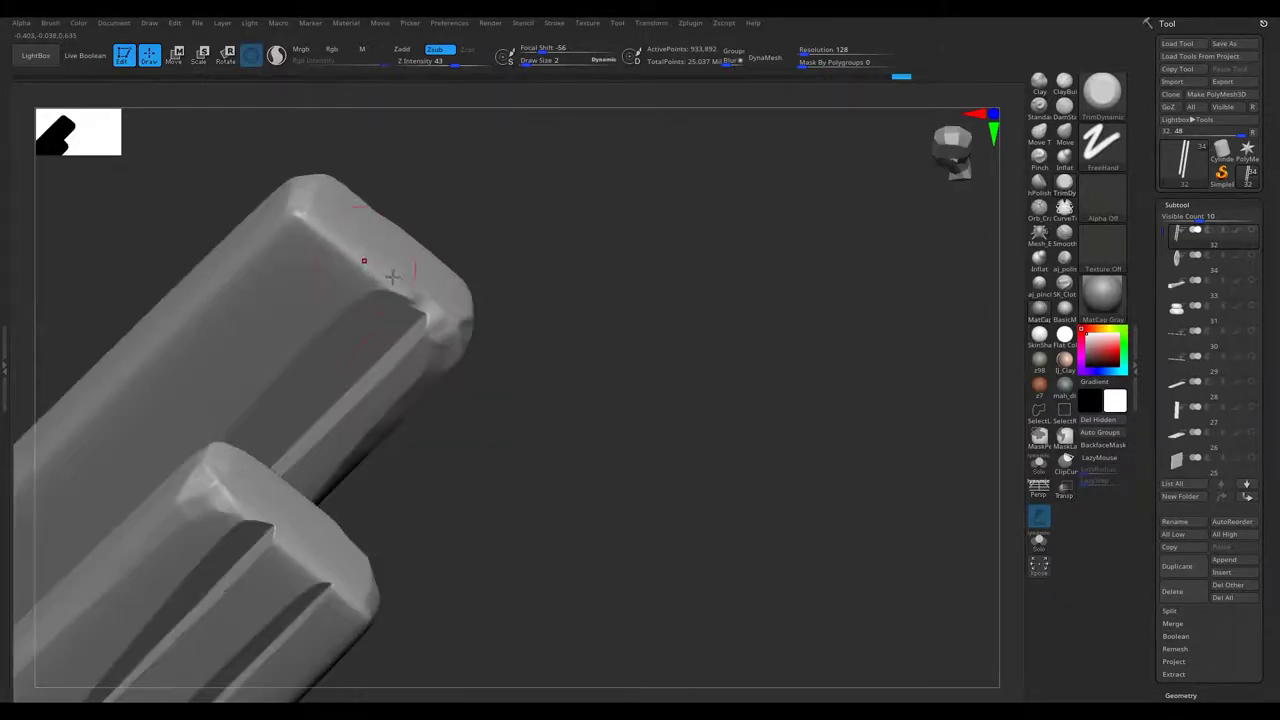
Nick the posts' long edges with TrimDynamic, orbiting to reach each side.
mouse_move(299, 218)
left_mouse_down()
mouse_move(600, 240)
mouse_move(653, 260)
left_mouse_up()
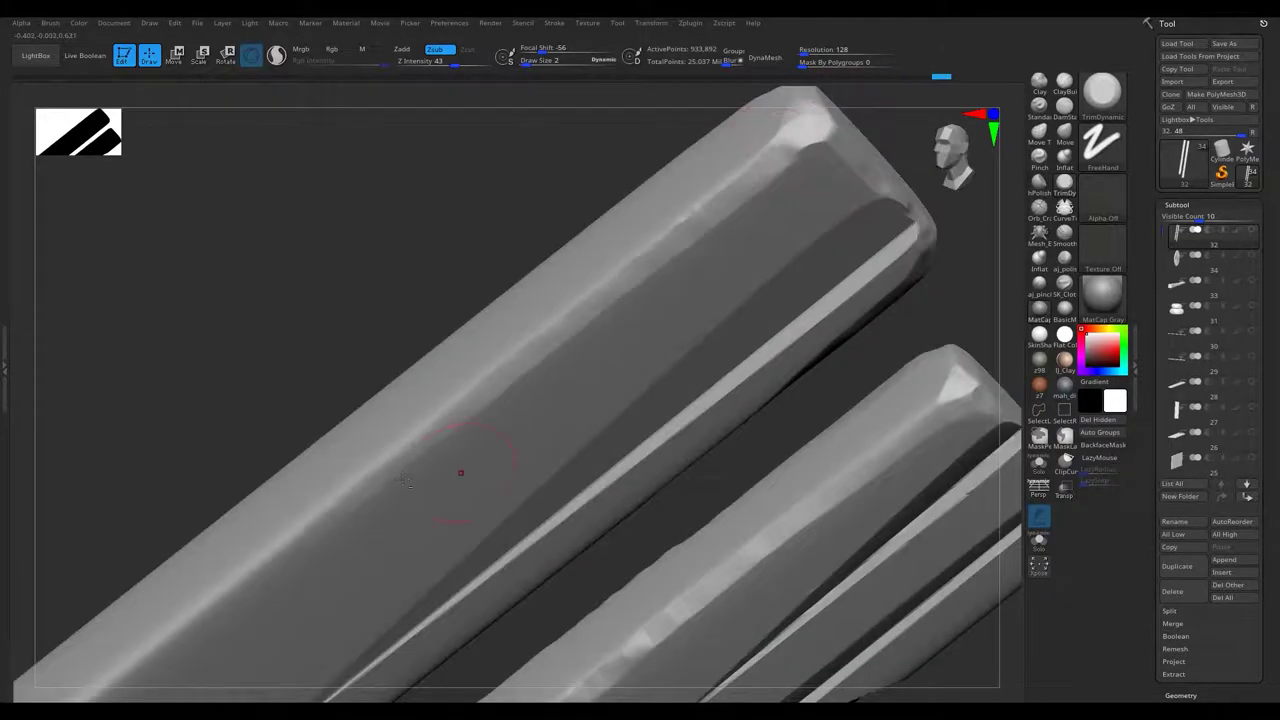
left_click_drag(404, 481, 684, 232)
mouse_move(427, 439)
left_mouse_down()
mouse_move(571, 286)
mouse_move(523, 346)
mouse_move(486, 120)
mouse_move(536, 336)
mouse_move(248, 523)
mouse_move(513, 333)
left_mouse_up()
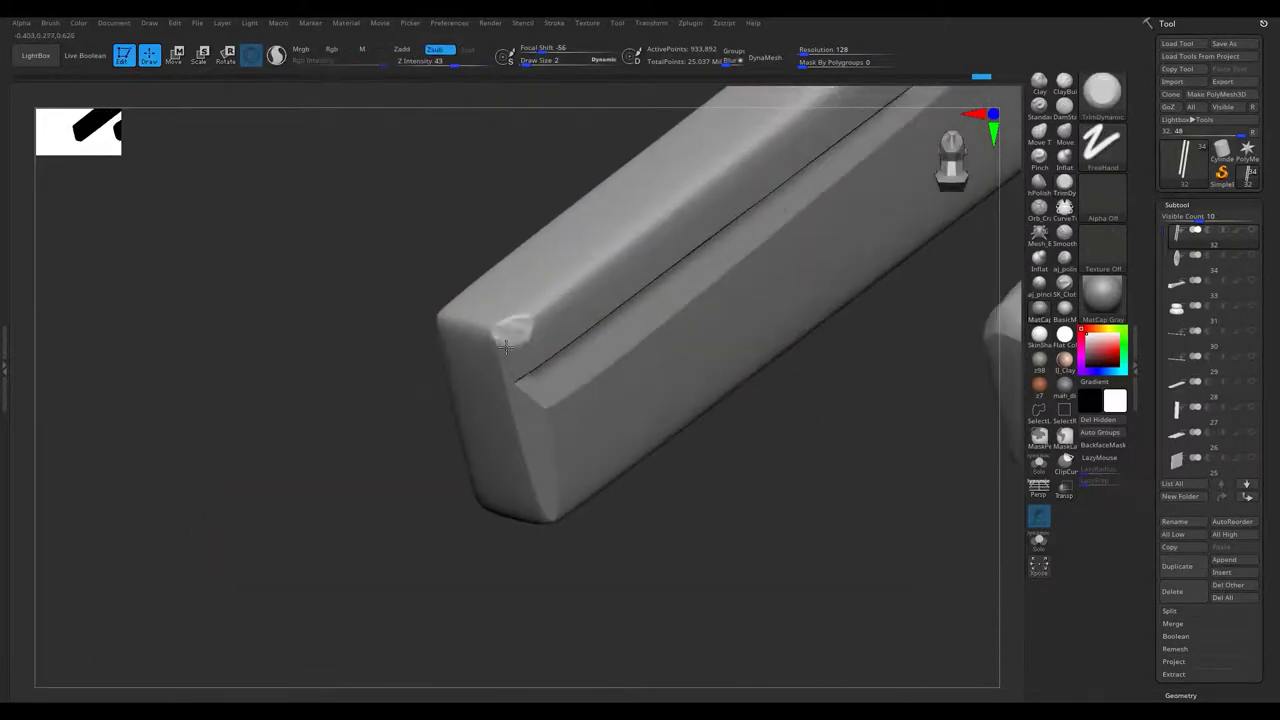
left_click_drag(706, 174, 763, 196)
left_click_drag(440, 441, 646, 180)
mouse_move(716, 258)
left_mouse_down()
mouse_move(639, 438)
mouse_move(714, 466)
mouse_move(694, 292)
left_mouse_up()
mouse_move(764, 661)
left_mouse_down()
mouse_move(614, 149)
mouse_move(591, 217)
left_mouse_up()
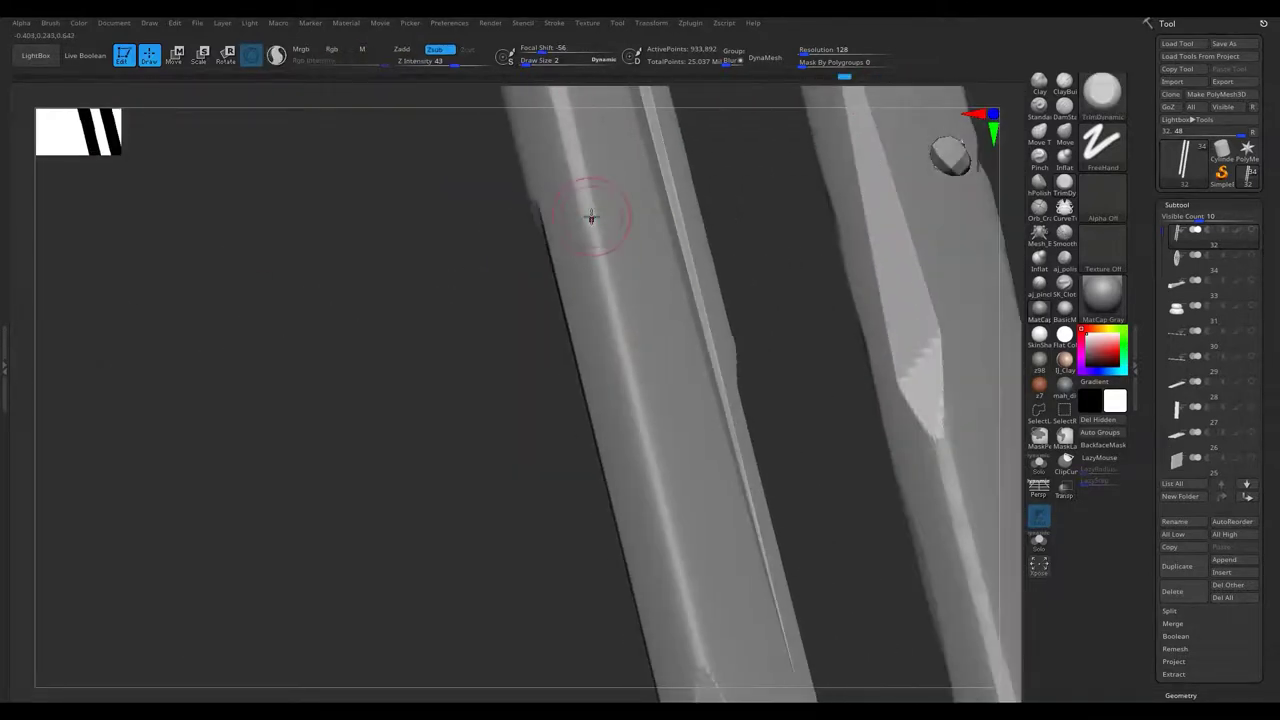
mouse_move(716, 693)
left_mouse_down()
mouse_move(586, 366)
mouse_move(504, 364)
left_mouse_up()
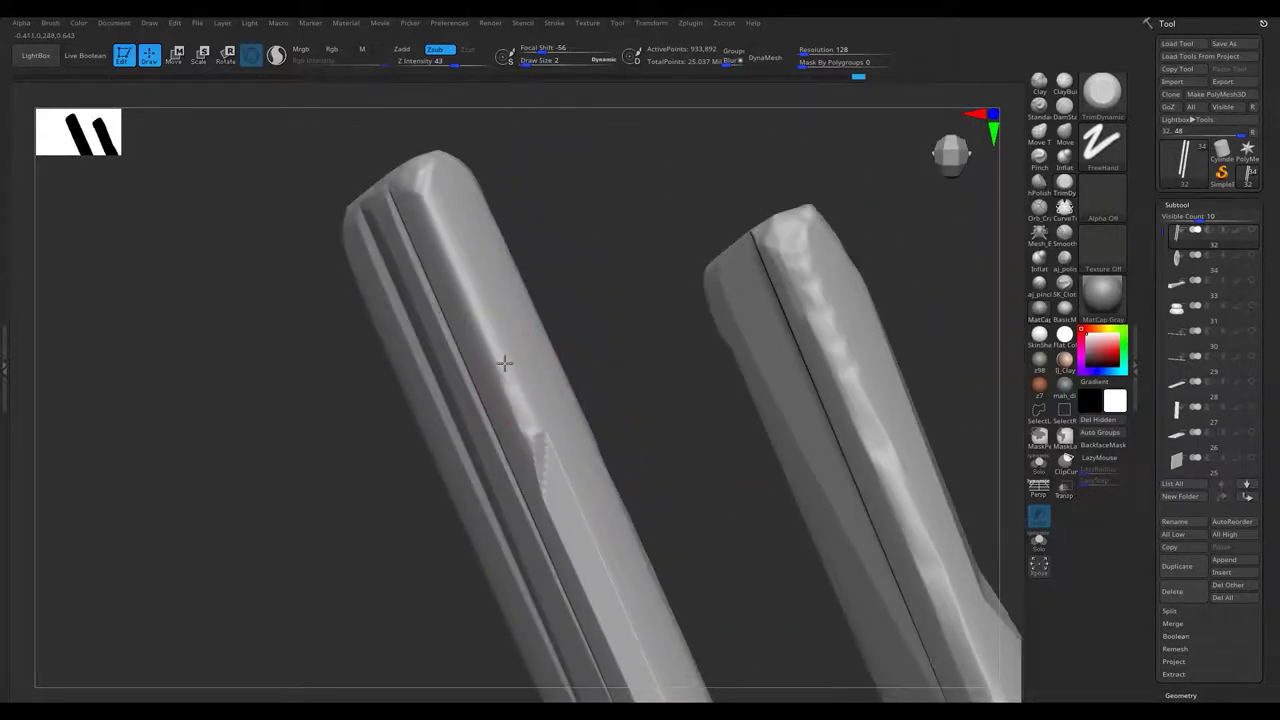
mouse_move(418, 162)
left_mouse_down()
mouse_move(360, 331)
mouse_move(603, 363)
mouse_move(486, 454)
mouse_move(489, 341)
mouse_move(181, 367)
left_mouse_up()
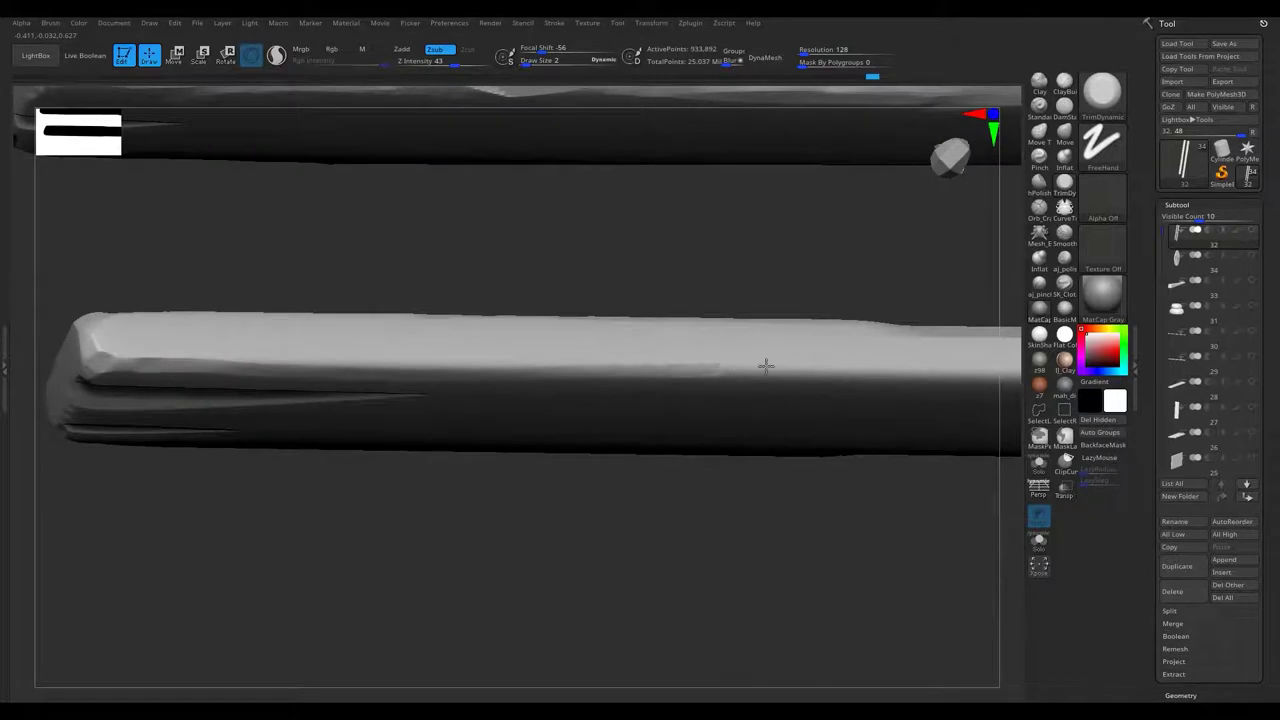
left_click_drag(507, 364, 449, 378)
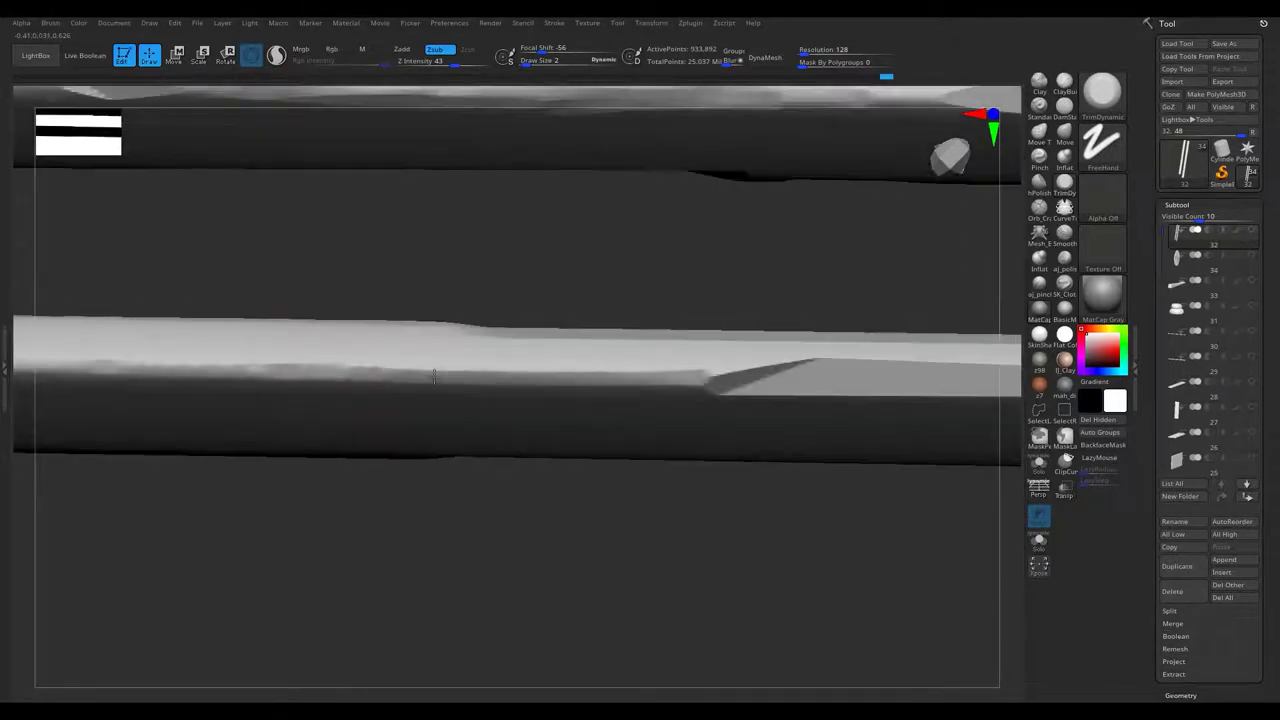
Add worn nicks to the rounded upper and lower ends of both posts.
mouse_move(692, 371)
left_mouse_down()
mouse_move(640, 491)
mouse_move(716, 386)
left_mouse_up()
mouse_move(501, 382)
left_mouse_down()
mouse_move(651, 449)
mouse_move(657, 243)
mouse_move(648, 289)
mouse_move(677, 214)
mouse_move(629, 591)
mouse_move(429, 229)
mouse_move(480, 263)
left_mouse_up()
mouse_move(562, 174)
left_mouse_down()
mouse_move(623, 134)
mouse_move(606, 277)
mouse_move(645, 428)
left_mouse_up()
mouse_move(662, 302)
left_mouse_down()
mouse_move(694, 171)
mouse_move(640, 371)
mouse_move(673, 270)
left_mouse_up()
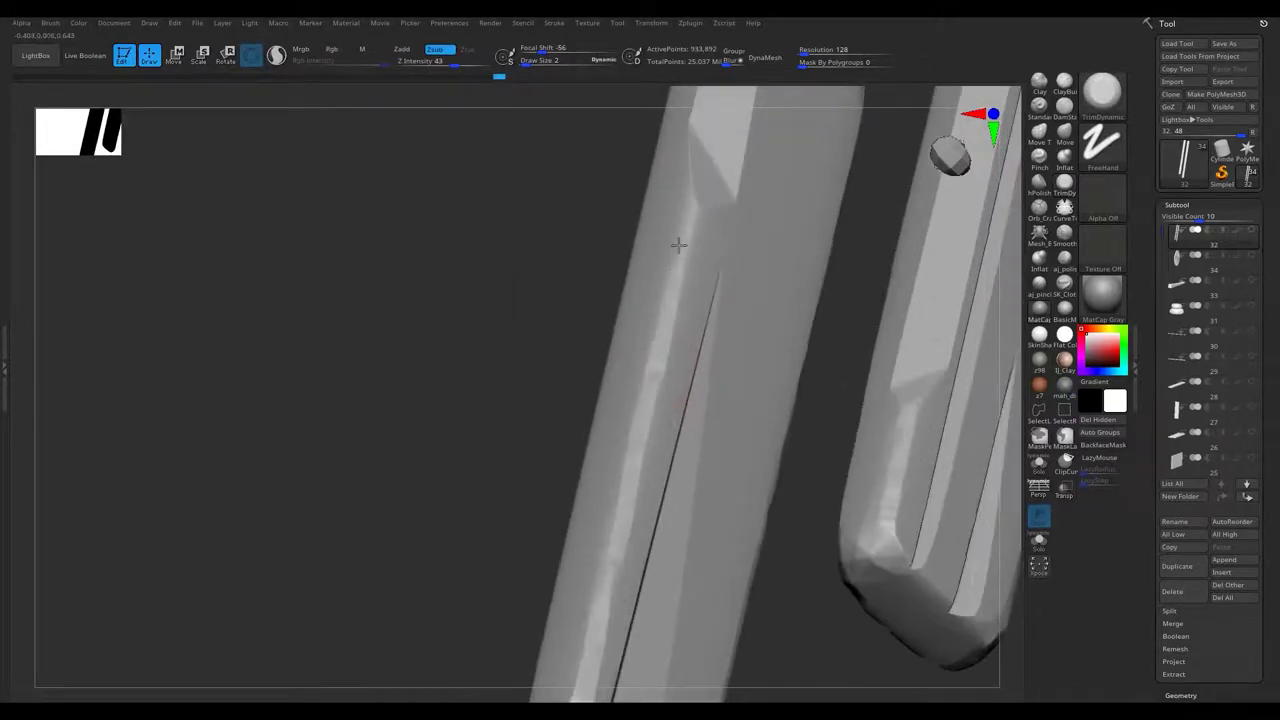
left_click_drag(577, 692, 612, 521)
mouse_move(584, 462)
left_mouse_down()
mouse_move(714, 557)
mouse_move(706, 597)
left_mouse_up()
mouse_move(555, 523)
left_mouse_down()
mouse_move(566, 500)
mouse_move(466, 229)
mouse_move(485, 432)
mouse_move(600, 366)
mouse_move(591, 424)
left_mouse_up()
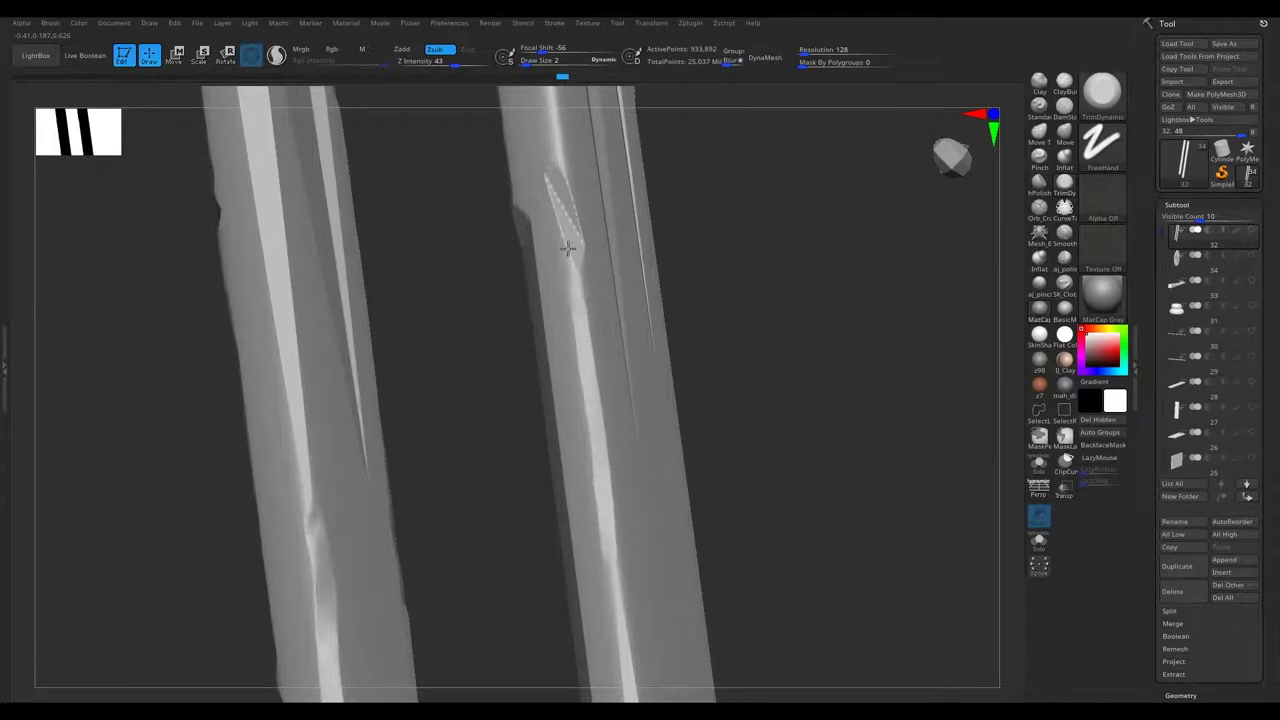
mouse_move(615, 599)
left_mouse_down()
mouse_move(391, 277)
mouse_move(498, 470)
left_mouse_up()
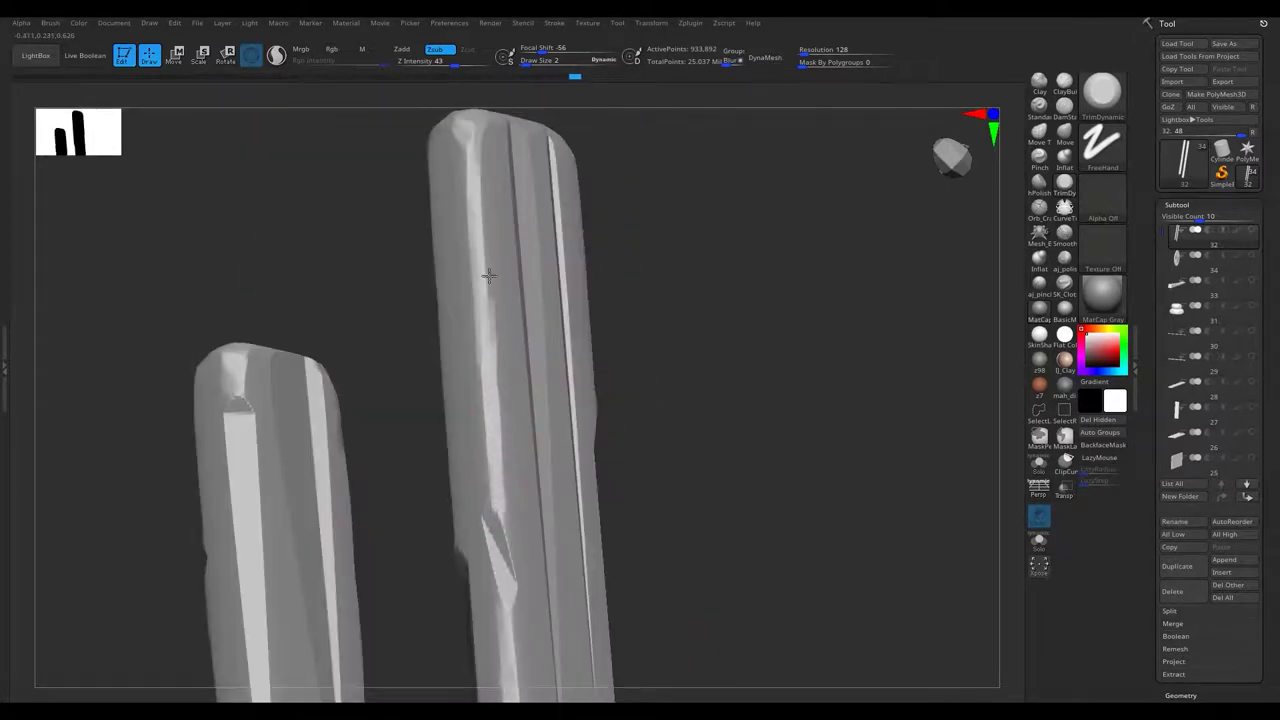
mouse_move(478, 178)
left_mouse_down()
mouse_move(249, 486)
mouse_move(192, 349)
mouse_move(686, 395)
mouse_move(443, 386)
mouse_move(354, 200)
mouse_move(480, 471)
mouse_move(345, 323)
mouse_move(425, 477)
mouse_move(410, 640)
mouse_move(515, 580)
left_mouse_up()
left_click(410, 640, "alt")
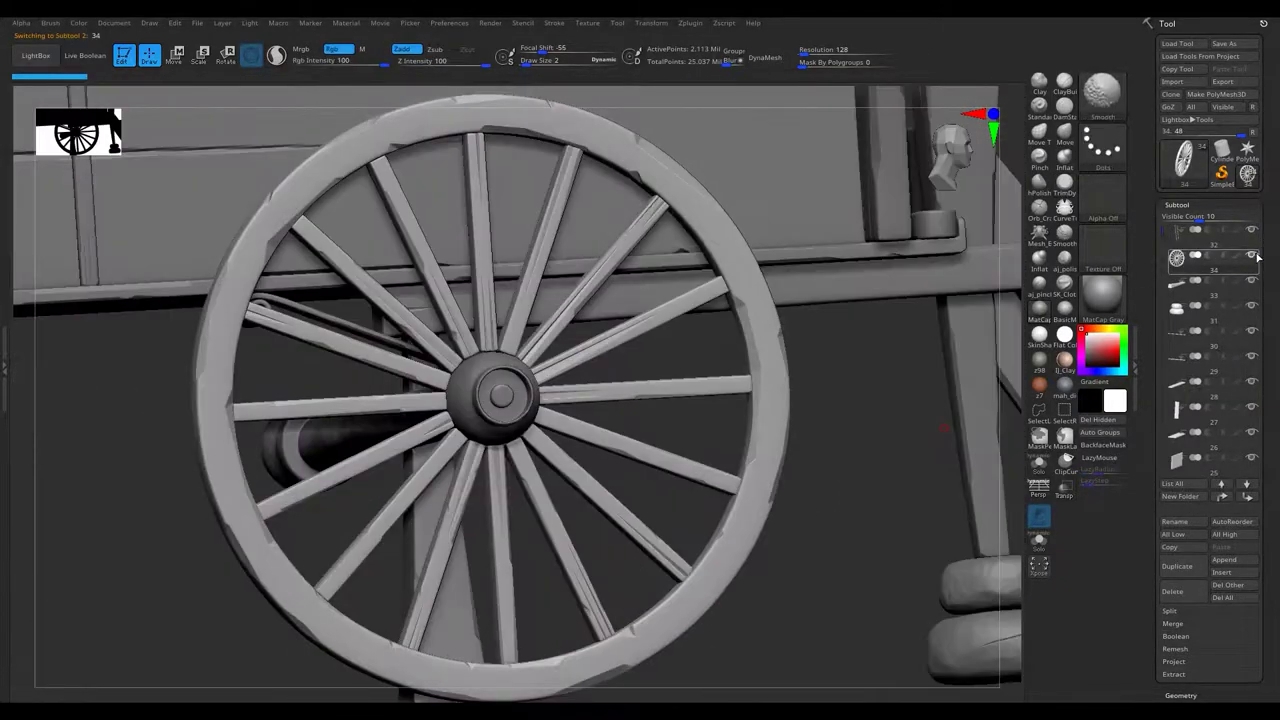
Get a close view of the wheel rim and smooth the chips along its near edge.
mouse_move(700, 400)
left_mouse_down()
mouse_move(749, 326)
mouse_move(793, 505)
left_mouse_up()
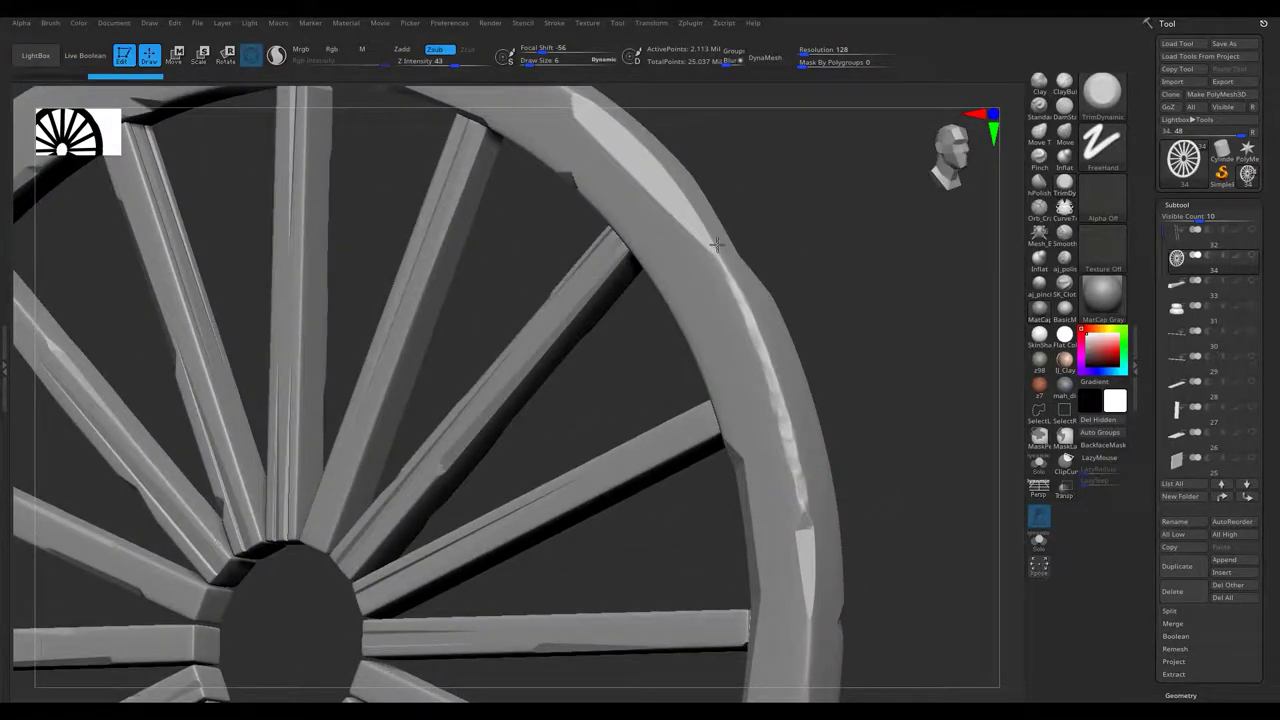
left_click_drag(775, 371, 670, 389)
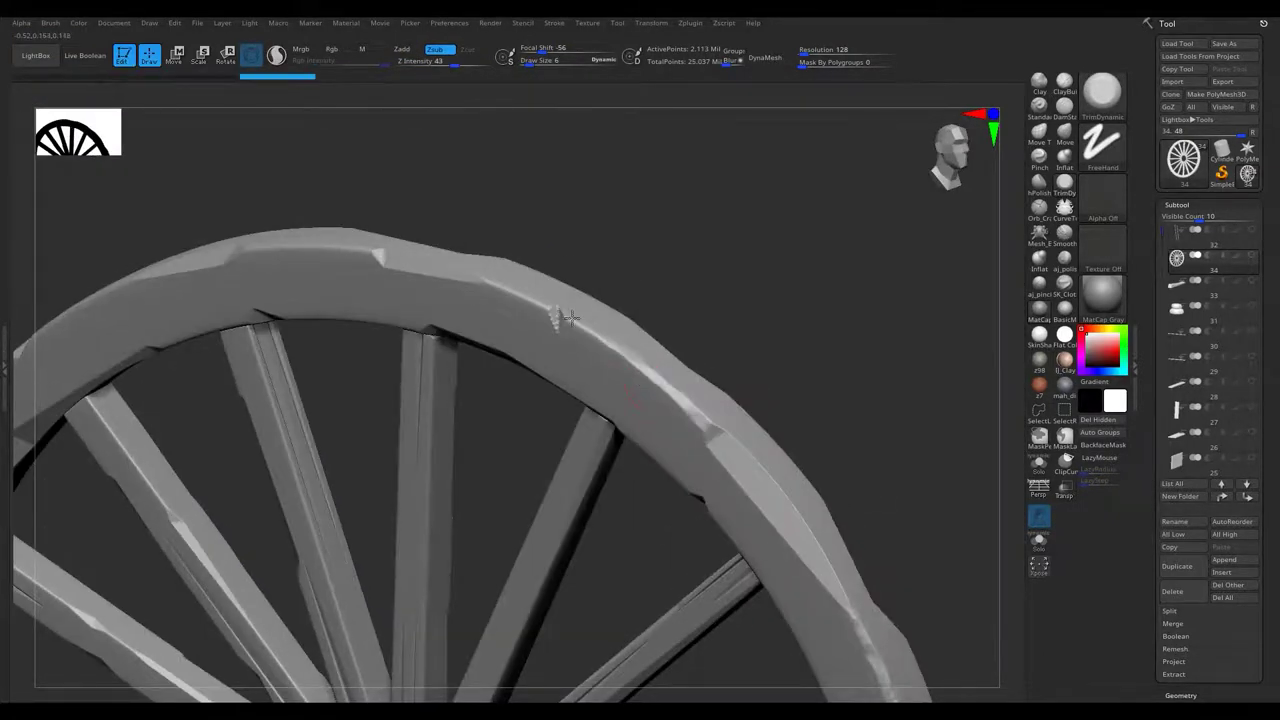
mouse_move(620, 347)
right_mouse_down()
mouse_move(648, 445)
mouse_move(719, 419)
right_mouse_up()
right_click_drag(538, 399, 640, 330)
mouse_move(566, 392)
right_mouse_down()
mouse_move(848, 198)
mouse_move(520, 359)
right_mouse_up()
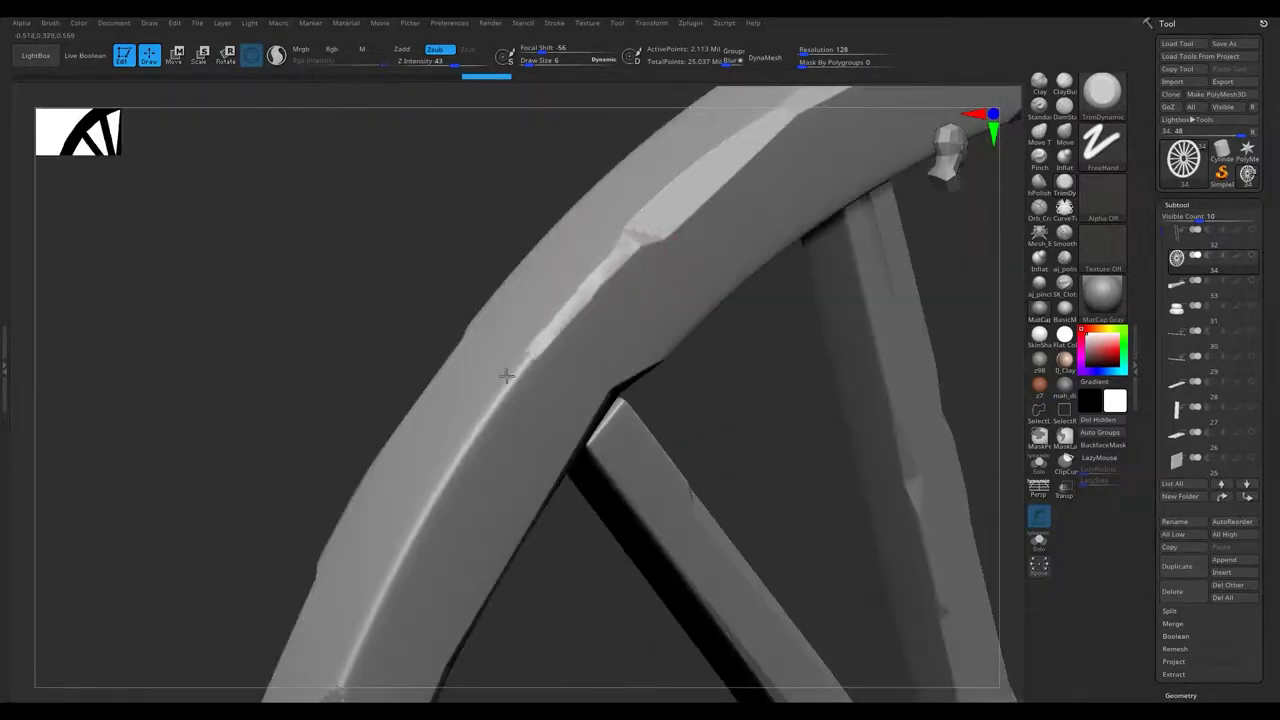
right_click_drag(528, 360, 527, 281)
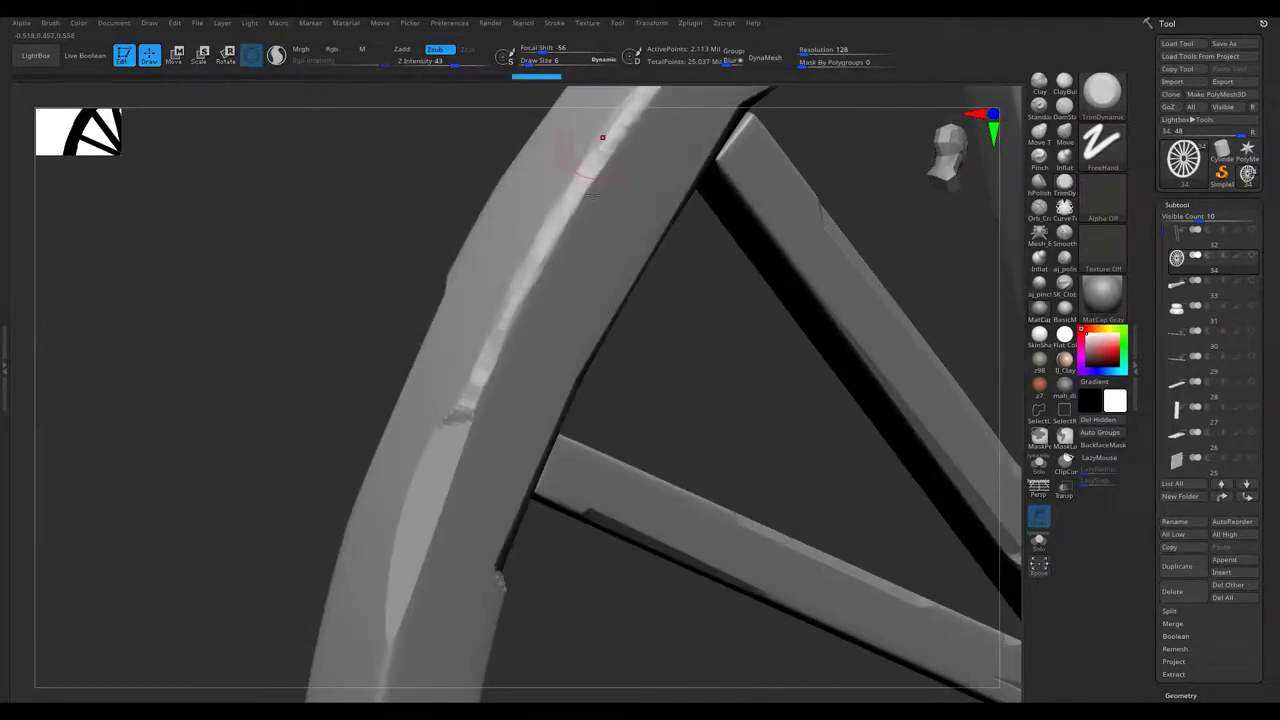
right_click_drag(607, 128, 496, 405, "alt")
mouse_move(529, 206)
right_mouse_down()
mouse_move(480, 143)
mouse_move(482, 248)
right_mouse_up()
mouse_move(488, 298)
right_mouse_down()
mouse_move(429, 357)
mouse_move(424, 283)
right_mouse_up()
right_click_drag(518, 387, 449, 438)
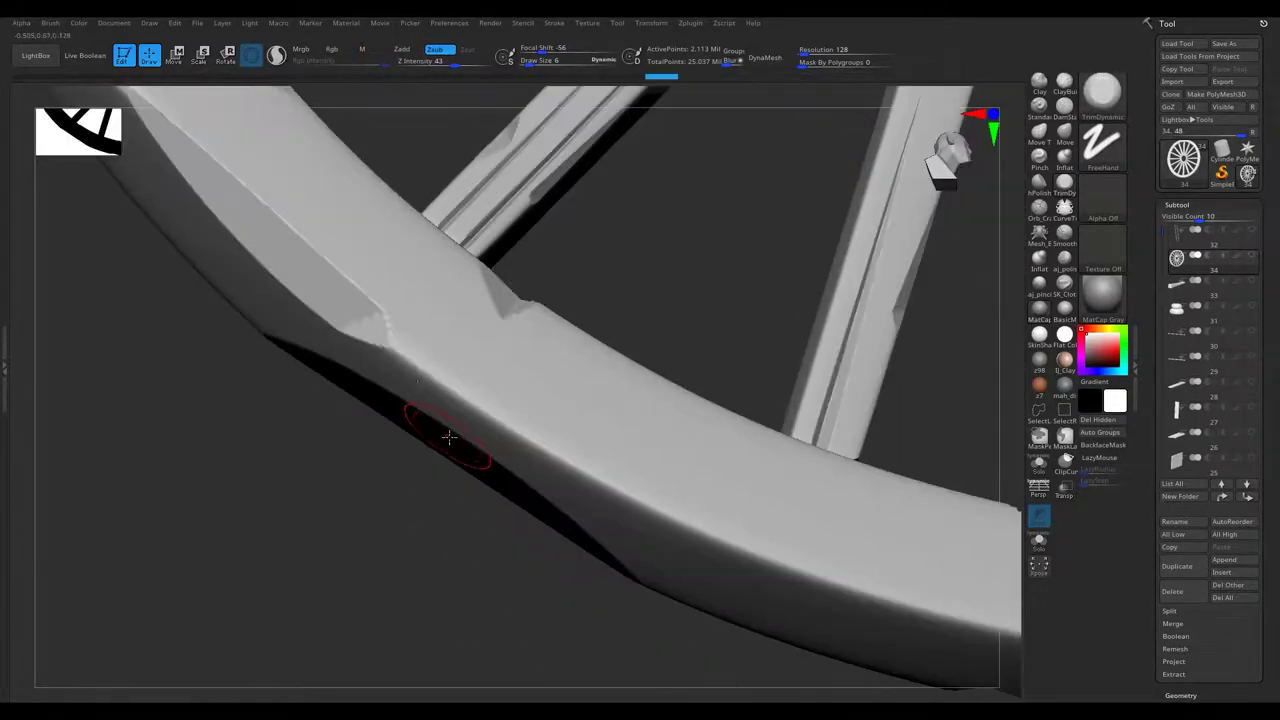
right_click_drag(597, 467, 150, 303)
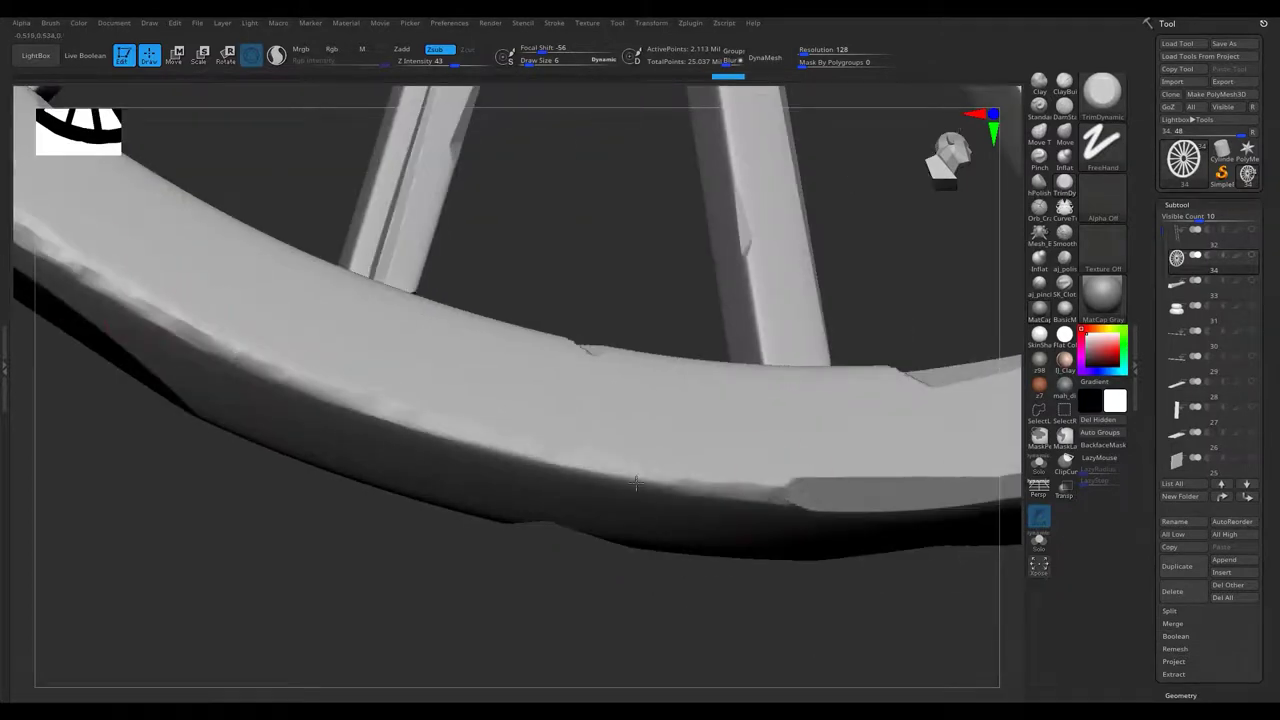
mouse_move(607, 466)
right_mouse_down()
mouse_move(429, 400)
mouse_move(478, 449)
mouse_move(471, 392)
right_mouse_up()
mouse_move(358, 445)
right_mouse_down("alt")
mouse_move(608, 129)
mouse_move(674, 323)
mouse_move(590, 487)
right_mouse_up("alt")
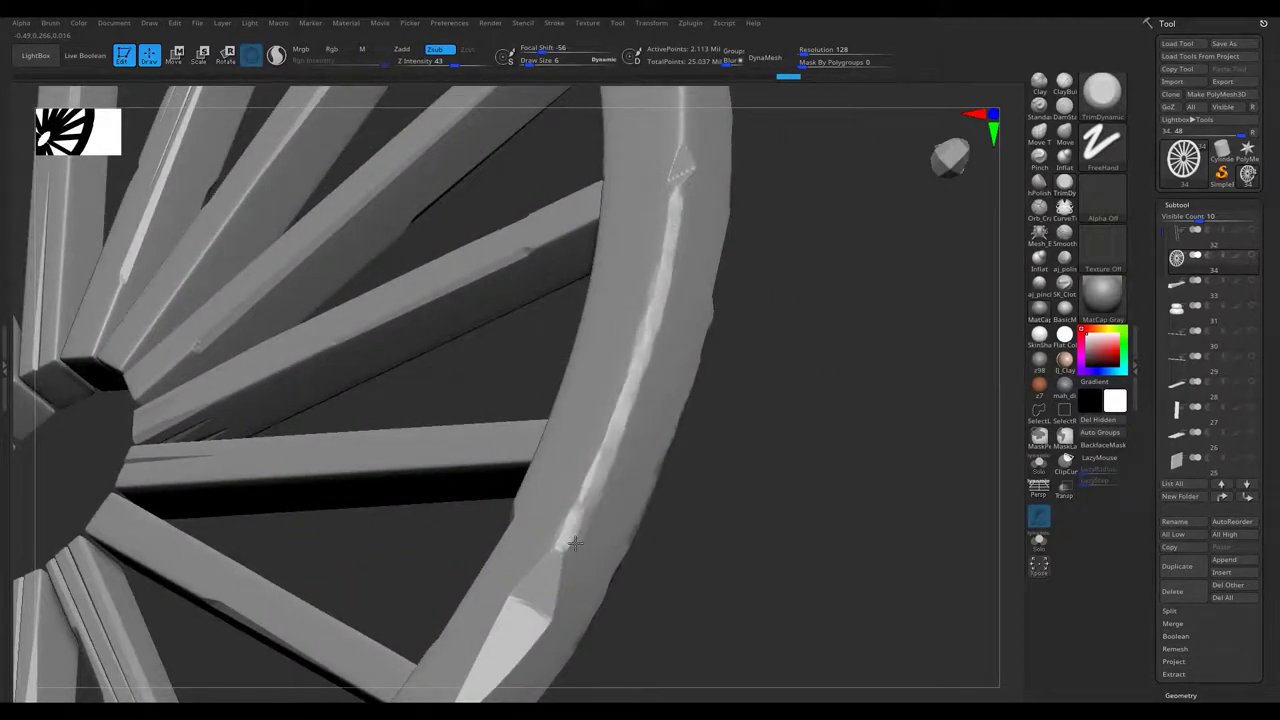
mouse_move(658, 270)
right_mouse_down()
mouse_move(623, 534)
mouse_move(608, 436)
mouse_move(620, 509)
mouse_move(643, 535)
mouse_move(633, 473)
right_mouse_up()
left_click_drag(382, 320, 651, 500)
right_click_drag(651, 500, 723, 420)
mouse_move(723, 420)
left_mouse_down()
mouse_move(540, 360)
mouse_move(625, 387)
left_mouse_up()
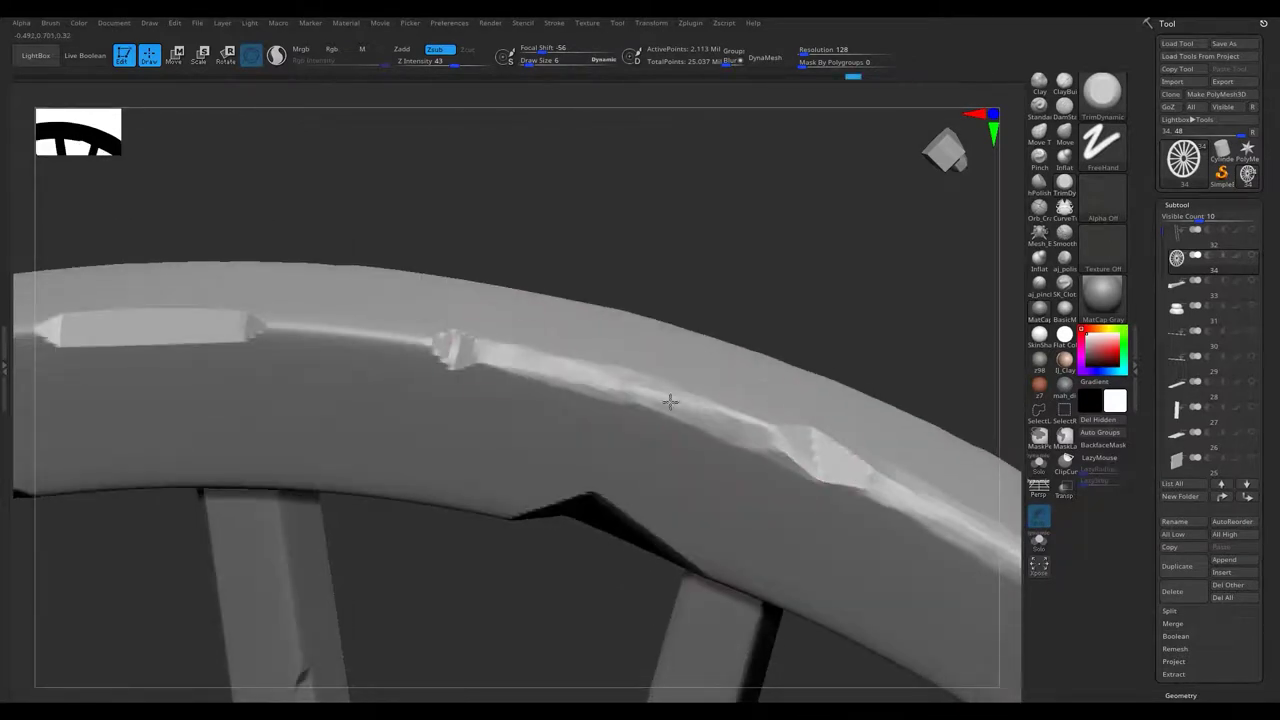
right_click_drag(625, 387, 850, 460)
mouse_move(850, 460)
left_mouse_down()
mouse_move(668, 434)
mouse_move(860, 450)
left_mouse_up()
right_click_drag(860, 450, 757, 414)
left_click_drag(757, 414, 718, 418)
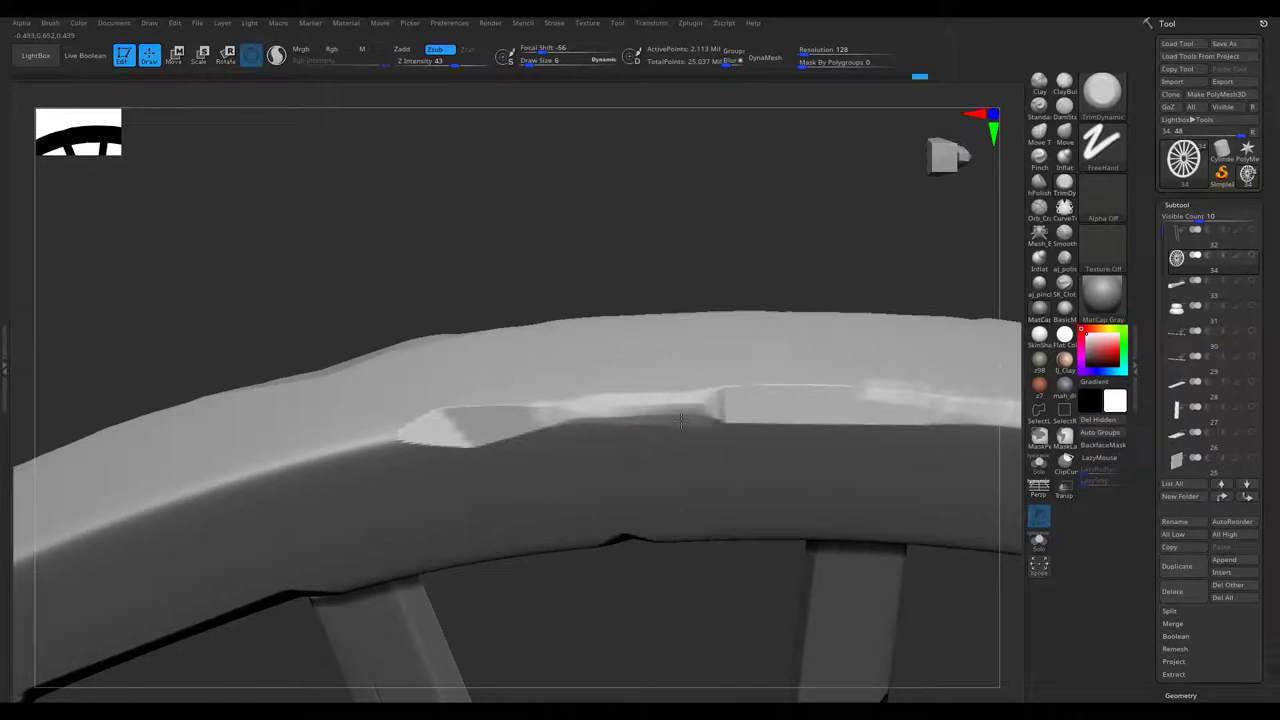
Wear down another diagonal stretch of the rim edge and lightly soften its surface.
right_click_drag(718, 418, 858, 323)
left_click_drag(423, 460, 900, 286)
mouse_move(900, 286)
right_mouse_down()
mouse_move(630, 465)
mouse_move(680, 430)
mouse_move(615, 374)
mouse_move(665, 410)
mouse_move(660, 373)
right_mouse_up()
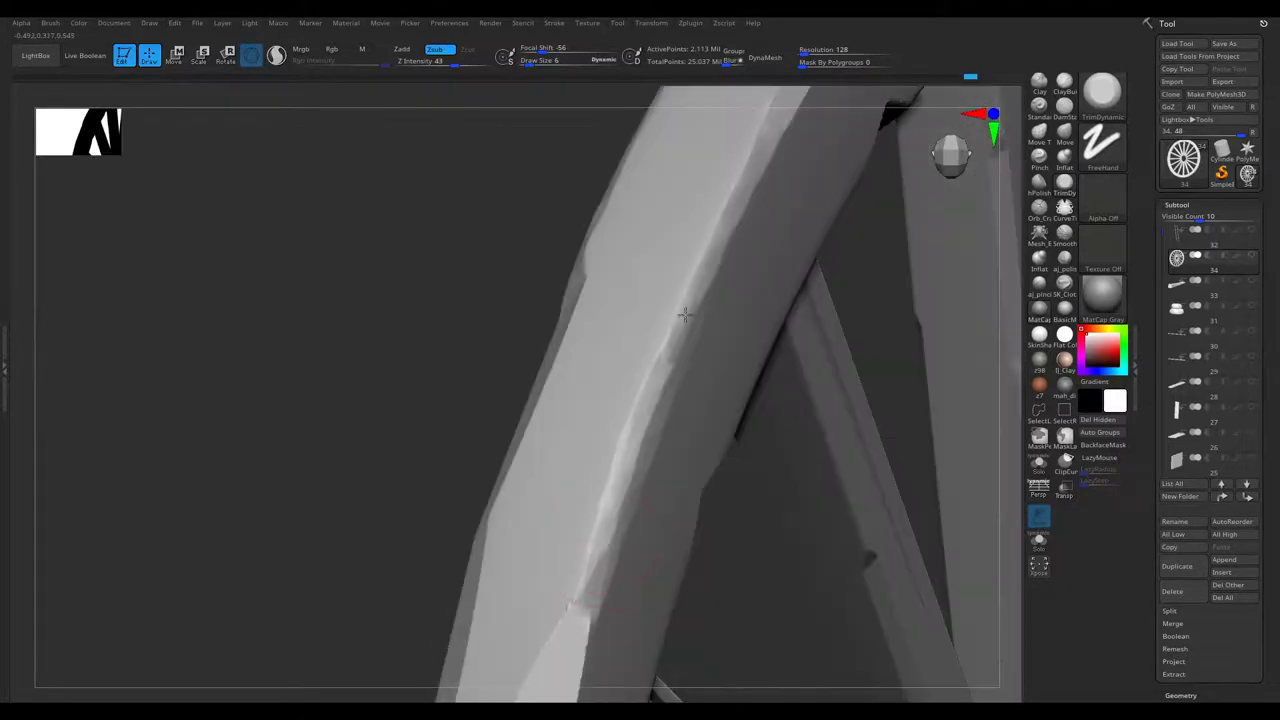
left_click_drag(692, 281, 588, 537)
mouse_move(588, 537)
right_mouse_down()
mouse_move(571, 386)
mouse_move(602, 350)
mouse_move(556, 231)
right_mouse_up()
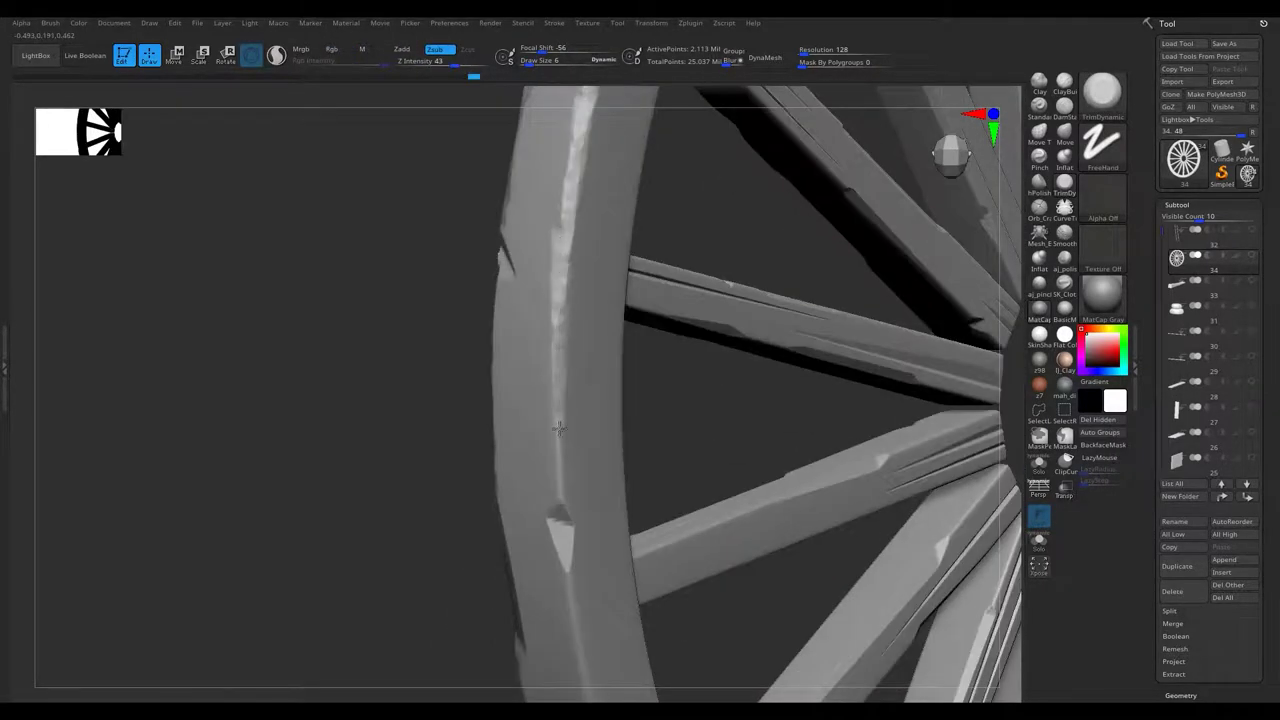
Turn to the rim's other side and set the Draw Size to 5 with s5.
right_click_drag(576, 583, 555, 266)
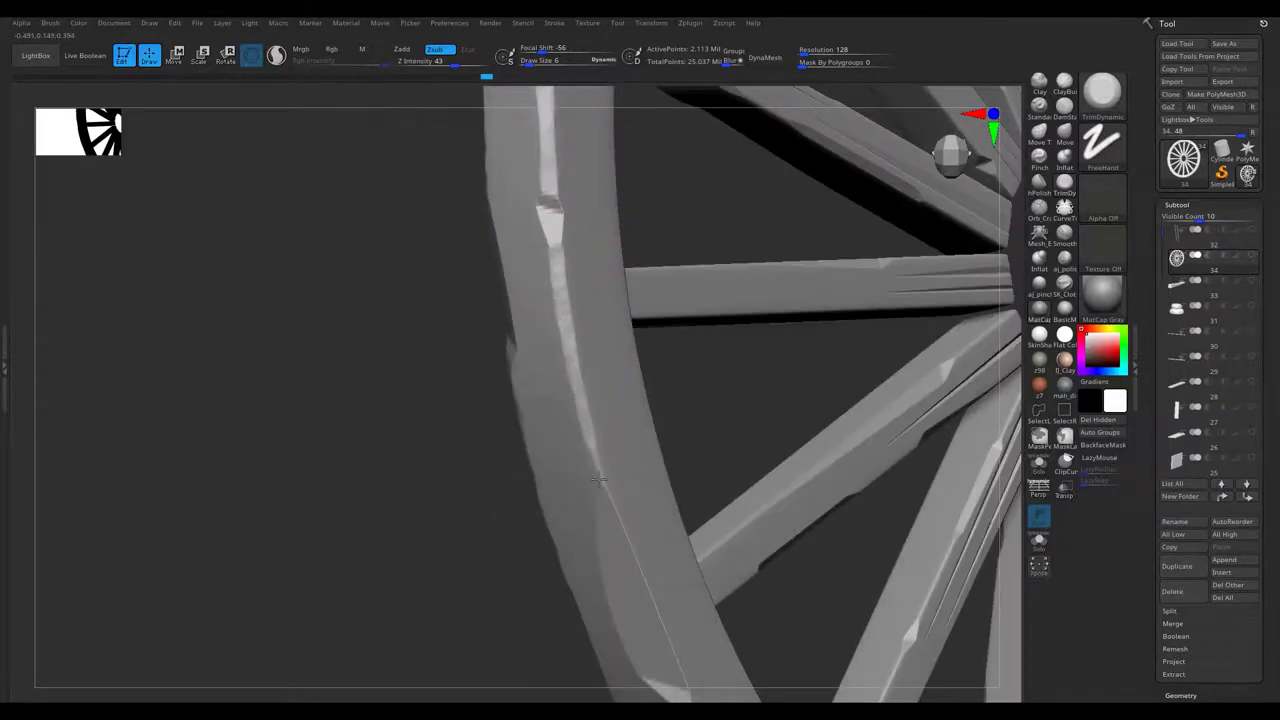
right_click_drag(571, 372, 515, 359)
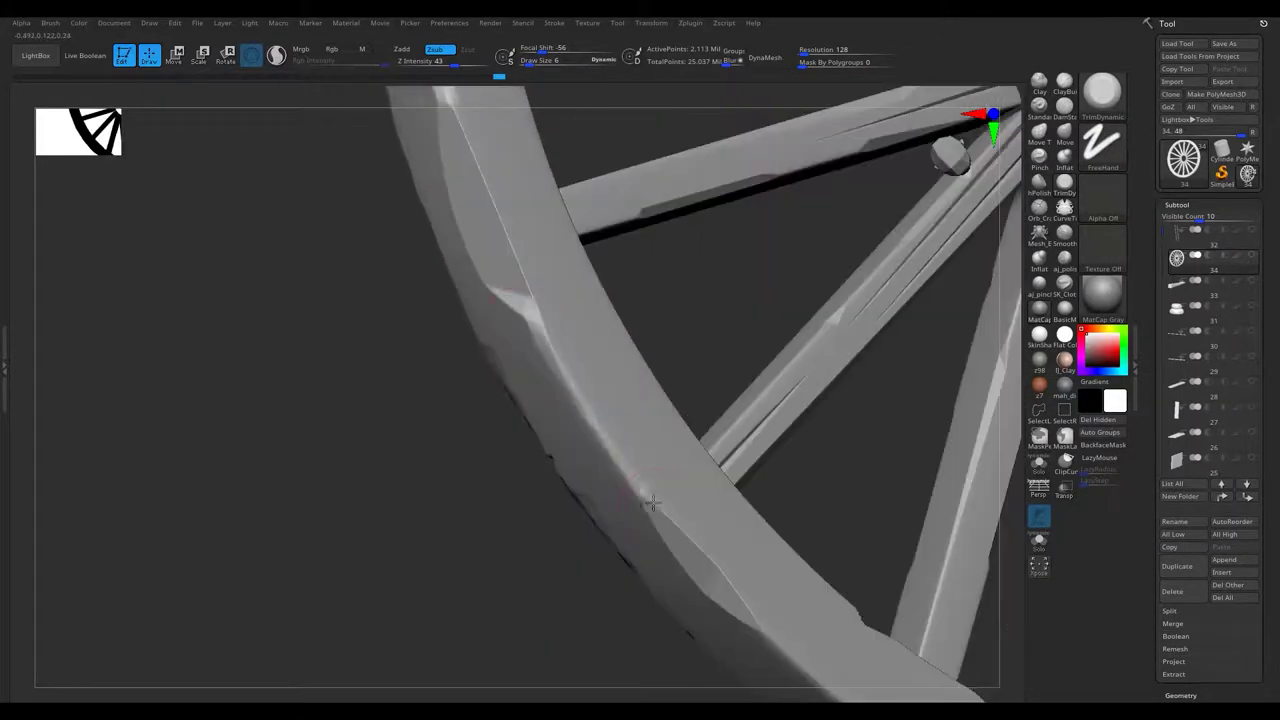
right_click_drag(589, 414, 277, 243)
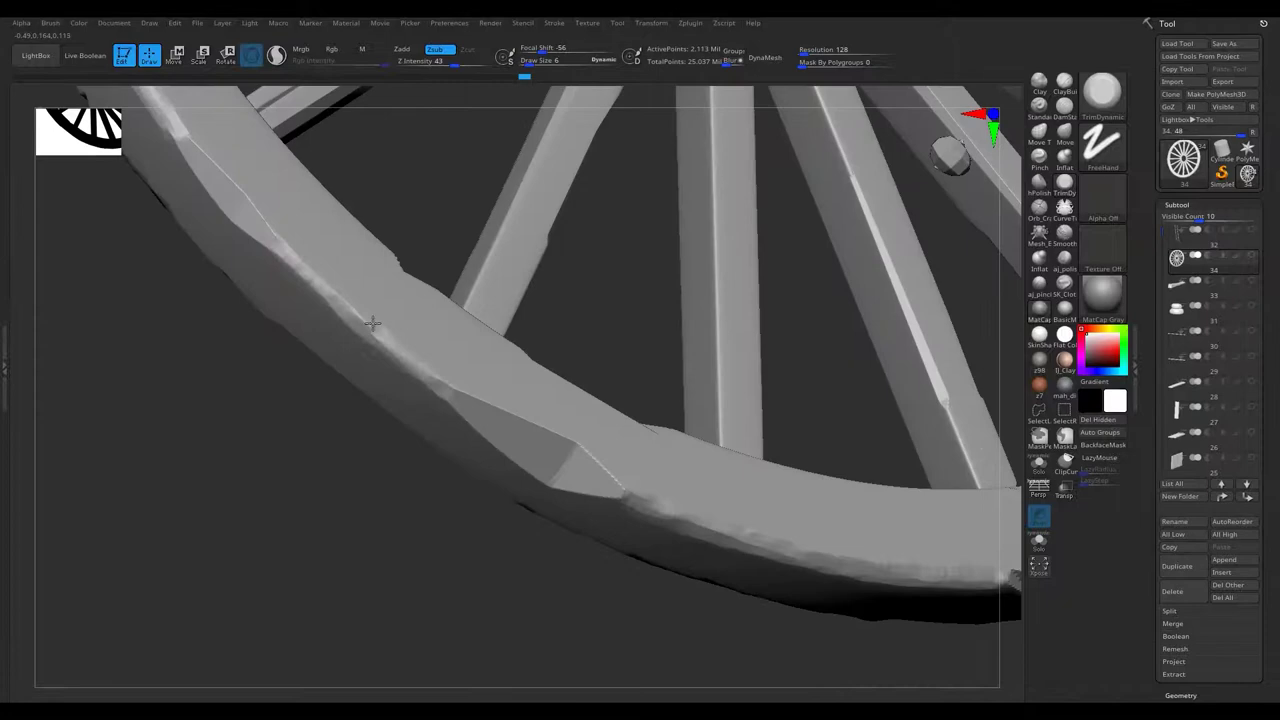
mouse_move(463, 403)
right_mouse_down()
mouse_move(417, 371)
mouse_move(507, 432)
mouse_move(350, 330)
right_mouse_up()
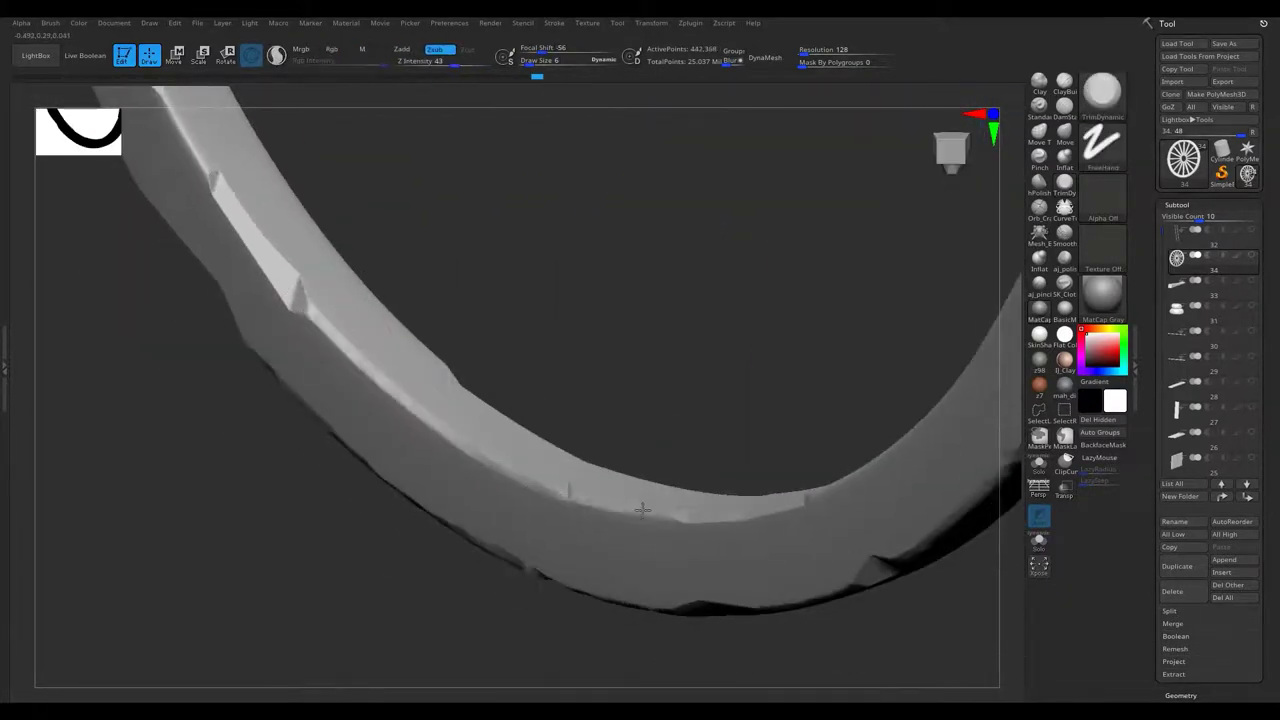
right_click_drag(291, 307, 452, 359)
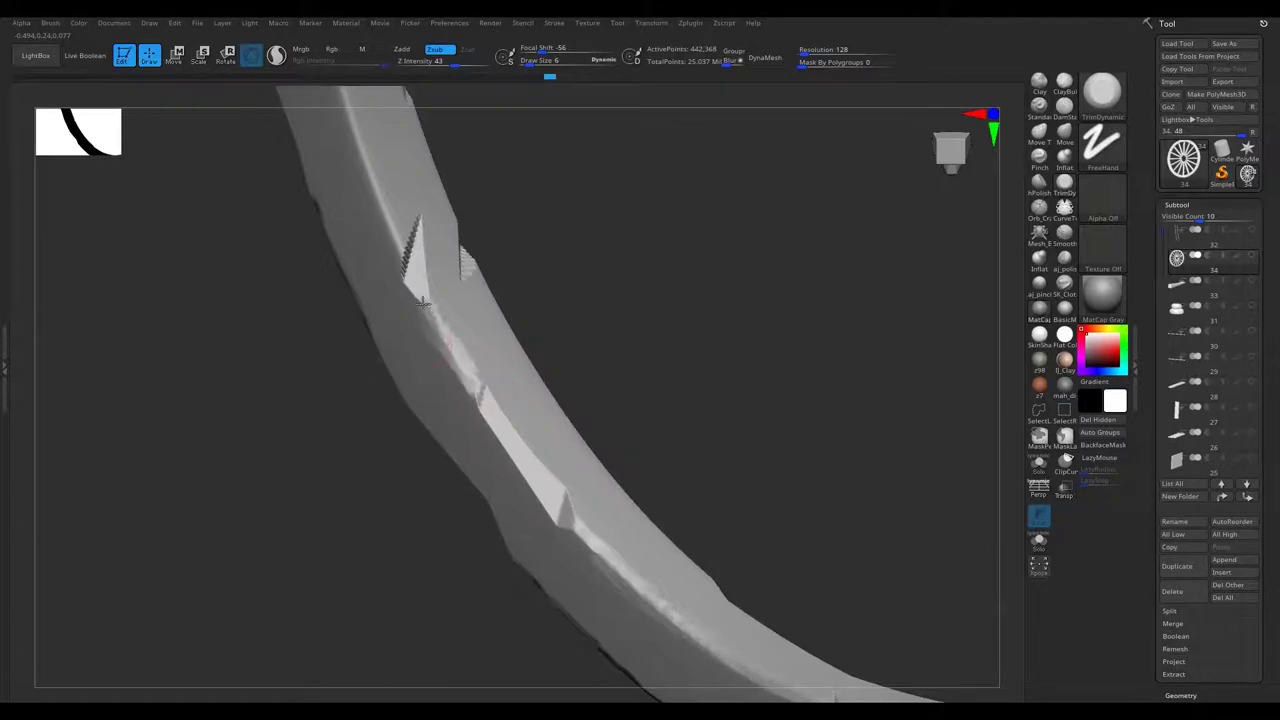
right_click_drag(422, 302, 507, 494)
right_click_drag(447, 327, 464, 437)
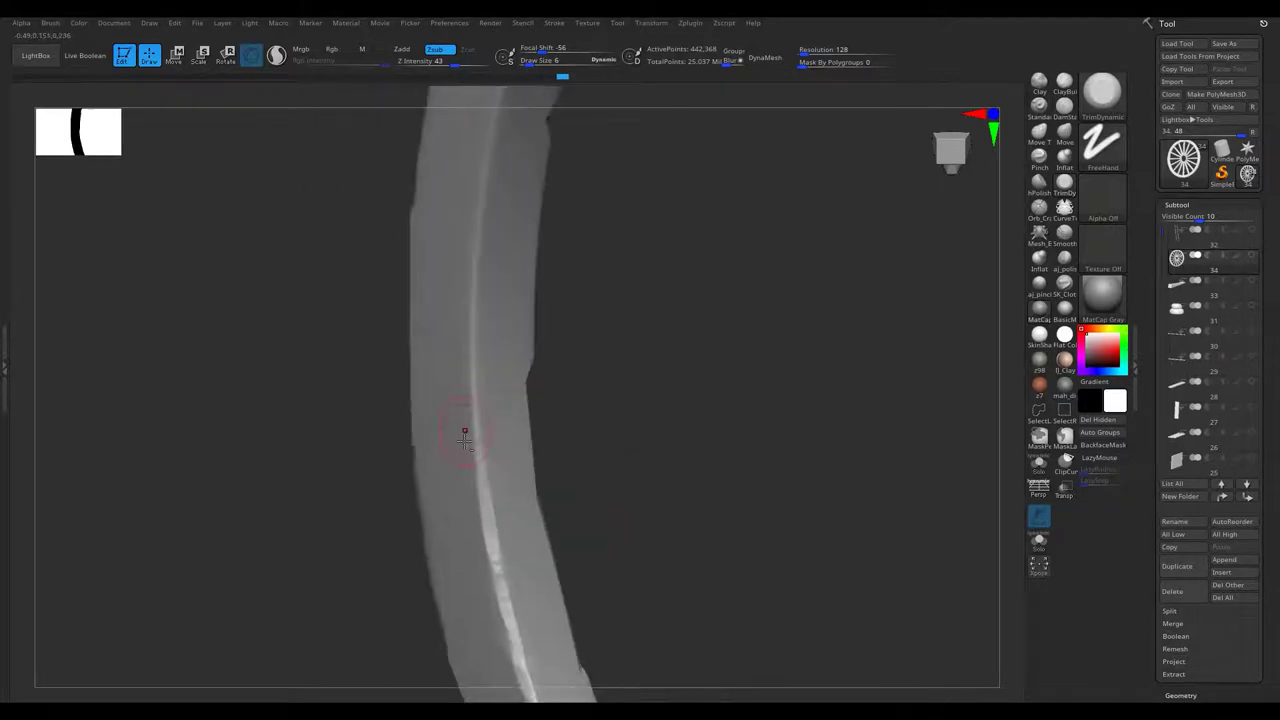
left_click_drag(473, 373, 466, 373)
mouse_move(470, 380)
right_mouse_down()
mouse_move(440, 520)
mouse_move(523, 349)
mouse_move(471, 395)
mouse_move(405, 521)
right_mouse_up()
mouse_move(601, 323)
right_mouse_down()
mouse_move(643, 271)
mouse_move(309, 386)
mouse_move(363, 421)
right_mouse_up()
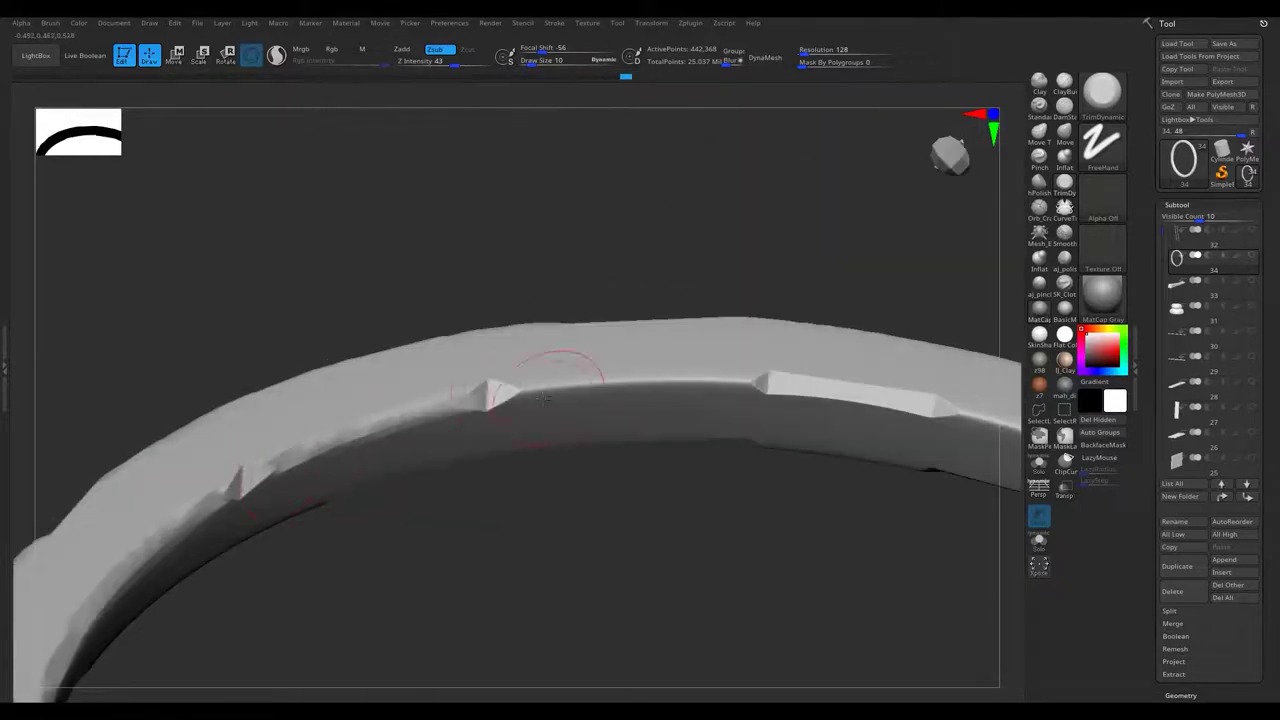
right_click_drag(731, 386, 245, 308)
type("s5")
key("Return")
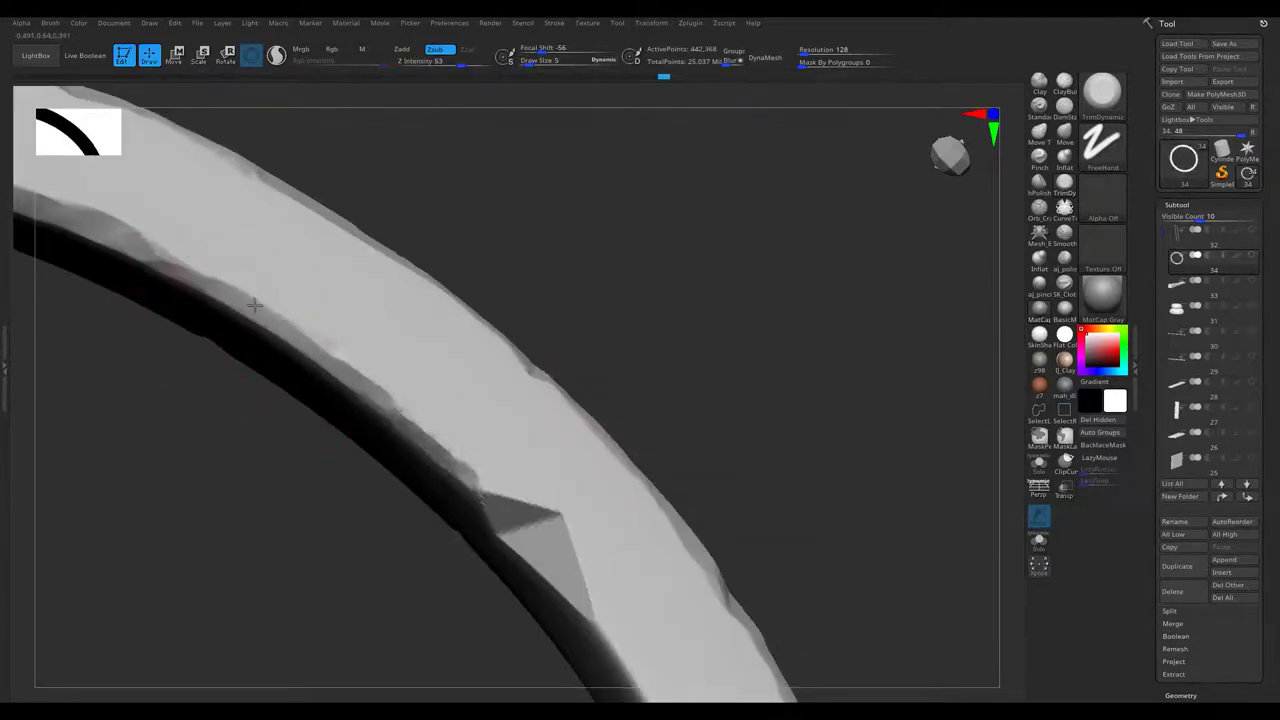
Work around the curved rim and smooth a worn band along its upper edge.
mouse_move(411, 424)
right_mouse_down()
mouse_move(343, 251)
mouse_move(432, 386)
right_mouse_up()
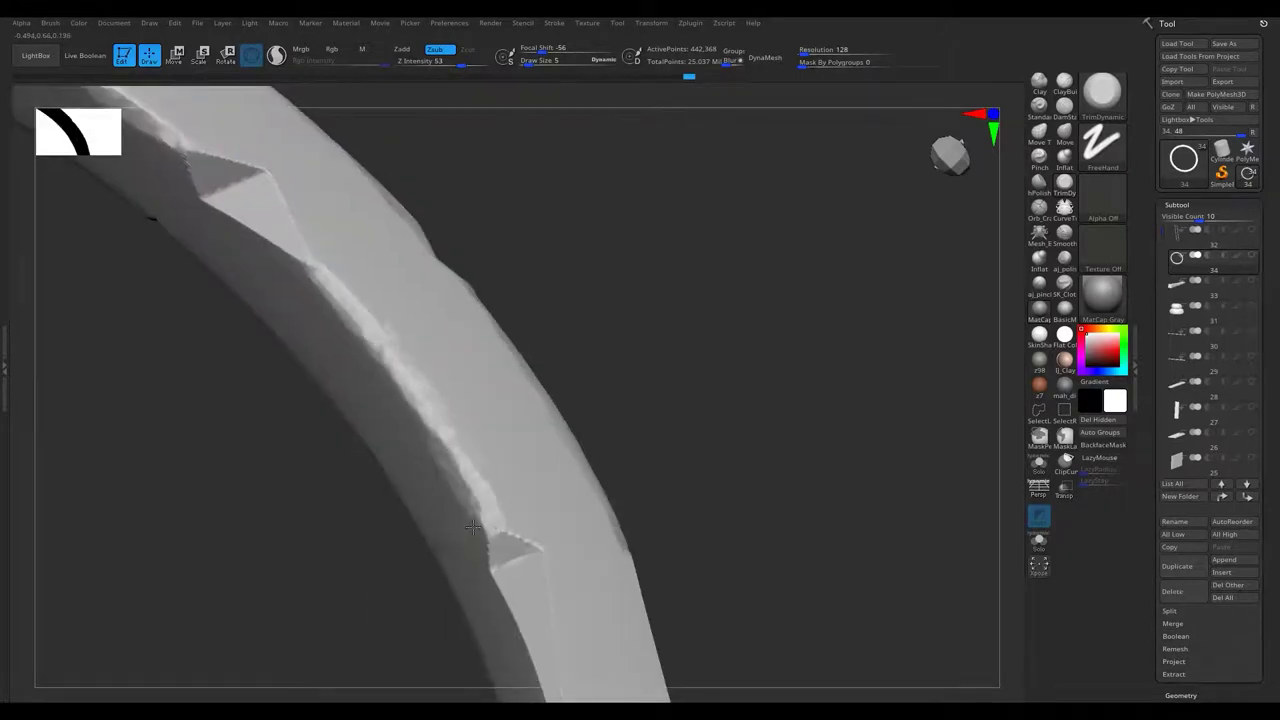
right_click_drag(477, 527, 471, 512)
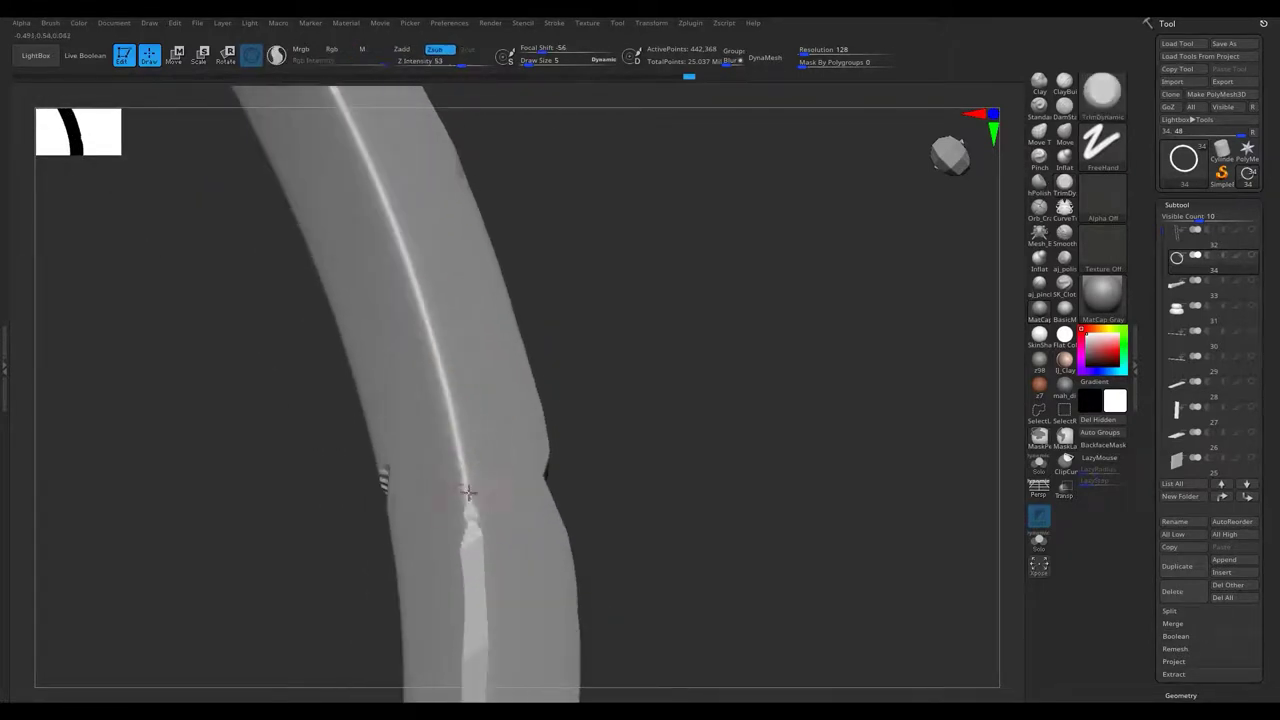
mouse_move(399, 223)
right_mouse_down()
mouse_move(437, 371)
mouse_move(451, 320)
mouse_move(523, 417)
mouse_move(398, 345)
mouse_move(474, 306)
mouse_move(523, 197)
mouse_move(692, 227)
right_mouse_up()
mouse_move(573, 389)
right_mouse_down()
mouse_move(486, 443)
mouse_move(513, 543)
right_mouse_up()
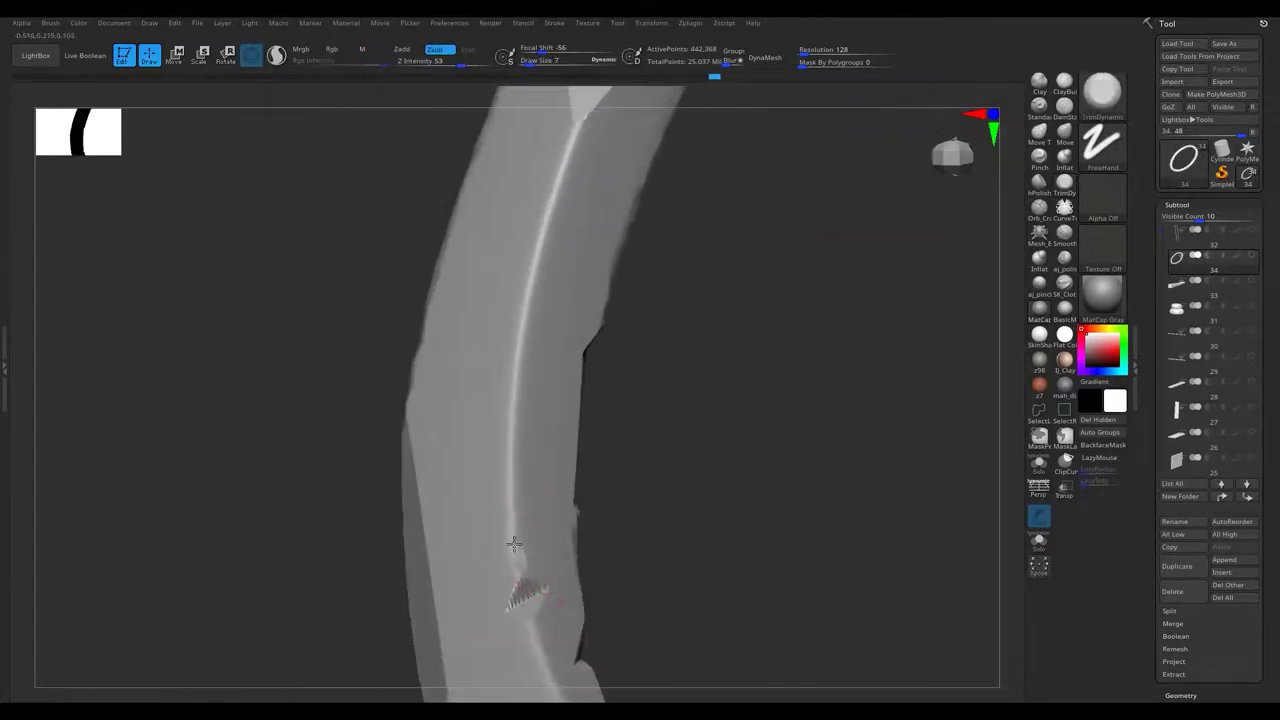
mouse_move(511, 440)
right_mouse_down()
mouse_move(417, 206)
mouse_move(400, 250)
mouse_move(343, 214)
mouse_move(390, 289)
right_mouse_up()
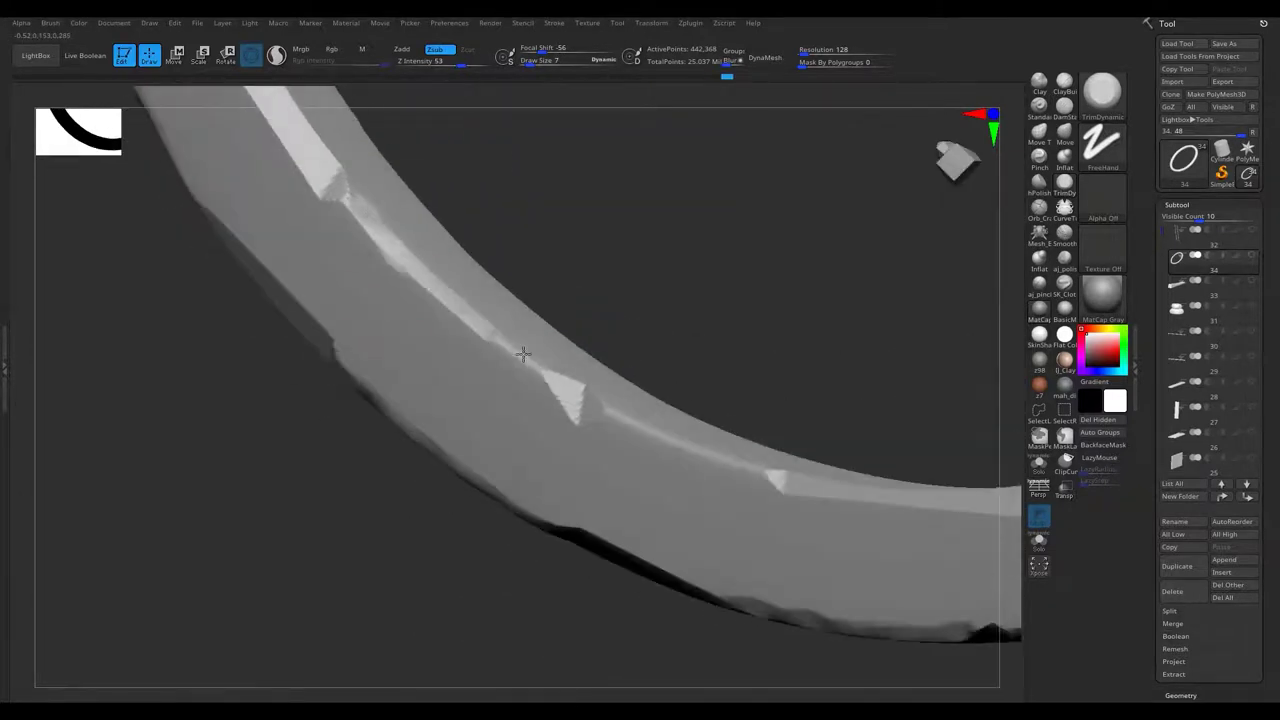
right_click_drag(497, 341, 455, 306)
mouse_move(284, 207)
right_mouse_down()
mouse_move(391, 271)
mouse_move(503, 243)
right_mouse_up()
left_click_drag(700, 179, 610, 226)
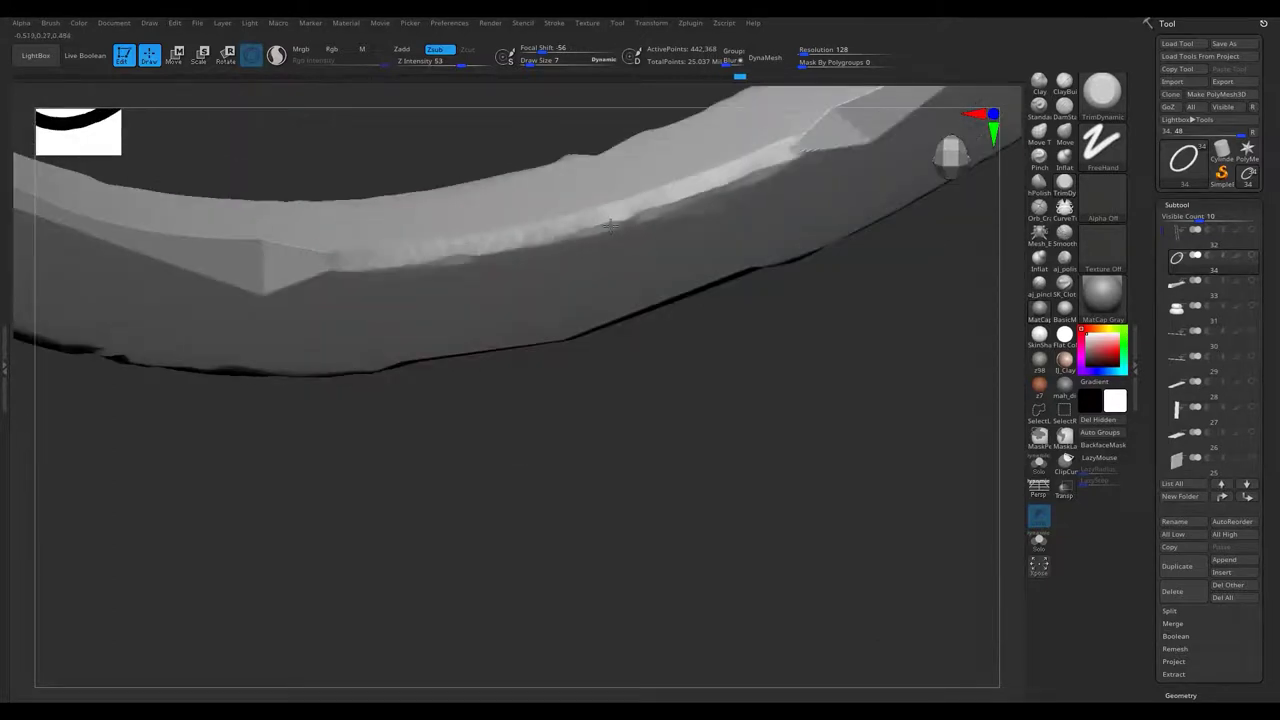
Check the chipped rim details from upright angles, then view the whole ring.
mouse_move(824, 168)
right_mouse_down()
mouse_move(349, 337)
mouse_move(520, 357)
mouse_move(428, 472)
right_mouse_up()
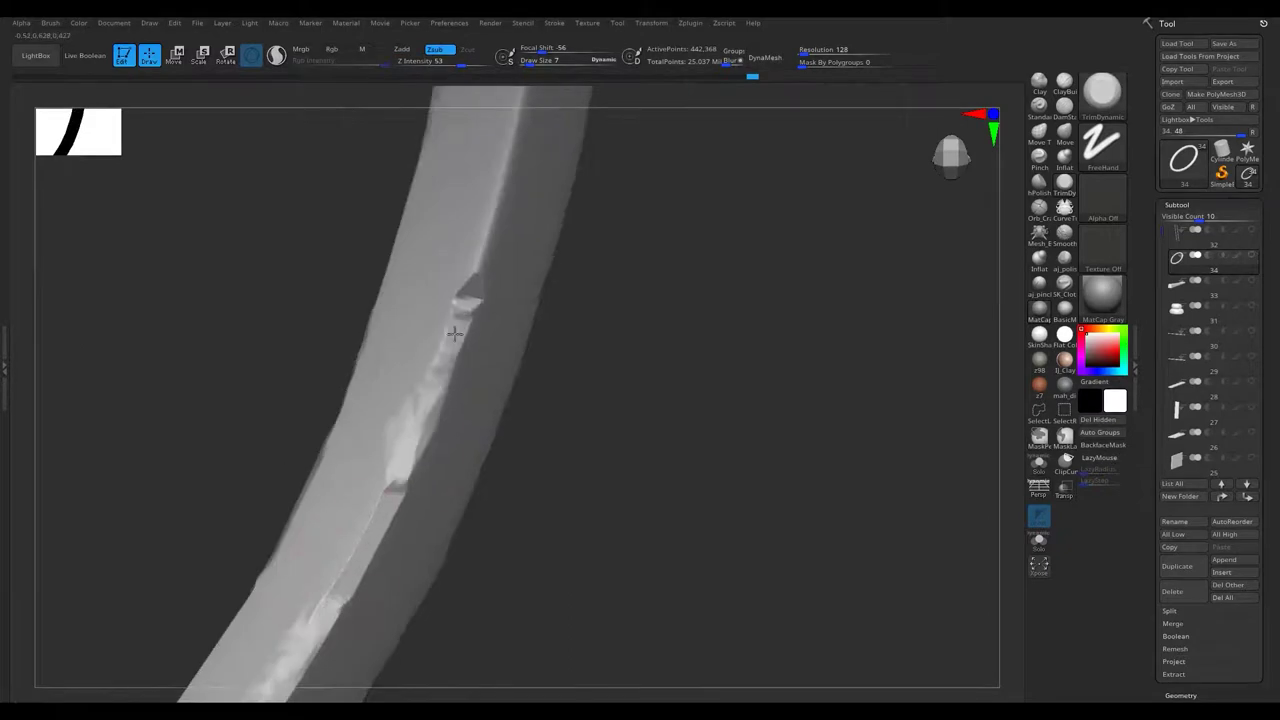
right_click_drag(454, 333, 402, 500)
right_click_drag(435, 315, 427, 470)
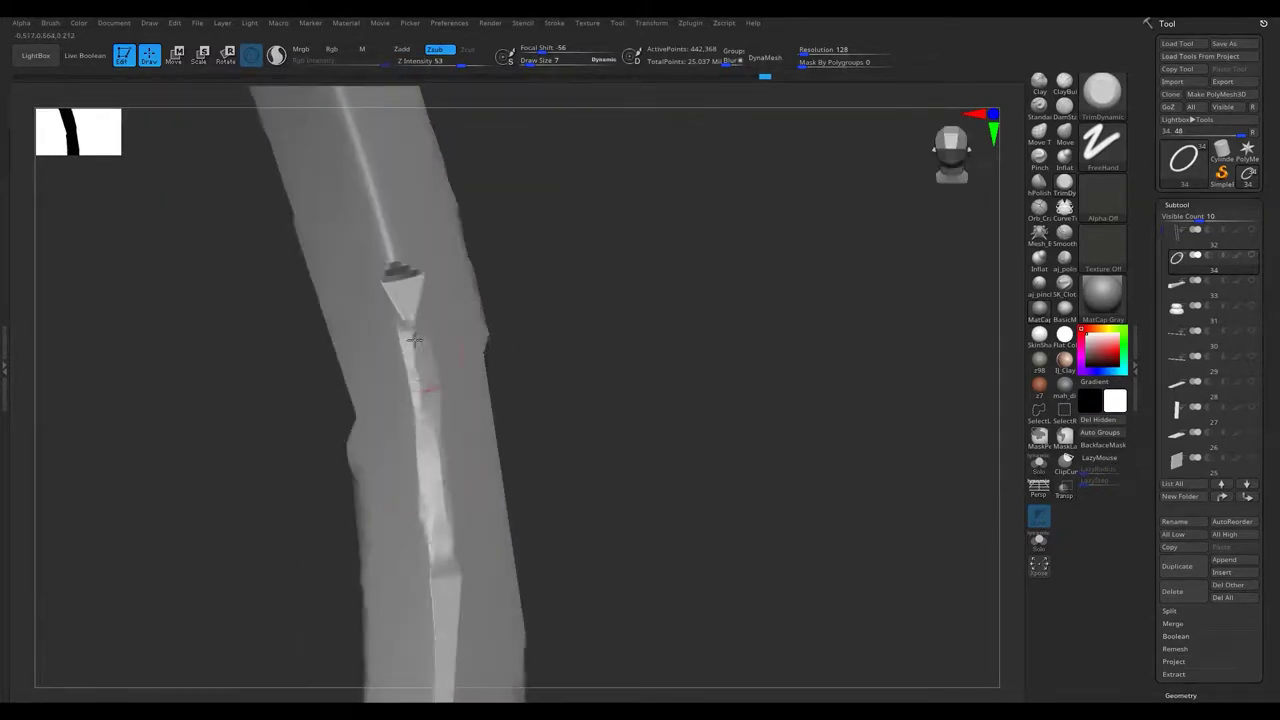
right_click_drag(414, 340, 469, 583)
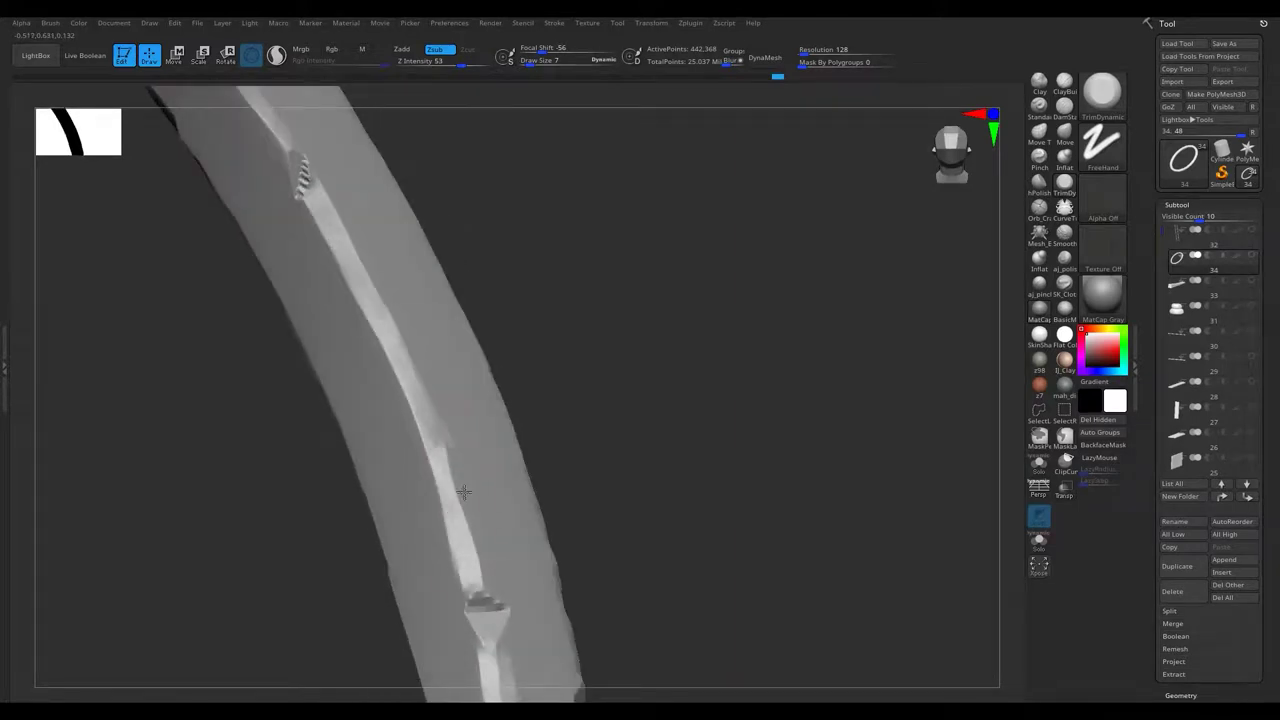
right_click_drag(393, 392, 418, 418)
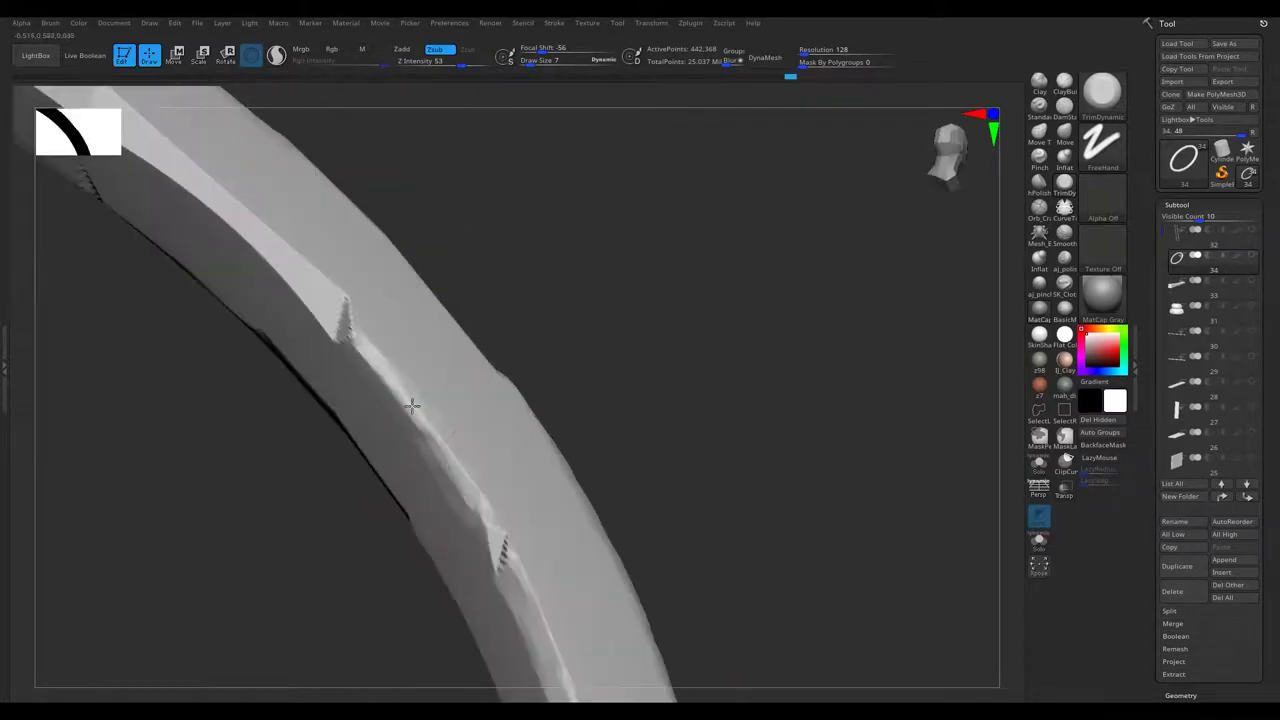
mouse_move(493, 505)
right_mouse_down()
mouse_move(394, 457)
mouse_move(491, 357)
mouse_move(604, 358)
mouse_move(723, 449)
right_mouse_up()
Reframe on the wheel, then carve a chip into a spoke's lower edge near the hub.
key("f")
right_click_drag(700, 391, 683, 376)
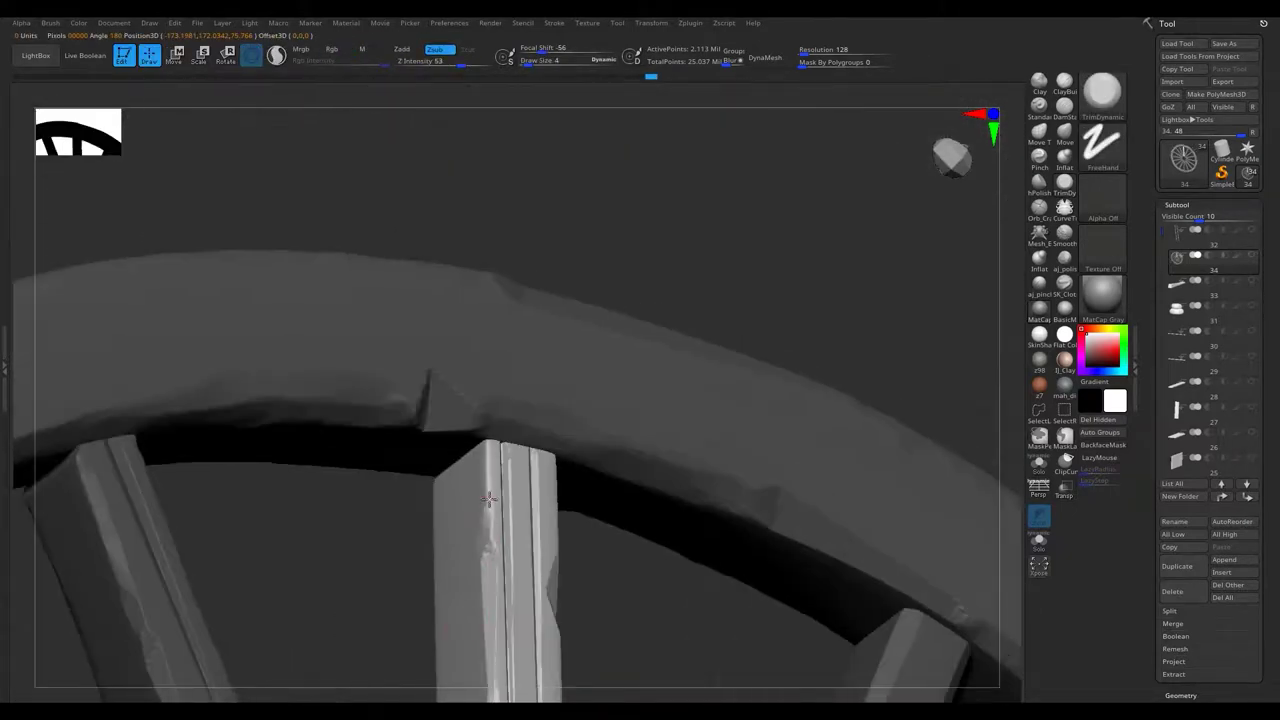
left_click_drag(484, 470, 444, 353)
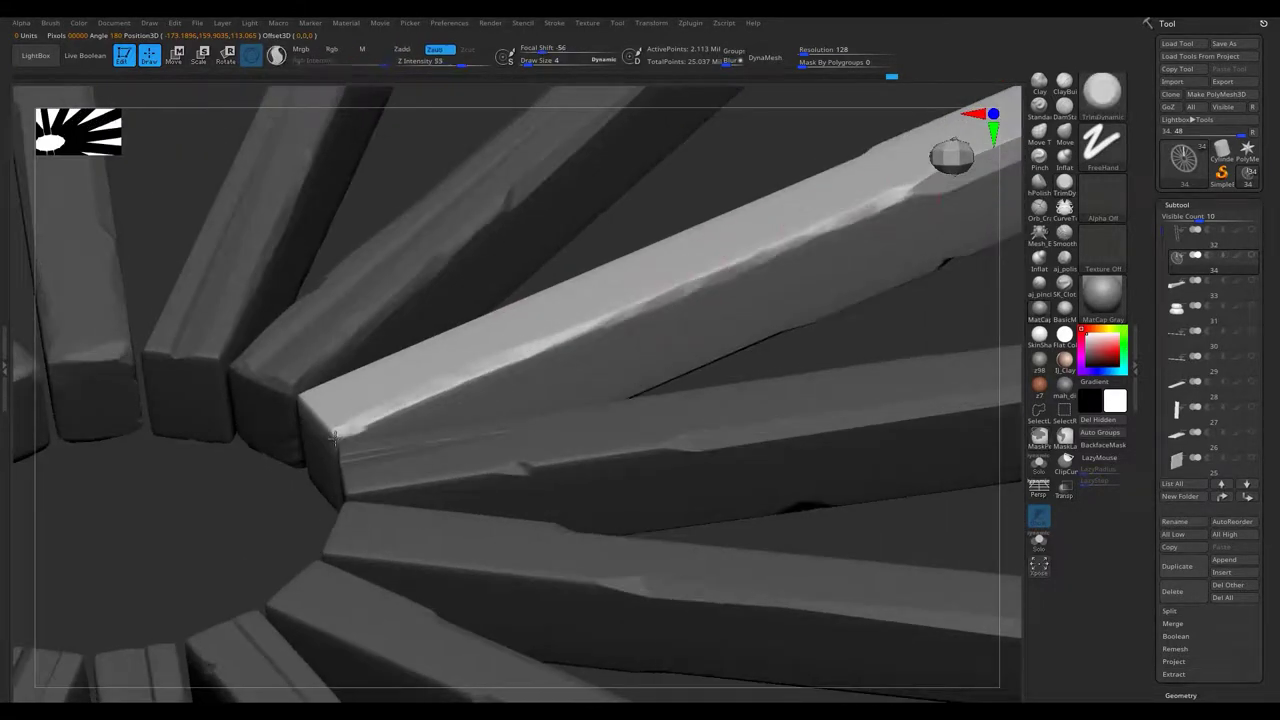
right_click_drag(334, 436, 484, 418)
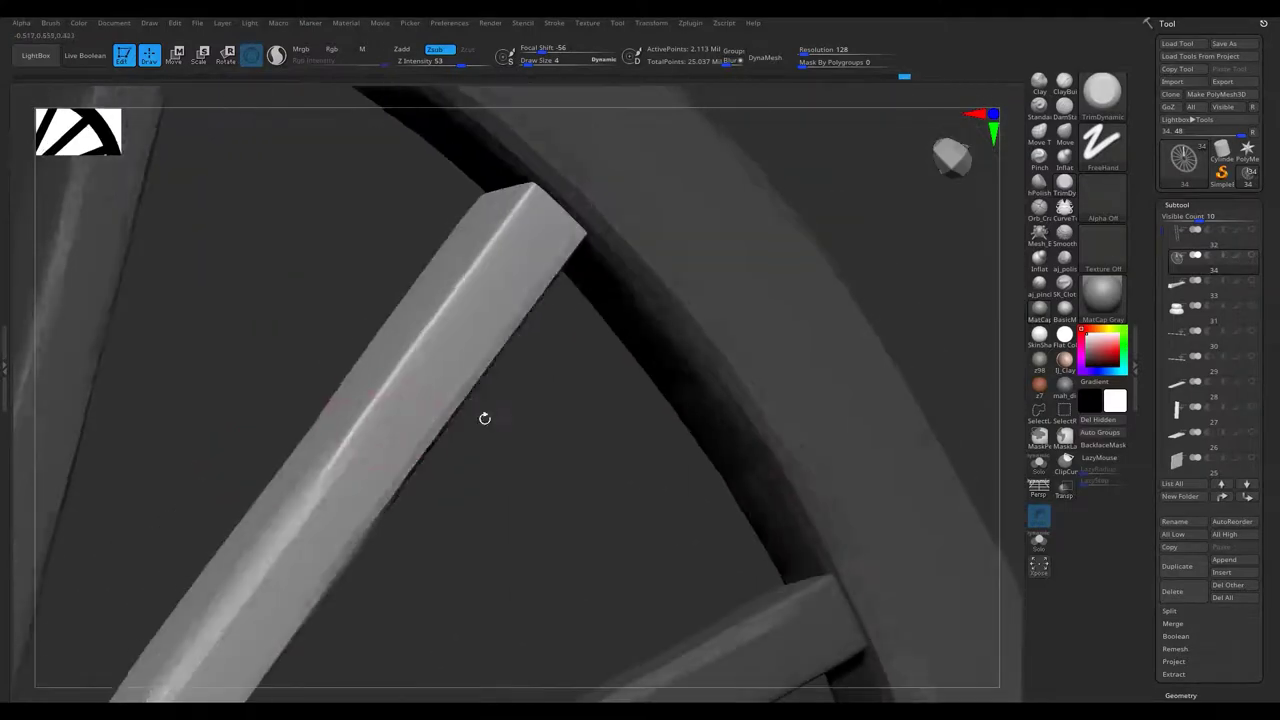
left_click_drag(180, 660, 343, 447)
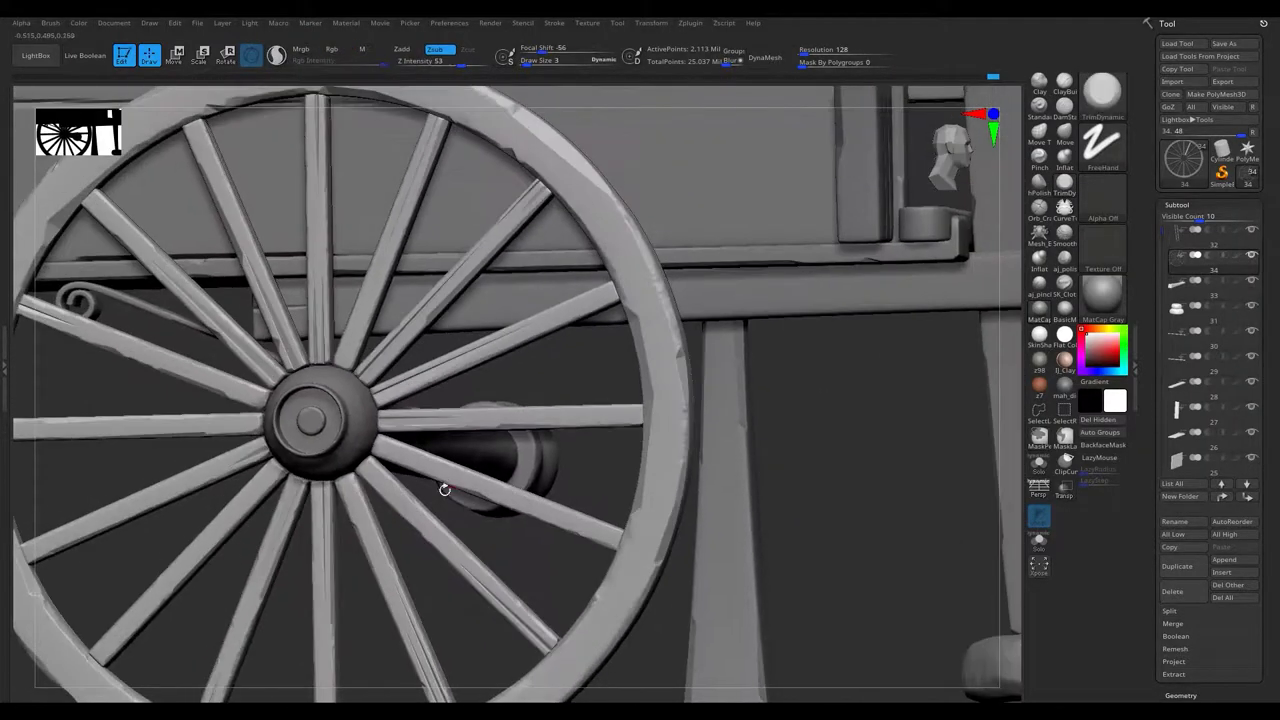
mouse_move(444, 489)
right_mouse_down()
mouse_move(517, 428)
mouse_move(893, 408)
mouse_move(493, 312)
right_mouse_up()
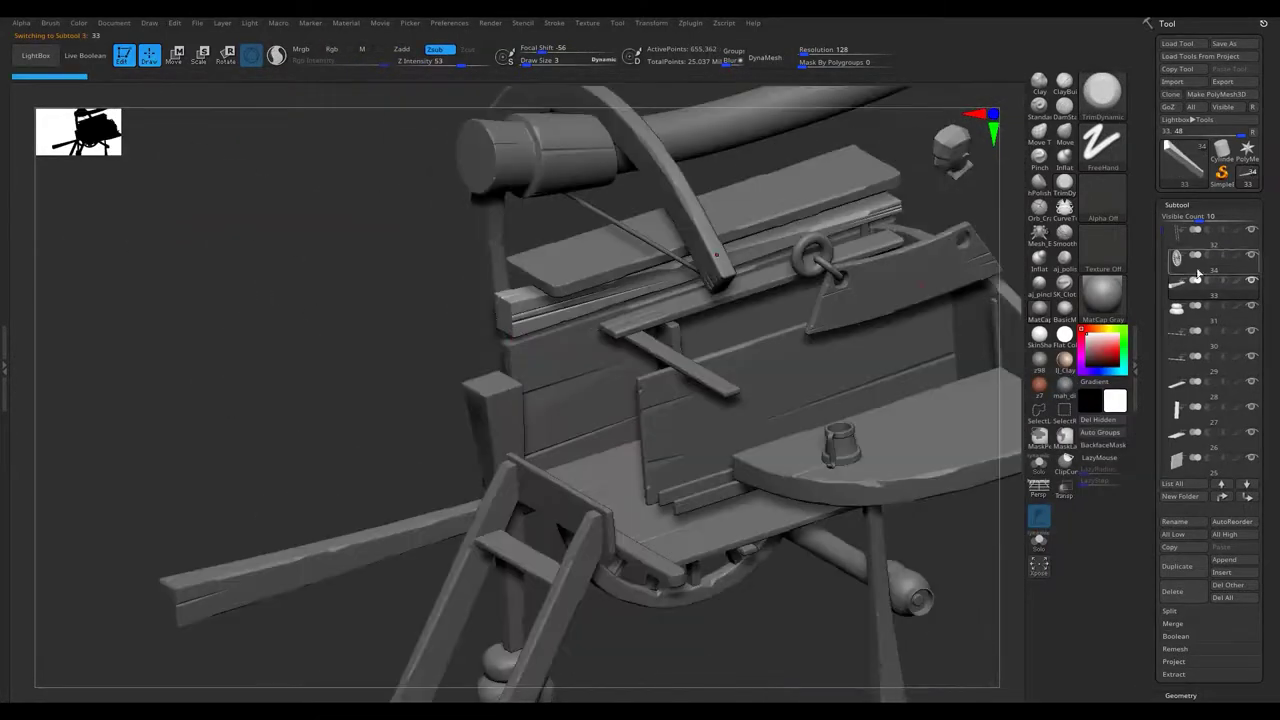
Select the long beam, set the brush size to 6, and lay it horizontally in view.
left_click(493, 312, "alt")
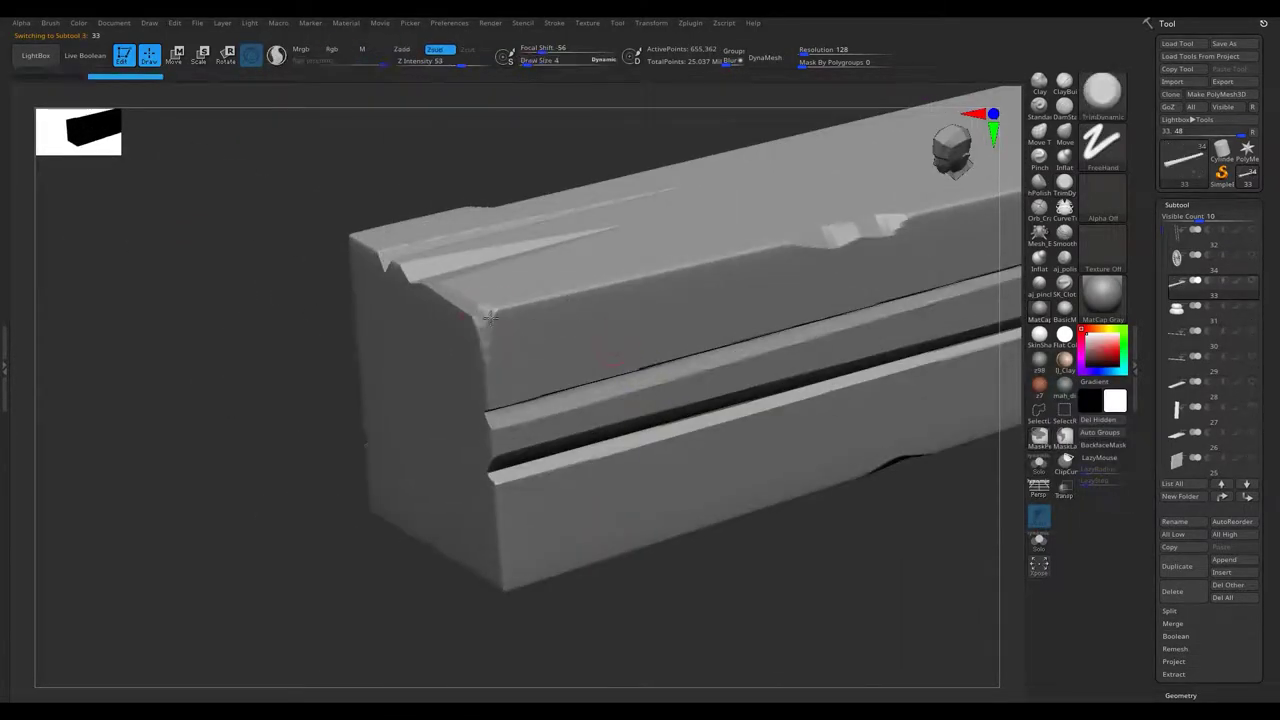
type("6")
key("Return")
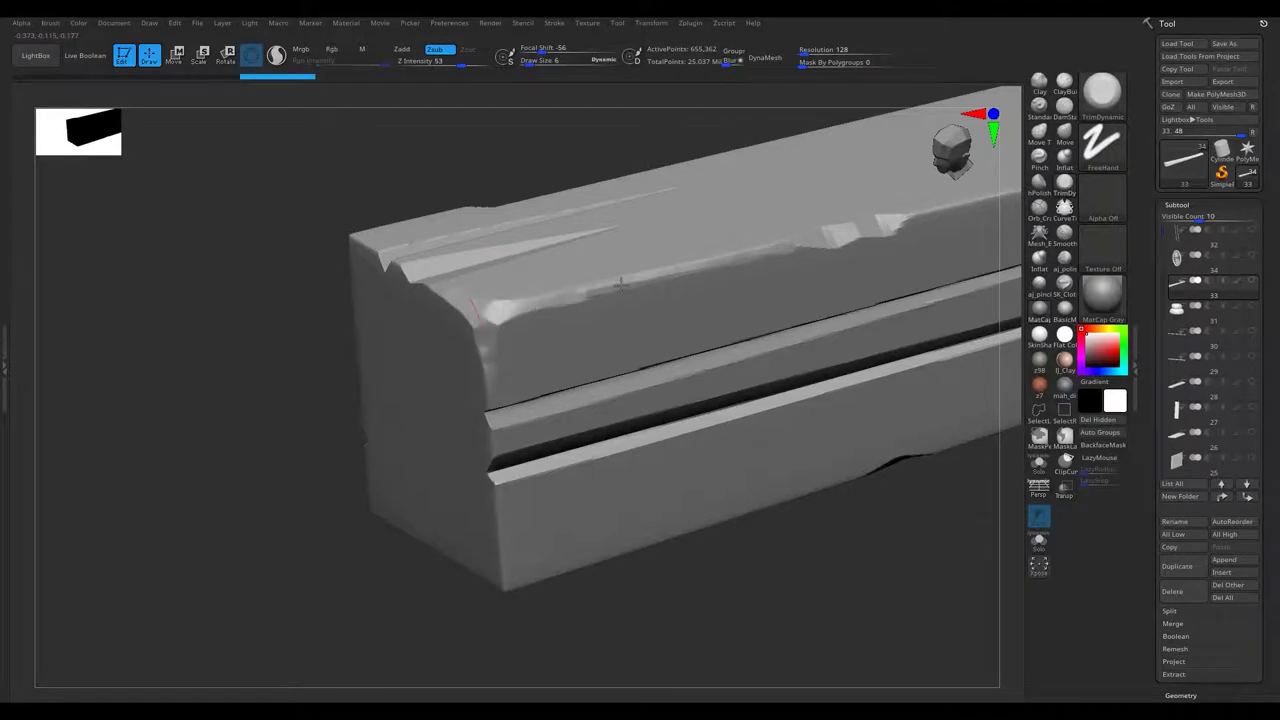
right_click_drag(621, 283, 487, 440)
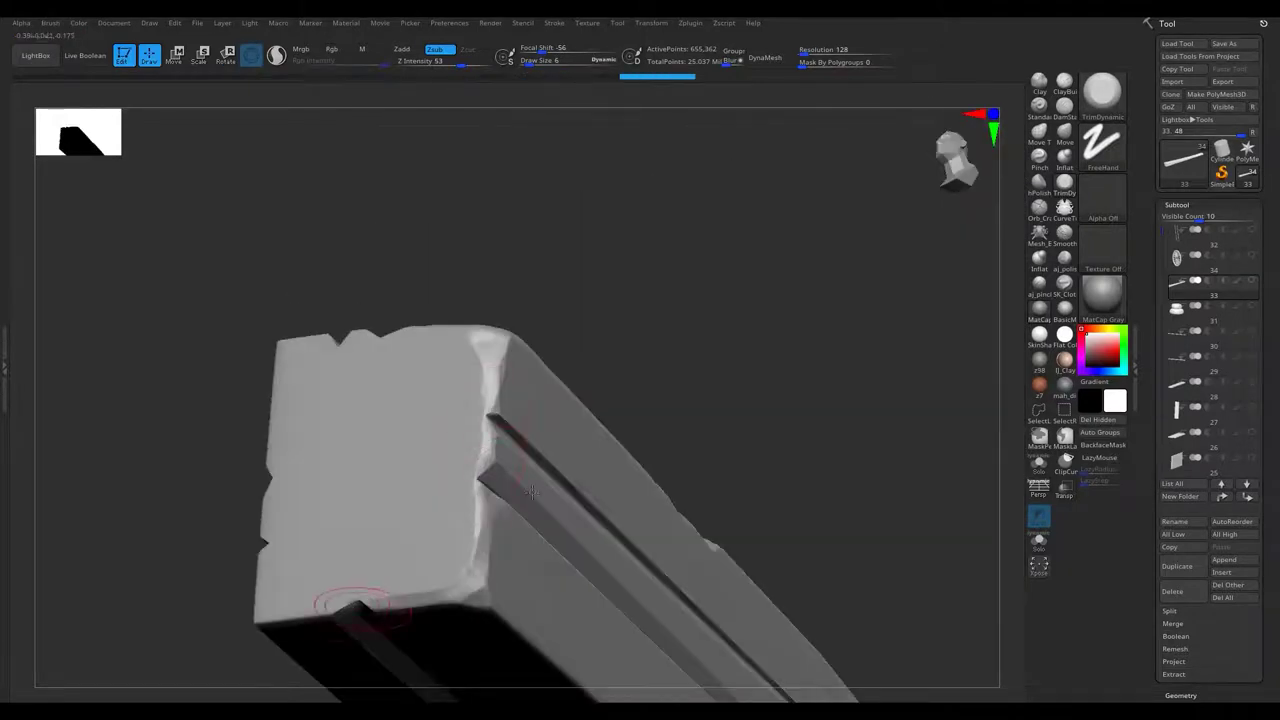
right_click_drag(370, 601, 455, 487)
right_click_drag(447, 414, 377, 274)
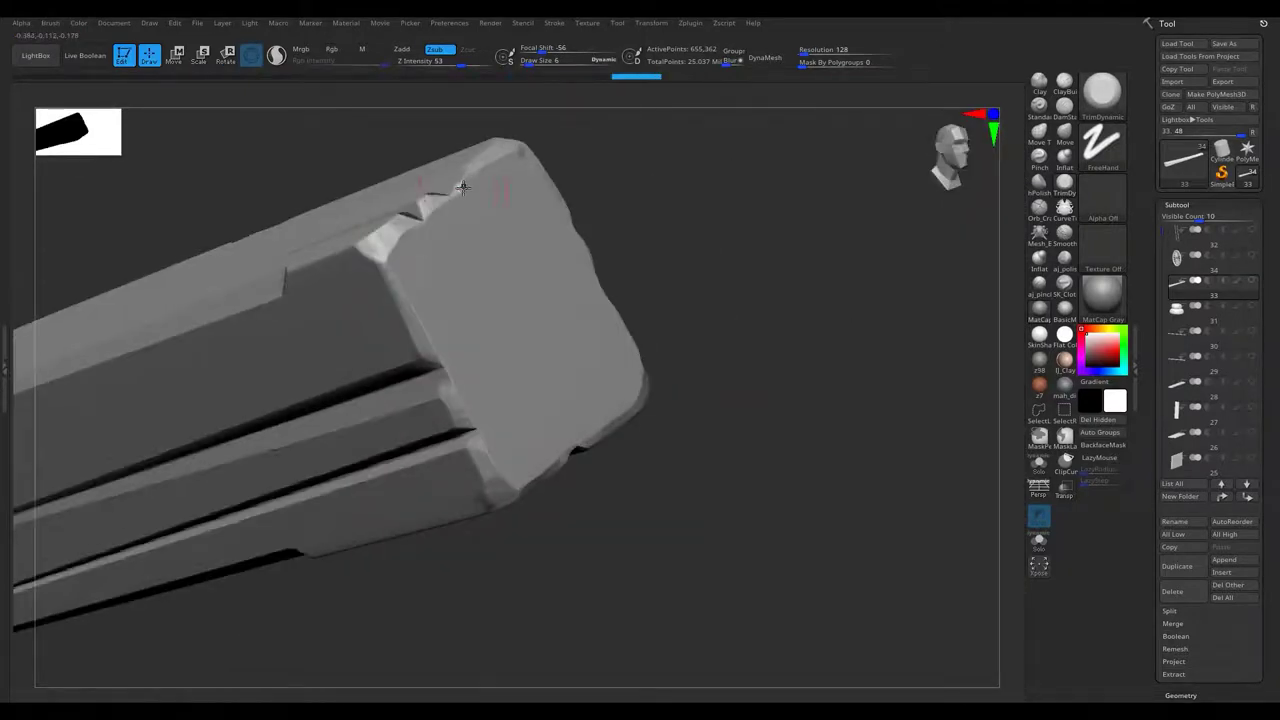
right_click_drag(463, 186, 424, 296)
right_click_drag(359, 370, 434, 390)
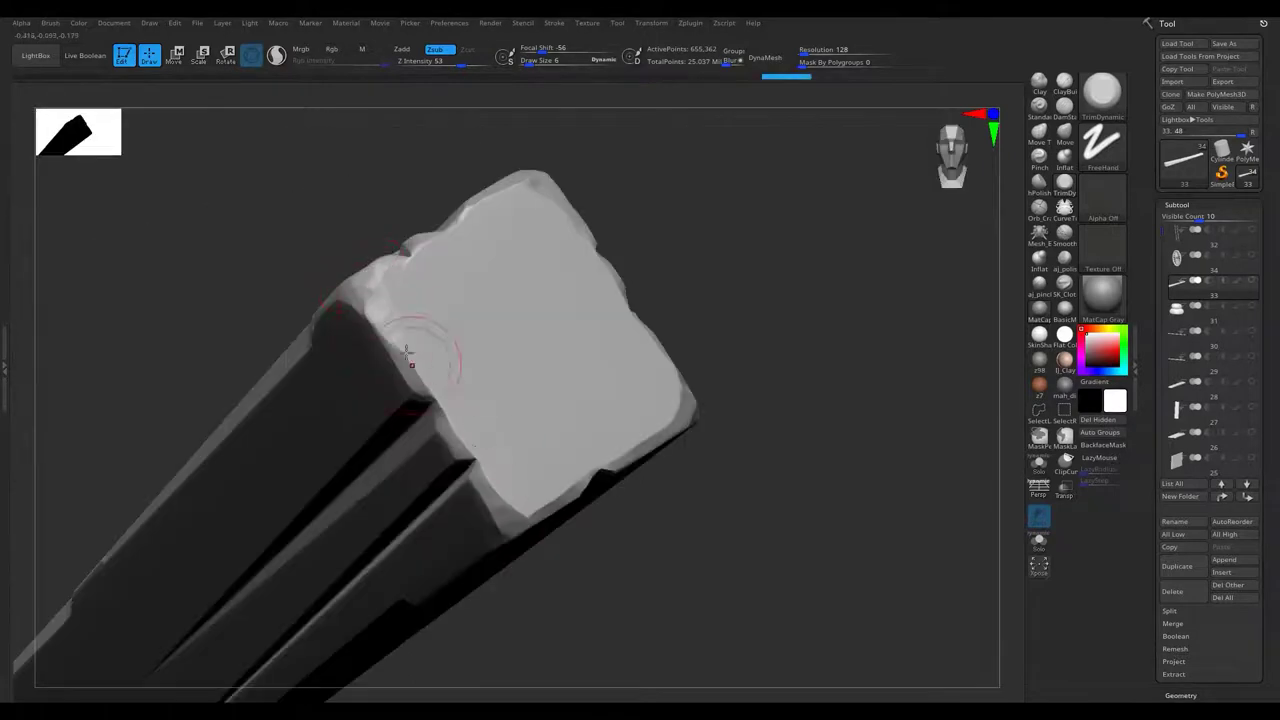
mouse_move(537, 509)
right_mouse_down()
mouse_move(543, 380)
mouse_move(571, 400)
mouse_move(571, 313)
mouse_move(511, 243)
mouse_move(674, 237)
right_mouse_up()
right_click_drag(747, 143, 719, 188)
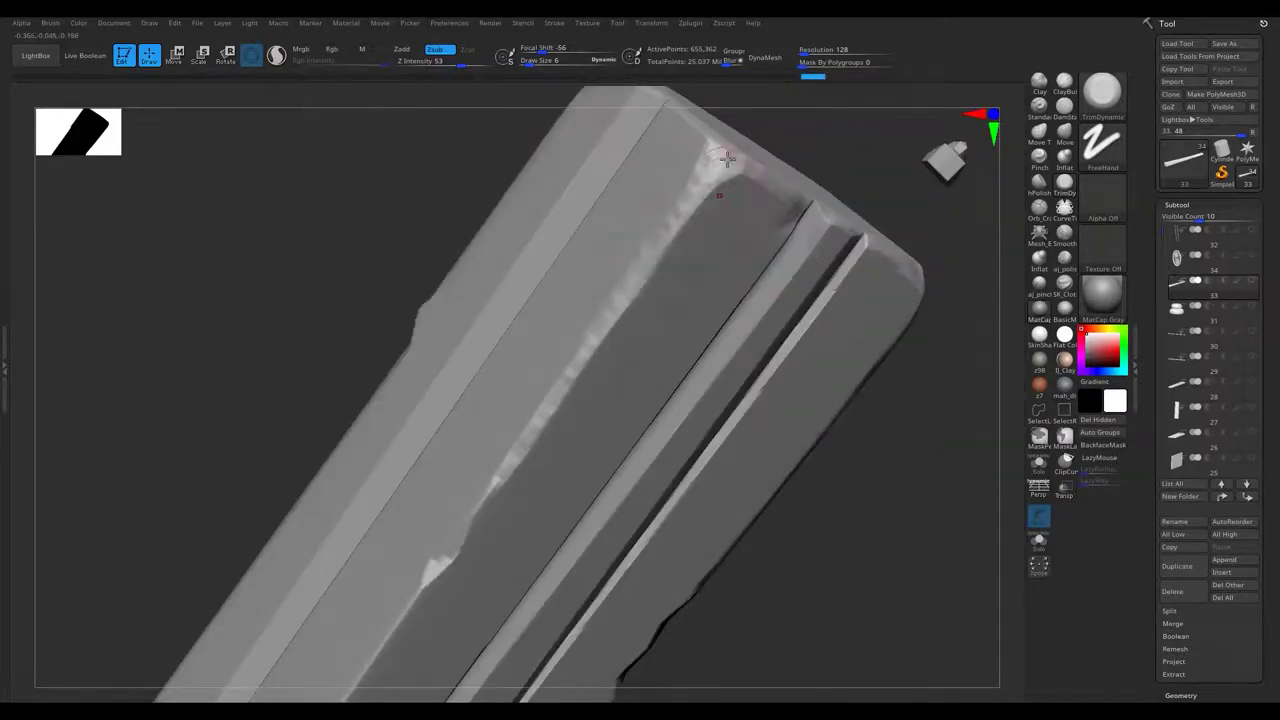
mouse_move(513, 475)
right_mouse_down()
mouse_move(686, 200)
mouse_move(509, 280)
mouse_move(517, 300)
mouse_move(457, 360)
mouse_move(766, 329)
right_mouse_up()
Smooth and wear the beam's groove edge along its full length.
mouse_move(766, 329)
left_mouse_down("shift")
mouse_move(730, 333)
mouse_move(820, 326)
left_mouse_up("shift")
right_click_drag(820, 326, 783, 335)
left_click_drag(783, 335, 729, 366, "shift")
right_click_drag(729, 366, 648, 350)
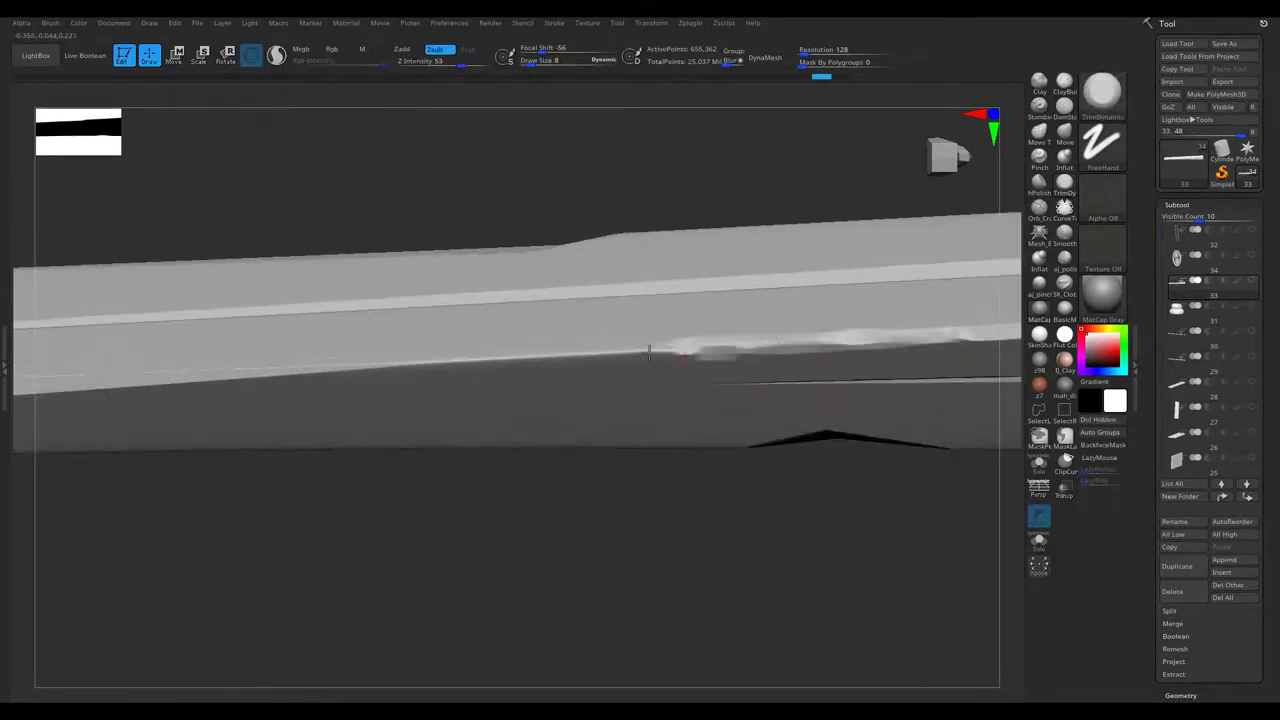
right_click_drag(871, 334, 795, 366)
left_click_drag(463, 362, 250, 370, "shift")
right_click_drag(250, 370, 603, 405)
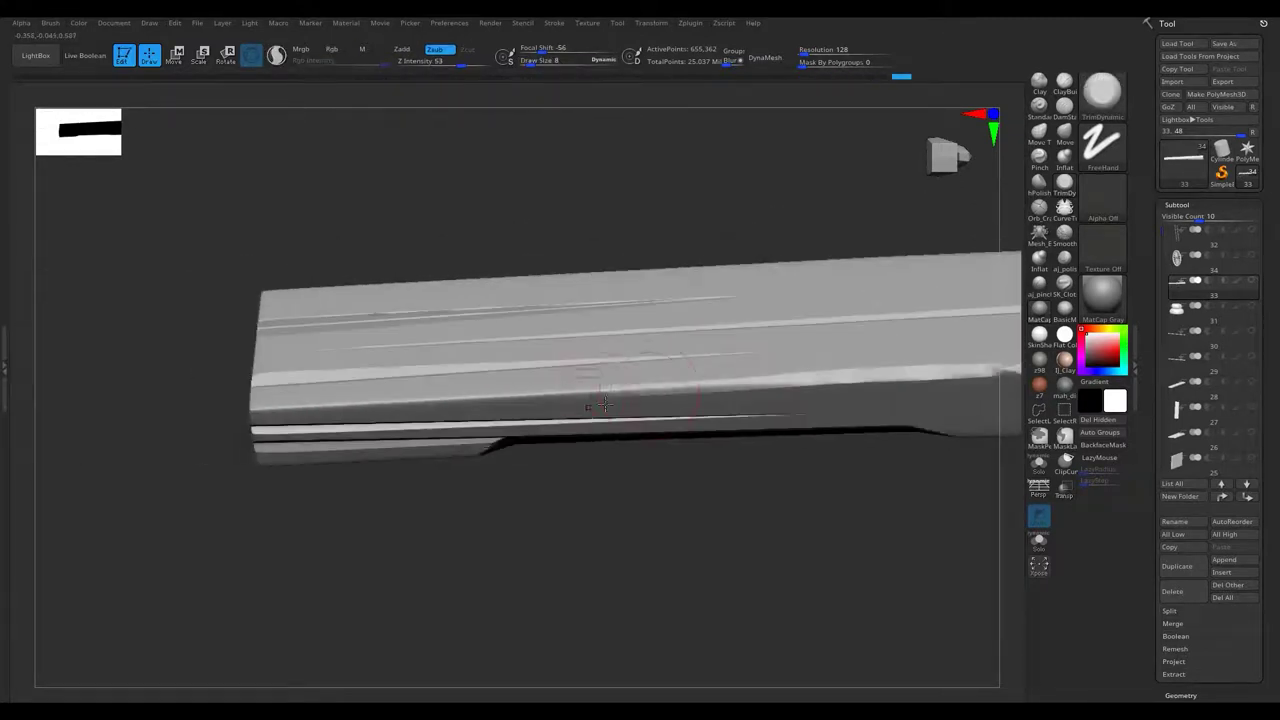
left_click_drag(413, 397, 250, 405, "shift")
mouse_move(250, 405)
right_mouse_down()
mouse_move(286, 400)
mouse_move(386, 486)
mouse_move(300, 390)
right_mouse_up()
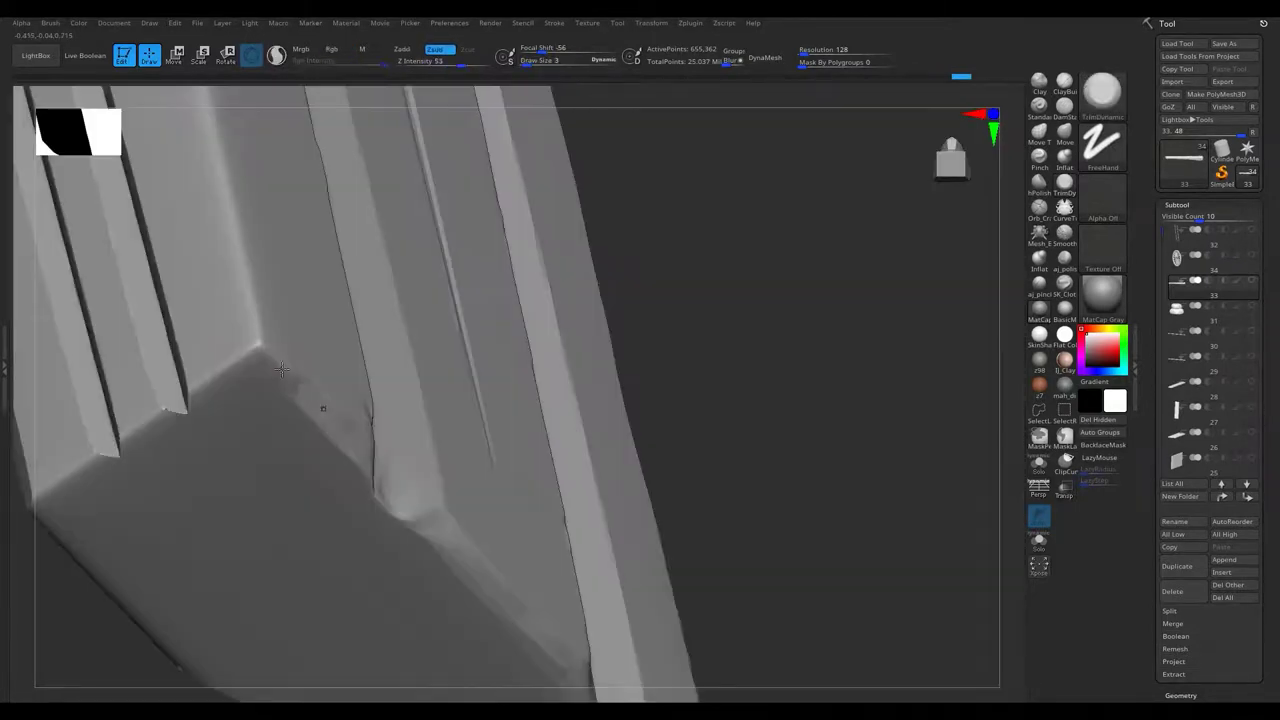
left_click_drag(280, 340, 200, 390, "shift")
mouse_move(200, 390)
right_mouse_down()
mouse_move(586, 357)
mouse_move(520, 360)
mouse_move(543, 221)
mouse_move(517, 363)
mouse_move(534, 220)
right_mouse_up()
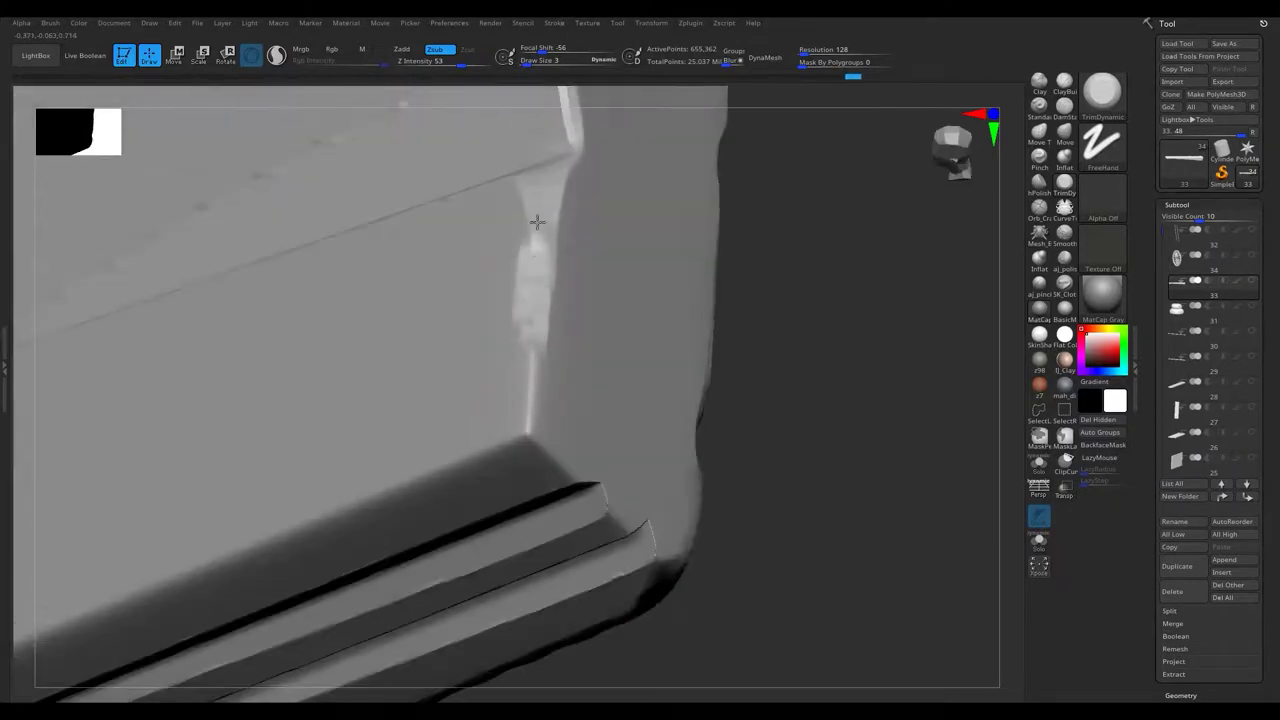
Inspect the beam's worn ends and bevels with a smaller brush, then switch to the thin bar.
right_click_drag(580, 484, 613, 481)
right_click_drag(549, 346, 418, 466)
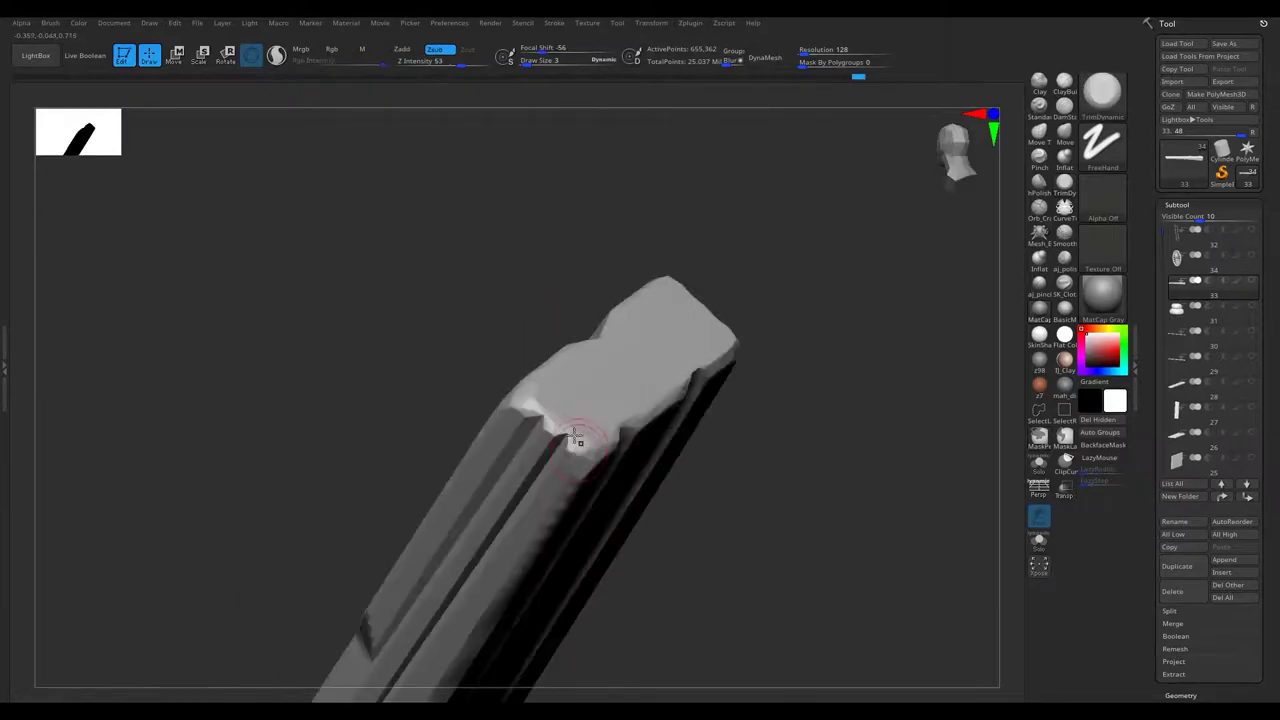
right_click_drag(538, 471, 703, 472)
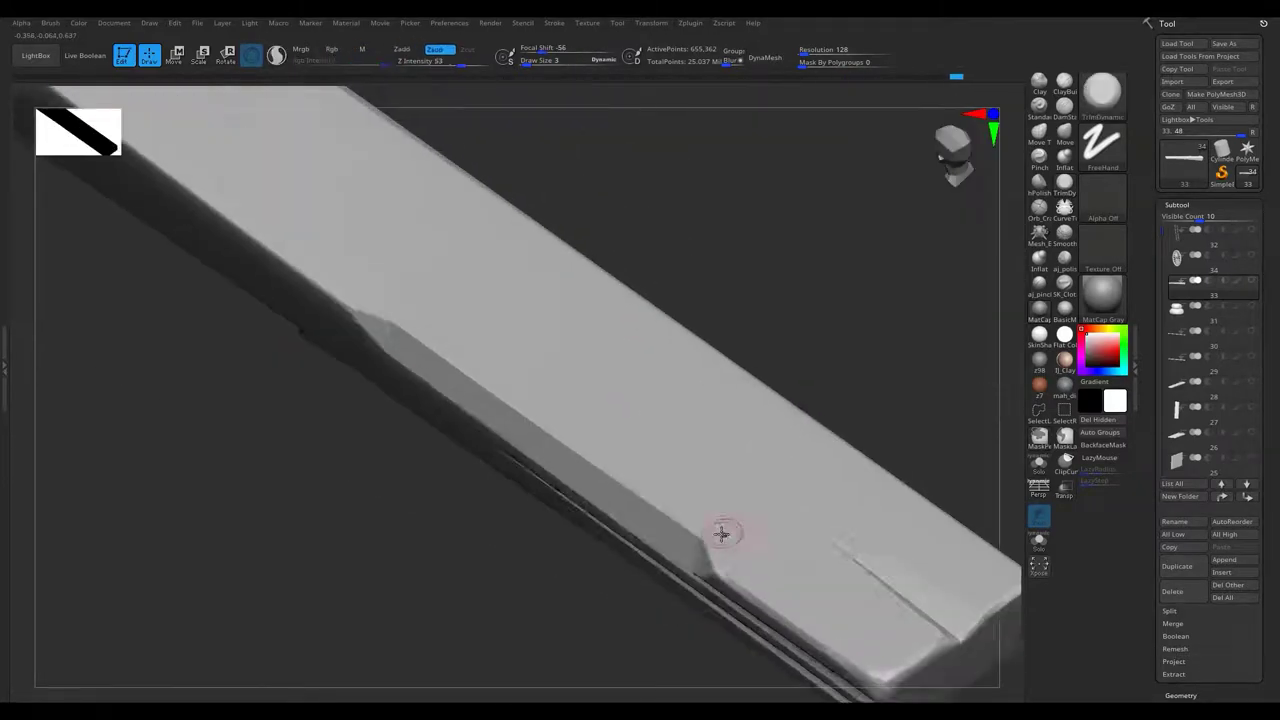
right_click_drag(609, 551, 643, 555)
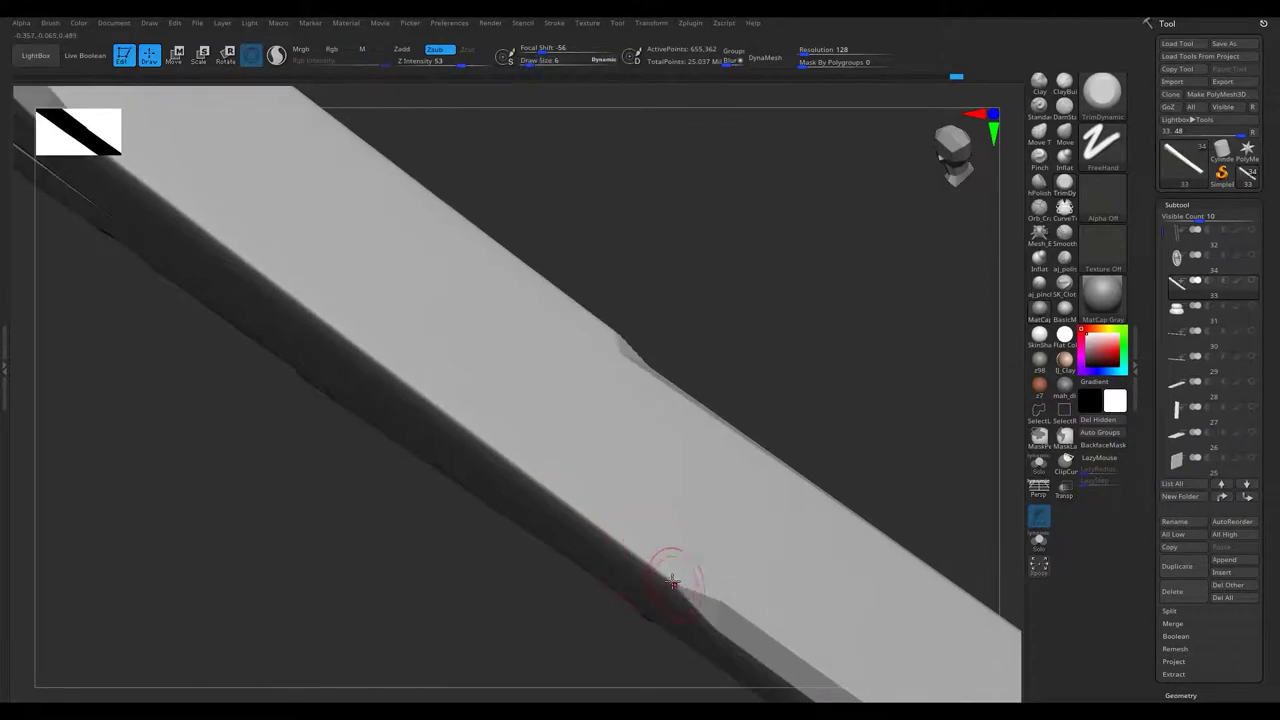
right_click_drag(453, 418, 661, 555)
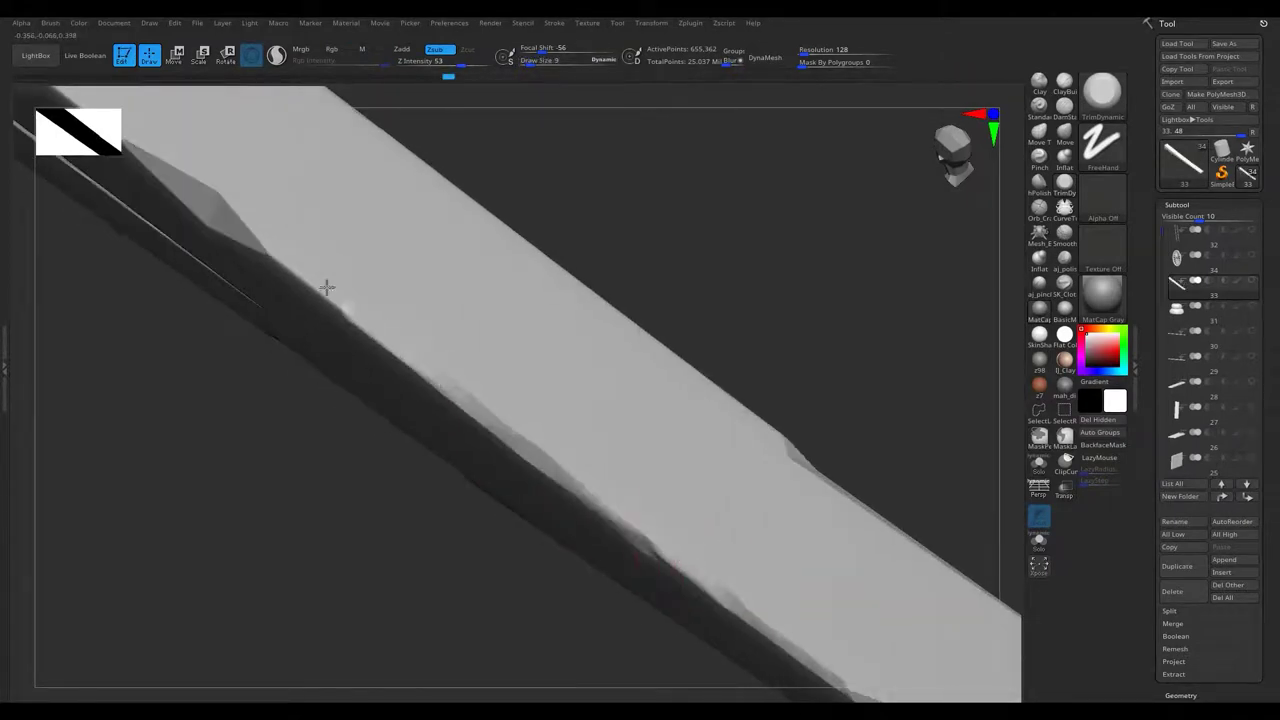
right_click_drag(476, 403, 731, 572)
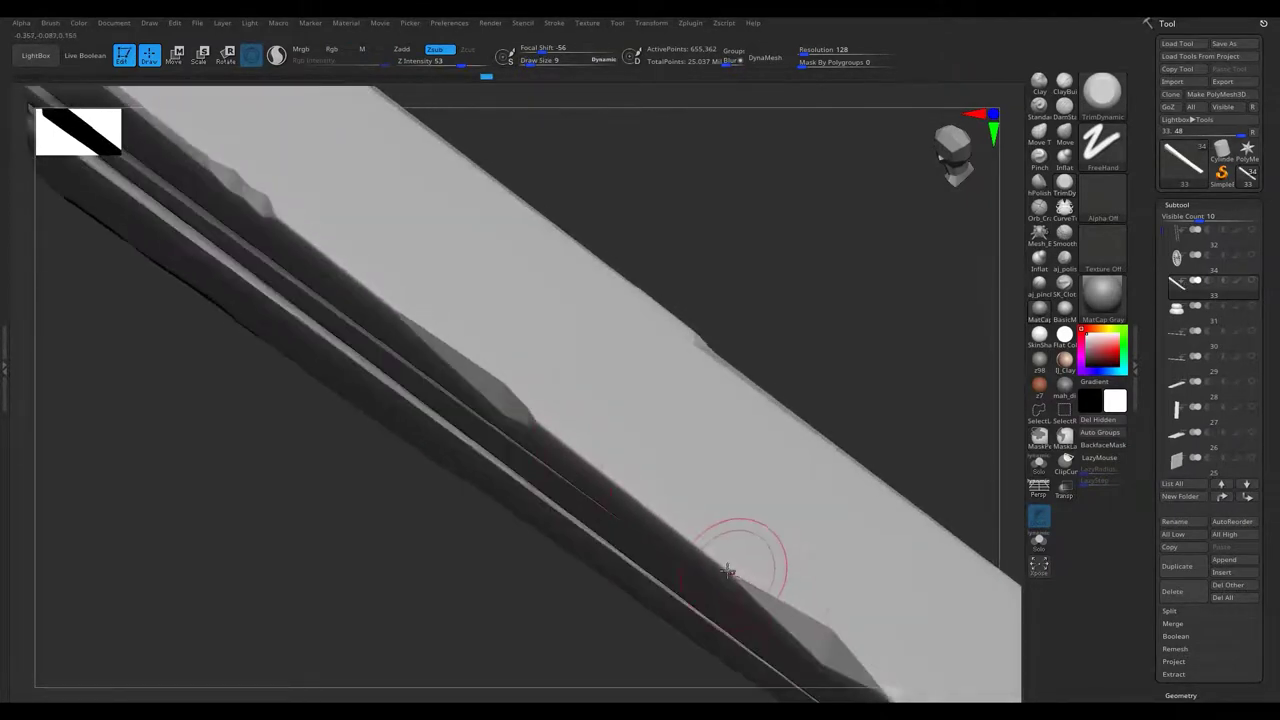
right_click_drag(562, 447, 521, 427)
mouse_move(363, 253)
right_mouse_down()
mouse_move(641, 287)
mouse_move(531, 383)
right_mouse_up()
right_click_drag(483, 611, 443, 580)
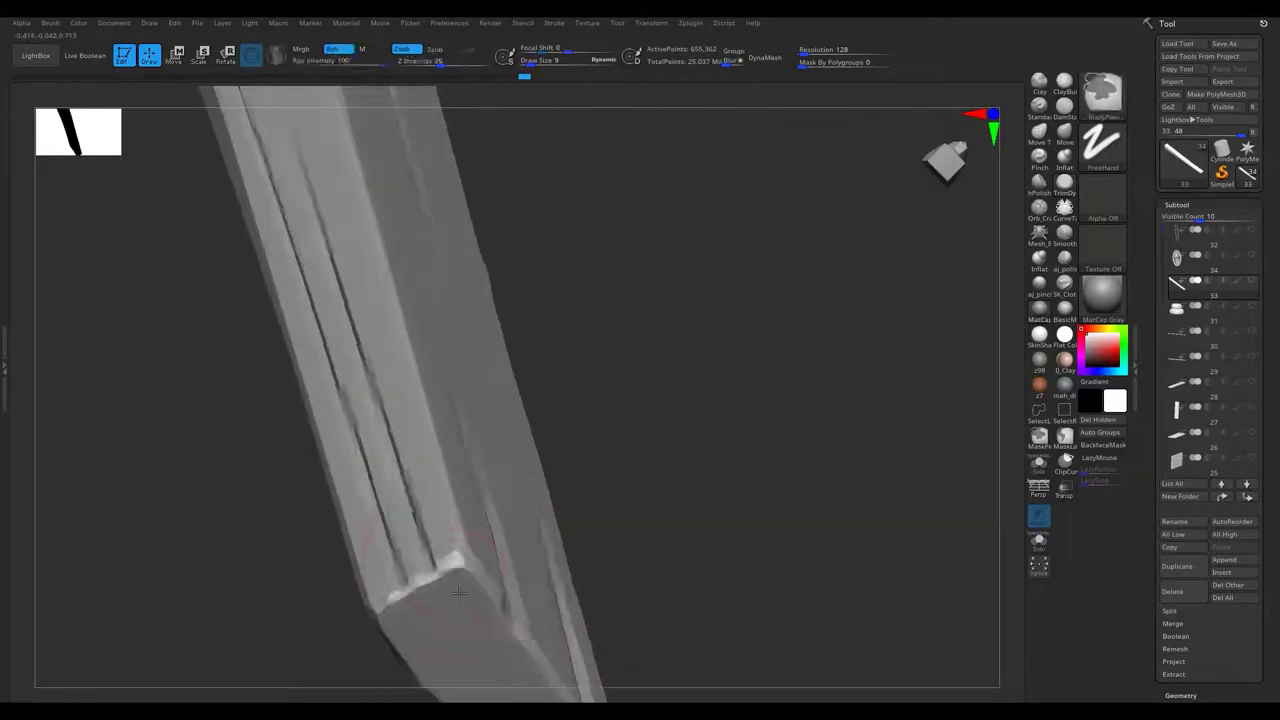
mouse_move(437, 433)
right_mouse_down()
mouse_move(400, 486)
mouse_move(401, 403)
right_mouse_up()
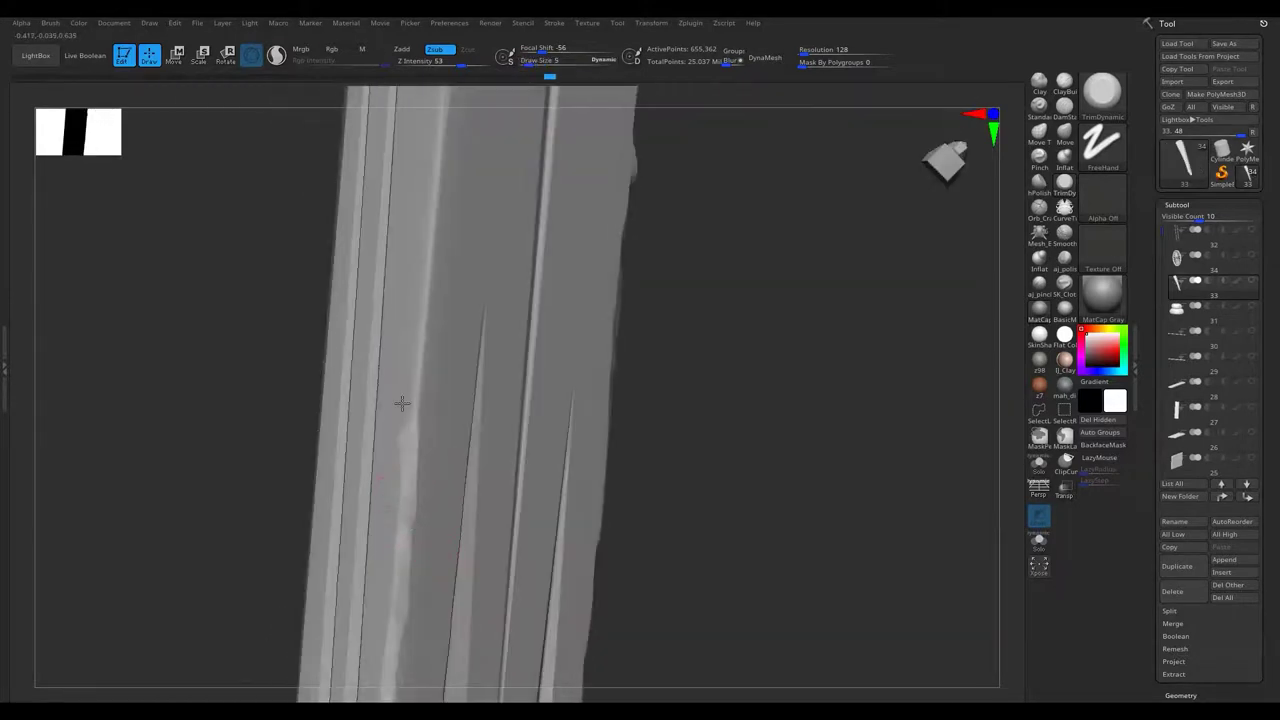
mouse_move(430, 224)
right_mouse_down()
mouse_move(391, 363)
mouse_move(741, 351)
right_mouse_up()
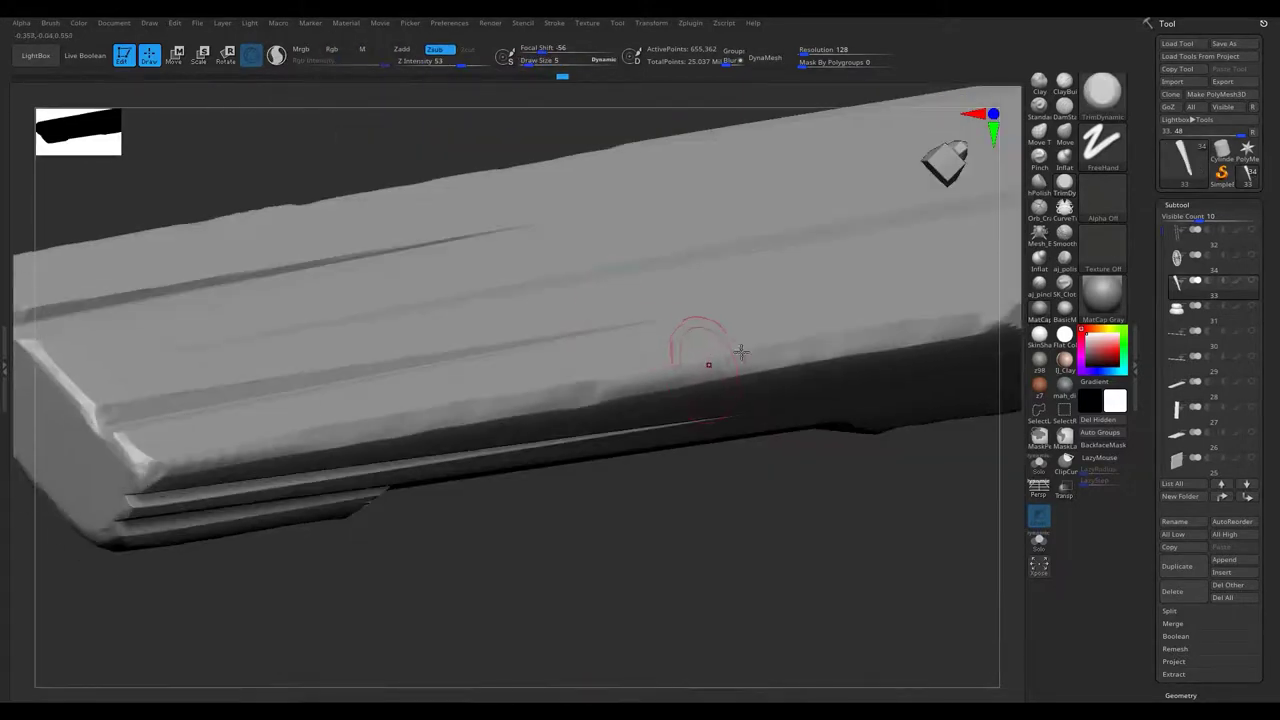
mouse_move(272, 430)
right_mouse_down()
mouse_move(566, 377)
mouse_move(589, 471)
mouse_move(595, 388)
mouse_move(564, 436)
mouse_move(591, 357)
mouse_move(587, 441)
right_mouse_up()
right_click_drag(594, 535, 574, 521)
key("bracketleft")
key("bracketleft")
key("bracketleft")
mouse_move(323, 231)
right_mouse_down()
mouse_move(429, 371)
mouse_move(476, 366)
right_mouse_up()
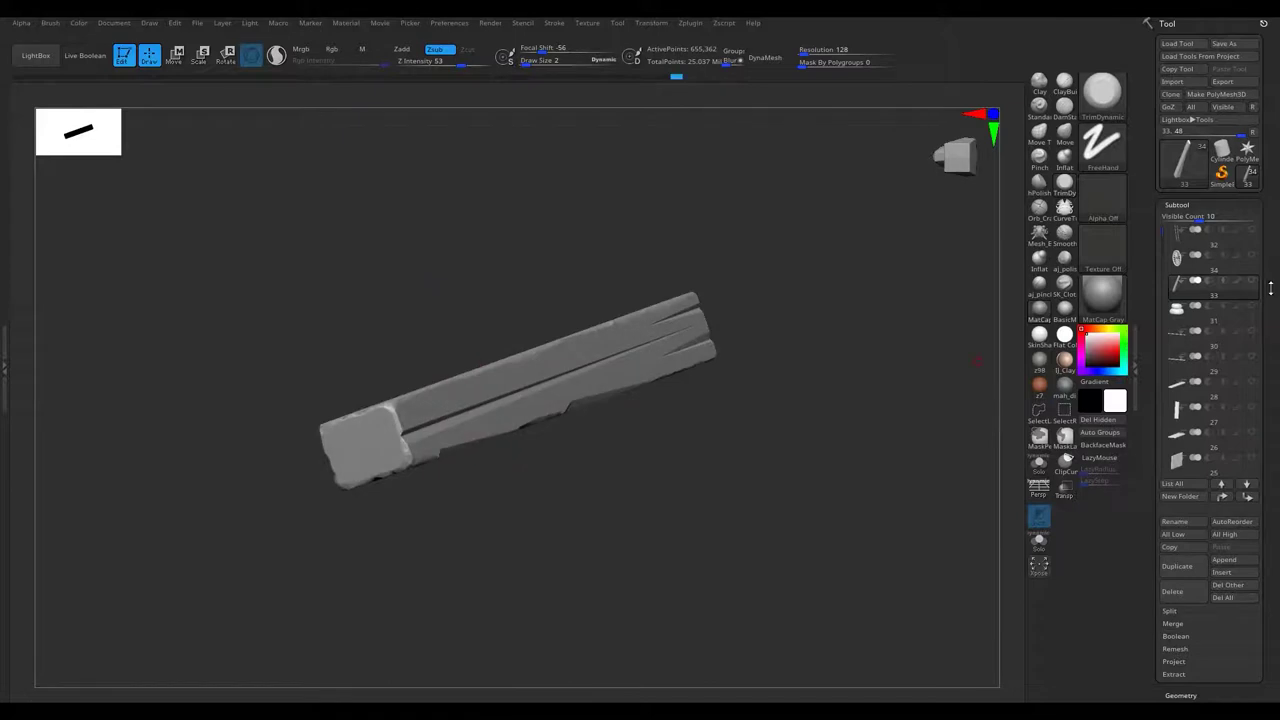
key("Down")
key("Down")
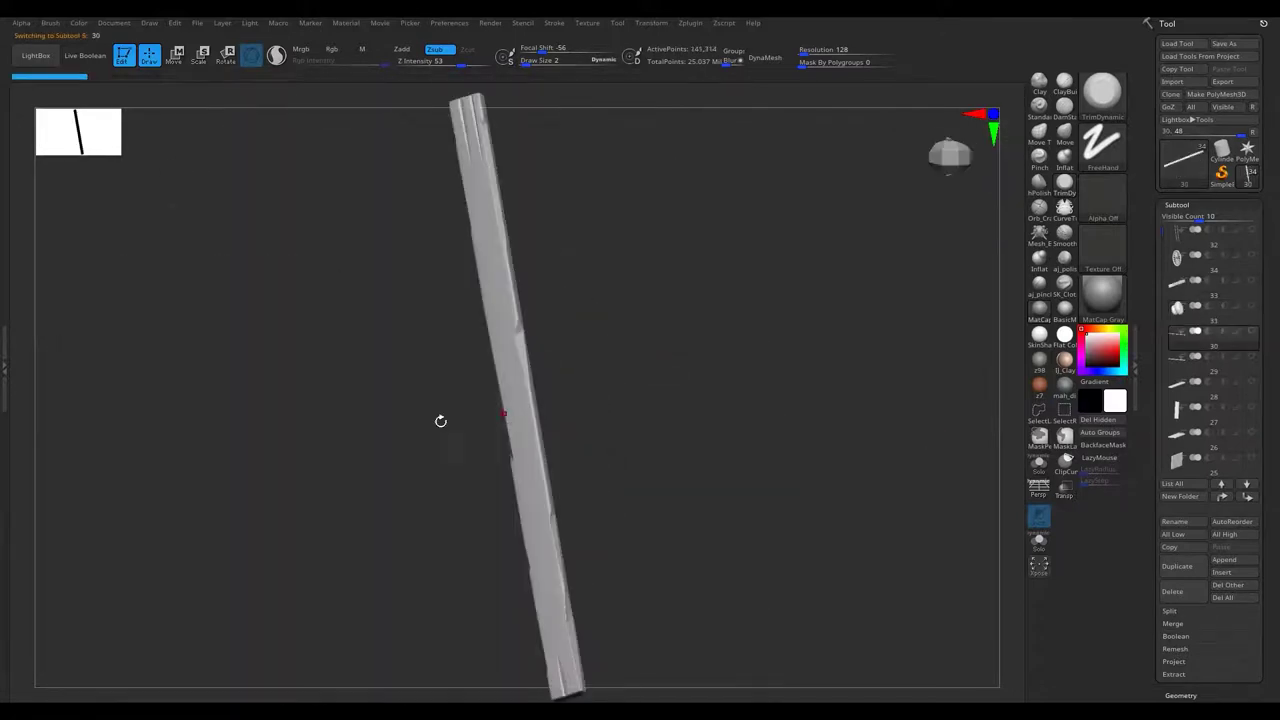
Resize the brush and smooth away a ridge along the thin bar's long edge.
mouse_move(502, 376)
right_mouse_down()
mouse_move(686, 329)
mouse_move(598, 364)
mouse_move(628, 351)
mouse_move(190, 370)
mouse_move(381, 433)
mouse_move(370, 287)
right_mouse_up()
key("bracketright")
key("bracketright")
key("bracketright")
key("bracketleft")
key("bracketleft")
key("bracketleft")
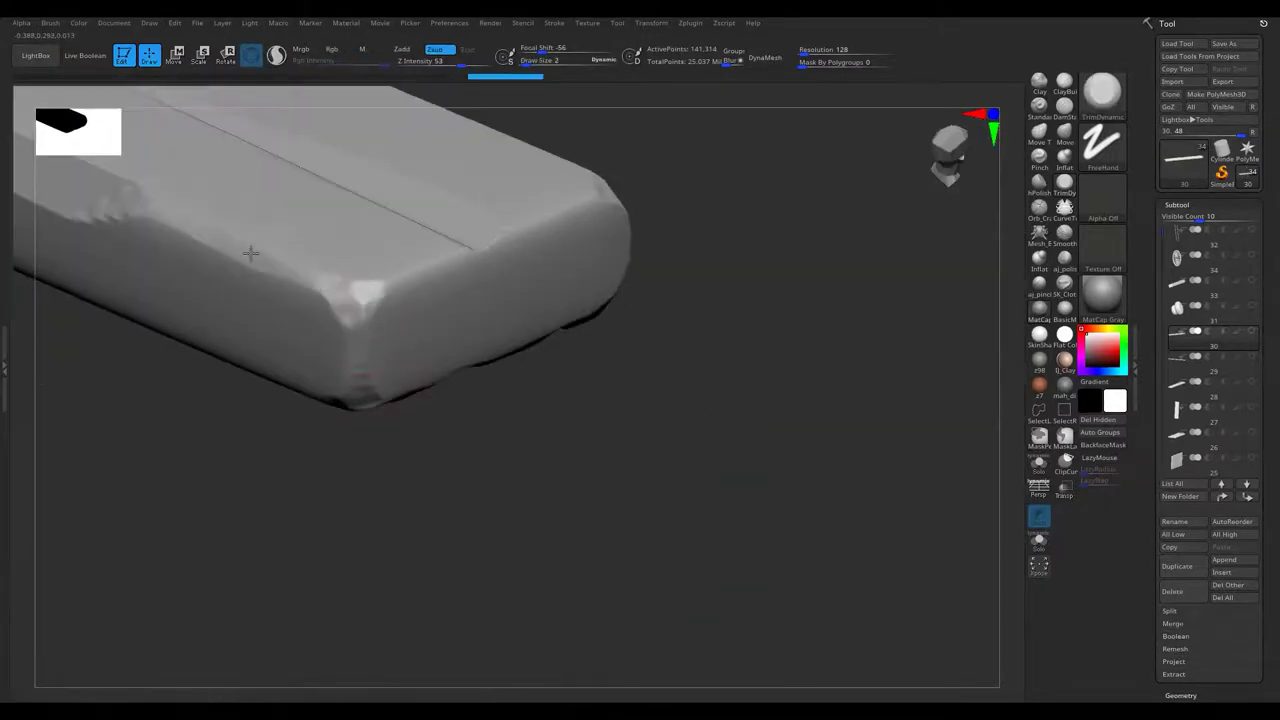
right_click_drag(613, 190, 614, 218)
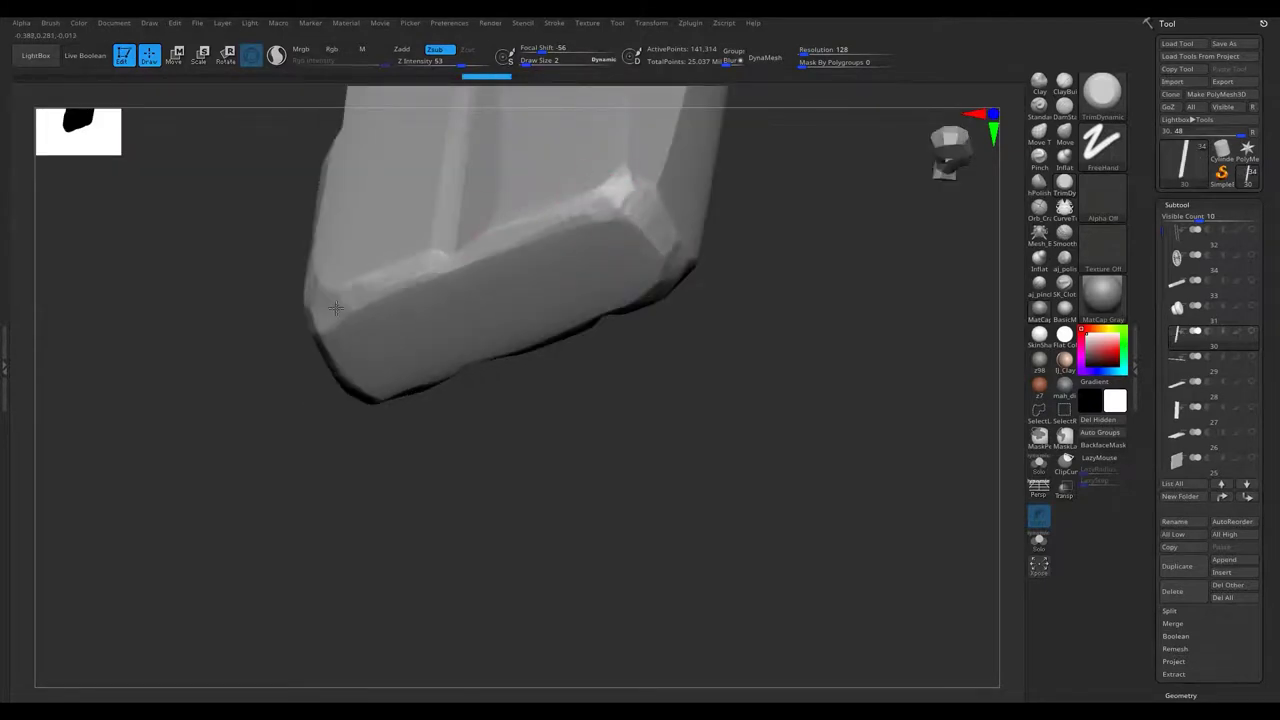
right_click_drag(370, 290, 571, 215)
mouse_move(325, 272)
right_mouse_down()
mouse_move(680, 340)
mouse_move(651, 371)
mouse_move(563, 280)
mouse_move(708, 318)
right_mouse_up()
left_click_drag(431, 262, 255, 218)
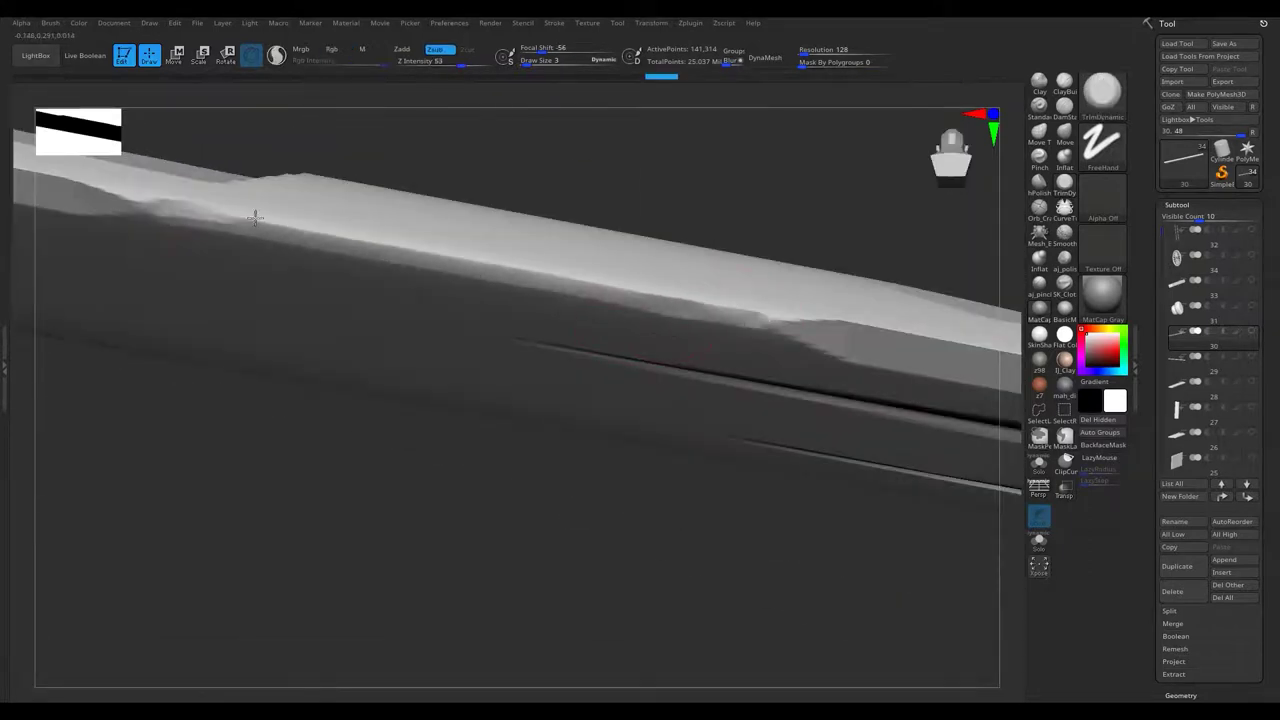
Inspect the bar's rounded end and whole length, then bring a plank into view.
mouse_move(655, 291)
right_mouse_down()
mouse_move(414, 280)
mouse_move(743, 414)
mouse_move(740, 388)
right_mouse_up()
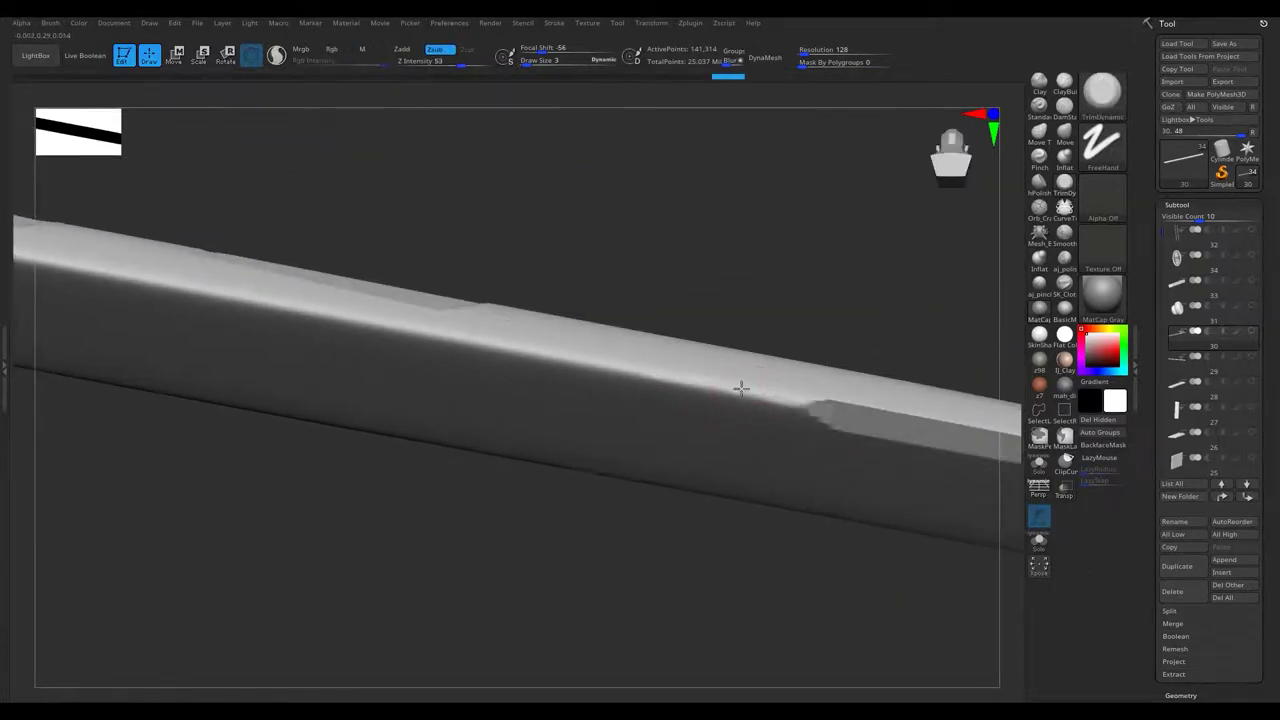
right_click_drag(480, 346, 730, 413)
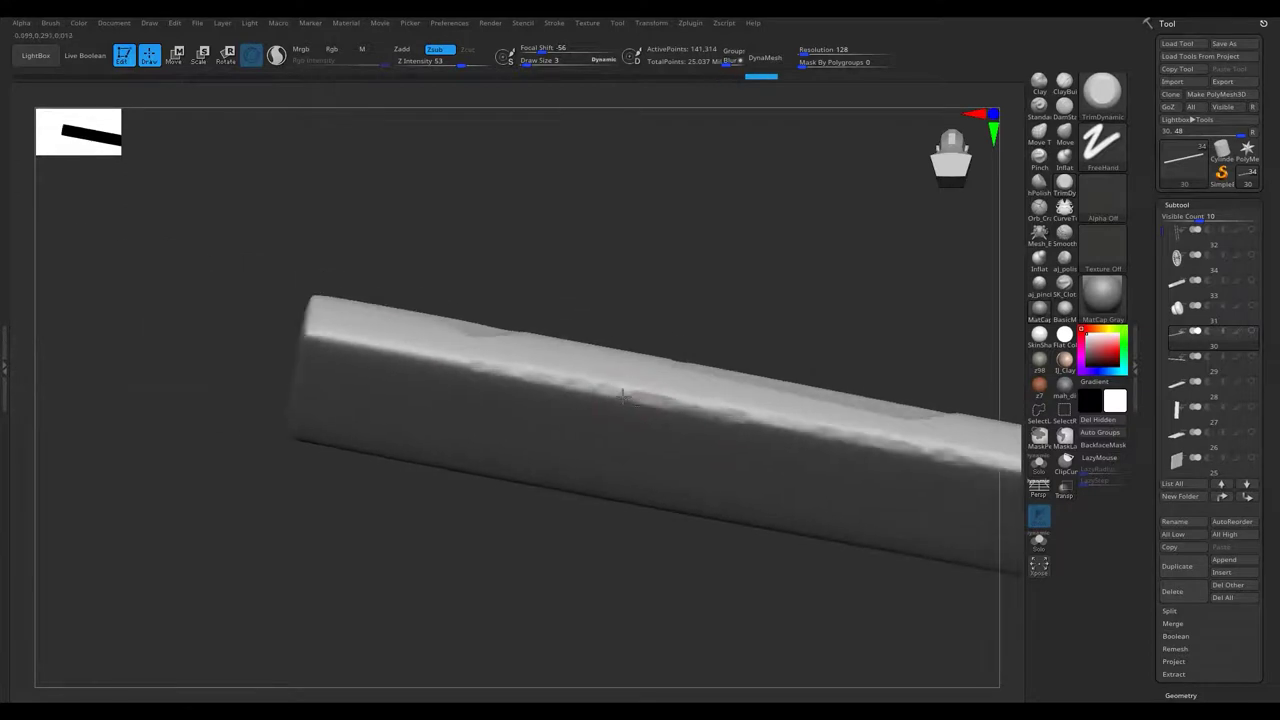
mouse_move(421, 354)
right_mouse_down()
mouse_move(280, 260)
mouse_move(251, 206)
mouse_move(477, 393)
mouse_move(143, 371)
mouse_move(283, 307)
right_mouse_up()
mouse_move(466, 397)
right_mouse_down()
mouse_move(277, 566)
mouse_move(343, 386)
right_mouse_up()
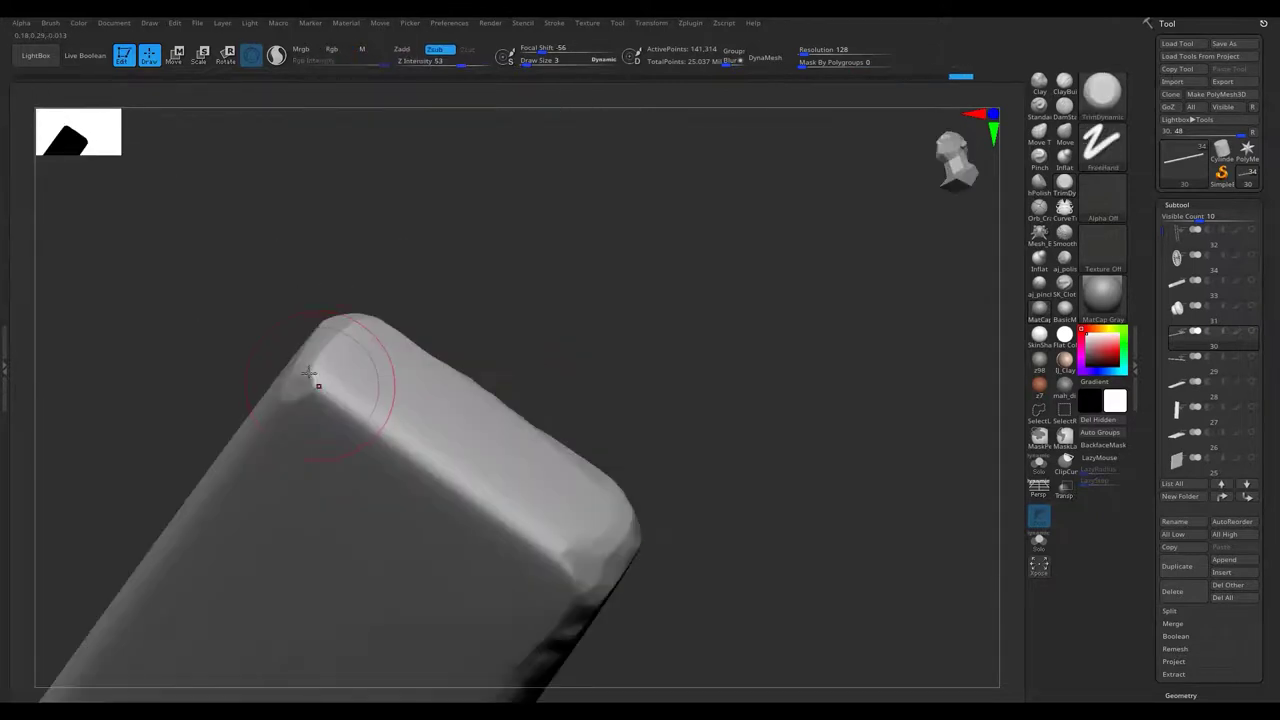
left_click_drag(587, 556, 343, 323)
mouse_move(639, 509)
right_mouse_down()
mouse_move(609, 226)
mouse_move(640, 337)
mouse_move(586, 366)
mouse_move(614, 424)
mouse_move(798, 433)
right_mouse_up()
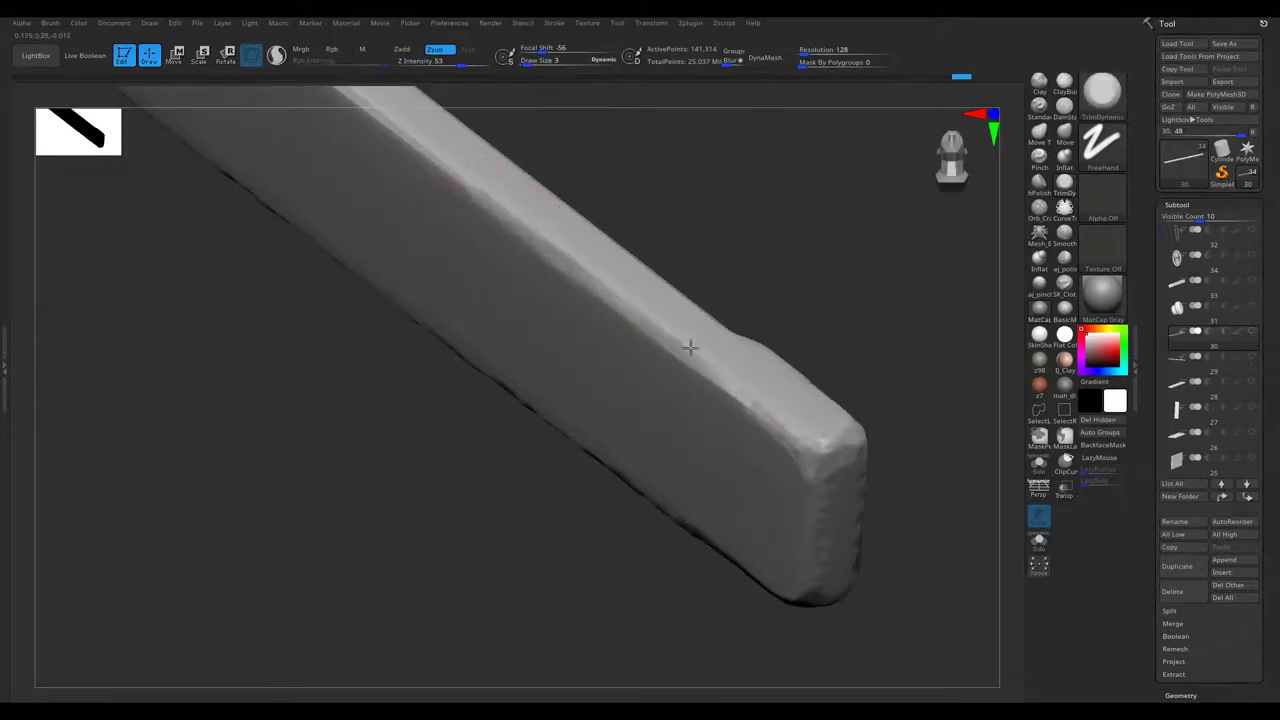
mouse_move(680, 435)
right_mouse_down()
mouse_move(457, 443)
mouse_move(314, 343)
mouse_move(514, 486)
mouse_move(327, 430)
mouse_move(511, 434)
mouse_move(289, 258)
mouse_move(471, 371)
mouse_move(443, 217)
right_mouse_up()
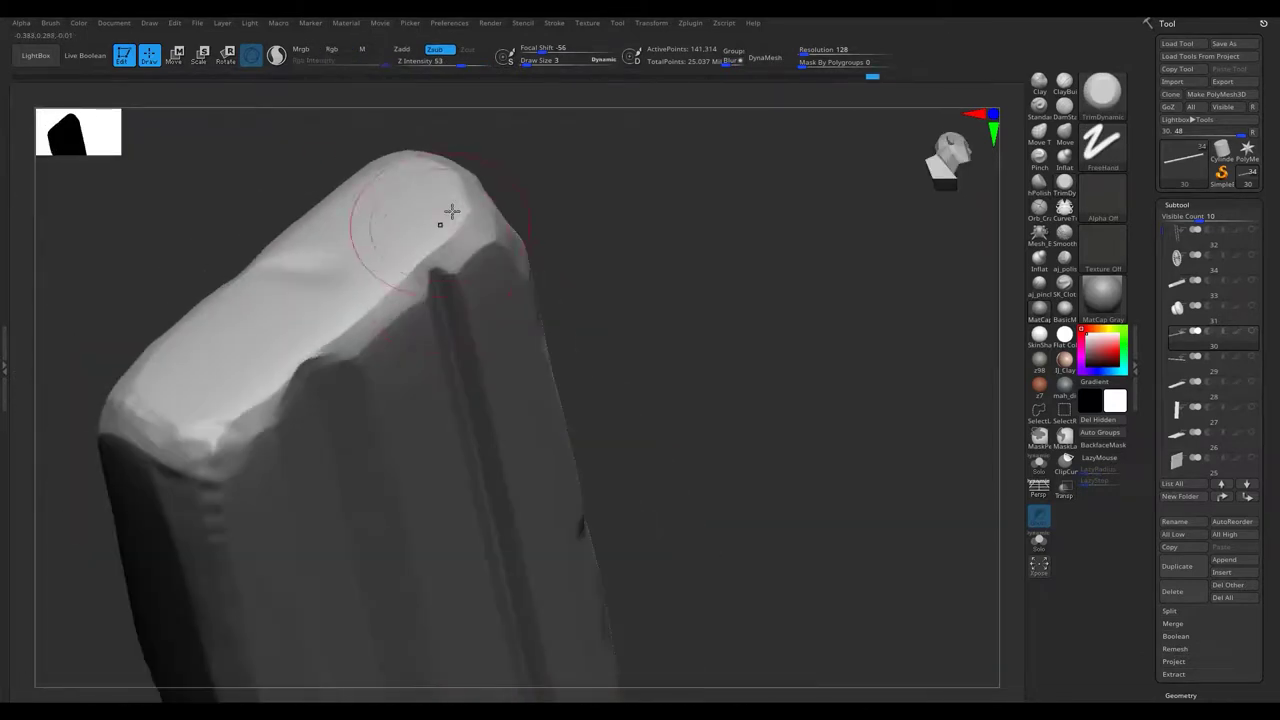
mouse_move(223, 434)
right_mouse_down()
mouse_move(197, 450)
mouse_move(766, 449)
mouse_move(400, 423)
mouse_move(488, 521)
mouse_move(323, 400)
mouse_move(386, 380)
mouse_move(466, 314)
mouse_move(459, 480)
mouse_move(489, 391)
mouse_move(477, 418)
mouse_move(634, 551)
mouse_move(565, 386)
right_mouse_up()
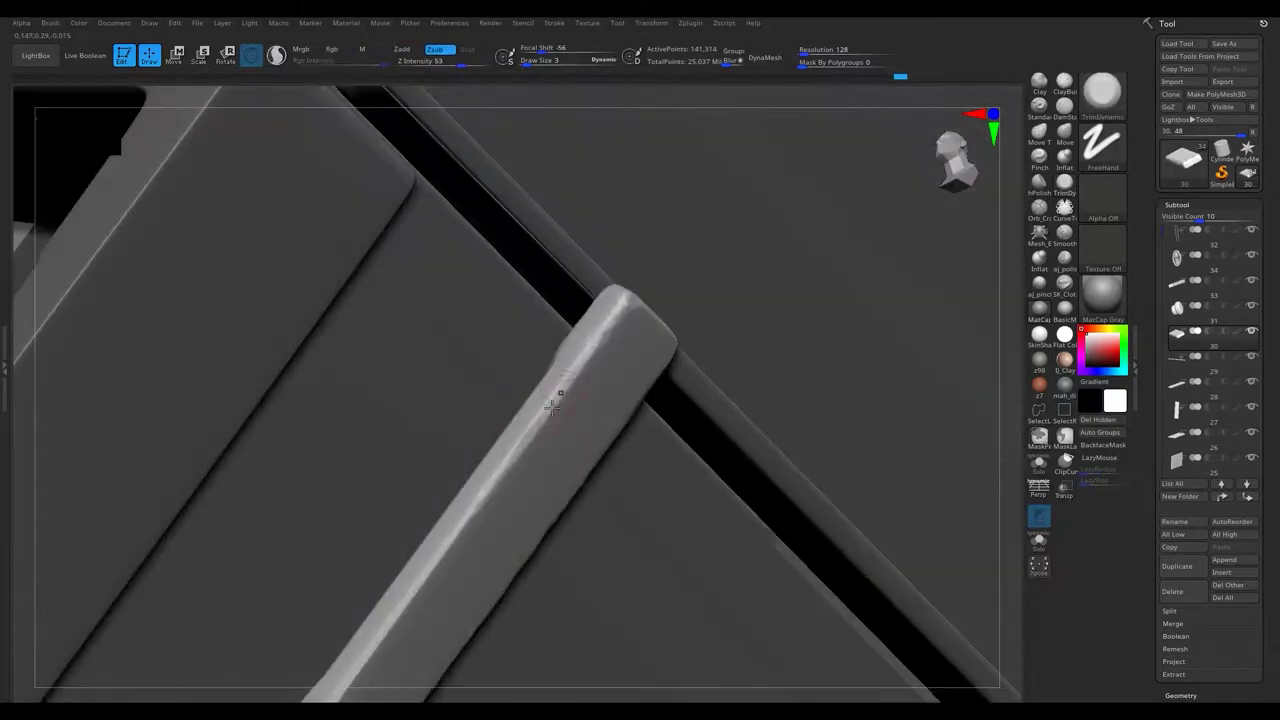
mouse_move(497, 465)
right_mouse_down()
mouse_move(749, 316)
mouse_move(777, 371)
right_mouse_up()
right_click_drag(600, 251, 688, 344)
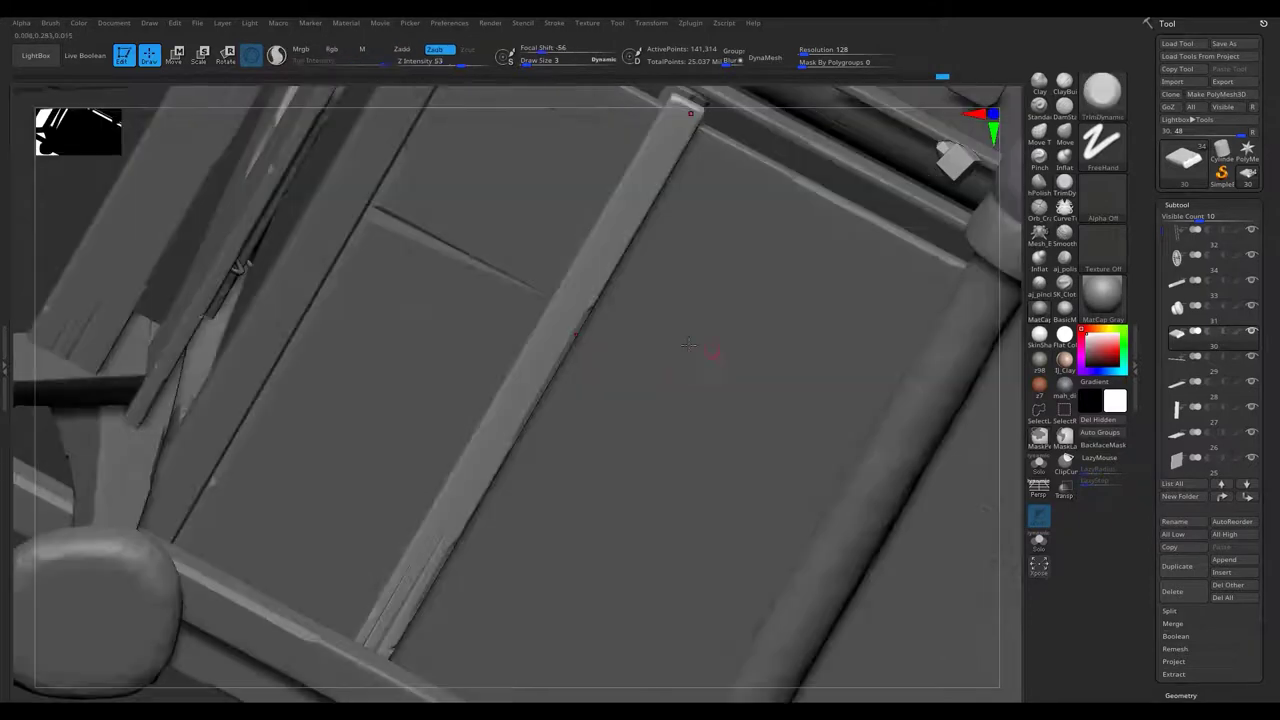
mouse_move(600, 400)
right_mouse_down()
mouse_move(700, 450)
mouse_move(584, 534)
mouse_move(584, 392)
right_mouse_up()
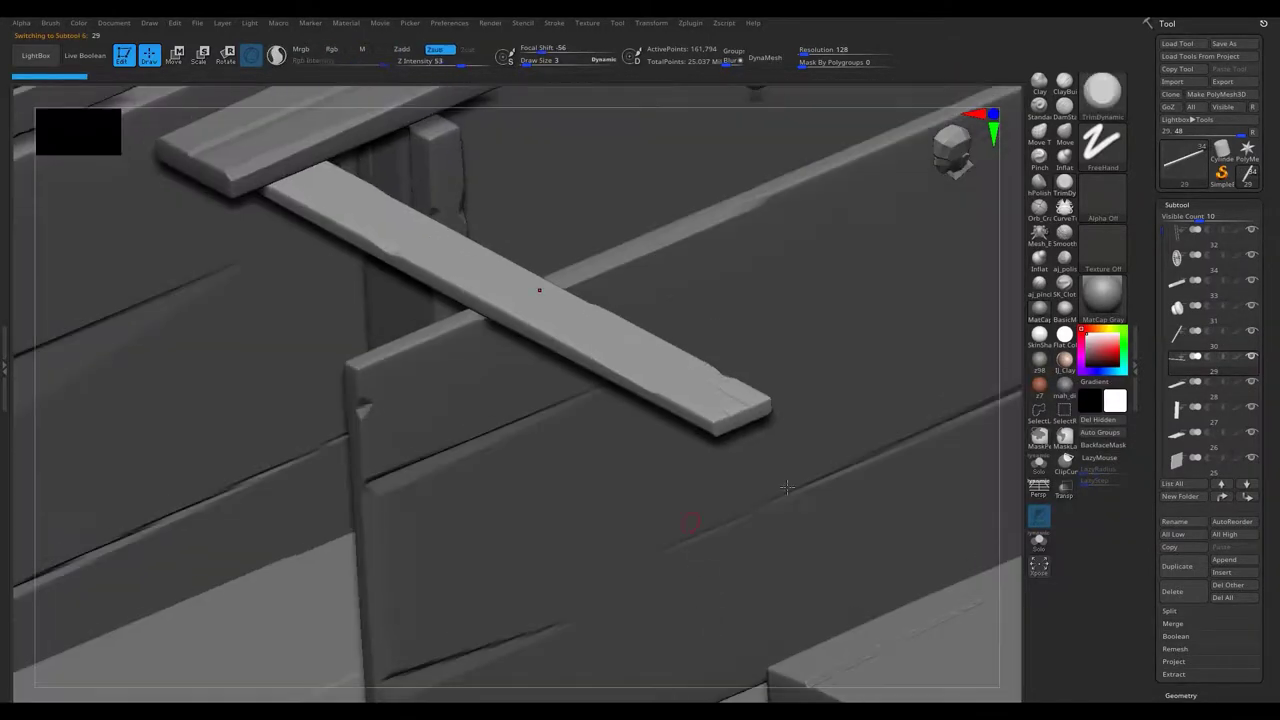
Select the long plank, zoom in and dent its corner edge, then inspect the bevelled end.
left_click(783, 428, "alt")
right_click_drag(784, 428, 690, 472)
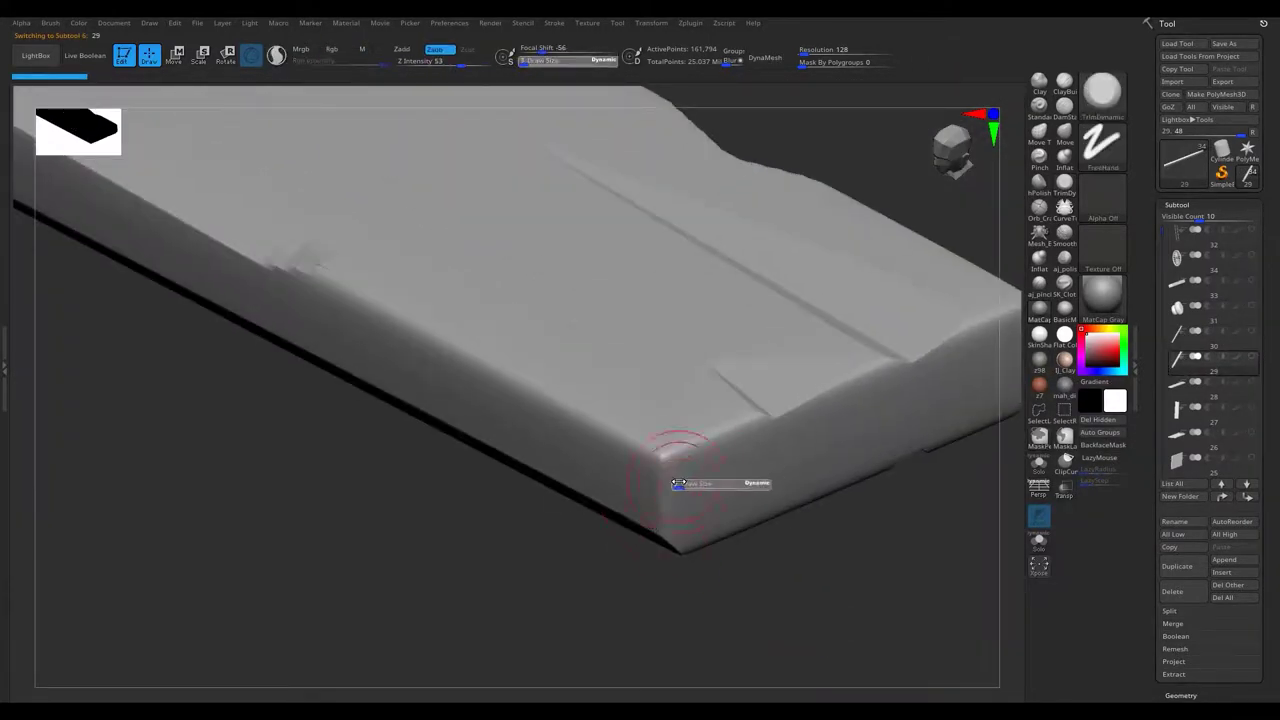
left_click_drag(658, 495, 668, 442)
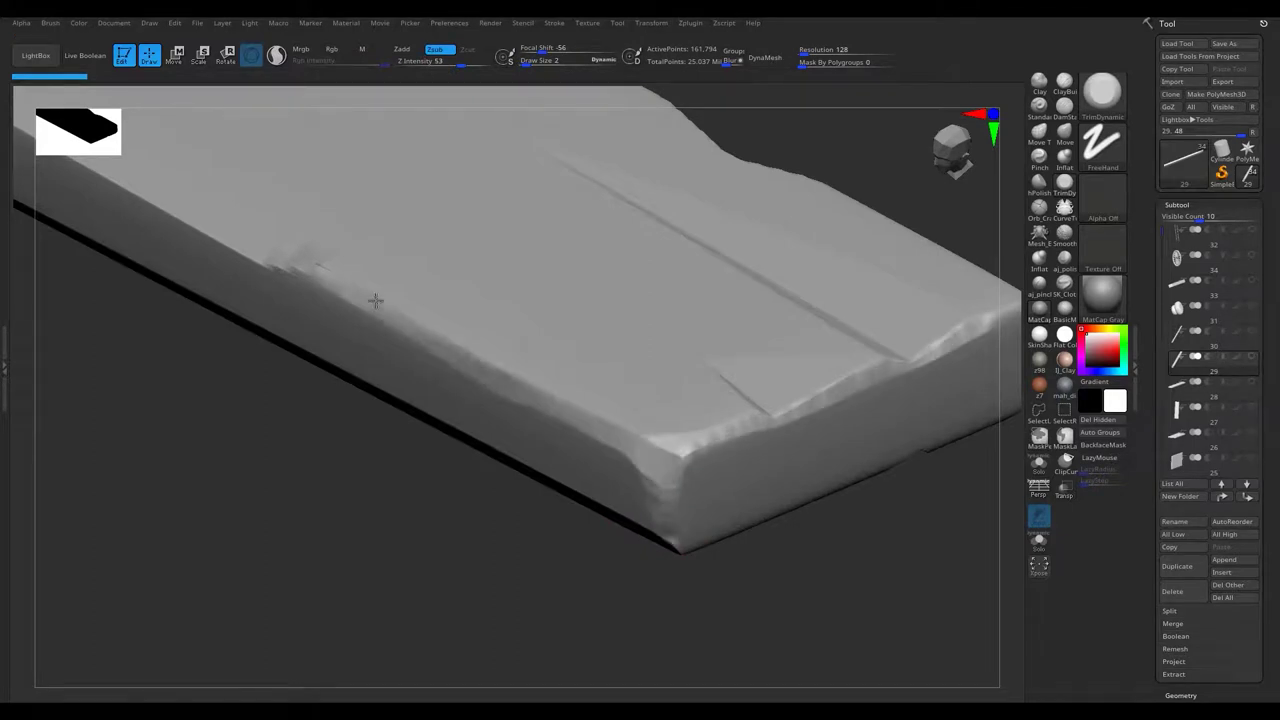
mouse_move(452, 350)
right_mouse_down()
mouse_move(515, 414)
mouse_move(585, 452)
right_mouse_up()
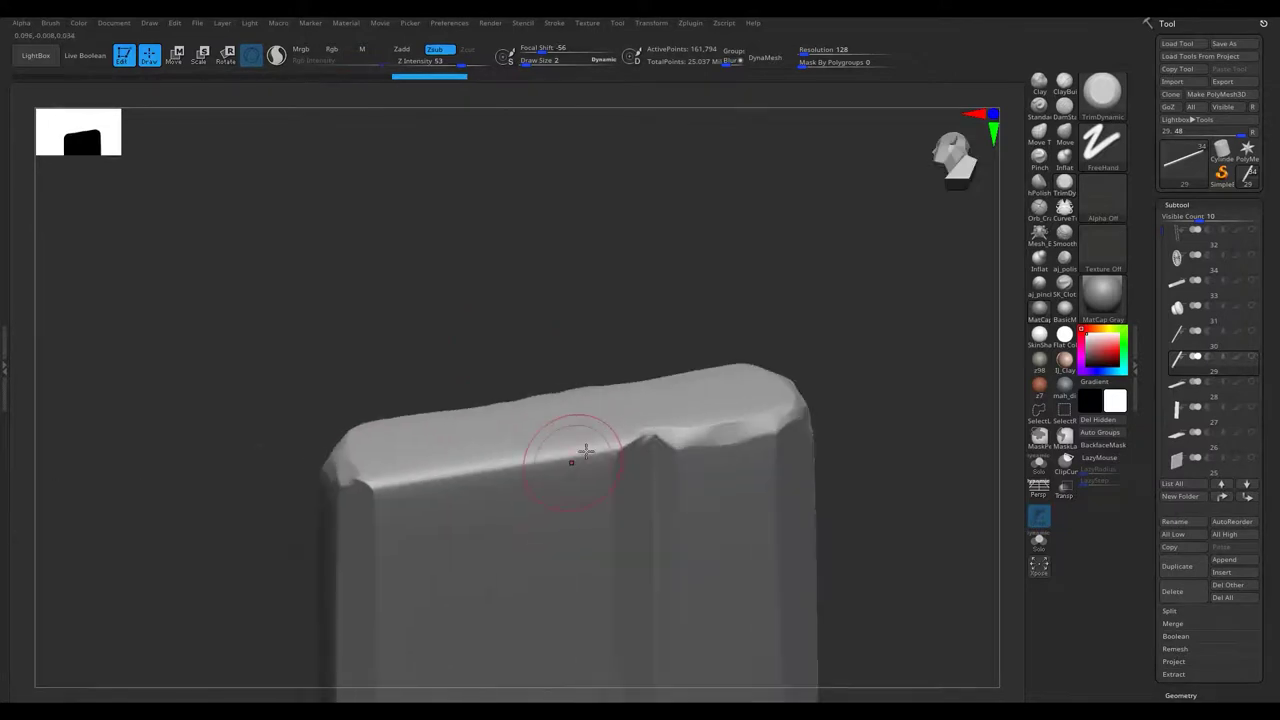
mouse_move(362, 482)
right_mouse_down()
mouse_move(371, 523)
mouse_move(657, 343)
mouse_move(643, 509)
mouse_move(801, 410)
right_mouse_up()
mouse_move(653, 425)
right_mouse_down()
mouse_move(903, 380)
mouse_move(557, 409)
mouse_move(566, 428)
mouse_move(657, 357)
mouse_move(586, 423)
right_mouse_up()
mouse_move(516, 361)
right_mouse_down()
mouse_move(471, 420)
mouse_move(414, 366)
mouse_move(286, 380)
right_mouse_up()
right_click_drag(342, 440, 366, 363)
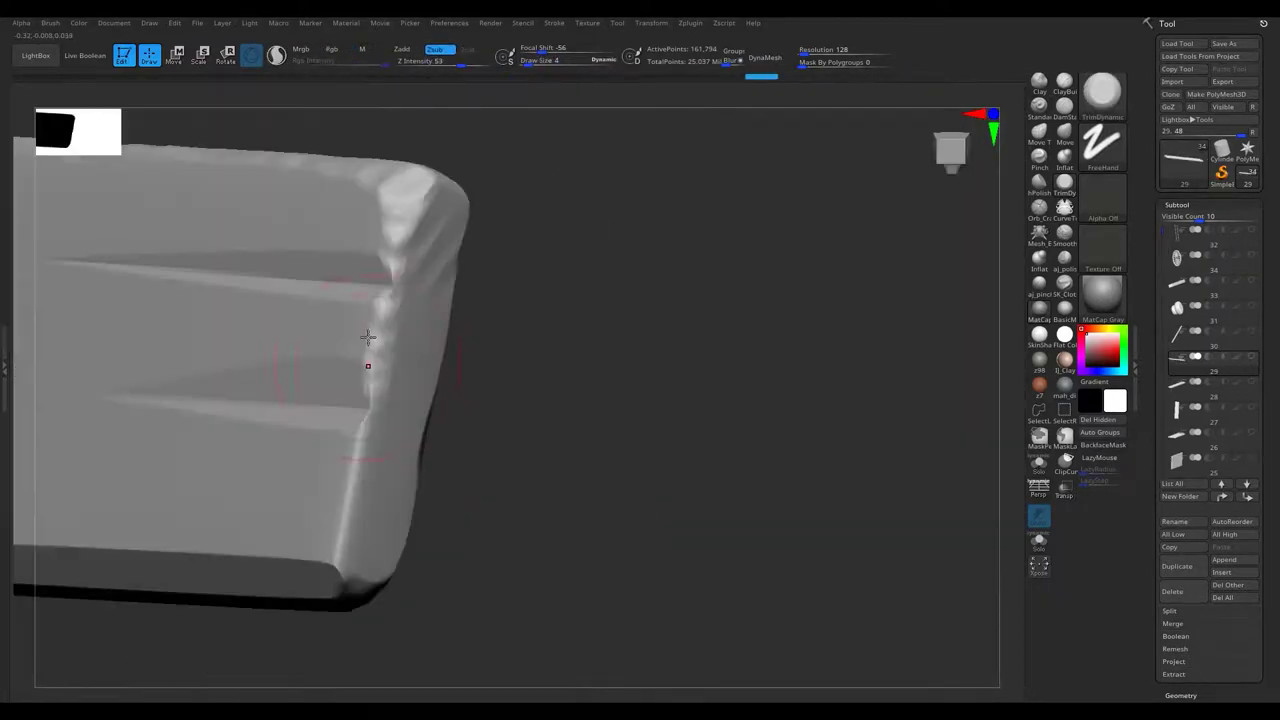
mouse_move(357, 557)
right_mouse_down()
mouse_move(400, 330)
mouse_move(271, 429)
right_mouse_up()
At brush size 3, wear light chips along the plank's top edge and top face.
key("s")
key("s")
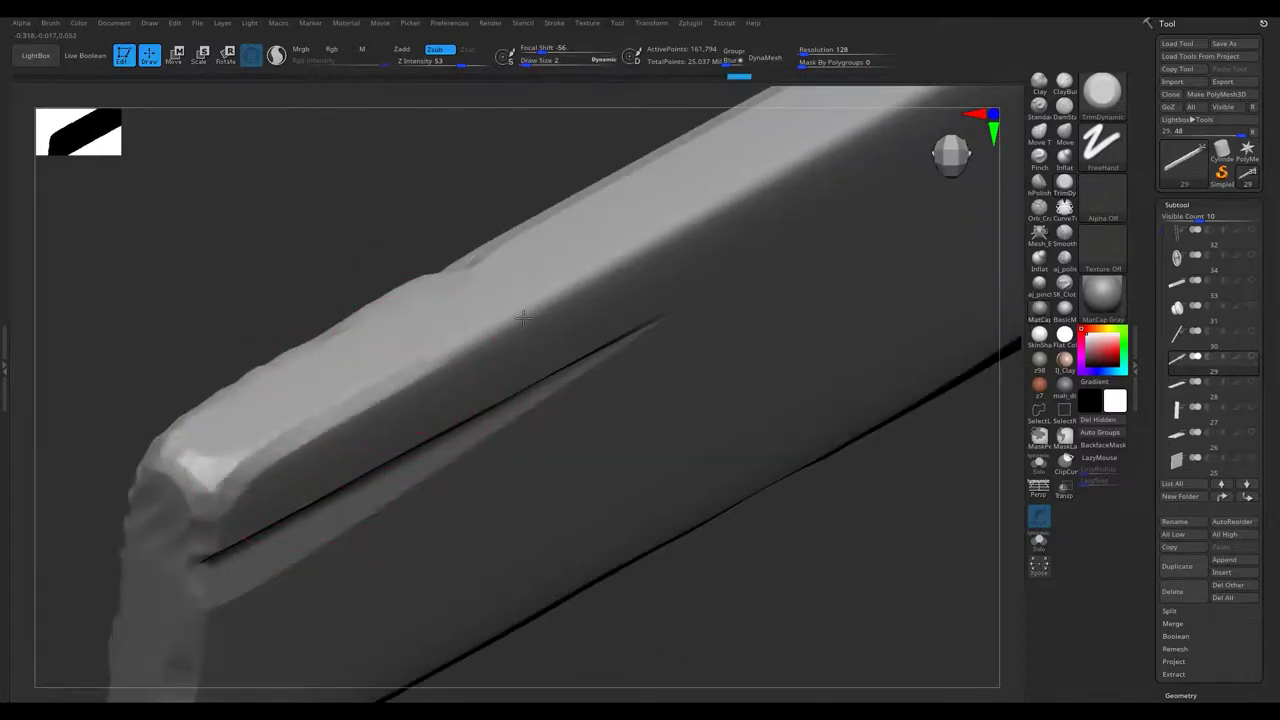
right_click_drag(469, 342, 509, 383)
key("s")
left_click(545, 386)
left_click_drag(520, 360, 800, 190)
left_click_drag(588, 336, 401, 415)
right_click_drag(626, 400, 708, 535)
right_click_drag(518, 362, 643, 500)
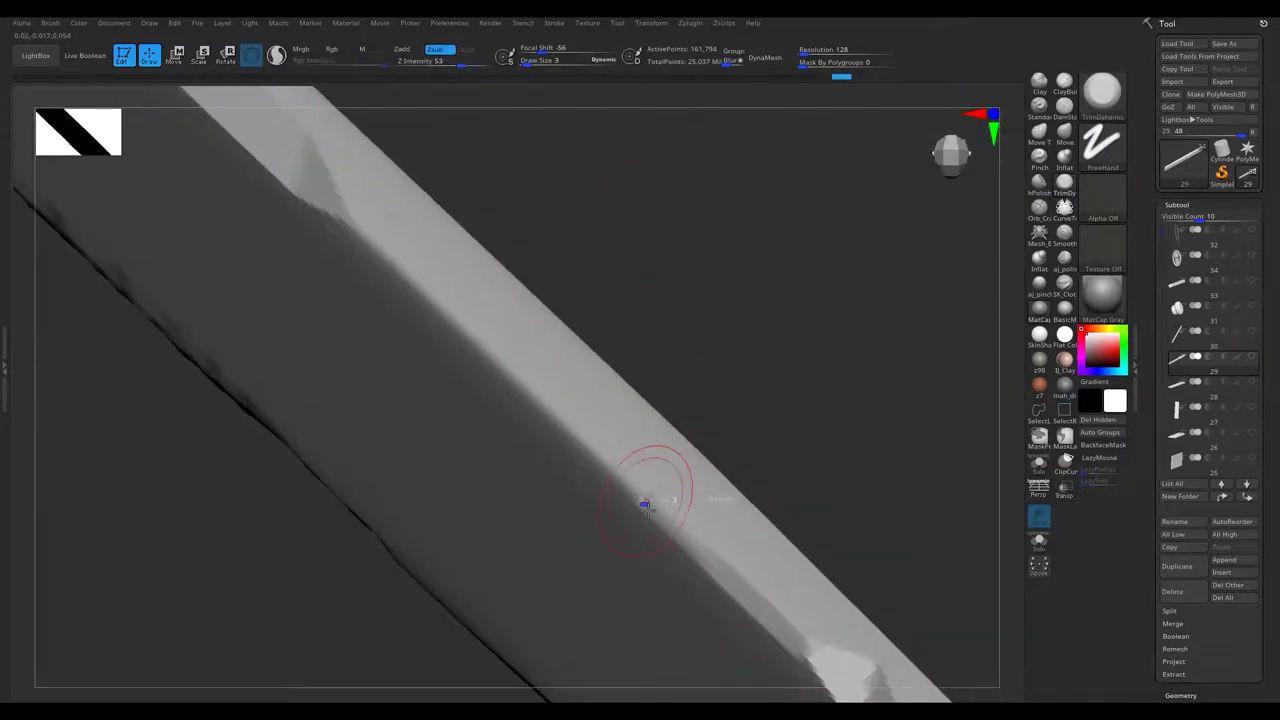
At brush size 4, smooth and wear the plank's top-face edge, then orbit to the long face.
key("s")
left_click_drag(648, 509, 645, 509)
mouse_move(590, 445)
left_mouse_down()
mouse_move(380, 260)
mouse_move(375, 215)
left_mouse_up()
right_click_drag(673, 558, 645, 528)
mouse_move(614, 485)
right_mouse_down()
mouse_move(586, 286)
mouse_move(674, 226)
mouse_move(558, 464)
right_mouse_up()
Reduce the brush to size 3 and orbit around the plank's top face, squared end and side.
key("s")
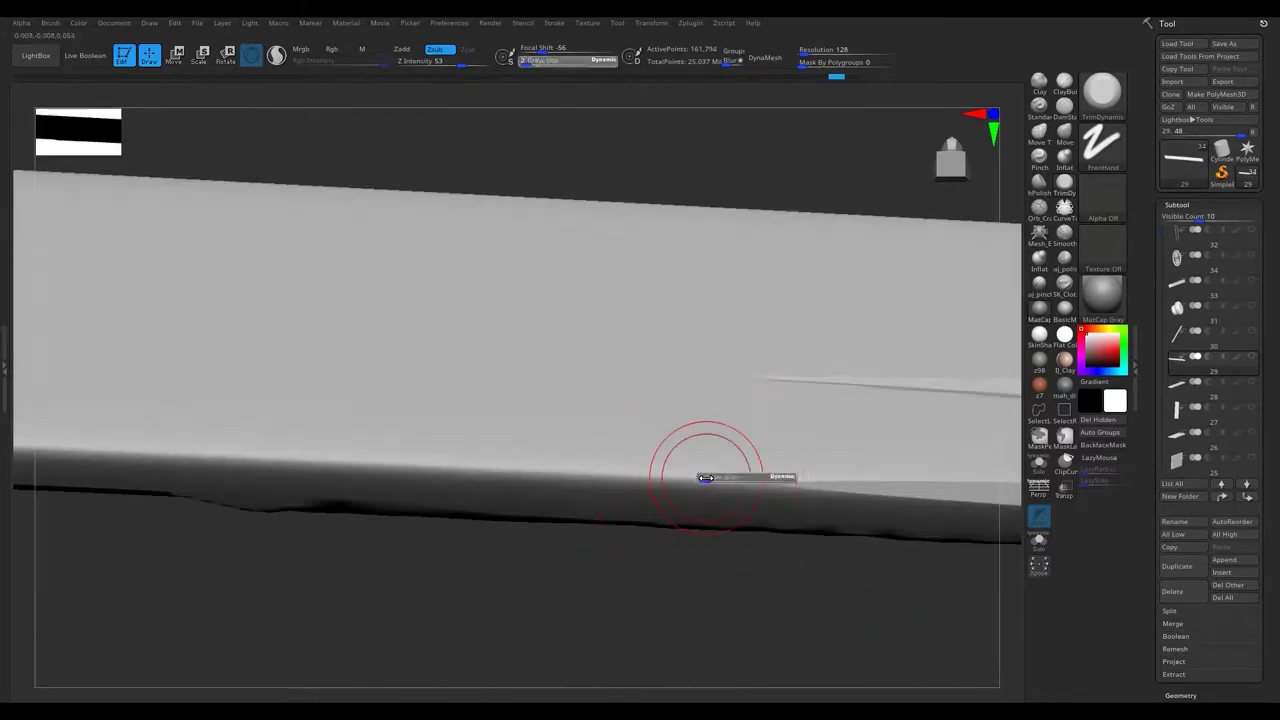
left_click_drag(717, 471, 706, 471)
mouse_move(771, 471)
right_mouse_down()
mouse_move(198, 435)
mouse_move(760, 478)
right_mouse_up()
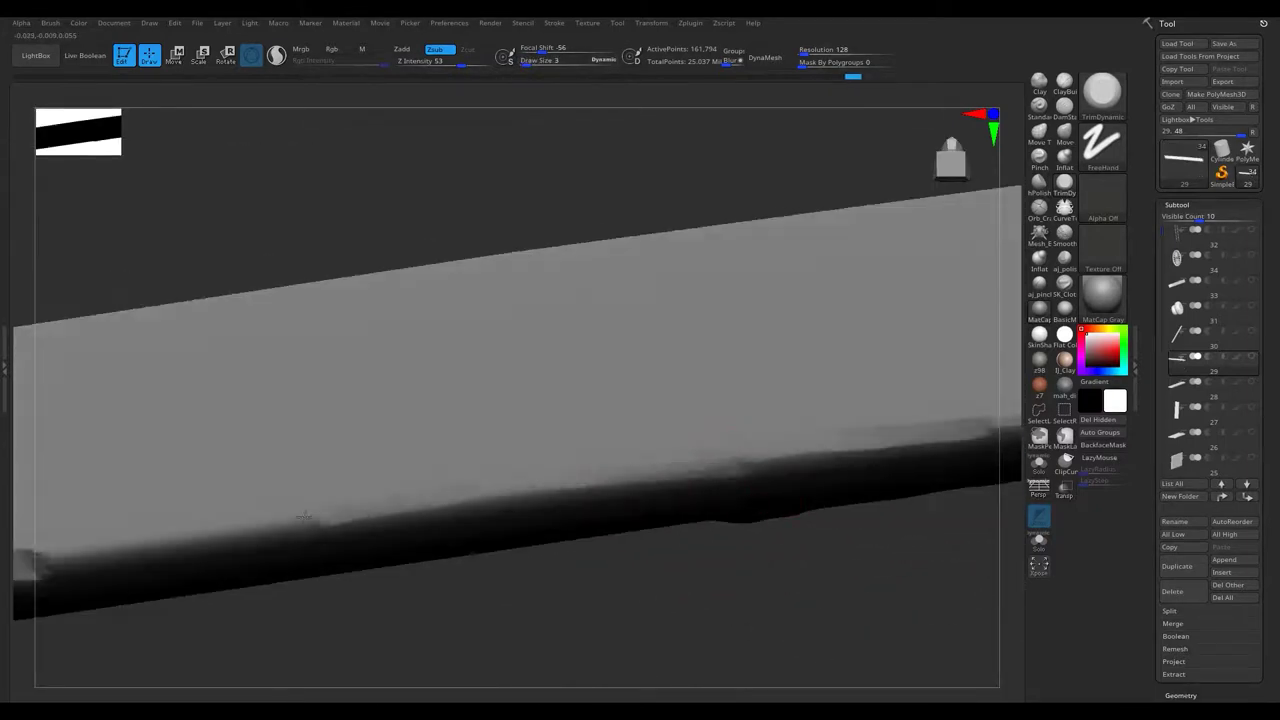
mouse_move(522, 491)
right_mouse_down()
mouse_move(899, 413)
mouse_move(349, 491)
mouse_move(343, 437)
mouse_move(271, 500)
mouse_move(771, 243)
mouse_move(726, 337)
right_mouse_up()
mouse_move(573, 331)
right_mouse_down()
mouse_move(694, 323)
mouse_move(690, 300)
mouse_move(650, 272)
right_mouse_up()
mouse_move(451, 240)
right_mouse_down()
mouse_move(466, 286)
mouse_move(763, 257)
mouse_move(981, 343)
right_mouse_up()
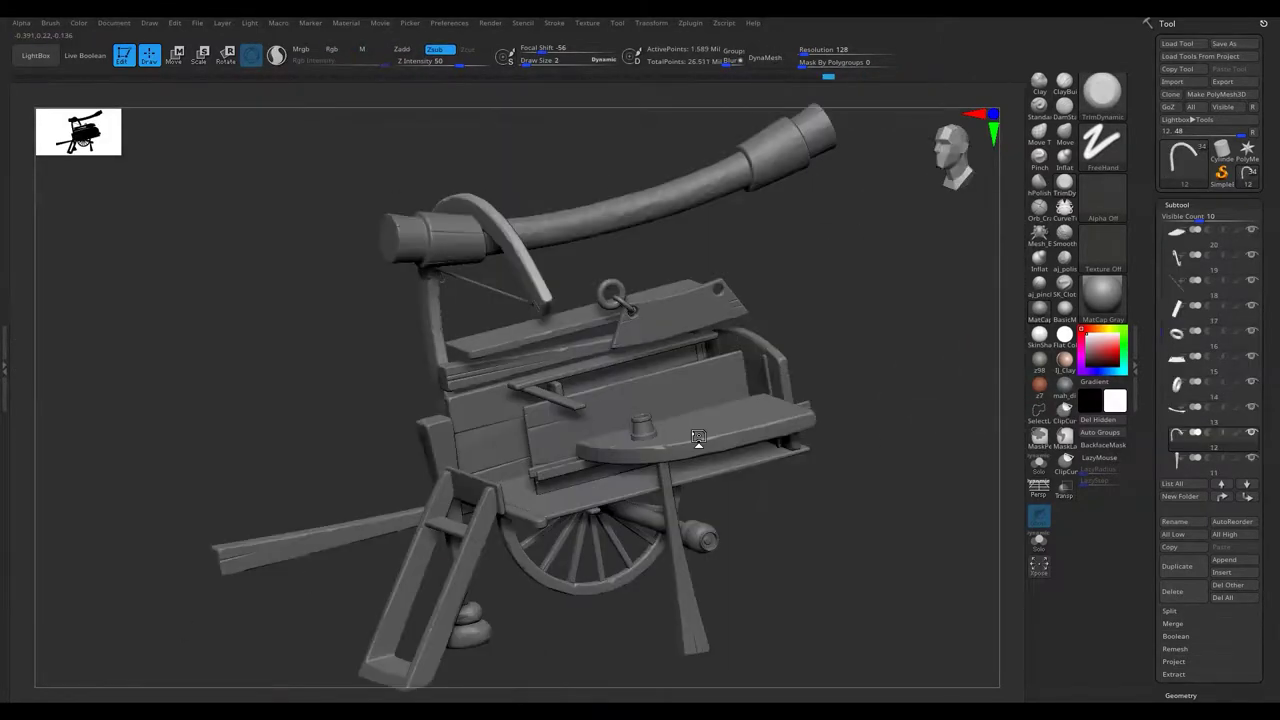
Isolate the rounded board and pick the crack-carving brush with LazyMouse on, at Draw Size 5.
mouse_move(692, 440)
right_mouse_down()
mouse_move(700, 420)
mouse_move(641, 422)
mouse_move(680, 500)
mouse_move(700, 430)
right_mouse_up()
left_click(641, 422, "alt")
key("b")
key("o")
key("c")
mouse_move(880, 447)
right_mouse_down()
mouse_move(560, 360)
mouse_move(497, 391)
mouse_move(494, 246)
right_mouse_up()
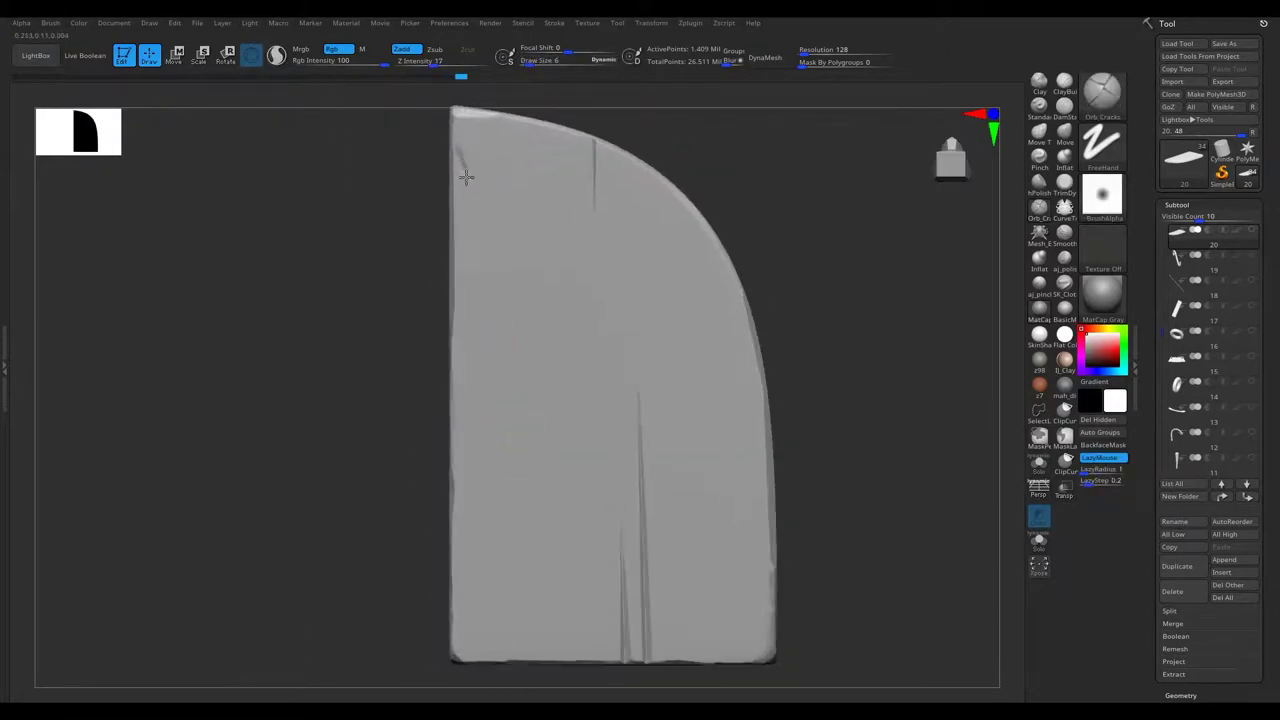
left_click(500, 203)
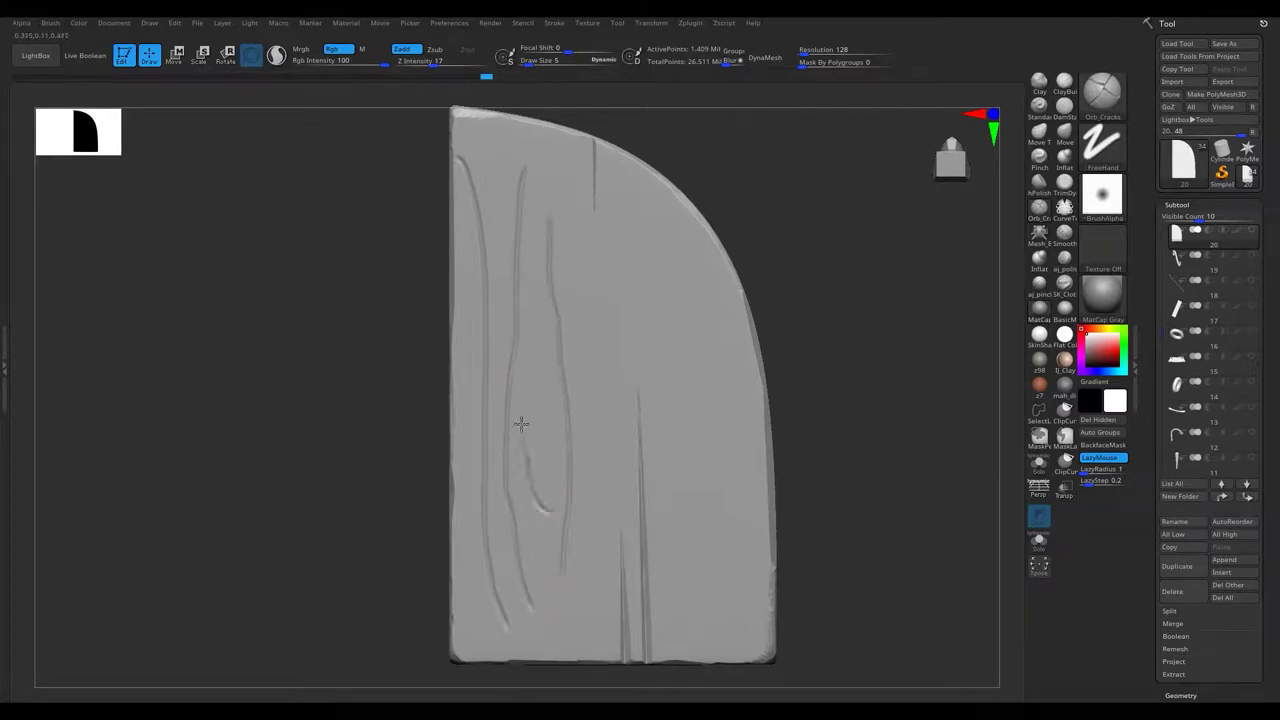
right_click_drag(555, 482, 522, 488, "alt")
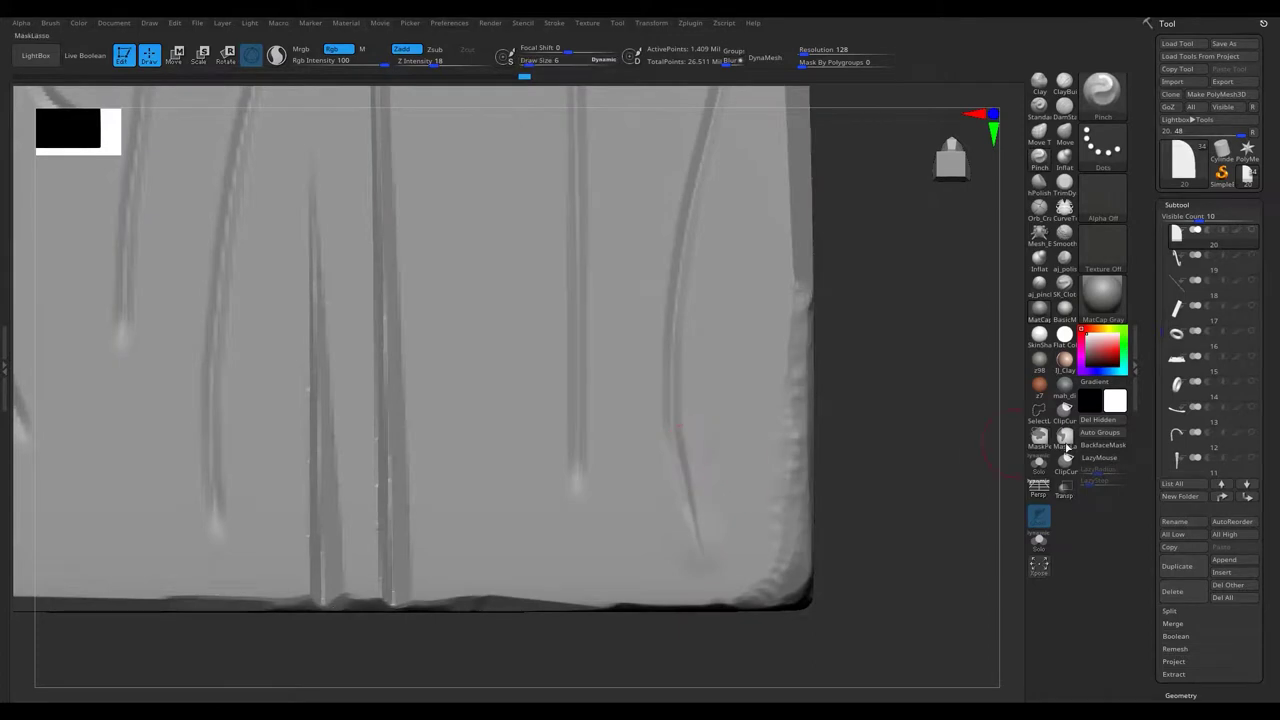
Turn on BackfaceMask, then frame the board and zoom in on its grain lines.
left_click(1066, 447)
right_click_drag(557, 571, 633, 347)
right_click_drag(603, 428, 673, 176)
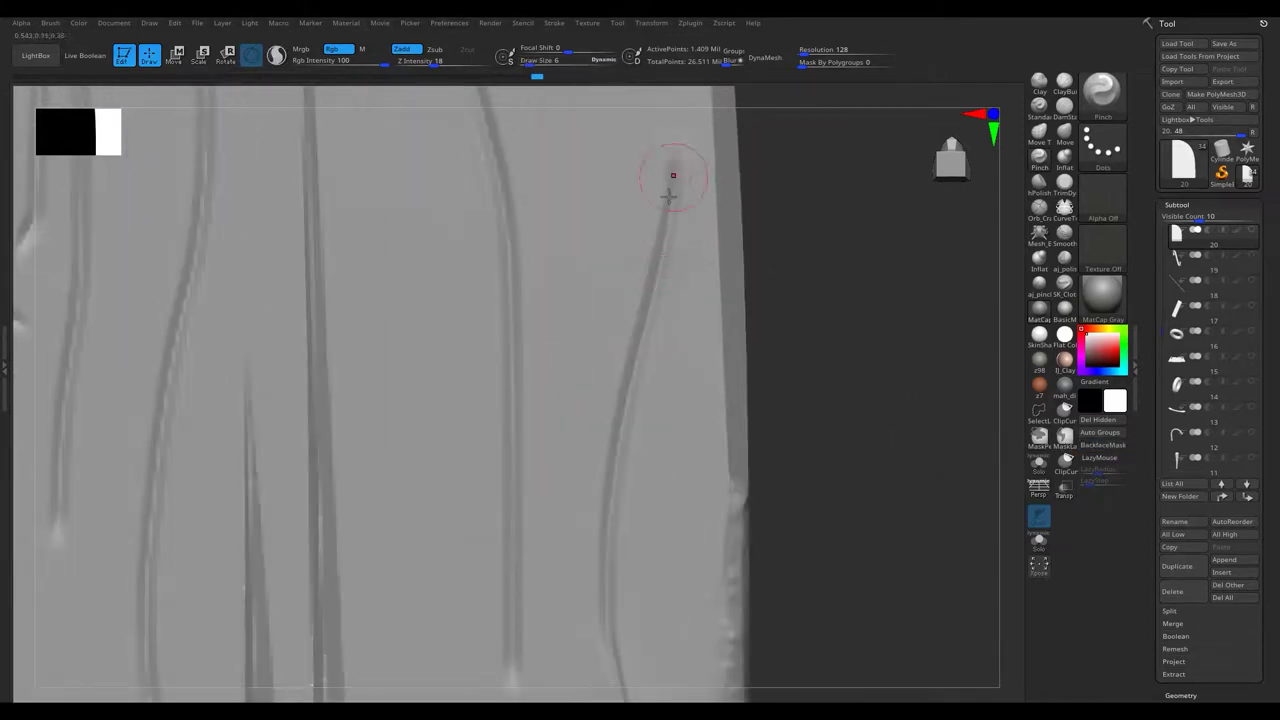
key("f")
right_click_drag(534, 494, 526, 263, "alt")
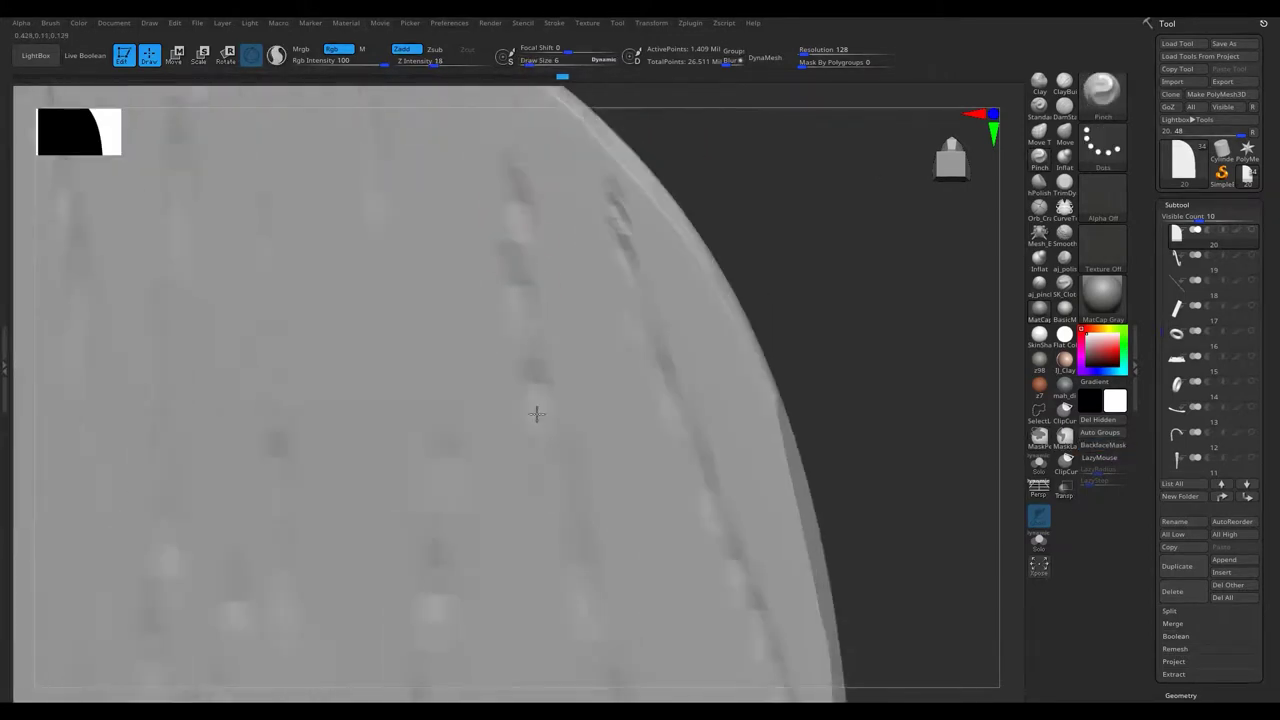
right_click_drag(588, 568, 481, 232, "alt")
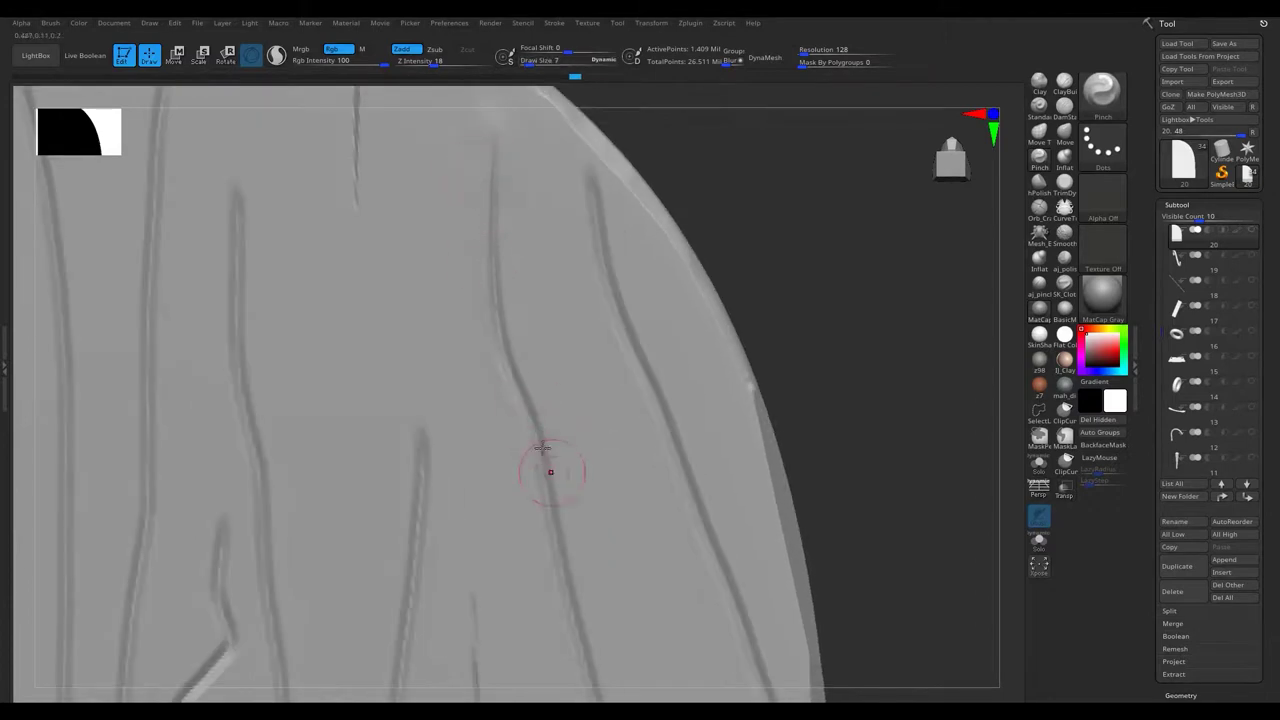
mouse_move(543, 448)
right_mouse_down("alt")
mouse_move(478, 261)
mouse_move(500, 317)
mouse_move(503, 216)
right_mouse_up("alt")
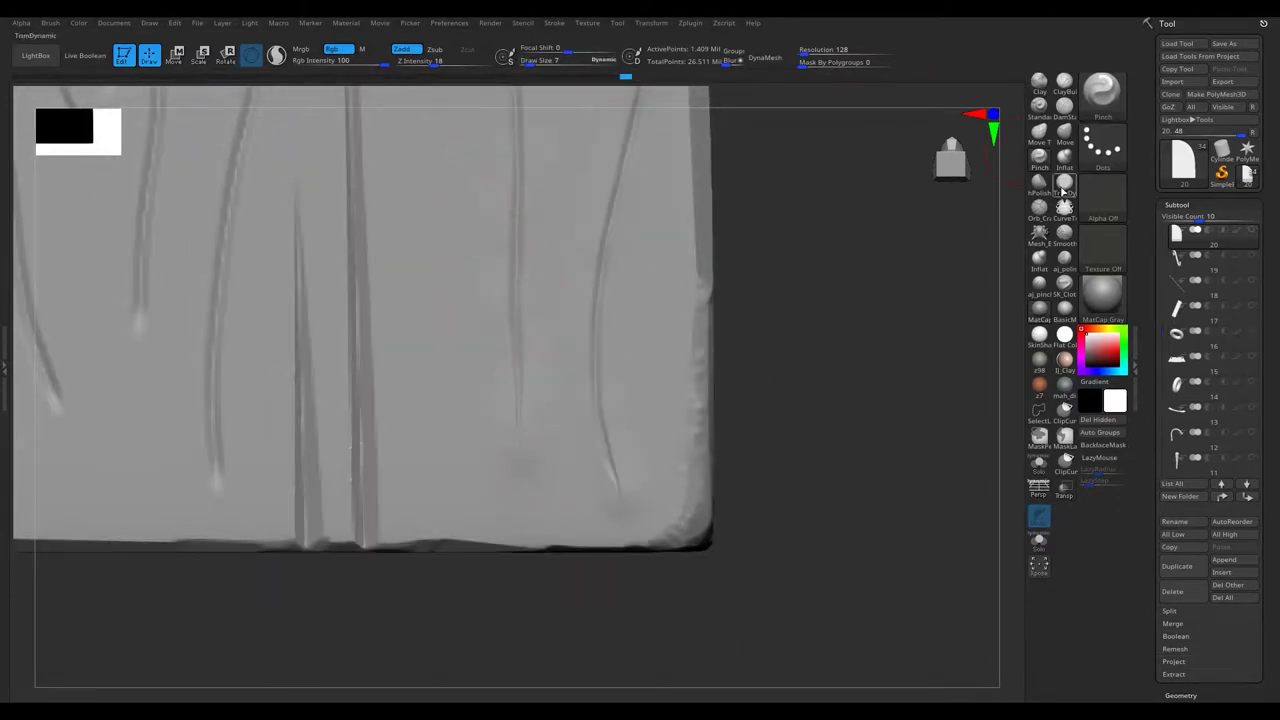
Flatten rough areas near the board's rounded top-right corner with TrimDynamic.
left_click(1064, 183)
mouse_move(422, 340)
right_mouse_down("alt")
mouse_move(543, 449)
mouse_move(664, 353)
right_mouse_up("alt")
mouse_move(554, 306)
right_mouse_down("alt")
mouse_move(606, 374)
mouse_move(533, 265)
right_mouse_up("alt")
Pinch along the grain grooves around the knot and toward the curved top edge, brush size 6.
key("b")
key("p")
key("i")
mouse_move(939, 199)
right_mouse_down("alt")
mouse_move(511, 417)
mouse_move(604, 279)
right_mouse_up("alt")
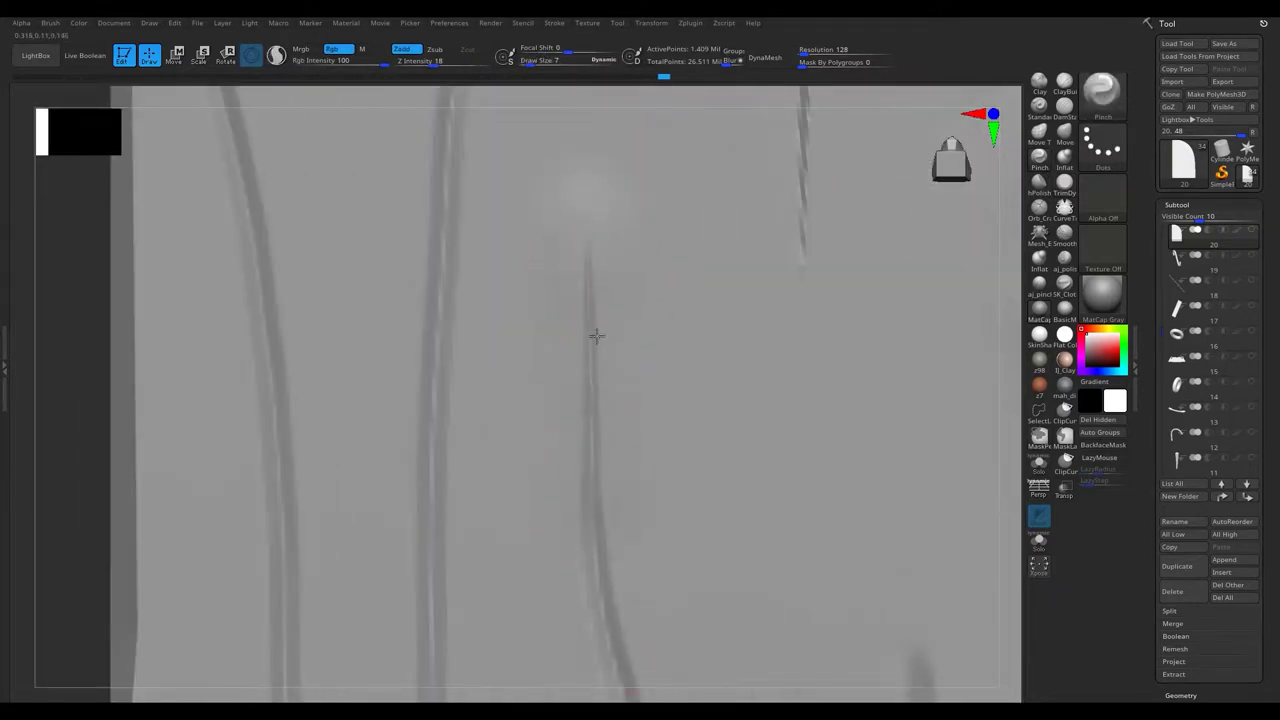
mouse_move(590, 323)
right_mouse_down("alt")
mouse_move(522, 224)
mouse_move(499, 530)
right_mouse_up("alt")
right_click_drag(552, 210, 493, 409)
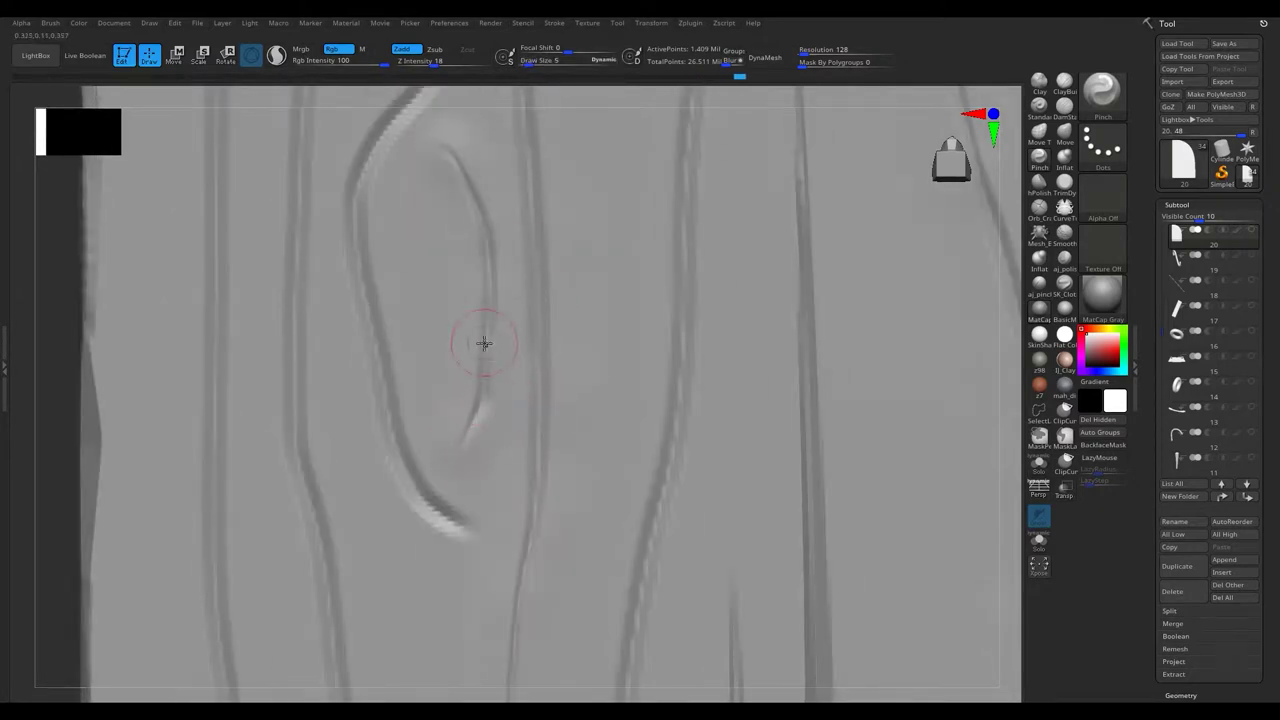
mouse_move(360, 306)
right_mouse_down()
mouse_move(394, 363)
mouse_move(427, 298)
right_mouse_up()
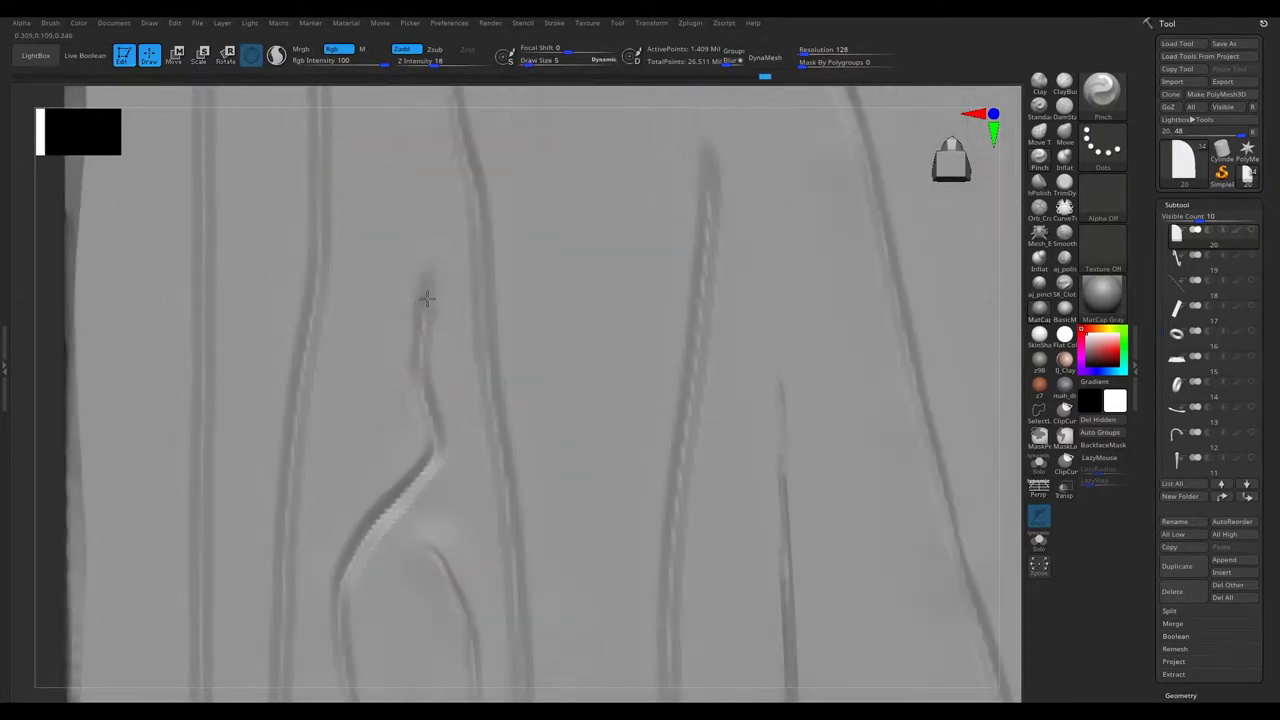
mouse_move(350, 562)
right_mouse_down()
mouse_move(351, 306)
mouse_move(349, 503)
mouse_move(374, 321)
right_mouse_up()
mouse_move(375, 663)
right_mouse_down()
mouse_move(354, 189)
mouse_move(380, 418)
right_mouse_up()
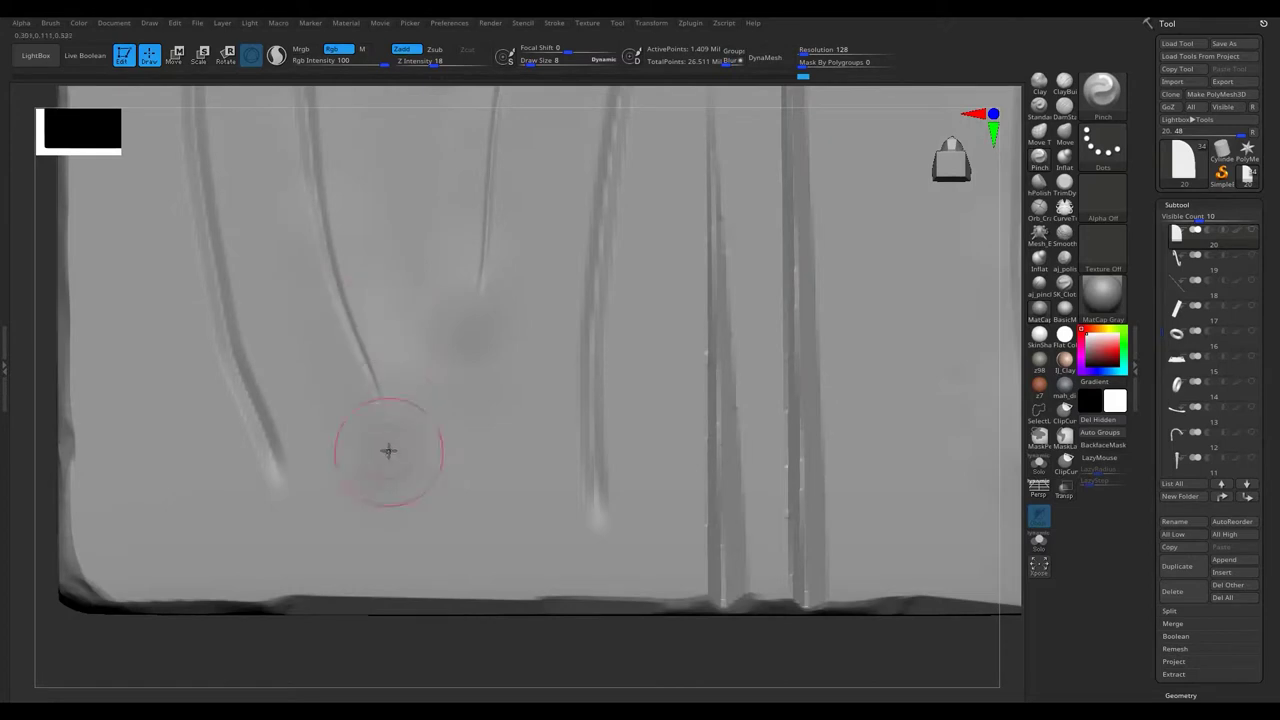
mouse_move(357, 363)
right_mouse_down("ctrl")
mouse_move(337, 654)
mouse_move(365, 403)
right_mouse_up("ctrl")
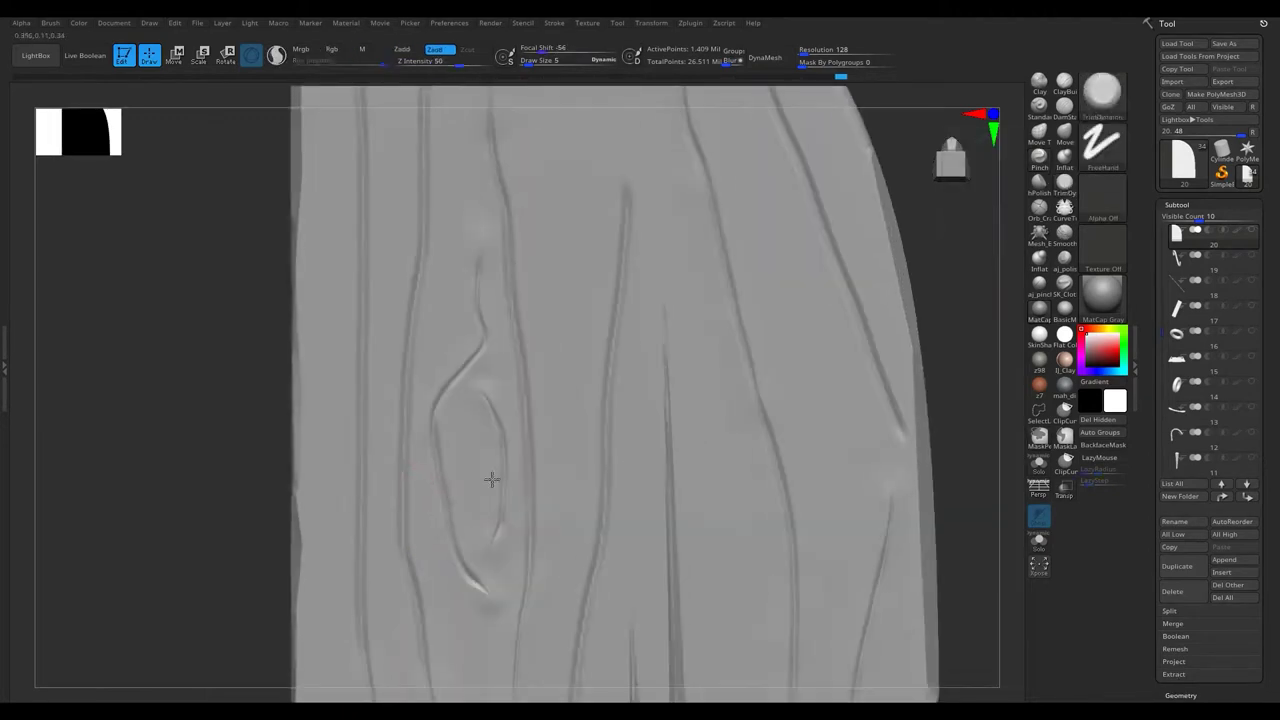
Enlarge the brush to size 7 and smooth away the lower end of a stray grain line.
key("bracketright")
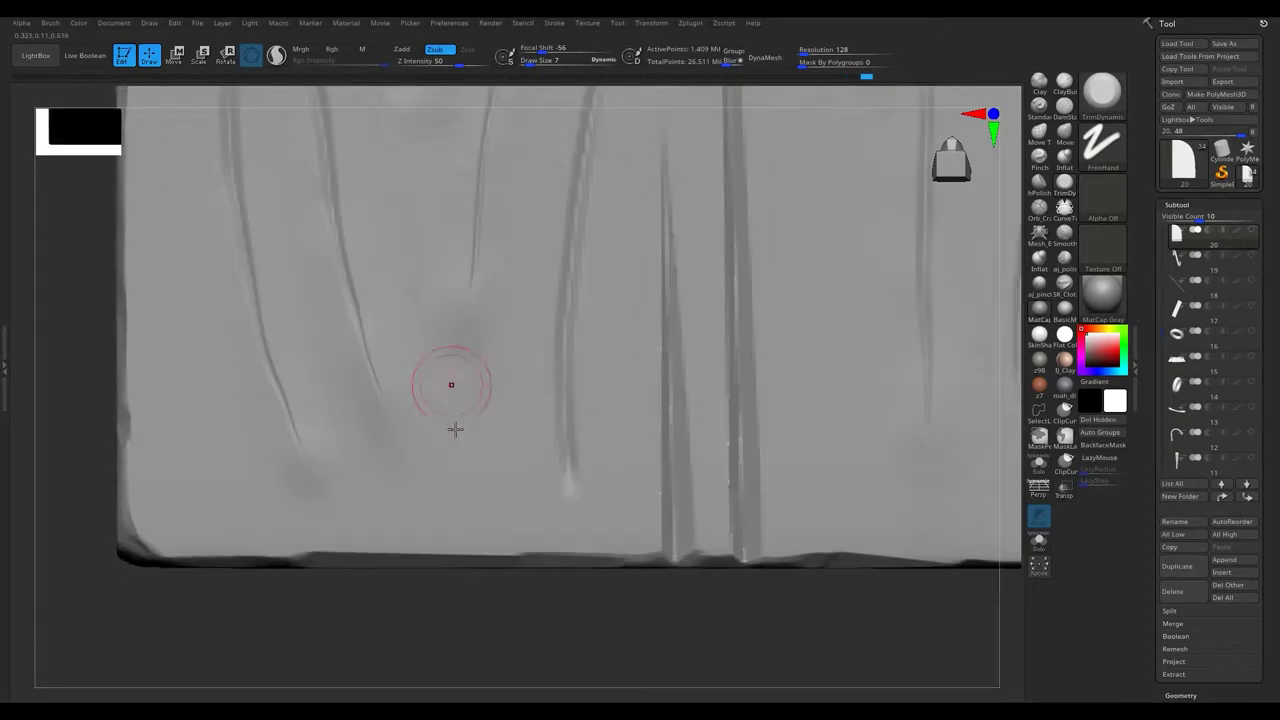
key("bracketright")
key("bracketright")
left_click_drag(385, 372, 360, 463, "shift")
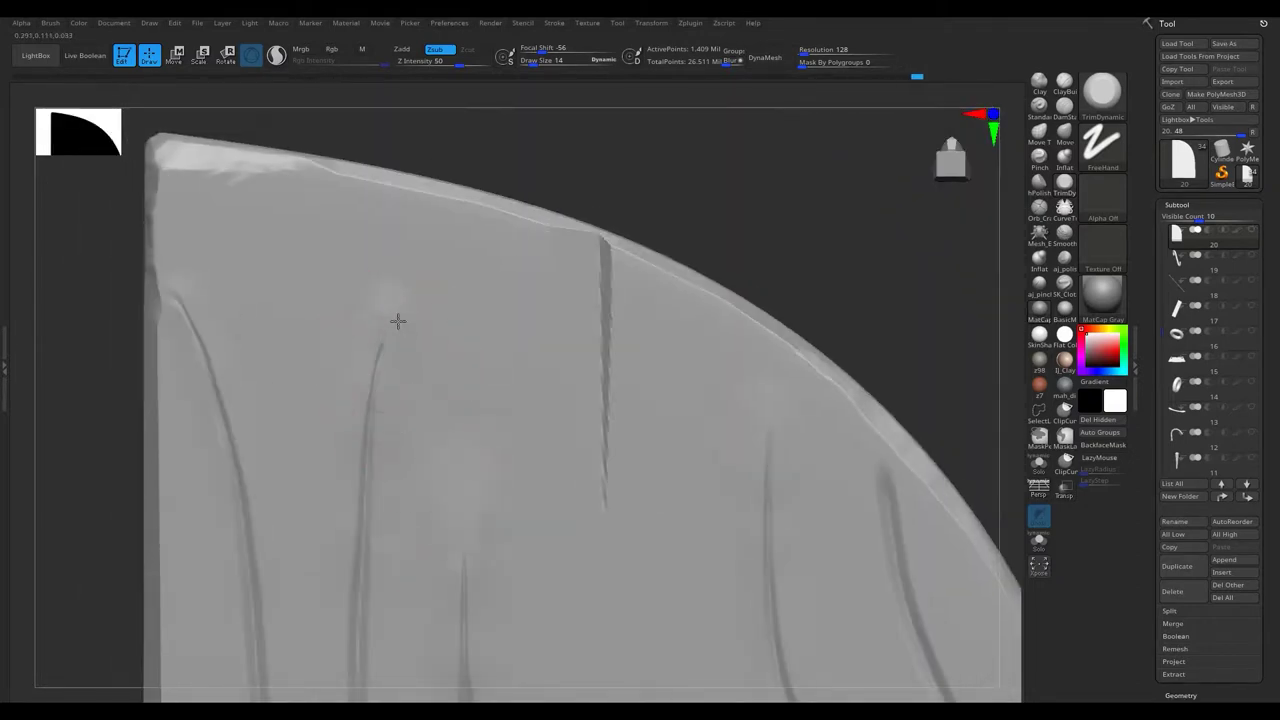
Alternate Pinch and TrimDynamic on the grain grooves, shrinking the brush to size 3.
left_click(1056, 176)
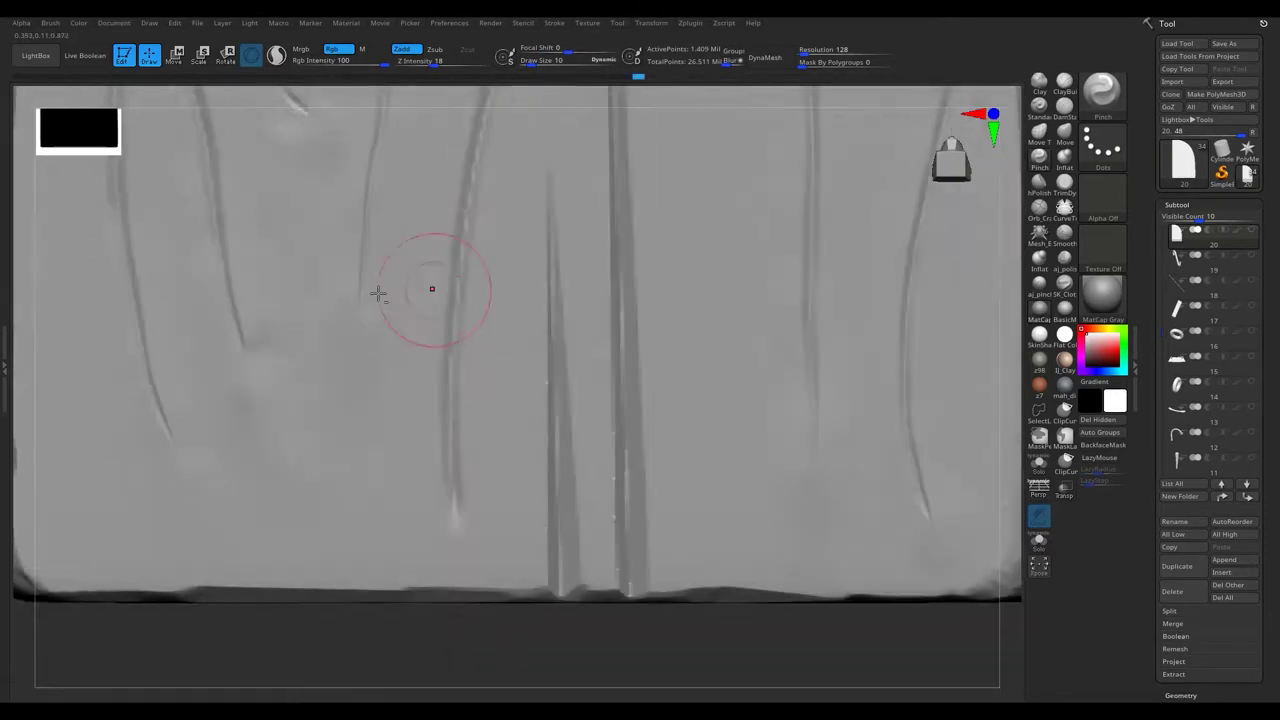
key("s")
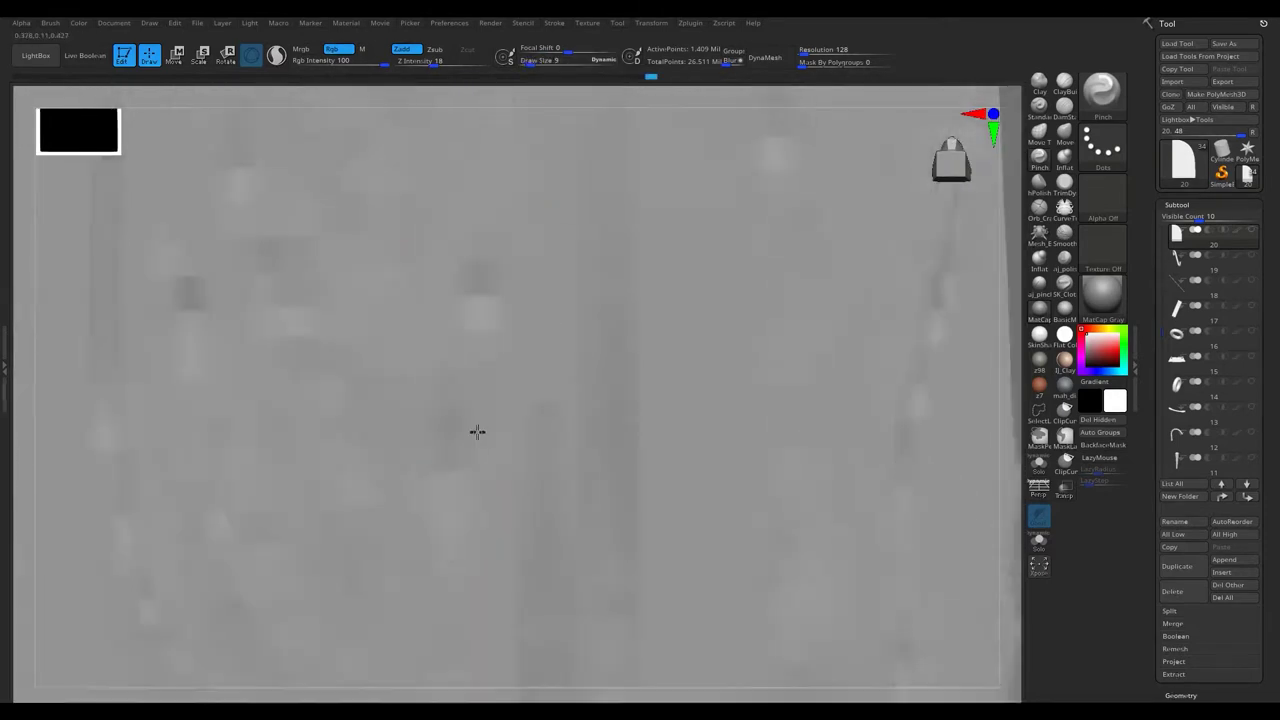
right_click_drag(491, 227, 934, 490)
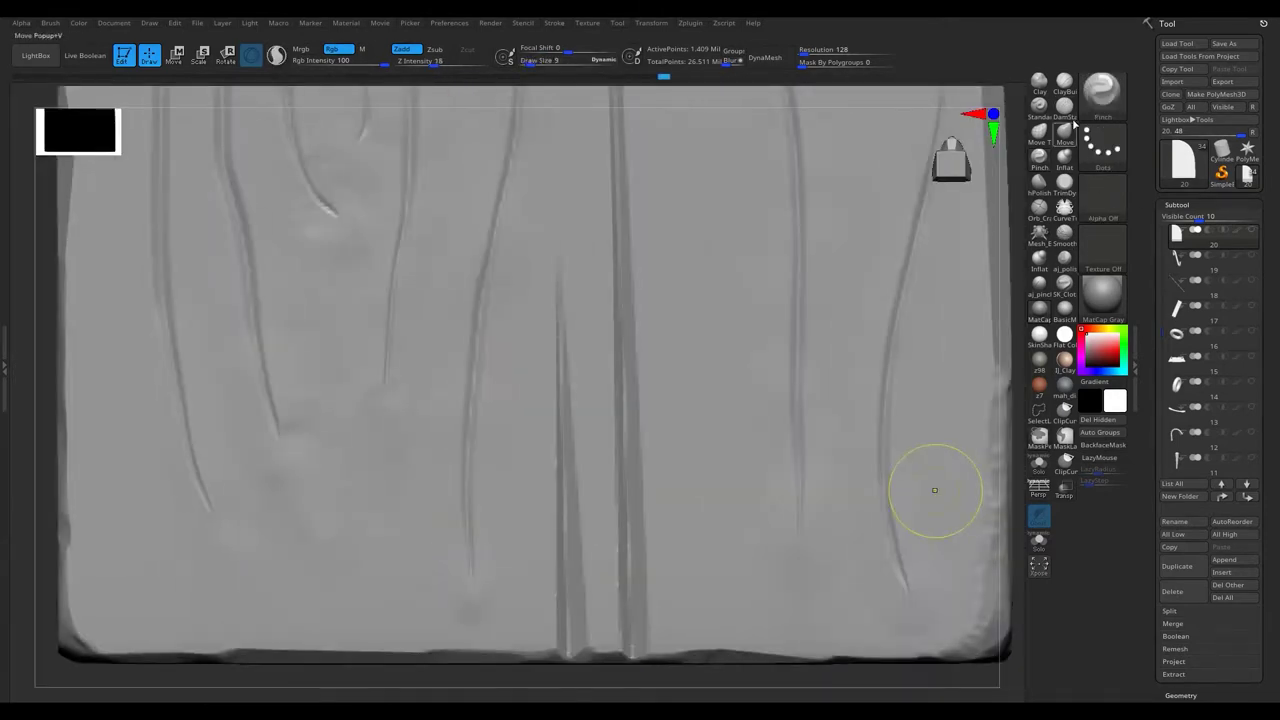
left_click(1064, 182)
key("f")
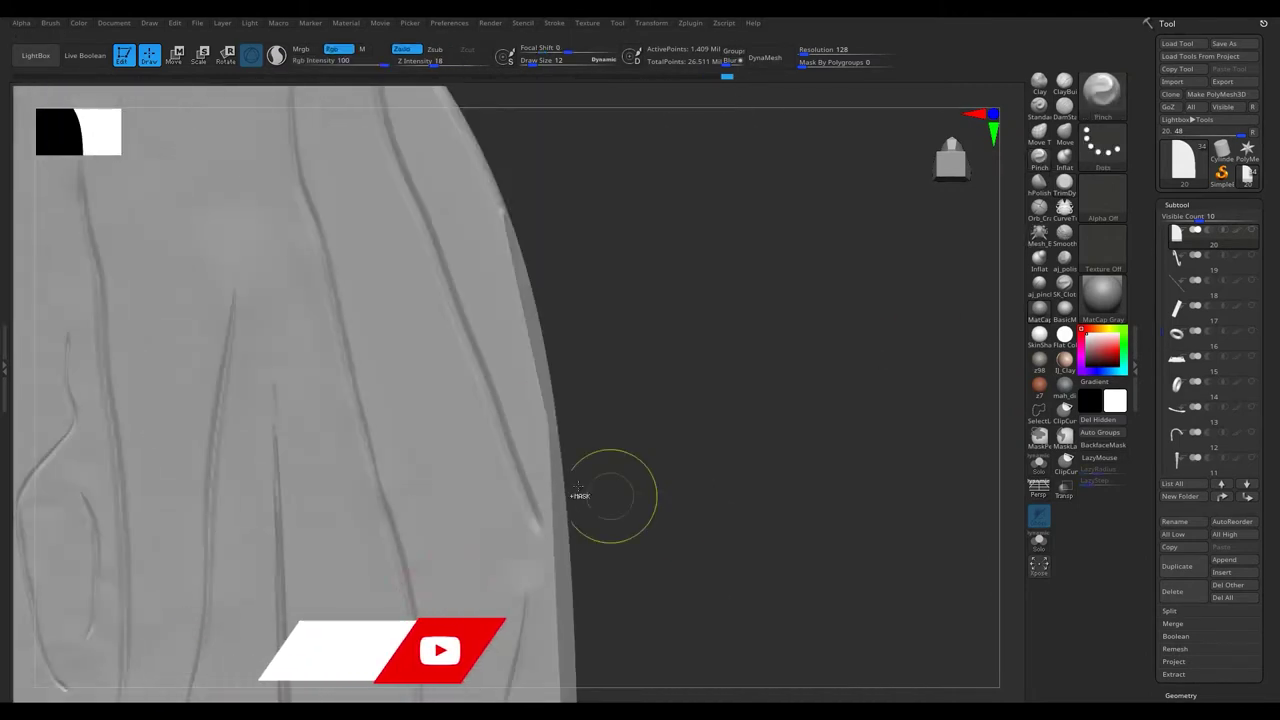
key("s")
key("s")
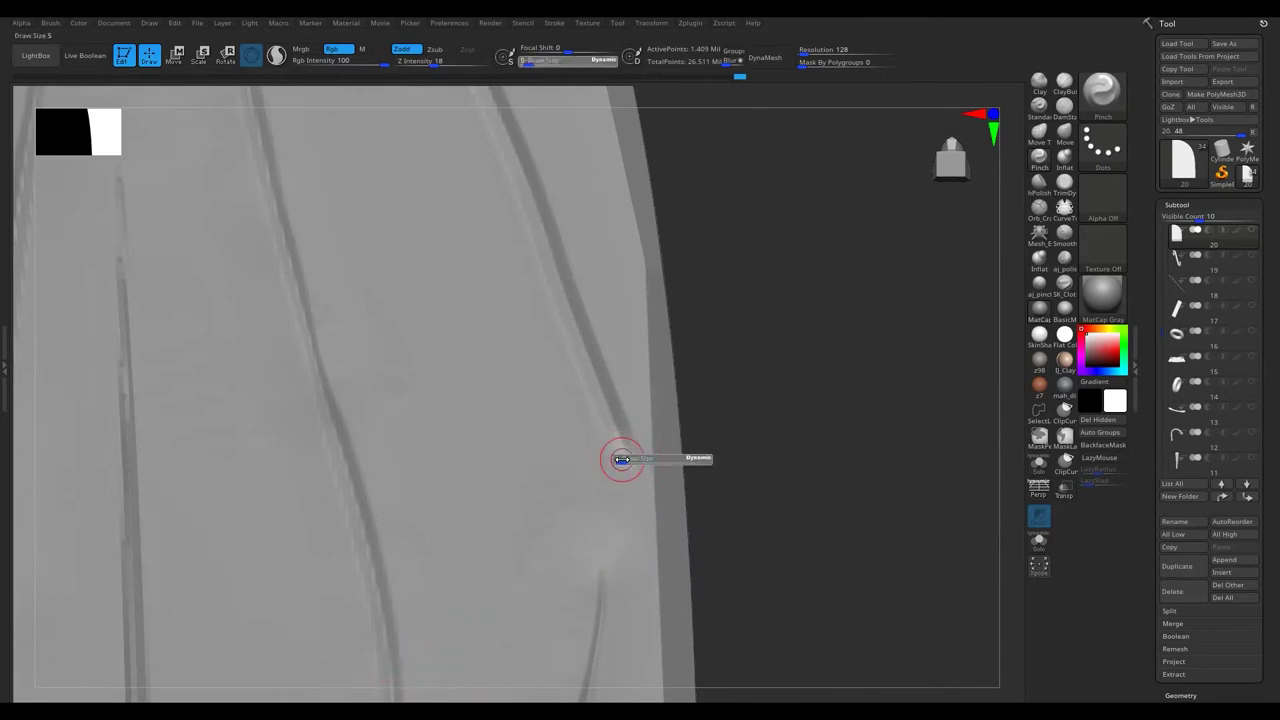